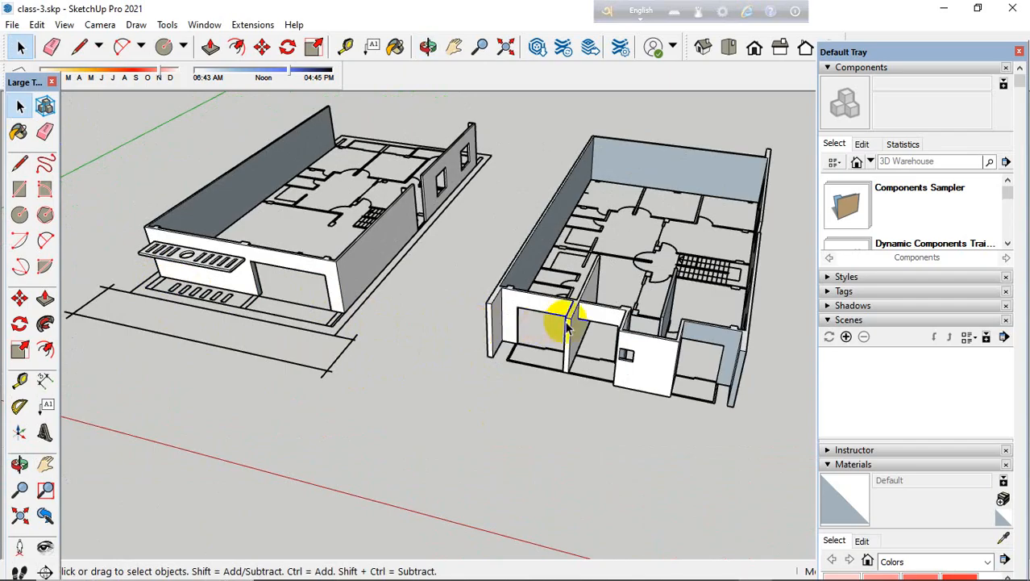
Step: Examine both building models from several angles, checking their walls, openings and floor plans
middle_click_drag(567, 325, 524, 357)
scroll(529, 356, "up", 3)
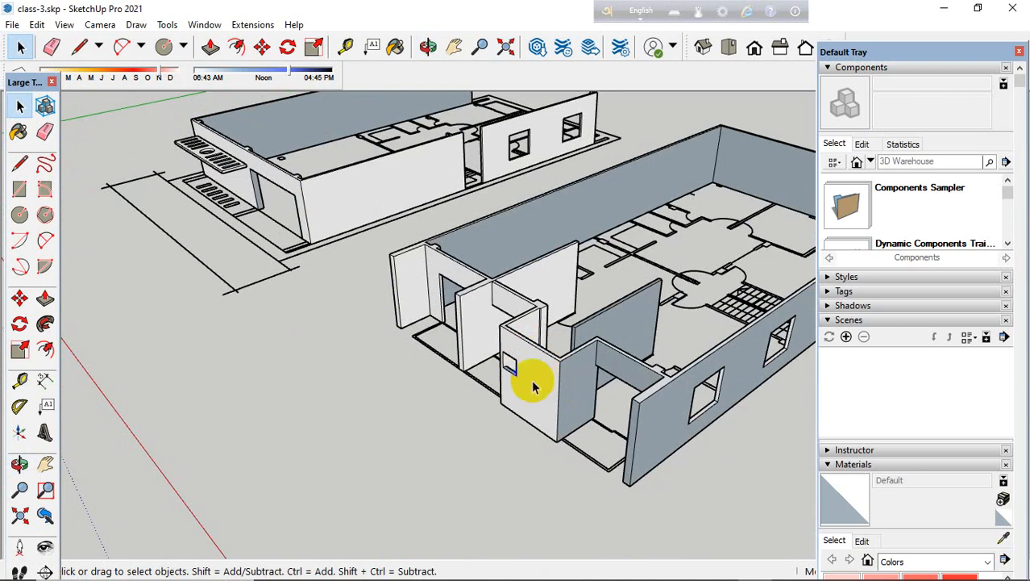
scroll(486, 382, "down", 3)
middle_click_drag(486, 382, 320, 415)
scroll(312, 332, "up", 4)
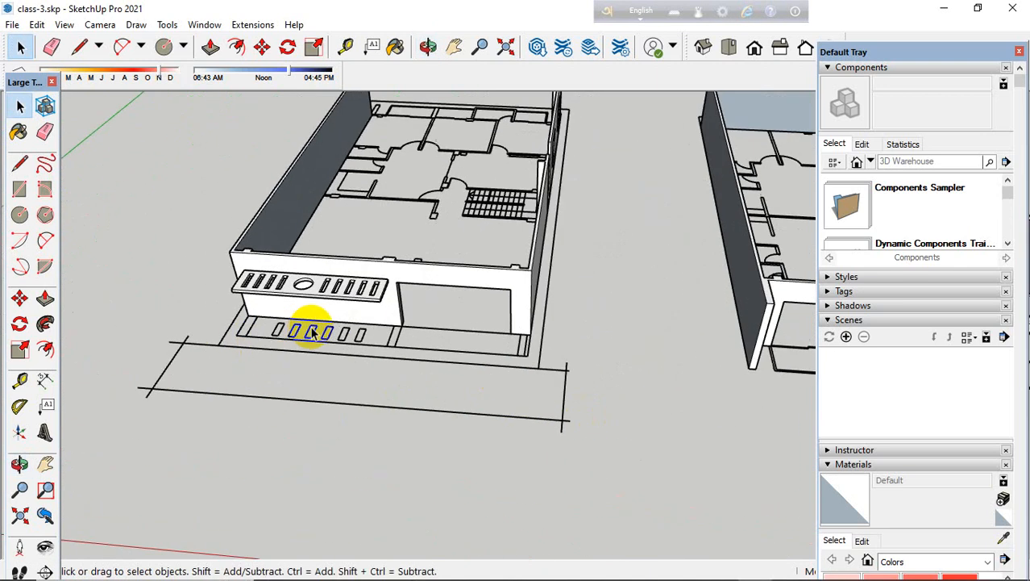
middle_click_drag(470, 315, 292, 351)
left_click_drag(292, 351, 315, 430)
key("space")
scroll(467, 350, "down", 5)
scroll(462, 280, "up", 10)
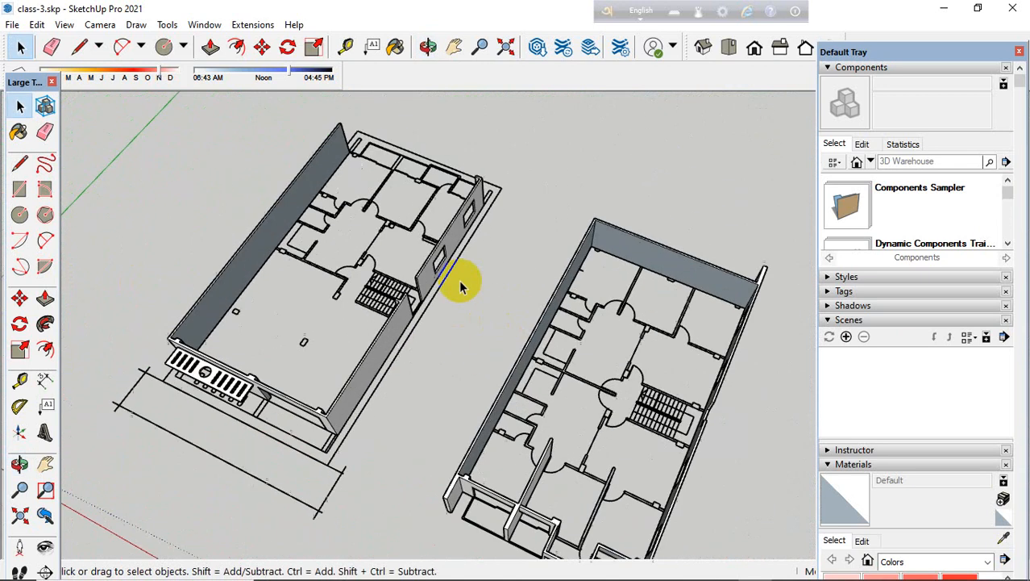
scroll(443, 258, "down", 6)
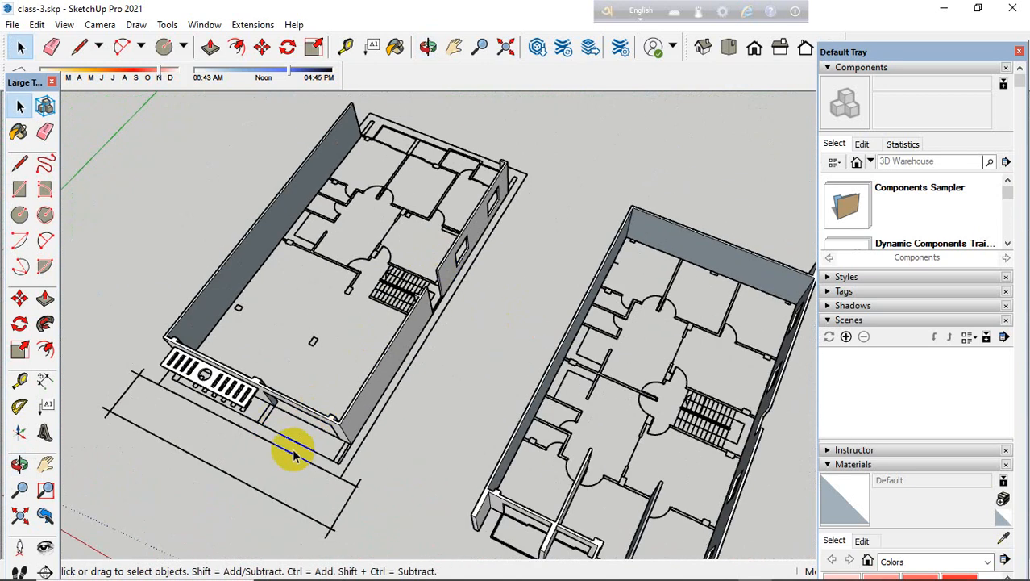
scroll(368, 363, "down", 2)
scroll(334, 230, "up", 8)
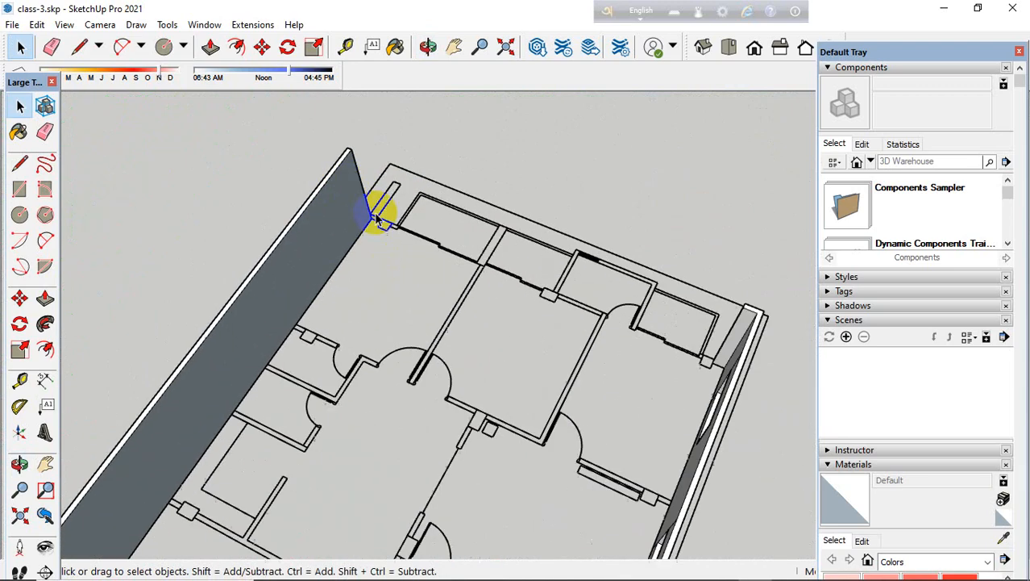
Step: In the building with the slatted front canopy, Push/Pull the rear end face of the windowed side wall across to the opposite side wall
mouse_move(377, 217)
middle_mouse_down()
mouse_move(851, 300)
mouse_move(582, 281)
middle_mouse_up()
scroll(536, 215, "down", 3)
scroll(486, 164, "up", 4)
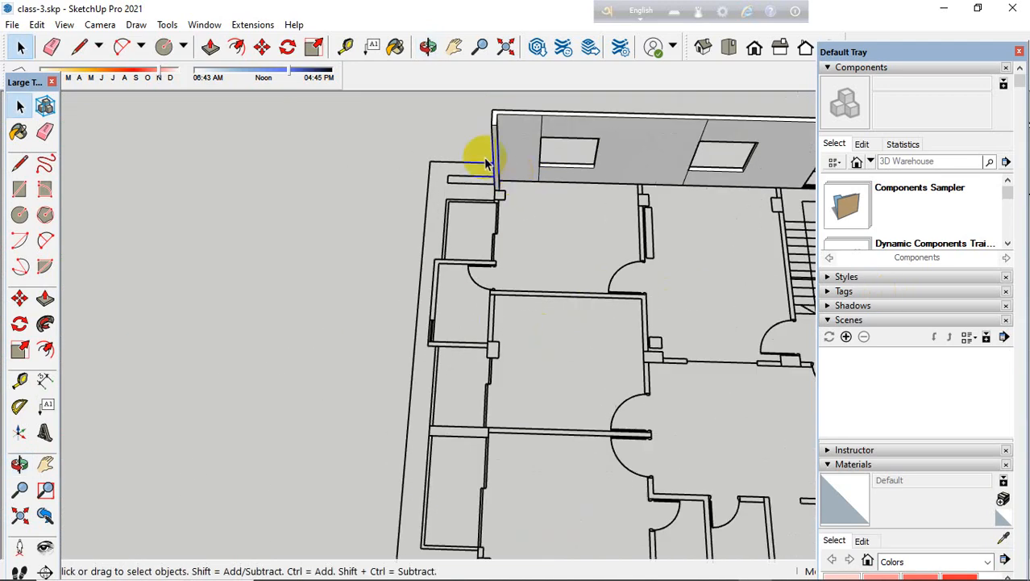
scroll(488, 162, "up", 3)
double_click(507, 175)
left_click(35, 269)
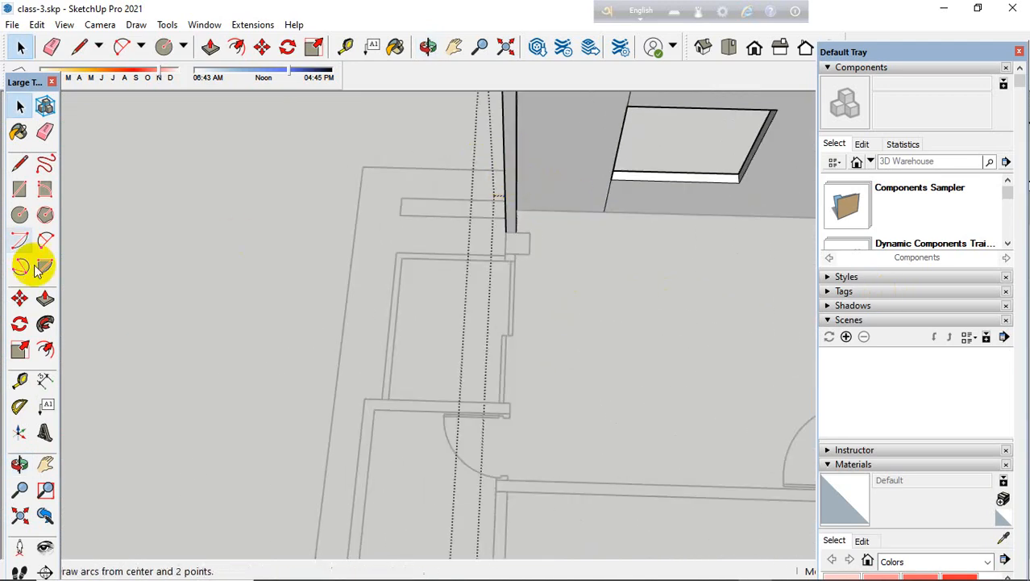
left_click(44, 298)
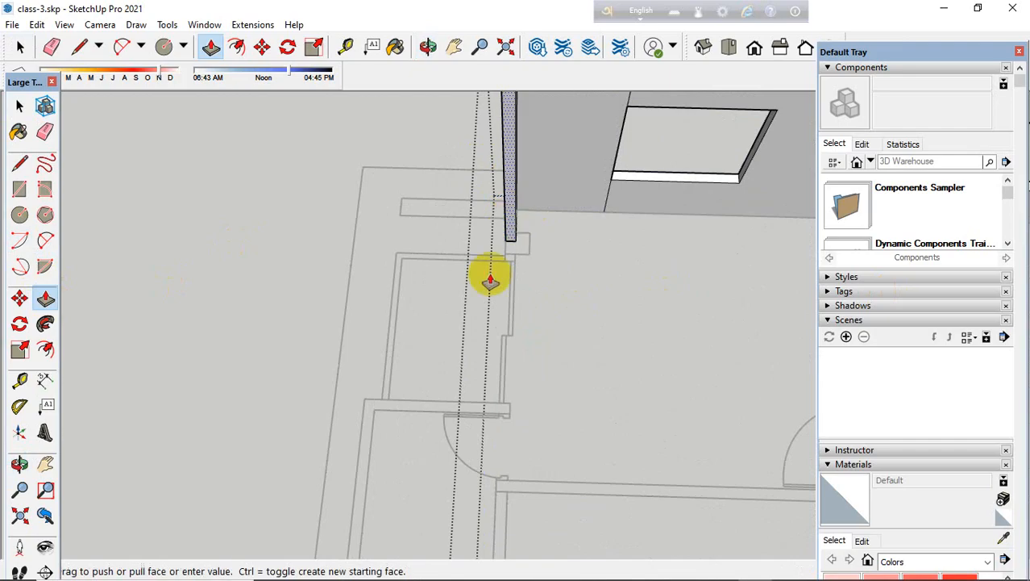
left_click(510, 234)
scroll(532, 245, "down", 6)
scroll(559, 352, "up", 3)
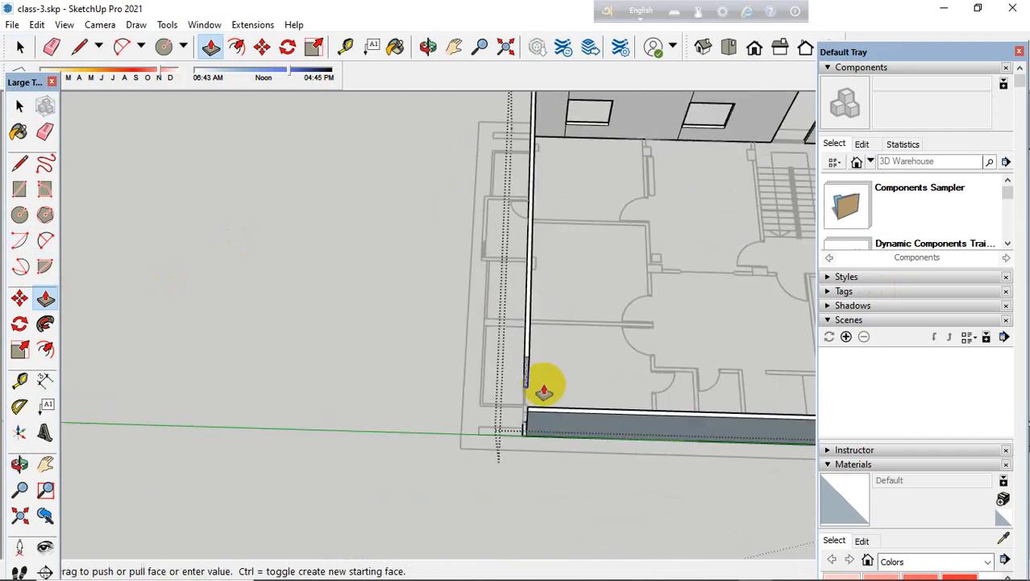
scroll(564, 412, "up", 2)
left_click(588, 416)
Step: Erase the leftover vertical edge where the new rear wall meets the long side wall, and close the wall group for editing
middle_click_drag(599, 431, 844, 261)
scroll(602, 335, "up", 5)
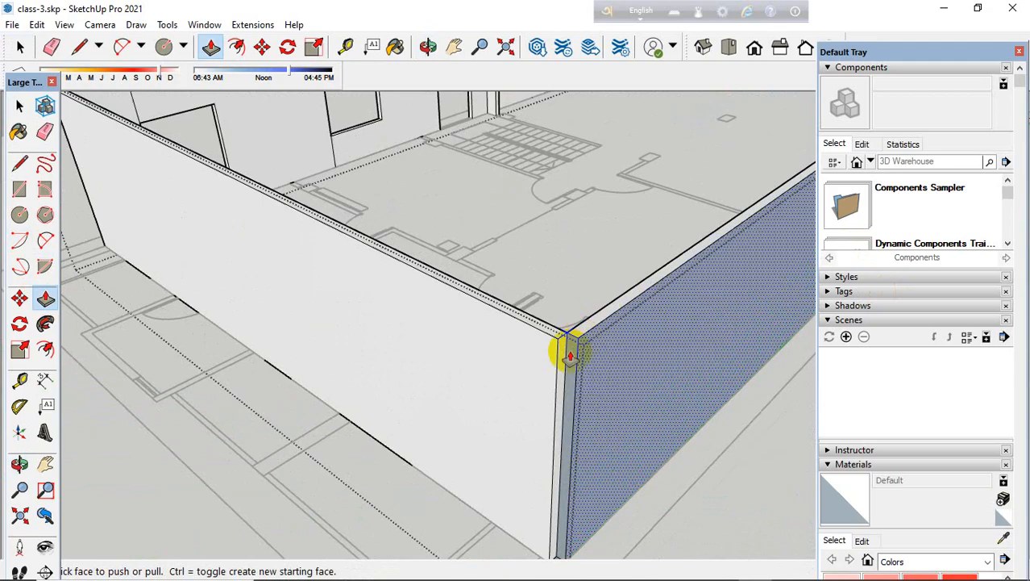
key("Escape")
scroll(484, 323, "down", 5)
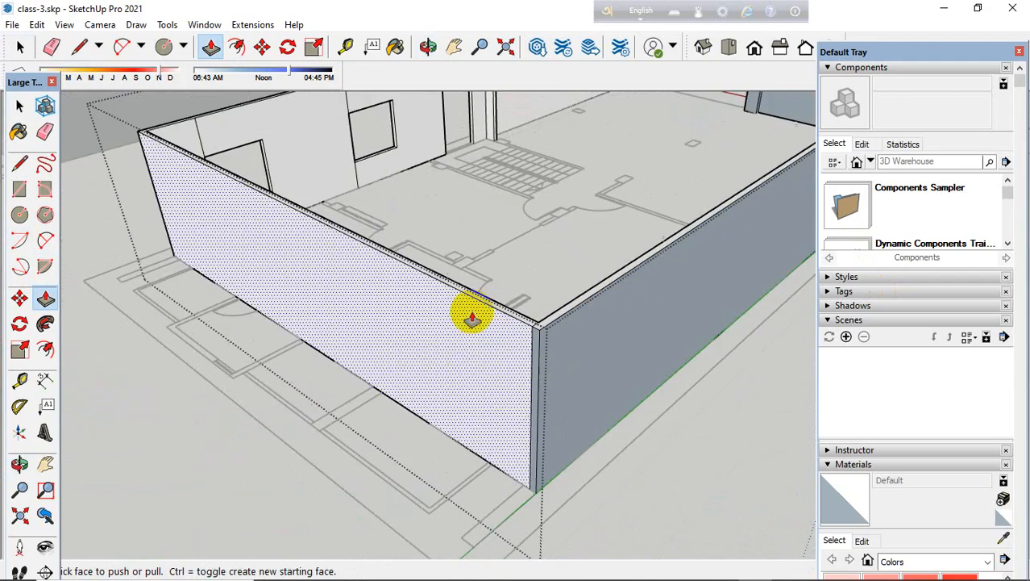
left_click(45, 133)
scroll(425, 219, "up", 3)
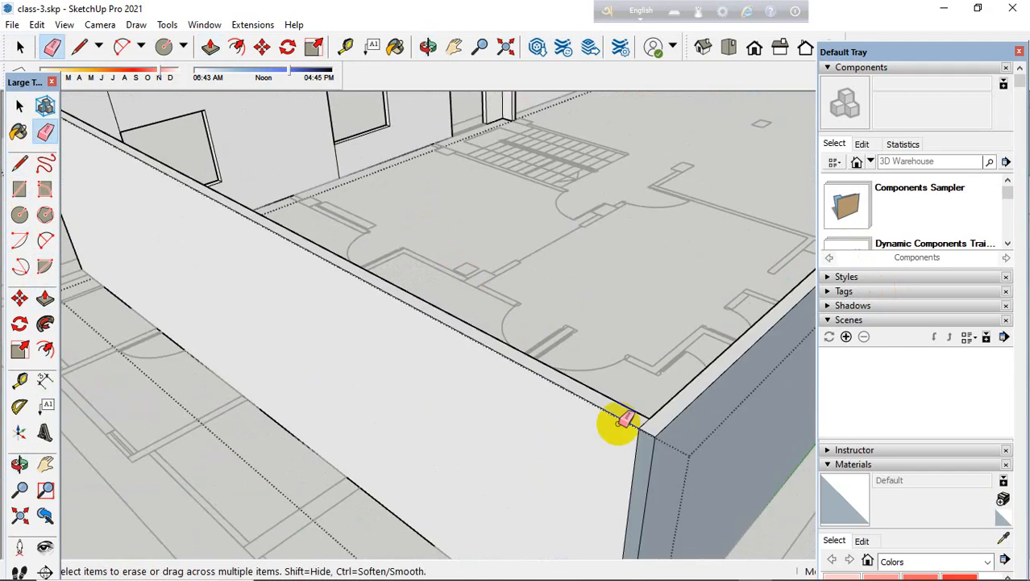
left_click(637, 438)
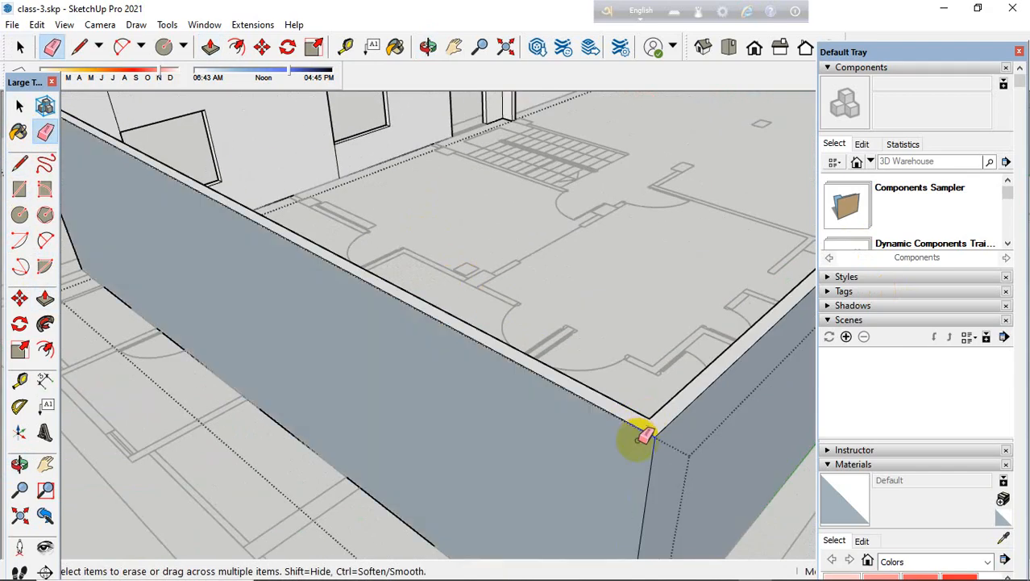
scroll(486, 409, "down", 5)
mouse_move(697, 409)
middle_mouse_down()
mouse_move(96, 323)
mouse_move(407, 357)
mouse_move(215, 427)
middle_mouse_up()
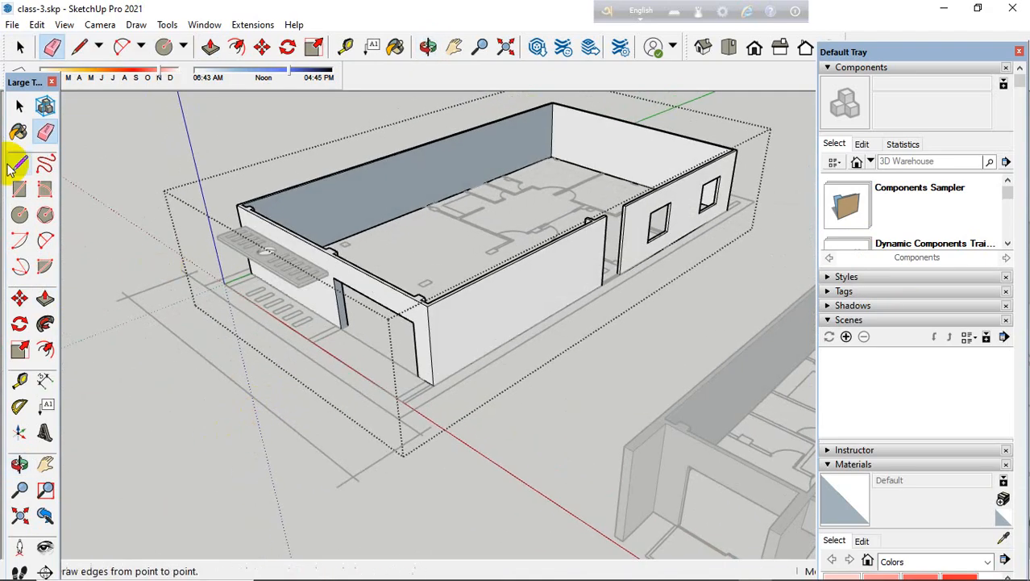
left_click(19, 106)
scroll(152, 248, "down", 5)
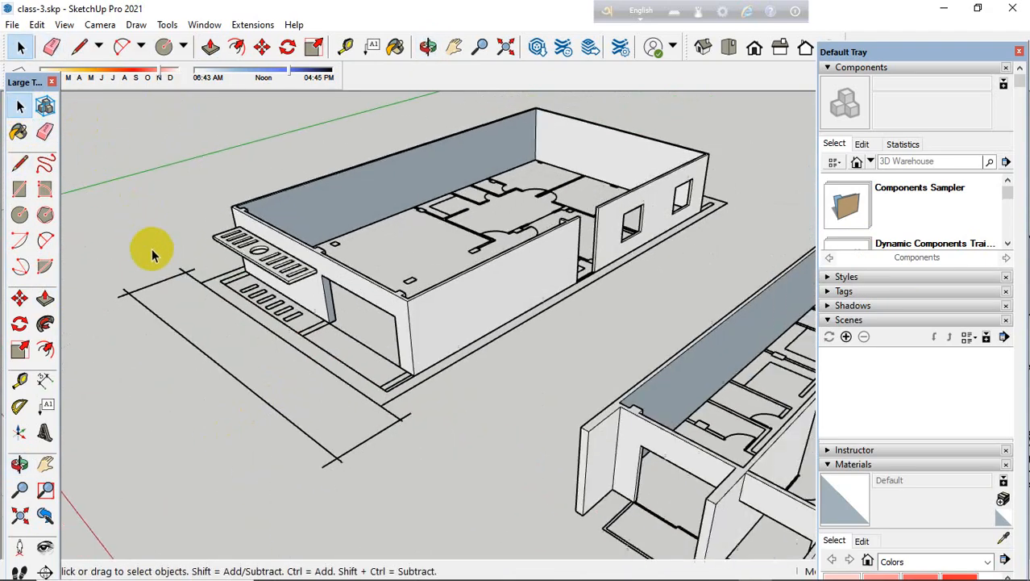
Step: Open the wall group and copy the top edge of the wall end beside the stair gap 3' downward along that end face
middle_click_drag(155, 247, 416, 212)
scroll(292, 315, "down", 2)
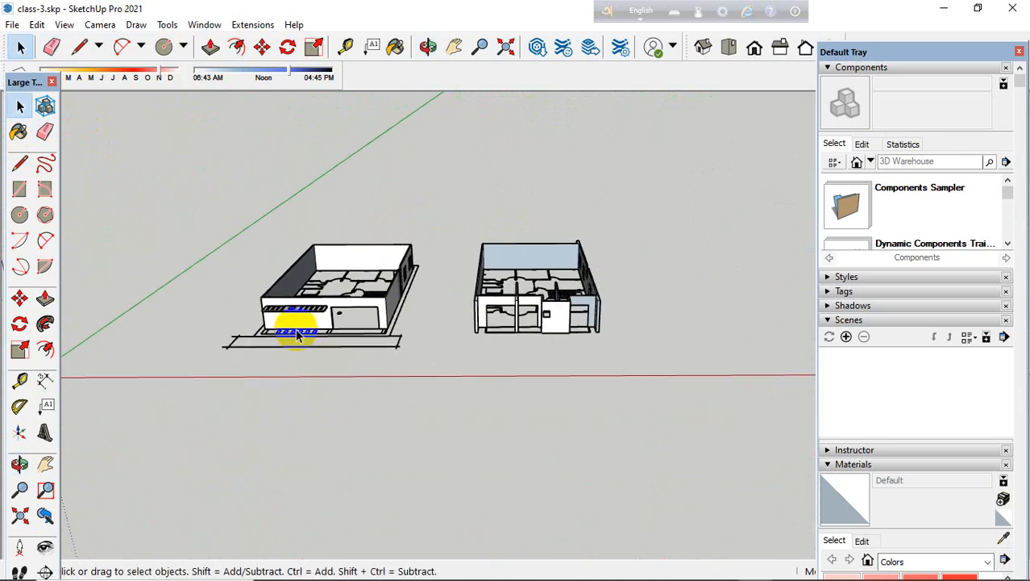
scroll(272, 315, "up", 8)
middle_click_drag(381, 319, 134, 269)
middle_click_drag(550, 310, 466, 349)
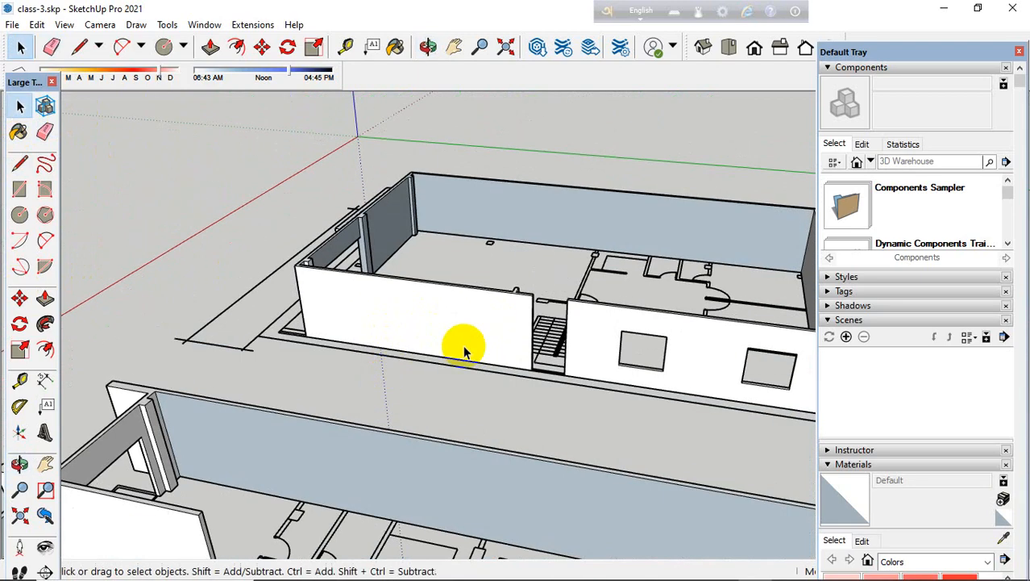
scroll(467, 349, "up", 5)
scroll(288, 286, "down", 3)
scroll(559, 333, "up", 3)
middle_click_drag(559, 334, 396, 386)
scroll(415, 419, "up", 3)
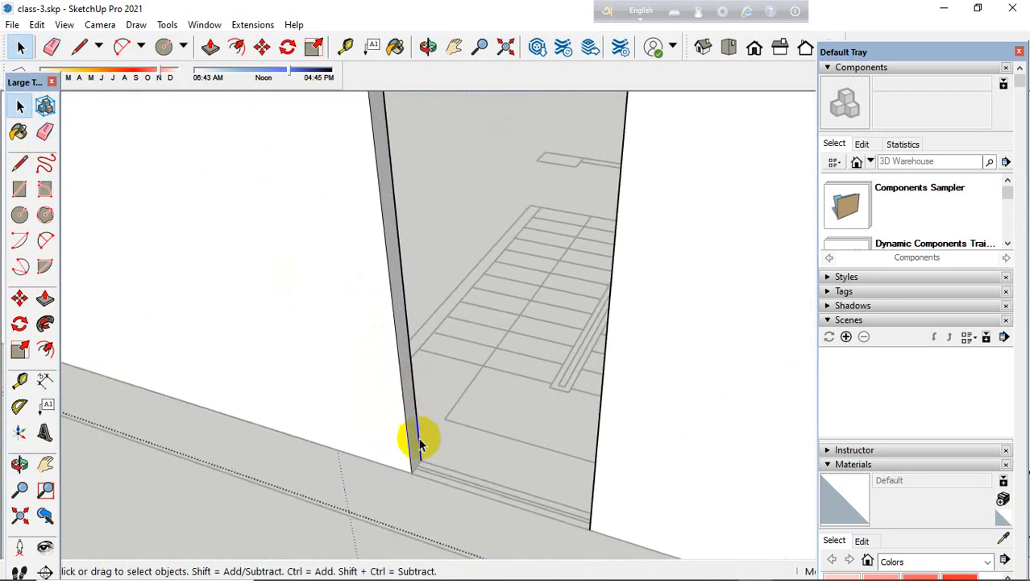
scroll(419, 447, "down", 3)
scroll(386, 182, "up", 1)
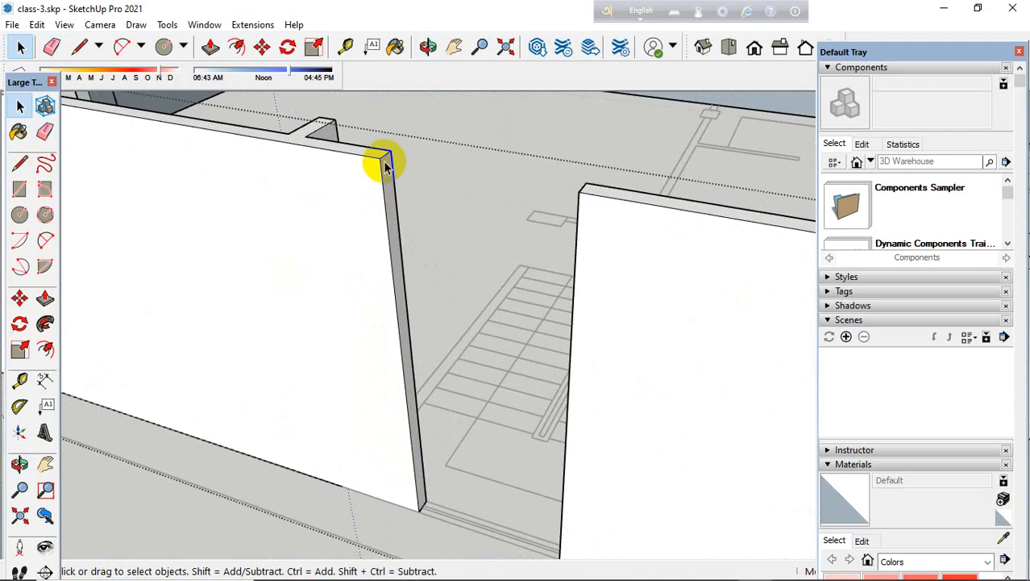
left_click(19, 297)
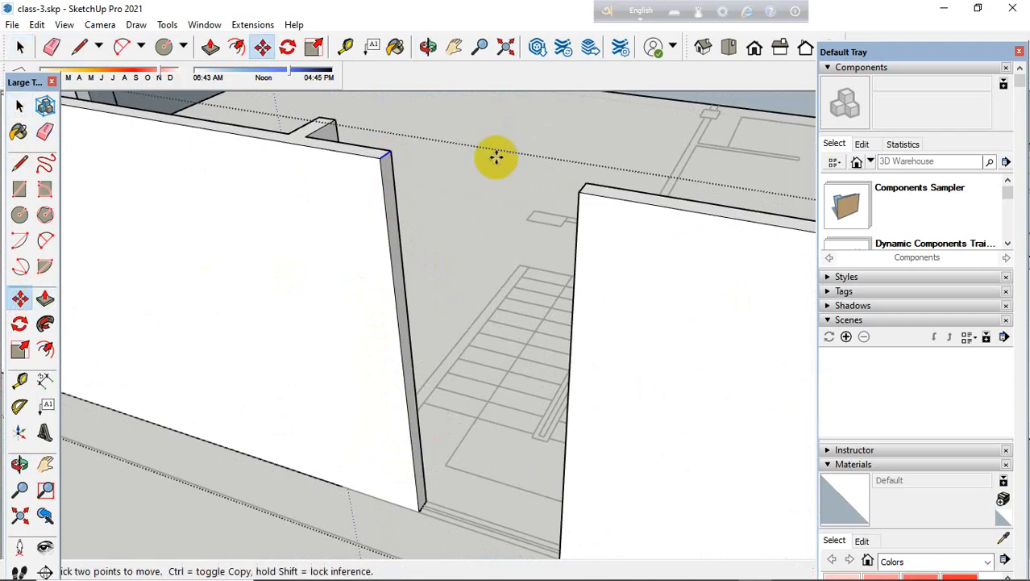
scroll(382, 160, "down", 2)
left_click(383, 161)
key("ctrl")
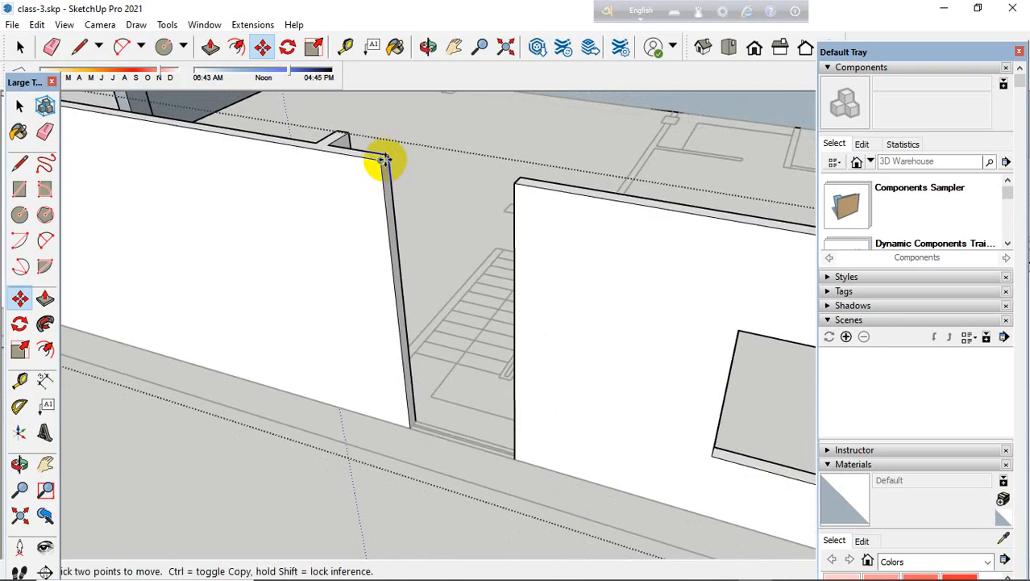
scroll(382, 161, "up", 3)
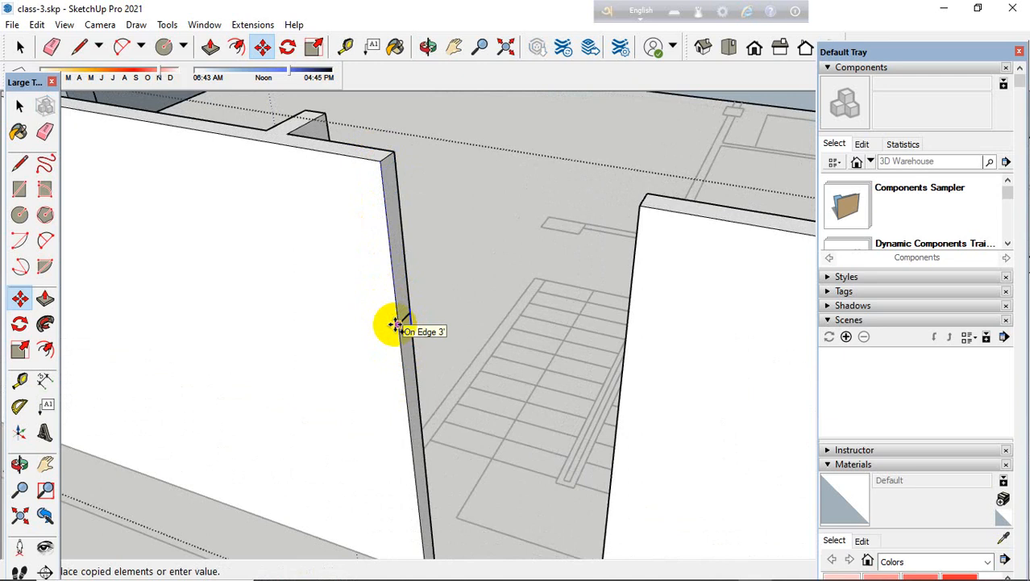
left_click(397, 325)
Step: Push/Pull the end face below the copied edge across the stair gap to the opposite wall end, and close the wall group
left_click(44, 299)
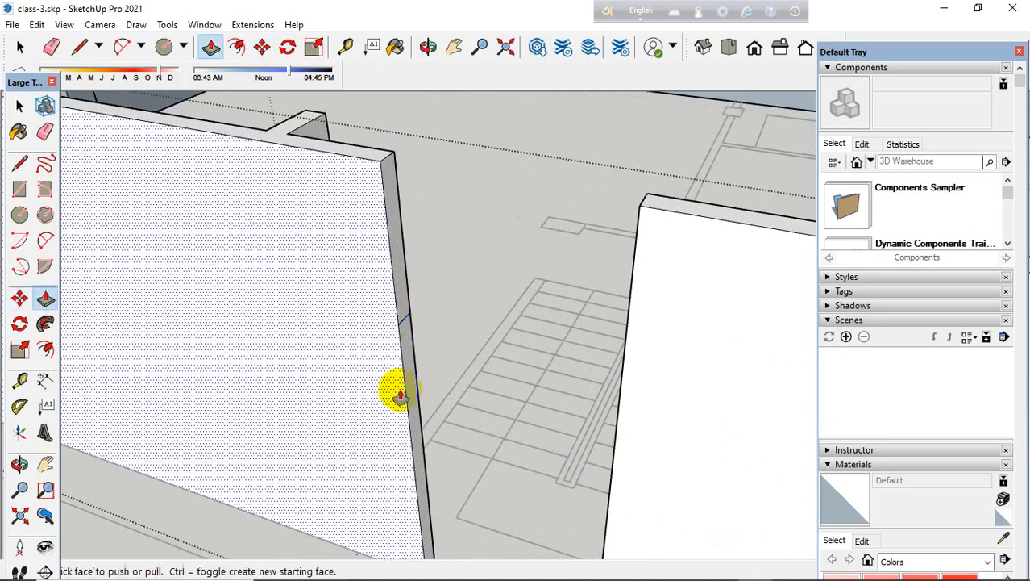
left_click(396, 384)
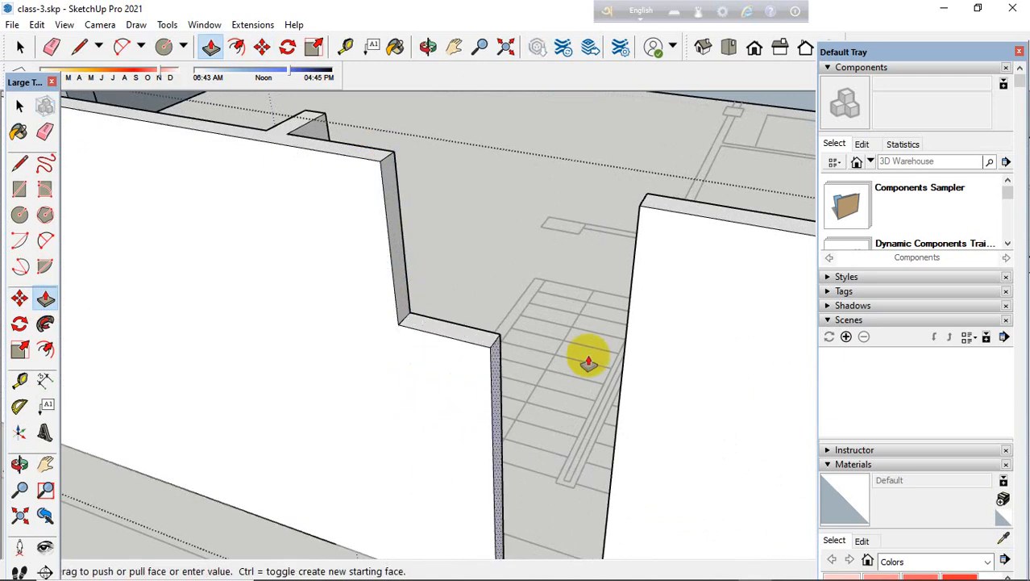
left_click(631, 323)
middle_click_drag(631, 322, 553, 270)
left_click(44, 132)
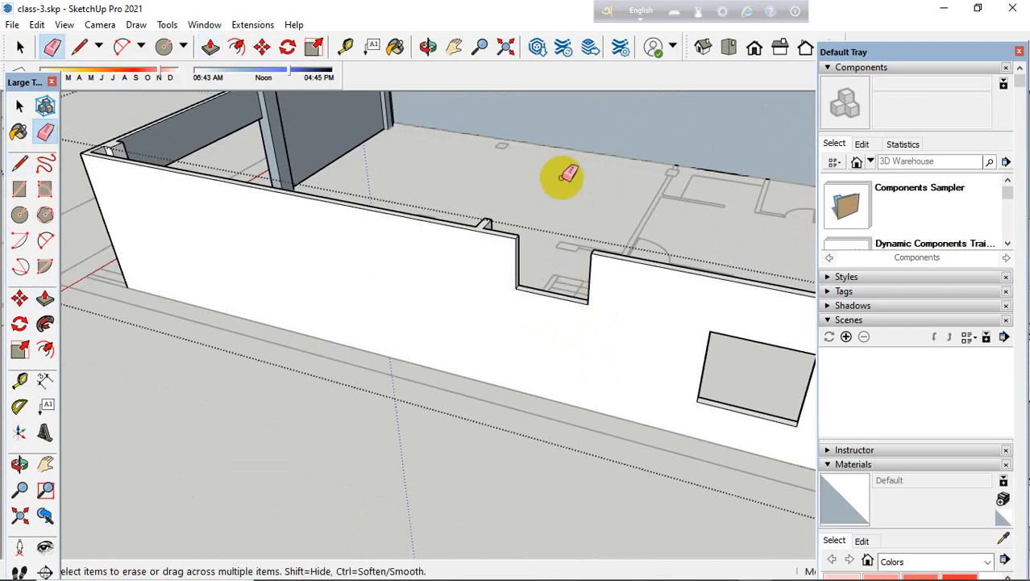
mouse_move(520, 398)
middle_mouse_down()
mouse_move(602, 391)
mouse_move(645, 284)
middle_mouse_up()
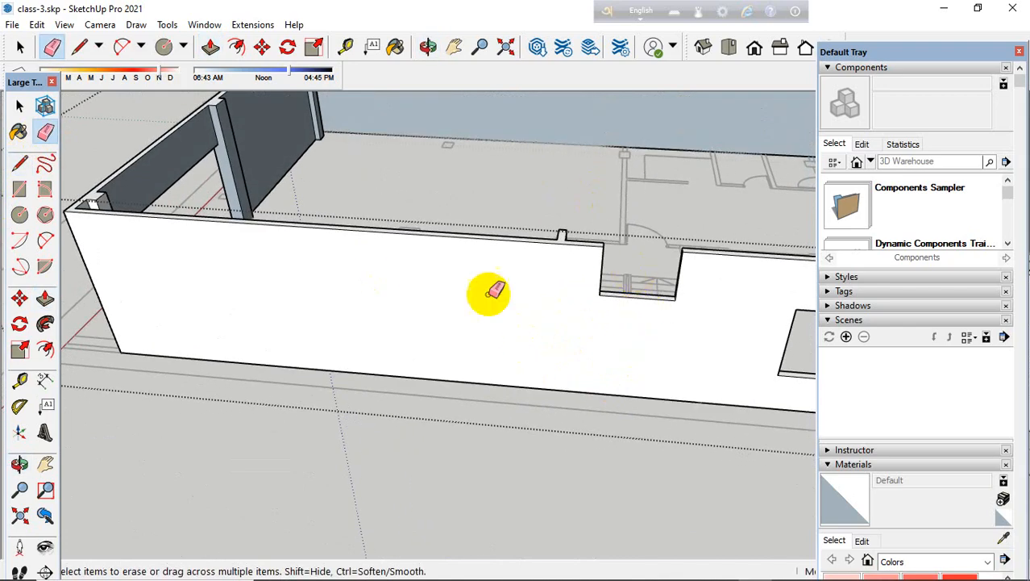
scroll(488, 292, "down", 8)
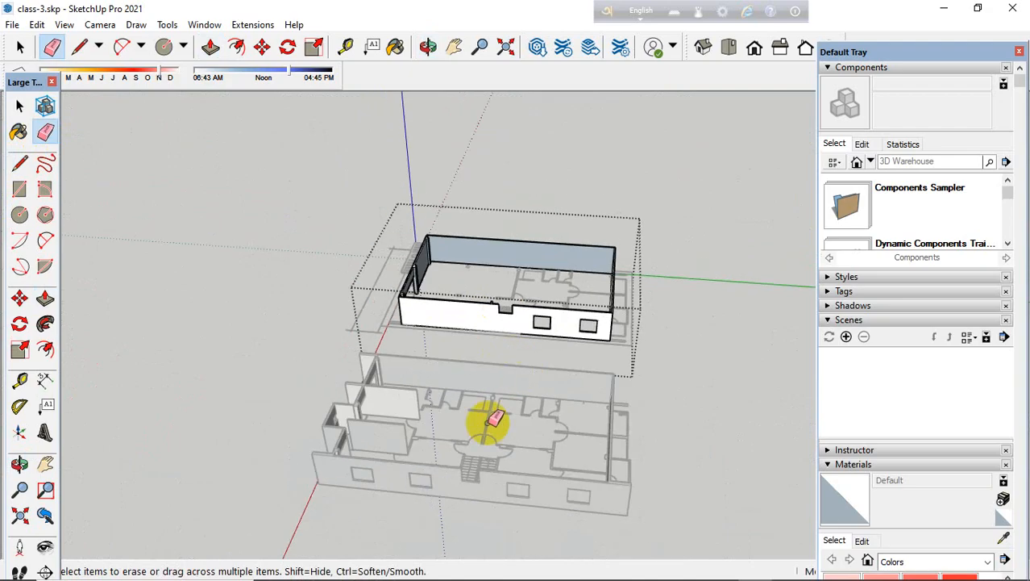
middle_click_drag(488, 418, 490, 384)
left_click(20, 164)
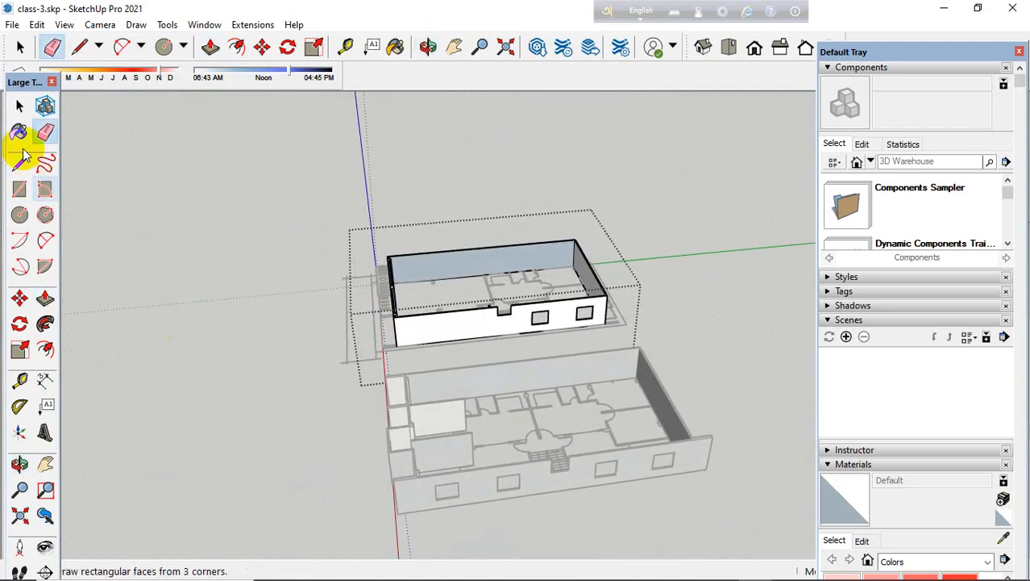
left_click(17, 108)
left_click(223, 254)
Step: Inspect the second building's windowed side wall, stair opening and front, and compare the two buildings
middle_click_drag(324, 346, 562, 415)
left_click(355, 344)
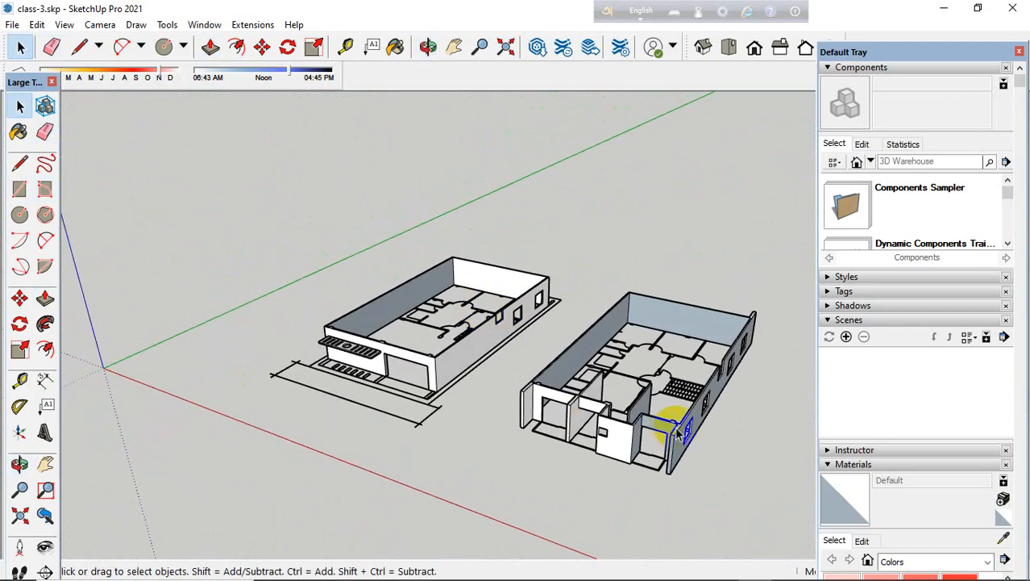
scroll(737, 413, "up", 3)
middle_click_drag(728, 407, 605, 338)
scroll(623, 365, "up", 3)
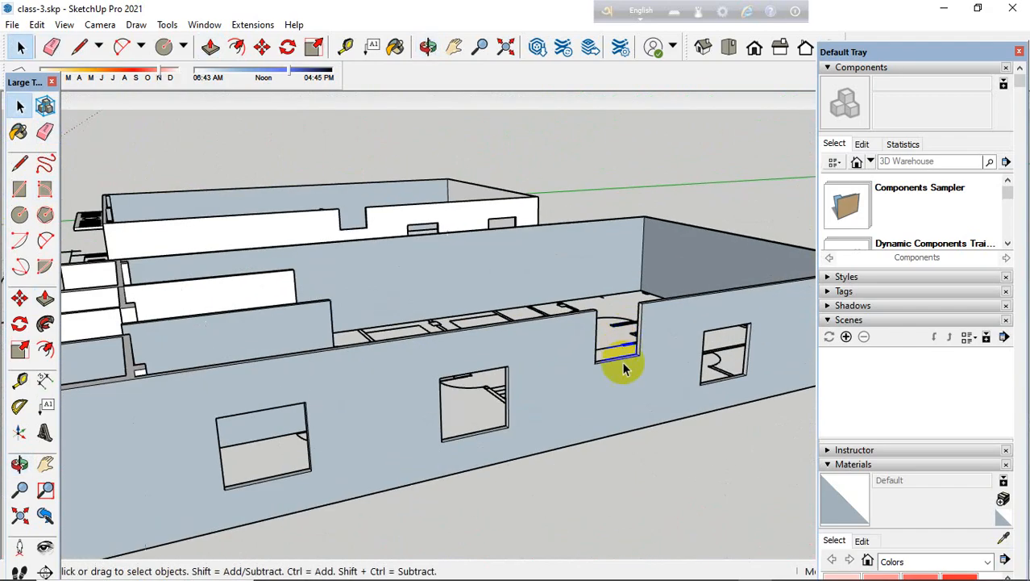
scroll(633, 323, "down", 3)
middle_click_drag(363, 396, 427, 405)
scroll(702, 367, "up", 3)
left_click(582, 331)
middle_click_drag(613, 367, 883, 386)
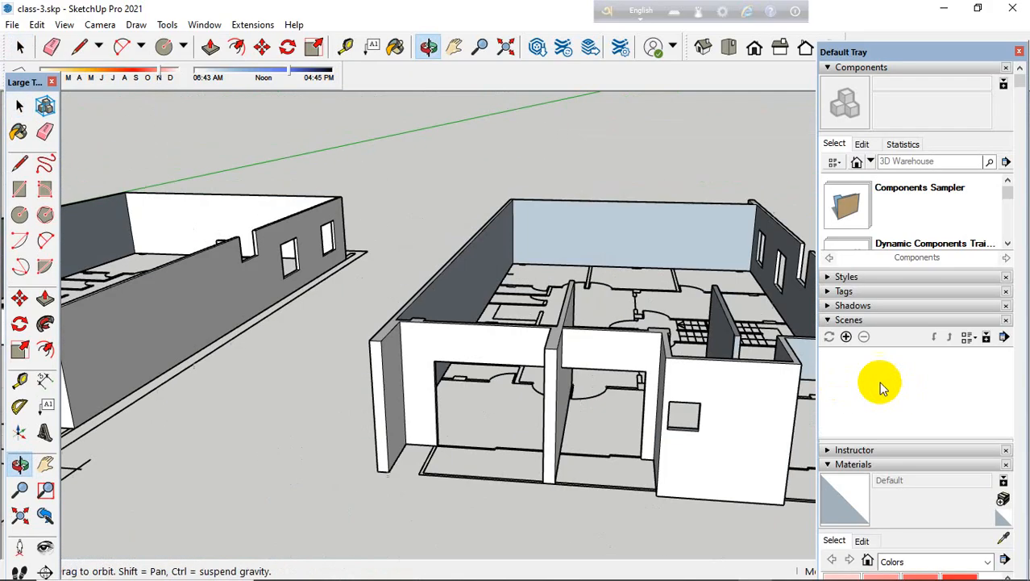
scroll(502, 368, "down", 3)
scroll(409, 395, "down", 3)
middle_click_drag(409, 393, 510, 368)
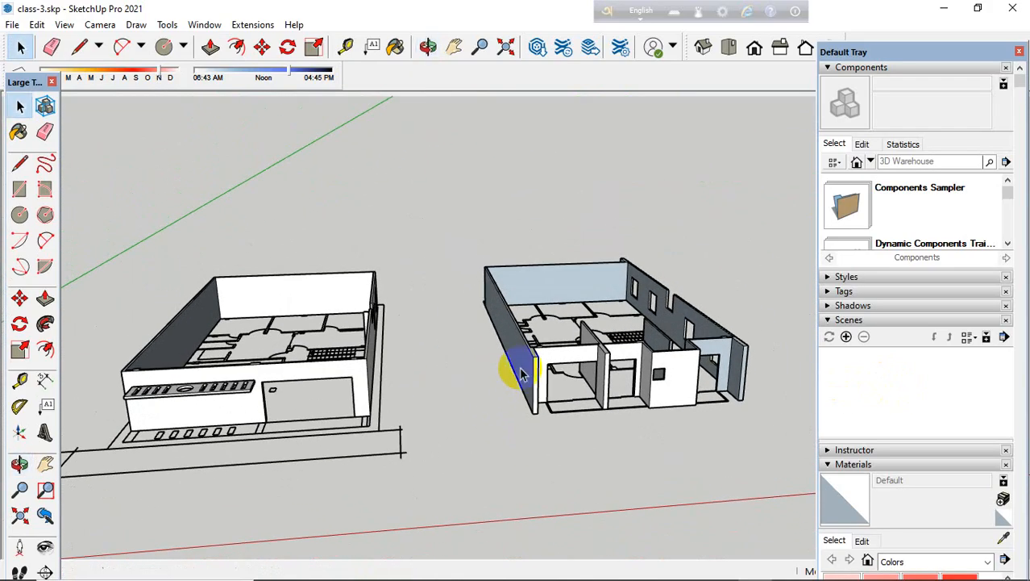
scroll(510, 368, "down", 3)
middle_click_drag(342, 395, 344, 497)
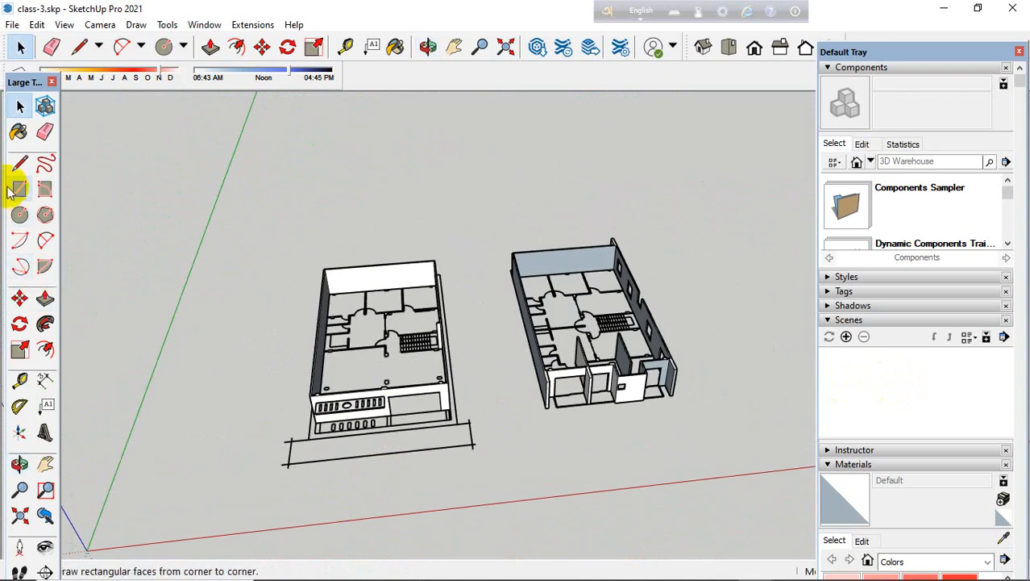
Step: Draw a rectangle across the first building's wall tops, from the front outer corner to the diagonally opposite rear outer corner
scroll(442, 379, "up", 5)
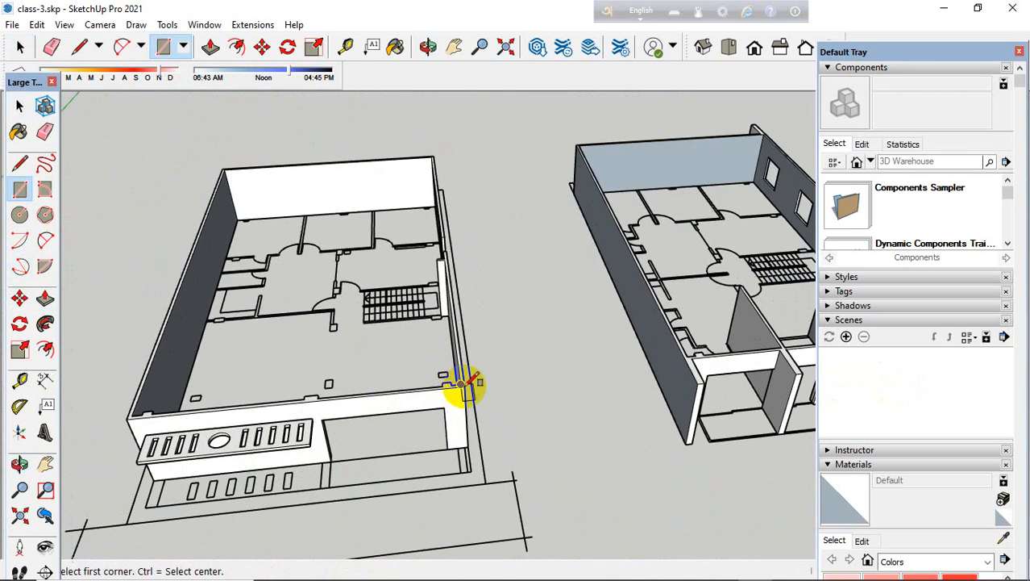
left_click(466, 386)
scroll(322, 242, "down", 3)
scroll(194, 172, "up", 6)
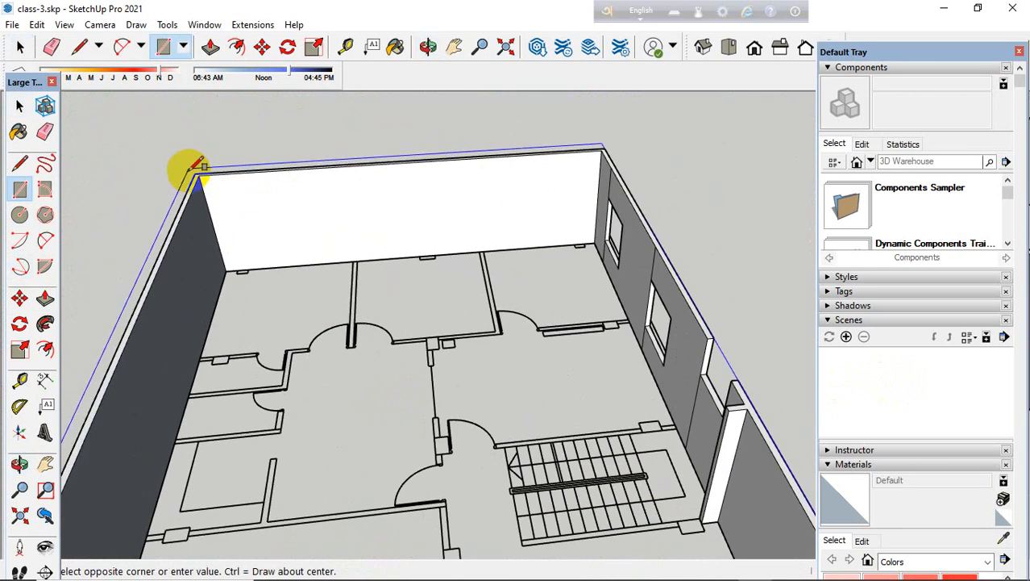
left_click(195, 172)
scroll(476, 310, "down", 5)
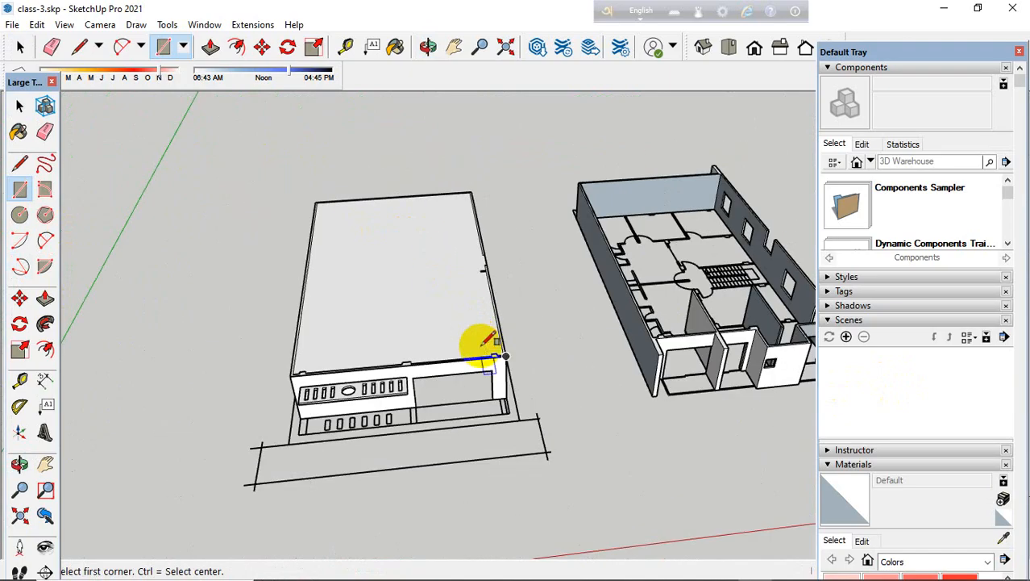
scroll(484, 375, "up", 3)
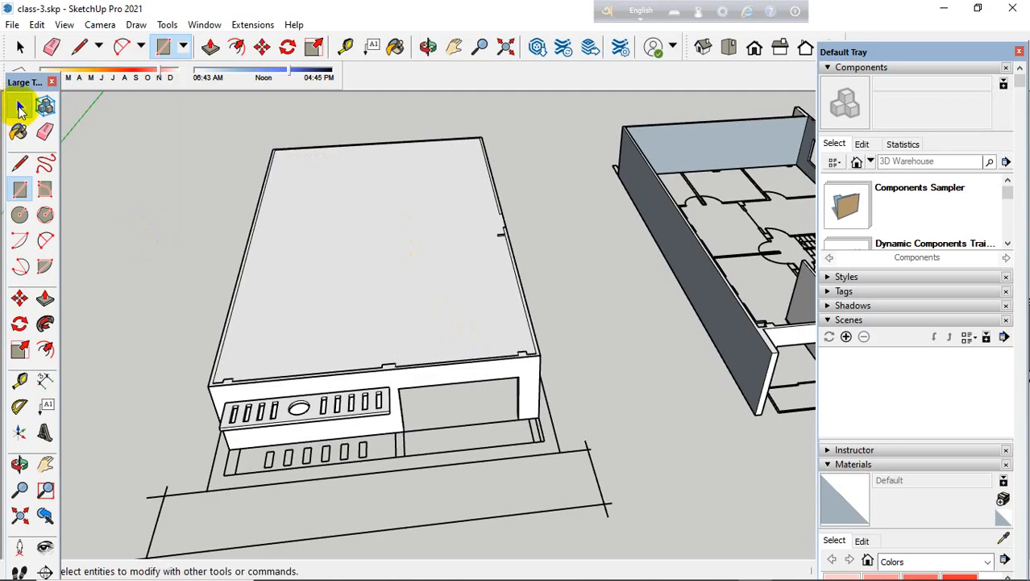
Step: Make the rectangular face covering the walls a group and open it for editing
left_click(20, 109)
left_click(343, 237)
right_click(344, 236)
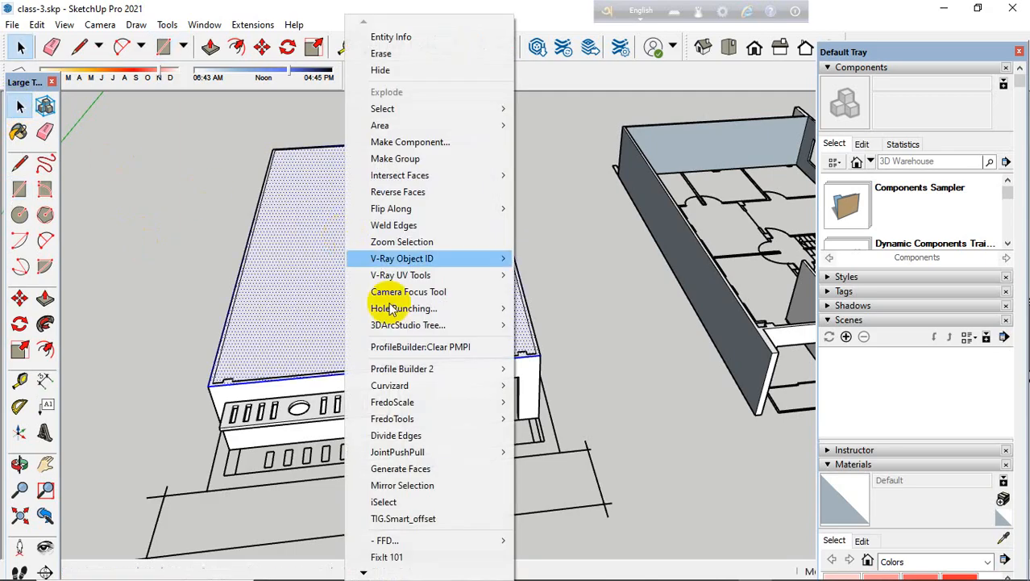
left_click(379, 142)
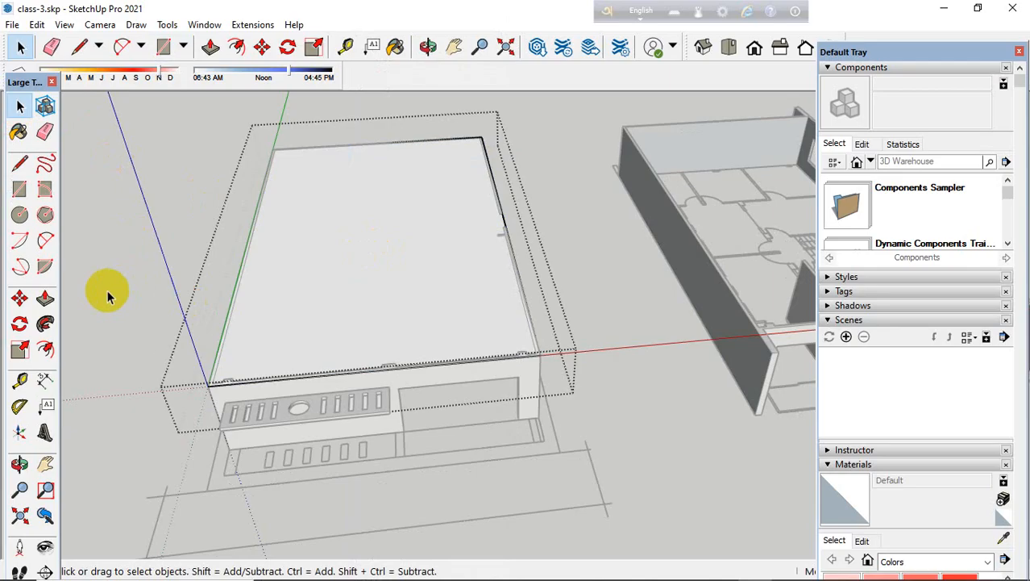
Step: Push/Pull the grouped face upward into a thin slab over the walls, and close the group
left_click(45, 298)
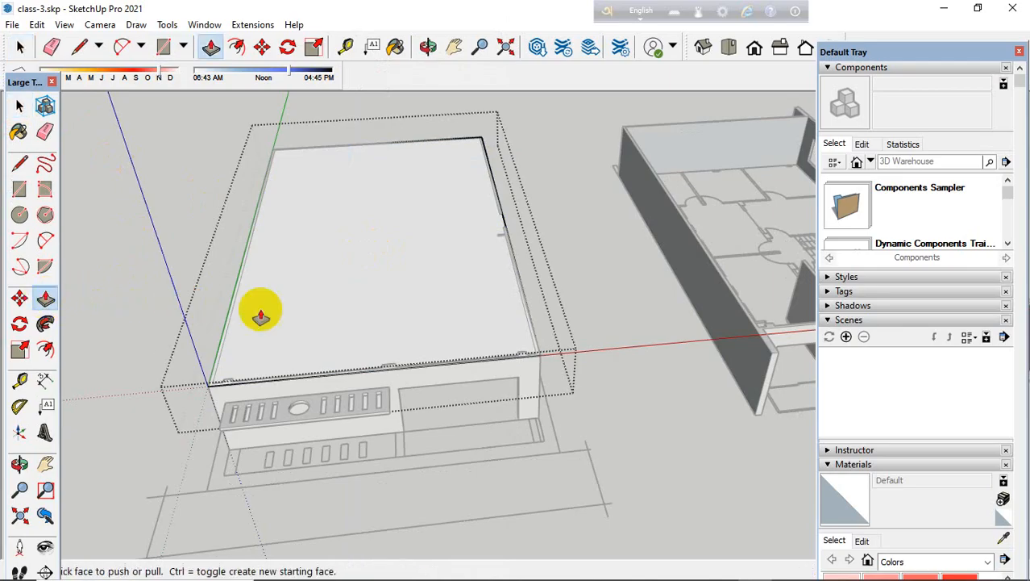
left_click(320, 315)
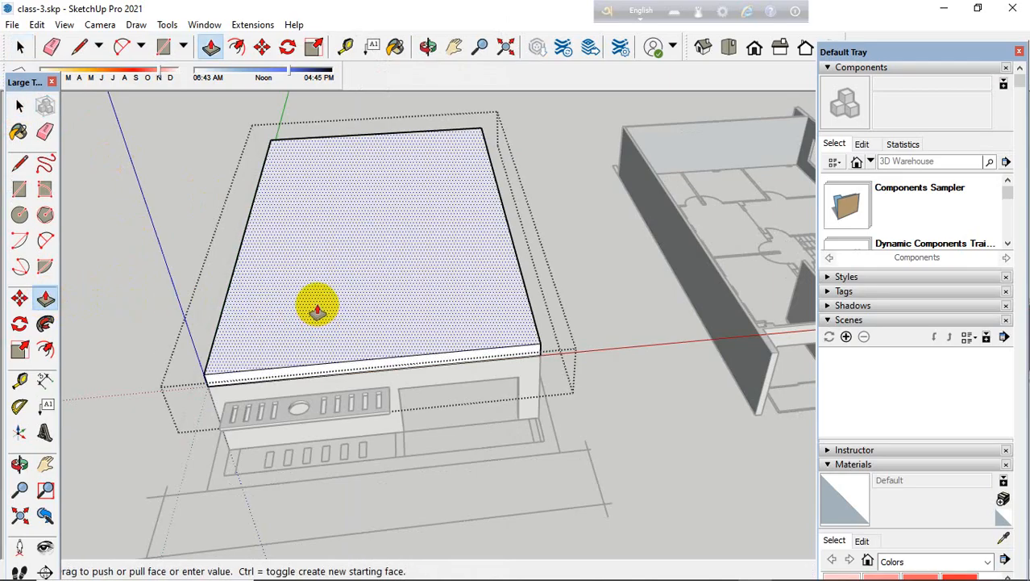
key("Return")
left_click(20, 106)
left_click(83, 194)
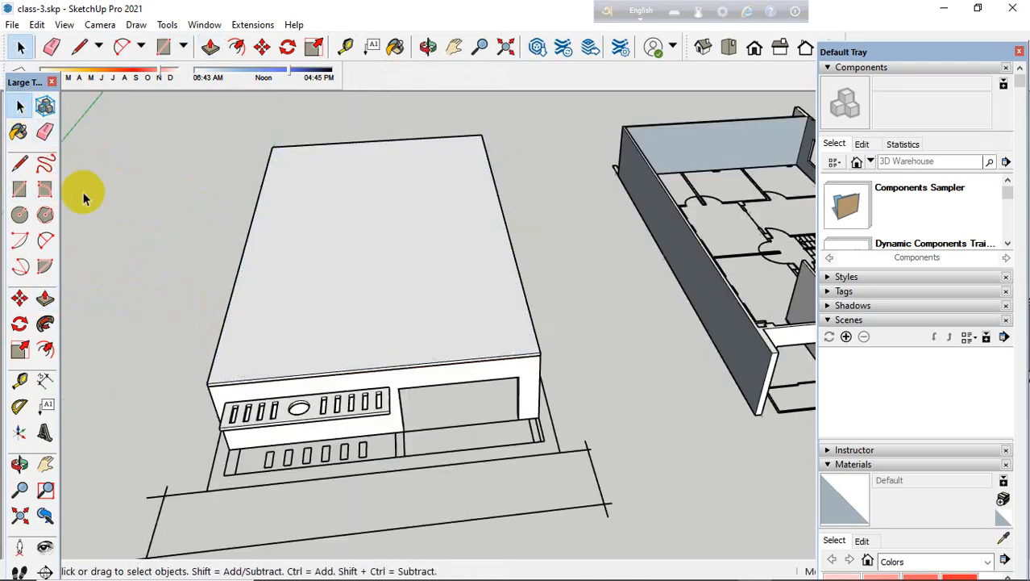
Step: Move the slab straight down from the wall top corner to the base corner, placing it under the house
middle_click_drag(83, 194, 311, 258)
left_click(345, 294)
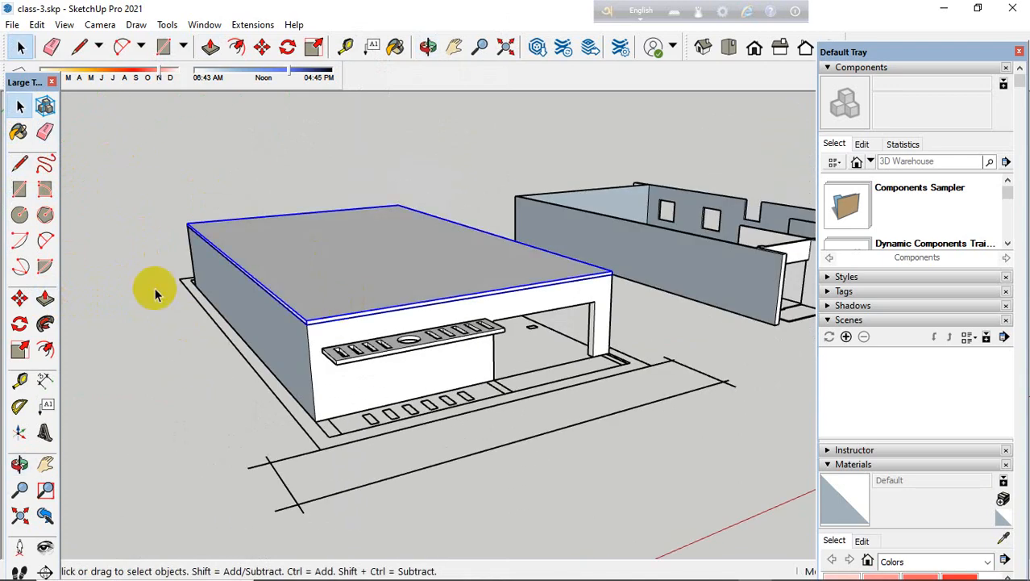
left_click(19, 298)
scroll(299, 345, "up", 5)
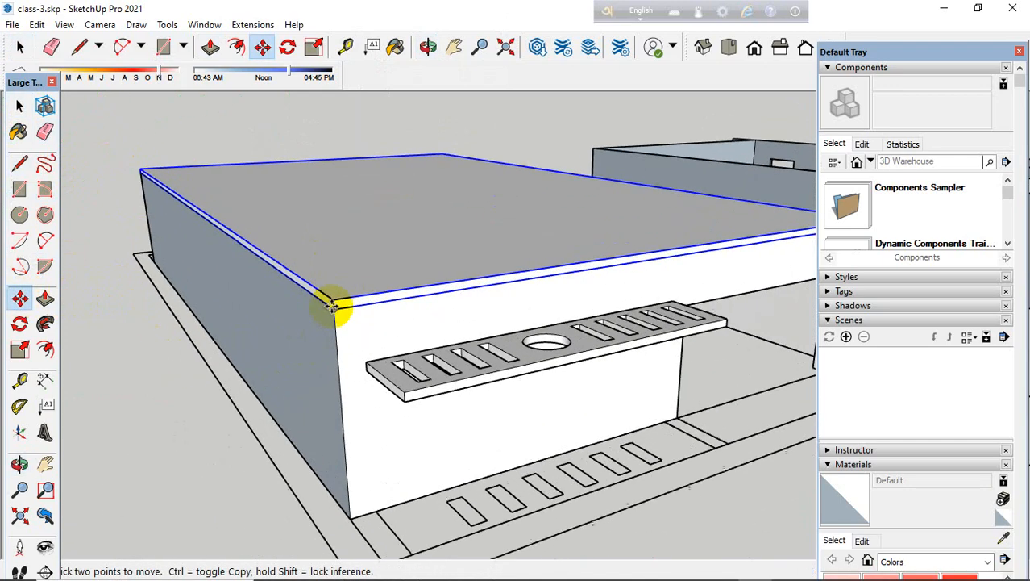
left_click(335, 299)
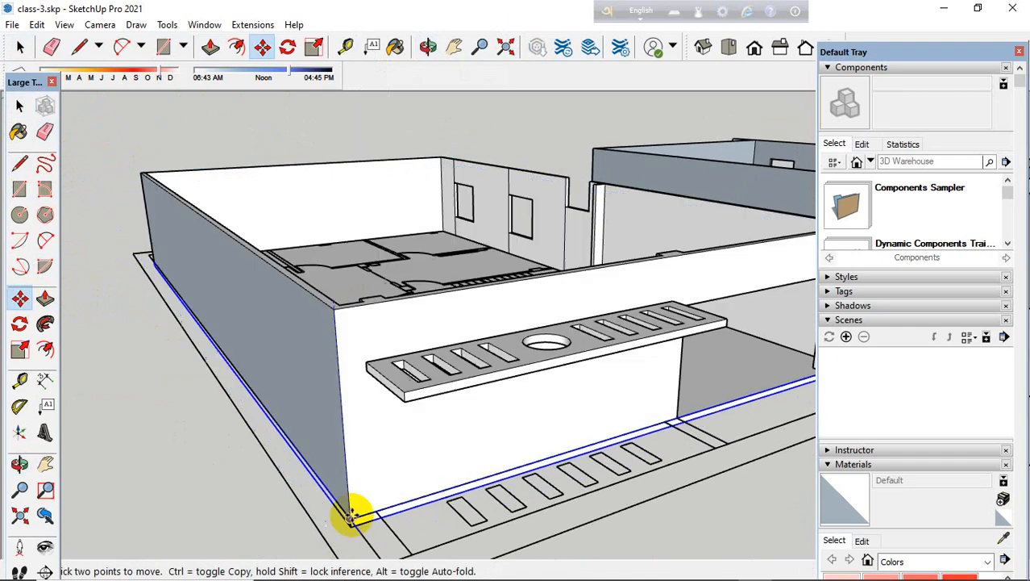
scroll(363, 501, "down", 4)
middle_click_drag(534, 487, 388, 274)
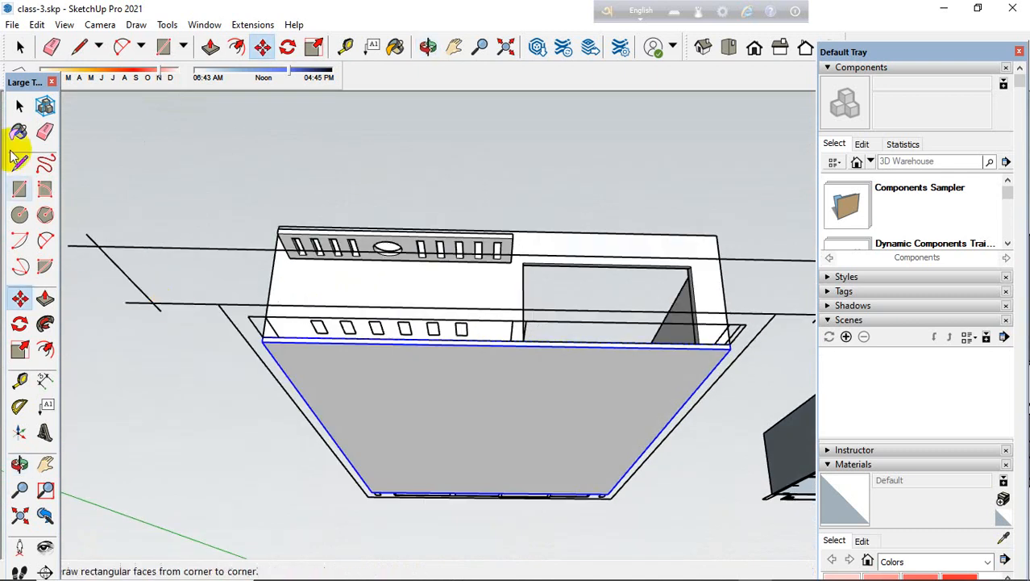
Step: Open the base slab group, Push/Pull its underside downward to form a thicker plinth, and close the group
left_click(21, 106)
double_click(467, 387)
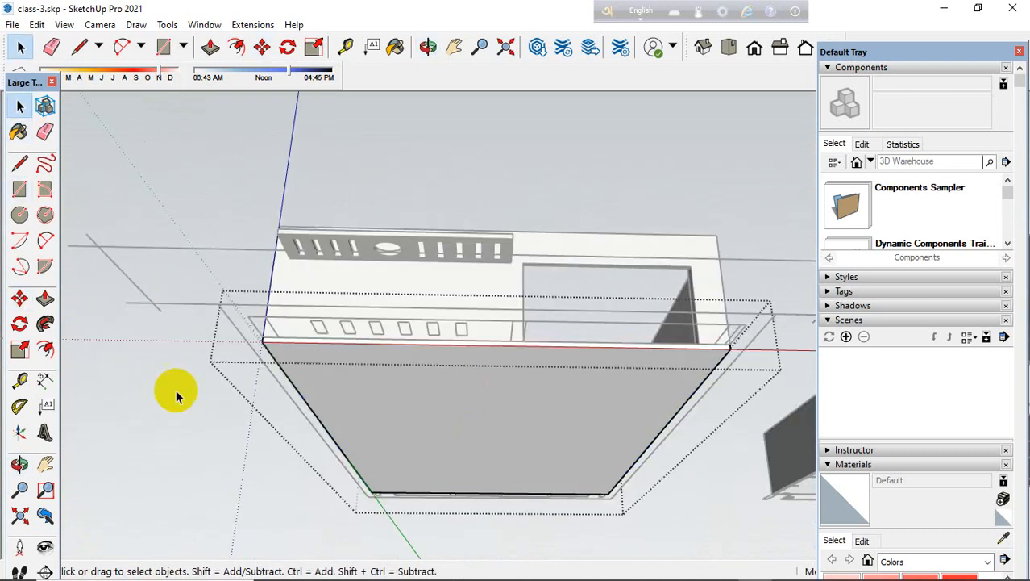
left_click(46, 298)
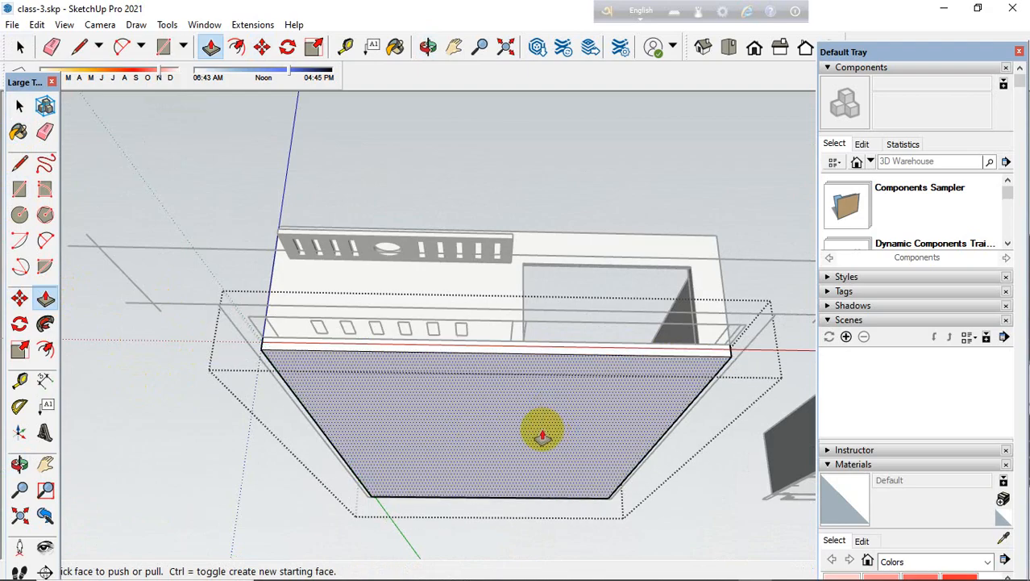
left_click_drag(540, 428, 532, 500)
mouse_move(532, 450)
left_mouse_down()
mouse_move(539, 440)
mouse_move(538, 452)
left_mouse_up()
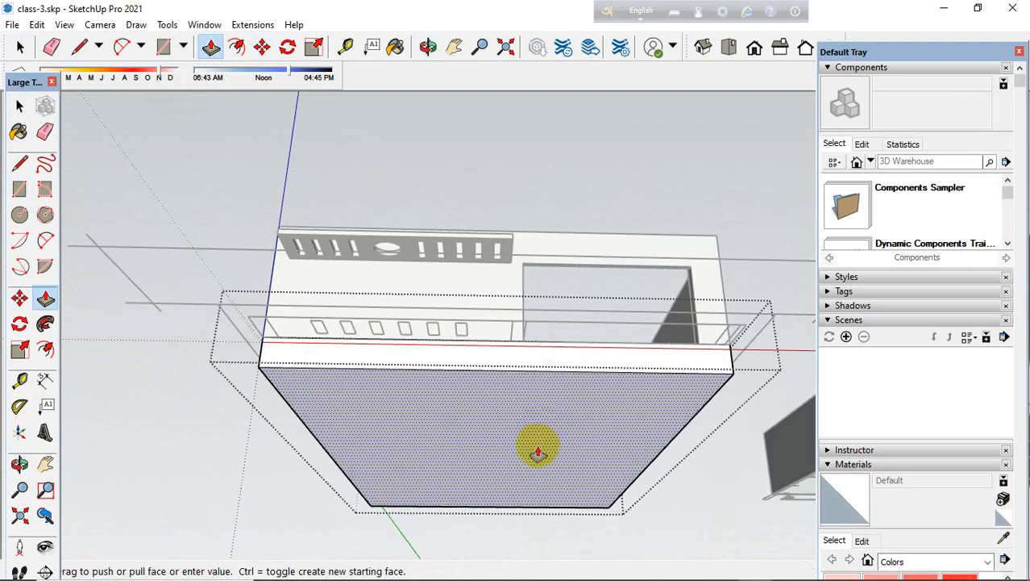
left_click(537, 445)
left_click(20, 106)
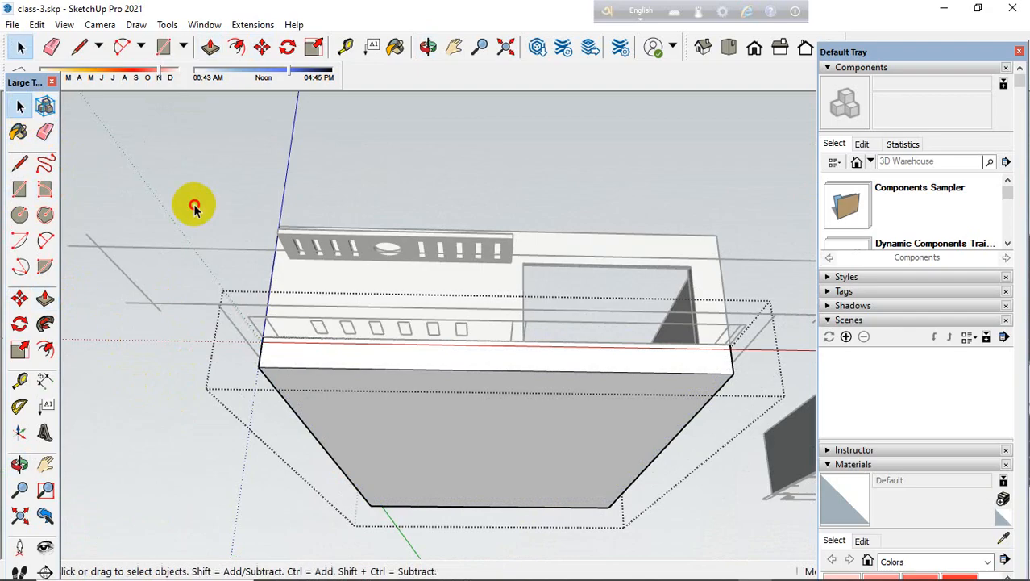
middle_click_drag(194, 208, 352, 407)
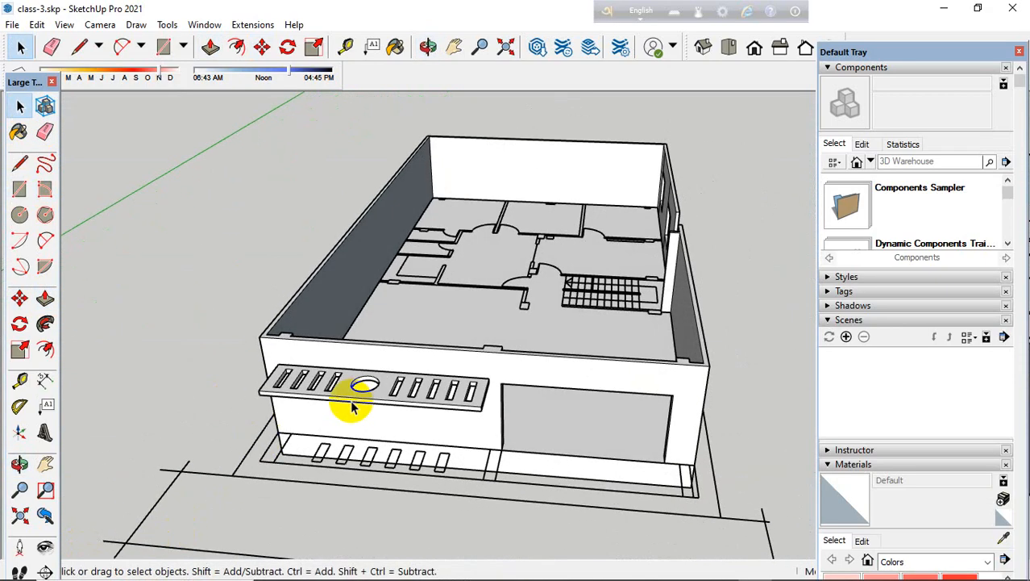
Step: Move the slotted canopy along the front wall until its rear corner meets the wall's outer edge above the large opening
left_click(20, 299)
scroll(506, 396, "up", 6)
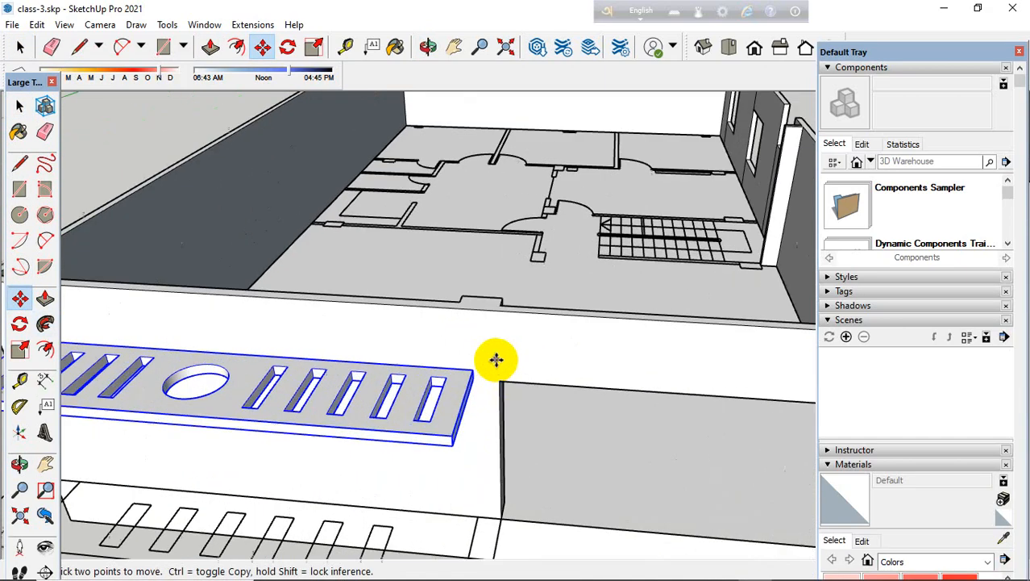
left_click(457, 376)
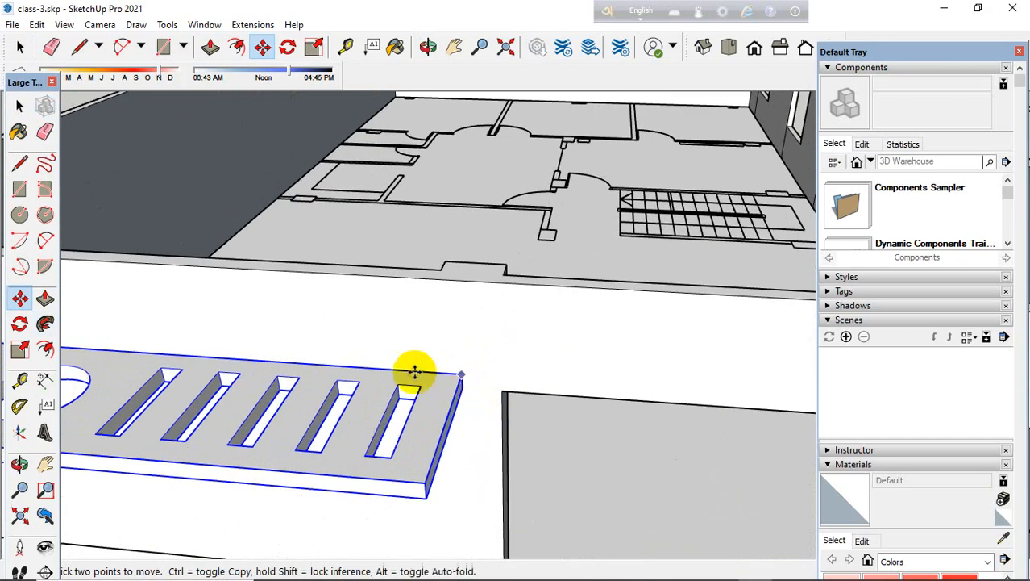
scroll(350, 368, "down", 8)
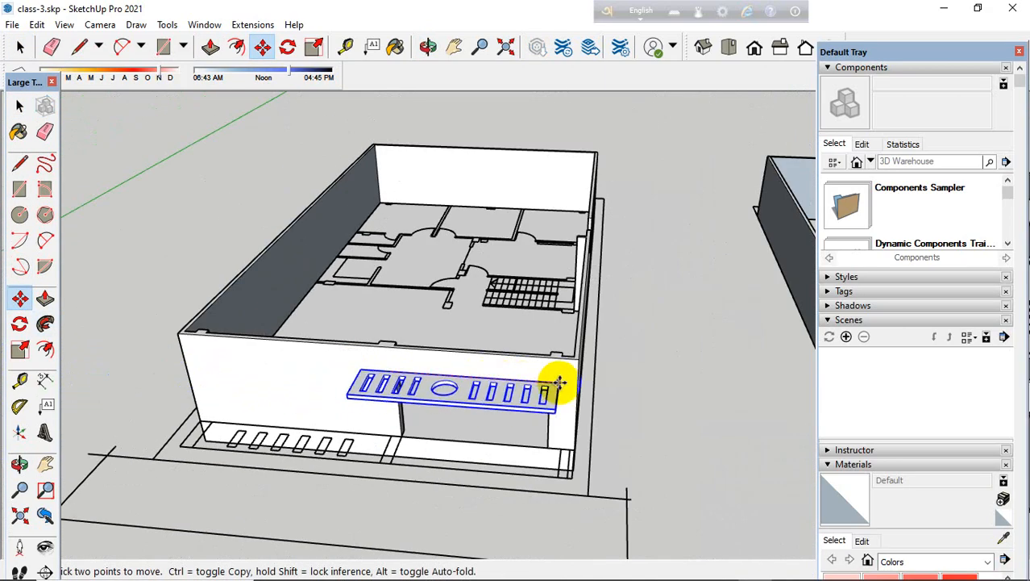
scroll(559, 388, "up", 2)
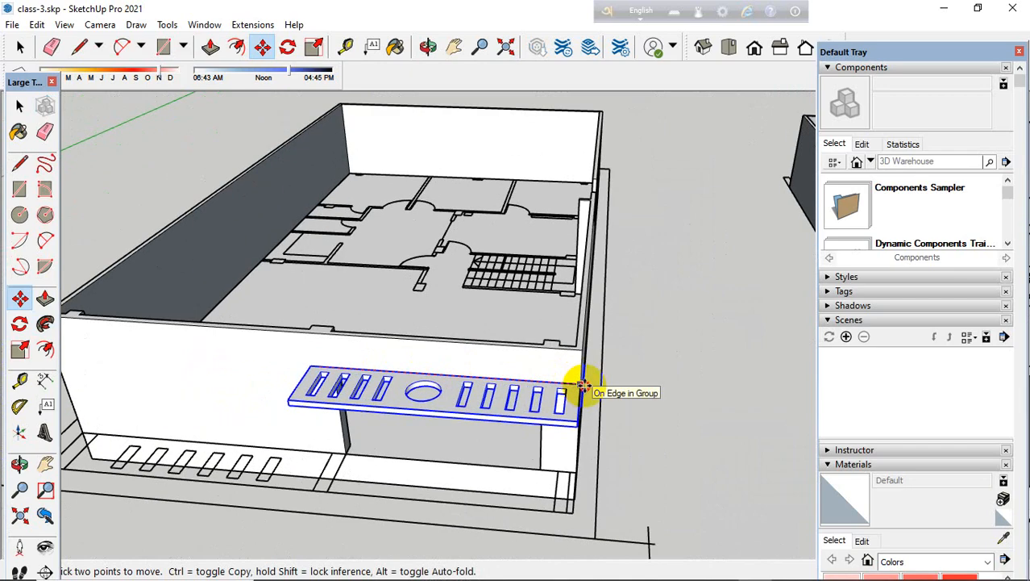
left_click(582, 386)
scroll(504, 410, "down", 2)
middle_click_drag(420, 433, 321, 334)
Step: Examine the interior through the front opening, the canopy over it, and the front of the house with its ground outlines
scroll(427, 315, "up", 6)
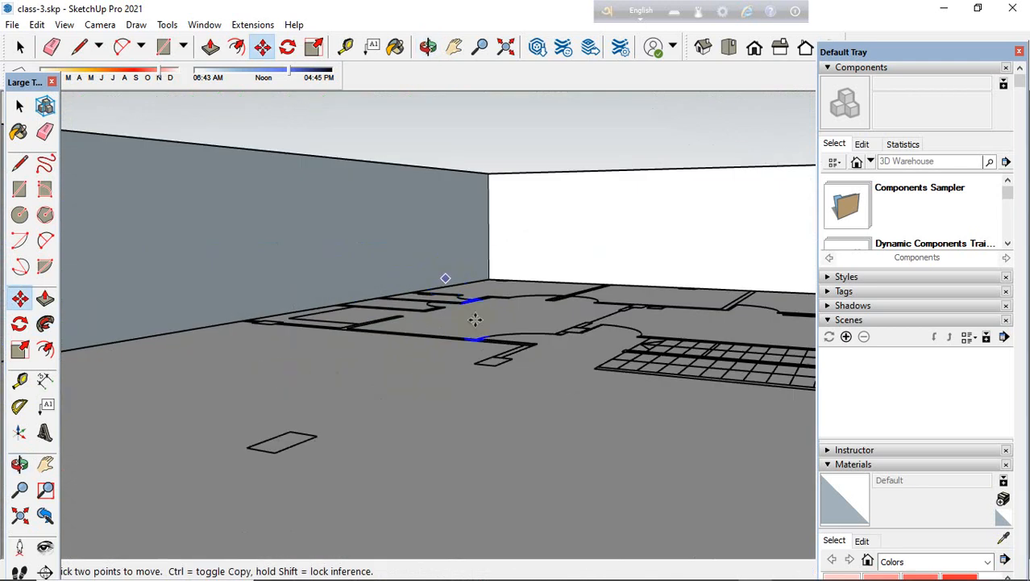
scroll(434, 316, "down", 6)
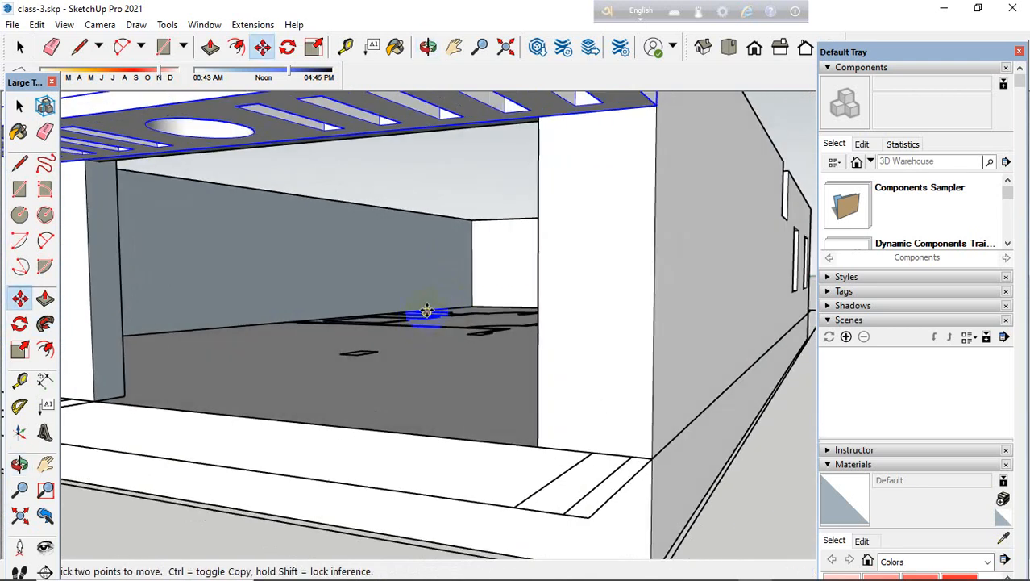
scroll(439, 403, "down", 4)
middle_click_drag(445, 425, 571, 446)
scroll(571, 446, "down", 3)
left_click(19, 106)
left_click(136, 214)
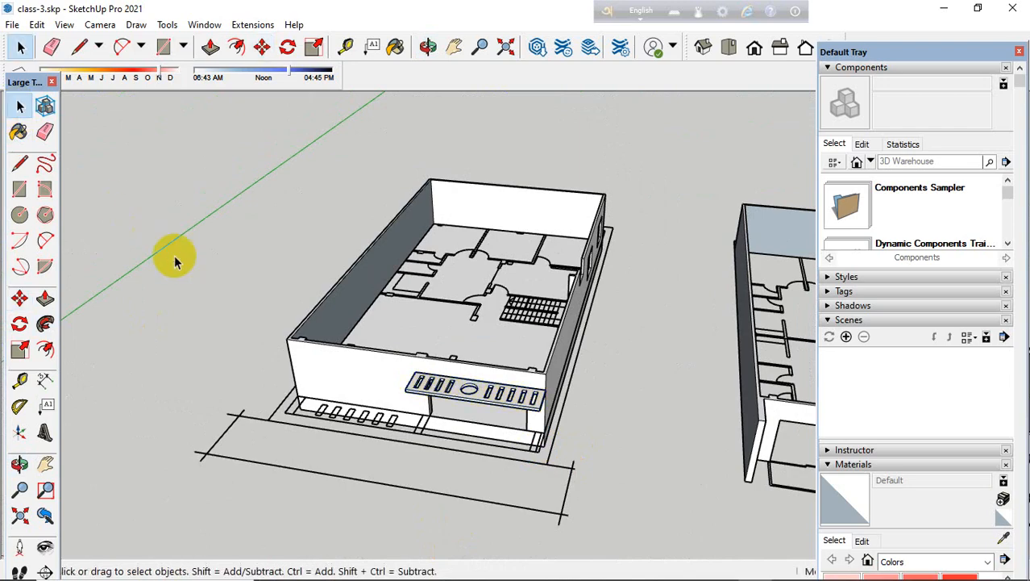
scroll(277, 345, "down", 2)
middle_click_drag(277, 345, 306, 410)
scroll(306, 417, "up", 4)
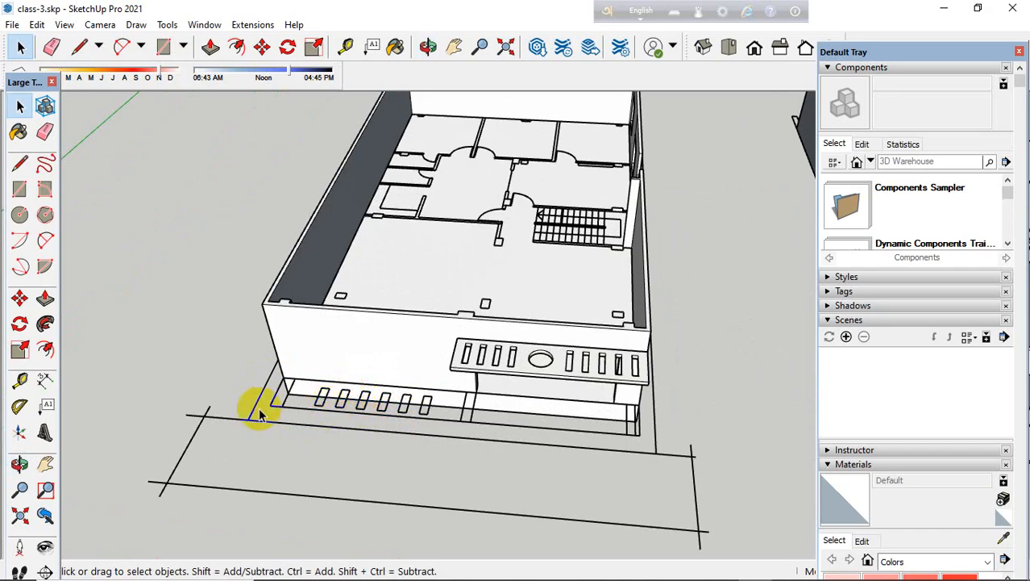
scroll(246, 409, "down", 2)
mouse_move(379, 436)
middle_mouse_down()
mouse_move(402, 442)
mouse_move(396, 472)
middle_mouse_up()
scroll(252, 450, "up", 2)
left_click_drag(422, 470, 339, 347)
key("space")
Step: Draw a rectangle on the plinth's front face, from the large opening's inner base corner to the plinth's lower outer corner
left_click(19, 187)
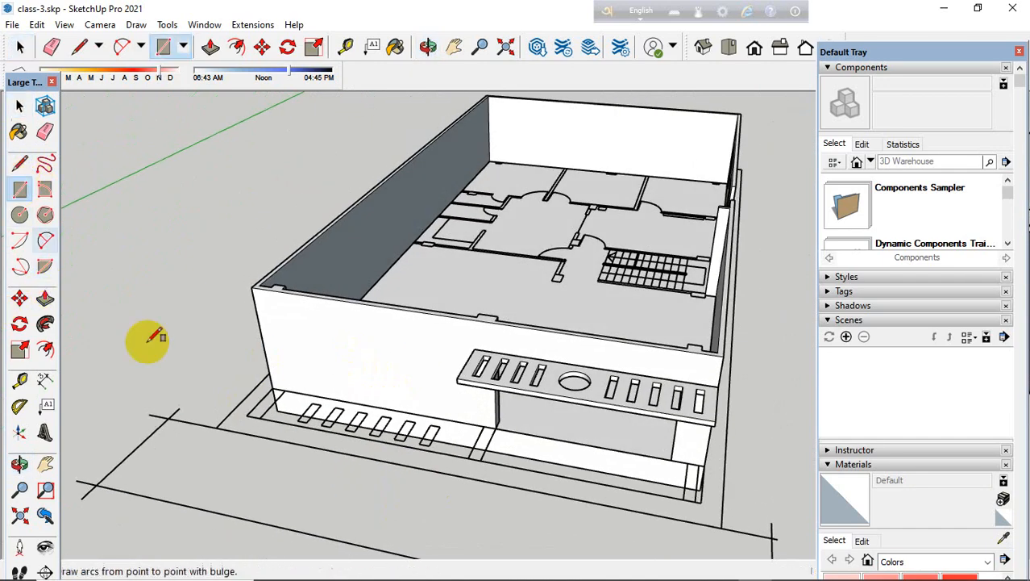
middle_click_drag(449, 471, 465, 296)
scroll(516, 391, "up", 3)
scroll(465, 295, "up", 2)
left_click(458, 259)
scroll(458, 260, "down", 3)
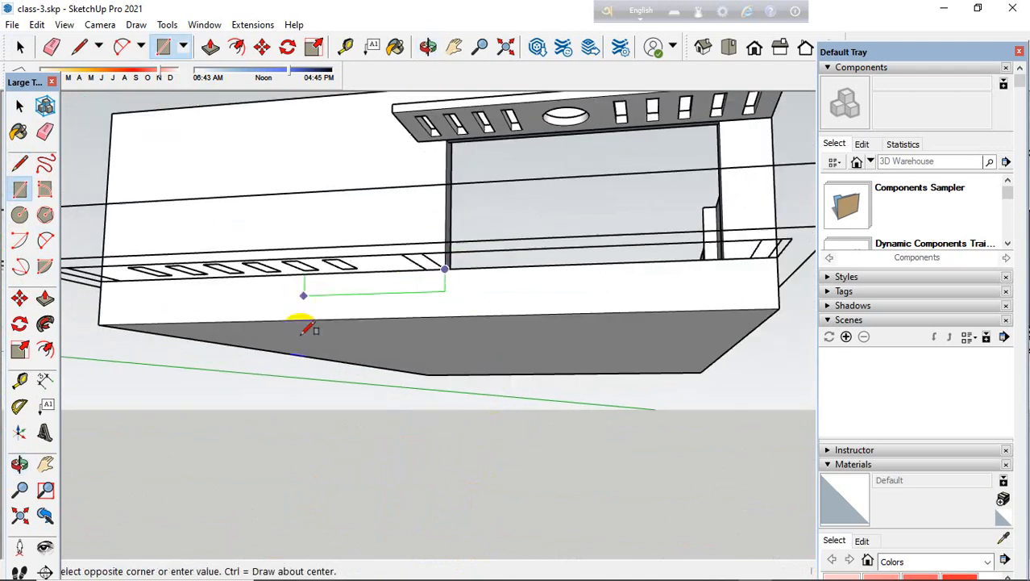
left_click(607, 311)
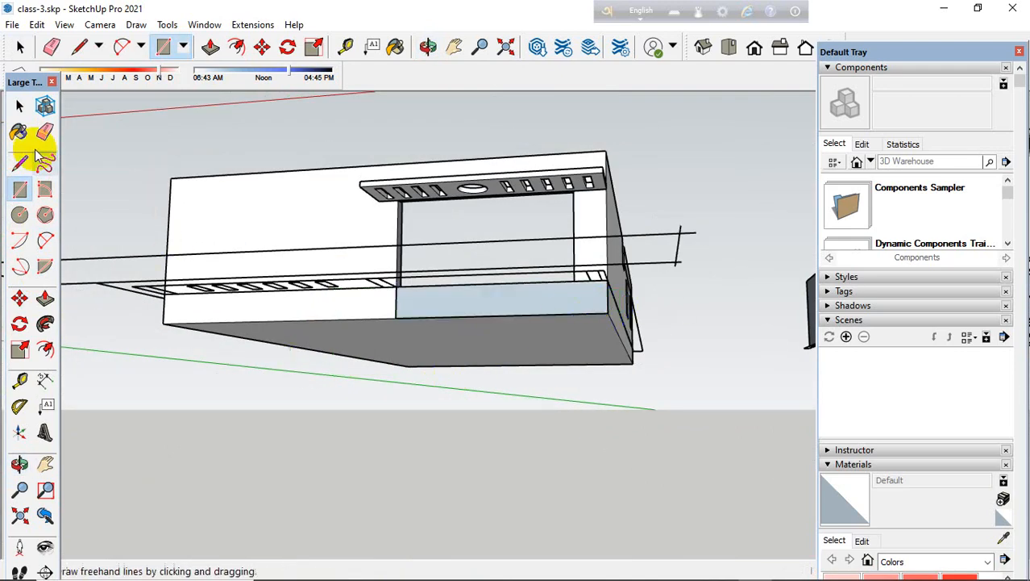
Step: Make the rectangle below the large opening a group and open it for editing
left_click(20, 105)
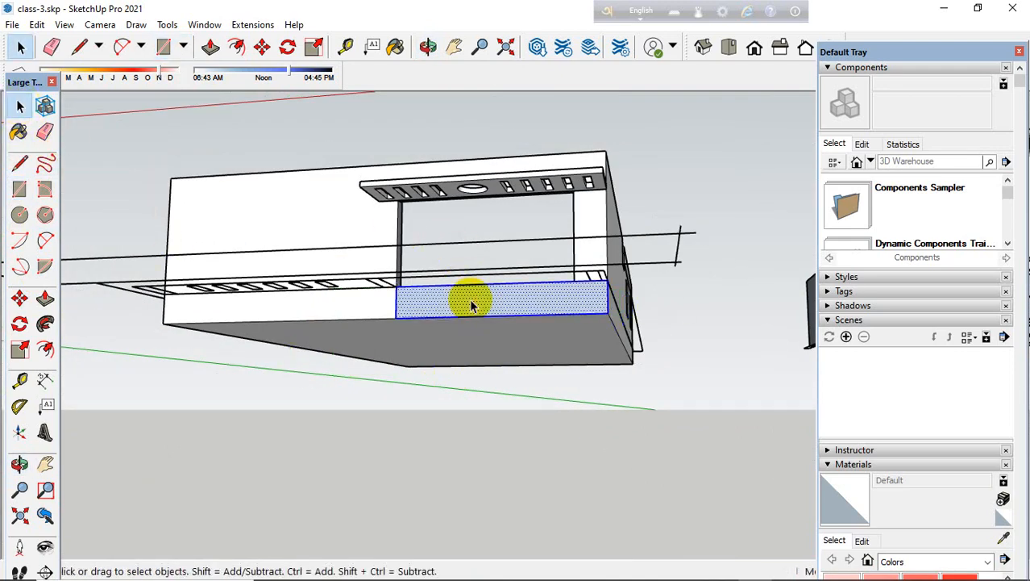
right_click(472, 305)
left_click(538, 157)
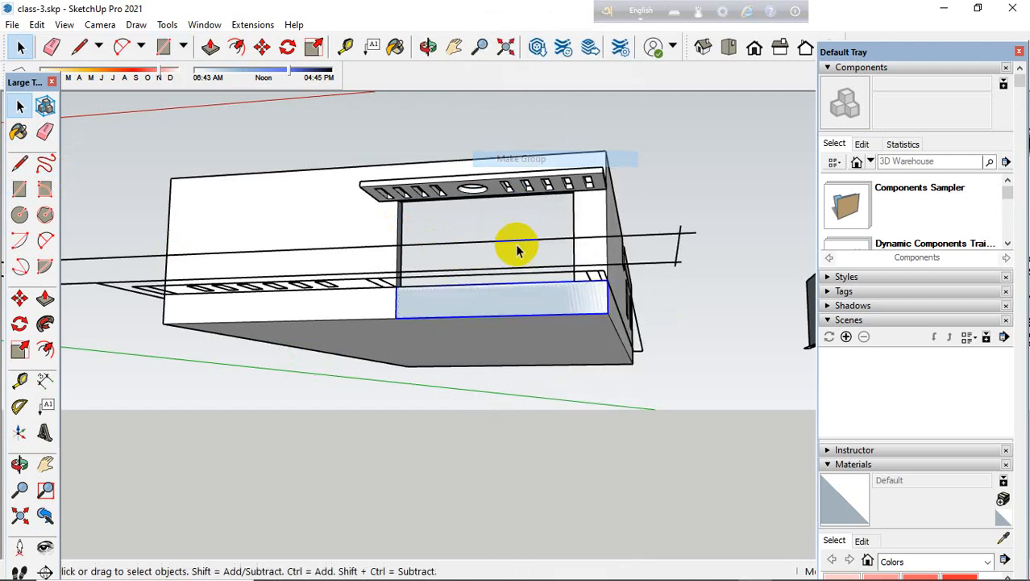
double_click(508, 302)
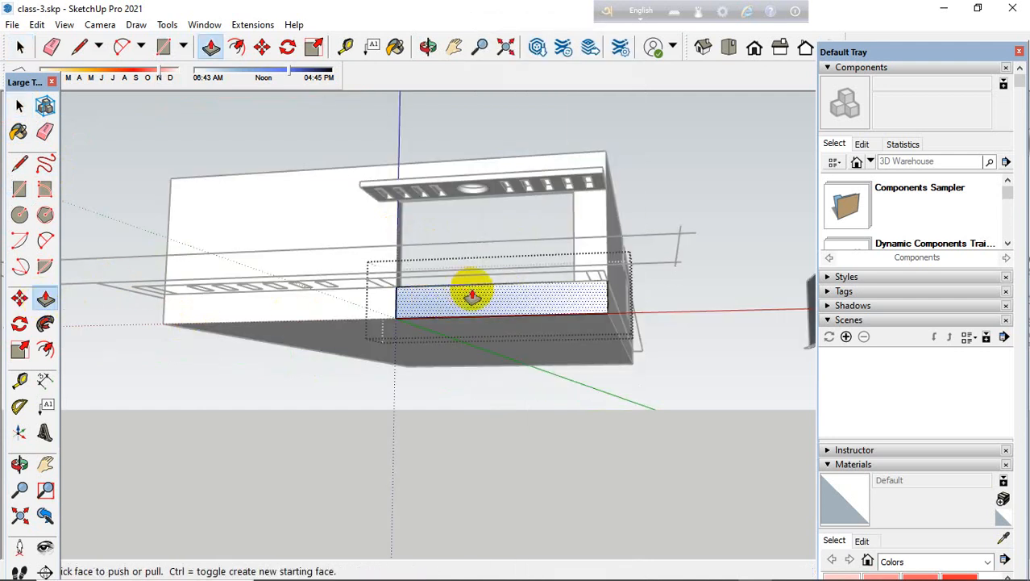
Step: Push/Pull the grouped rectangle outward from the plinth to the front outline on the ground plan
middle_click_drag(473, 302, 363, 448)
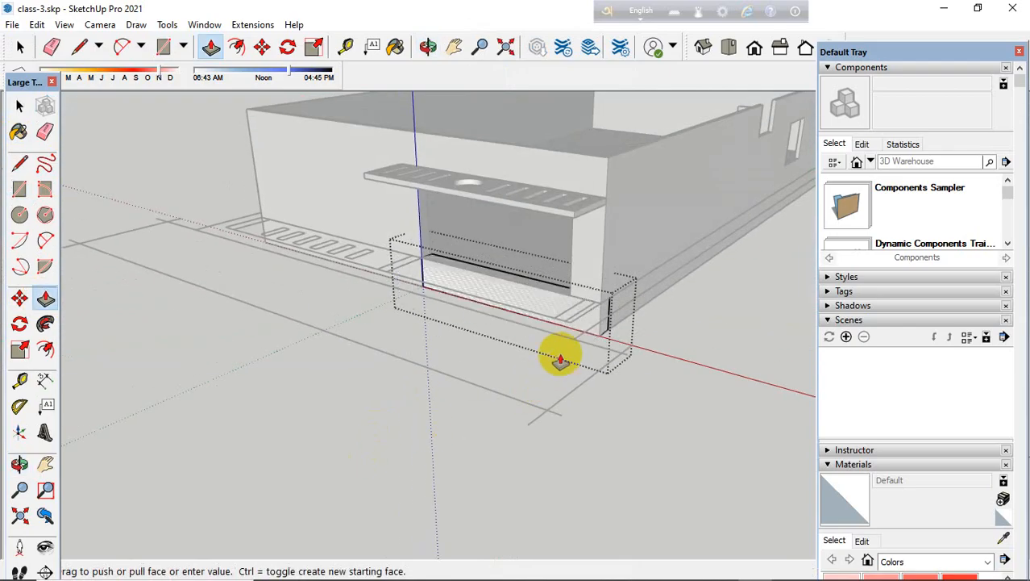
middle_click_drag(529, 331, 440, 460)
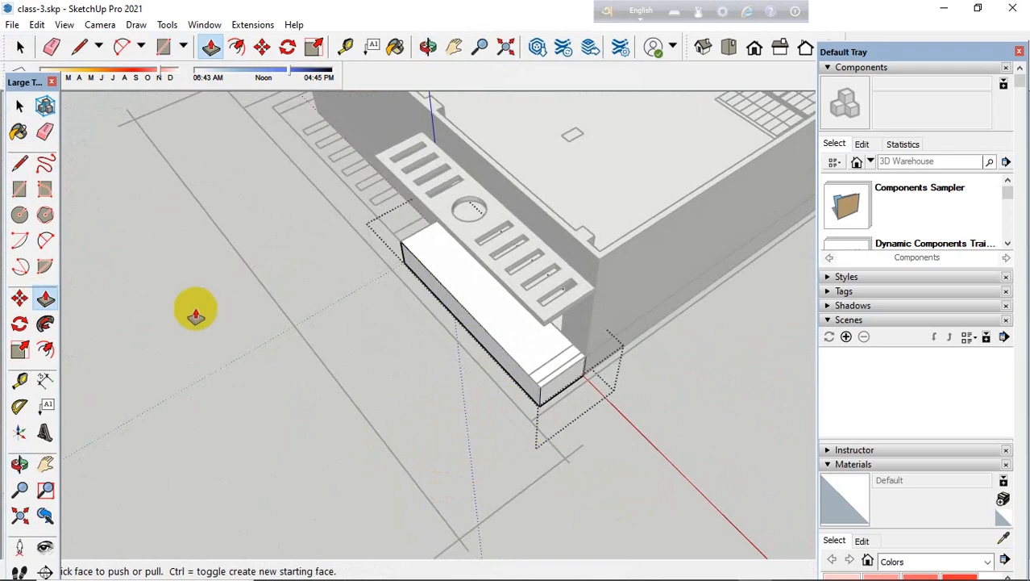
middle_click_drag(196, 355, 460, 334)
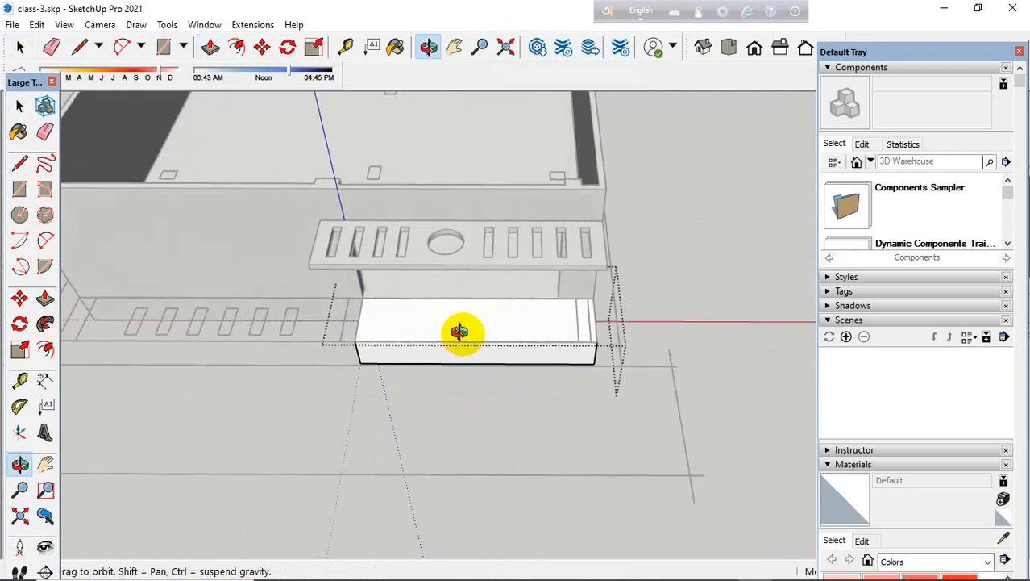
Step: Move the entrance block's upper outer edge back onto its upper inner edge at the wall, turning the block into a sloping ramp
left_click(20, 109)
scroll(373, 314, "up", 6)
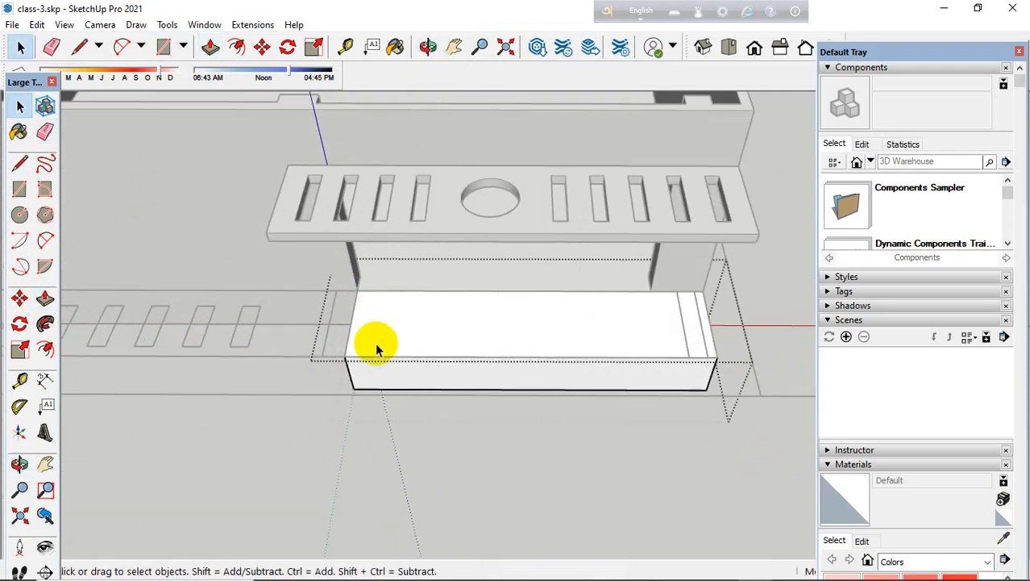
scroll(364, 353, "up", 3)
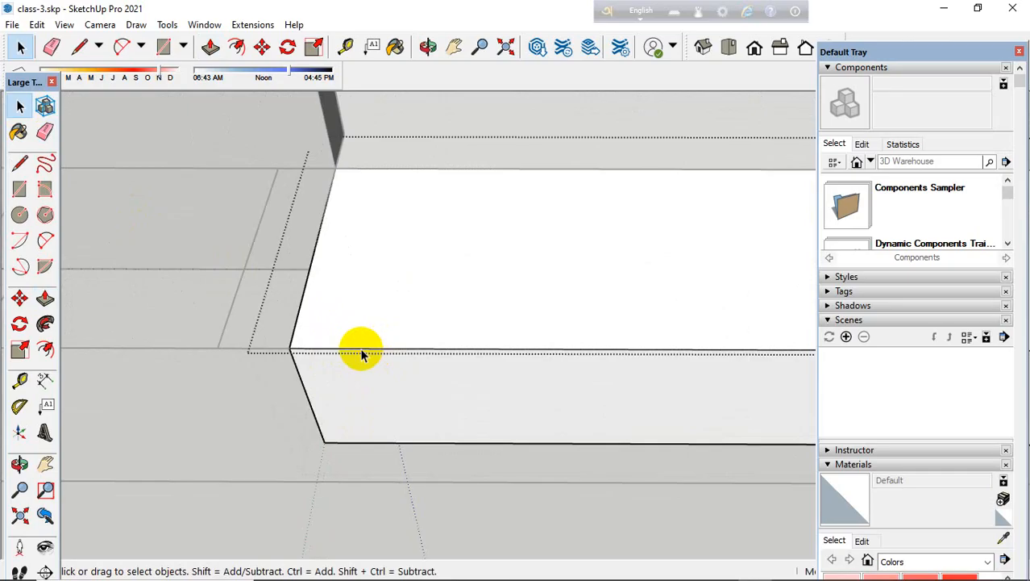
middle_click_drag(276, 379, 603, 311)
left_click(603, 312)
left_click(19, 298)
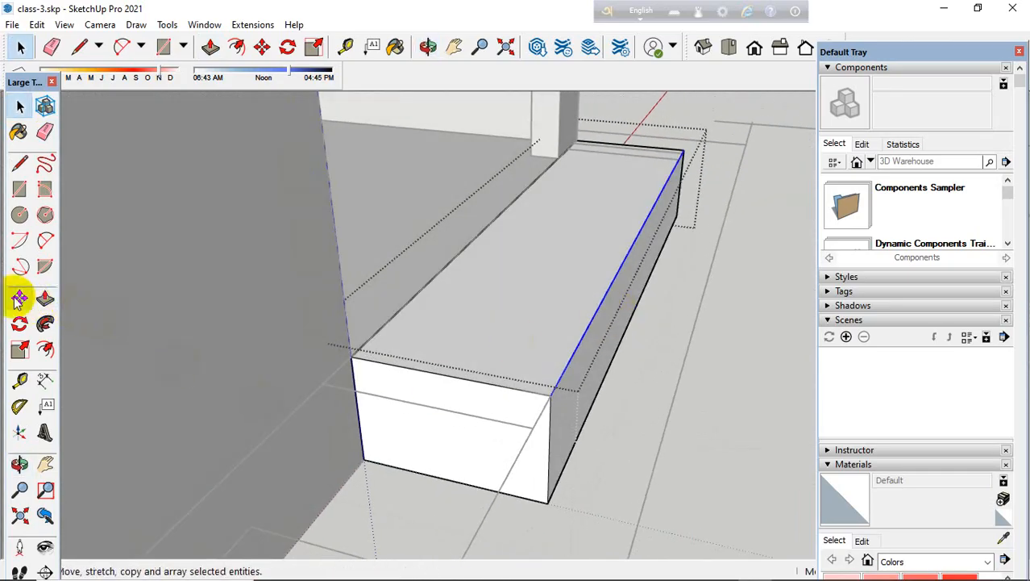
left_click(551, 397)
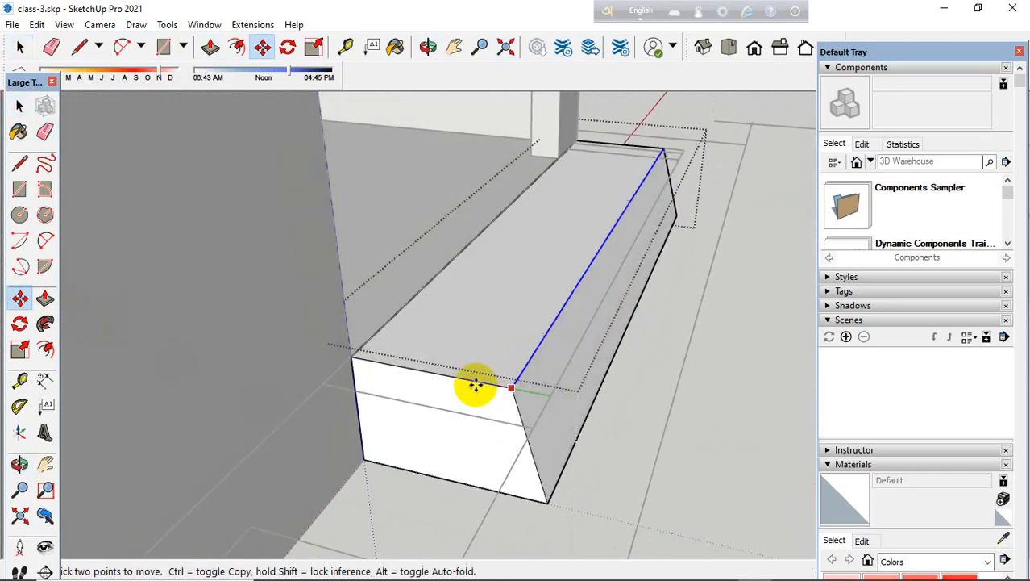
left_click(355, 358)
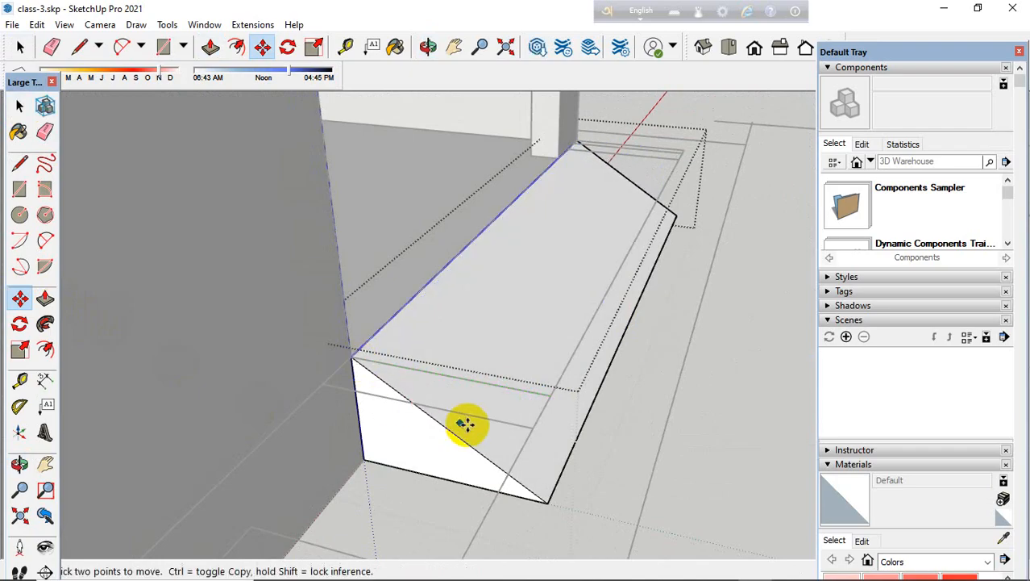
middle_click_drag(464, 423, 410, 472)
scroll(437, 483, "down", 5)
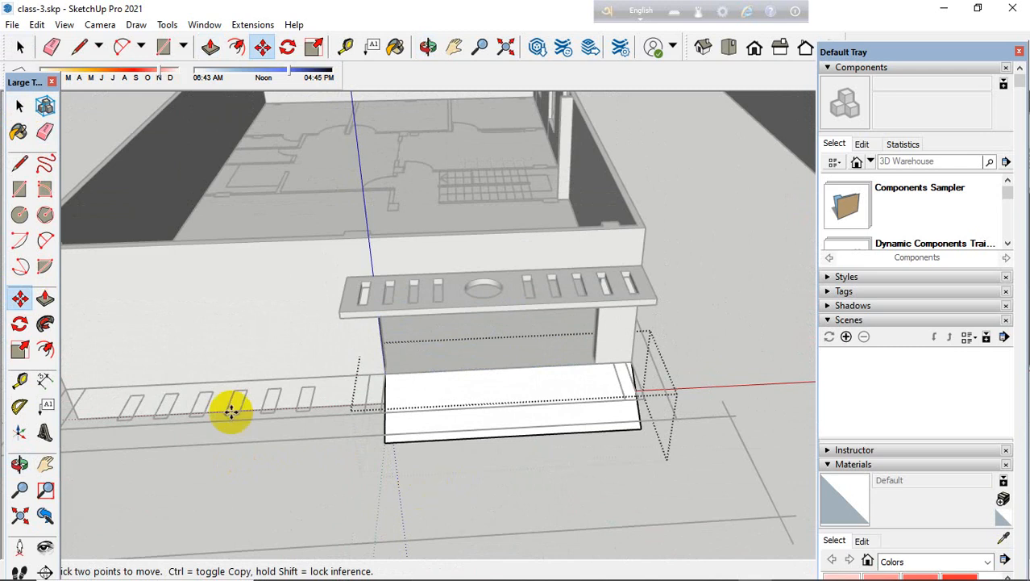
left_click(19, 107)
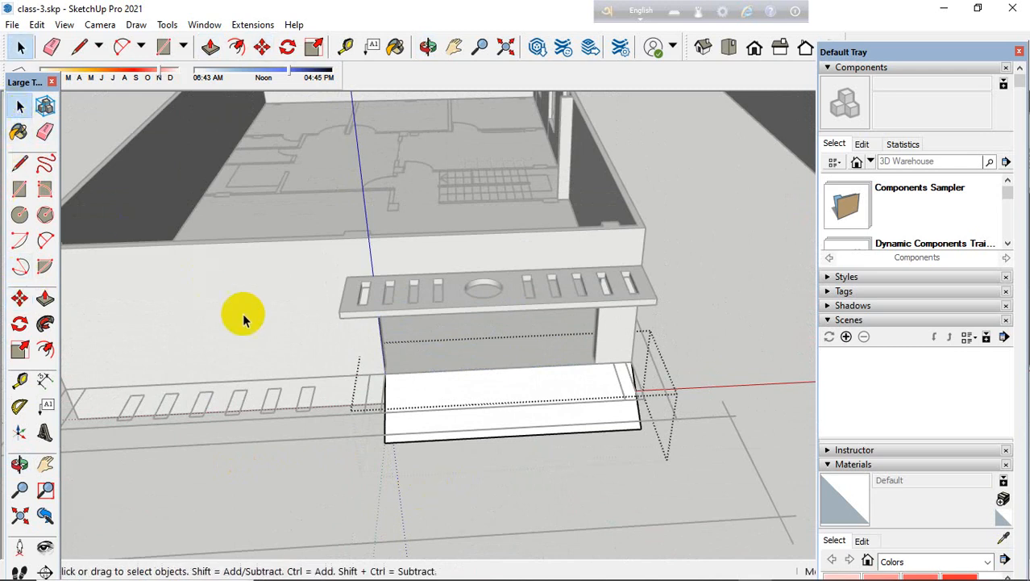
Step: Close the ramp group and draw a rectangle over the slotted strip on the plan, from its outer front corner to the wall corner beside the opening
scroll(266, 338, "down", 3)
middle_click_drag(372, 422, 517, 377)
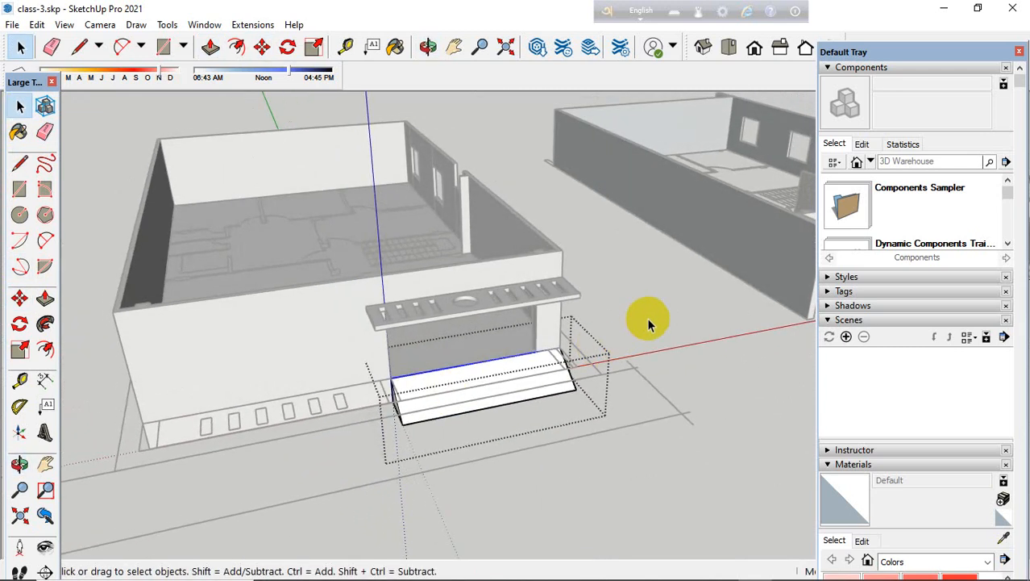
scroll(649, 320, "up", 2)
middle_click_drag(585, 396, 274, 424)
scroll(623, 426, "down", 2)
scroll(275, 424, "up", 4)
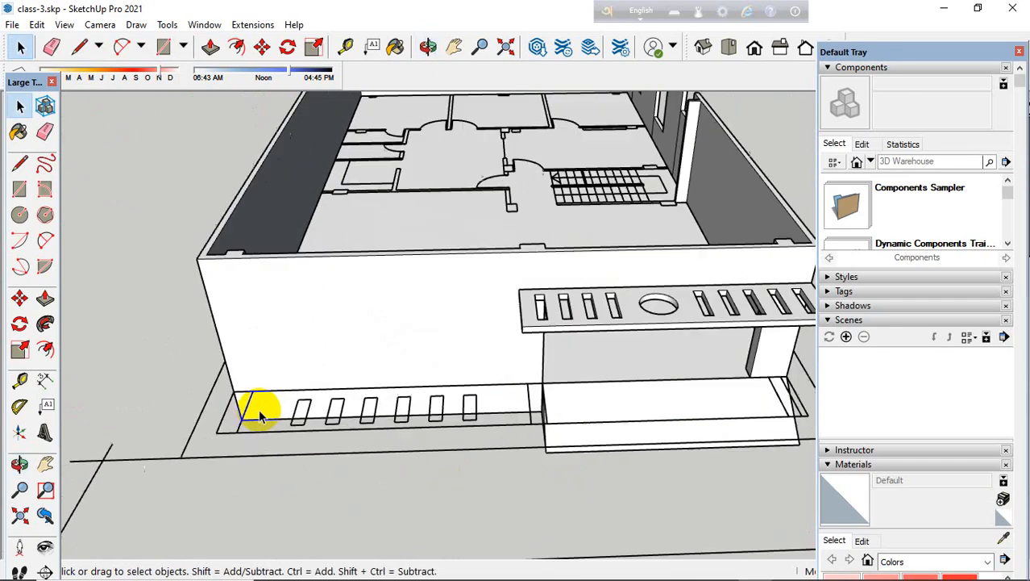
left_click(19, 188)
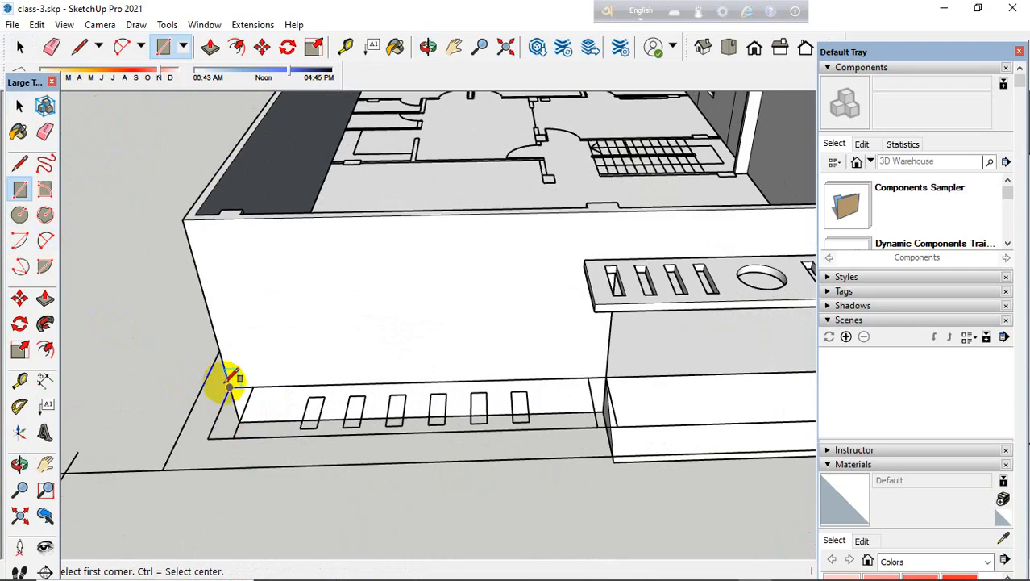
left_click(211, 434)
scroll(613, 379, "up", 2)
left_click(617, 363)
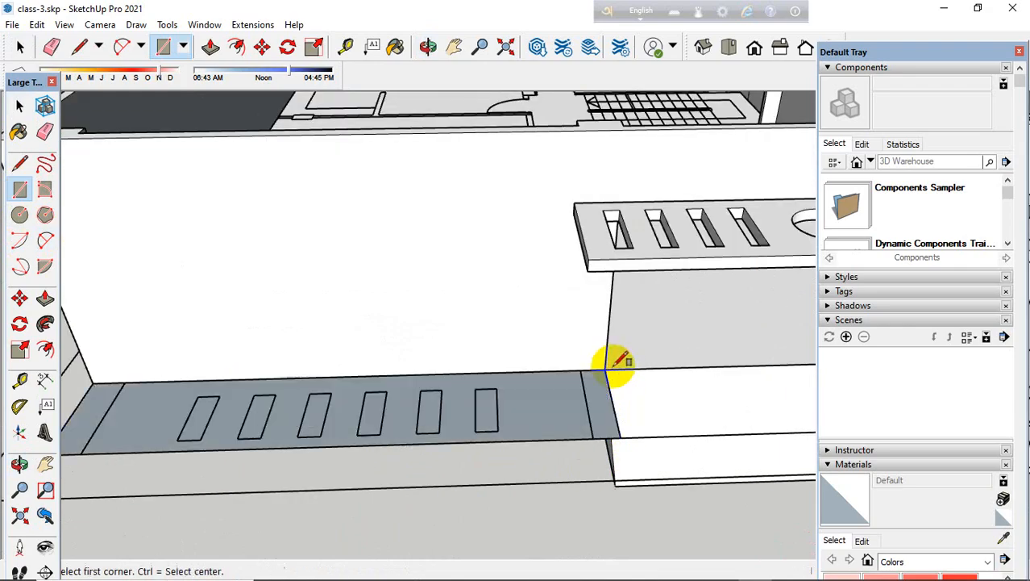
scroll(617, 363, "down", 3)
Step: Make the rectangle over the slotted strip a group and open it for editing
left_click(19, 107)
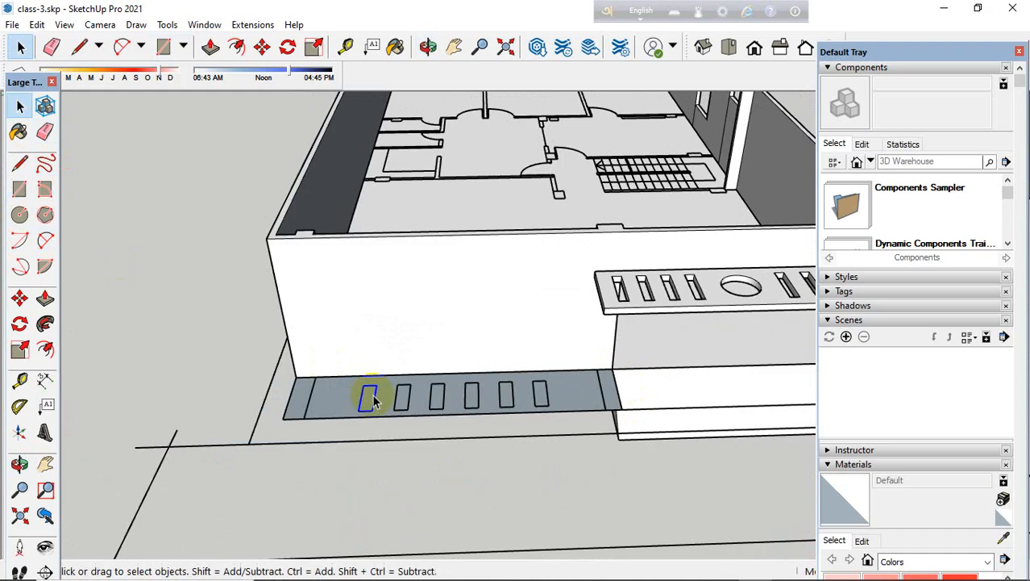
right_click(353, 402)
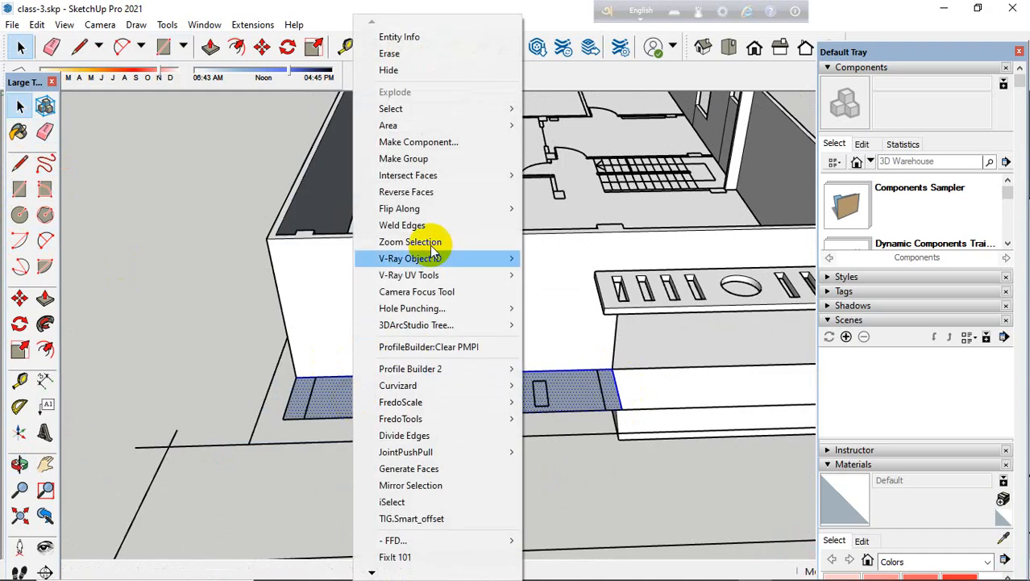
left_click(411, 159)
double_click(341, 400)
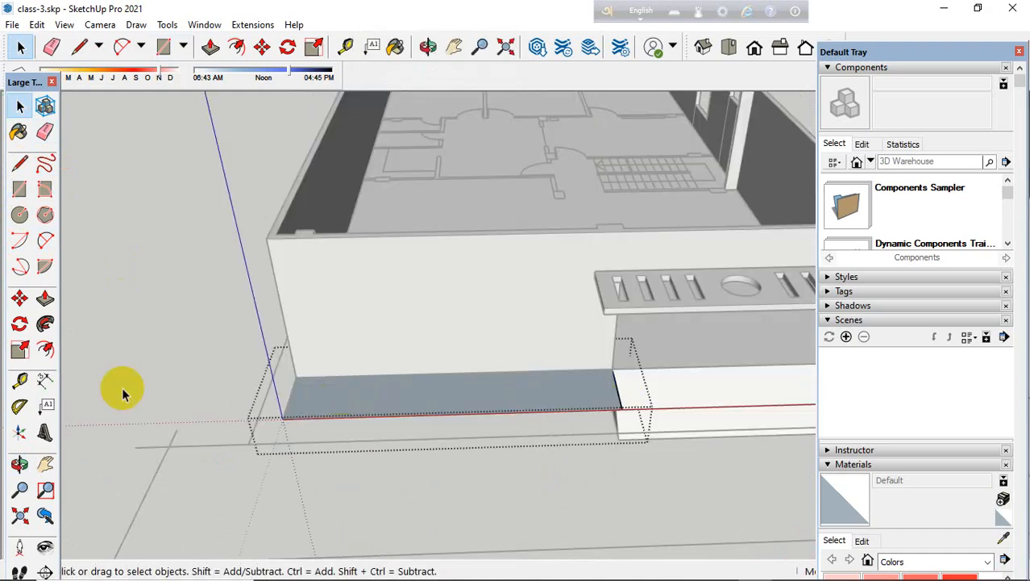
Step: Push/Pull the grouped rectangle upward into a thin slab along the front wall
left_click(45, 298)
scroll(311, 403, "up", 2)
left_click_drag(312, 403, 314, 394)
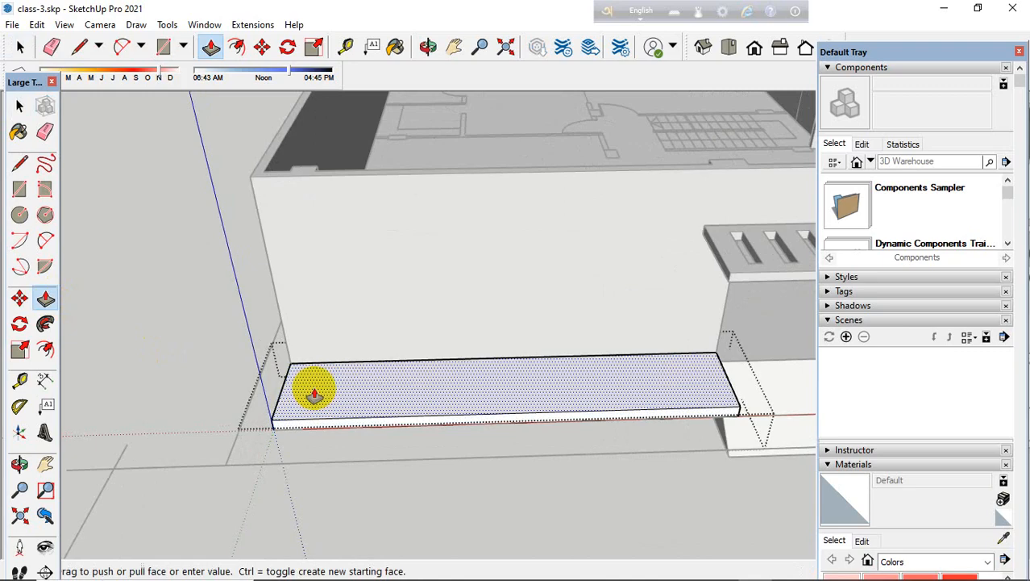
left_click_drag(314, 394, 311, 391)
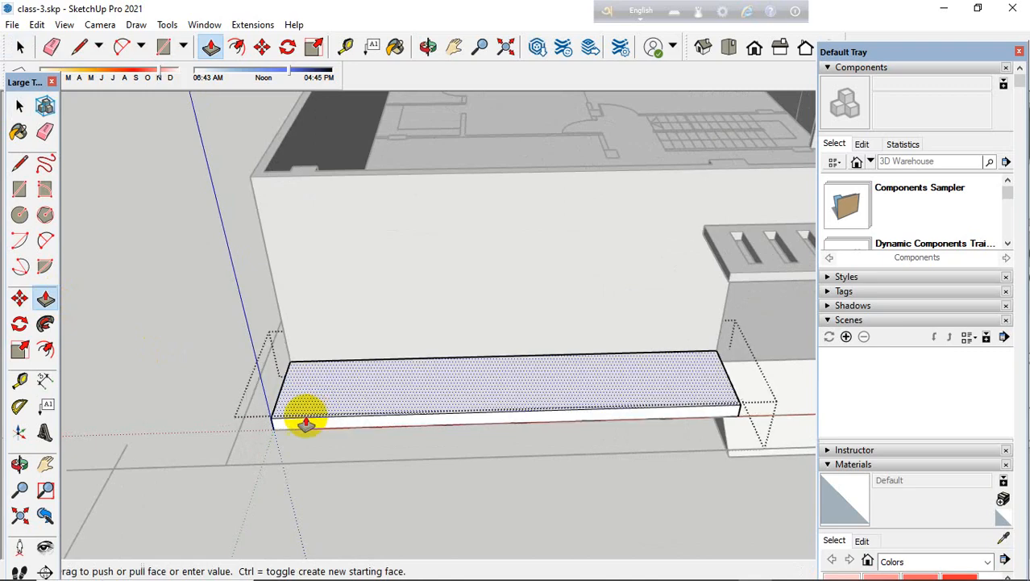
Step: Offset the slab's top face inward to outline a narrow border around its perimeter
left_click(46, 347)
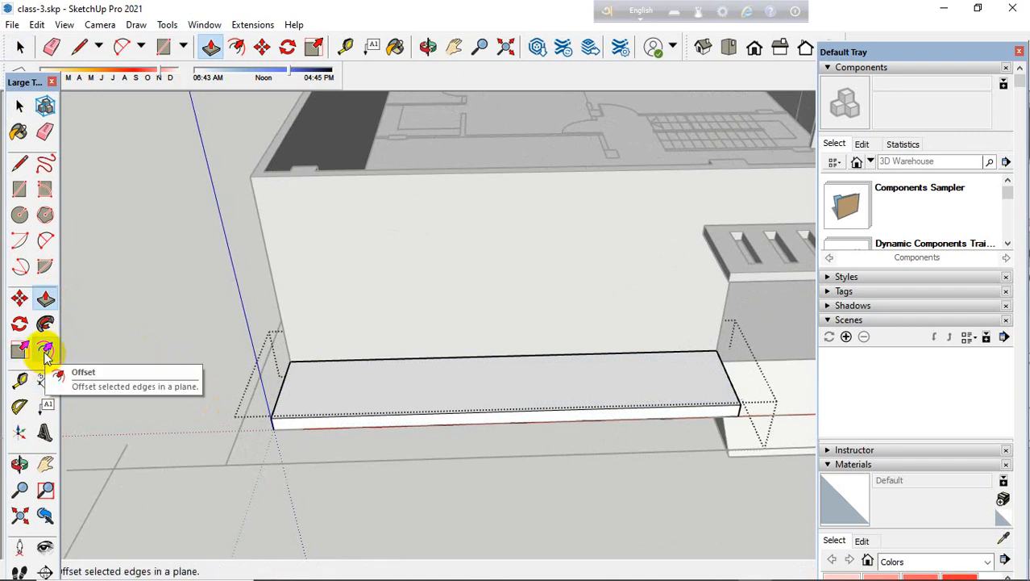
left_click(46, 352)
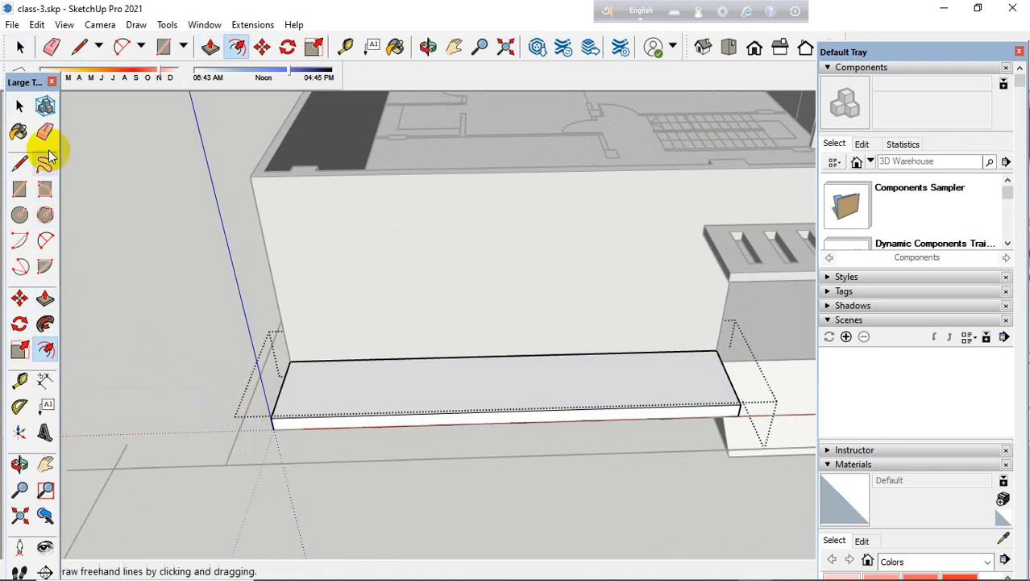
left_click(19, 106)
left_click(329, 406)
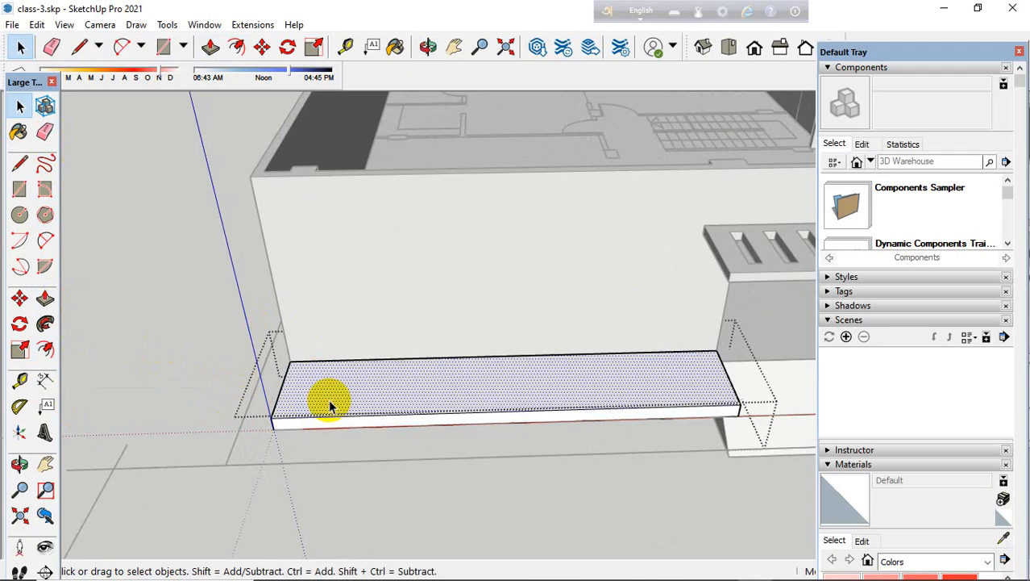
left_click(41, 356)
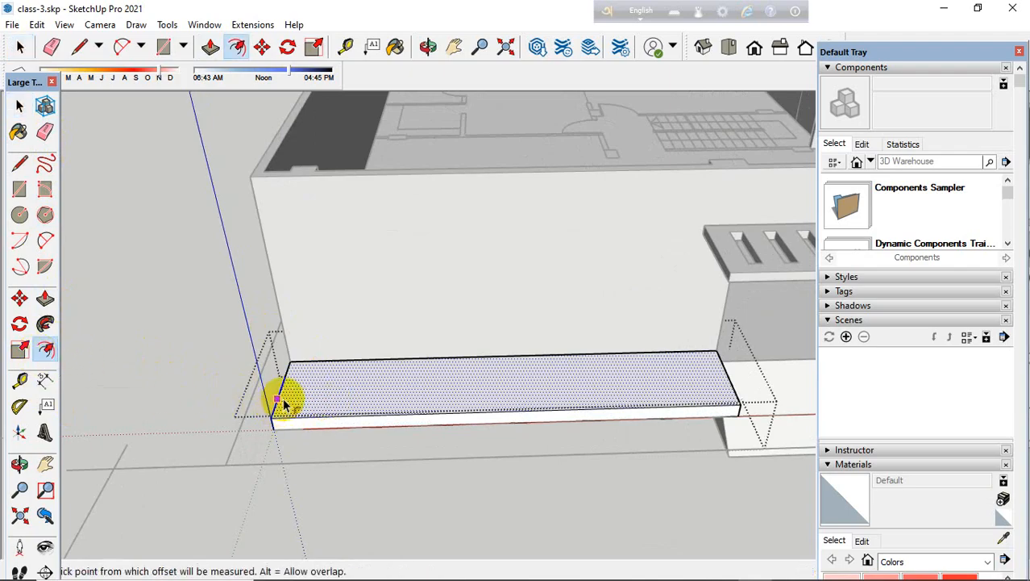
left_click(284, 404)
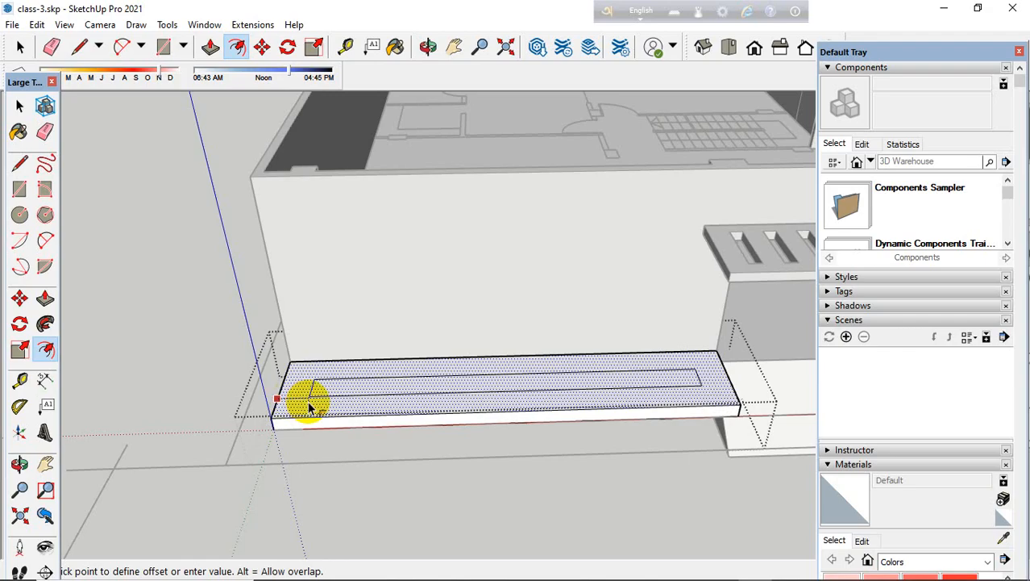
left_click(309, 405)
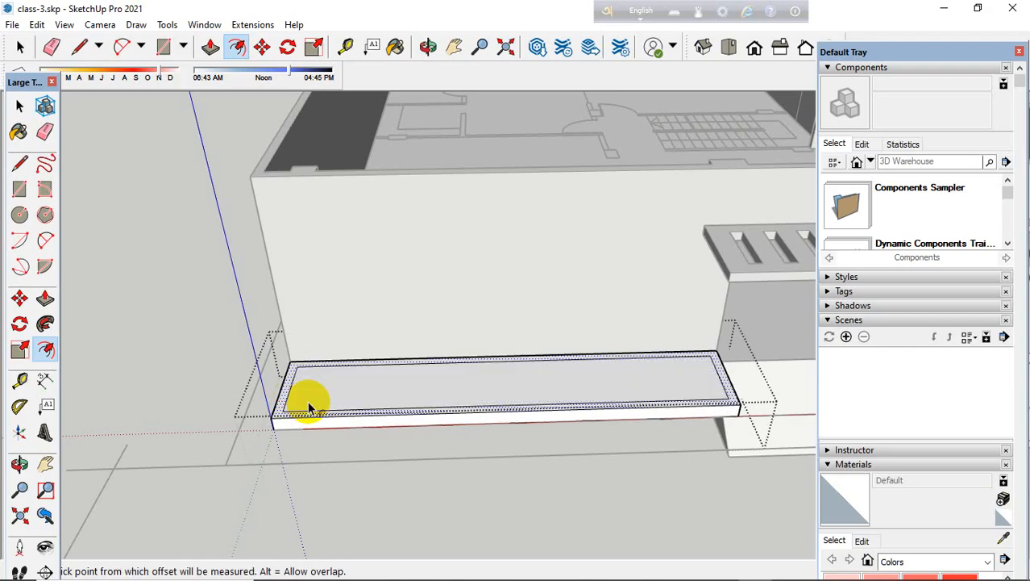
Step: Push/Pull the narrow border on top of the slab upward to form a low rim around a recessed planter bed
middle_click_drag(328, 411, 337, 434)
scroll(337, 434, "up", 2)
left_click(44, 298)
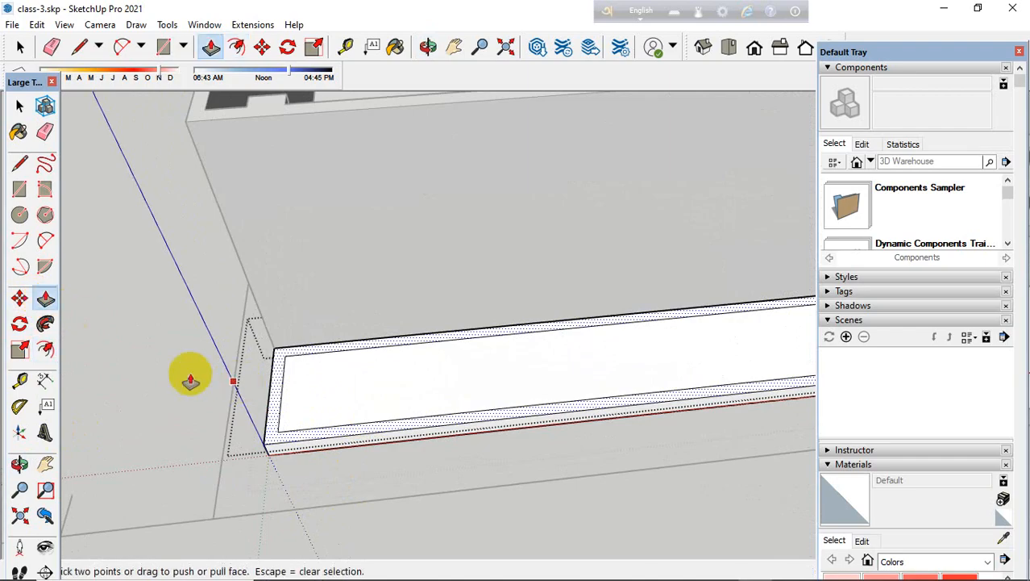
left_click(19, 105)
left_click(426, 403)
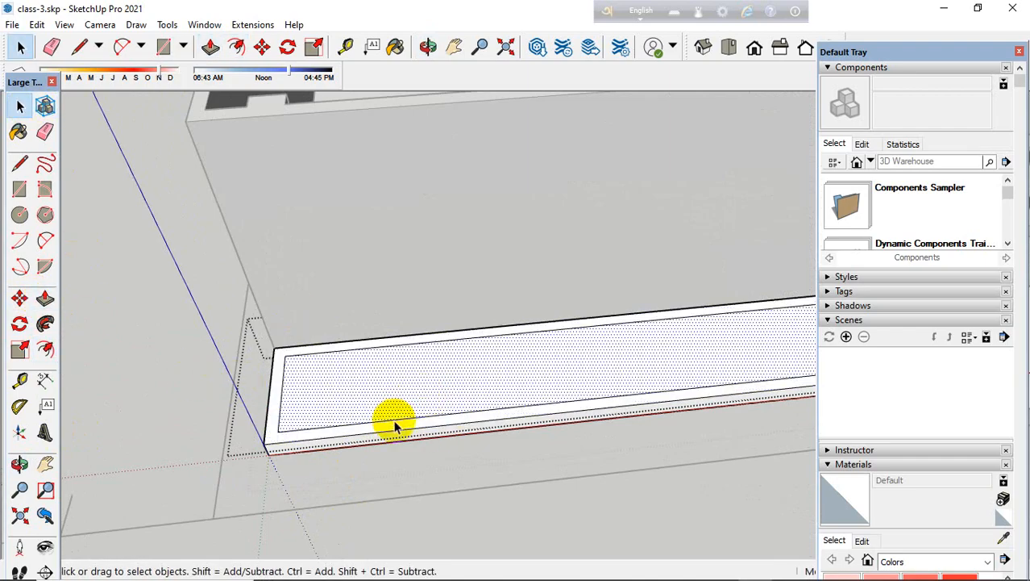
middle_click_drag(395, 428, 155, 352)
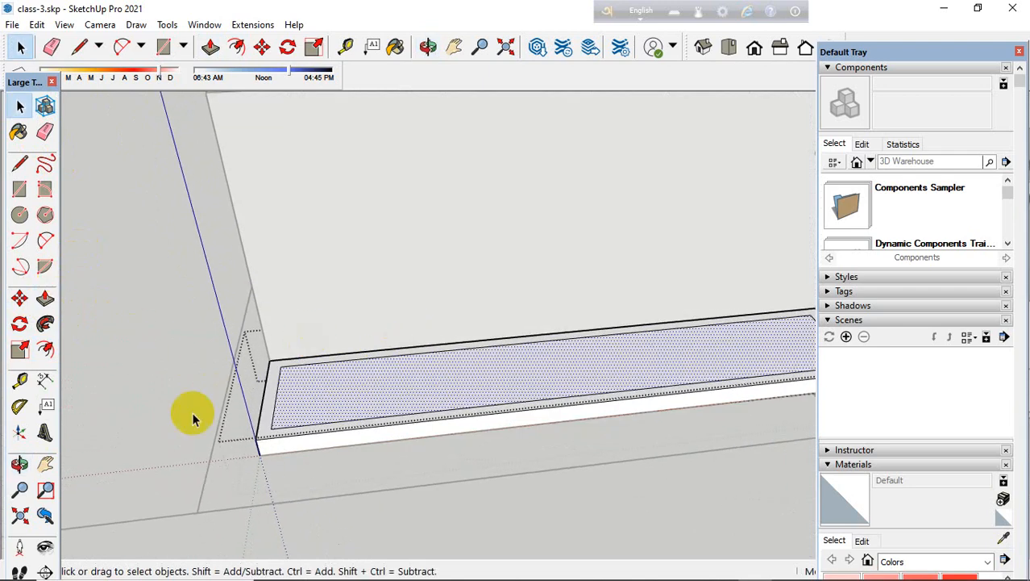
left_click(271, 426)
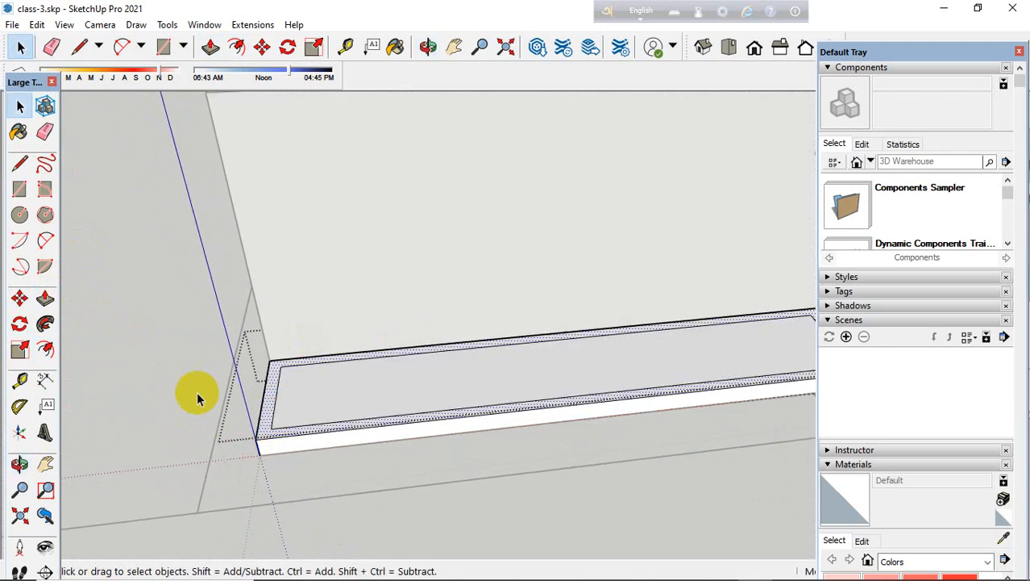
left_click(45, 298)
left_click(274, 434)
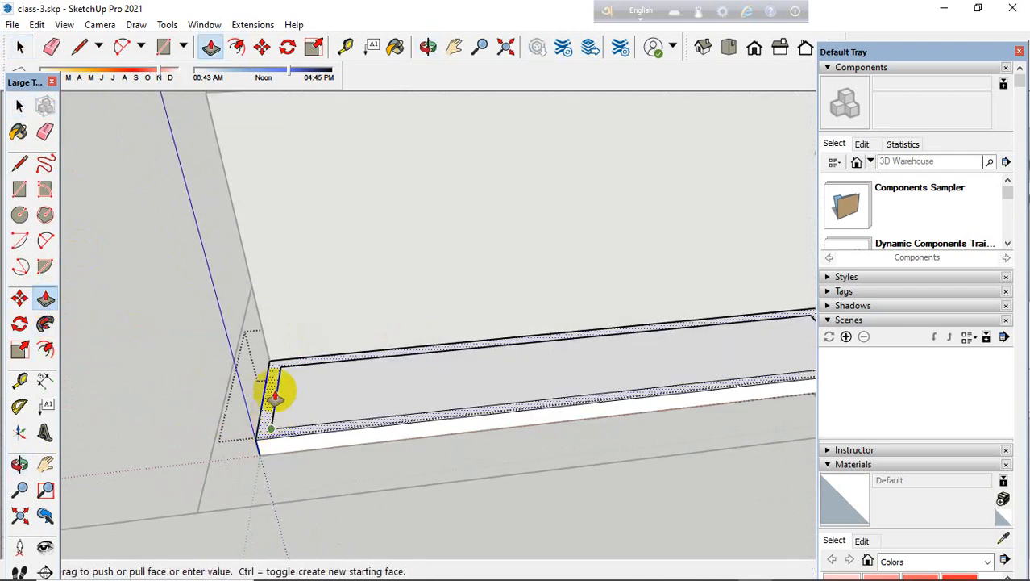
left_click(274, 397)
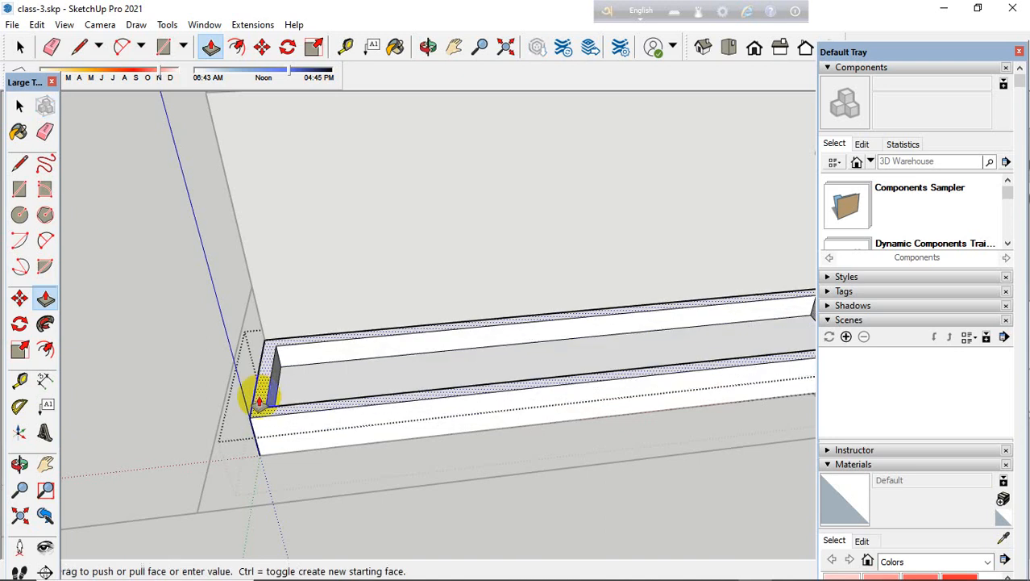
key("Return")
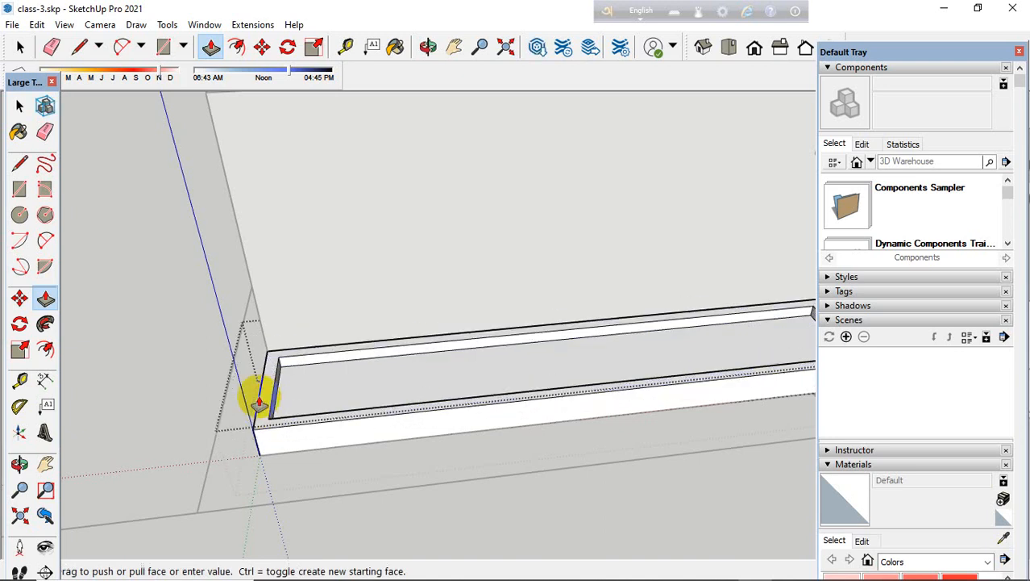
Step: Close the planter group and move it down from the plinth's upper corner to its base corner
left_click(19, 108)
scroll(117, 270, "down", 3)
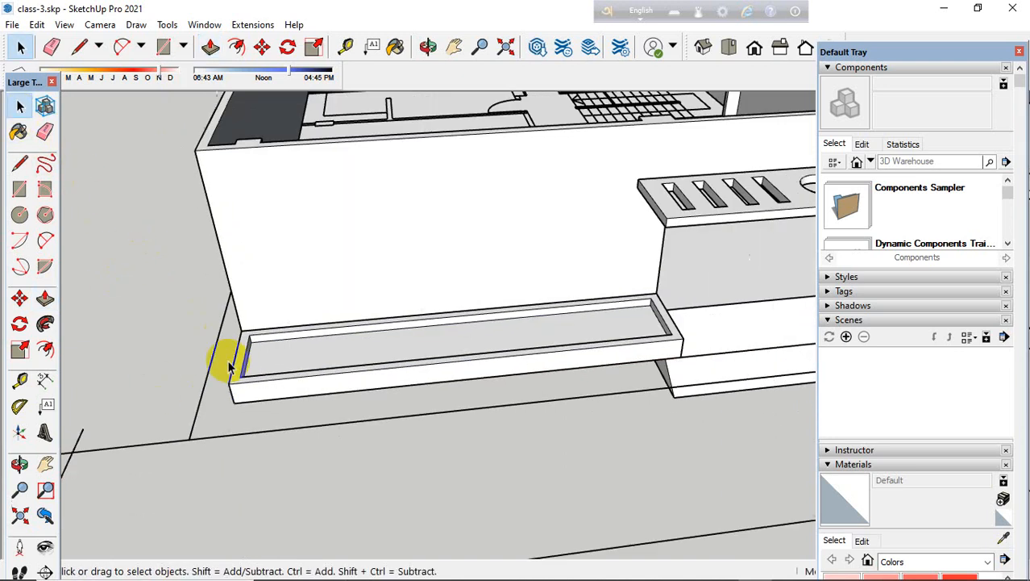
left_click(242, 367)
middle_click_drag(288, 402, 194, 439)
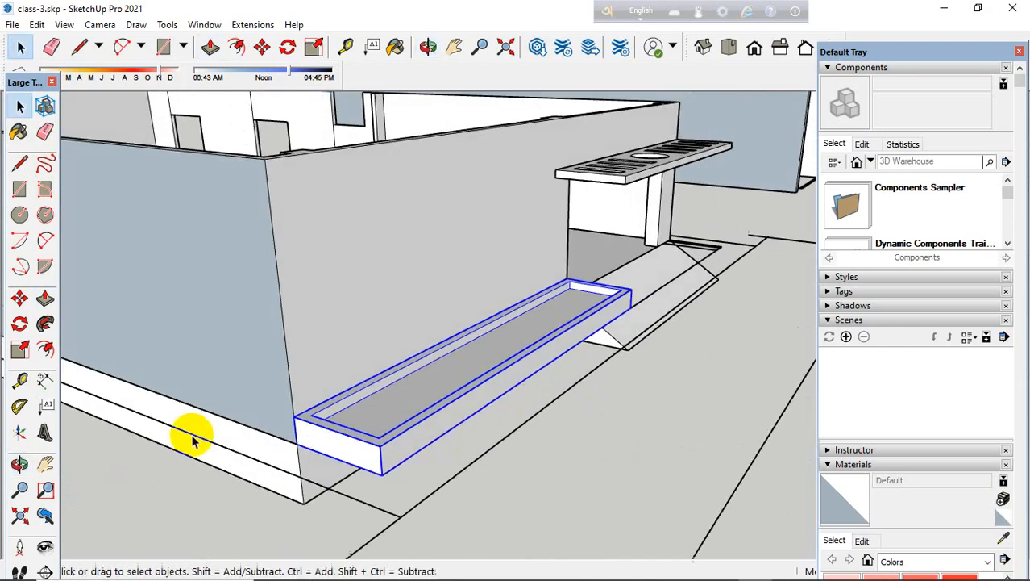
left_click(19, 298)
left_click(299, 448)
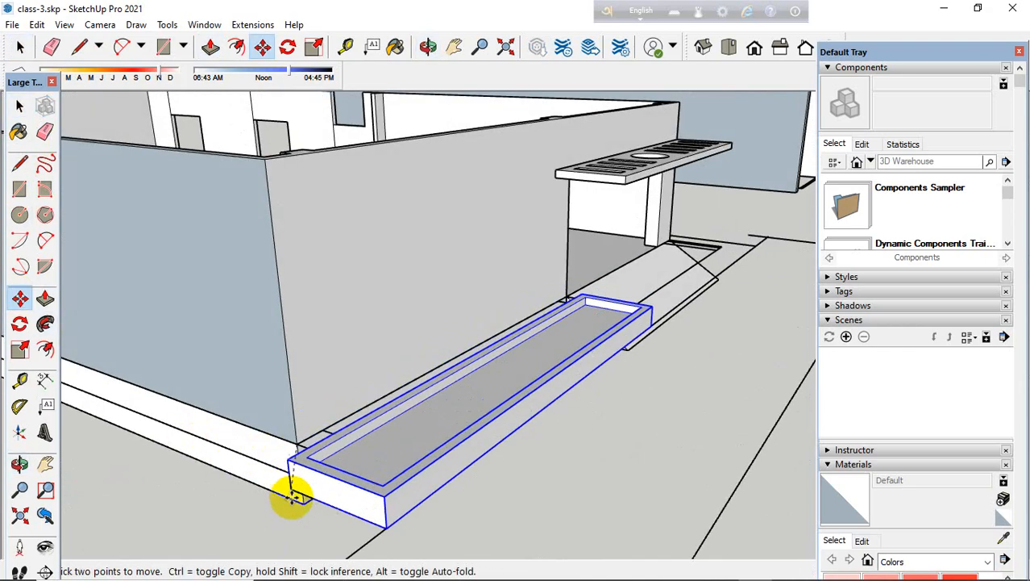
left_click(299, 499)
mouse_move(368, 472)
middle_mouse_down()
mouse_move(448, 505)
mouse_move(432, 539)
mouse_move(270, 533)
mouse_move(249, 550)
mouse_move(249, 571)
middle_mouse_up()
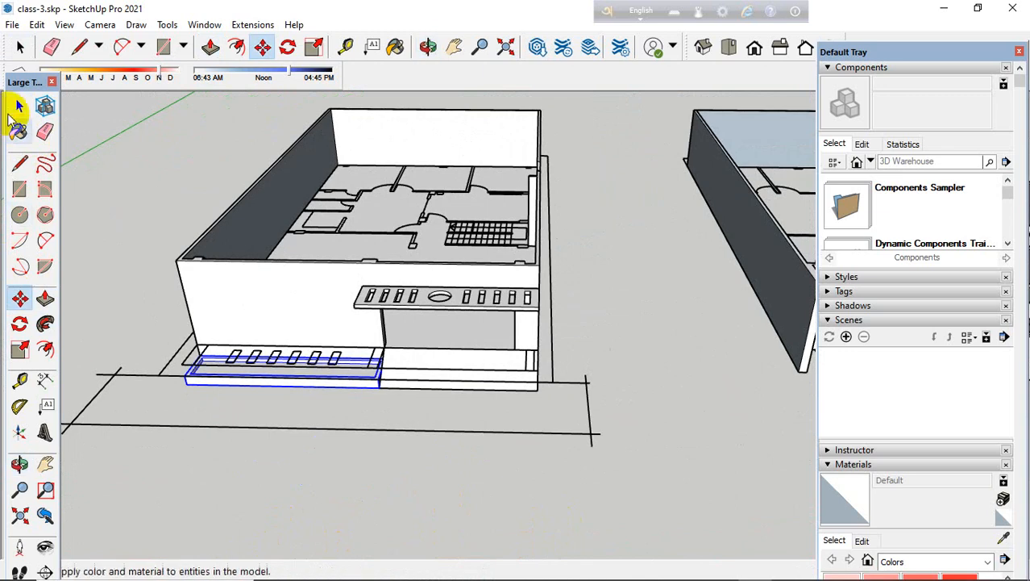
Step: Select the floor plan linework and examine how it extends under both building models
left_click(20, 107)
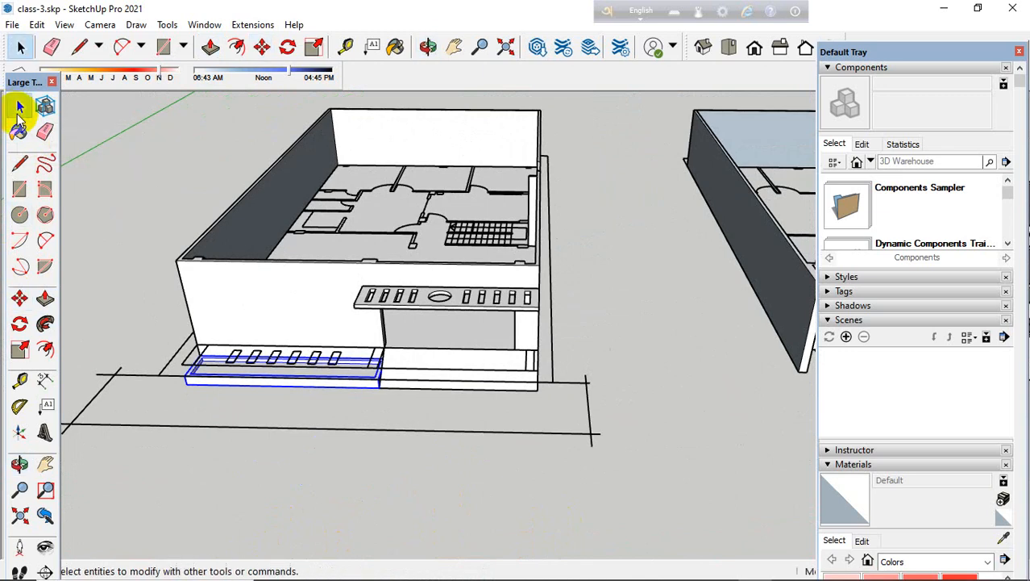
left_click(113, 377)
scroll(133, 379, "down", 3)
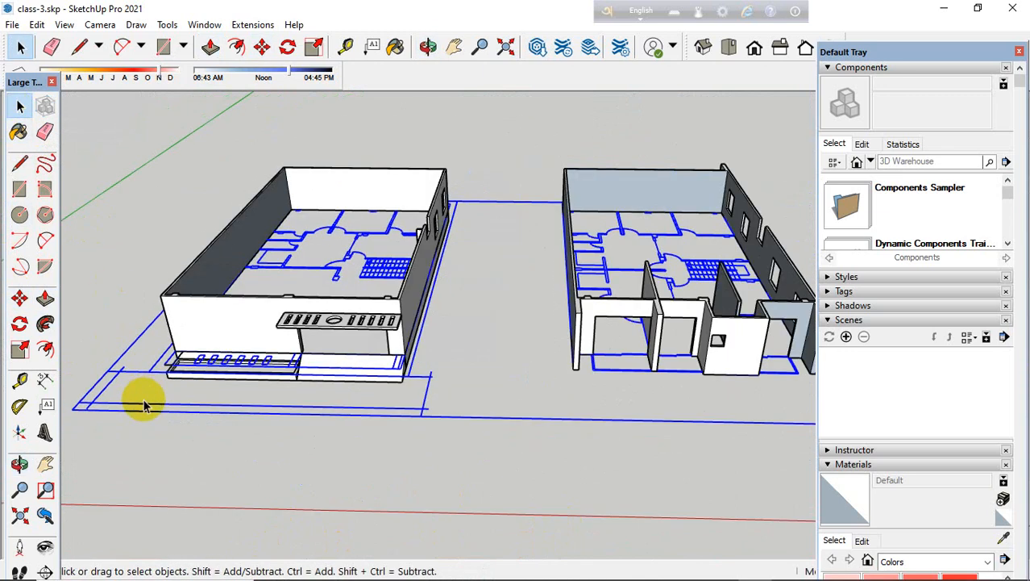
scroll(144, 406, "down", 1)
scroll(587, 468, "up", 1)
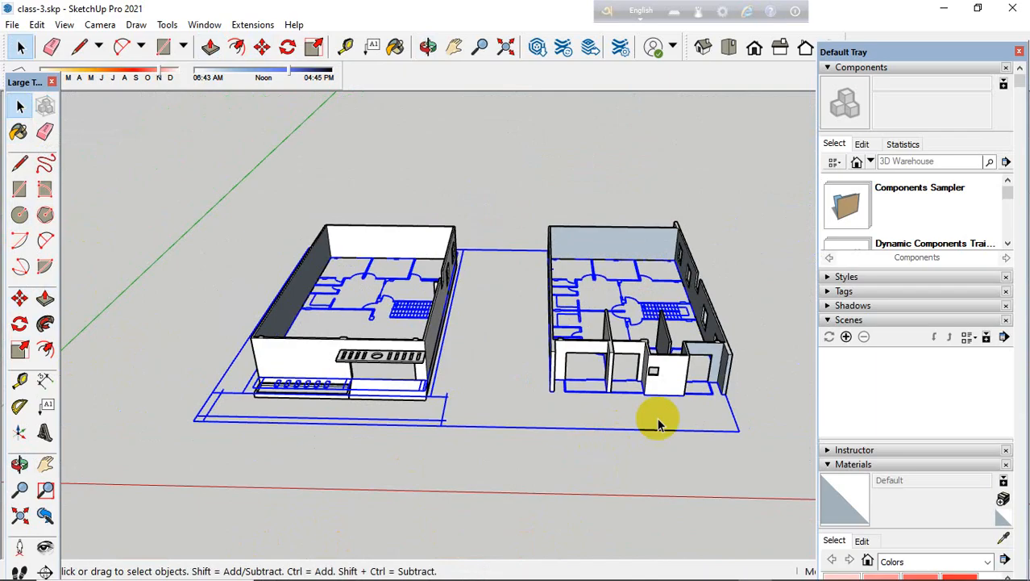
scroll(685, 387, "up", 3)
scroll(548, 398, "down", 5)
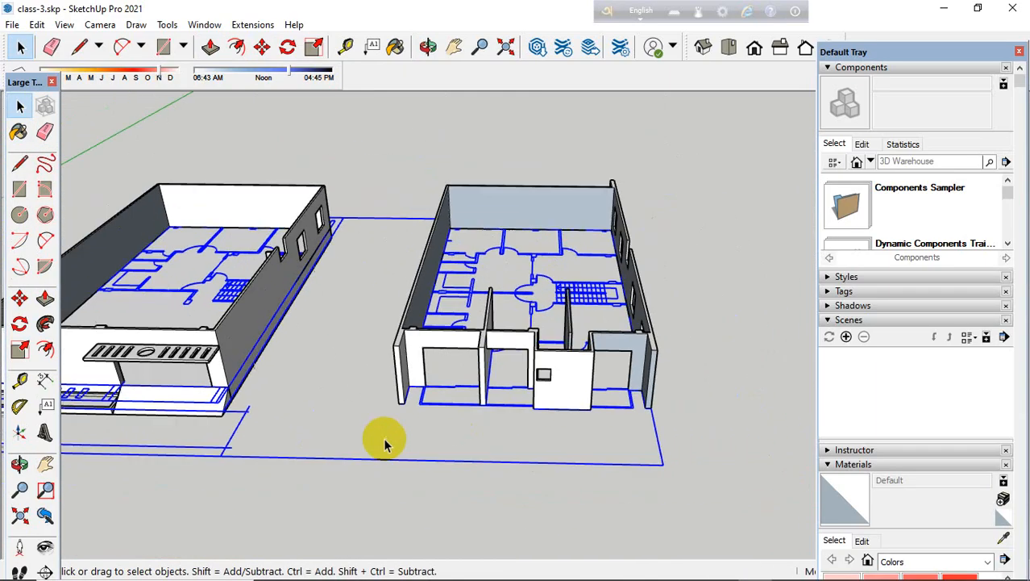
middle_click_drag(391, 465, 405, 477)
scroll(541, 421, "down", 3)
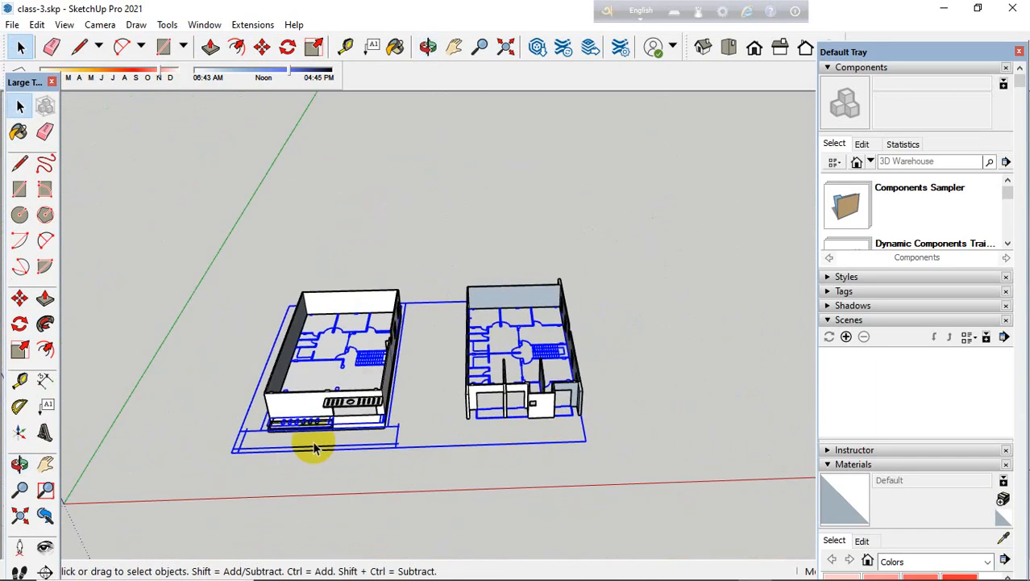
middle_click_drag(311, 444, 296, 487)
scroll(424, 475, "up", 2)
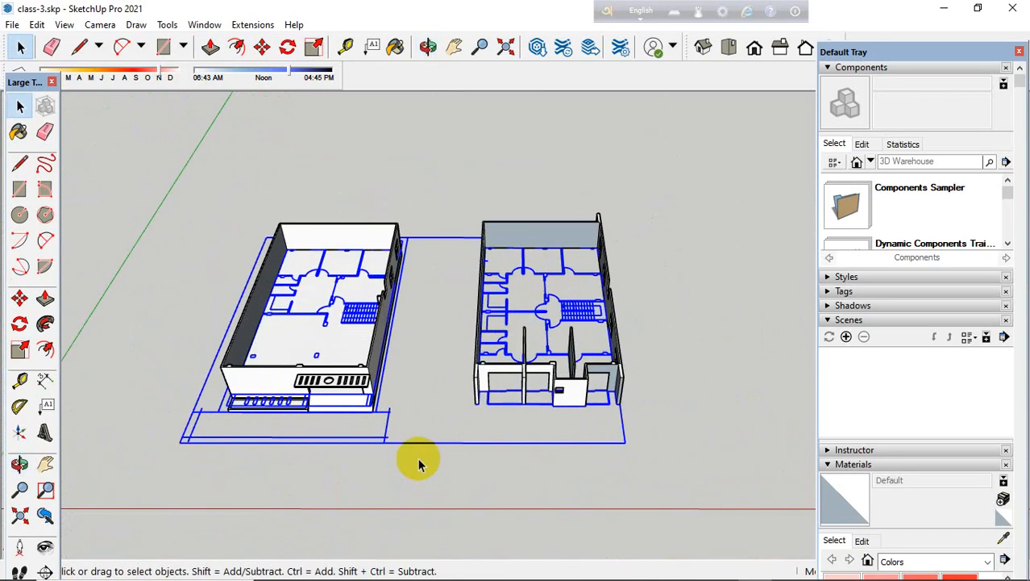
Step: Deselect the linework and examine the planter and ramp along the first building's front wall
left_click(405, 470)
scroll(329, 438, "up", 3)
middle_click_drag(329, 438, 593, 296)
scroll(352, 415, "up", 3)
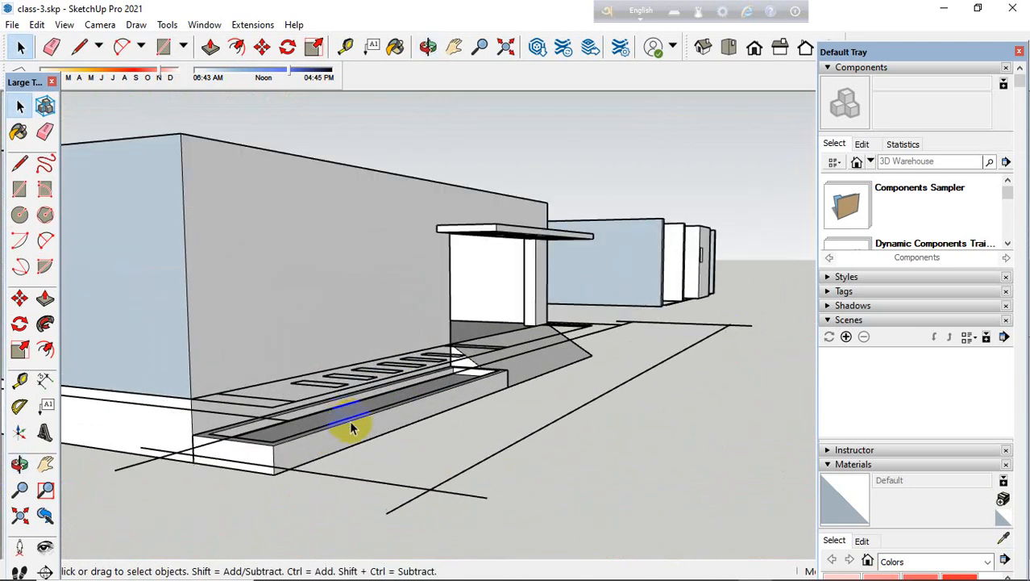
middle_click_drag(190, 436, 318, 465)
scroll(520, 438, "down", 2)
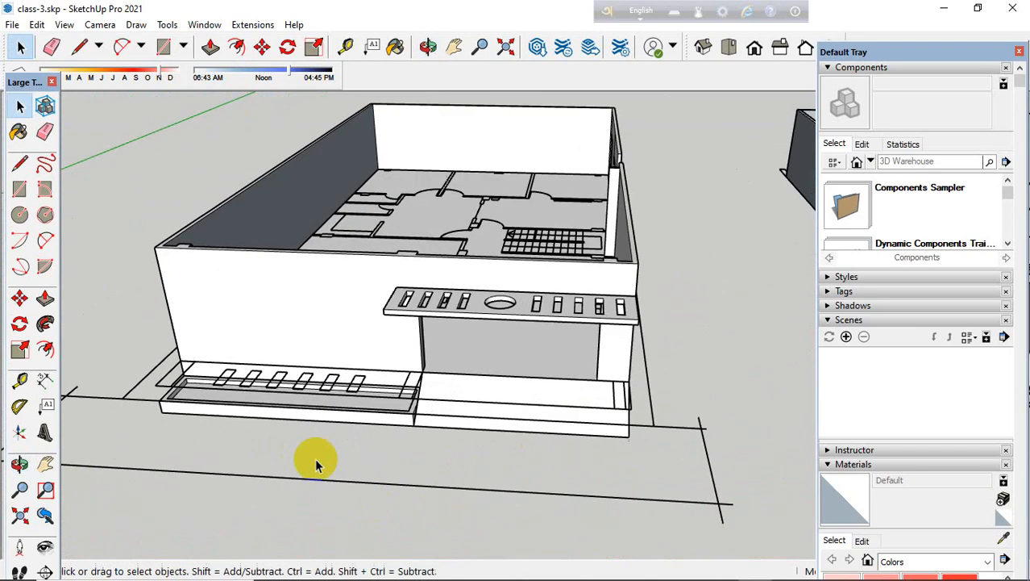
Step: Draw a rectangle over the balcony outline in front of the second building's wide opening, ending at the projecting partition wall
scroll(118, 442, "down", 4)
left_click(95, 451)
scroll(210, 447, "down", 1)
scroll(476, 422, "up", 4)
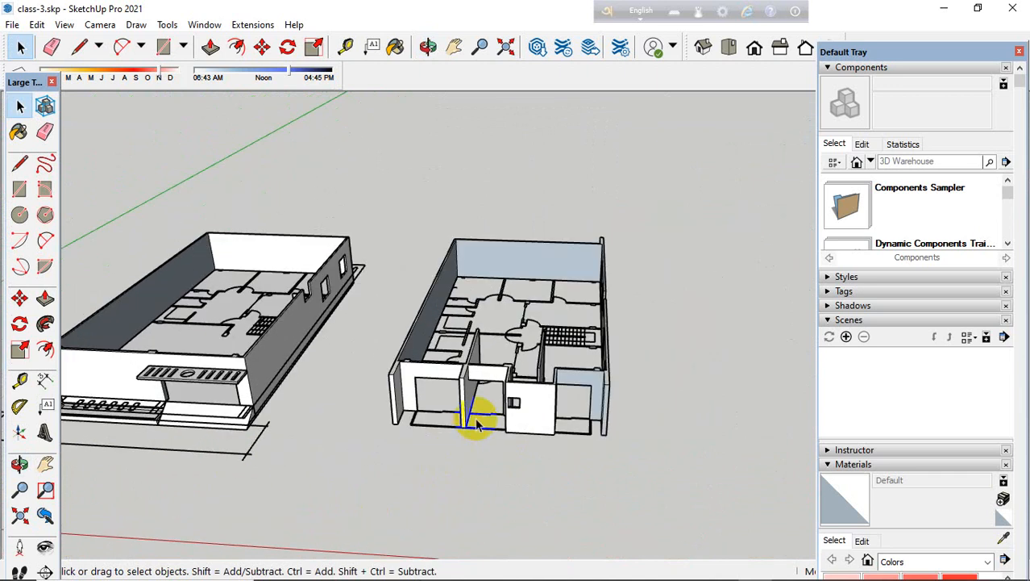
scroll(372, 399, "down", 2)
middle_click_drag(375, 457, 534, 486)
scroll(566, 477, "up", 5)
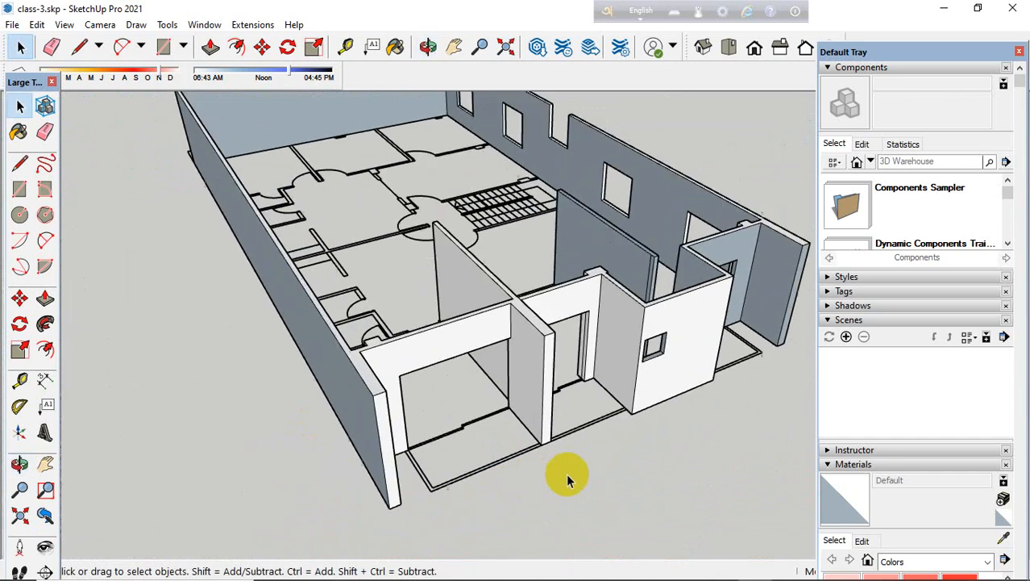
left_click(19, 189)
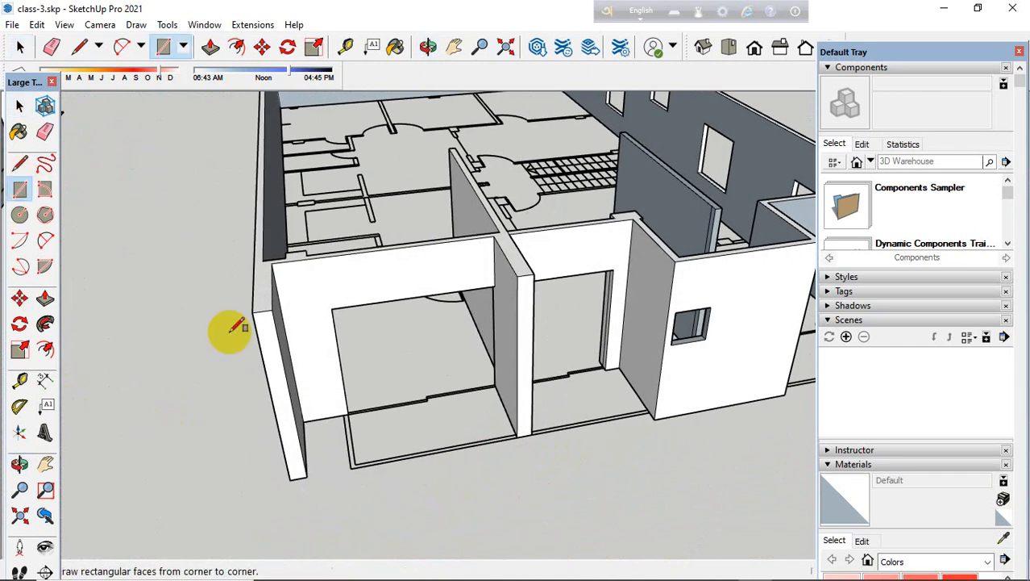
scroll(345, 394, "up", 1)
left_click(346, 424)
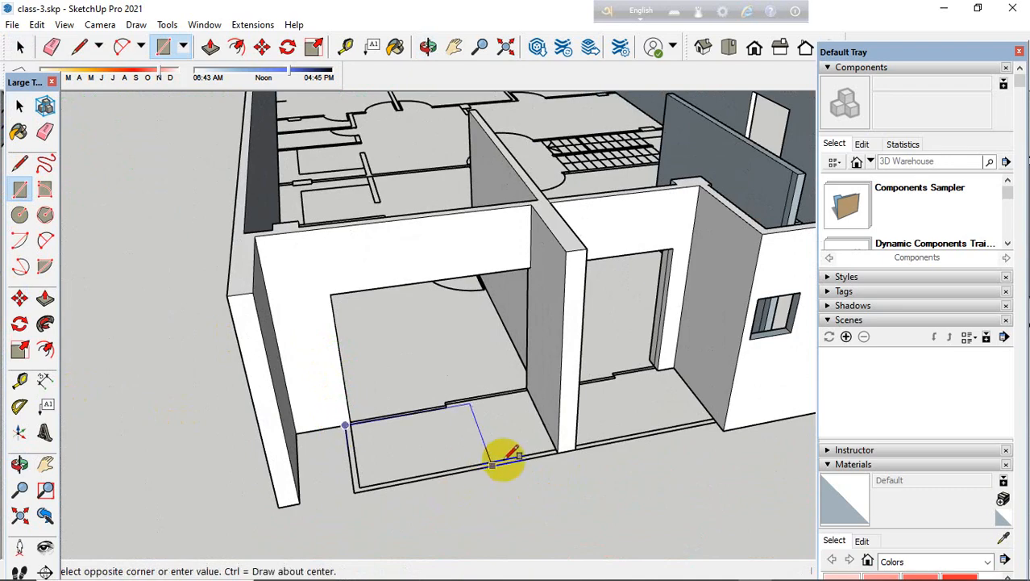
left_click(561, 449)
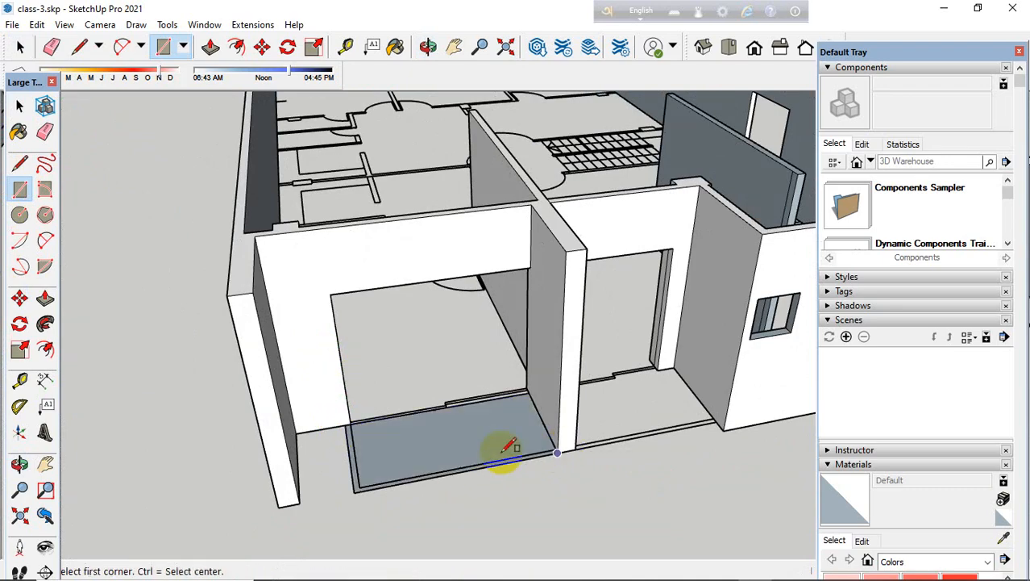
Step: Make the balcony rectangle a group and open it for editing
left_click(19, 105)
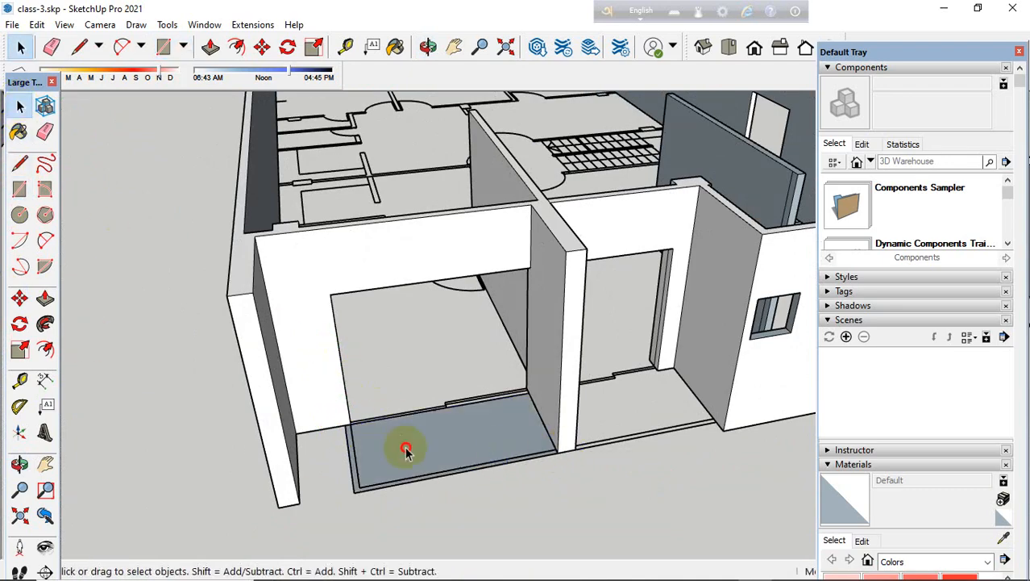
right_click(407, 453)
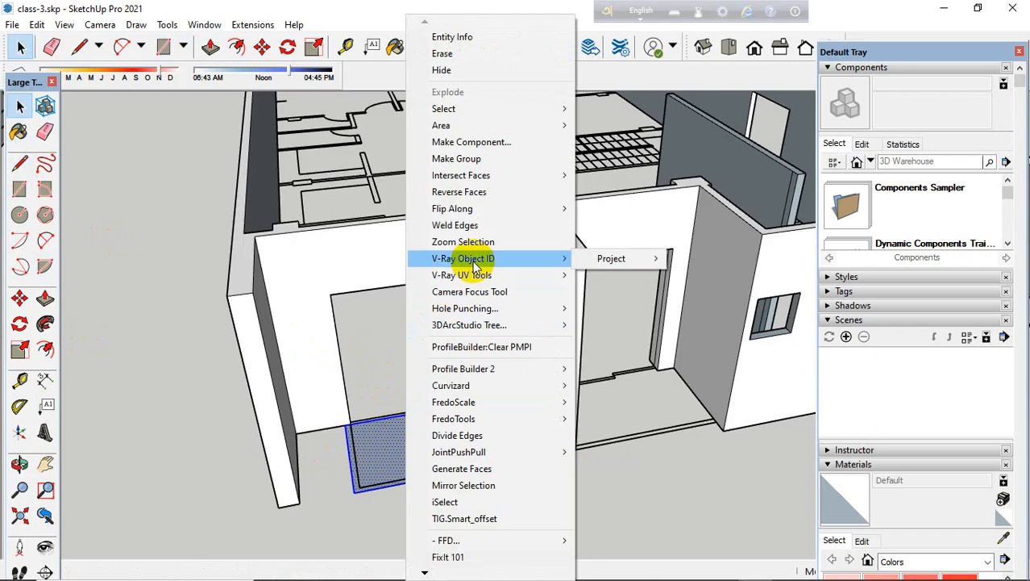
left_click(487, 159)
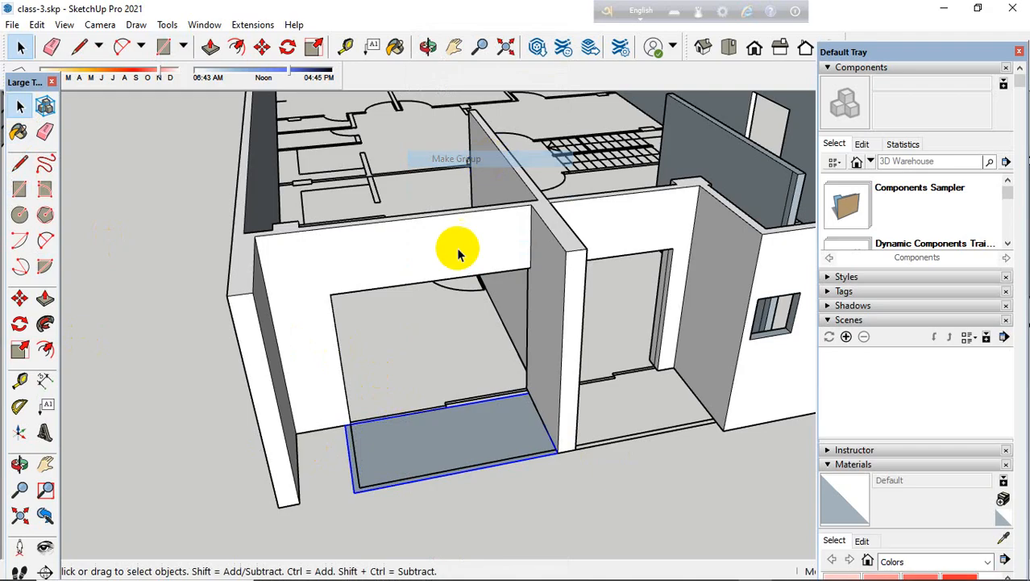
double_click(433, 441)
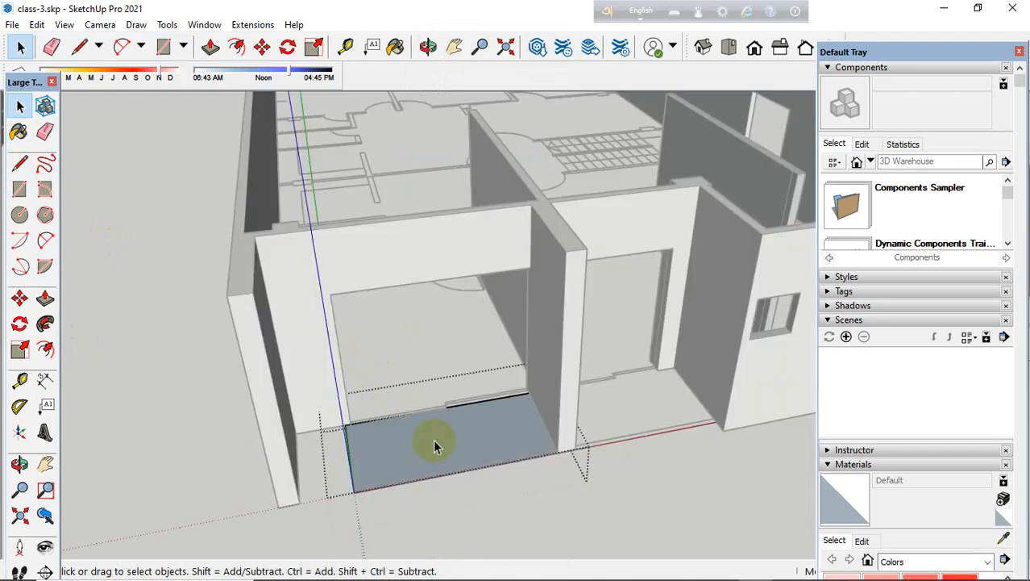
Step: Offset the balcony rectangle inward to outline a narrow border around its perimeter
left_click(45, 348)
scroll(361, 448, "up", 3)
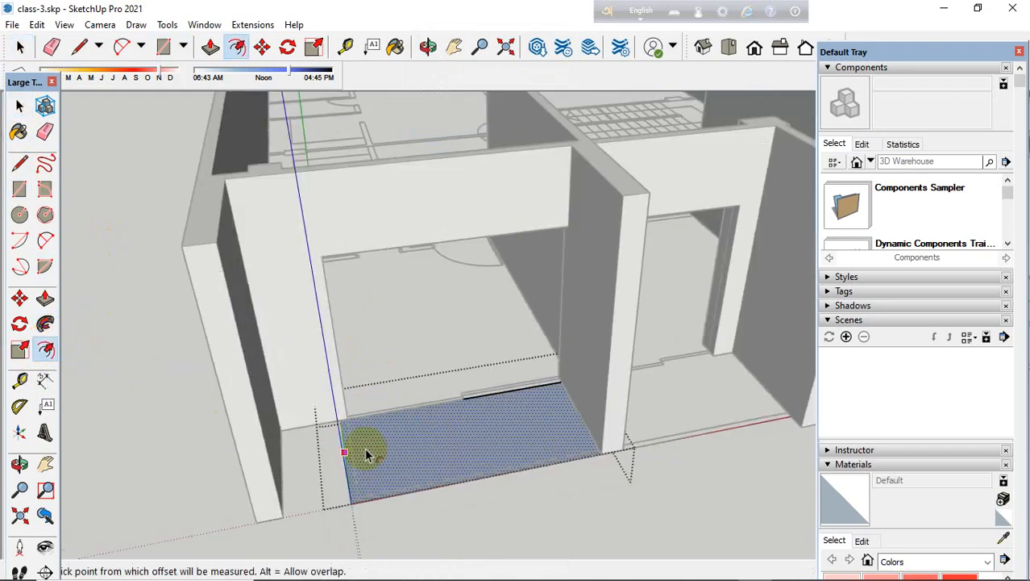
left_click(366, 454)
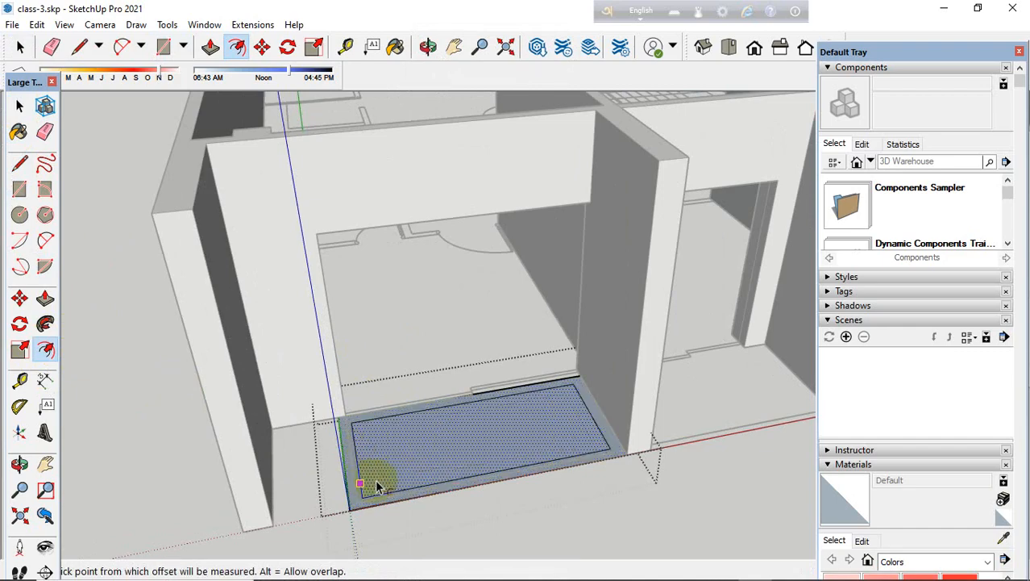
left_click(376, 486)
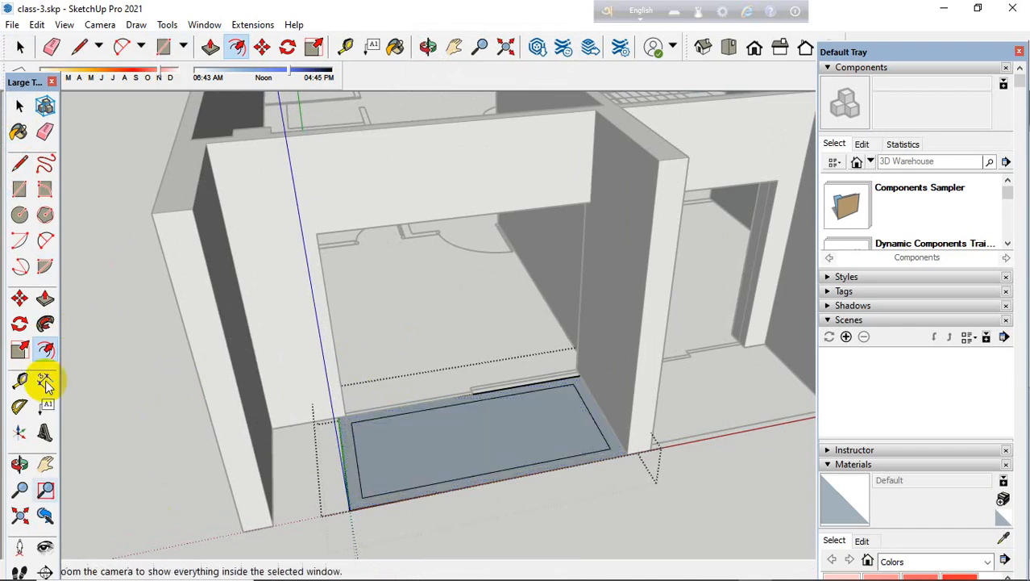
Step: Draw short lines from the inner outline's corners to the outer edges, separating an L-shaped border along the balcony's two open sides
left_click(19, 161)
scroll(340, 420, "up", 8)
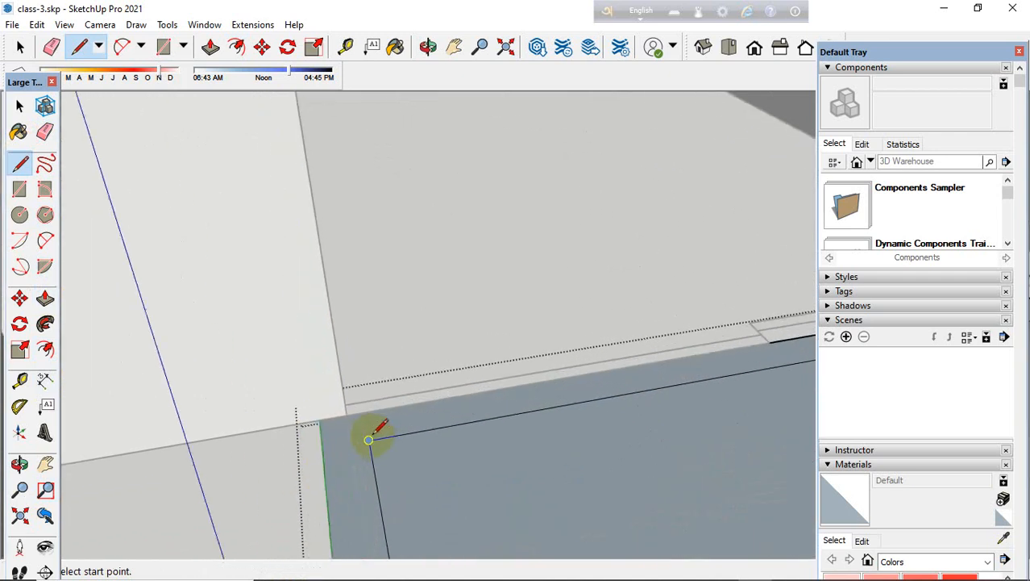
left_click(364, 412)
scroll(223, 423, "down", 8)
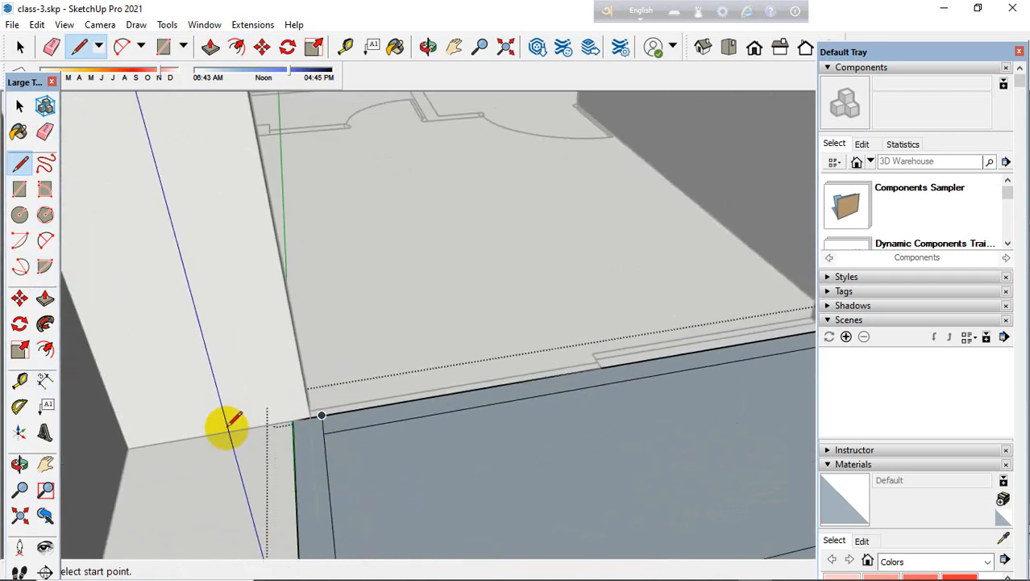
scroll(631, 371, "up", 7)
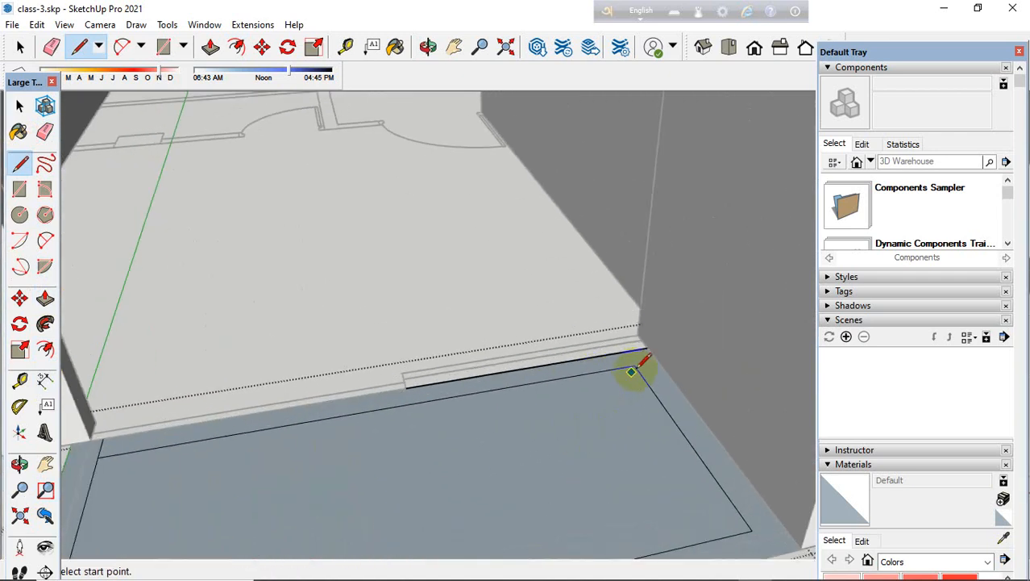
left_click(780, 522)
scroll(410, 430, "down", 4)
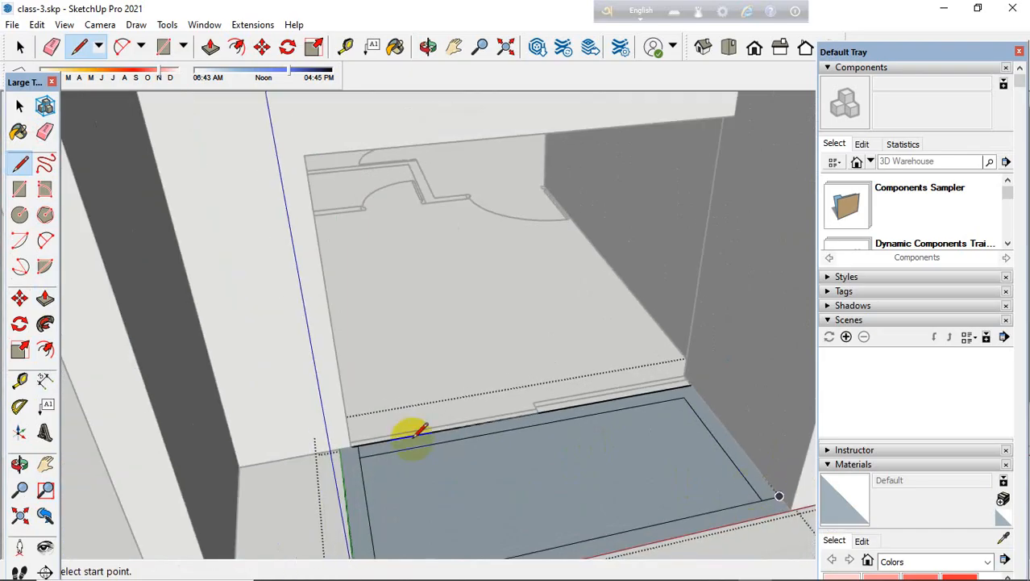
Step: Push/Pull the L-shaped border upward into a low balcony parapet
left_click(45, 298)
scroll(345, 453, "down", 2)
left_click(345, 453)
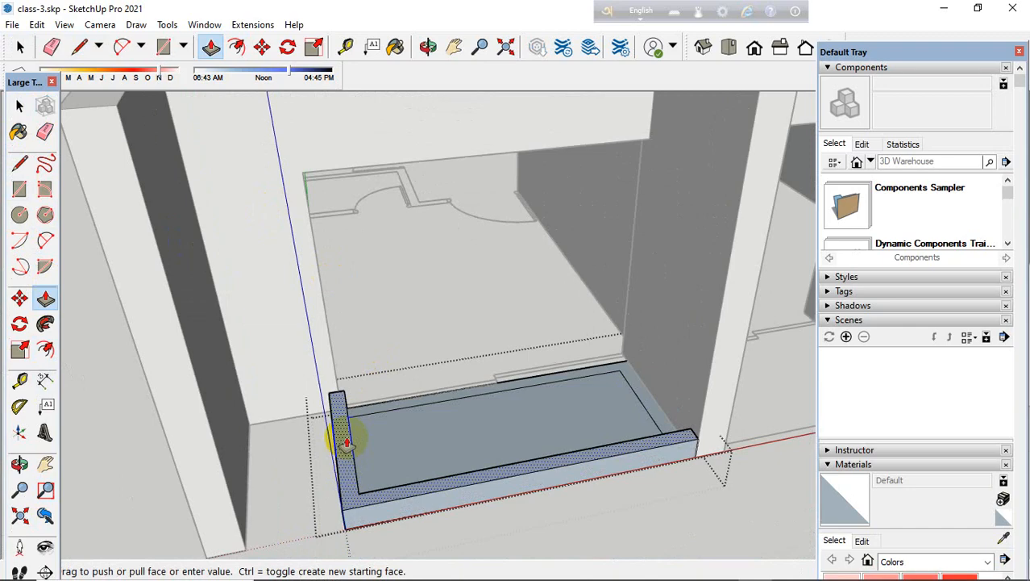
key("Return")
Step: Erase the leftover offset edges and floor face inside the parapet, and close its group
key("e")
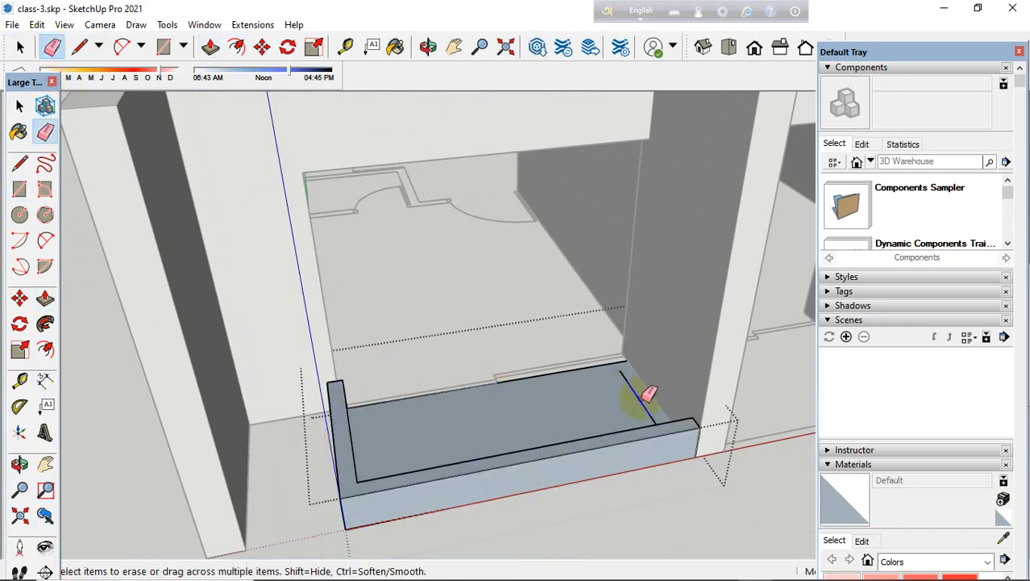
scroll(457, 391, "down", 6)
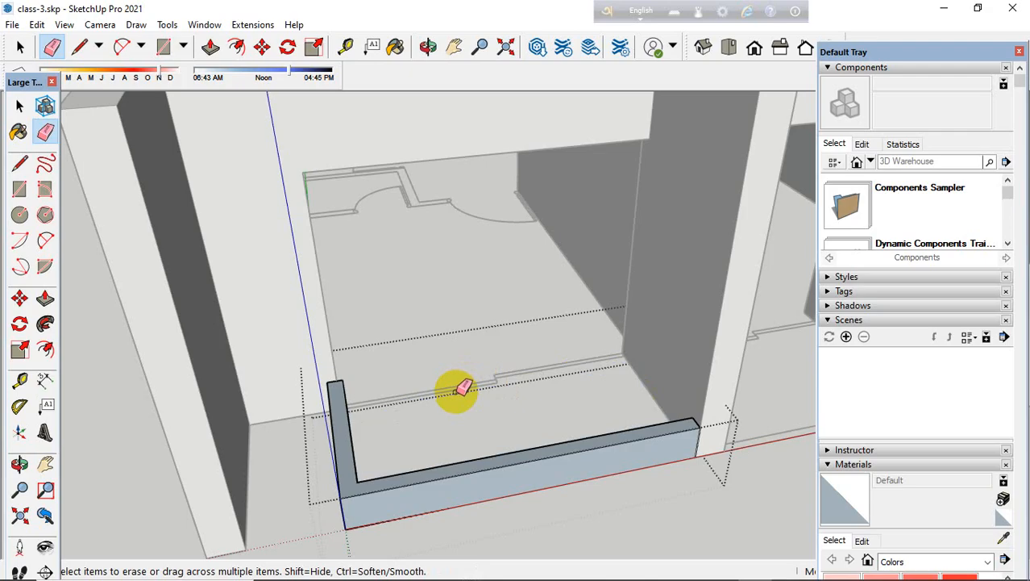
scroll(794, 449, "up", 2)
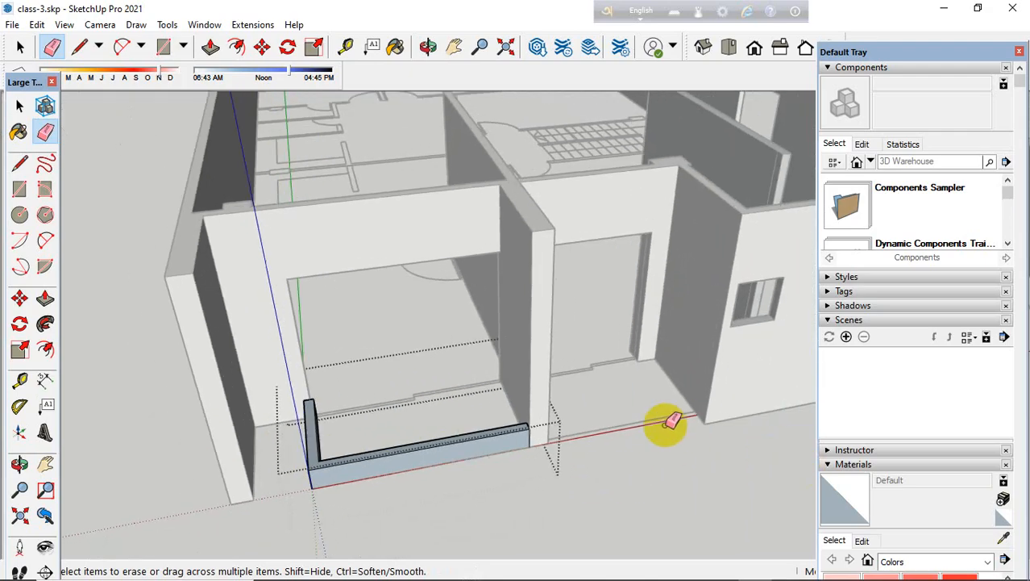
scroll(383, 440, "down", 1)
left_click(301, 456)
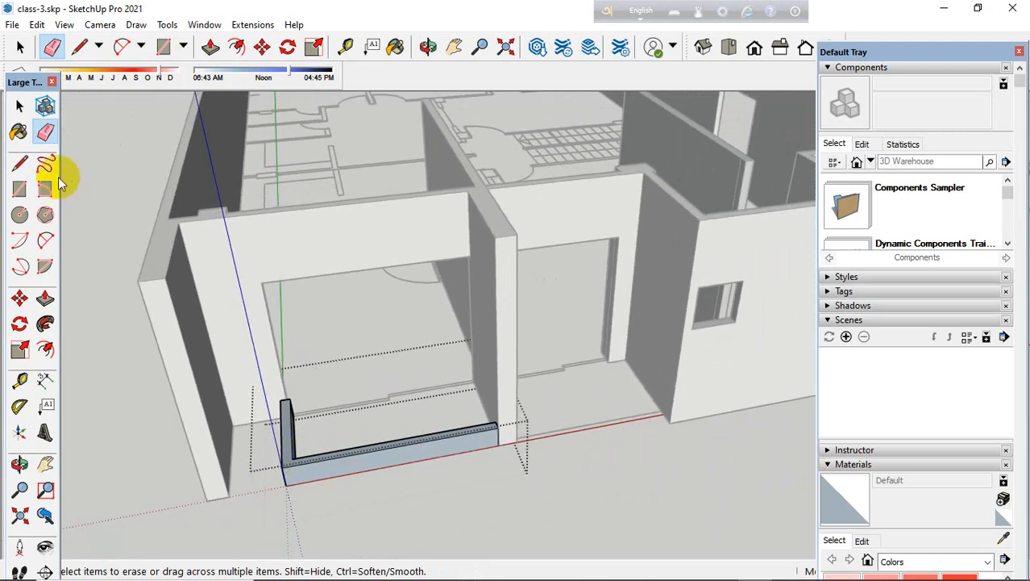
left_click(19, 104)
scroll(508, 355, "down", 3)
middle_click_drag(540, 402, 433, 429)
left_click(26, 114)
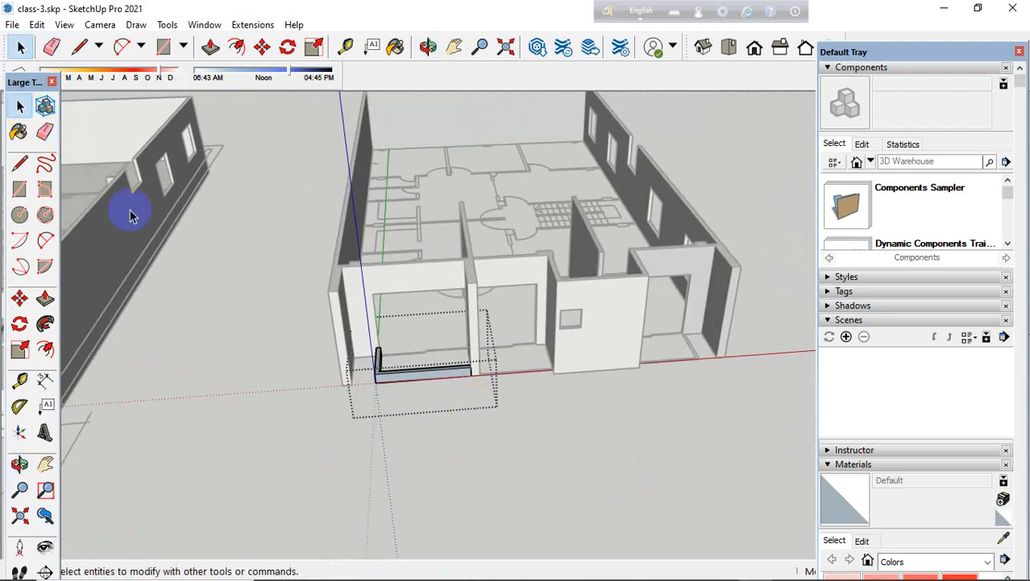
left_click(182, 303)
Step: Reopen the parapet group and erase the stray edge on the inner face at the short side's wall end
scroll(408, 365, "up", 1)
scroll(358, 397, "up", 2)
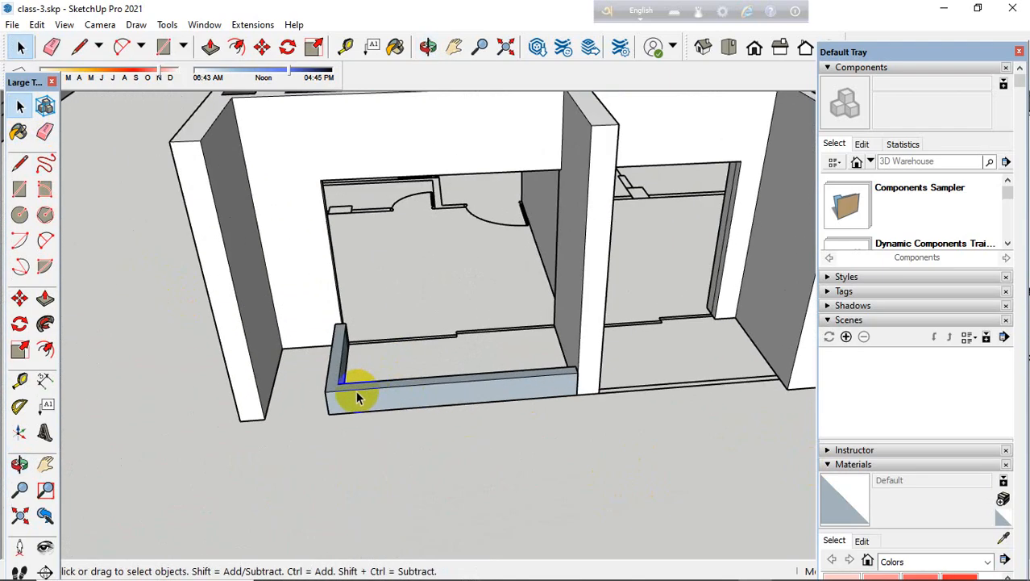
scroll(357, 319, "up", 3)
middle_click_drag(345, 329, 325, 363)
scroll(325, 363, "up", 3)
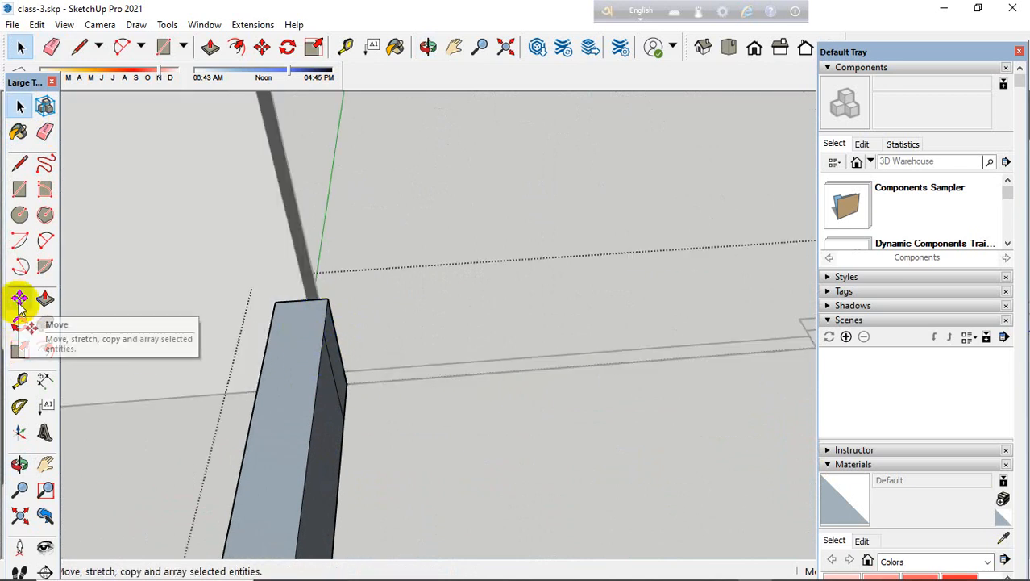
left_click(44, 132)
scroll(381, 444, "up", 1)
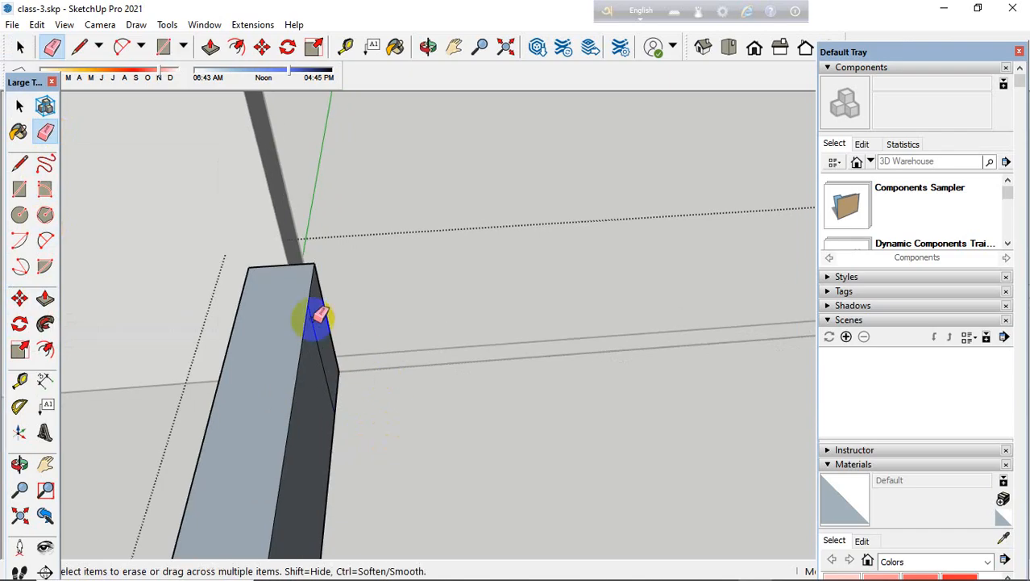
Step: Push/Pull the inner face of the parapet's short side inward to make that side thinner
left_click(44, 298)
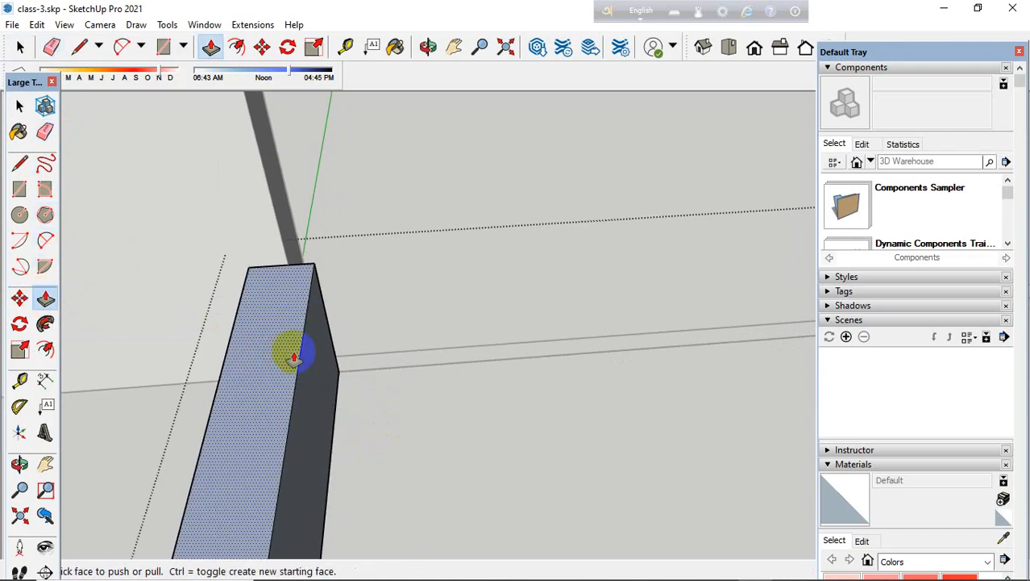
left_click(313, 274)
left_click(286, 242)
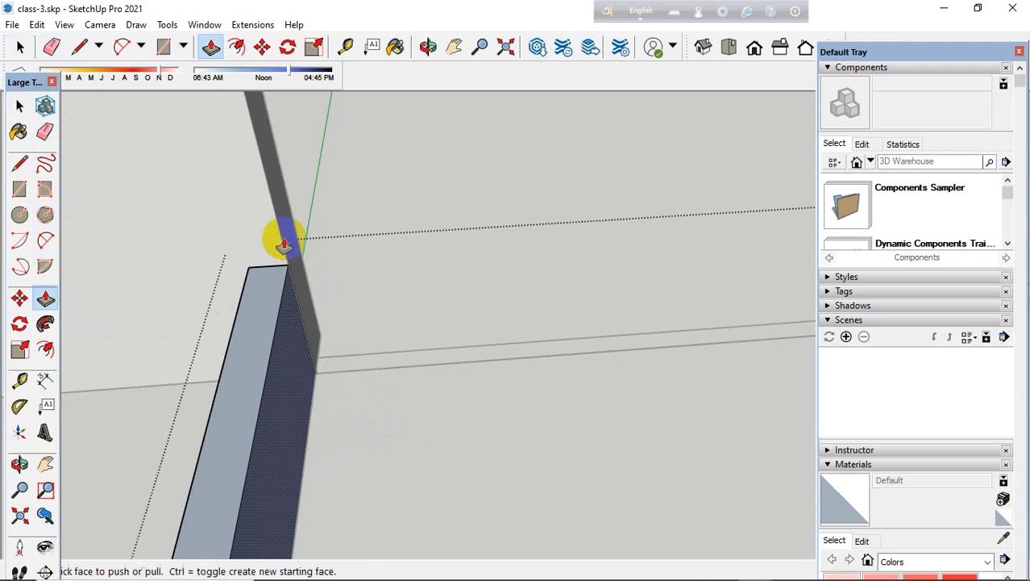
Step: Push/Pull the outer face of the parapet's short side inward to the balcony outline, and close the group
scroll(368, 269, "up", 6)
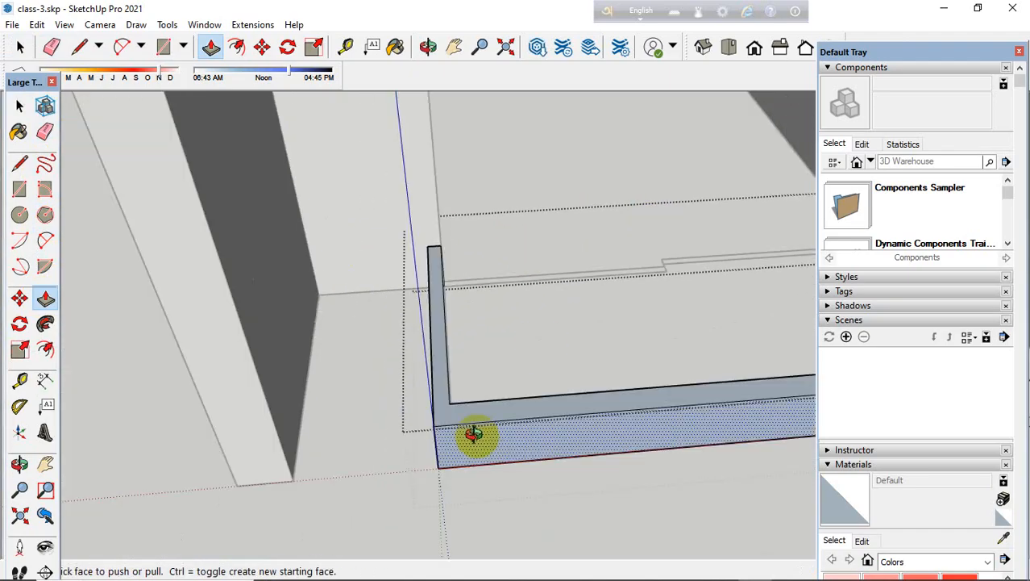
mouse_move(474, 434)
middle_mouse_down()
mouse_move(449, 433)
mouse_move(477, 437)
middle_mouse_up()
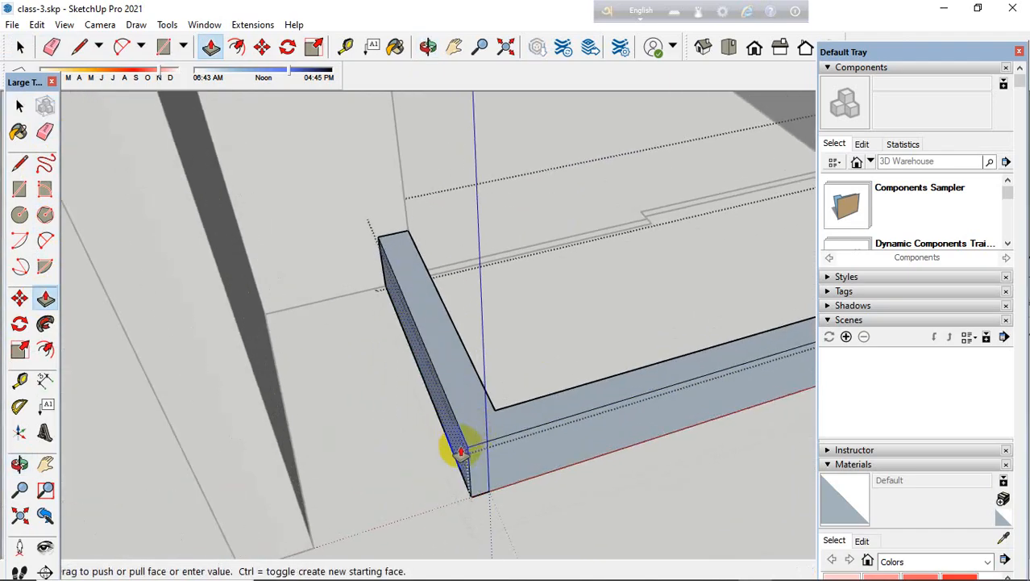
left_click(452, 442)
middle_click_drag(386, 456, 582, 488)
left_click(36, 108)
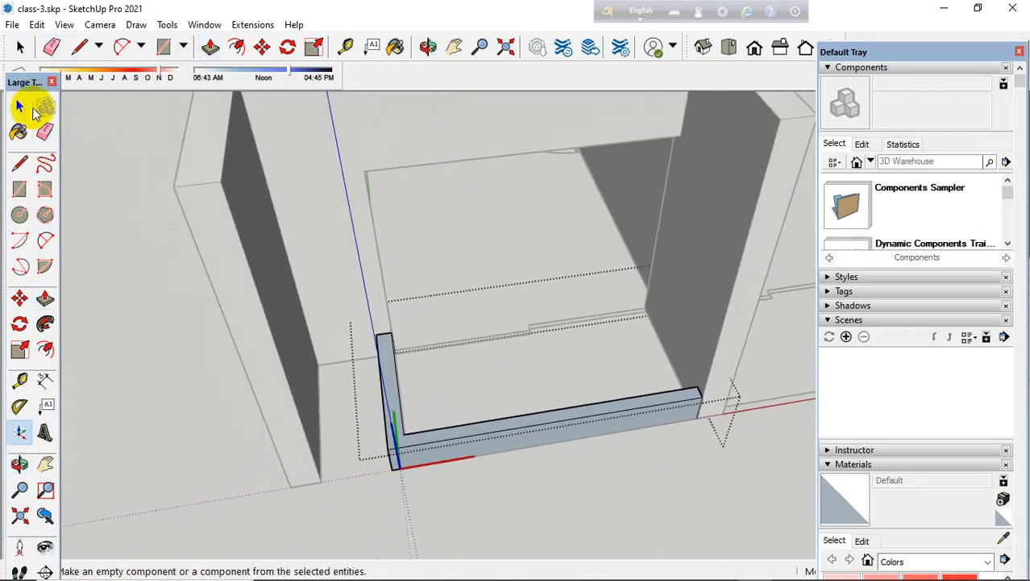
left_click(28, 104)
scroll(143, 288, "down", 5)
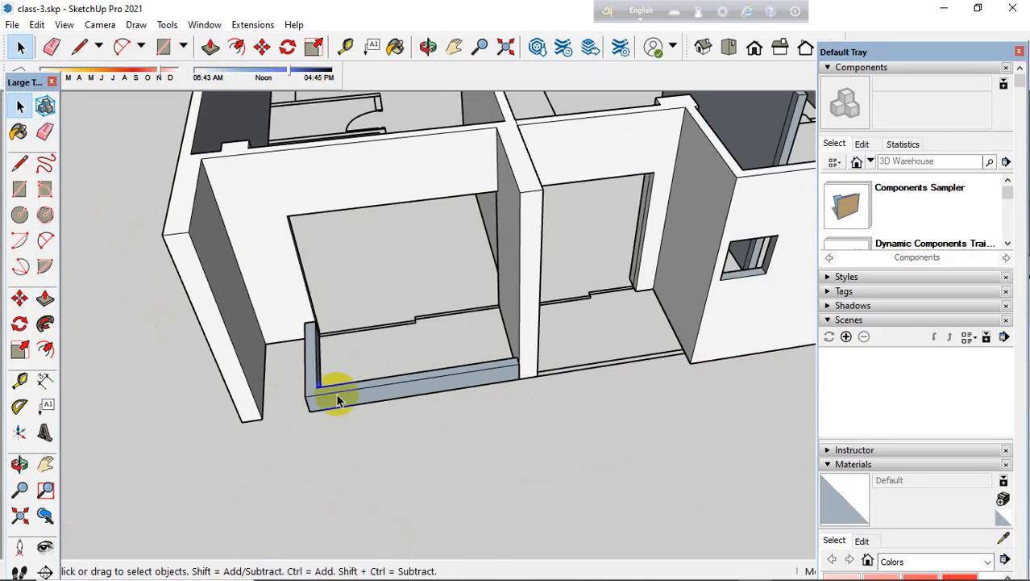
Step: Copy the parapet group from its outer corner to the balcony at the opposite end of the facade, against the projecting wall
left_click(337, 396)
middle_click_drag(214, 362, 151, 371)
left_click(19, 298)
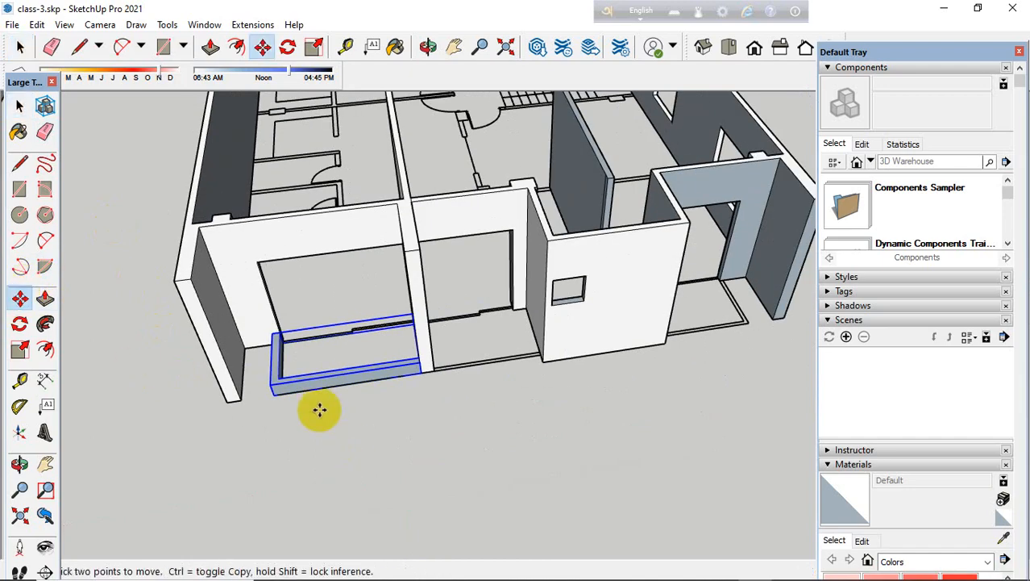
scroll(274, 391, "up", 2)
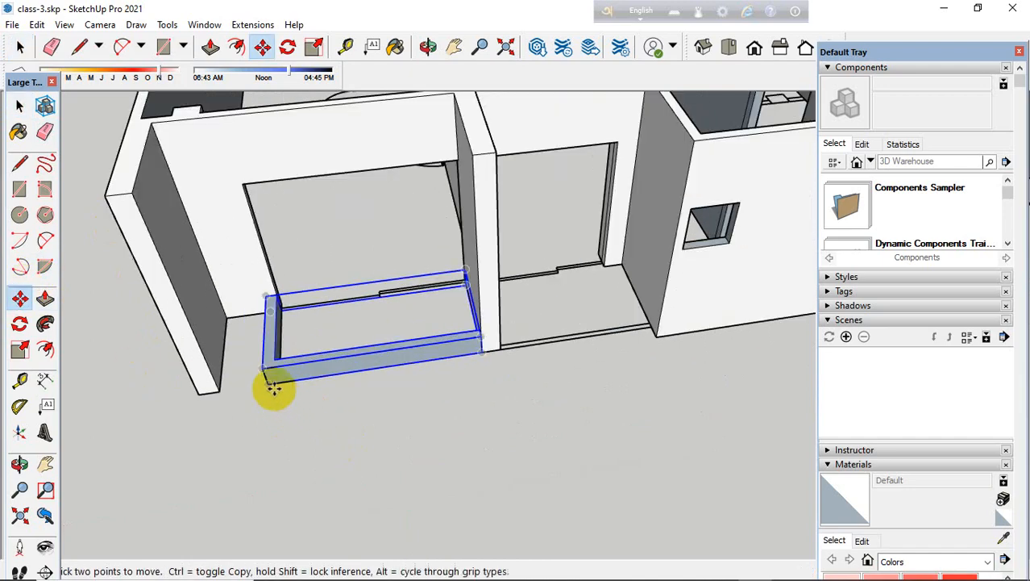
left_click(268, 386)
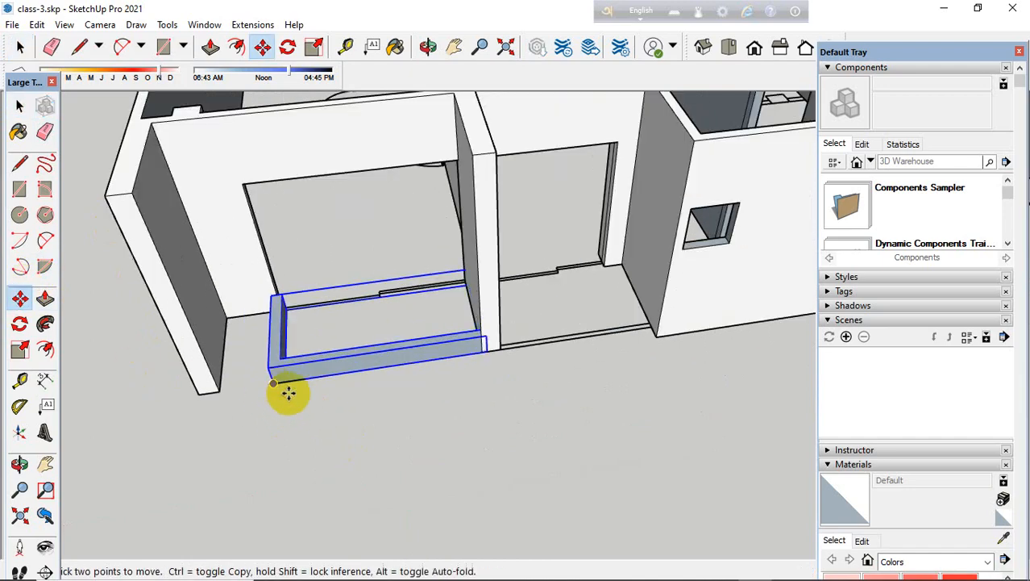
key("ctrl")
middle_click_drag(135, 334, 168, 425)
scroll(216, 456, "down", 2)
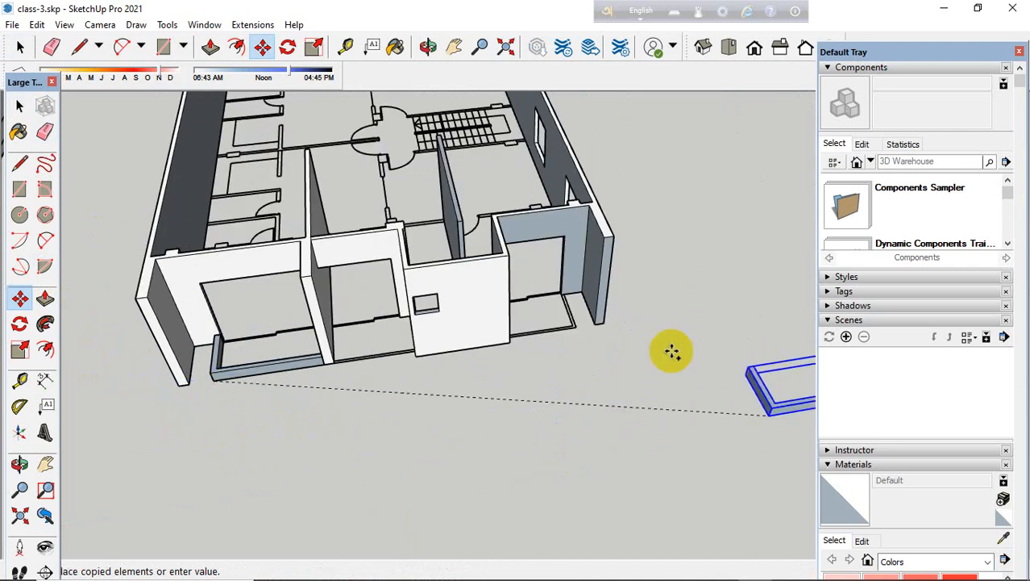
scroll(599, 334, "up", 4)
middle_click_drag(592, 340, 493, 398)
scroll(415, 308, "up", 4)
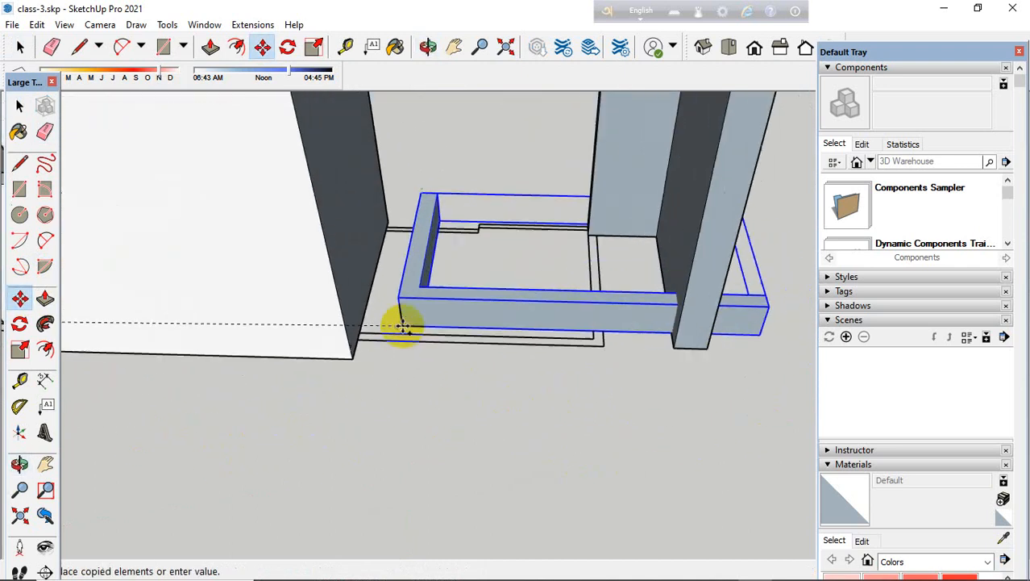
left_click(345, 343)
scroll(287, 362, "down", 2)
middle_click_drag(255, 375, 215, 375)
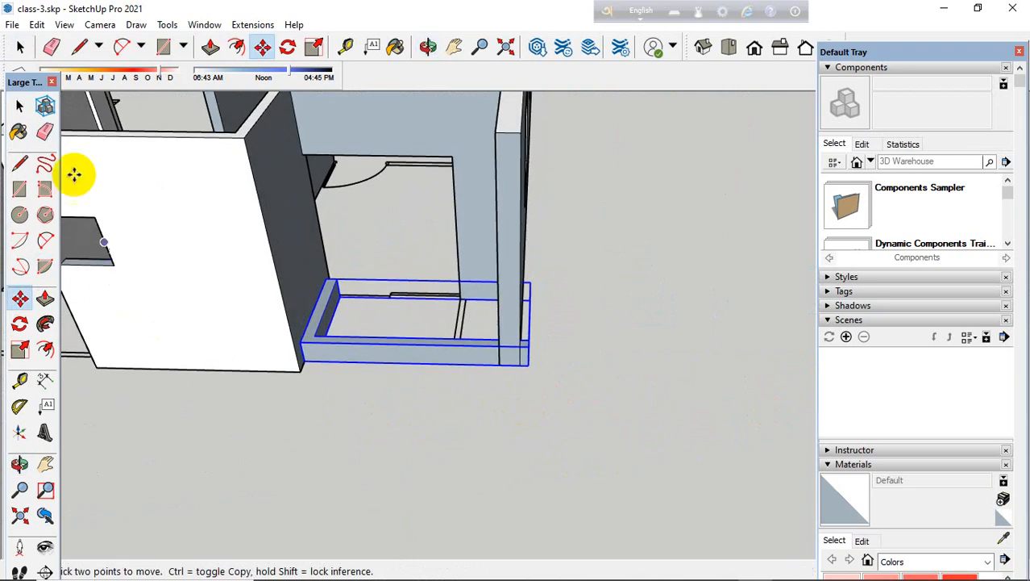
Step: Flip the copied parapet along the group's red axis
left_click(19, 107)
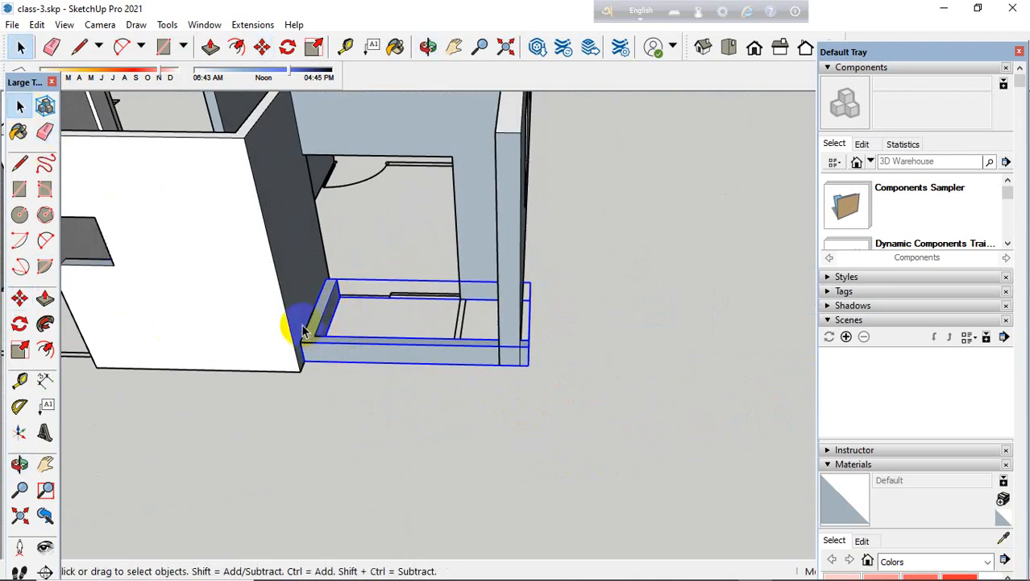
right_click(379, 346)
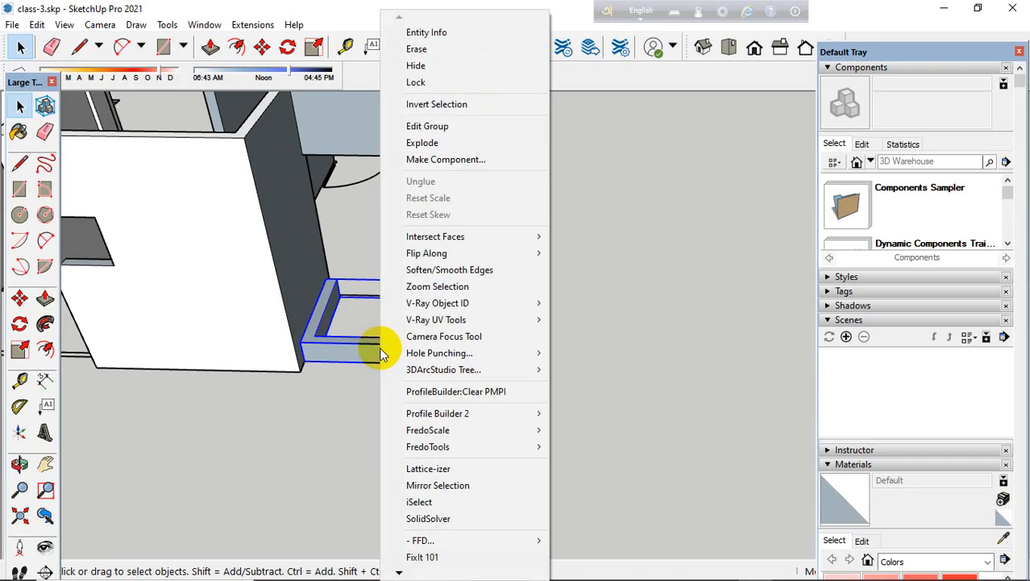
mouse_move(449, 421)
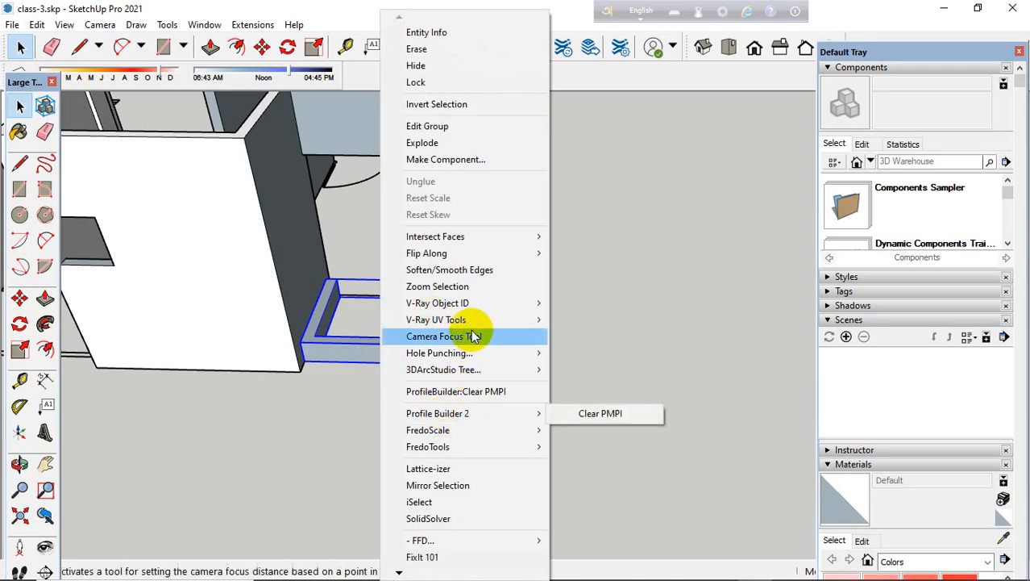
mouse_move(472, 258)
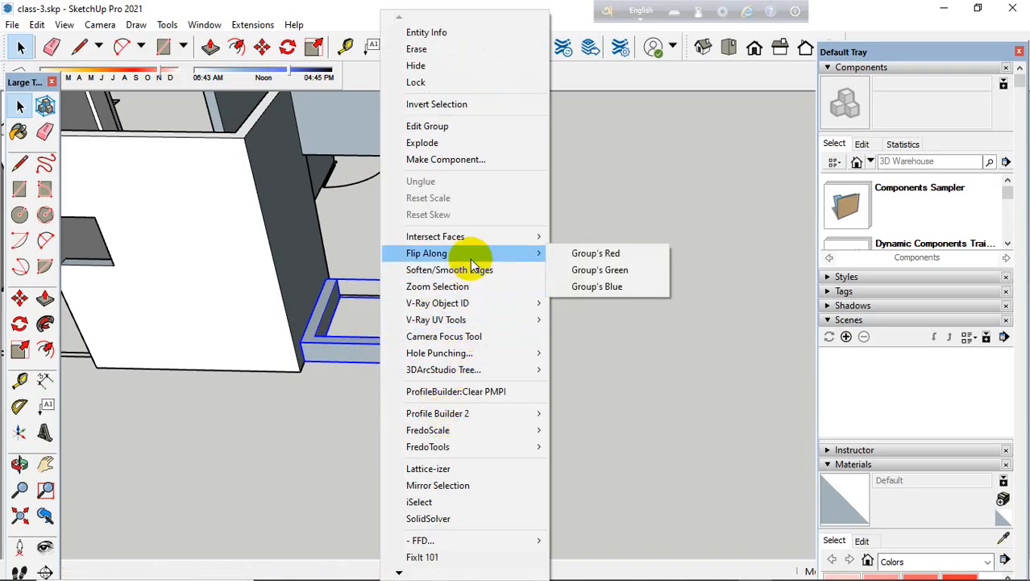
left_click(607, 257)
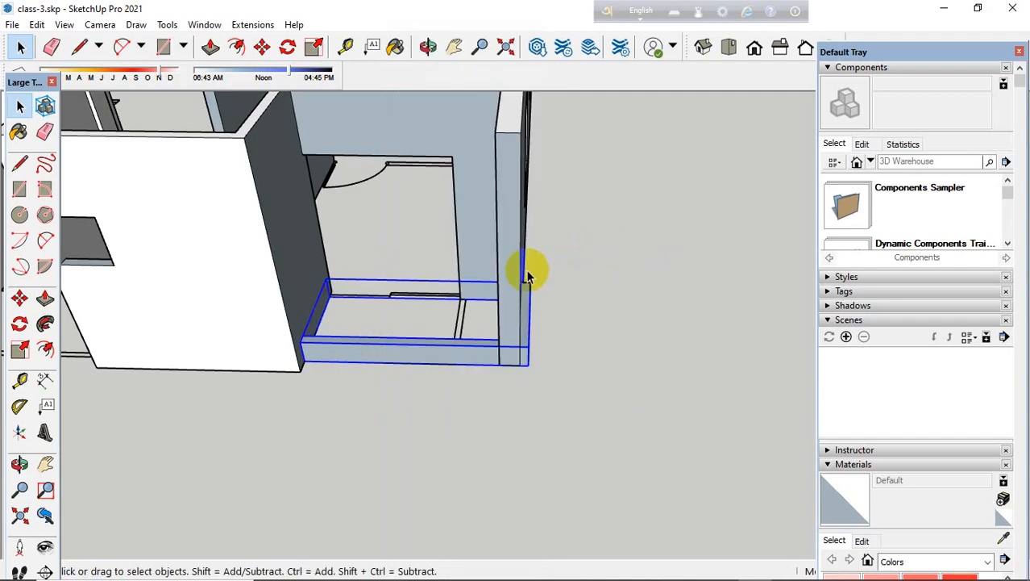
Step: Try flipping the copied parapet along the group's green axis and along its blue axis, undoing each flip
right_click(409, 345)
mouse_move(449, 254)
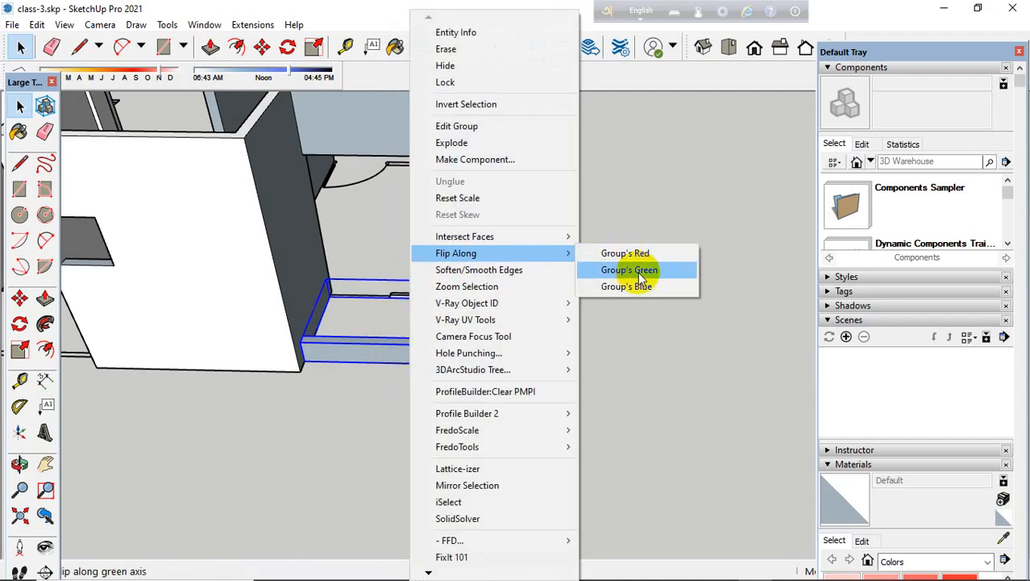
left_click(637, 271)
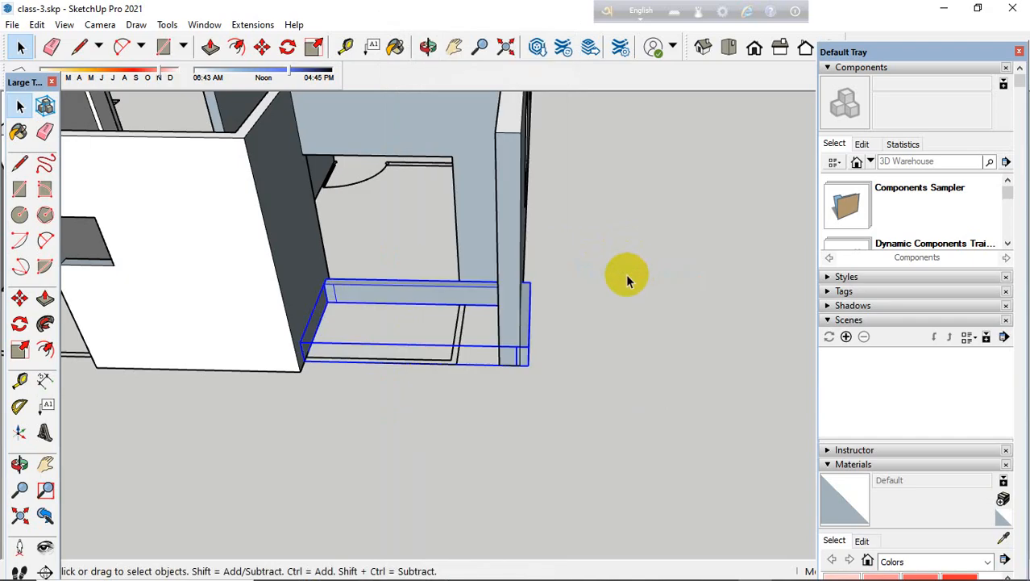
right_click(420, 350)
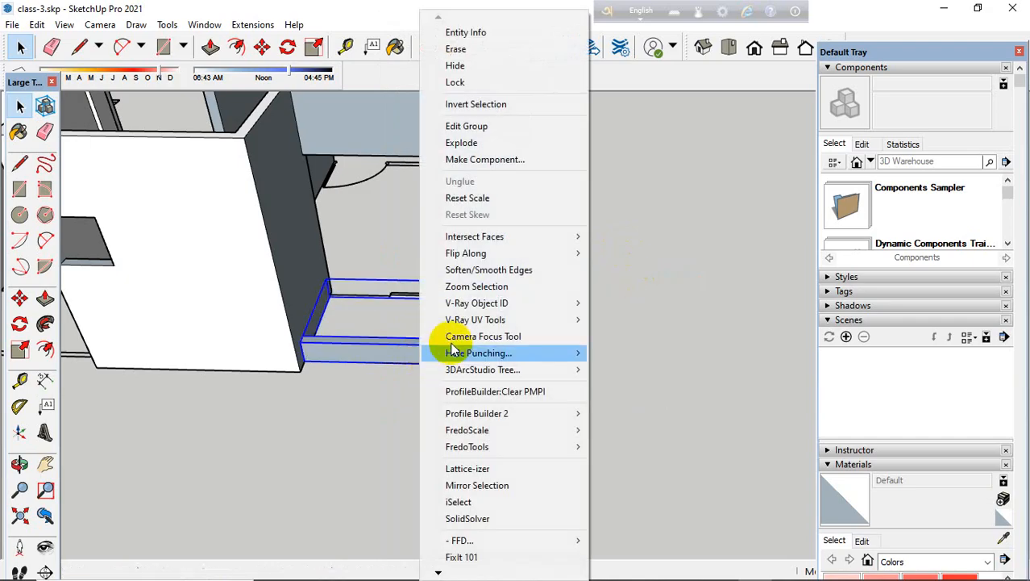
mouse_move(497, 254)
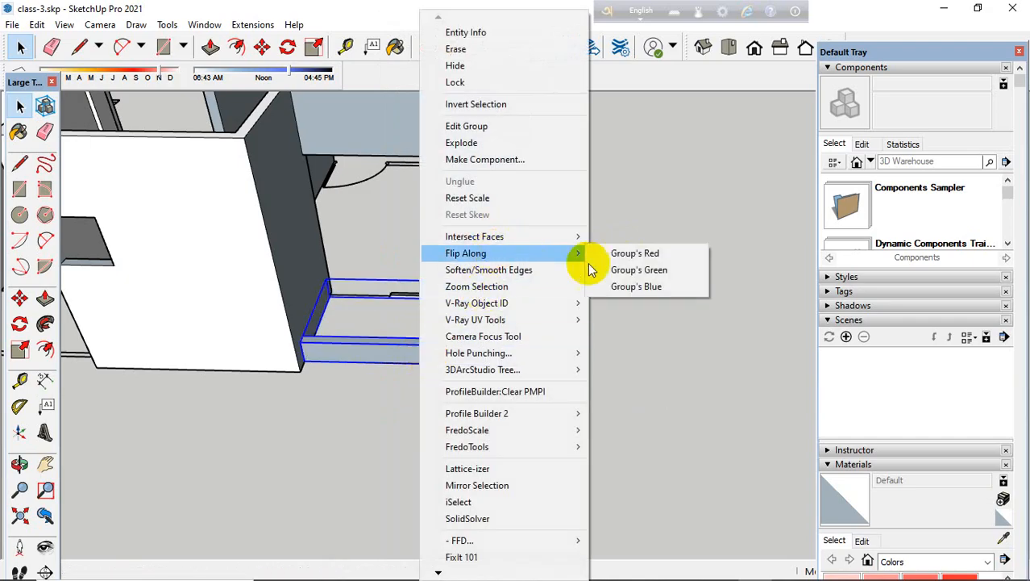
left_click(620, 289)
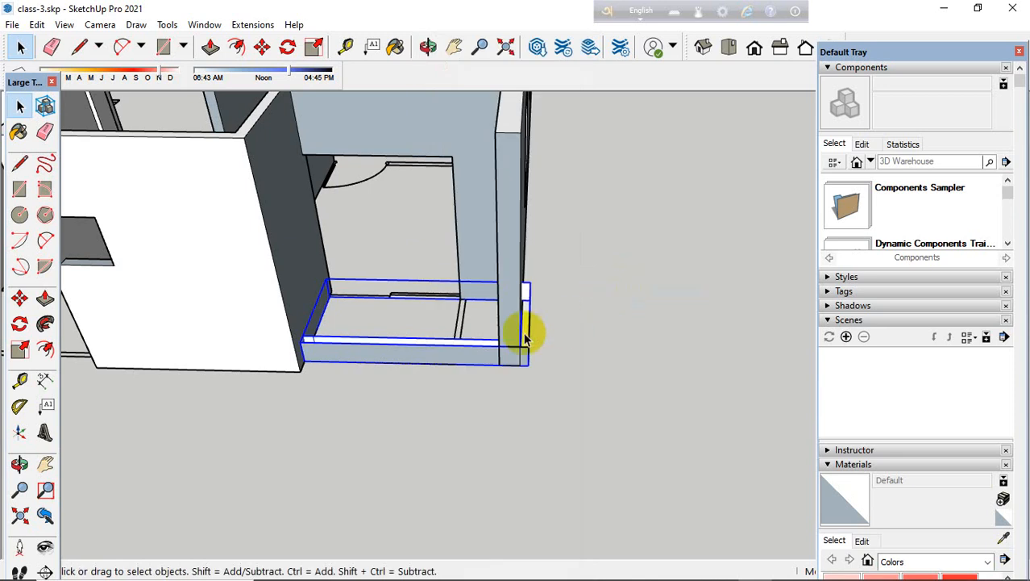
key("o")
key("space")
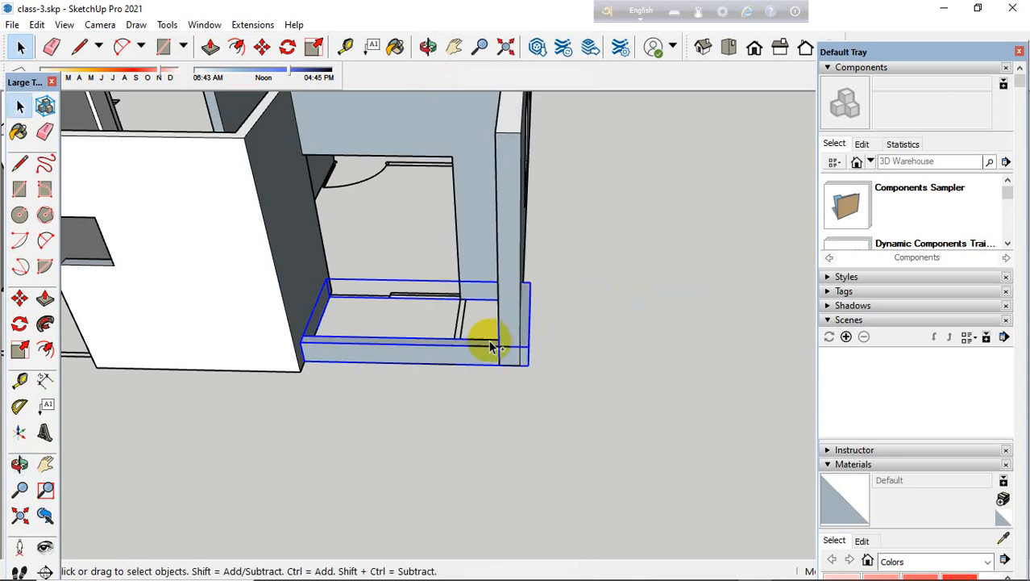
Step: Move the flipped parapet by its outer bottom corner onto the outer corner of the balcony outline
middle_click_drag(436, 381, 310, 375)
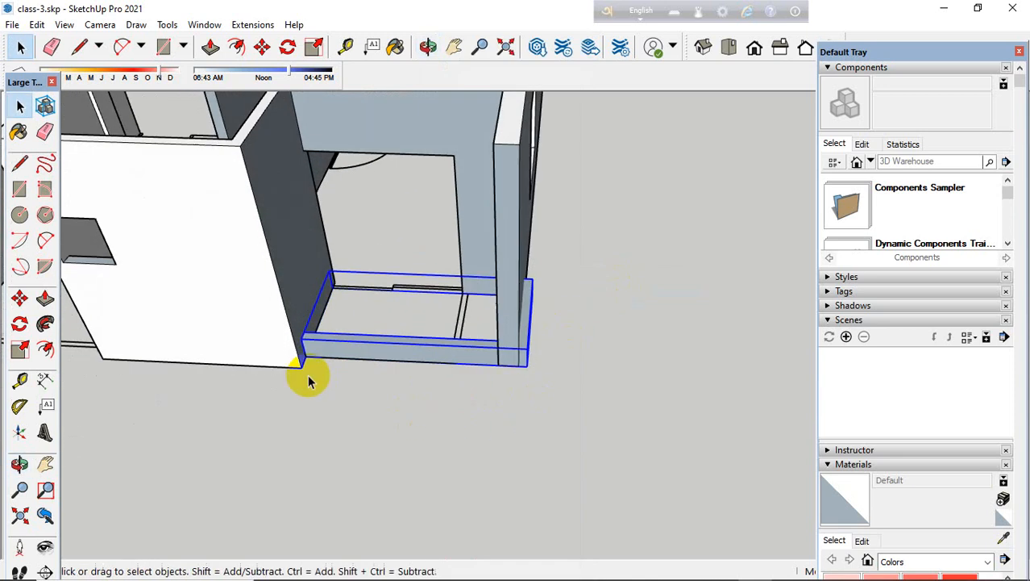
scroll(422, 355, "up", 3)
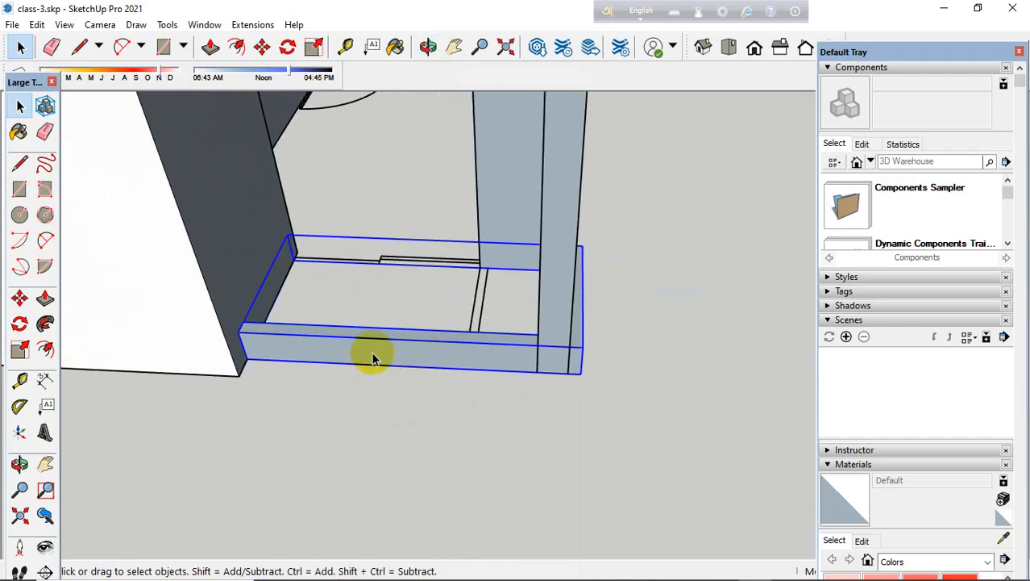
middle_click_drag(378, 357, 278, 311)
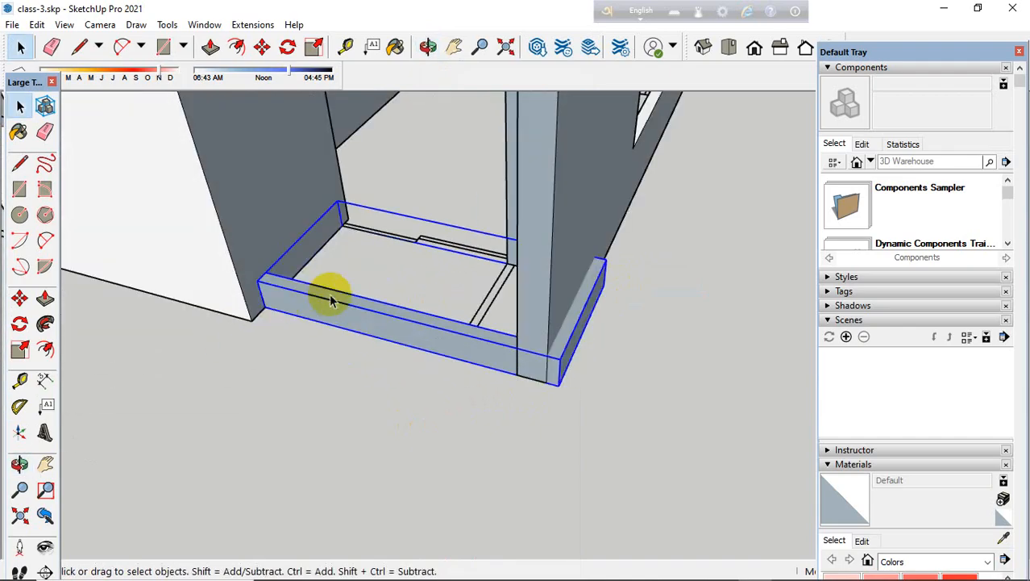
left_click(19, 299)
left_click(559, 388)
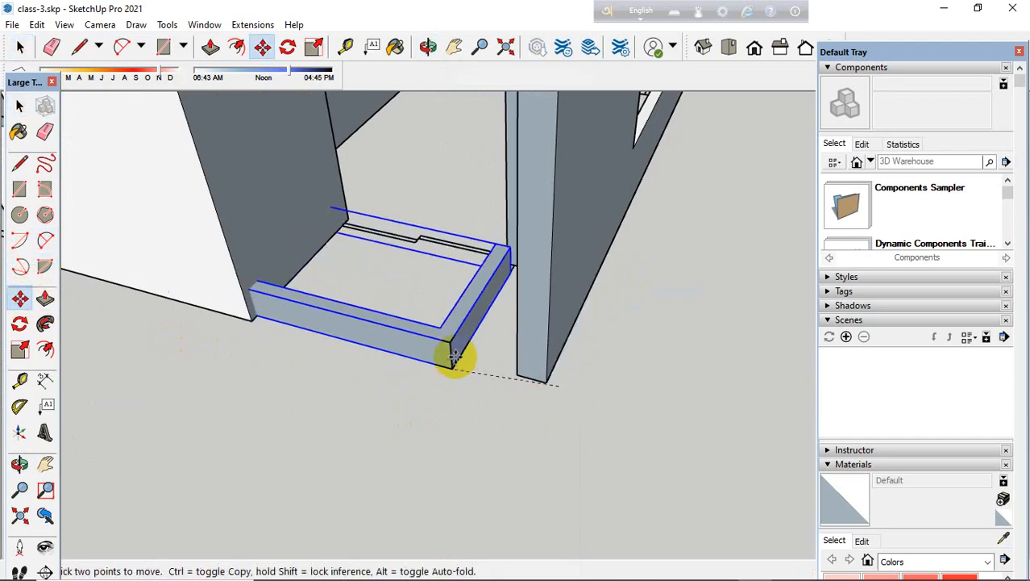
left_click(462, 363)
scroll(468, 377, "down", 2)
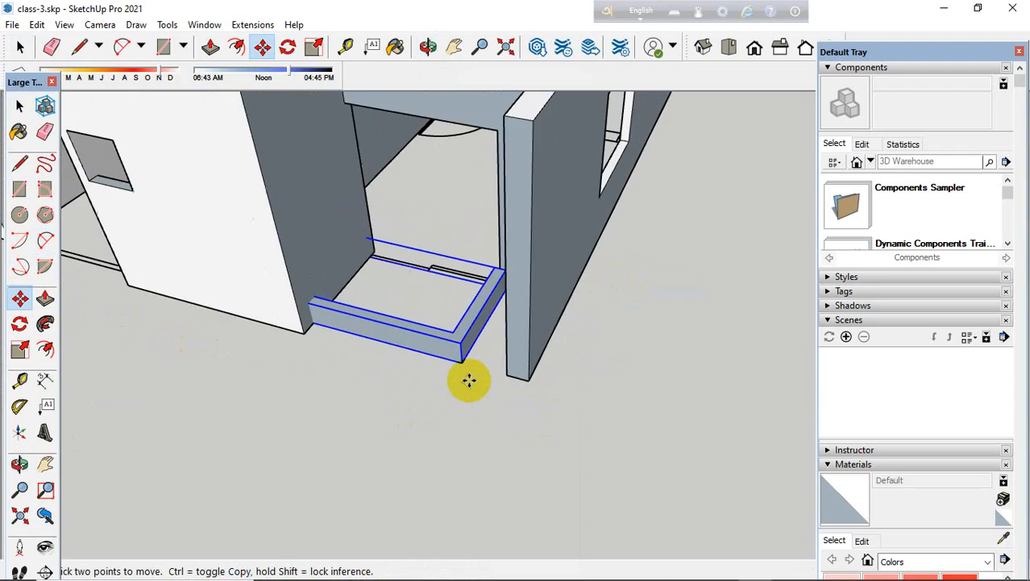
Step: Open the copied parapet group and Push/Pull the end face of its short side back to the house wall
middle_click_drag(491, 391, 693, 402)
scroll(503, 284, "up", 4)
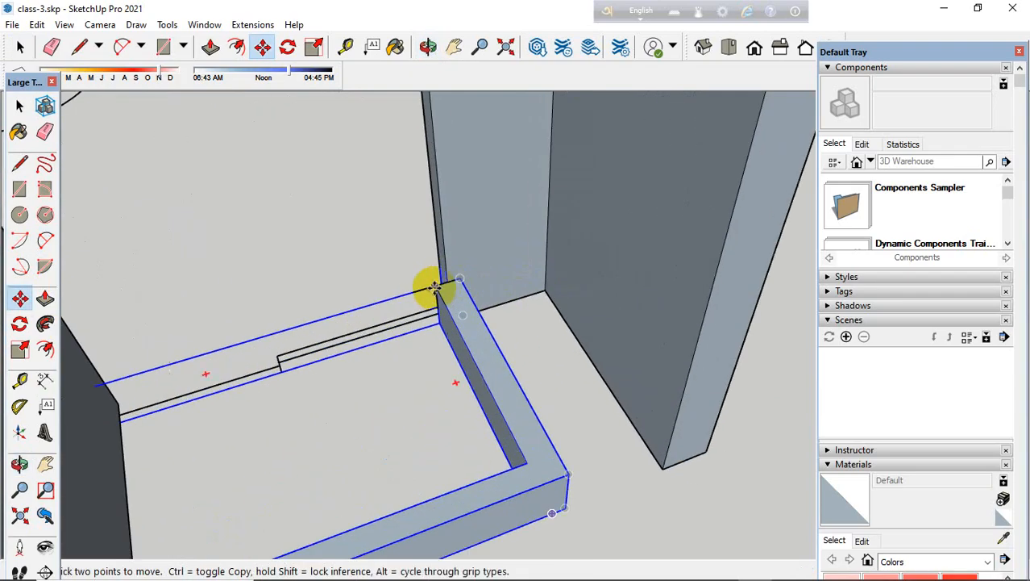
scroll(435, 284, "down", 2)
middle_click_drag(471, 264, 533, 208)
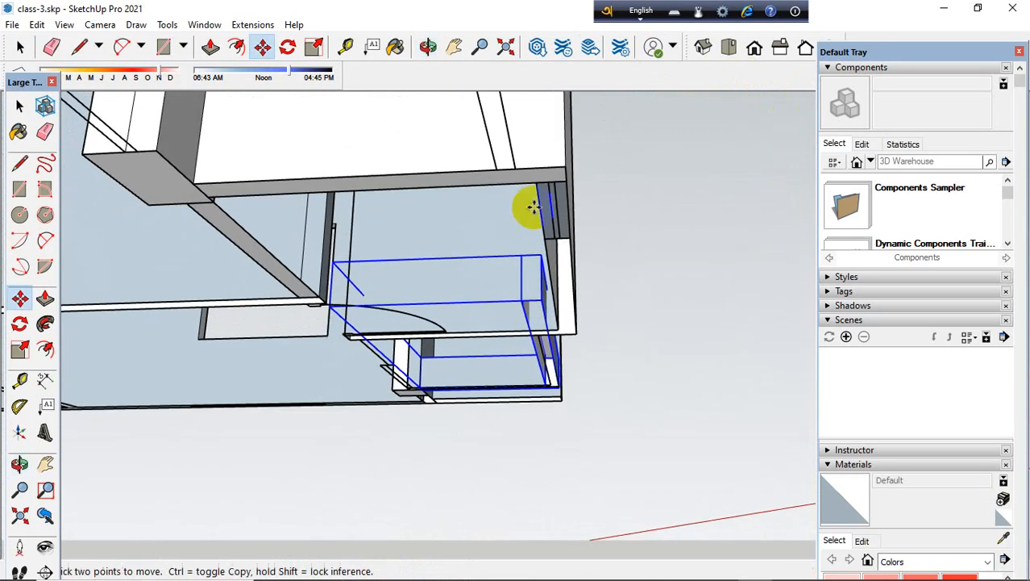
left_click(19, 105)
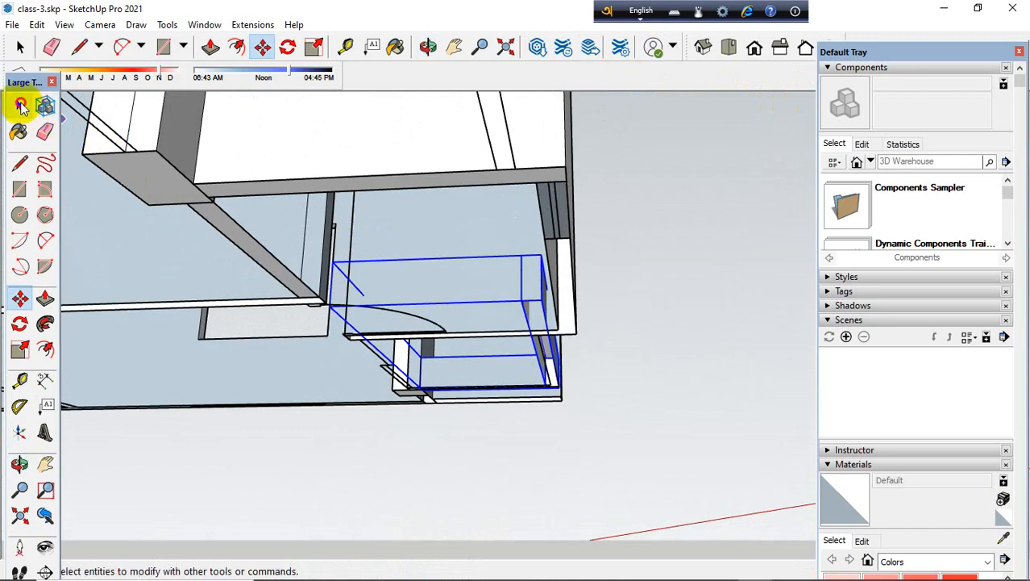
double_click(539, 292)
left_click(44, 299)
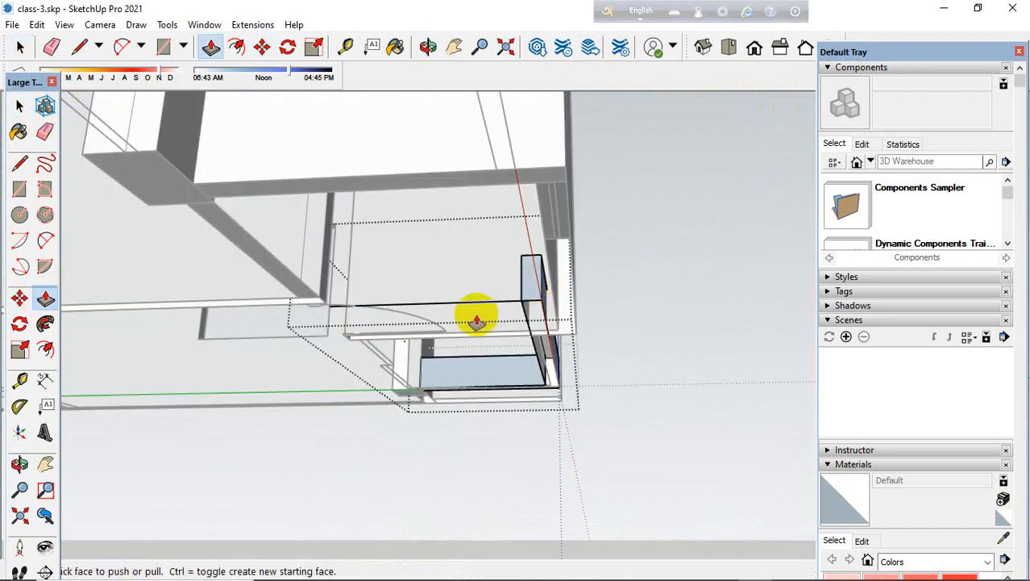
left_click(535, 288)
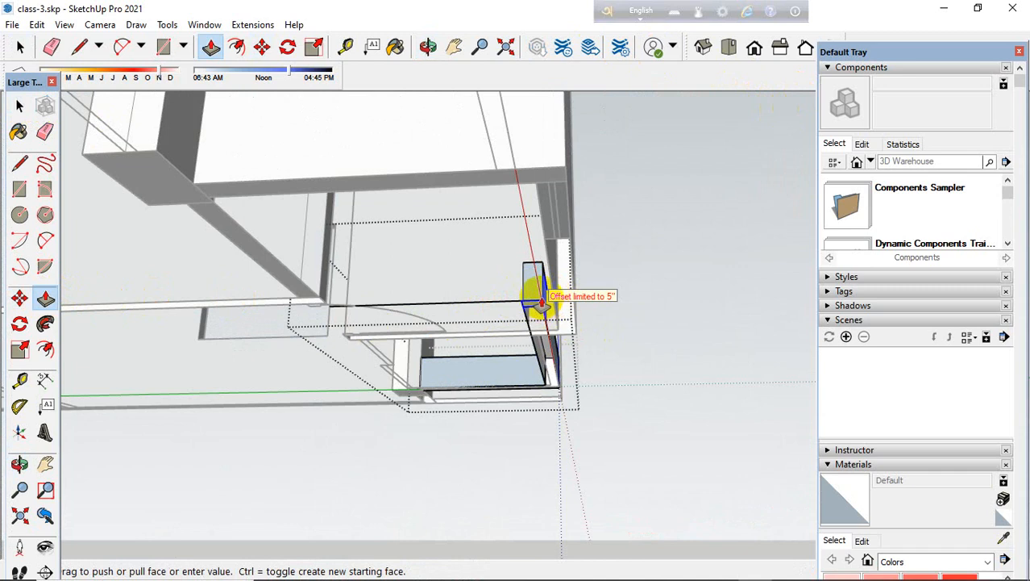
middle_click_drag(533, 259, 461, 277)
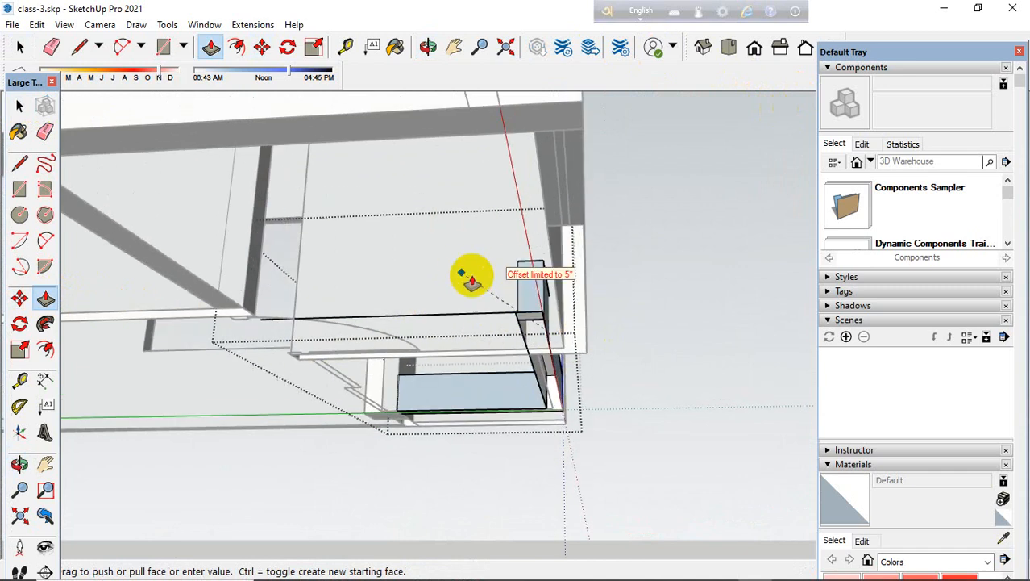
left_click(545, 312)
Step: Push/Pull the end face of the copy's long side back to the projecting wall, and close the group
middle_click_drag(552, 322, 372, 373)
left_click_drag(372, 375, 333, 374)
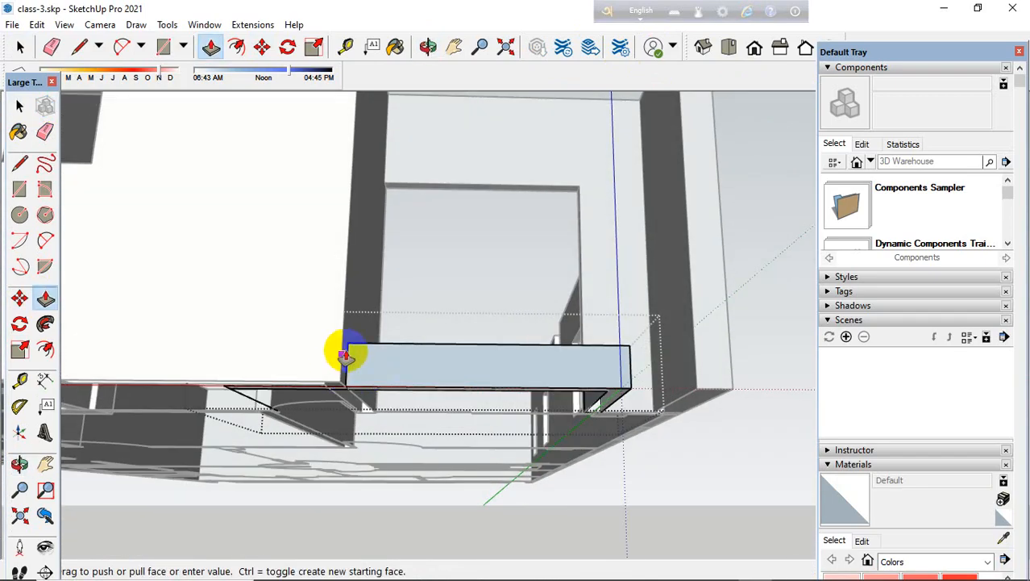
left_click_drag(343, 331, 337, 361)
middle_click_drag(338, 361, 539, 469)
scroll(540, 469, "down", 1)
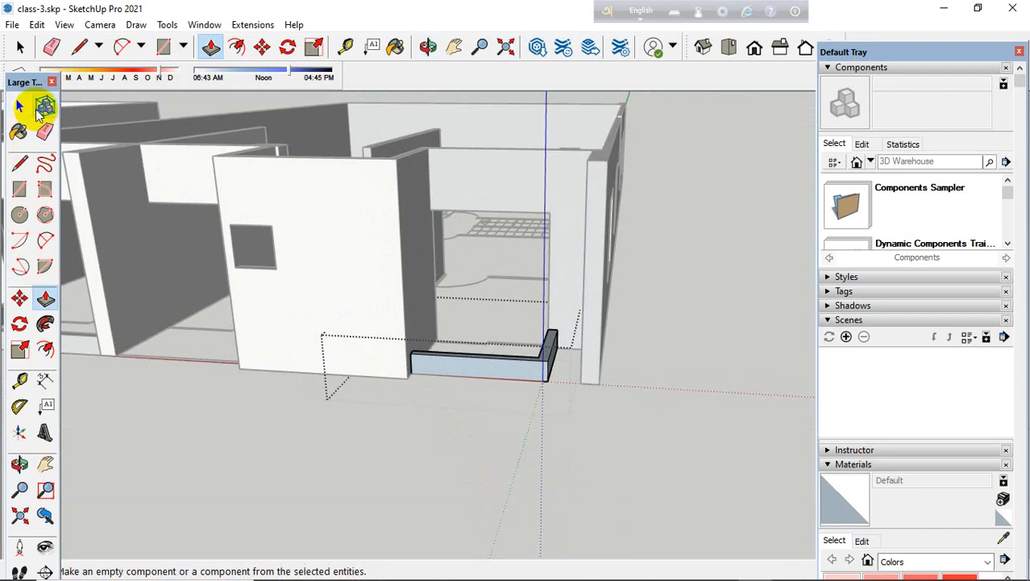
left_click(19, 105)
middle_click_drag(250, 448, 639, 496)
scroll(628, 438, "up", 4)
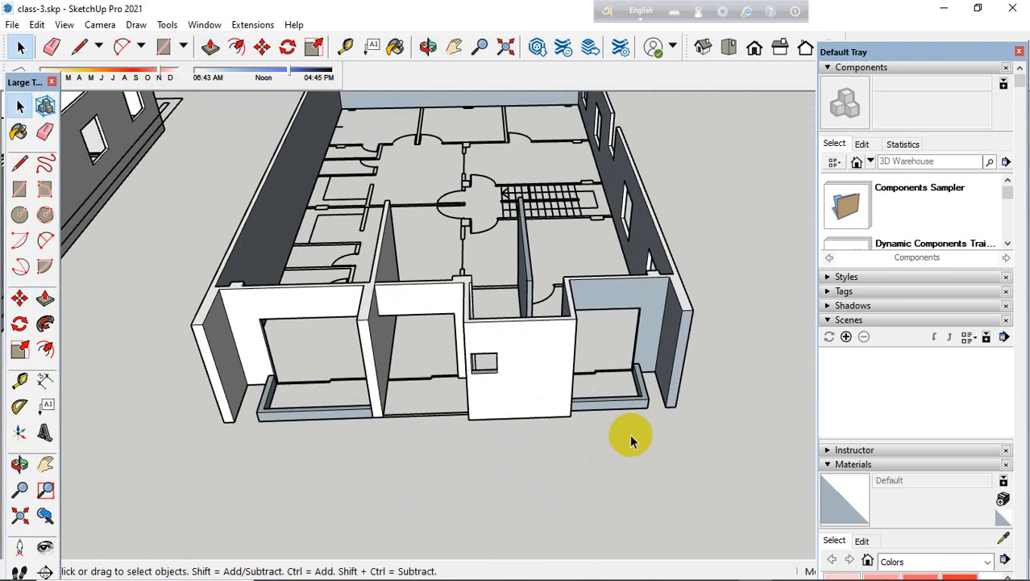
Step: Examine the two finished balcony parapets and the open middle bay along the second building's front
scroll(427, 421, "up", 2)
middle_click_drag(425, 415, 382, 425)
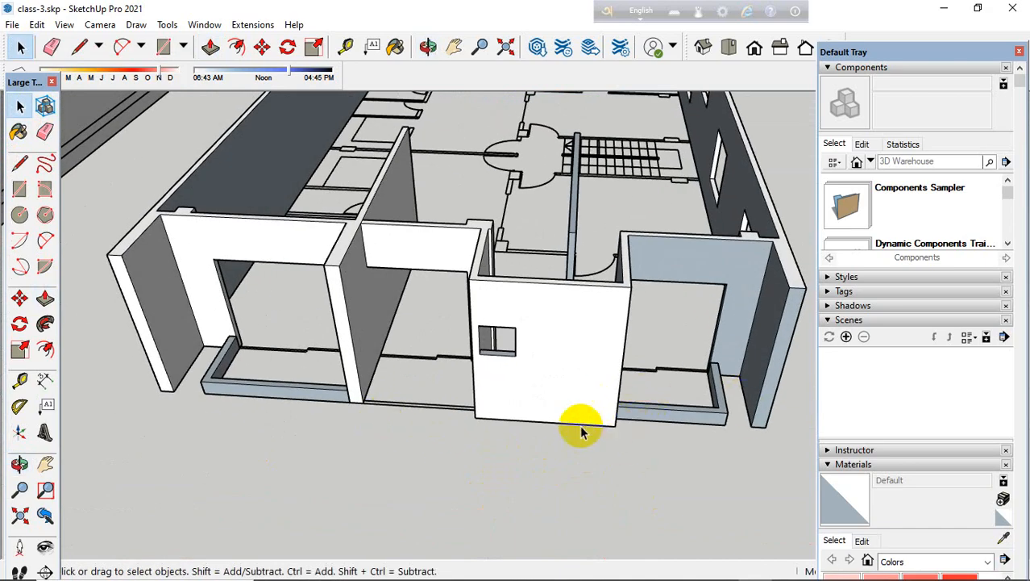
scroll(342, 391, "up", 2)
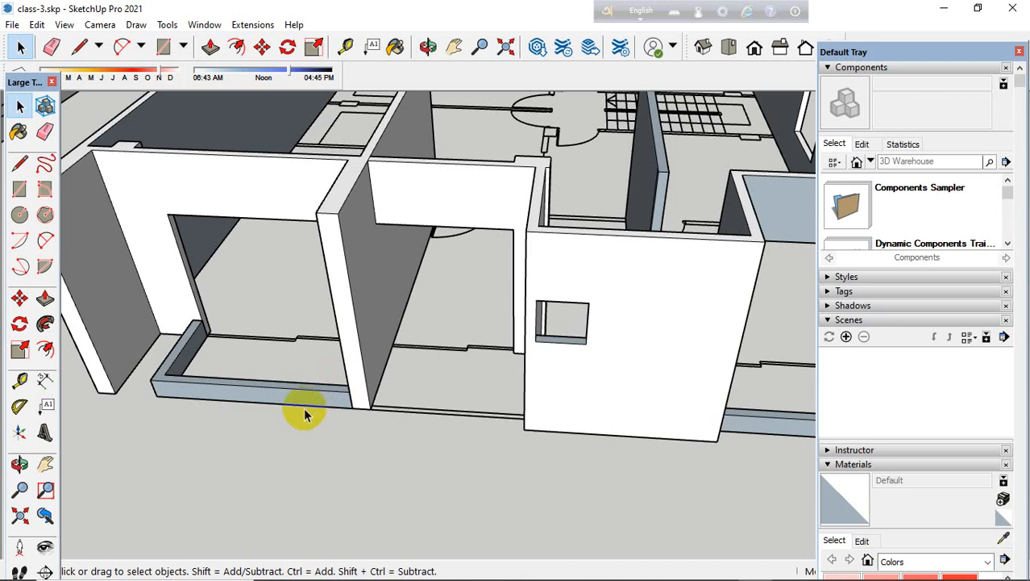
scroll(202, 371, "down", 3)
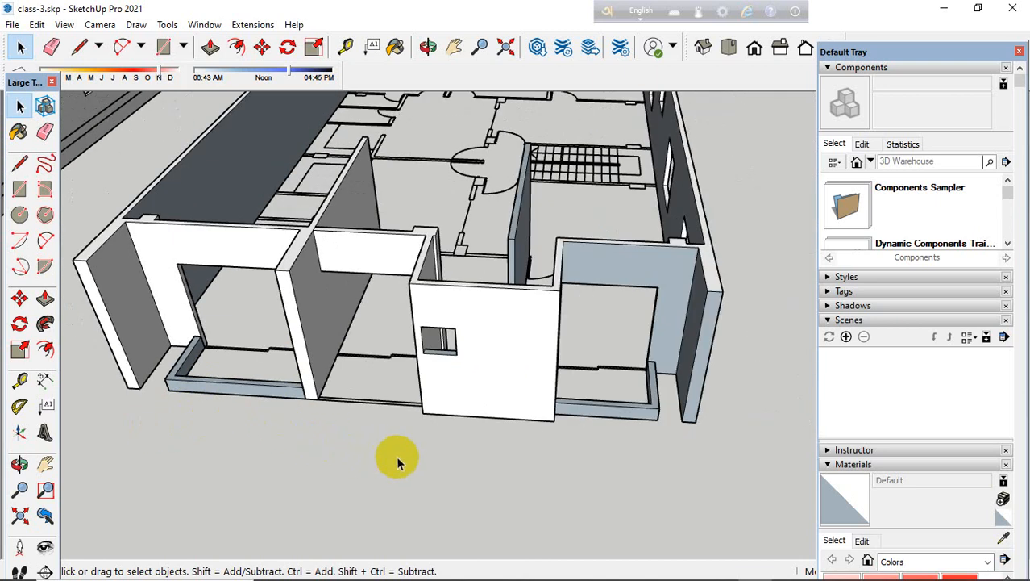
scroll(396, 456, "up", 5)
middle_click_drag(208, 412, 287, 408)
scroll(290, 413, "down", 3)
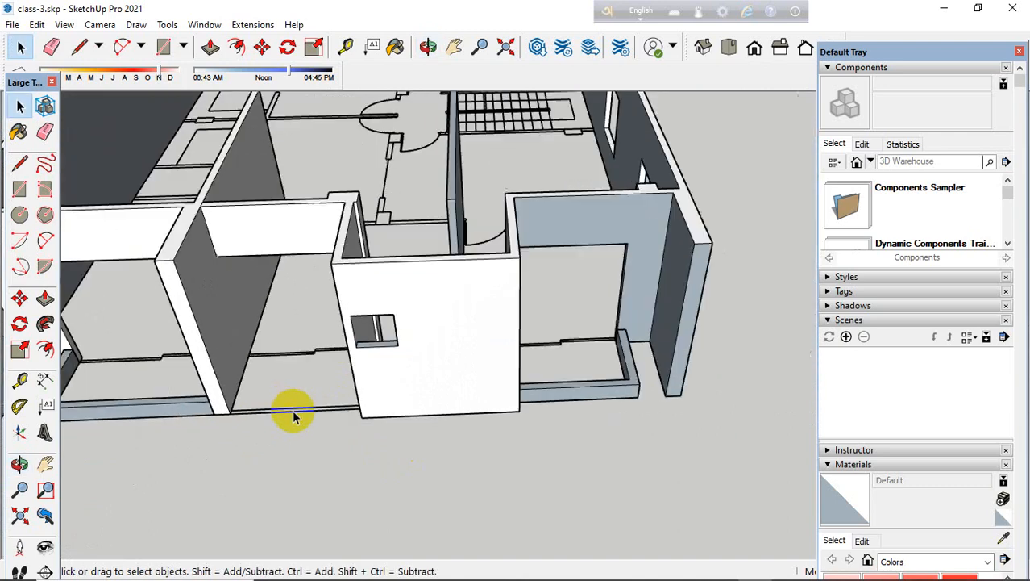
scroll(293, 415, "down", 1)
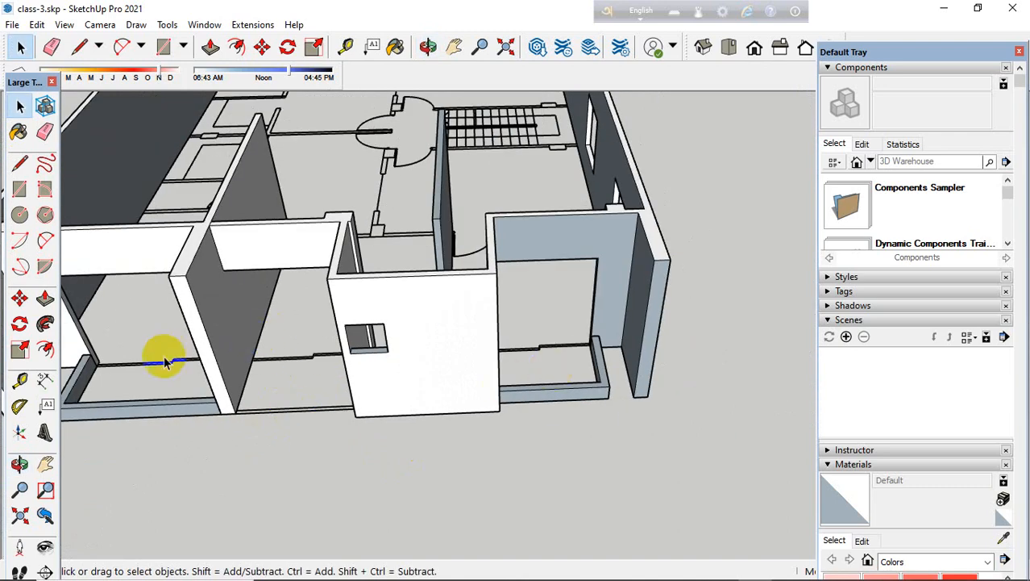
middle_click_drag(208, 475, 495, 412)
scroll(375, 429, "down", 3)
scroll(293, 425, "up", 2)
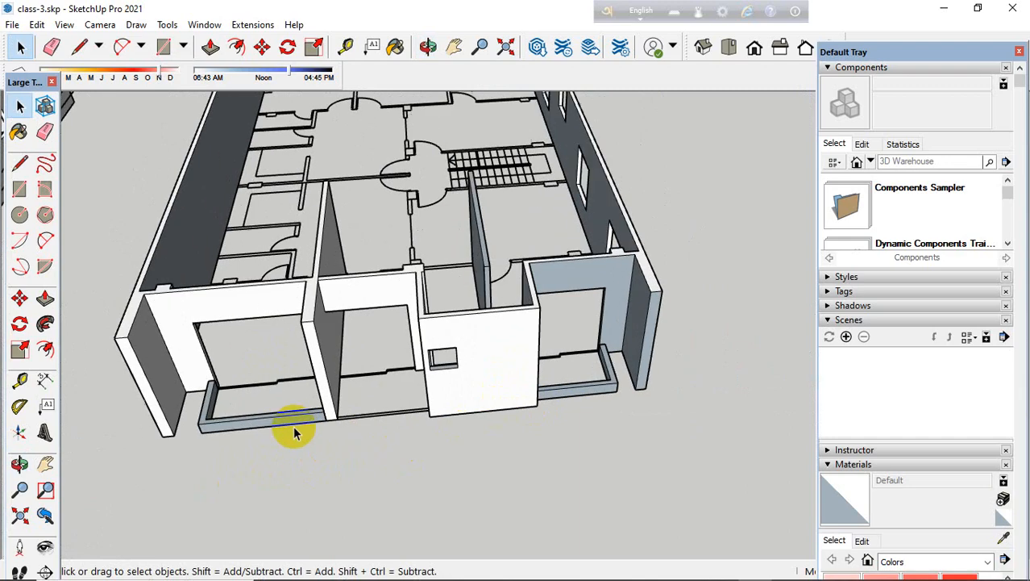
Step: Draw a line along the outer edge of the open middle bay, from the dividing wall to the projecting wall
left_click(21, 166)
scroll(354, 419, "up", 5)
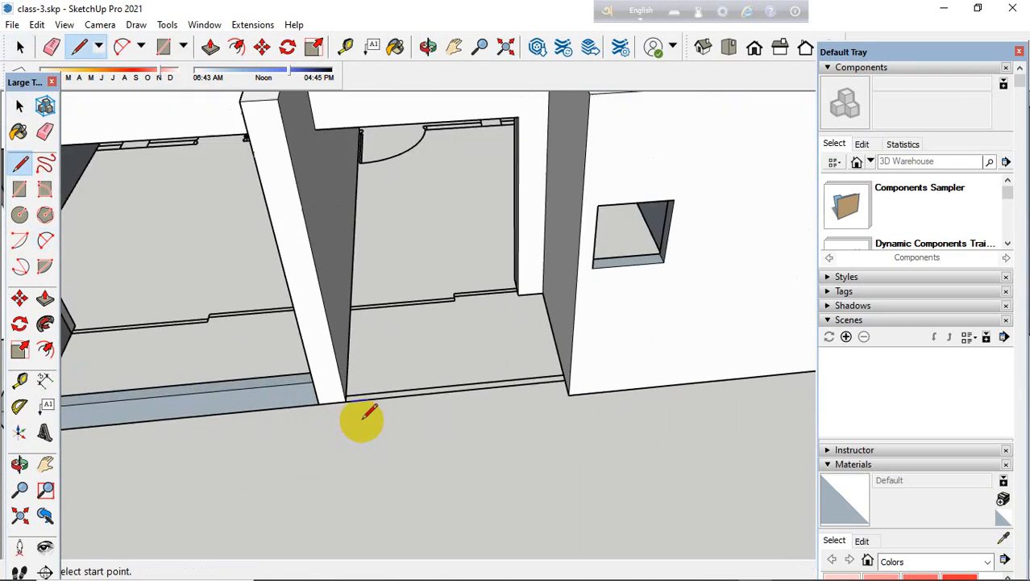
left_click(331, 387)
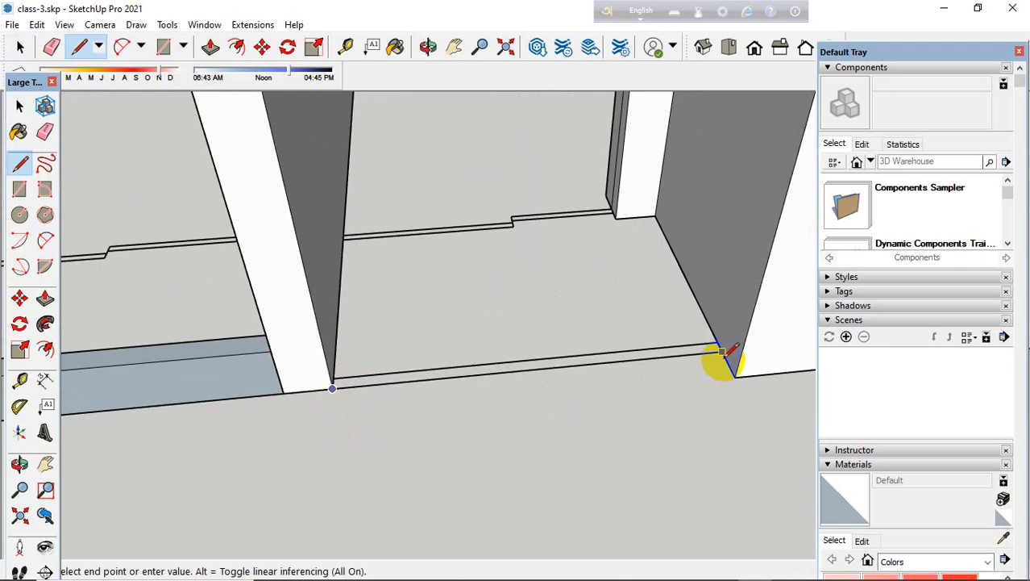
left_click(721, 351)
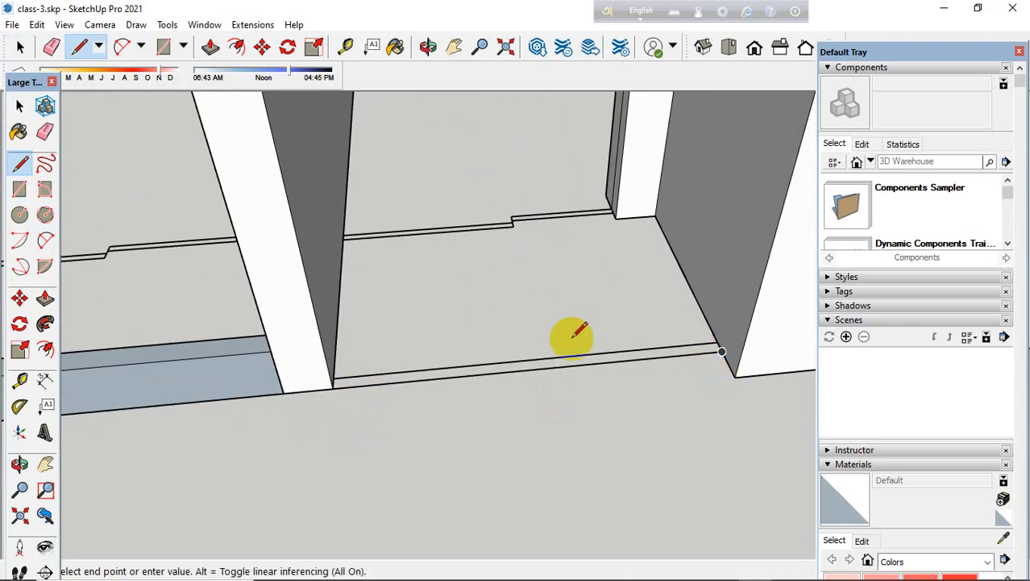
left_click(20, 106)
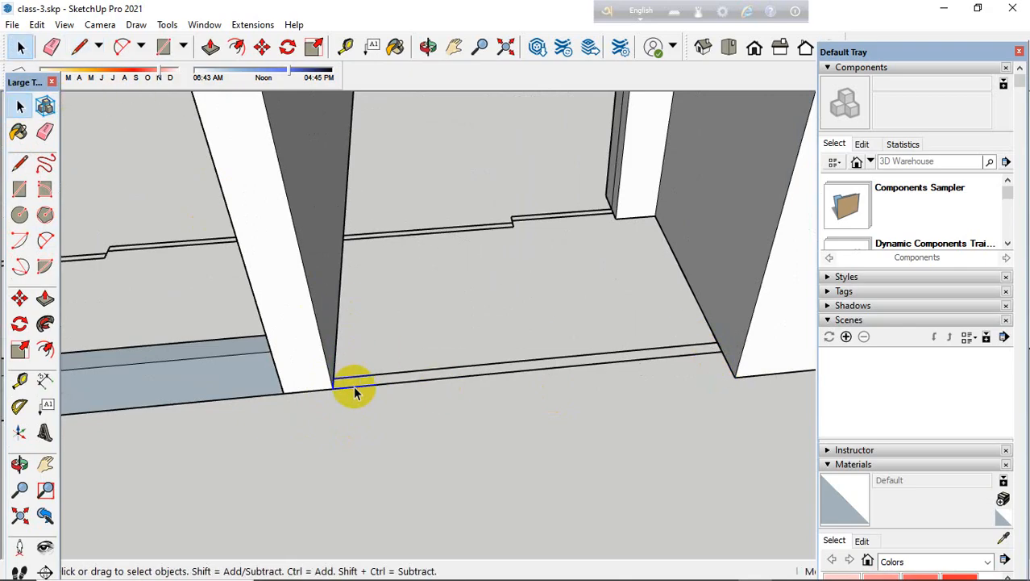
Step: Copy the new line inward along the dividing wall, just past the inner line of the floor plan
scroll(397, 358, "up", 2)
left_click(393, 391)
scroll(393, 370, "up", 1)
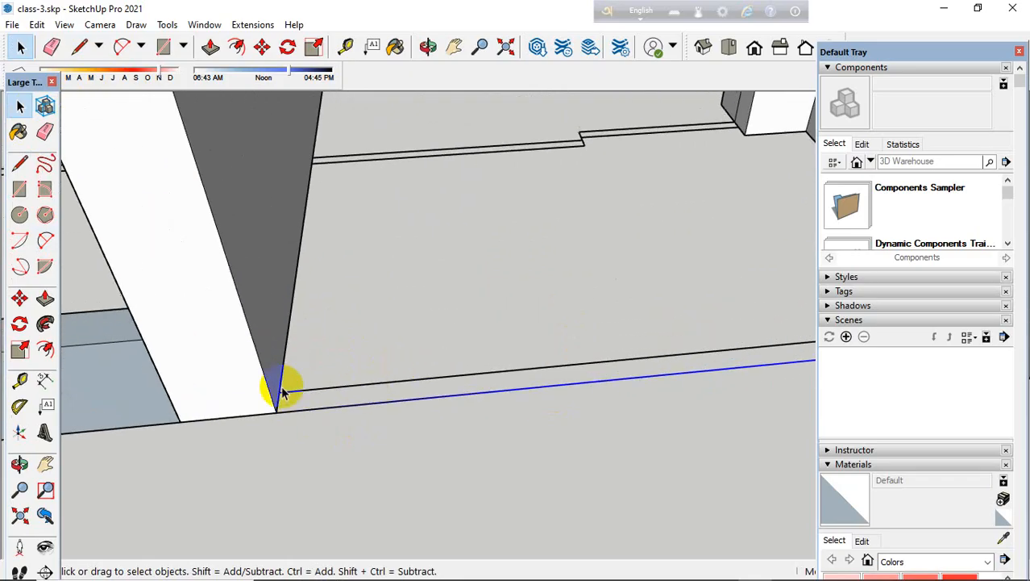
left_click(20, 298)
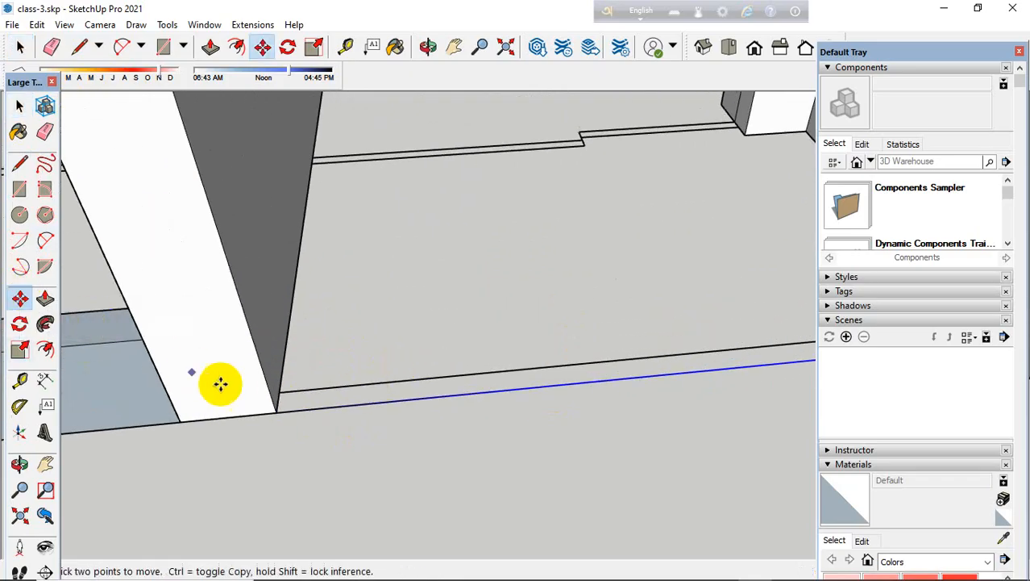
left_click(280, 412)
key("ctrl")
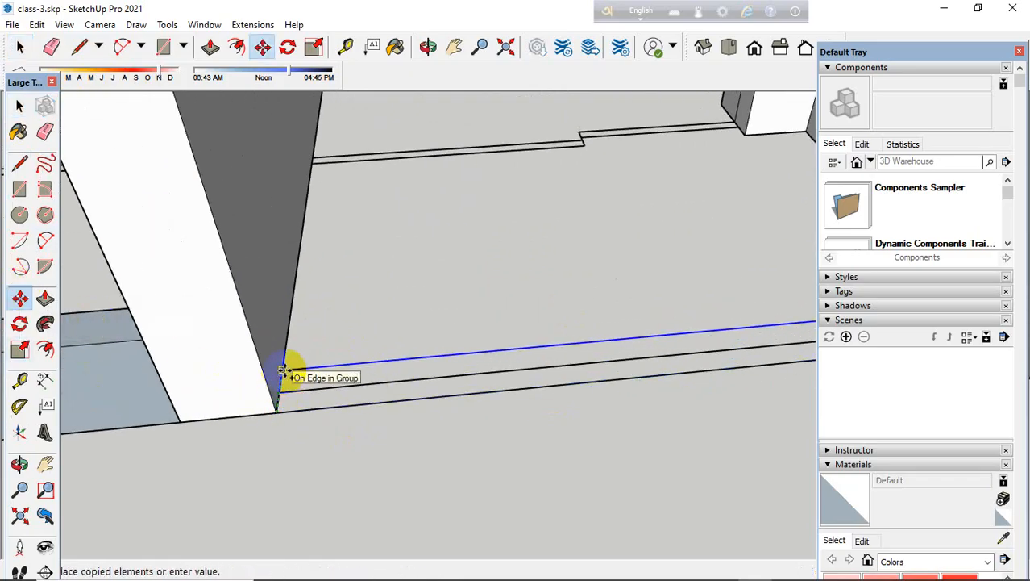
left_click(280, 377)
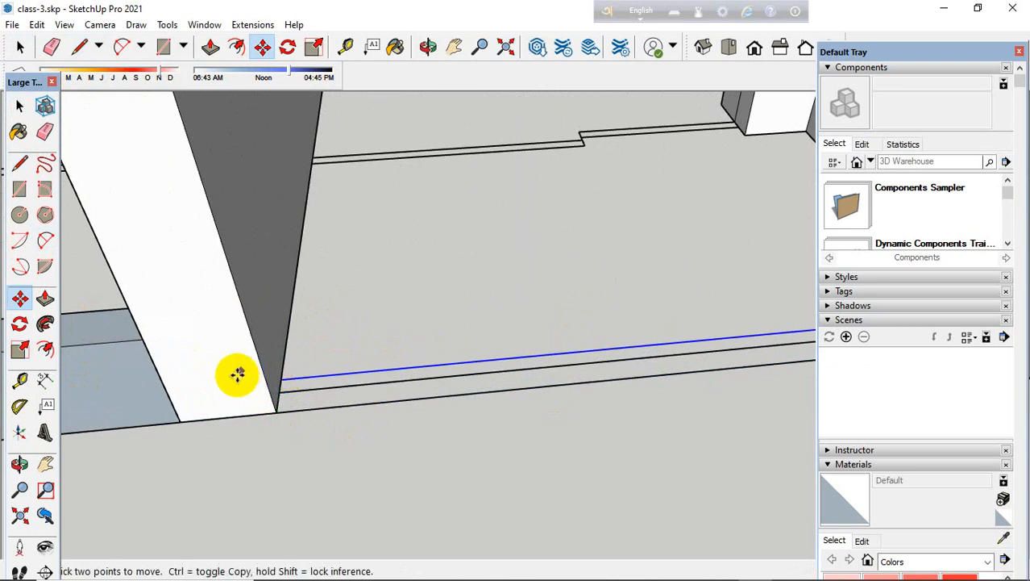
Step: Draw a narrow rectangle across the middle bay, from the dividing wall's outer corner to the far end of the copied line
left_click(21, 192)
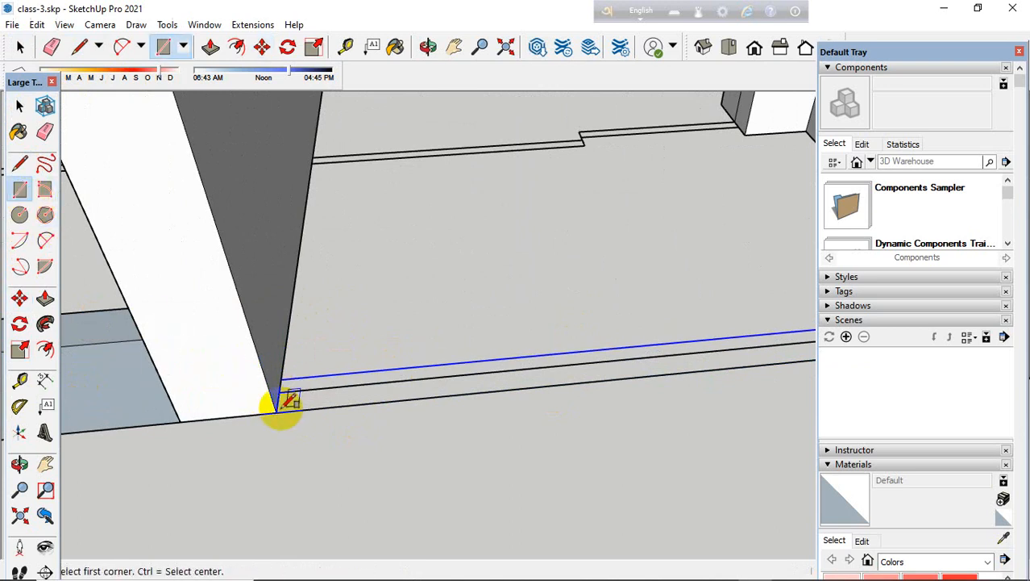
scroll(121, 516, "down", 4)
scroll(461, 442, "up", 2)
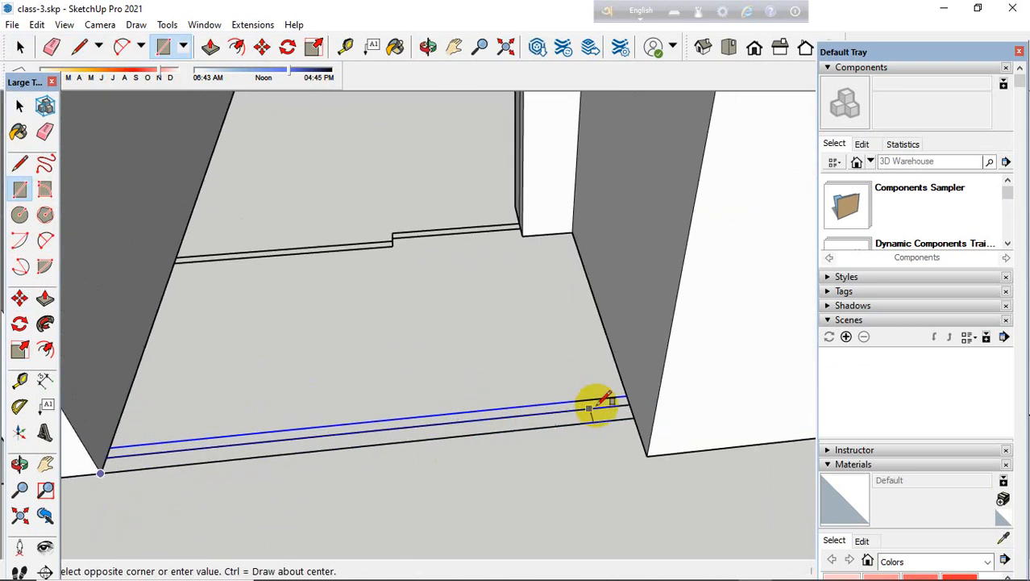
left_click(628, 394)
scroll(296, 312, "down", 2)
left_click(20, 105)
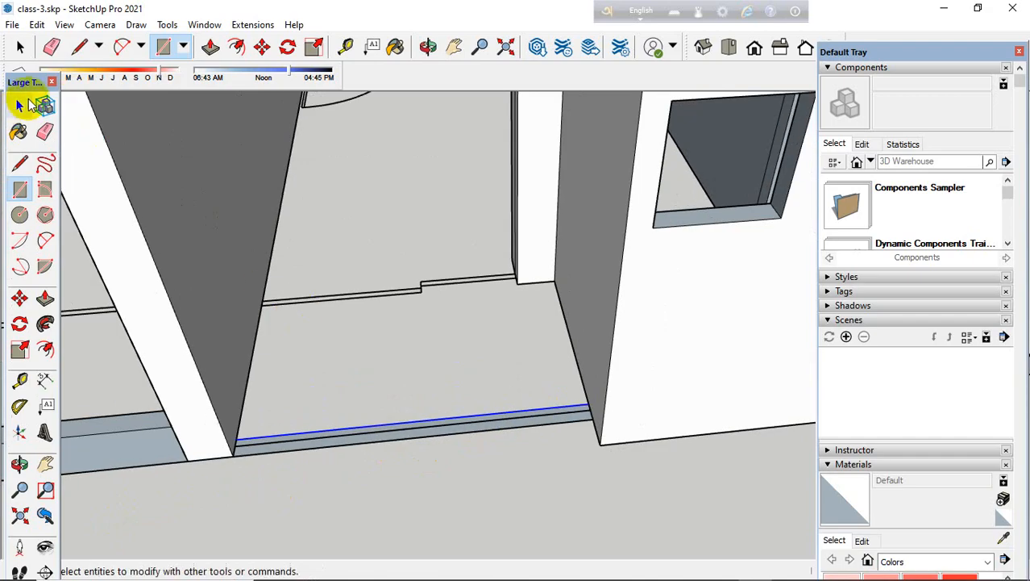
right_click(278, 449)
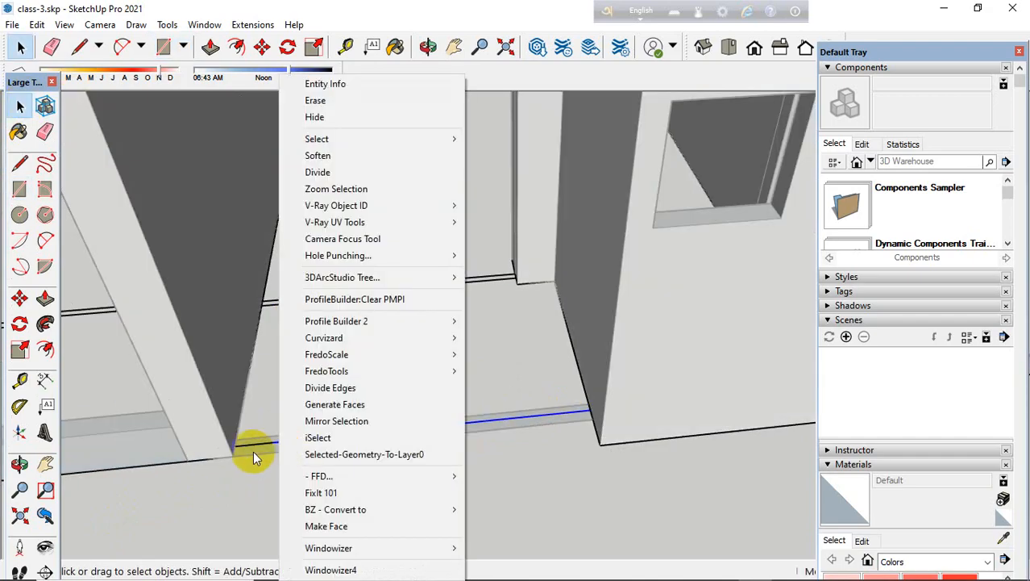
left_click(273, 490)
scroll(278, 449, "up", 2)
left_click(279, 450)
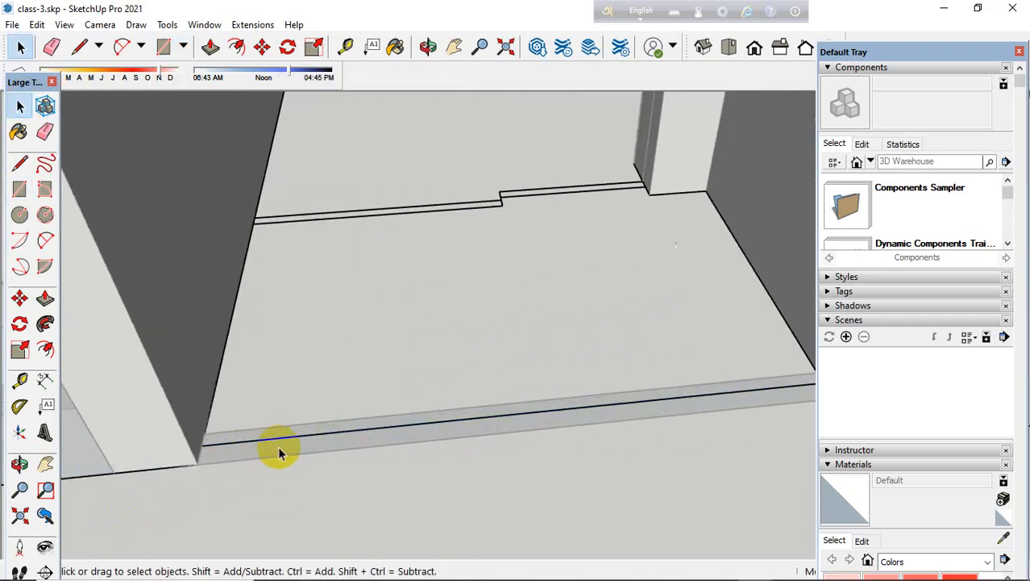
middle_click_drag(278, 448, 464, 475)
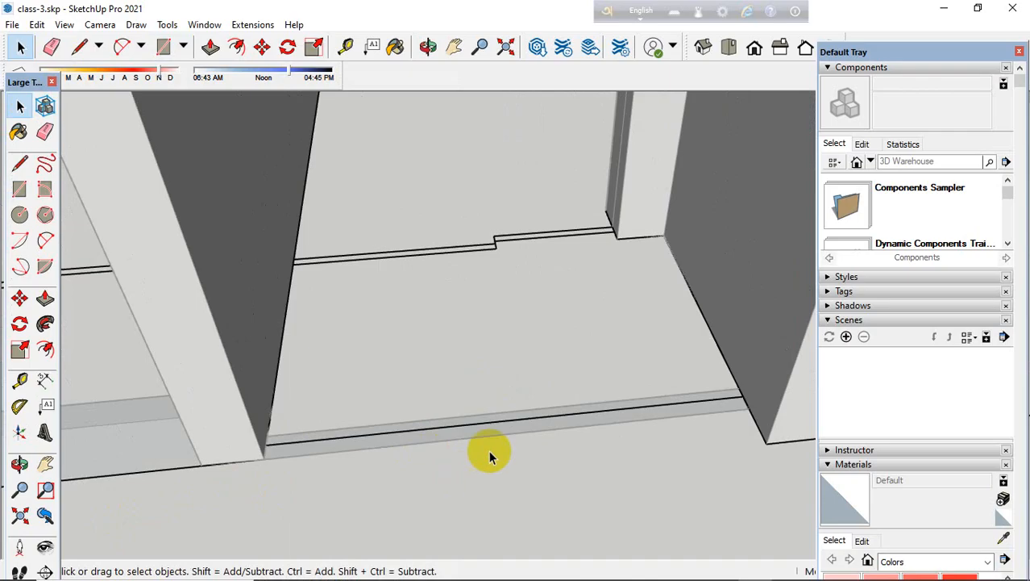
scroll(561, 355, "down", 4)
scroll(515, 389, "up", 4)
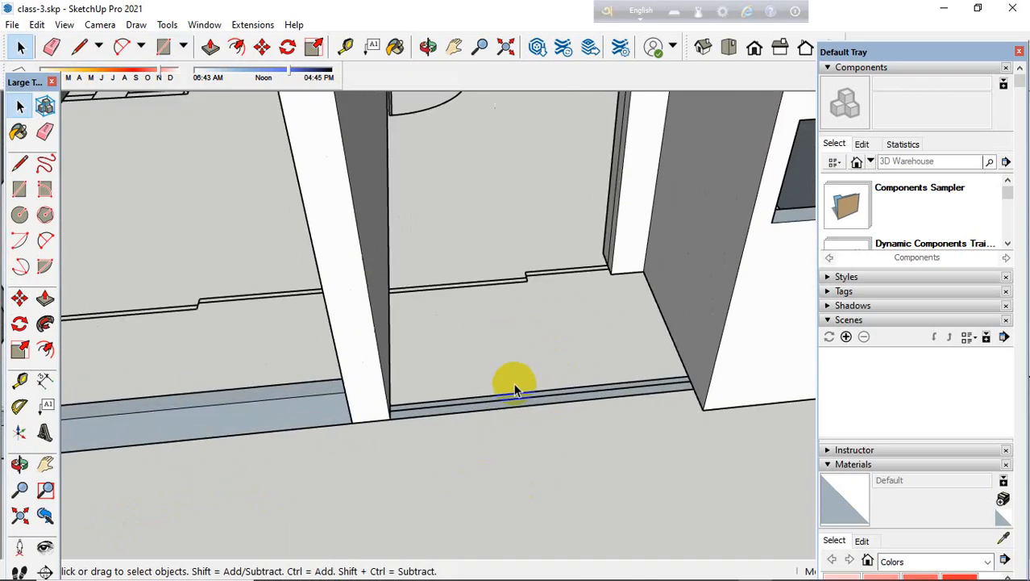
Step: Make a group from the narrow strip face and its edges across the middle bay
scroll(494, 419, "up", 4)
left_click(494, 425)
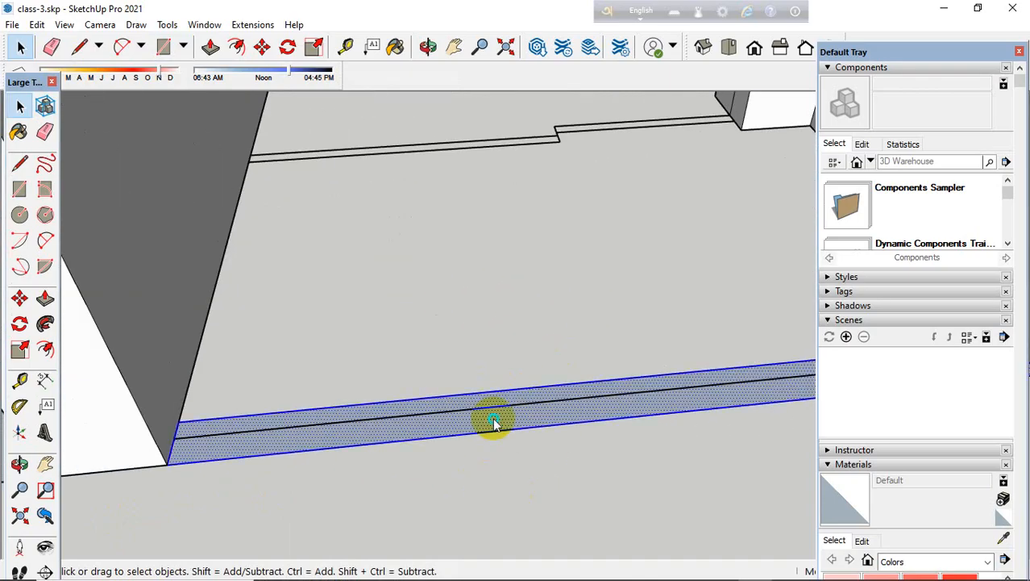
right_click(493, 425)
left_click(538, 158)
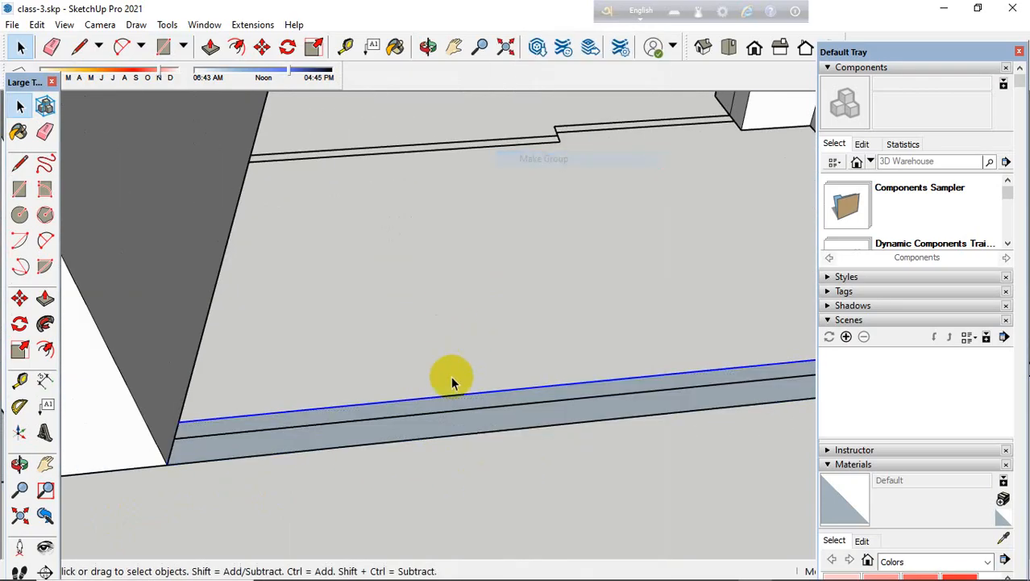
Step: Open the strip group, Push/Pull its face up into a low parapet across the middle bay, and close the group
double_click(440, 429)
left_click(45, 299)
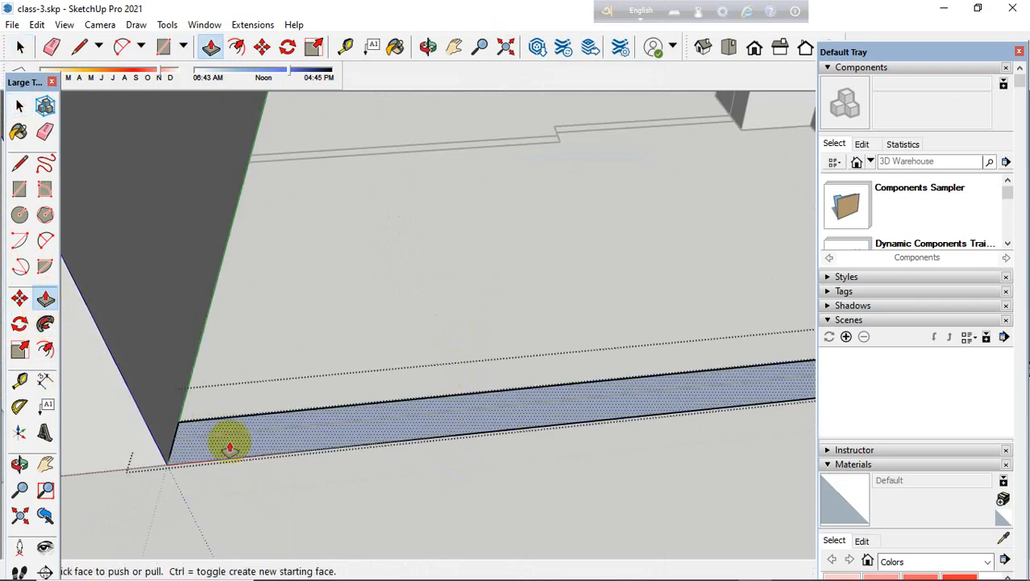
left_click(230, 446)
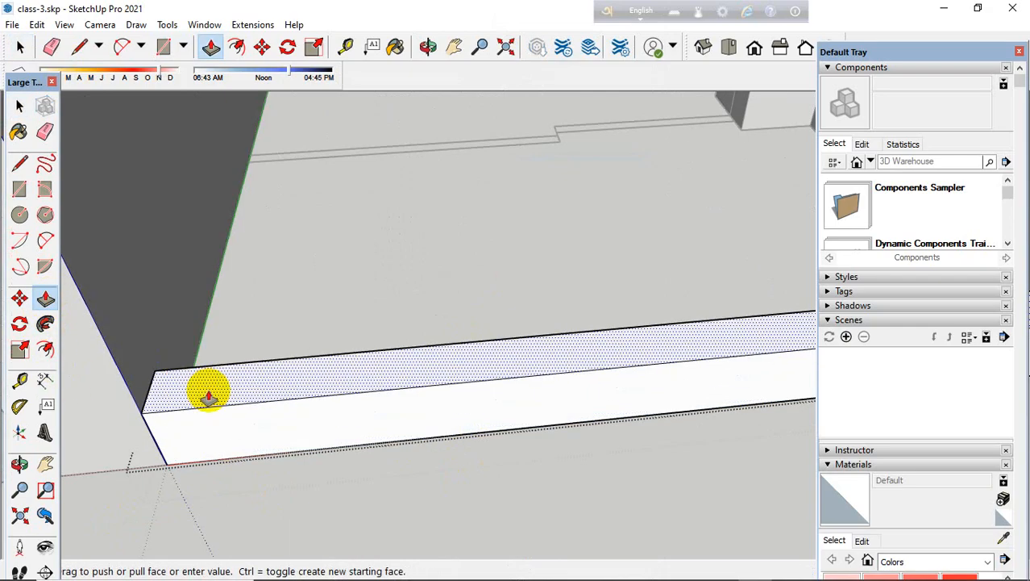
left_click(395, 346)
scroll(564, 287, "down", 4)
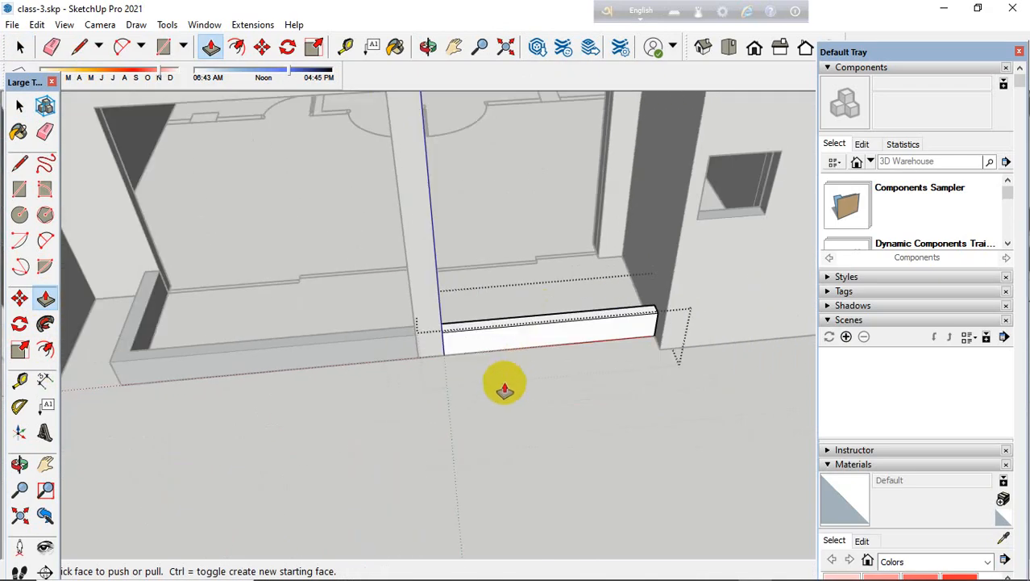
middle_click_drag(504, 390, 165, 350)
left_click(20, 106)
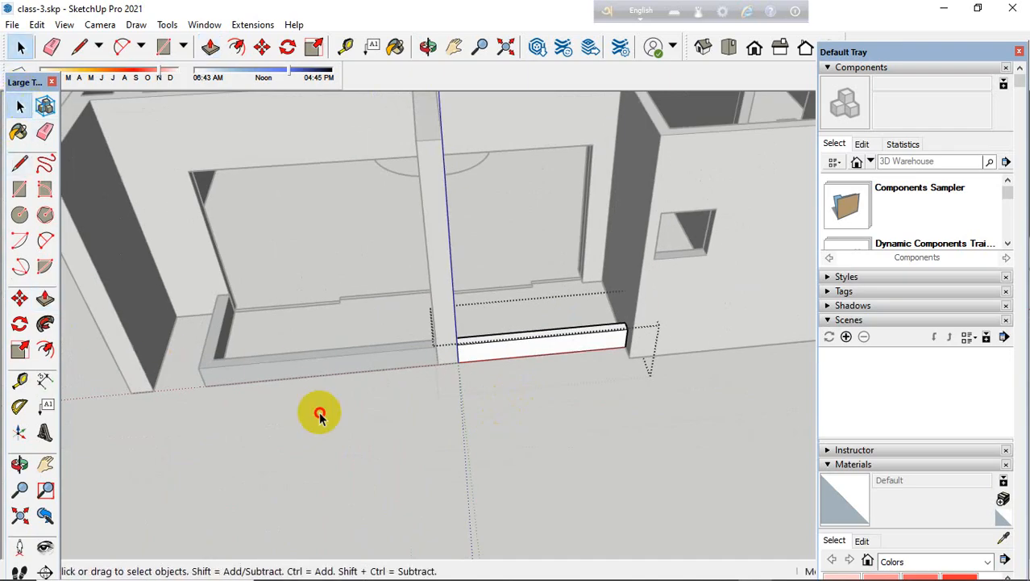
Step: Draw a rectangle over the second building's wall tops, from a front outer corner to the diagonally opposite rear corner
scroll(320, 415, "down", 5)
middle_click_drag(599, 471, 580, 422)
scroll(580, 421, "down", 3)
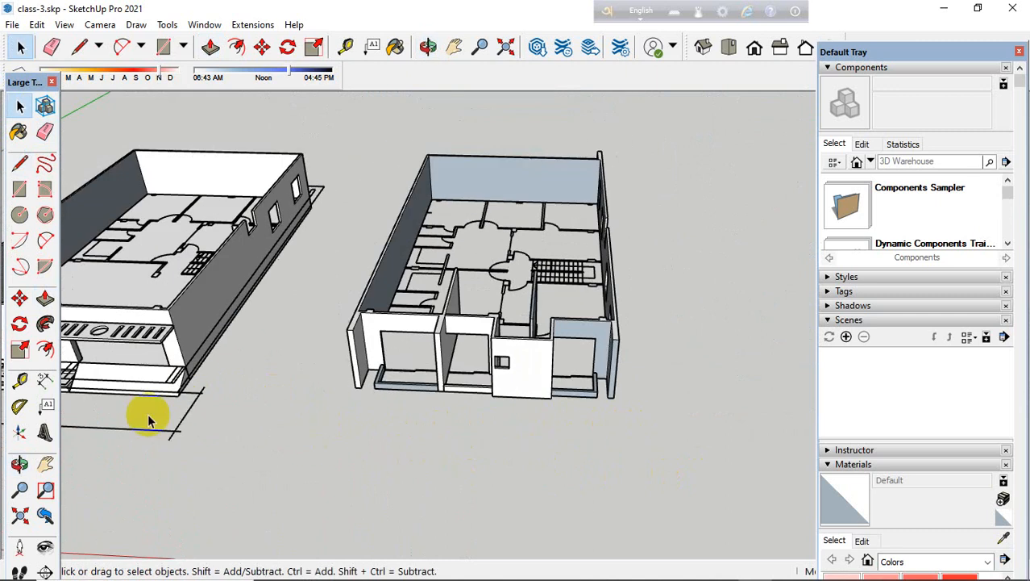
left_click(20, 191)
scroll(348, 329, "up", 2)
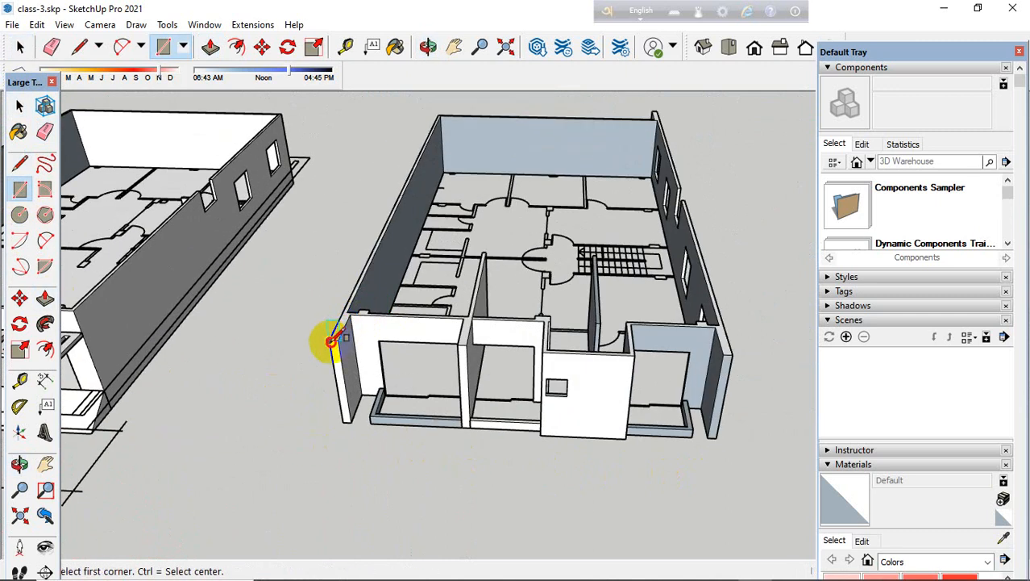
left_click(330, 342)
scroll(533, 166, "up", 6)
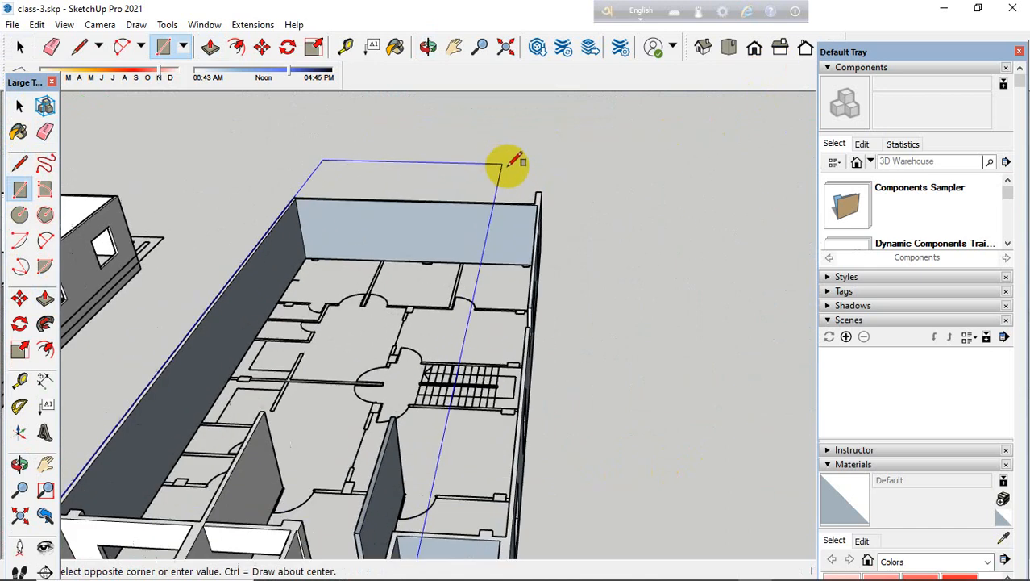
scroll(528, 171, "up", 3)
left_click(548, 194)
scroll(608, 194, "down", 2)
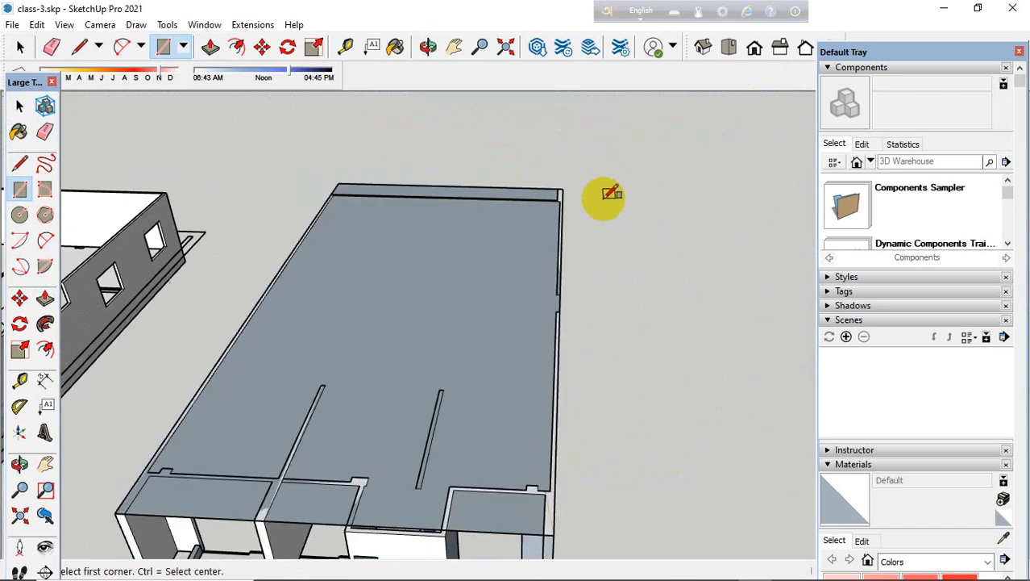
scroll(609, 194, "down", 3)
Step: Make a group from the roof rectangle's face and edges on the second building
left_click(19, 106)
left_click(508, 289)
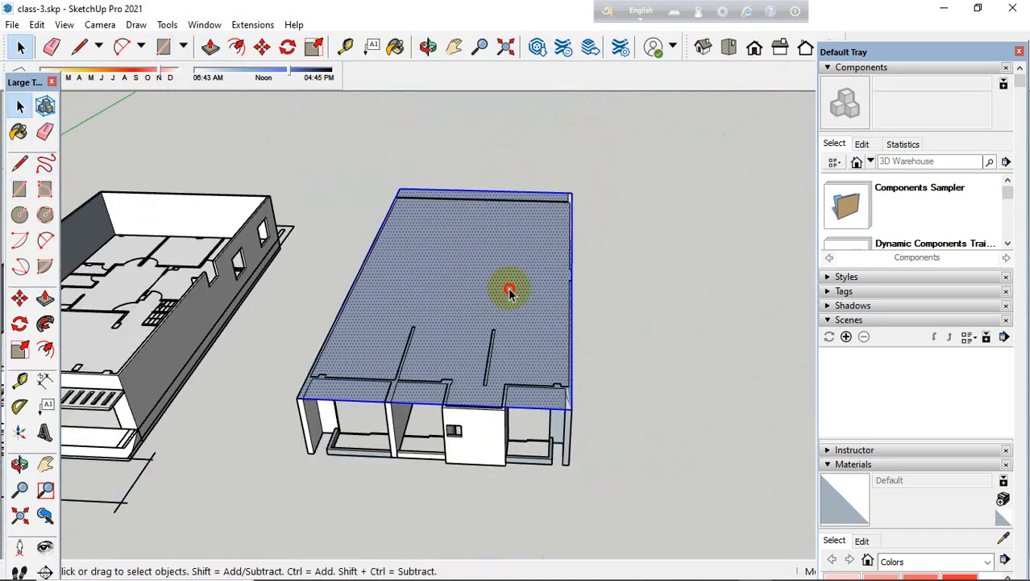
right_click(509, 290)
left_click(555, 157)
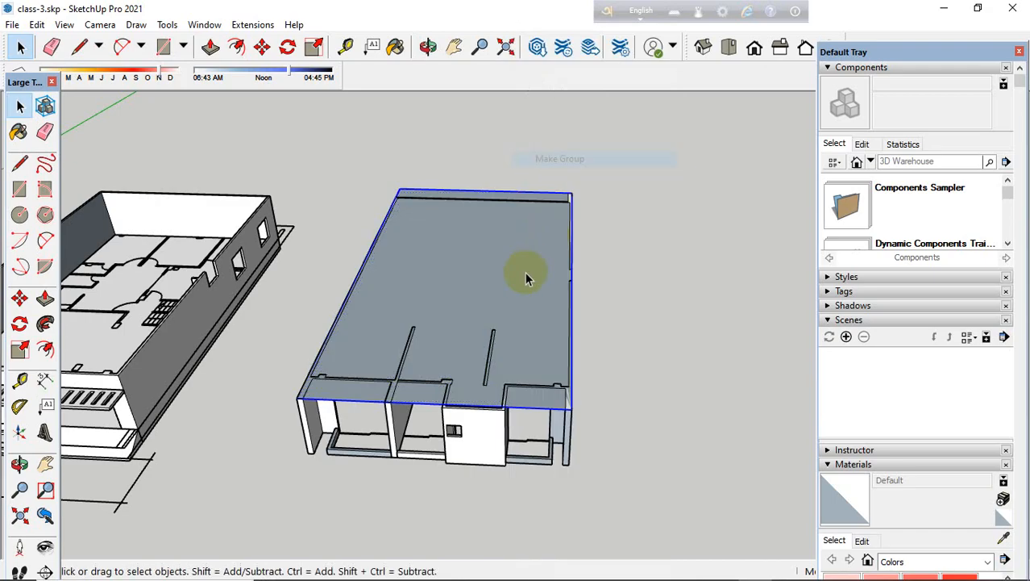
Step: Open the roof group on the second building, Push/Pull its face up into a thin slab, and close the group
double_click(526, 275)
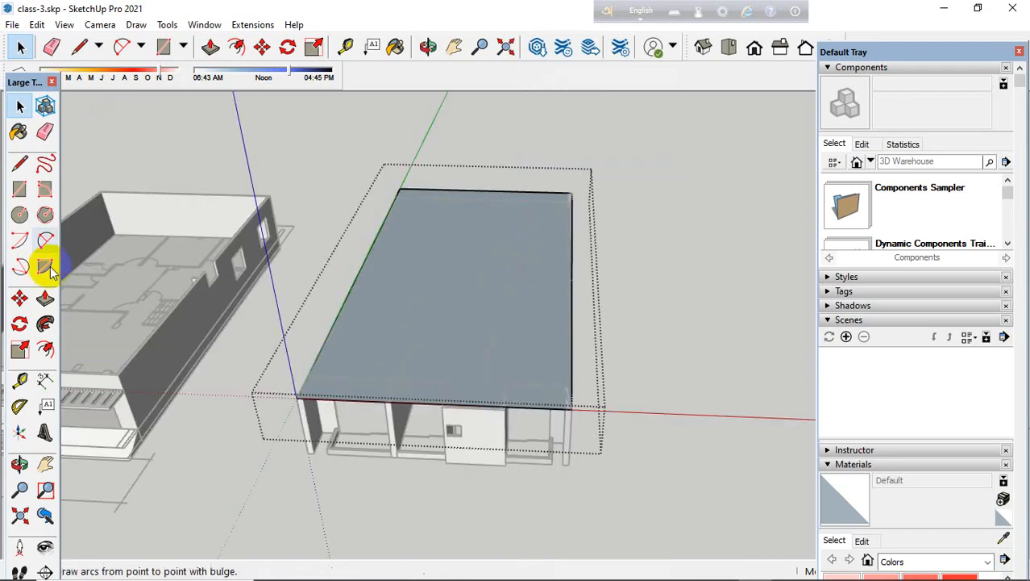
left_click(43, 297)
left_click(472, 299)
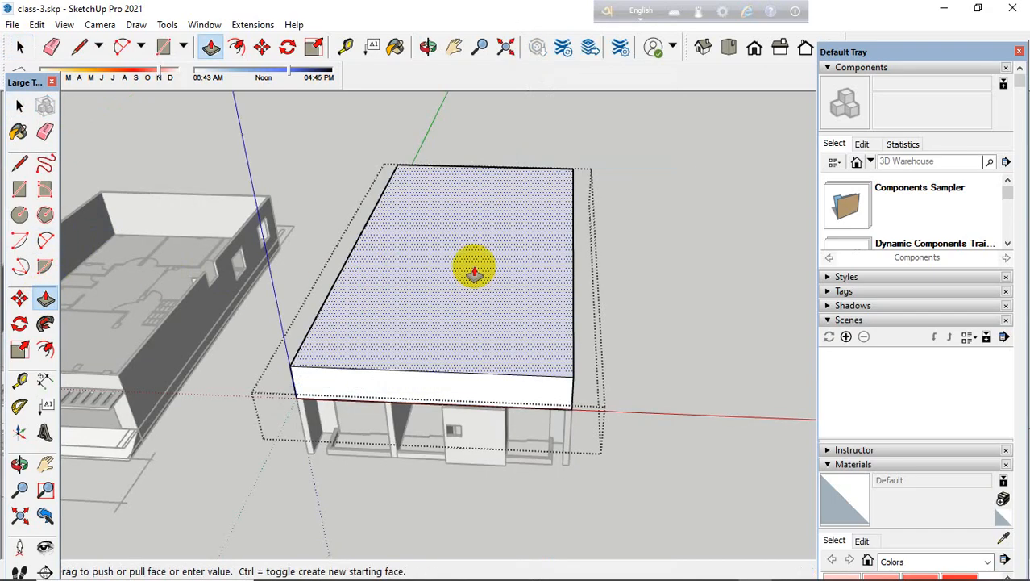
key("Escape")
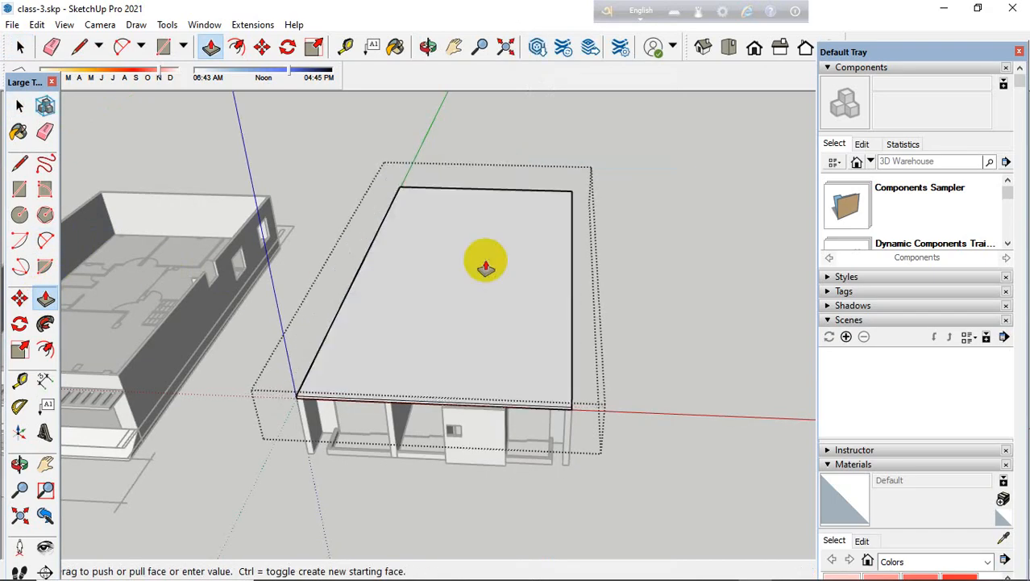
left_click(19, 106)
Step: Examine both buildings from several sides, including the second building's interior beneath its roof slab
scroll(322, 159, "down", 10)
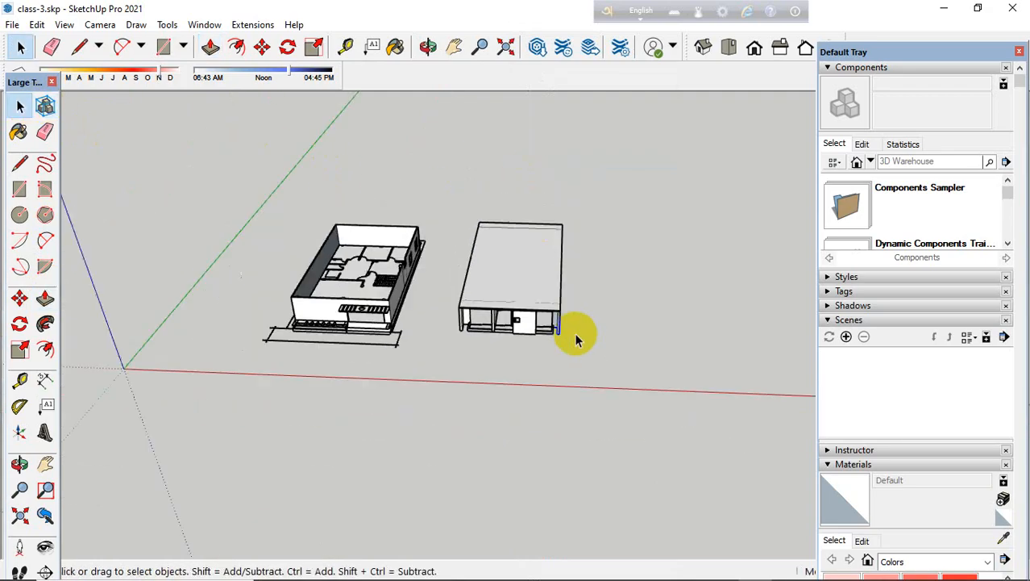
middle_click_drag(409, 352, 432, 292)
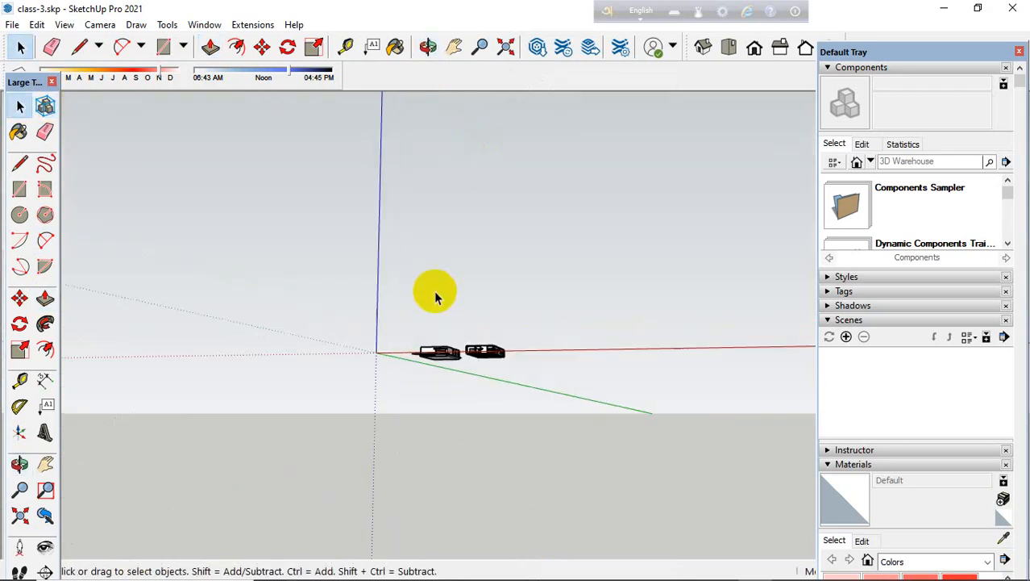
scroll(460, 334, "up", 6)
scroll(545, 331, "up", 10)
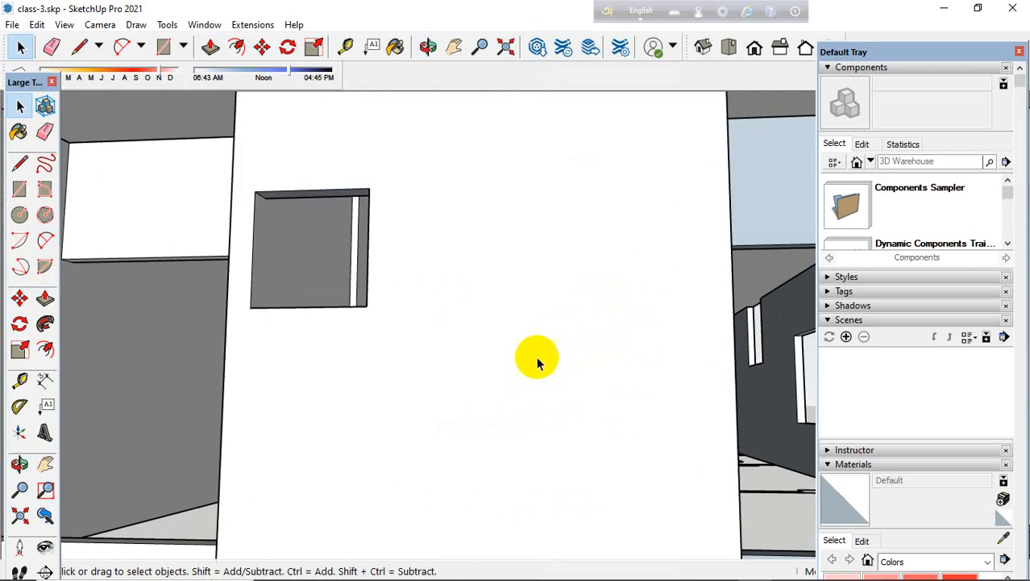
middle_click_drag(536, 356, 780, 374)
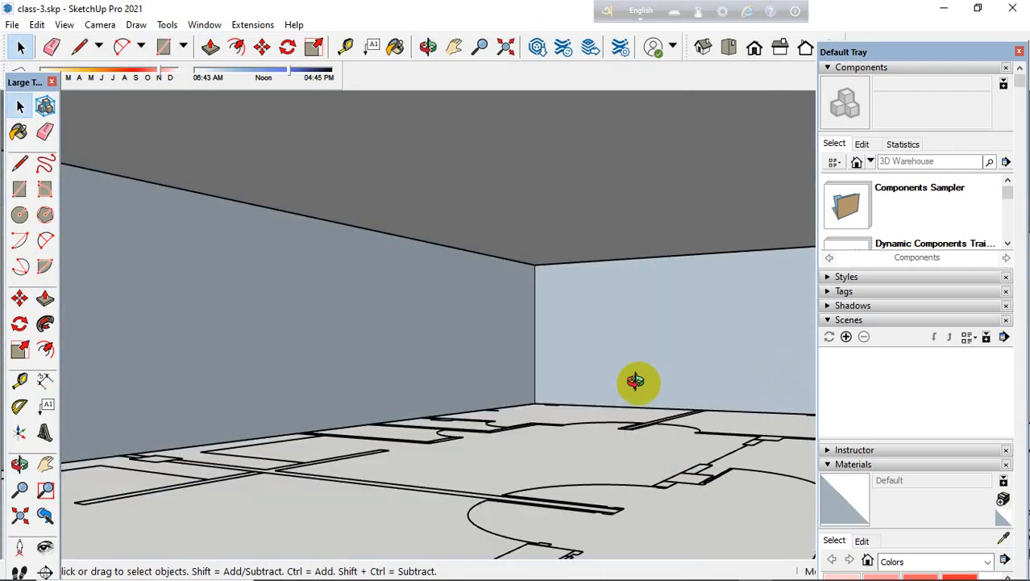
scroll(614, 428, "down", 15)
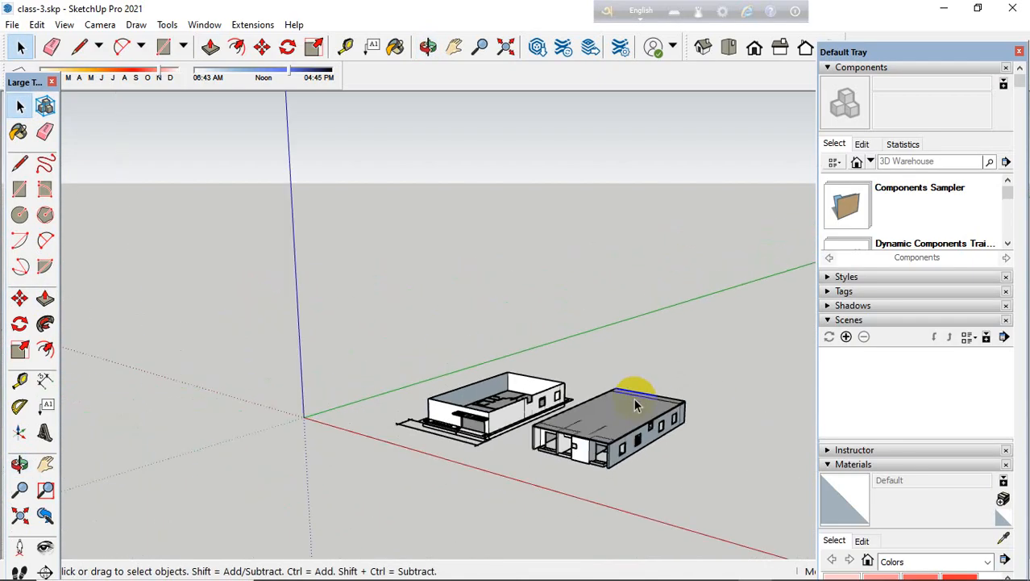
scroll(564, 425, "up", 4)
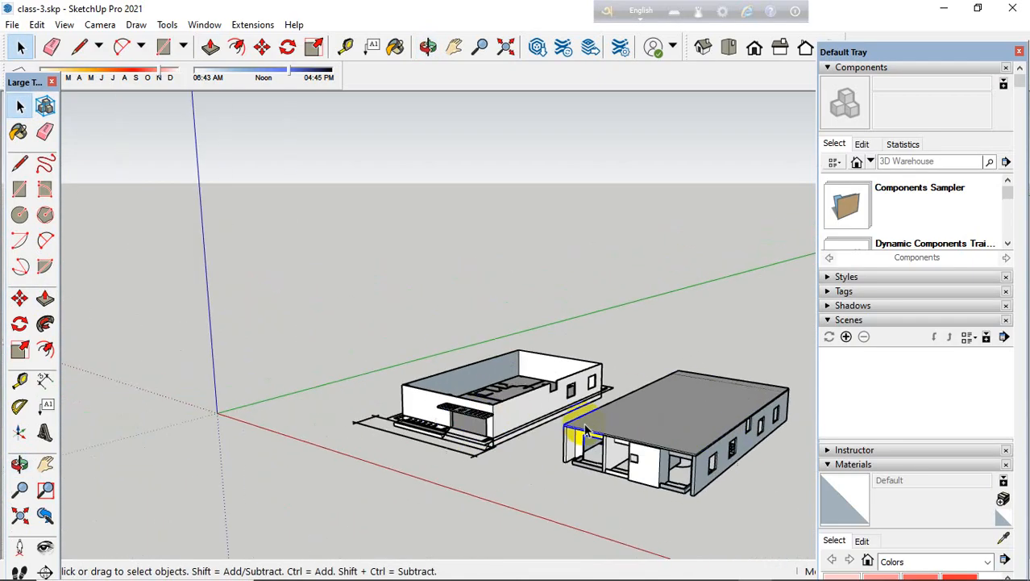
scroll(347, 188, "down", 1)
middle_click_drag(565, 388, 616, 379)
scroll(617, 392, "up", 4)
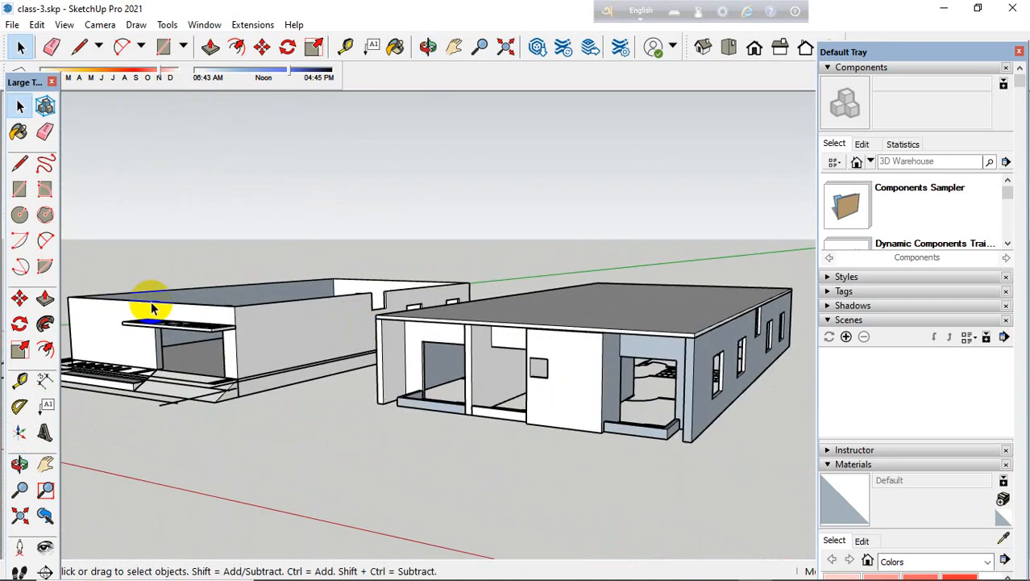
scroll(277, 284, "down", 3)
middle_click_drag(252, 302, 308, 306)
scroll(437, 292, "down", 2)
scroll(217, 304, "up", 4)
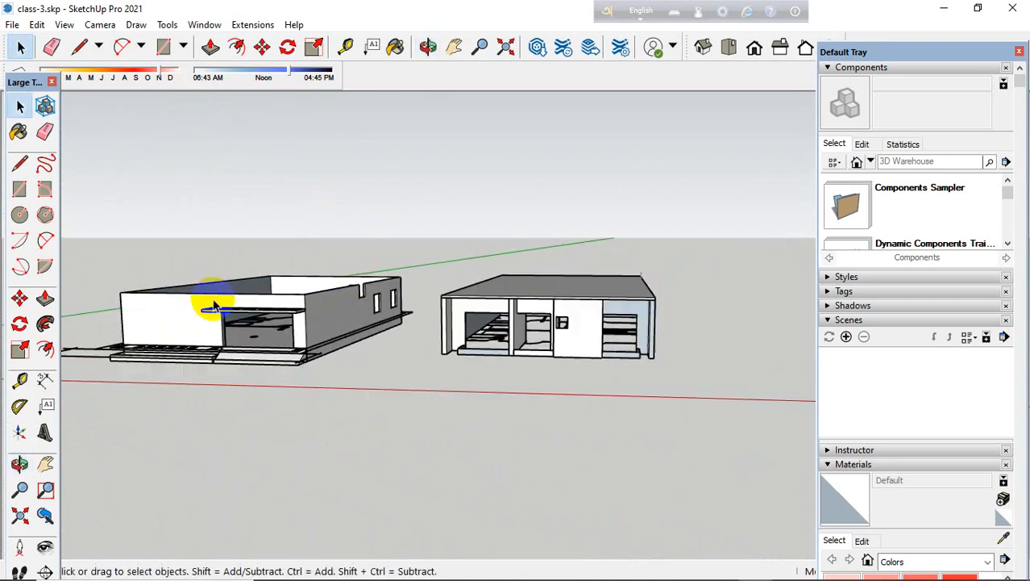
Step: Add a scene from a low front-corner view of both buildings and move the floating tool palette clear of the scene tab
middle_click_drag(242, 294, 531, 350)
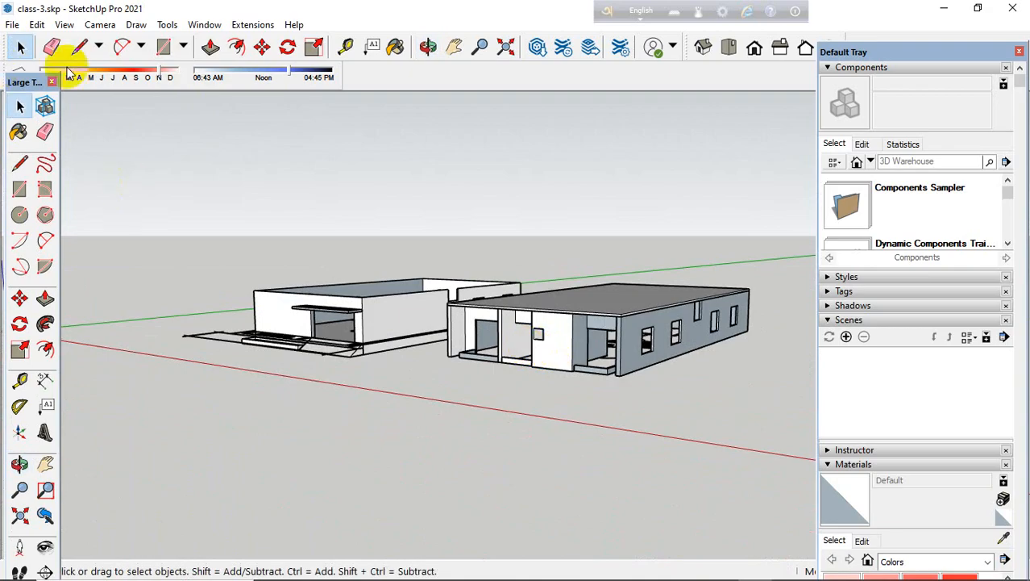
left_click(64, 25)
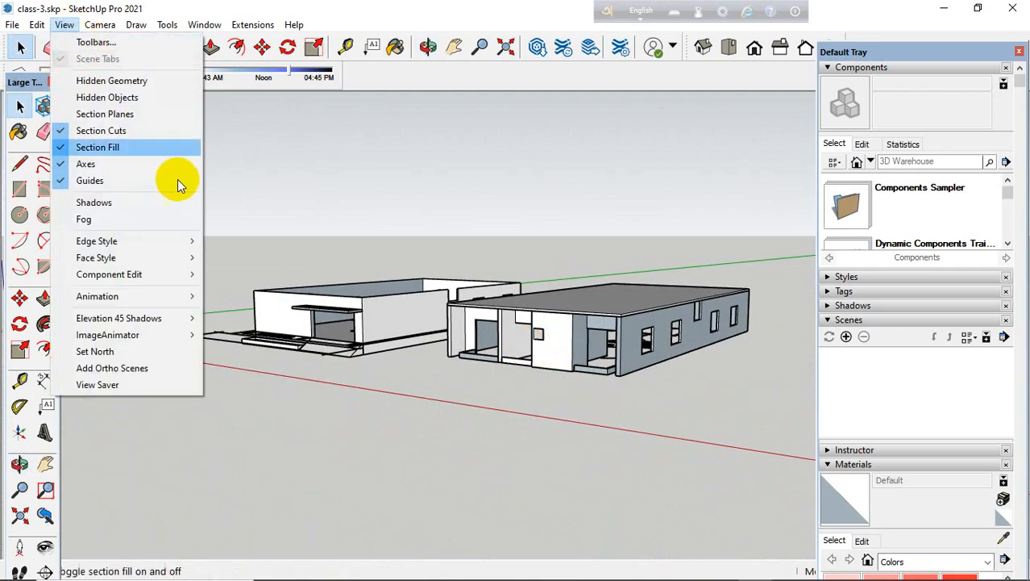
mouse_move(154, 300)
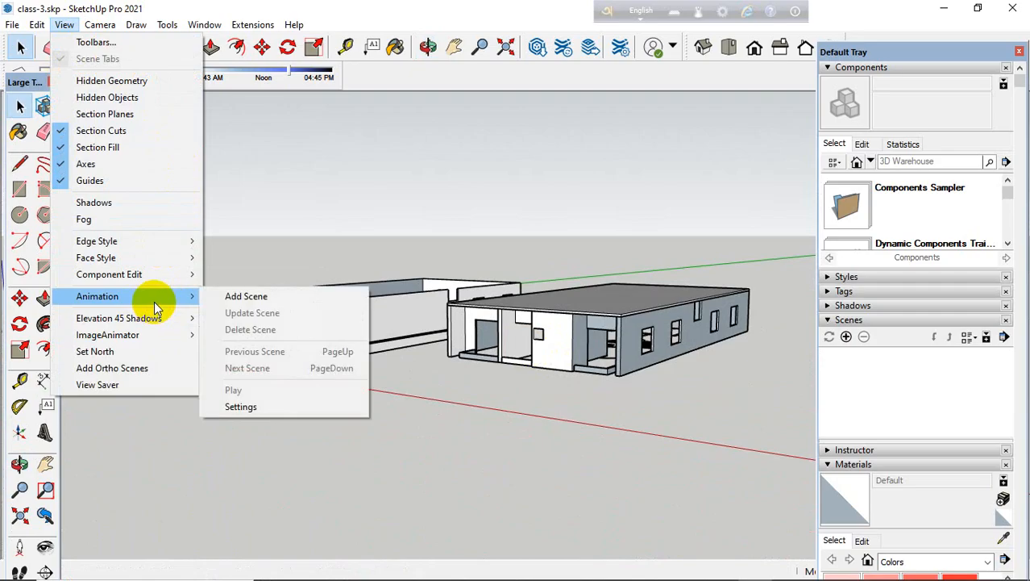
left_click(274, 298)
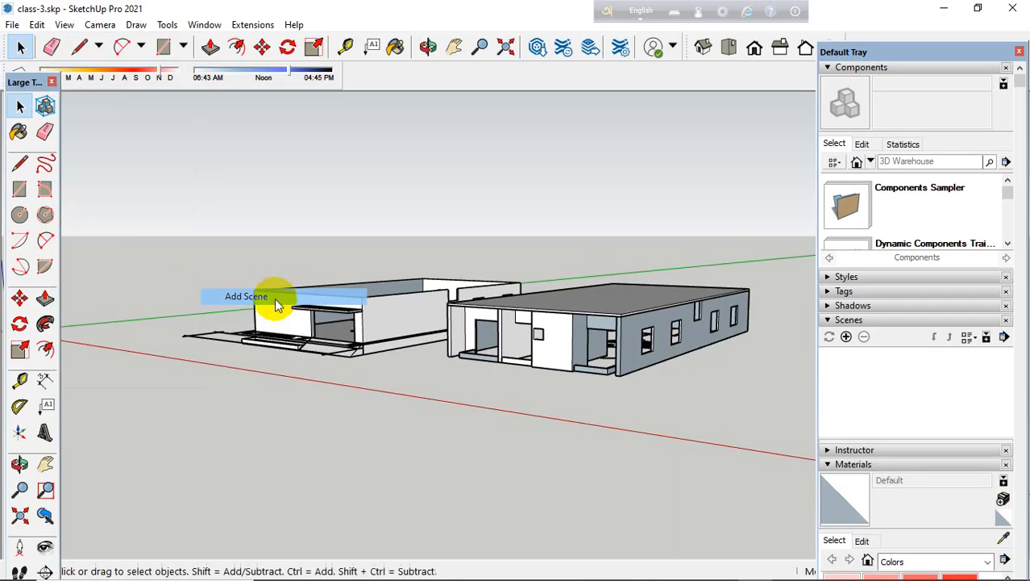
left_click_drag(36, 88, 28, 125)
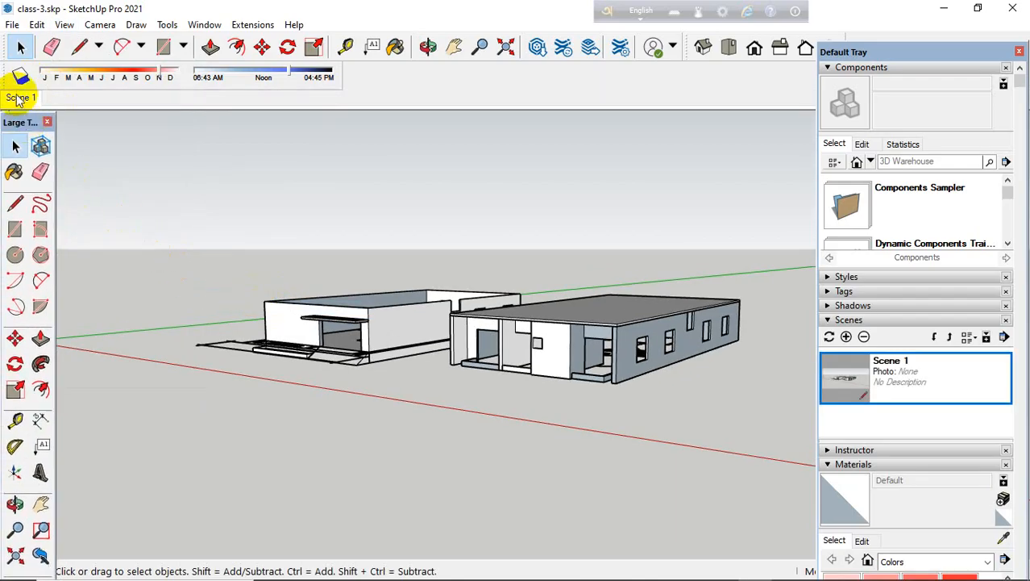
right_click(17, 98)
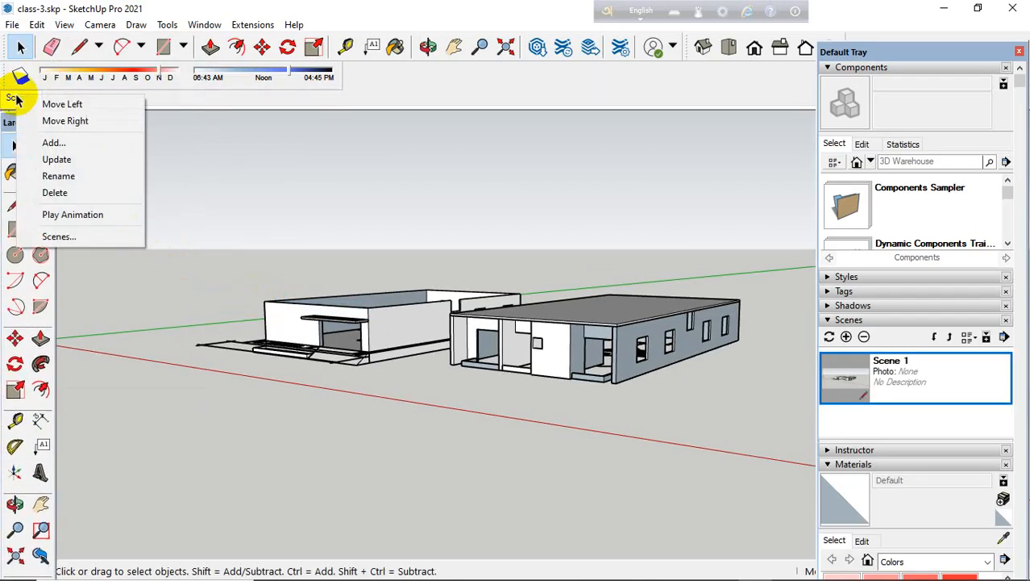
left_click(88, 176)
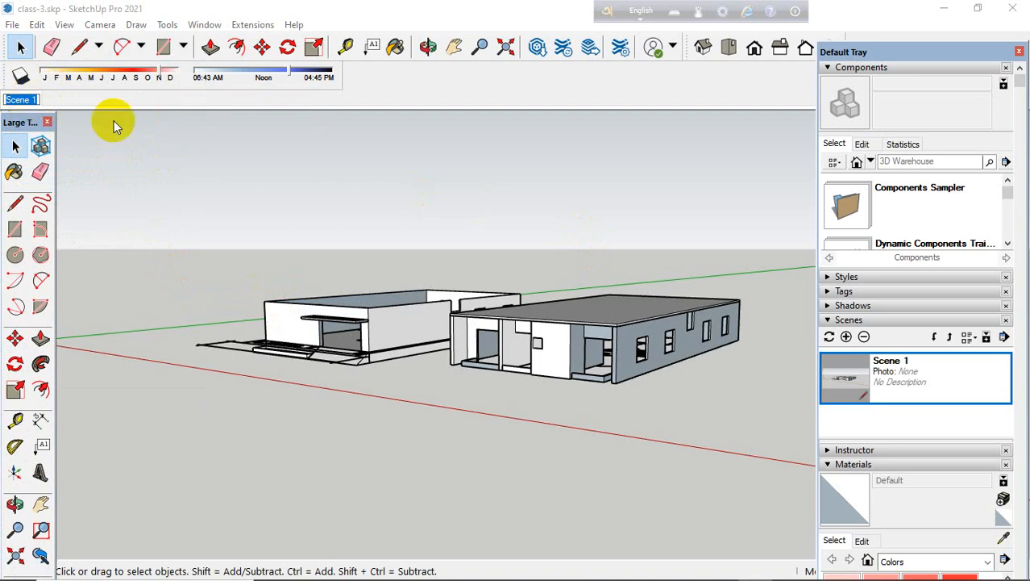
left_click(128, 143)
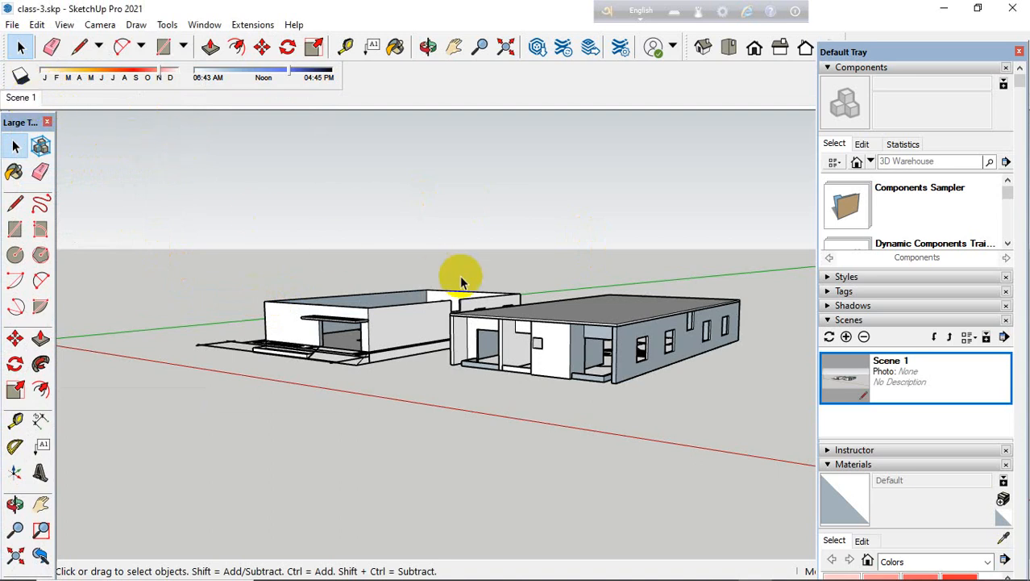
Step: Test Scene 1 by leaving its viewpoint for a distant one and recalling the saved view
scroll(565, 314, "down", 3)
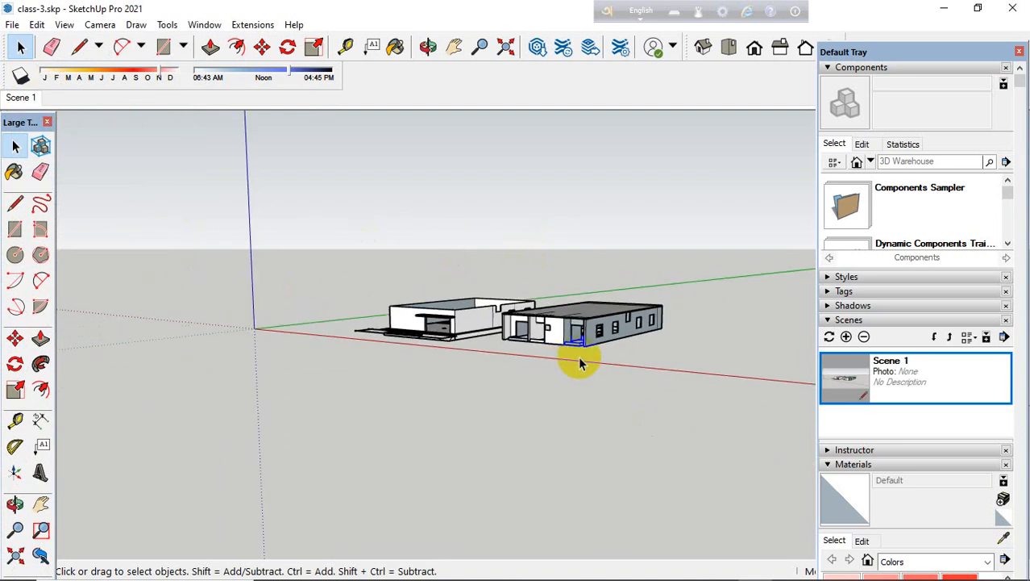
scroll(581, 365, "down", 2)
middle_click_drag(589, 368, 650, 85)
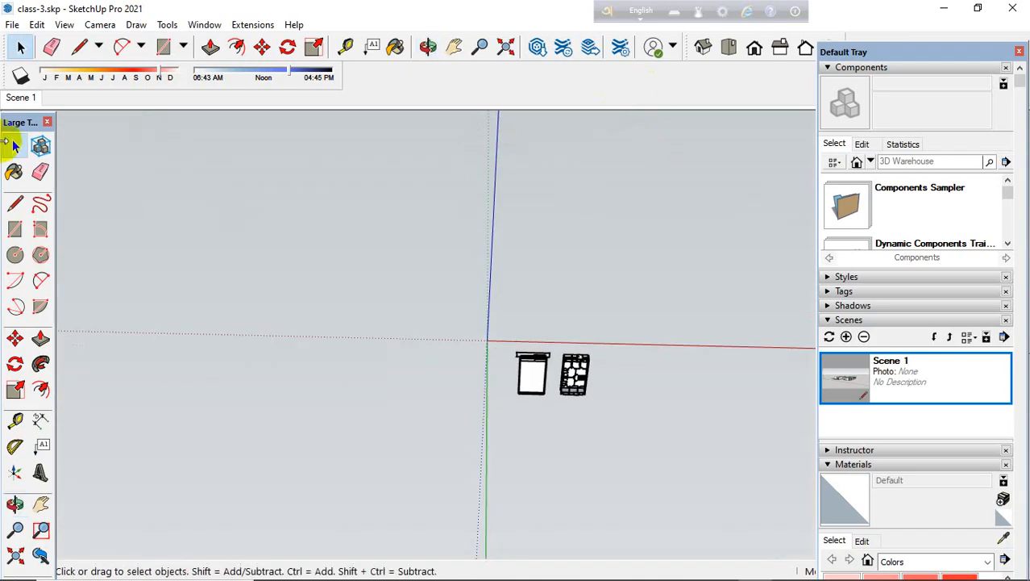
left_click(17, 97)
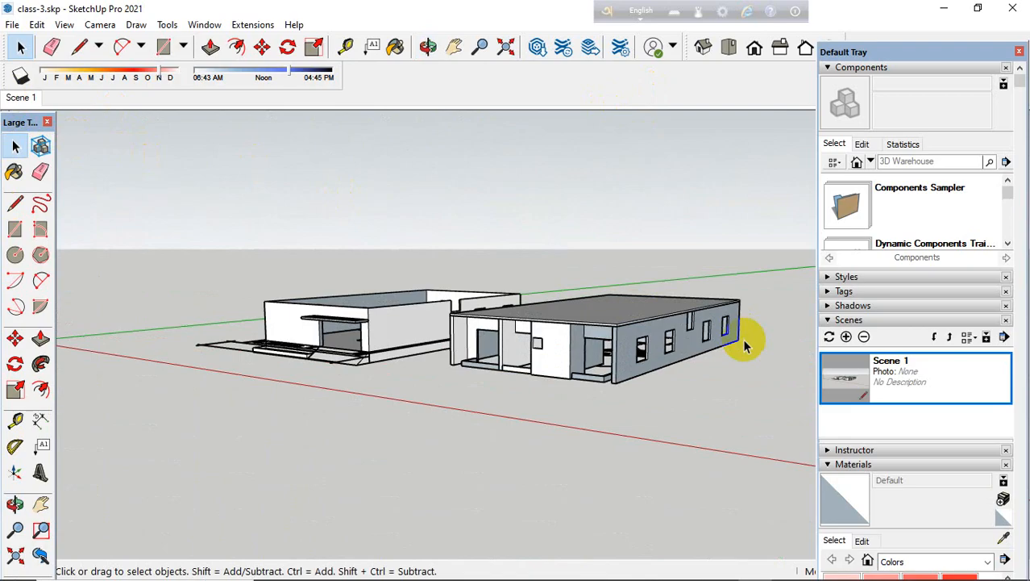
Step: Open the roof slab group and draw two lines across its front edge face, in line with both sides of the projecting wall panel
scroll(743, 335, "up", 3)
middle_click_drag(604, 345, 657, 443)
scroll(585, 395, "up", 3)
double_click(585, 397)
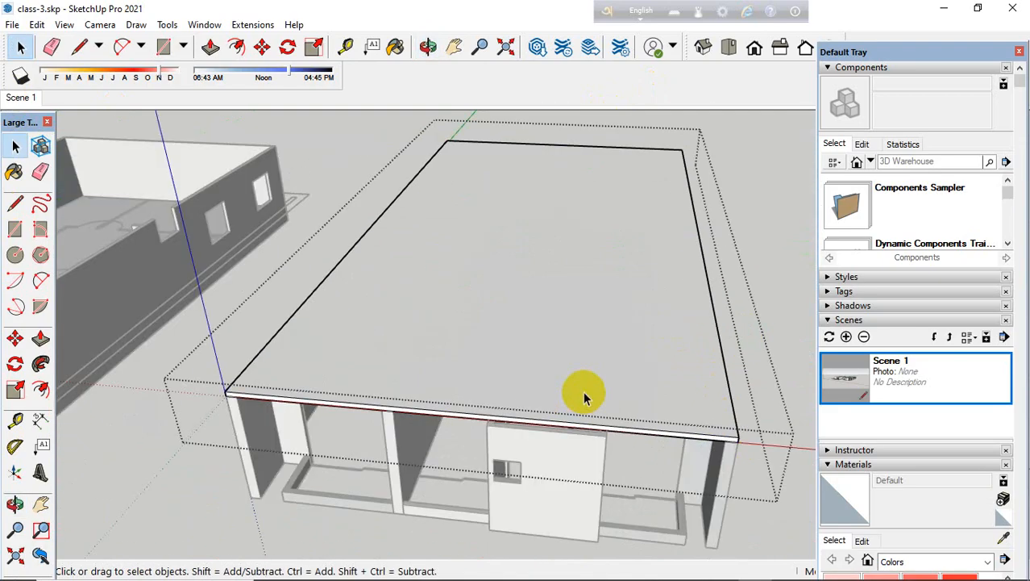
scroll(533, 427, "up", 5)
left_click(22, 206)
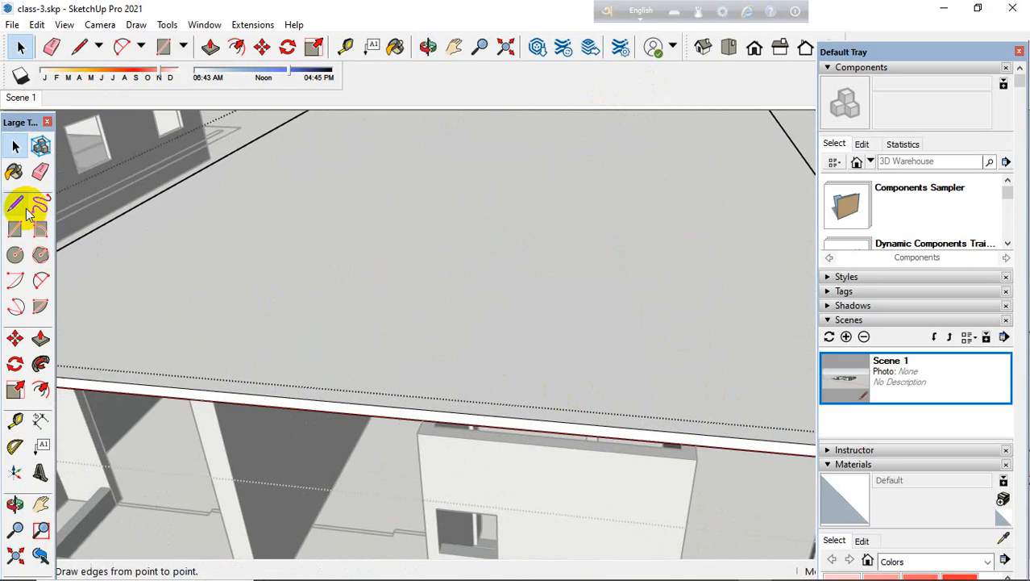
scroll(403, 410, "up", 2)
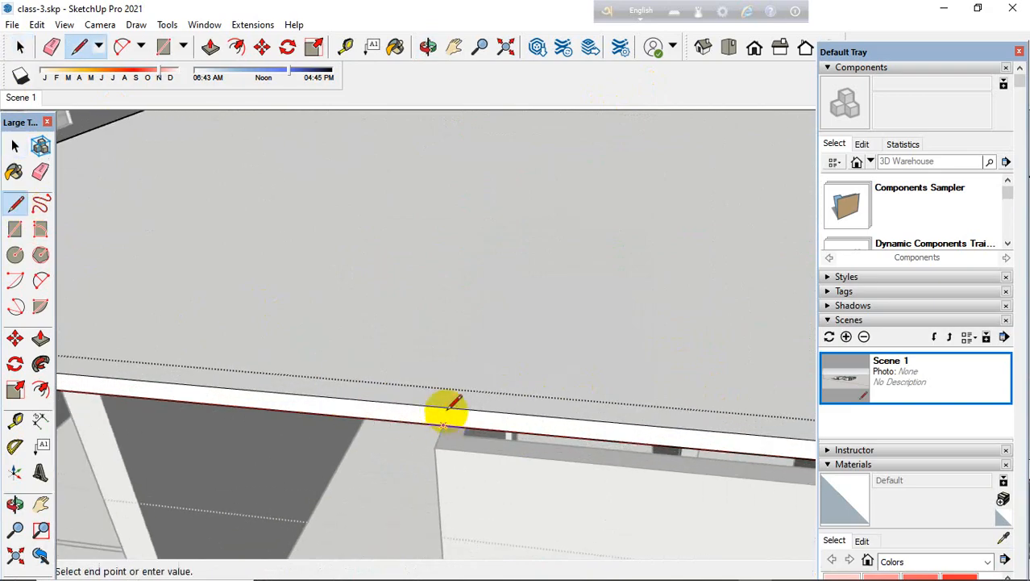
left_click(442, 406)
scroll(308, 344, "down", 3)
scroll(656, 435, "up", 4)
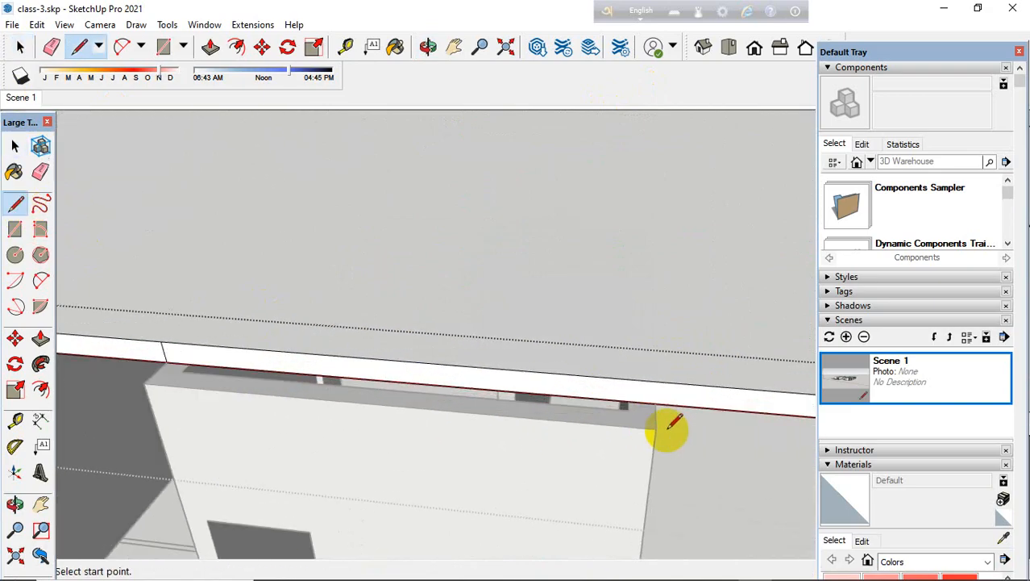
left_click(658, 366)
scroll(571, 364, "down", 2)
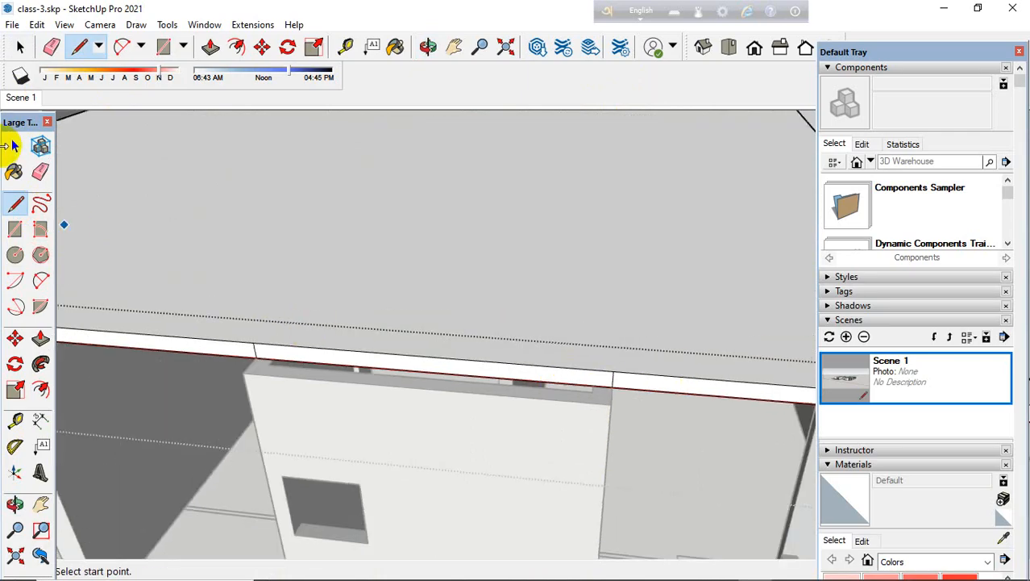
Step: Push/Pull the slab's front edge segment between the two lines outward over the projecting wall panel
left_click(40, 338)
left_click(366, 363)
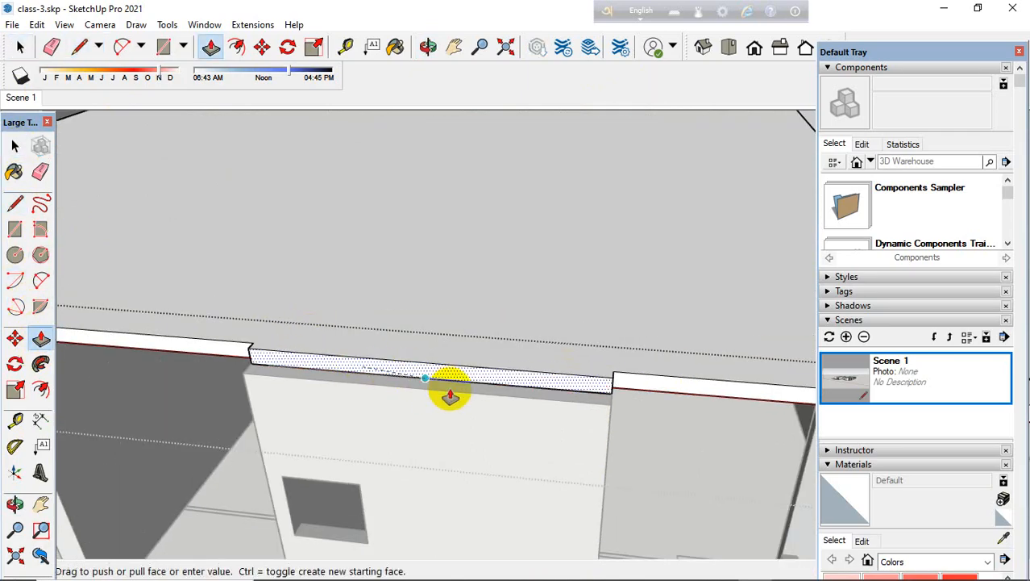
left_click(524, 408)
scroll(429, 338, "down", 2)
scroll(429, 338, "down", 3)
middle_click_drag(409, 338, 461, 364)
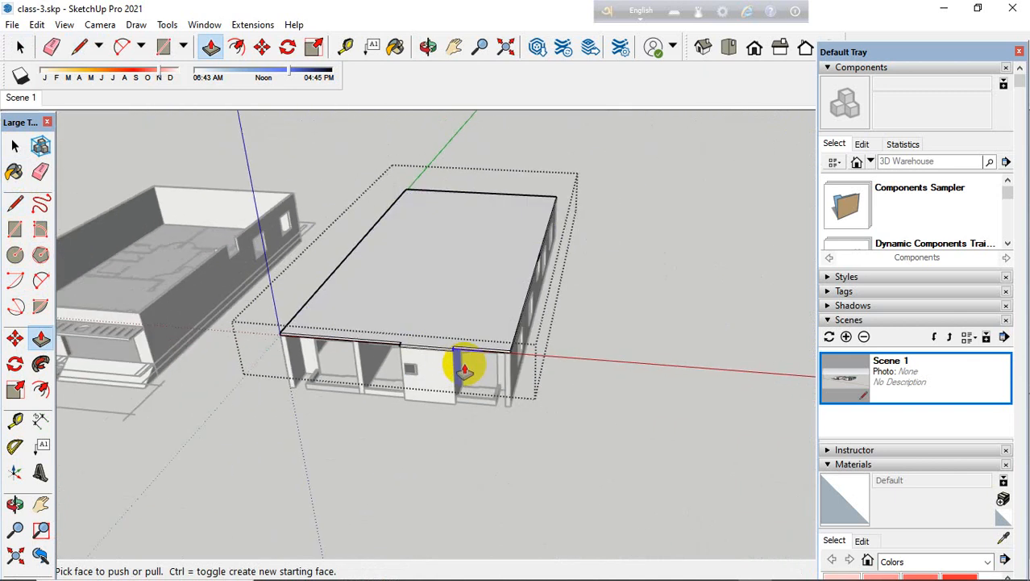
Step: Draw a line across the roof slab's front edge face above the outer end of the end-bay balcony parapet
scroll(483, 357, "up", 4)
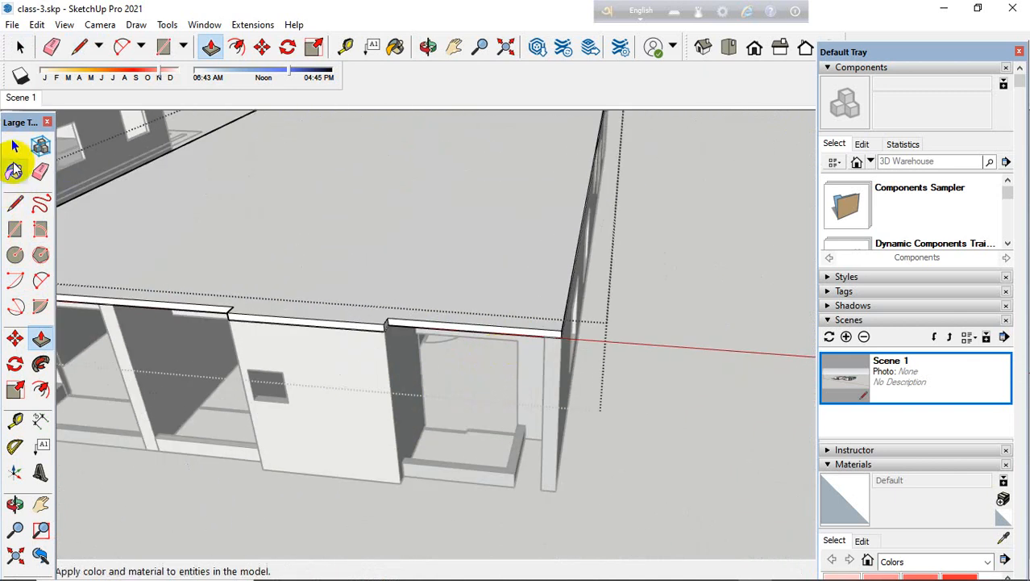
left_click(14, 203)
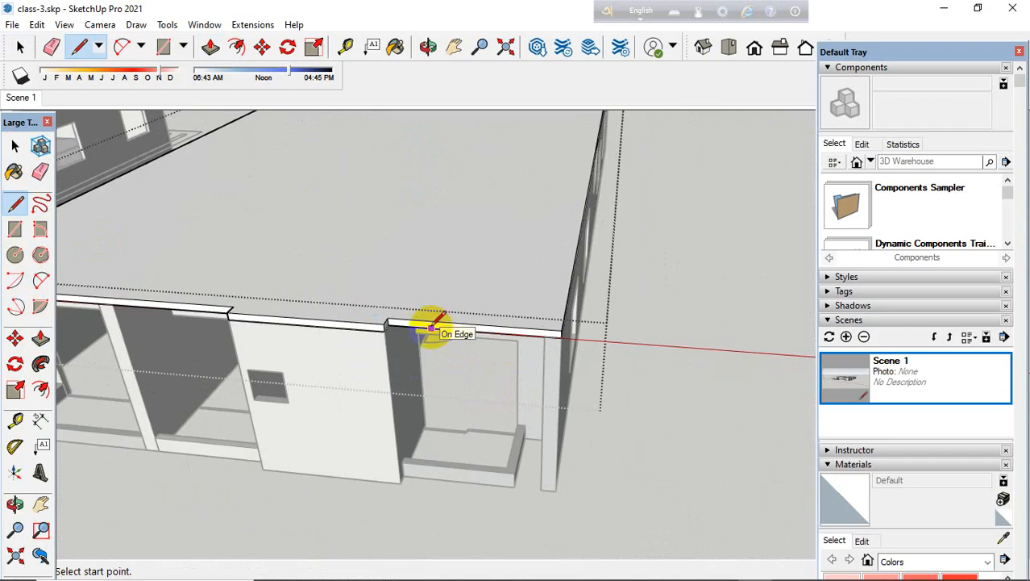
scroll(518, 421, "up", 3)
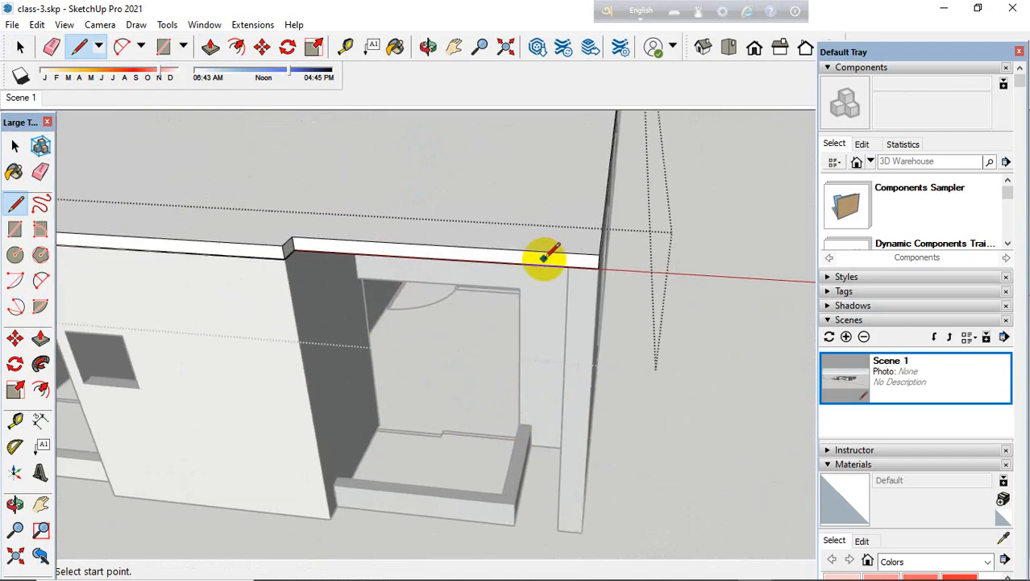
middle_click_drag(533, 306, 539, 359)
scroll(542, 323, "up", 2)
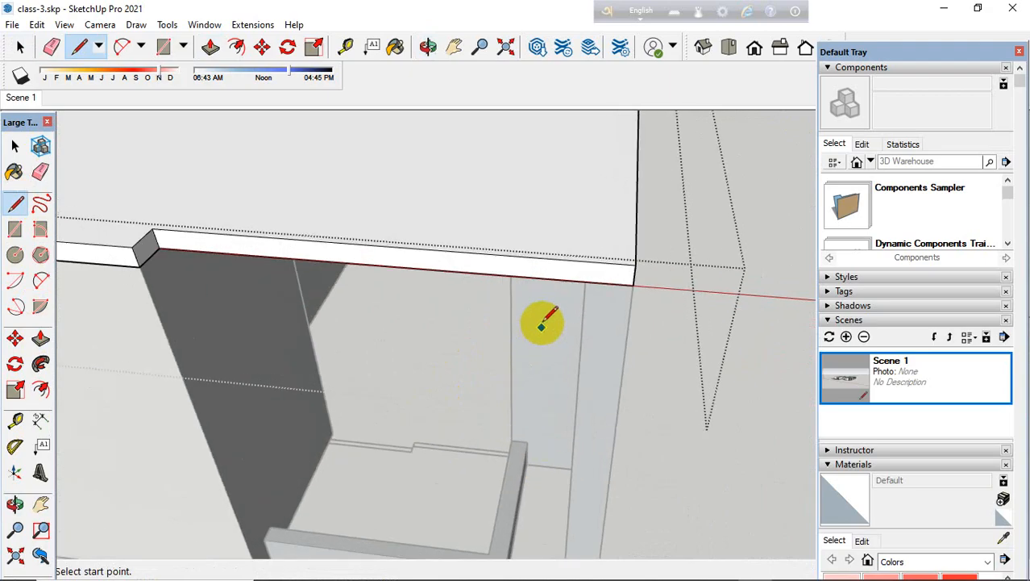
left_click(516, 276)
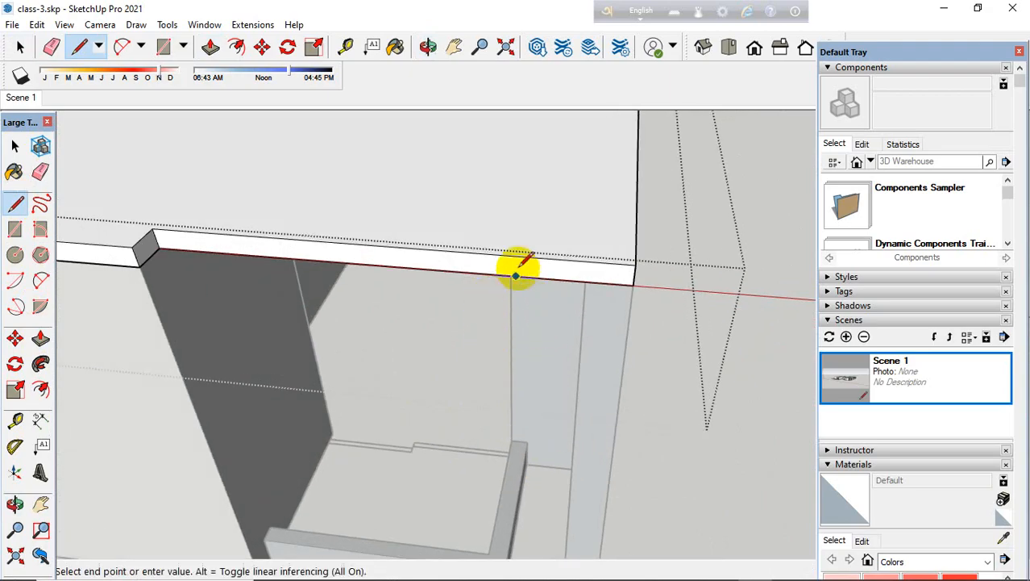
key("Escape")
middle_click_drag(570, 323, 621, 407)
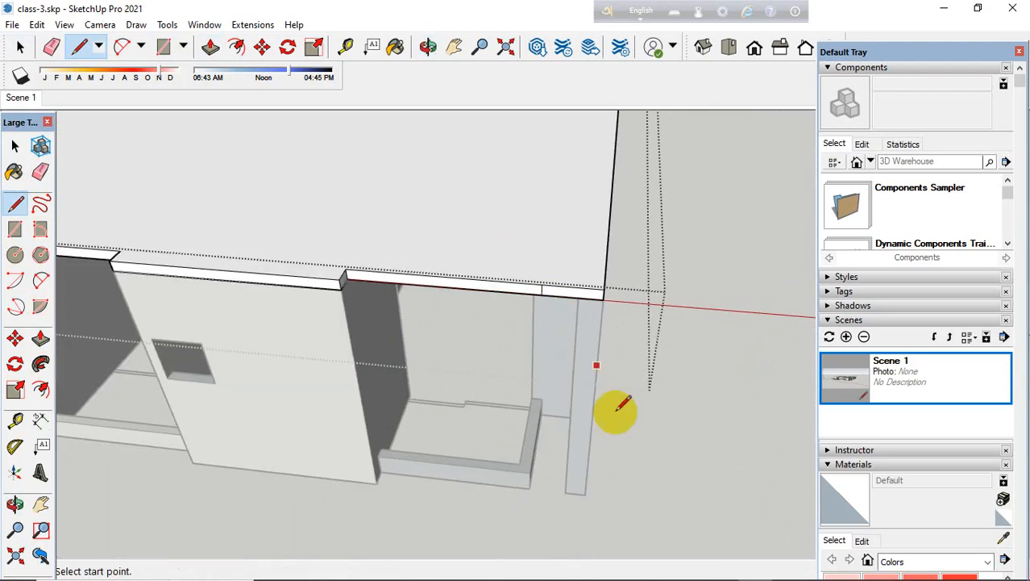
Step: Examine the floor plan beneath the roof slab and the slab's front edge around the balconies from several viewpoints
left_click(13, 143)
scroll(415, 321, "down", 3)
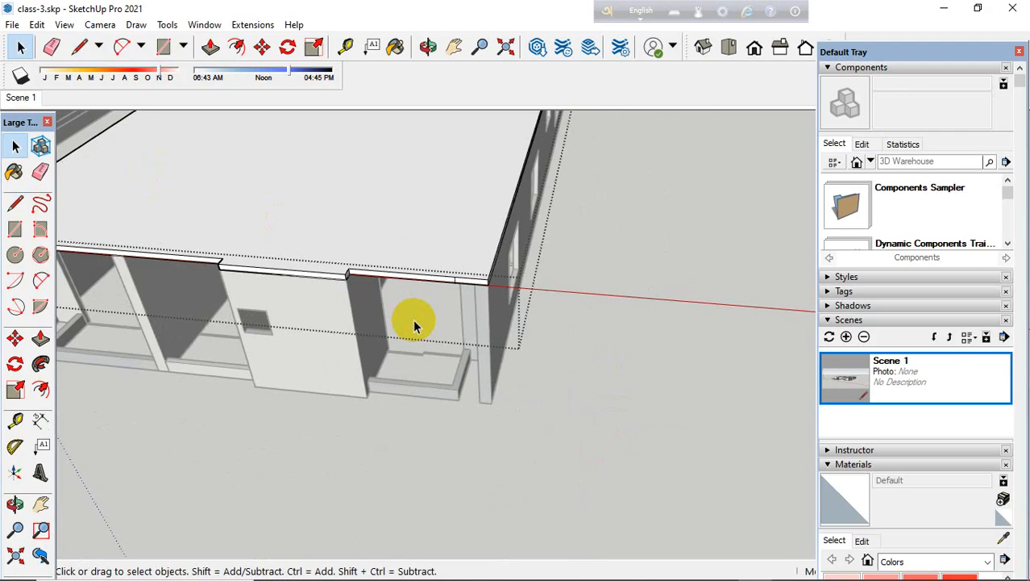
middle_click_drag(414, 322, 418, 238)
scroll(416, 255, "up", 6)
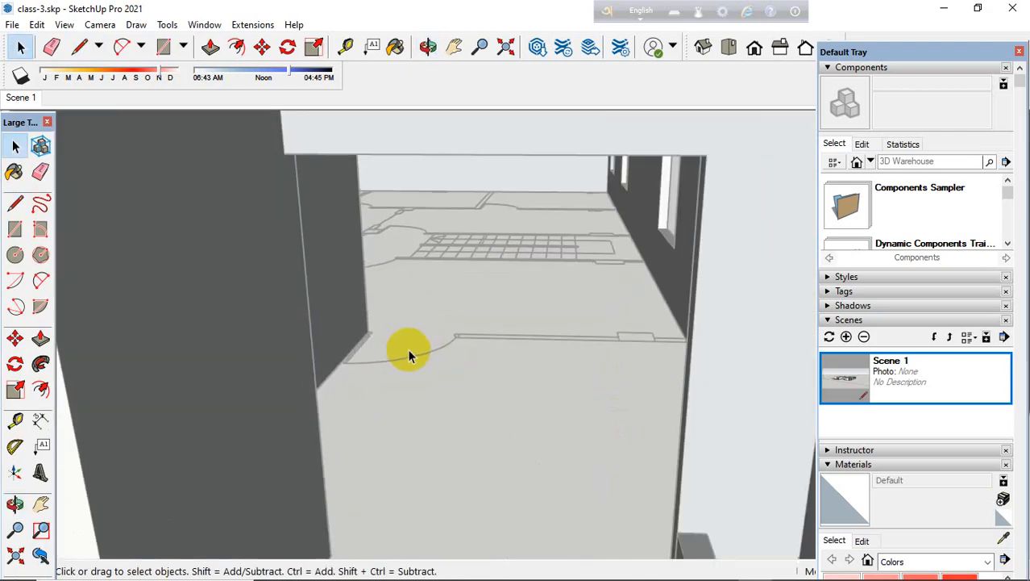
middle_click_drag(447, 312, 470, 311)
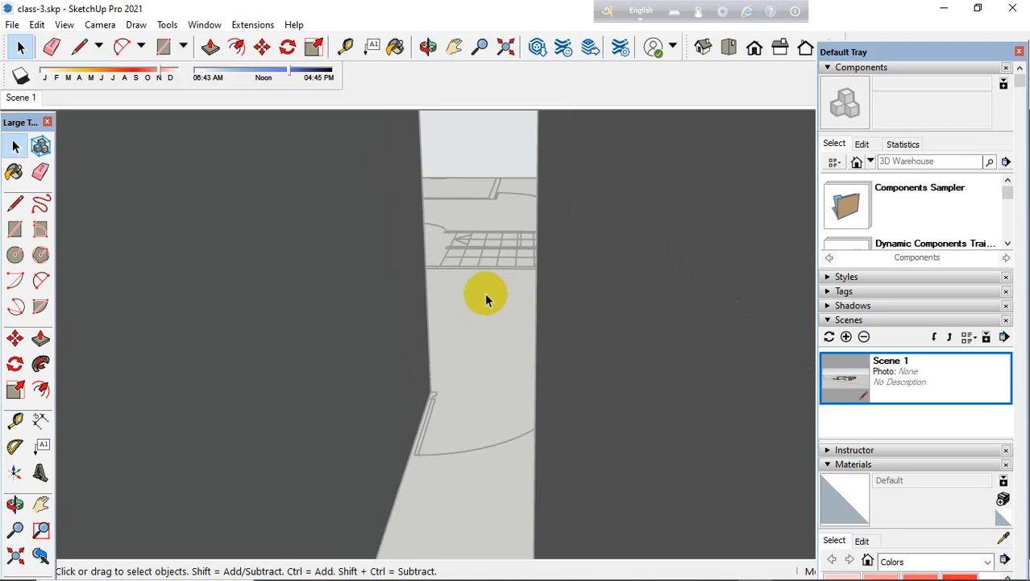
scroll(481, 301, "down", 3)
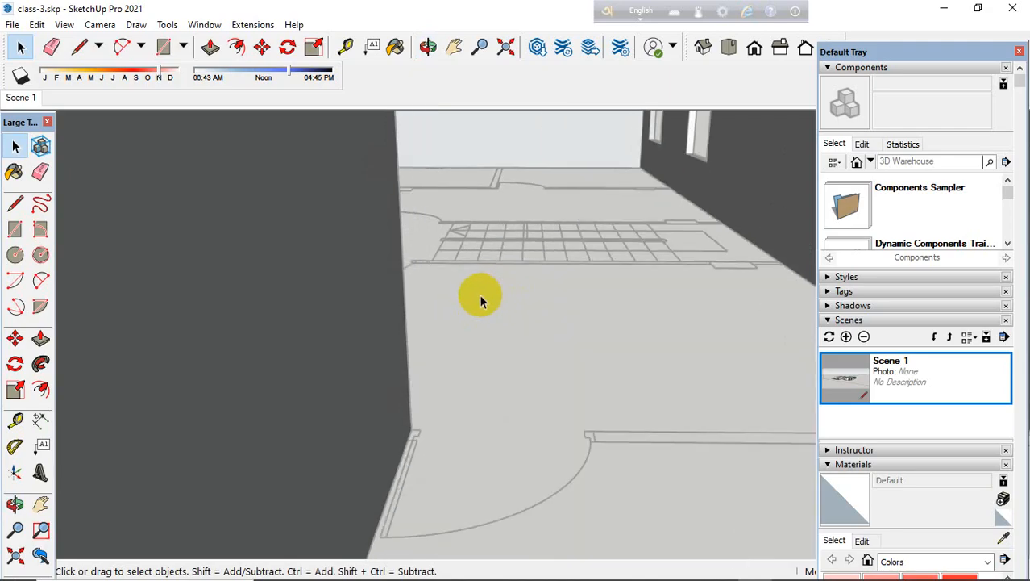
mouse_move(481, 299)
middle_mouse_down()
mouse_move(464, 304)
mouse_move(478, 283)
middle_mouse_up()
scroll(487, 284, "up", 2)
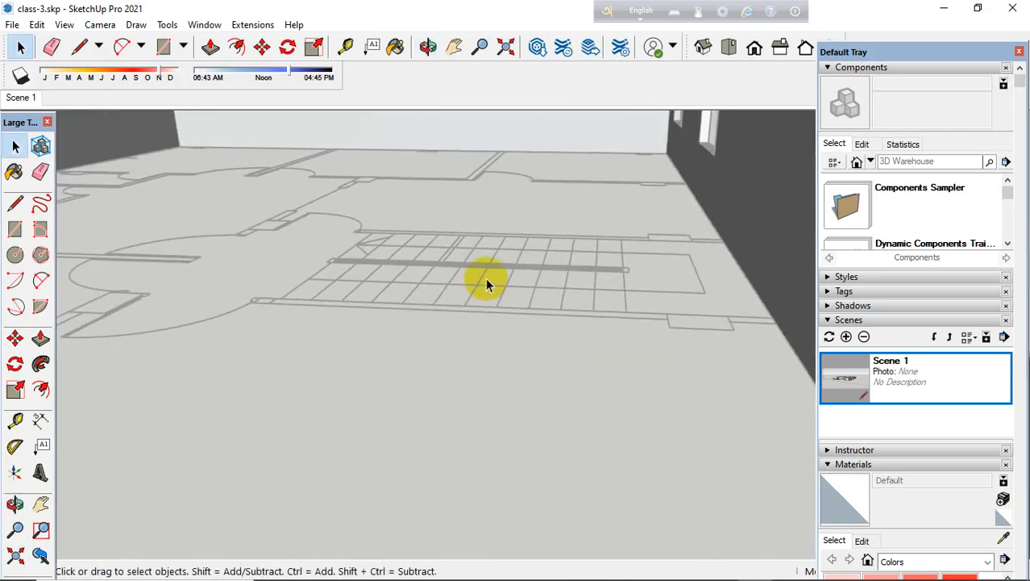
mouse_move(428, 242)
middle_mouse_down()
mouse_move(424, 267)
mouse_move(450, 274)
mouse_move(403, 292)
mouse_move(475, 283)
mouse_move(561, 294)
mouse_move(575, 343)
mouse_move(605, 266)
mouse_move(524, 467)
middle_mouse_up()
scroll(597, 302, "up", 3)
scroll(534, 311, "up", 2)
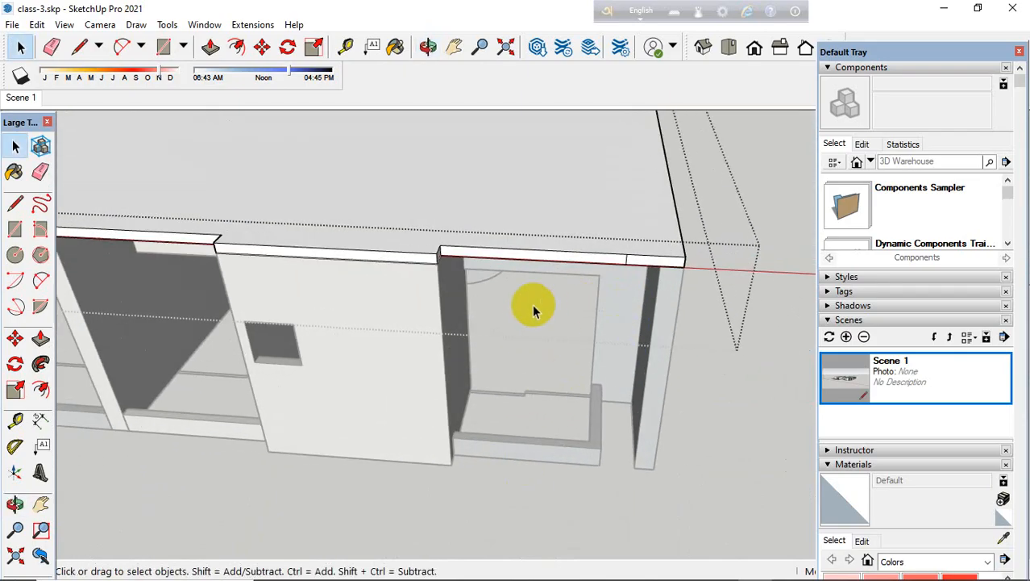
scroll(532, 306, "down", 4)
middle_click_drag(577, 295, 428, 385)
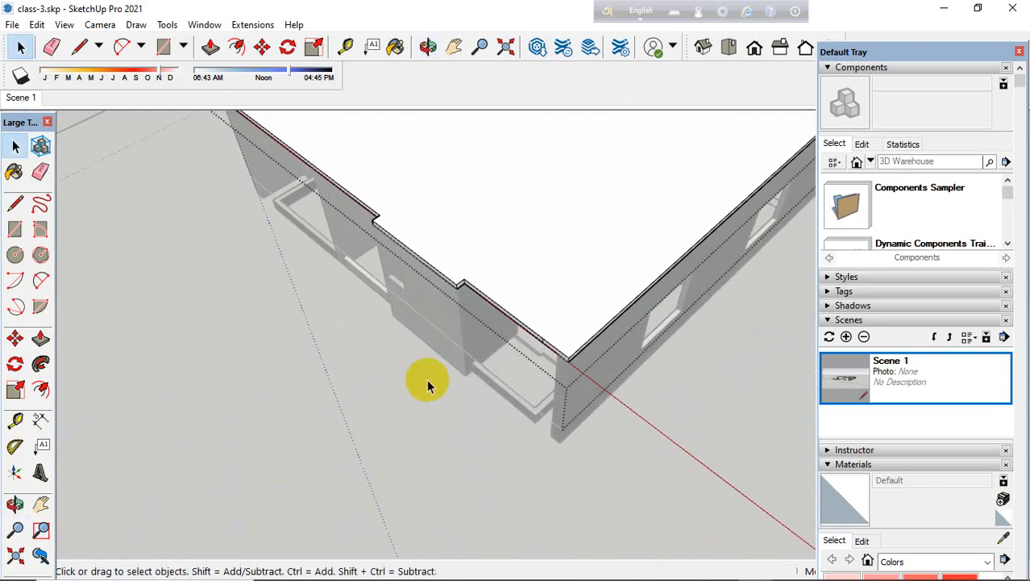
scroll(512, 392, "down", 6)
middle_click_drag(520, 396, 570, 325)
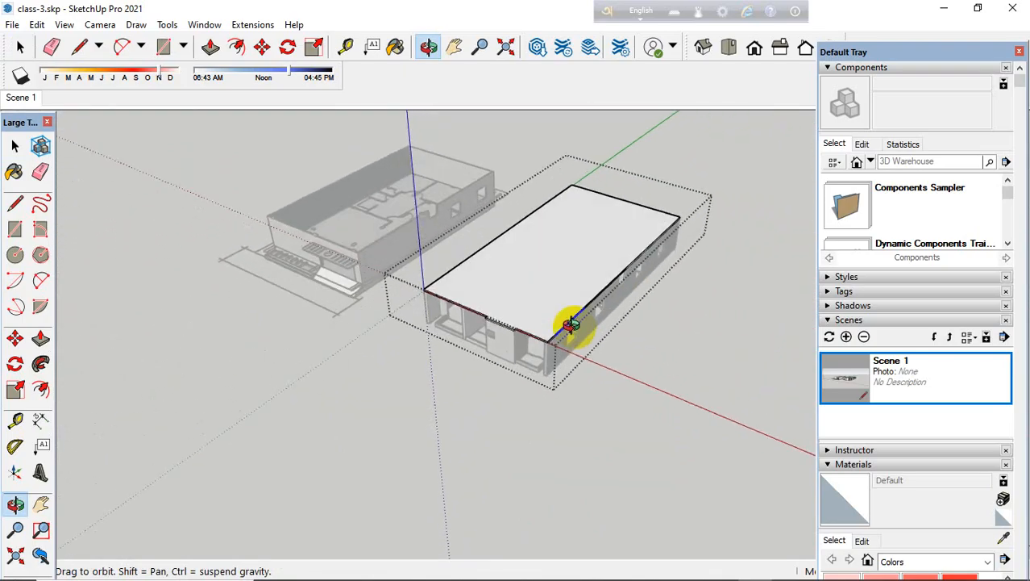
scroll(564, 319, "up", 10)
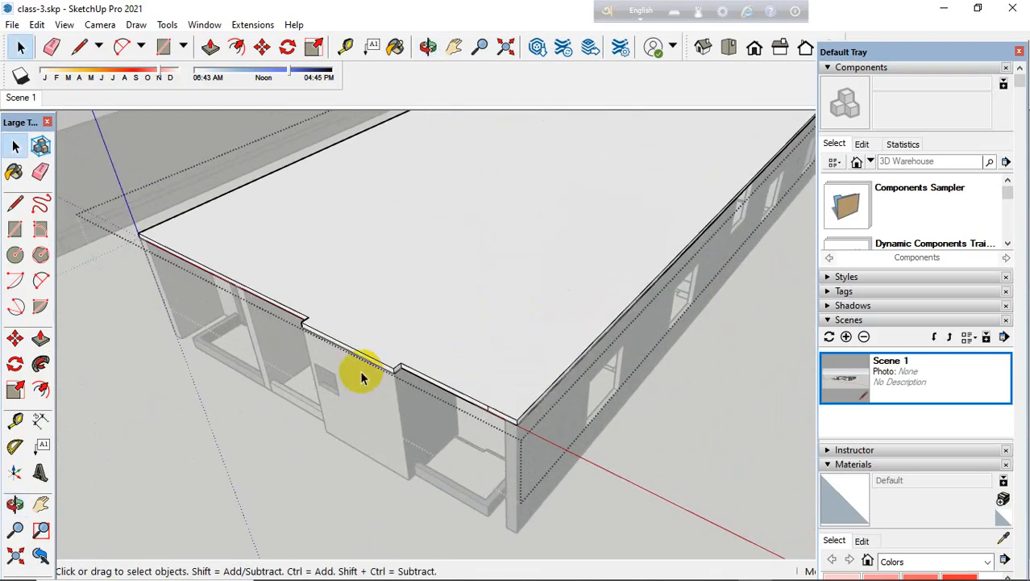
scroll(371, 376, "up", 2)
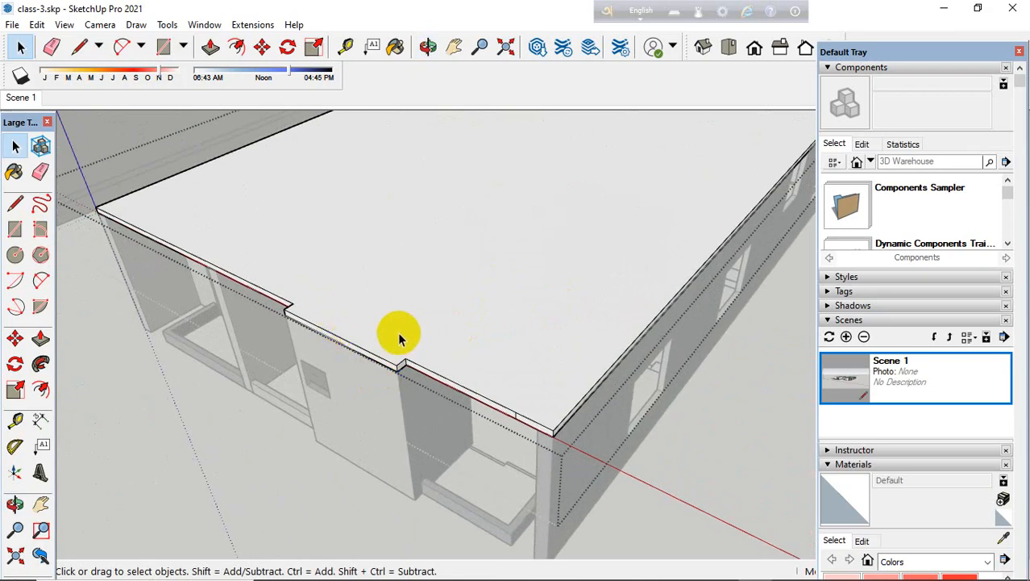
middle_click_drag(428, 367, 153, 276)
scroll(625, 304, "up", 2)
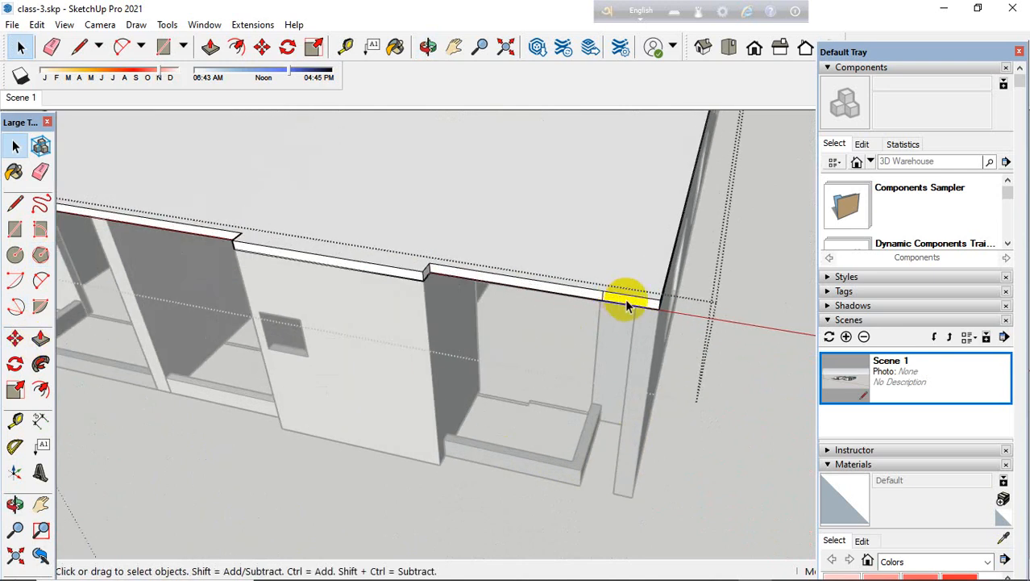
Step: Copy the line across the roof slab's front edge face a short distance toward the nearby end wall
left_click(15, 337)
scroll(593, 365, "up", 3)
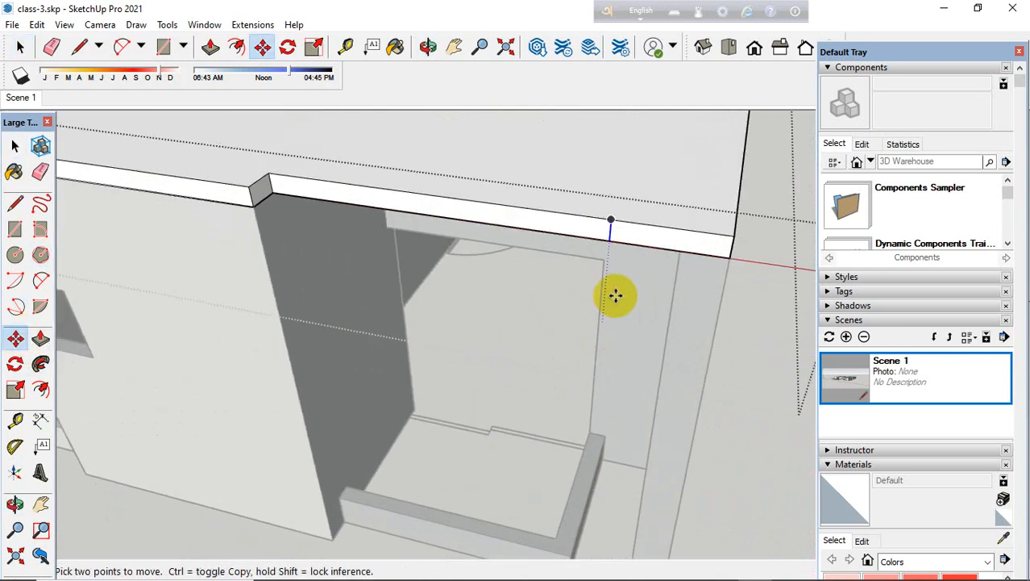
key("ctrl")
left_click(610, 219)
left_click(639, 221)
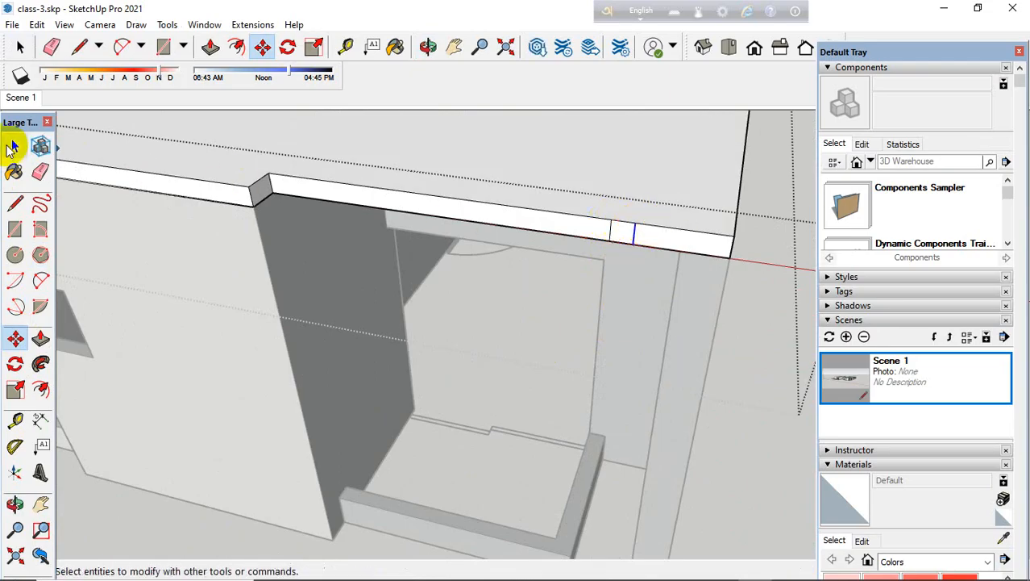
Step: Try to Push/Pull the slab's front edge segment above the end-bay balcony to the front of its parapet
left_click(15, 146)
scroll(74, 162, "down", 2)
left_click(40, 338)
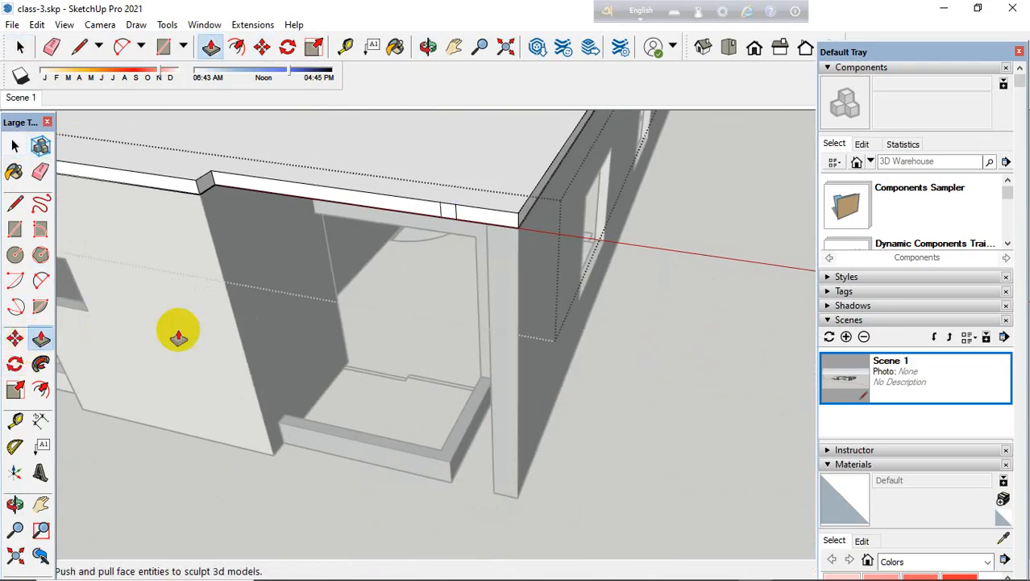
scroll(415, 220, "up", 3)
left_click(429, 212)
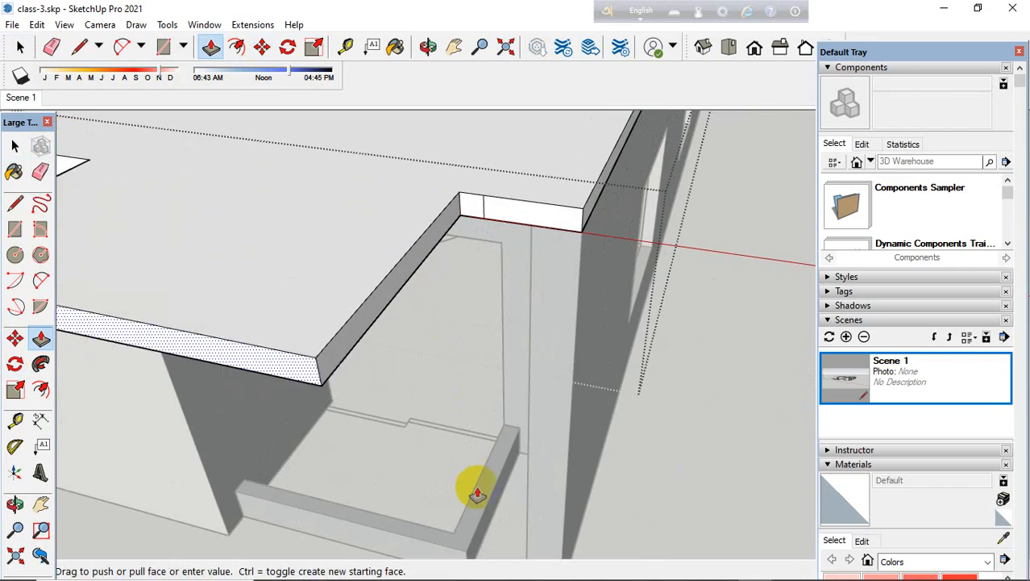
left_click(430, 513)
Step: Push/Pull the narrow edge segment between the two lines back into the roof slab to cut a notch beside the end wall
middle_click_drag(495, 309, 568, 289)
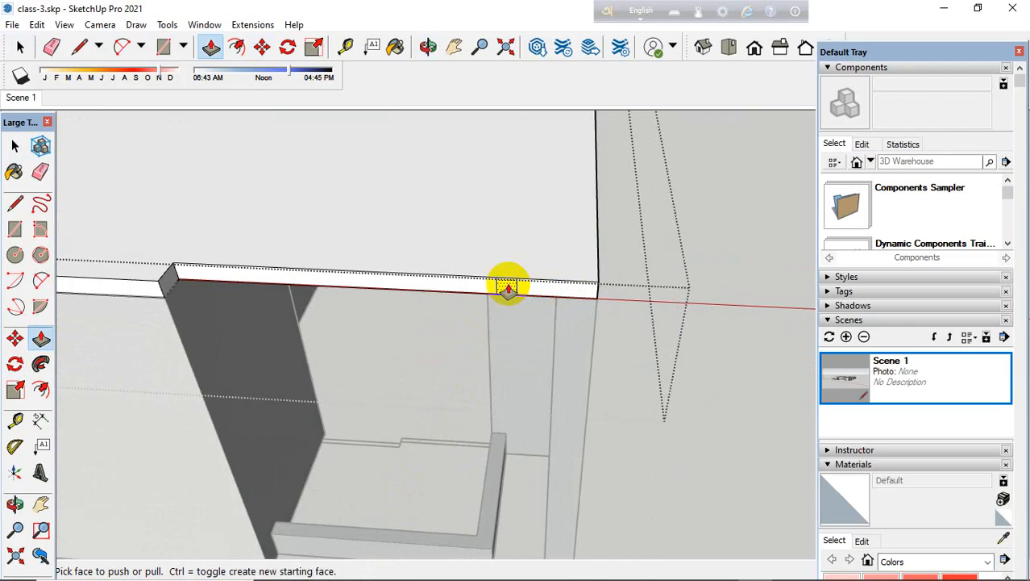
left_click(536, 341)
middle_click_drag(536, 341, 623, 338)
scroll(574, 282, "up", 1)
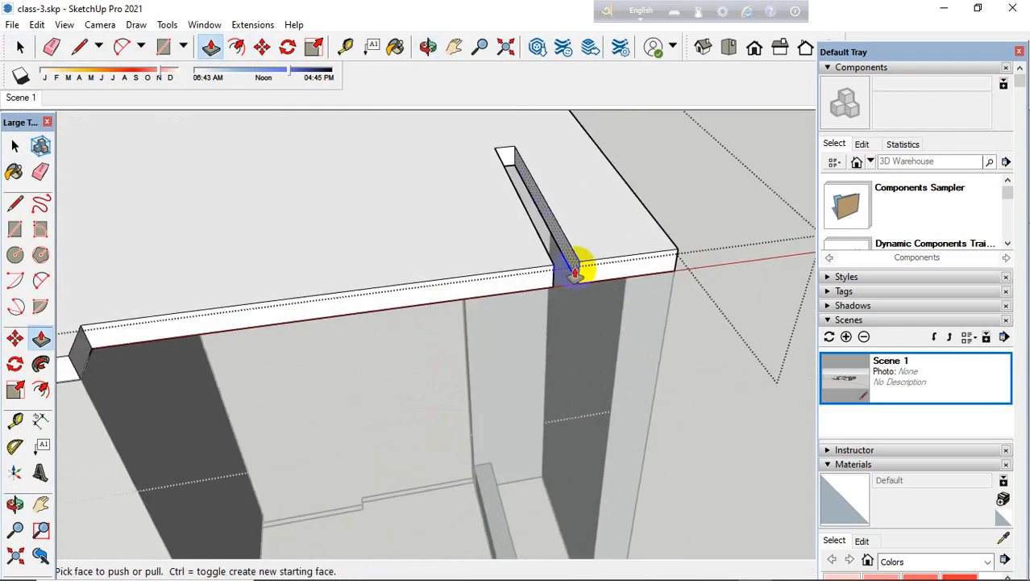
Step: Widen the notch by pushing its side face back to the inner face of the end wall
left_click(576, 268)
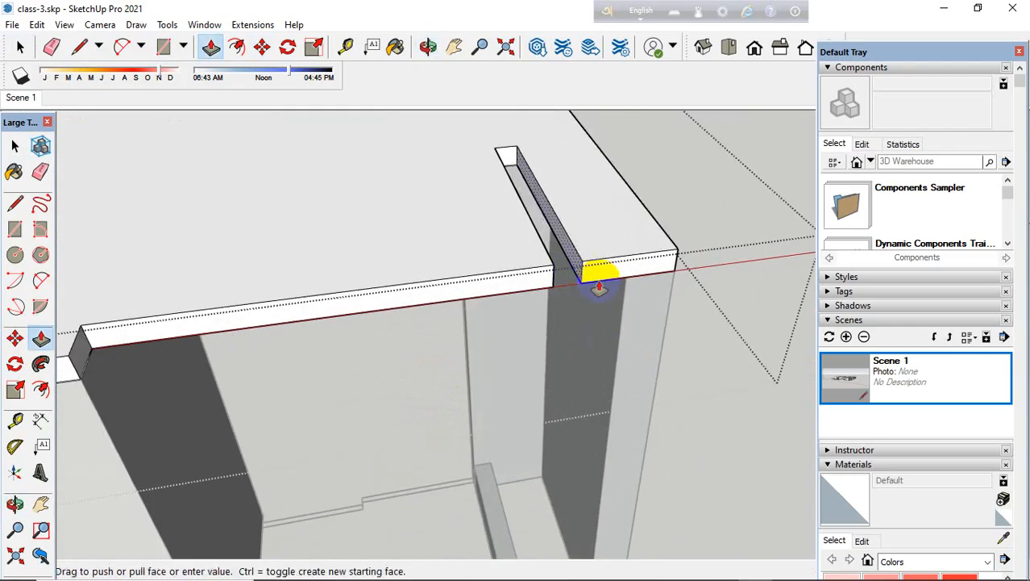
left_click(621, 324)
scroll(636, 315, "down", 2)
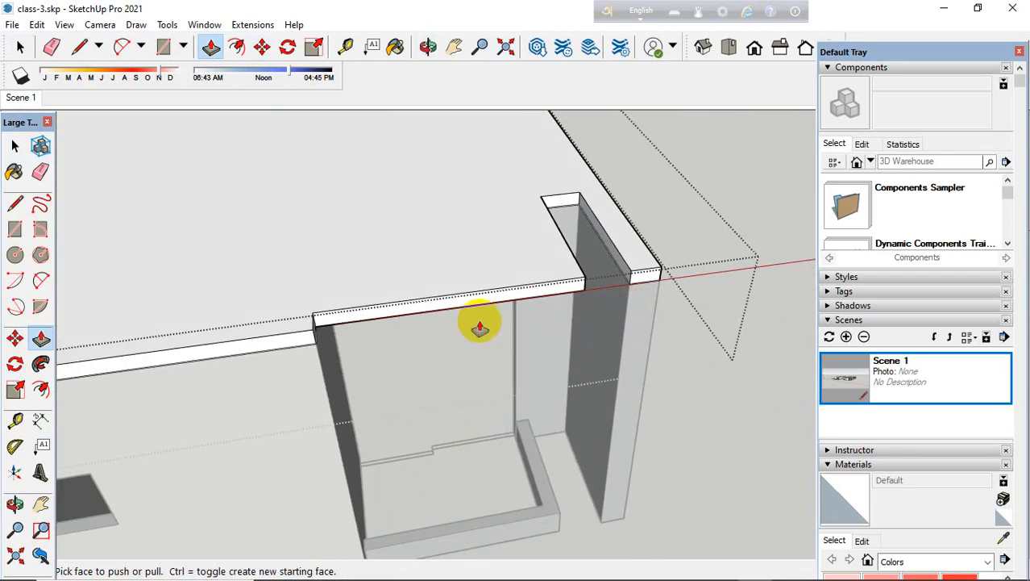
scroll(625, 297, "down", 1)
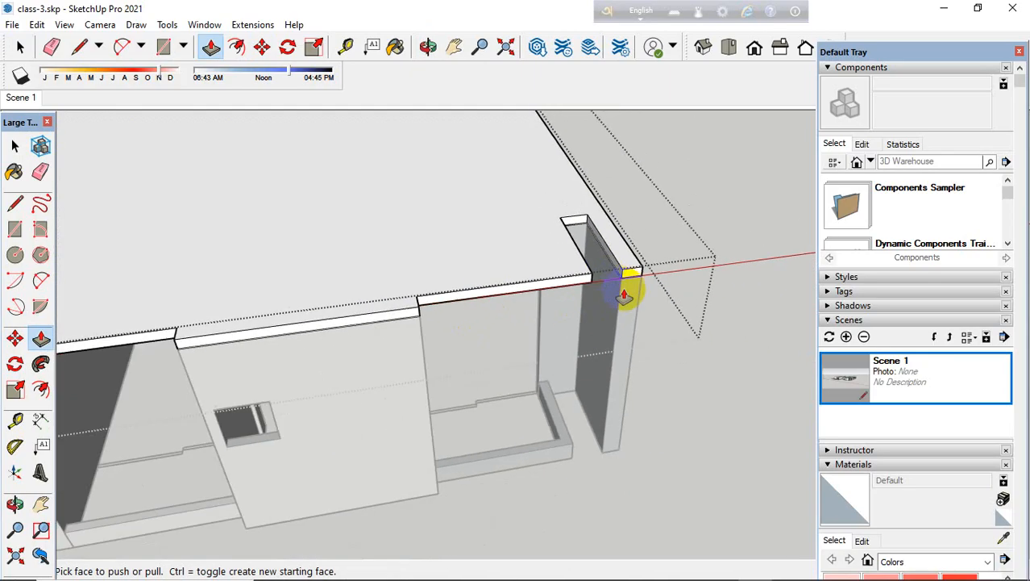
Step: Draw two lines across the slab's front edge face at the opposite end, one at the end wall's inner face and one further along
scroll(683, 332, "down", 3)
middle_click_drag(702, 345, 649, 276)
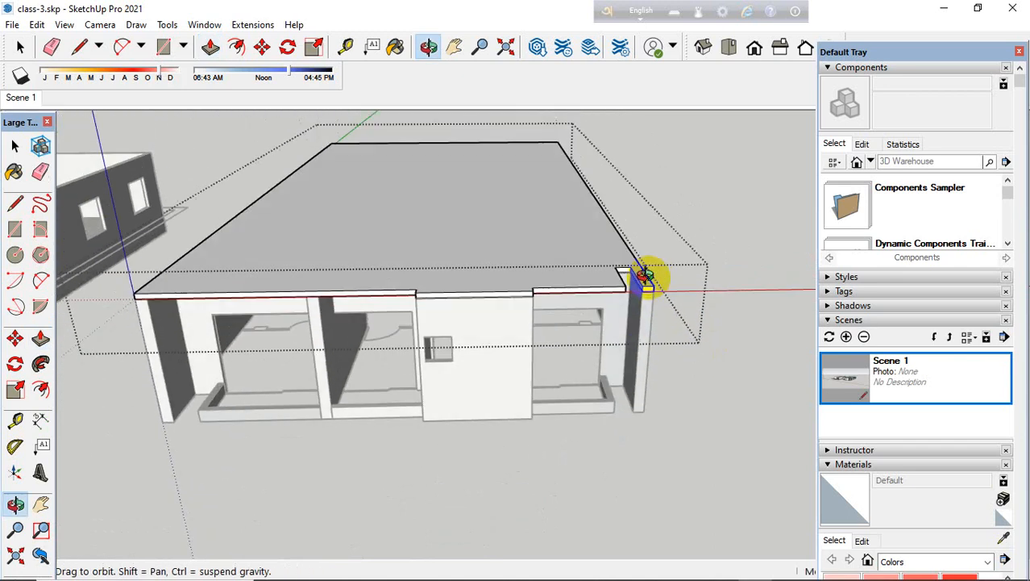
scroll(467, 327, "down", 1)
middle_click_drag(467, 327, 338, 368)
left_click(15, 203)
scroll(339, 323, "up", 3)
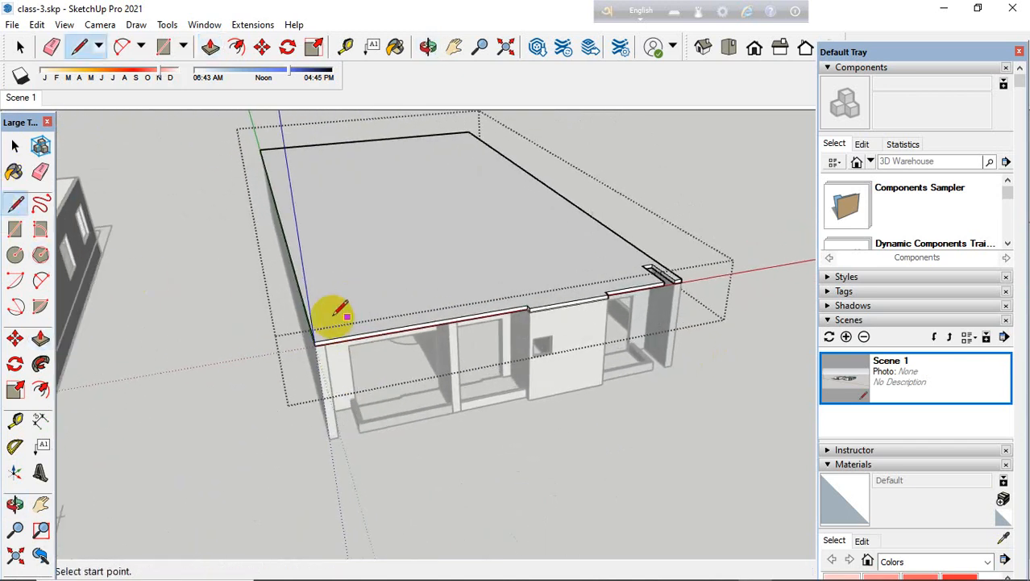
scroll(348, 353, "up", 3)
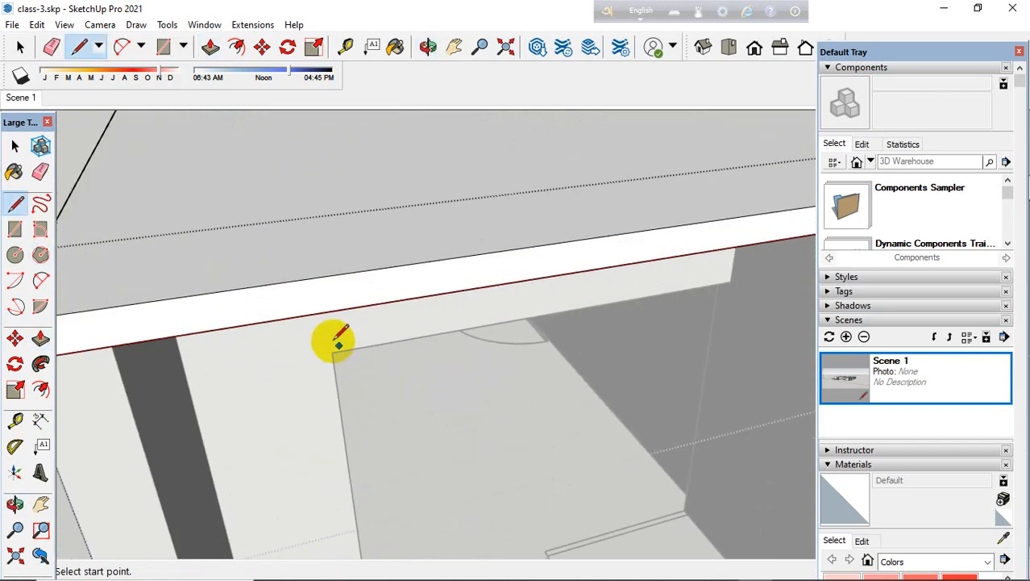
left_click(296, 315)
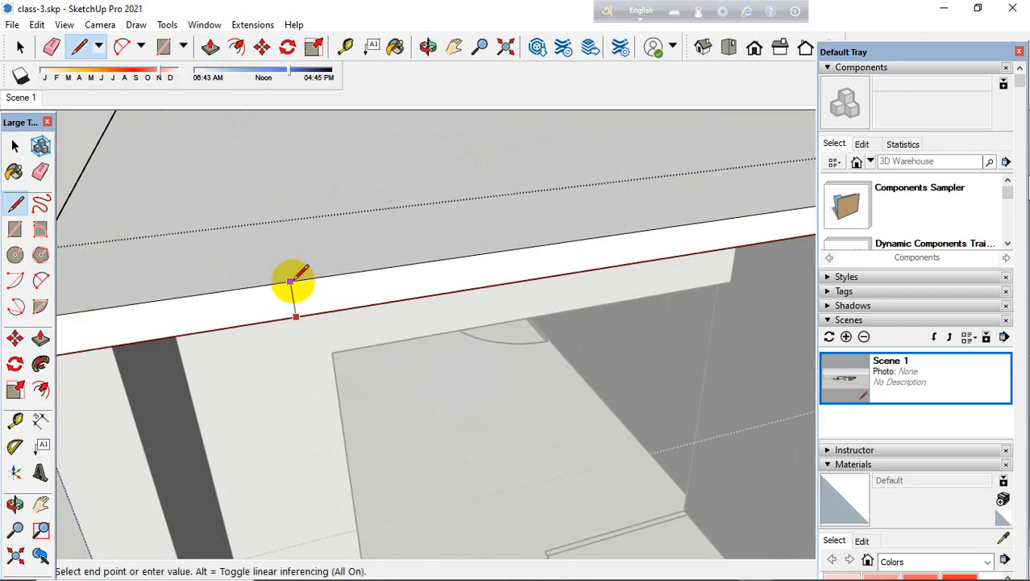
left_click(292, 282)
scroll(379, 255, "down", 2)
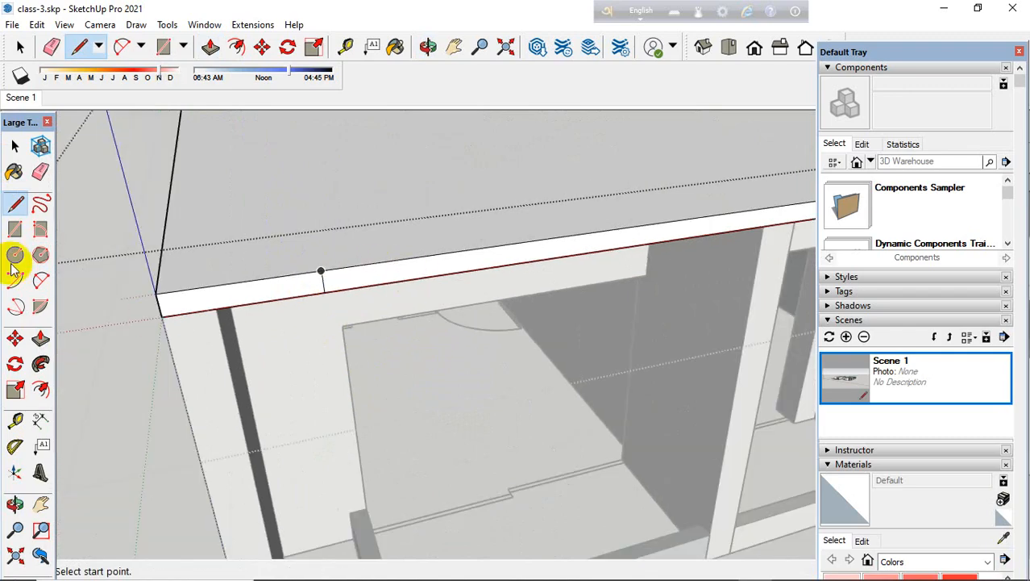
left_click(216, 308)
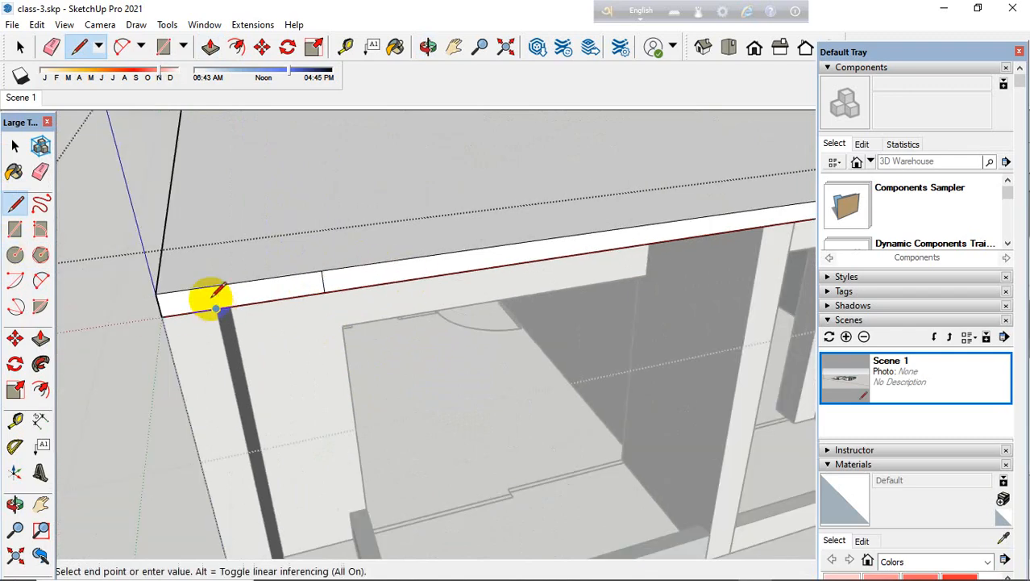
Step: Push/Pull the edge segment between these two lines back into the slab to cut a matching notch
left_click(41, 341)
left_click(246, 299)
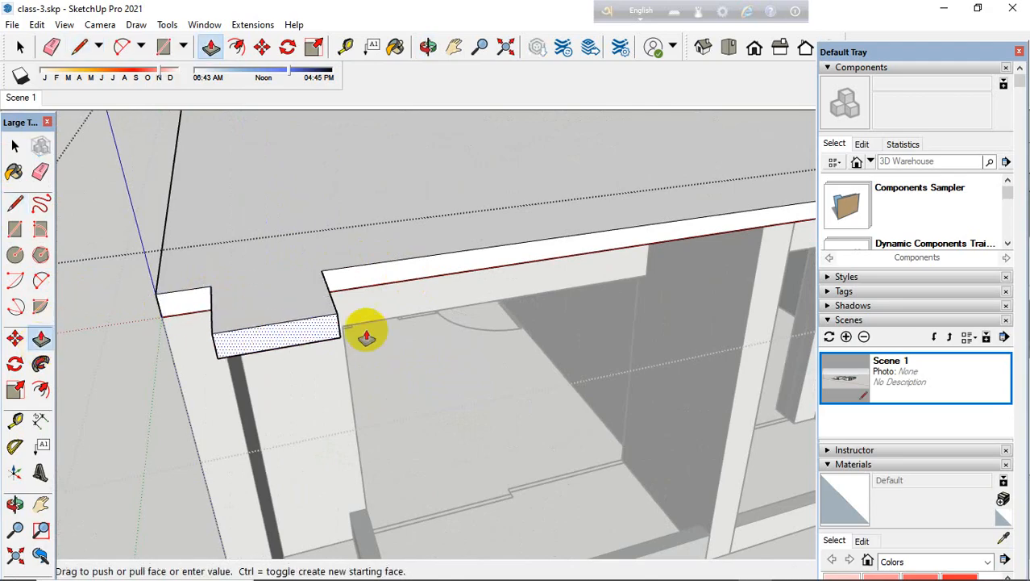
left_click(439, 313)
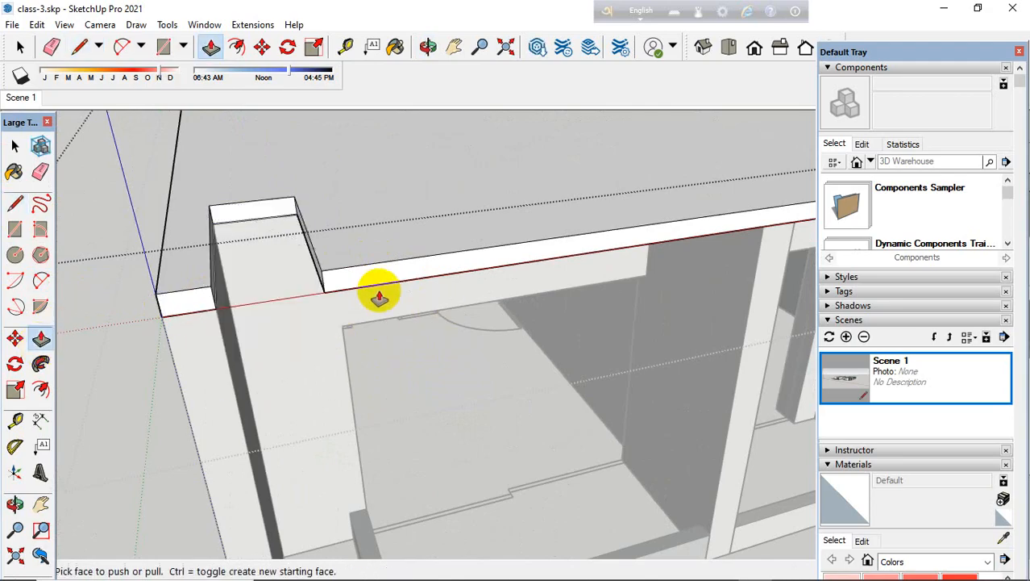
Step: Push/Pull the new notch's balcony-side face into line with the outer corner of the balcony parapet
left_click(320, 275)
scroll(397, 279, "down", 3)
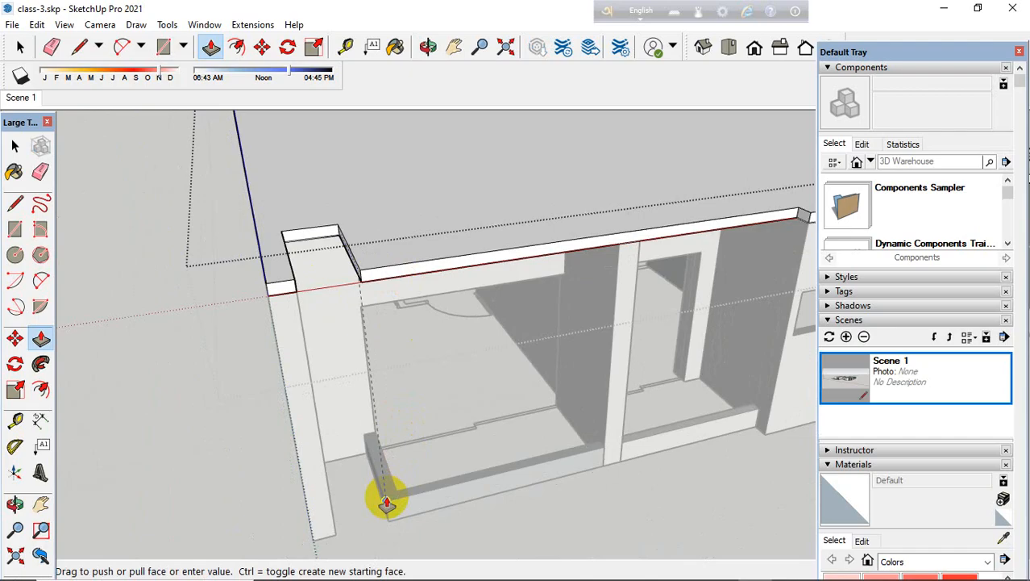
left_click(387, 502)
mouse_move(402, 373)
middle_mouse_down()
mouse_move(520, 379)
mouse_move(307, 396)
mouse_move(280, 208)
mouse_move(375, 232)
mouse_move(403, 355)
middle_mouse_up()
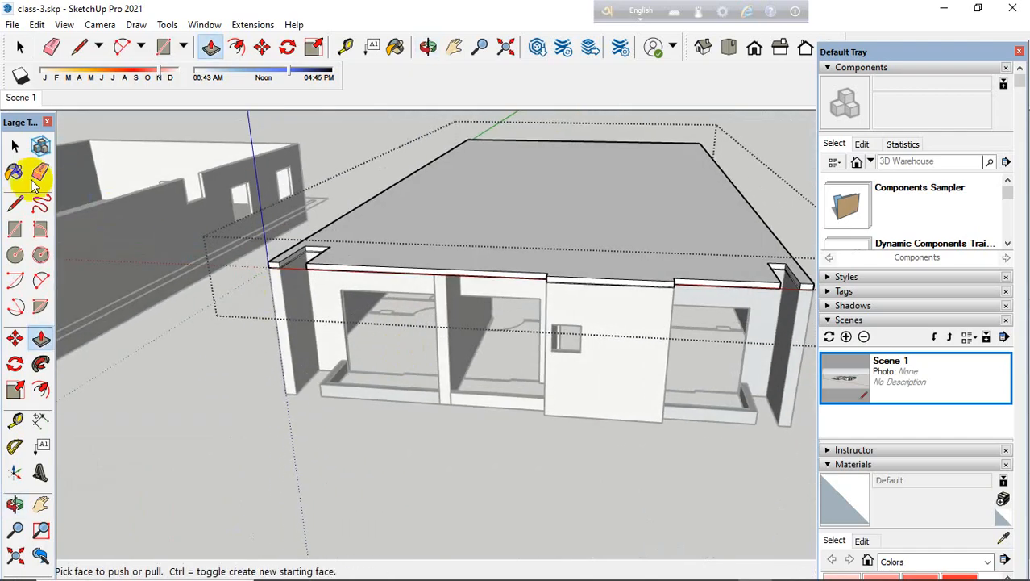
Step: Close the roof slab group and copy the whole slab straight down to the base of the building's walls
left_click(15, 146)
middle_click_drag(139, 350, 237, 264)
left_click(396, 290)
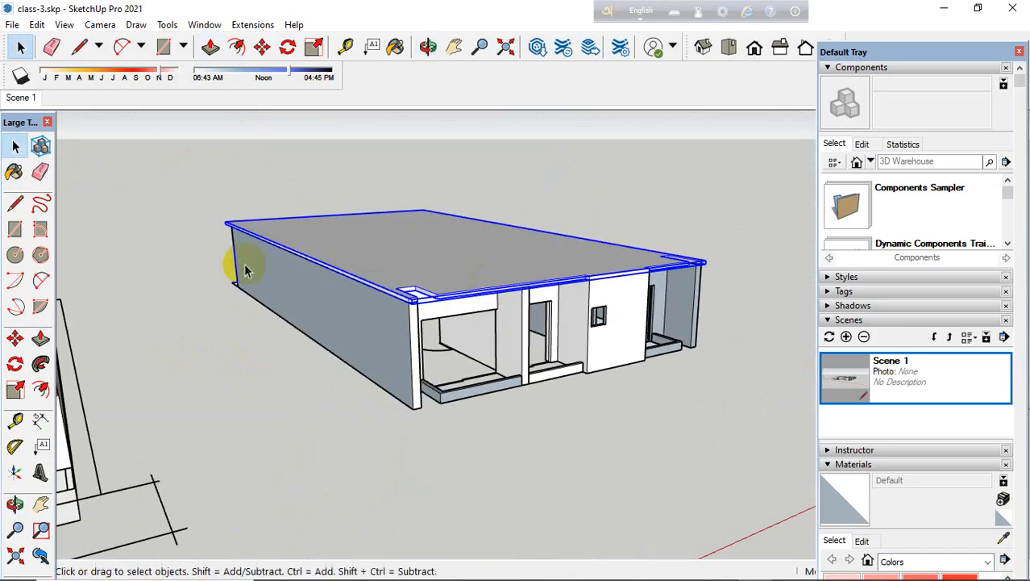
left_click(16, 337)
scroll(452, 292, "up", 5)
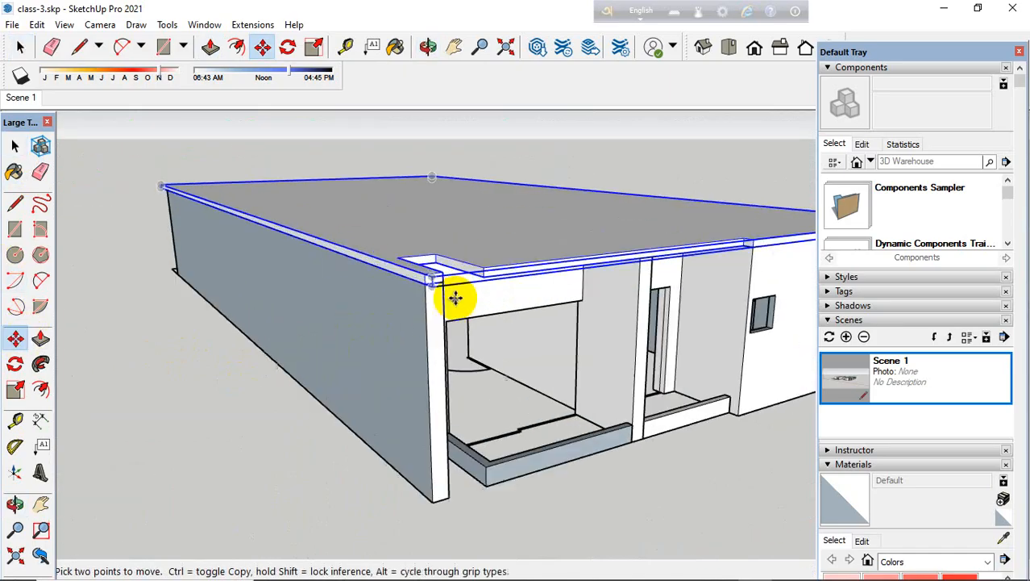
key("ctrl")
left_click(421, 281)
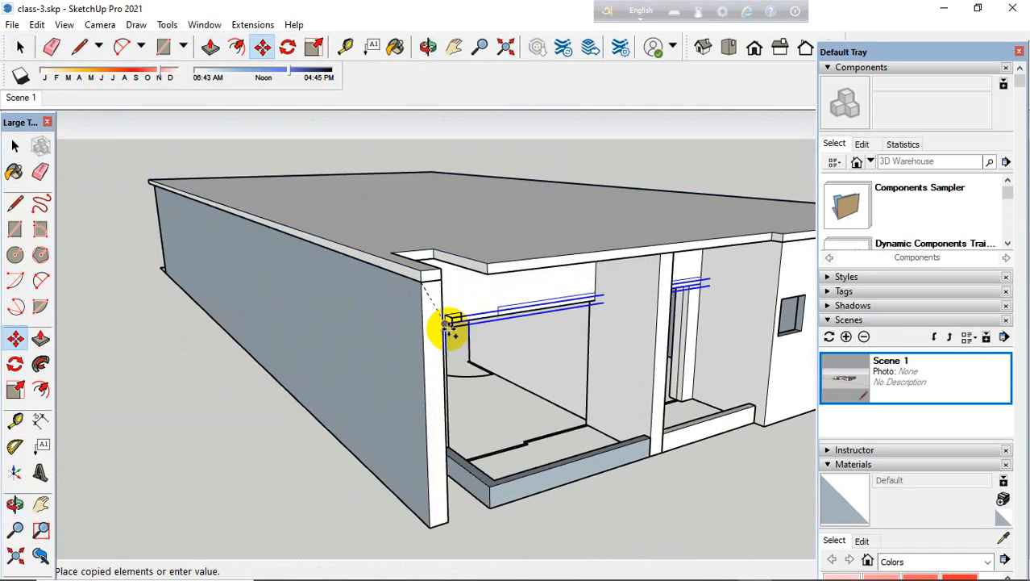
scroll(446, 363, "down", 3)
left_click(435, 431)
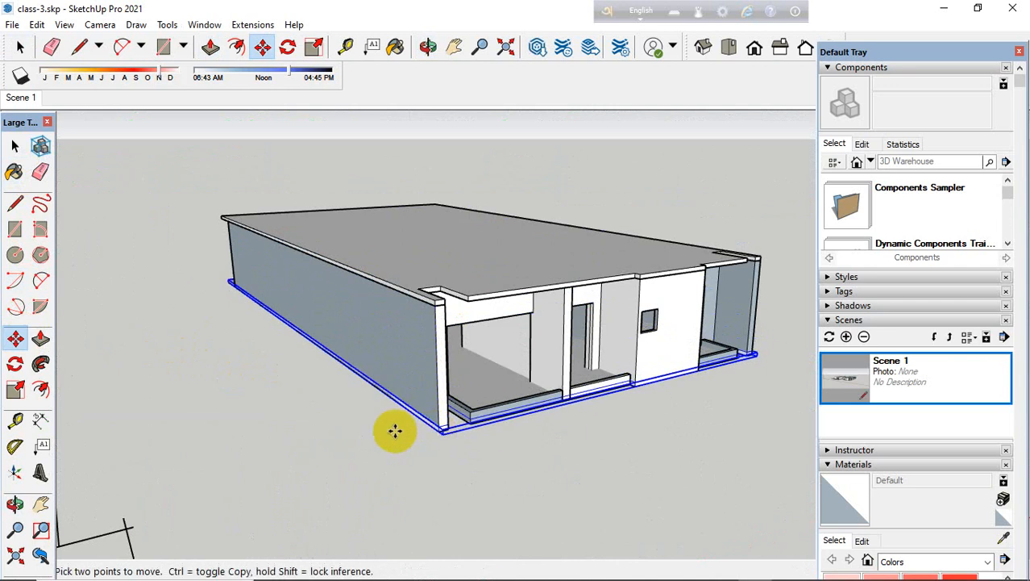
Step: Delete the floor plan linework lying under and between the two buildings
scroll(426, 432, "up", 5)
scroll(465, 423, "up", 2)
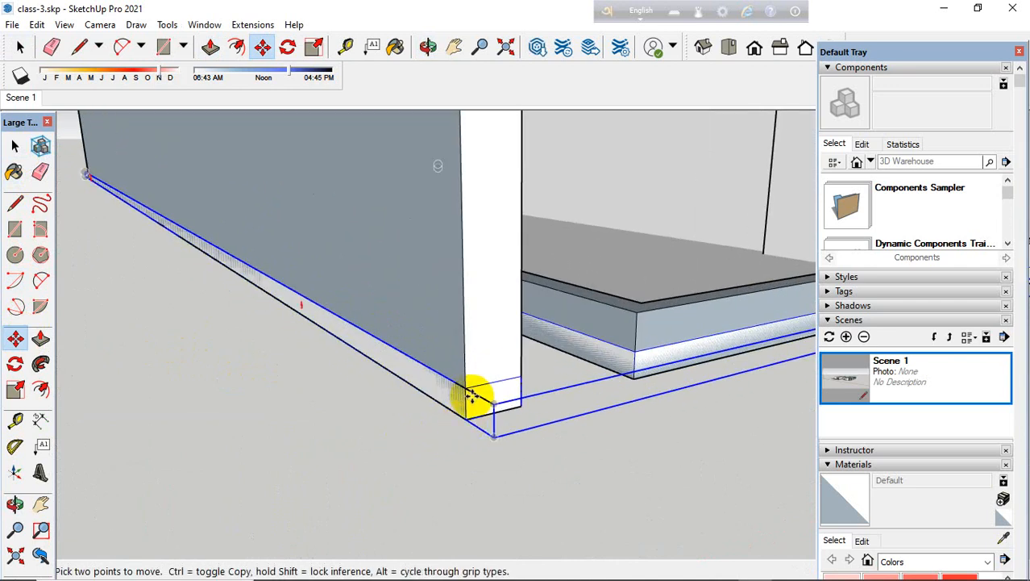
middle_click_drag(468, 391, 247, 381)
scroll(258, 409, "down", 5)
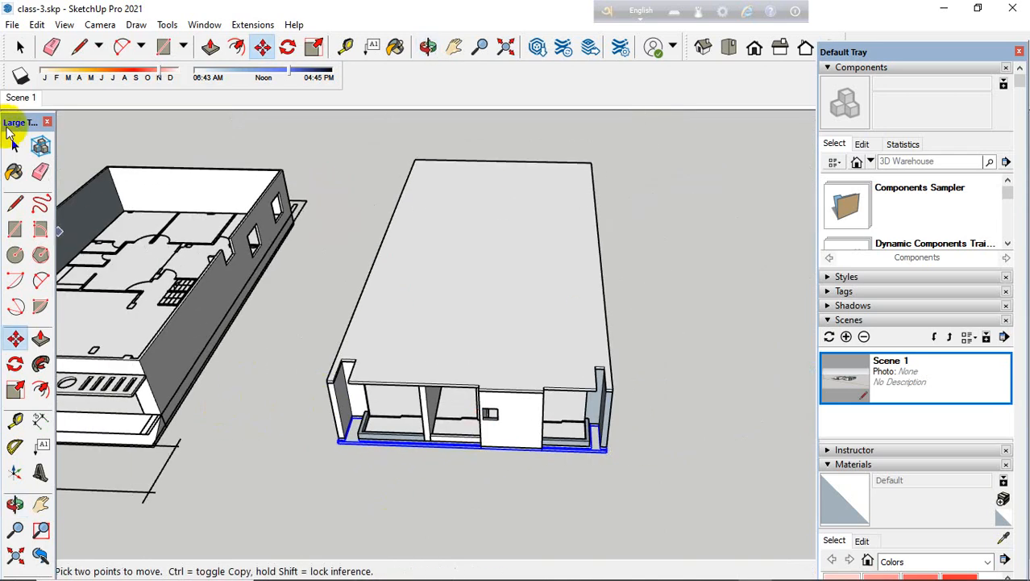
left_click(14, 144)
left_click(143, 500)
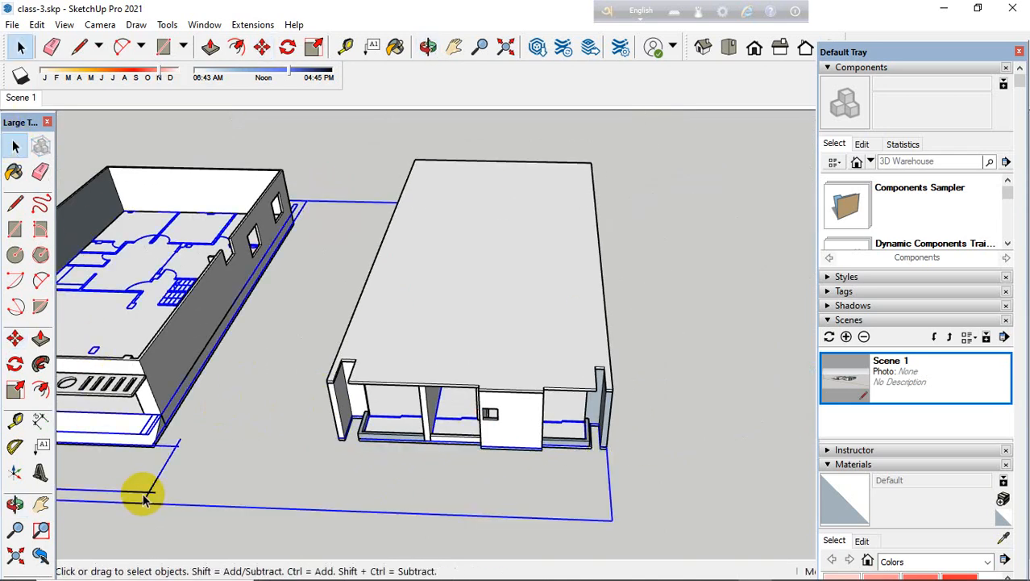
key("Delete")
Step: Open the group at the first building's front corner ledge and delete the leftover plan lines there
scroll(545, 367, "down", 4)
middle_click_drag(545, 367, 129, 382)
scroll(129, 382, "up", 8)
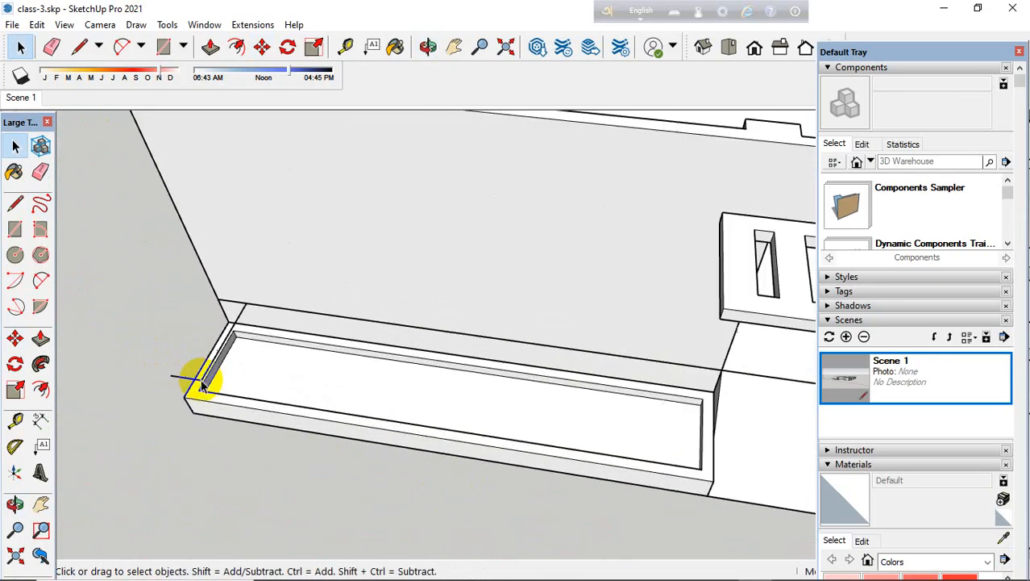
double_click(196, 387)
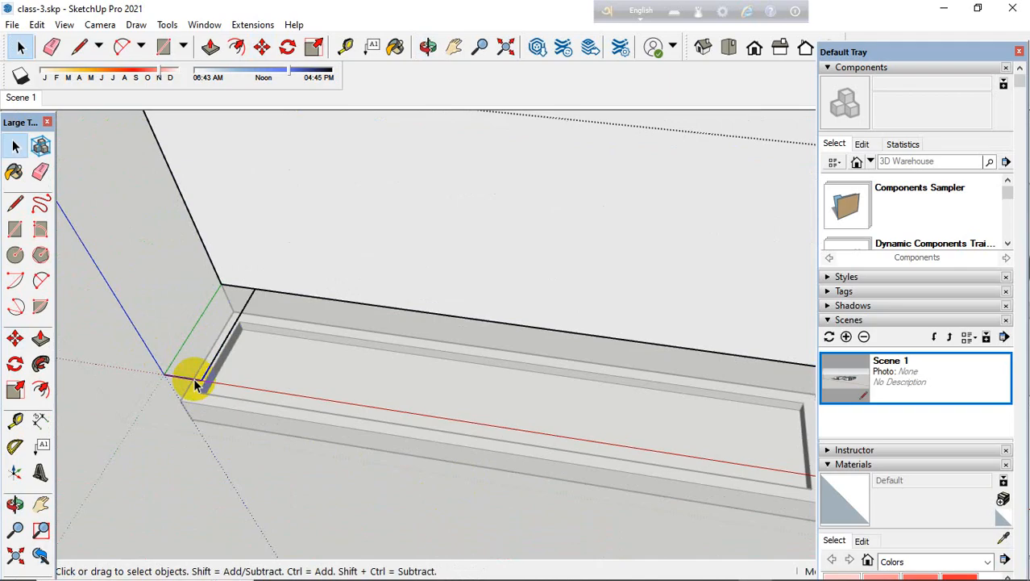
scroll(208, 368, "down", 8)
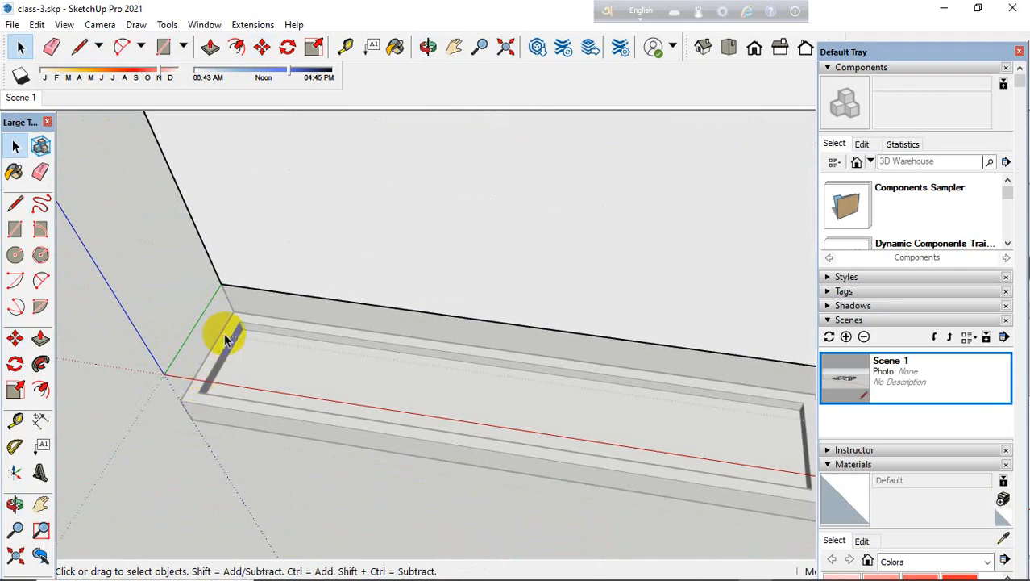
scroll(484, 375, "down", 4)
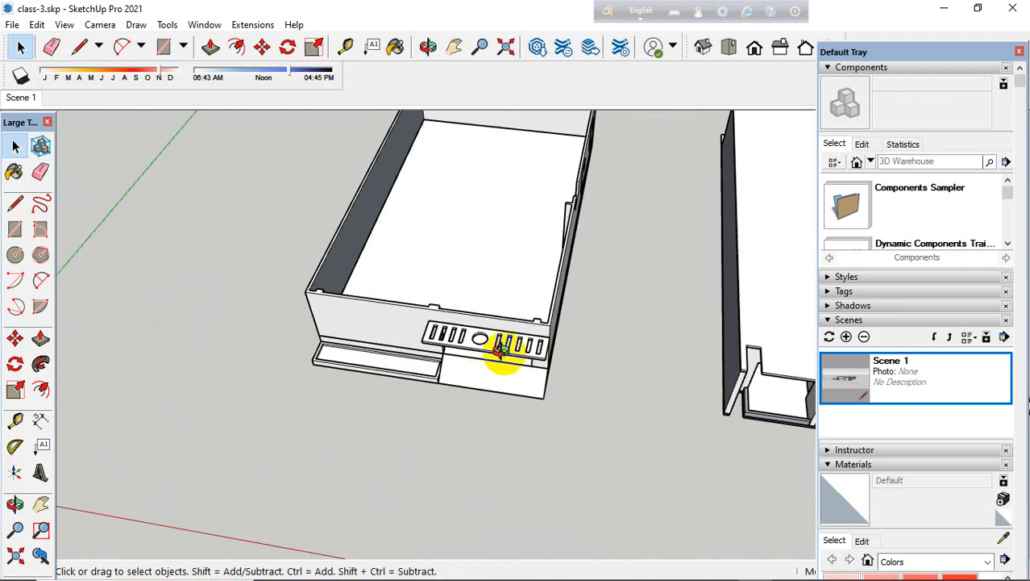
middle_click_drag(502, 345, 595, 272)
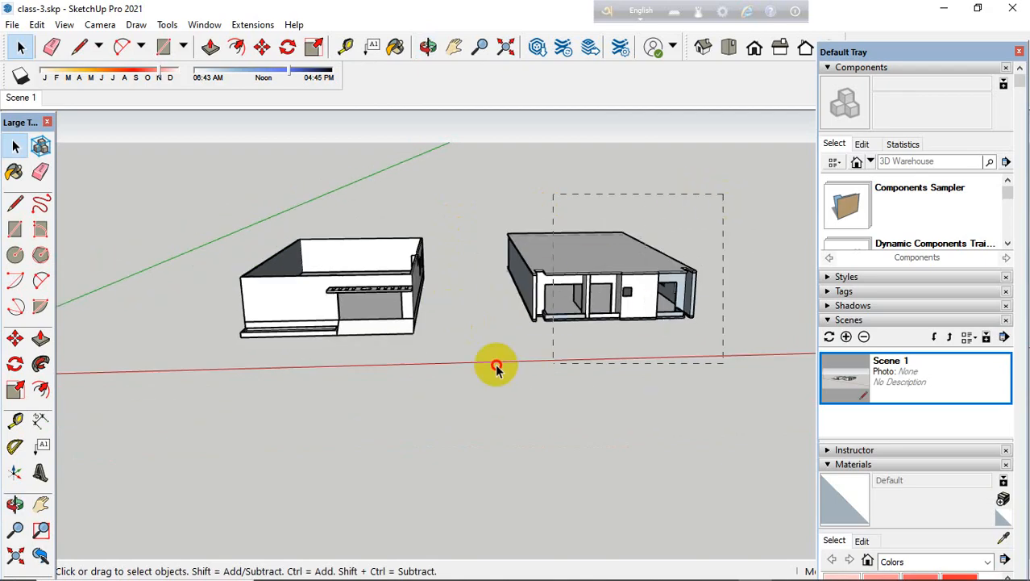
left_click_drag(496, 343, 495, 345)
middle_click_drag(444, 356, 606, 426)
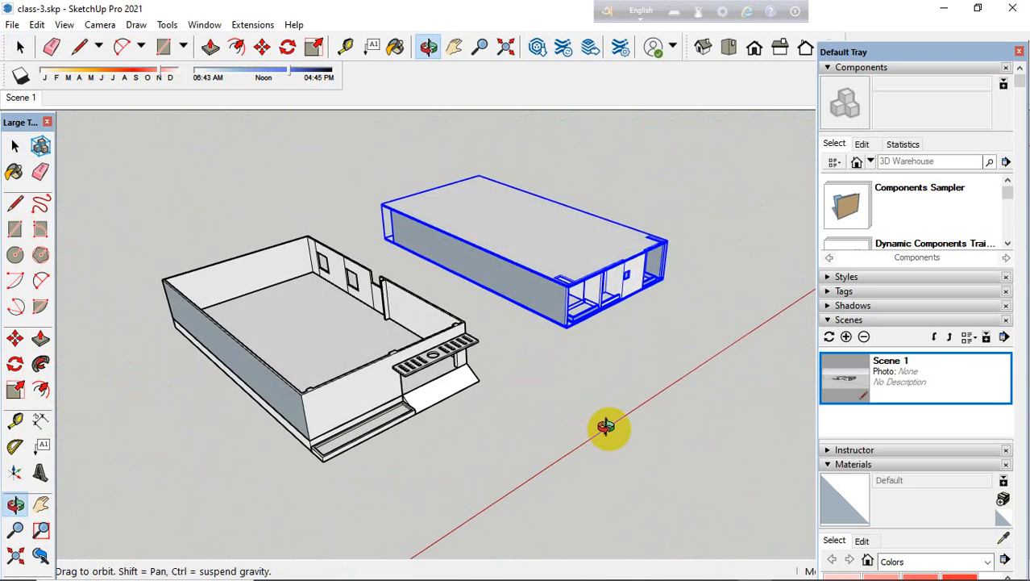
scroll(562, 318, "up", 2)
scroll(403, 318, "up", 3)
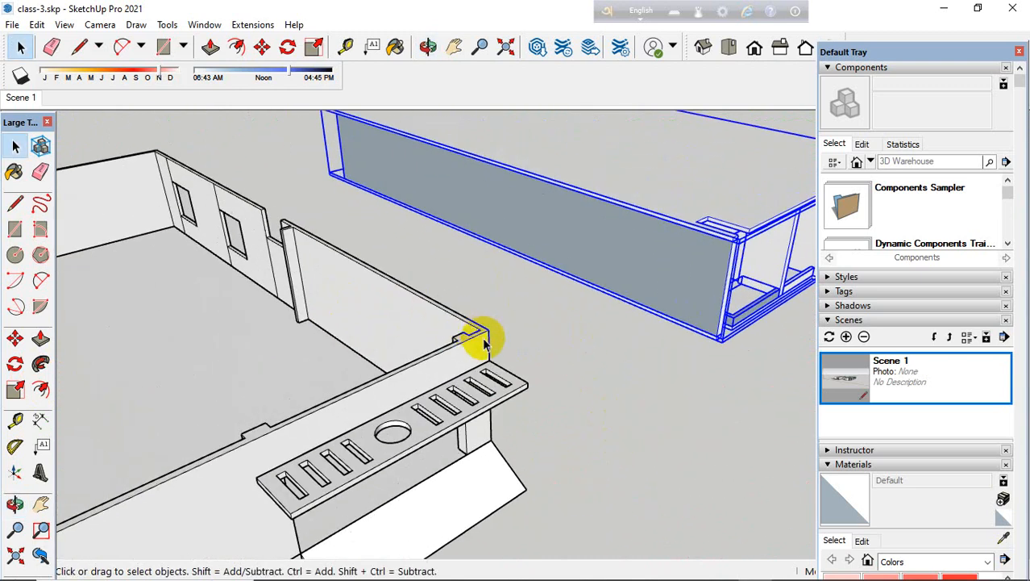
scroll(509, 338, "down", 3)
middle_click_drag(656, 341, 278, 345)
scroll(501, 375, "up", 6)
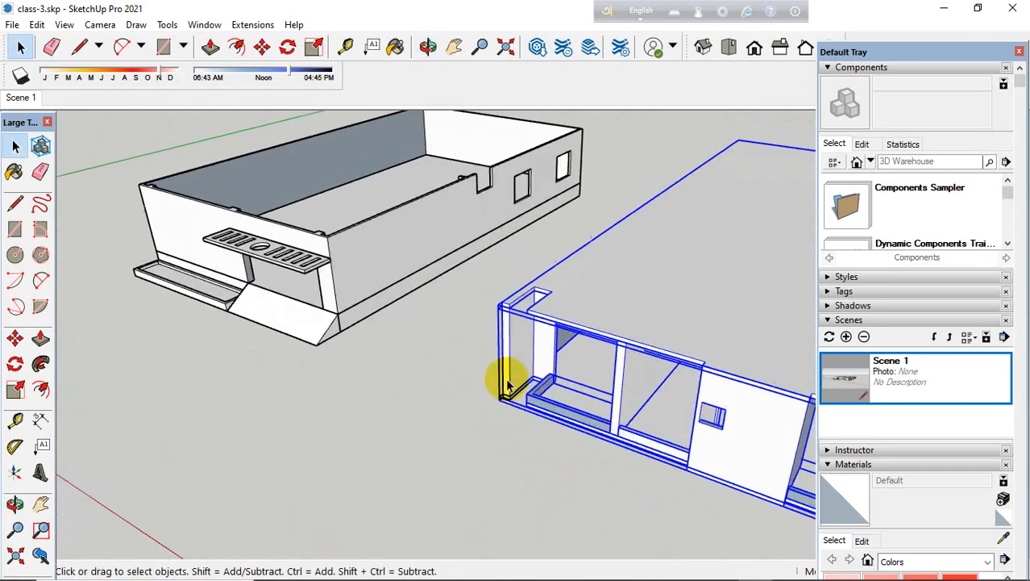
scroll(575, 403, "down", 2)
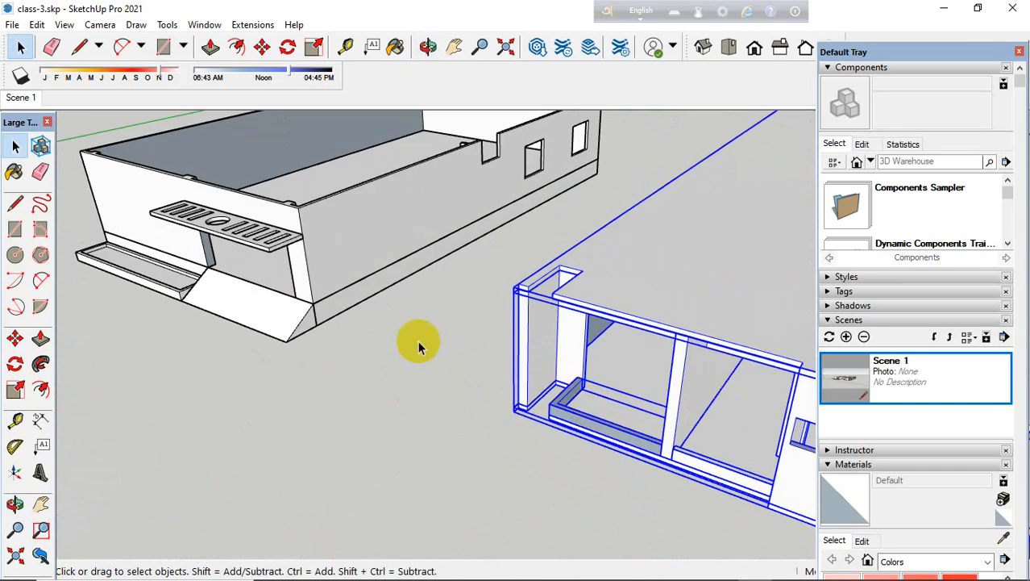
mouse_move(377, 284)
middle_mouse_down()
mouse_move(310, 338)
mouse_move(313, 353)
mouse_move(305, 340)
mouse_move(342, 348)
mouse_move(348, 372)
mouse_move(326, 285)
mouse_move(267, 224)
mouse_move(346, 242)
mouse_move(393, 274)
middle_mouse_up()
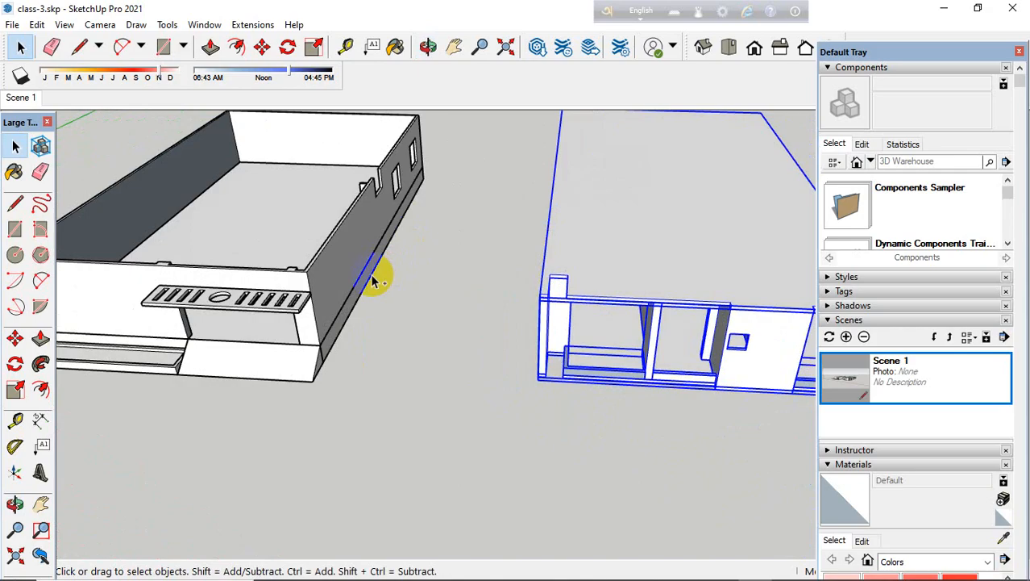
double_click(375, 278)
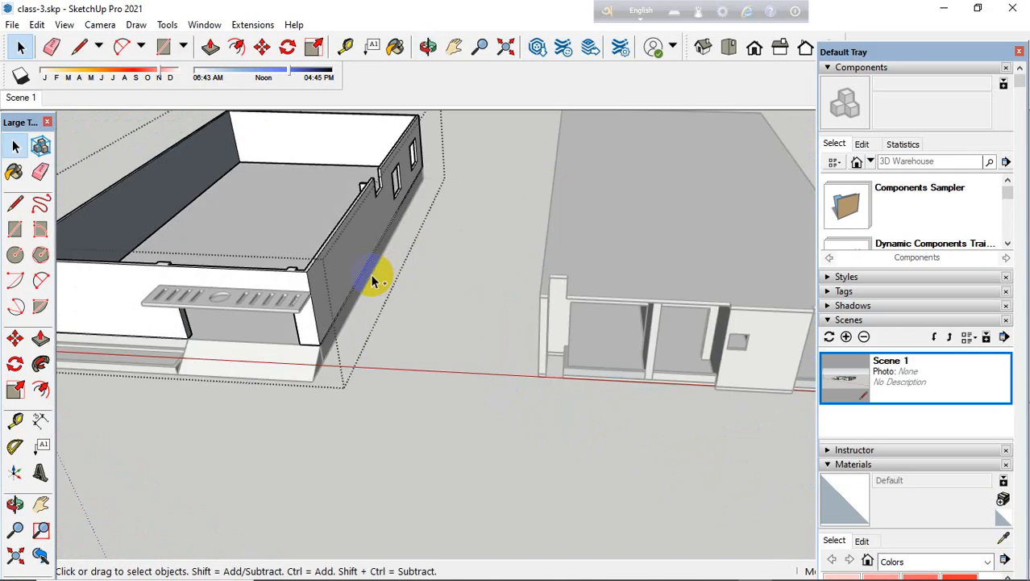
Step: Undo the deletion of the floor plan linework and the leftover corner lines
left_click(404, 381)
key("ctrl+z")
key("ctrl+z")
key("ctrl+z")
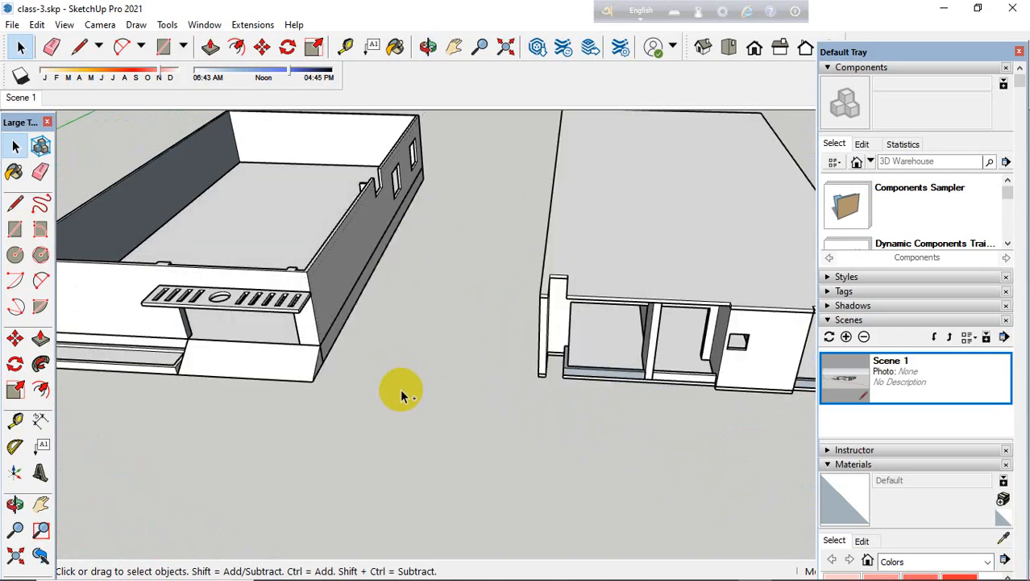
Step: Select the whole second building with its roof and floor slabs, leaving the floor plan linework out of the selection
scroll(438, 368, "down", 3)
middle_click_drag(442, 362, 536, 306)
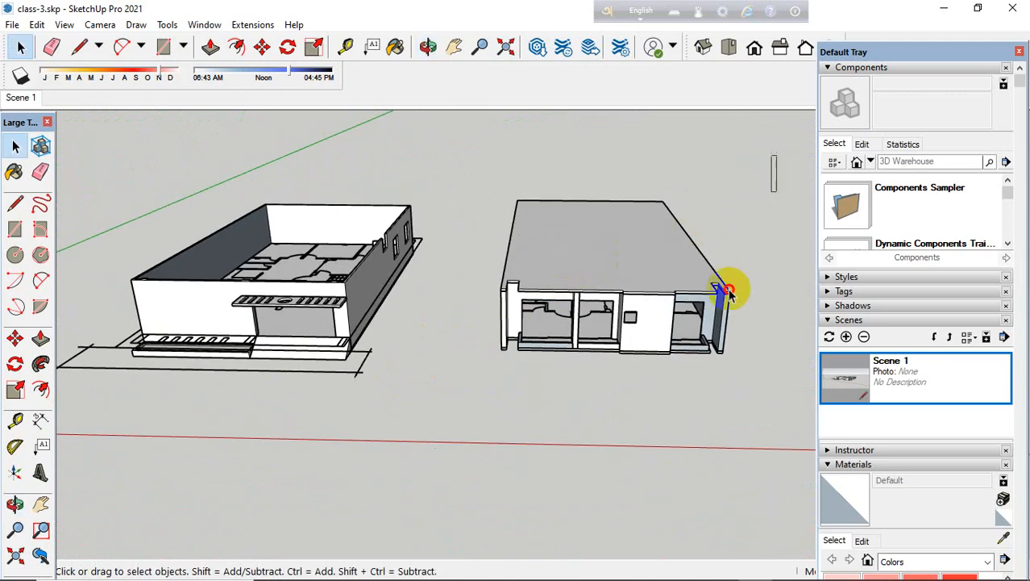
left_click_drag(482, 384, 480, 385)
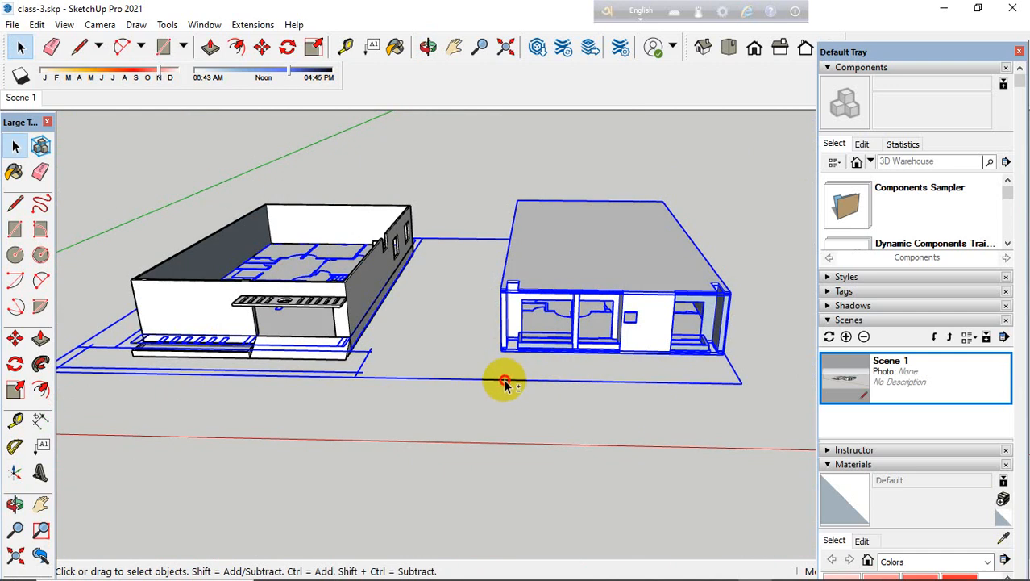
scroll(362, 387, "down", 8)
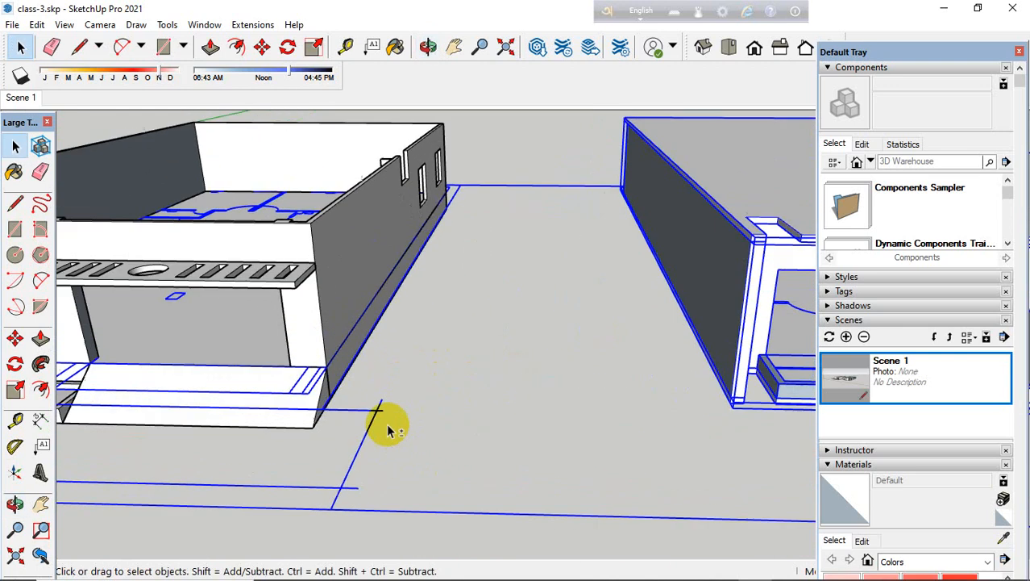
left_click(375, 412, "shift")
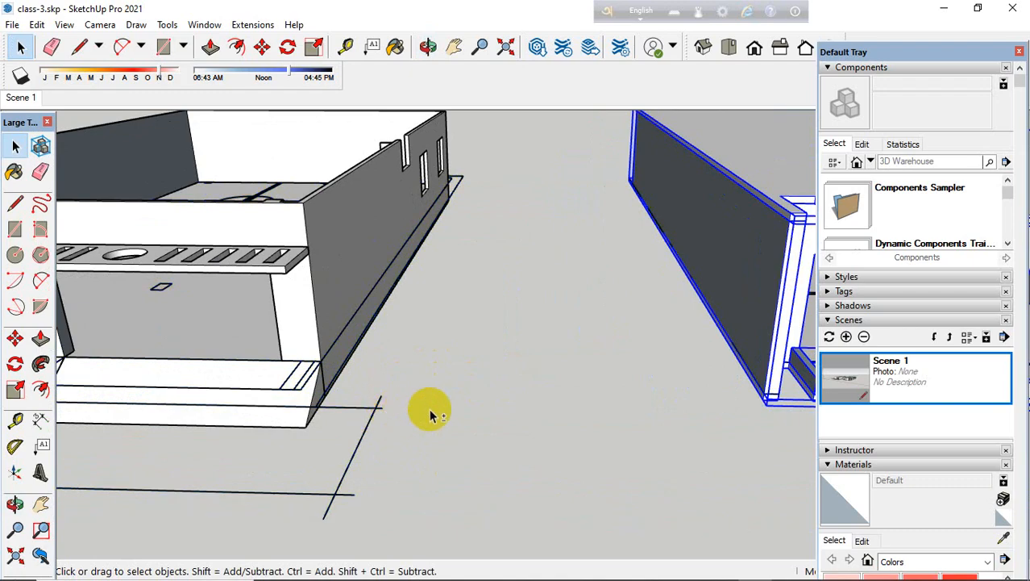
scroll(414, 340, "down", 10)
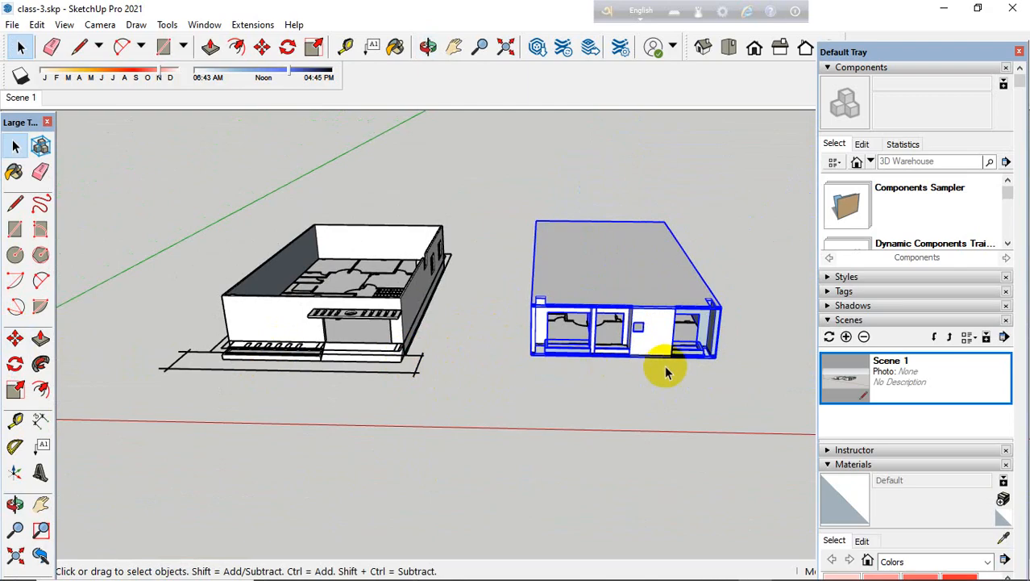
scroll(664, 370, "up", 5)
middle_click_drag(706, 362, 475, 337)
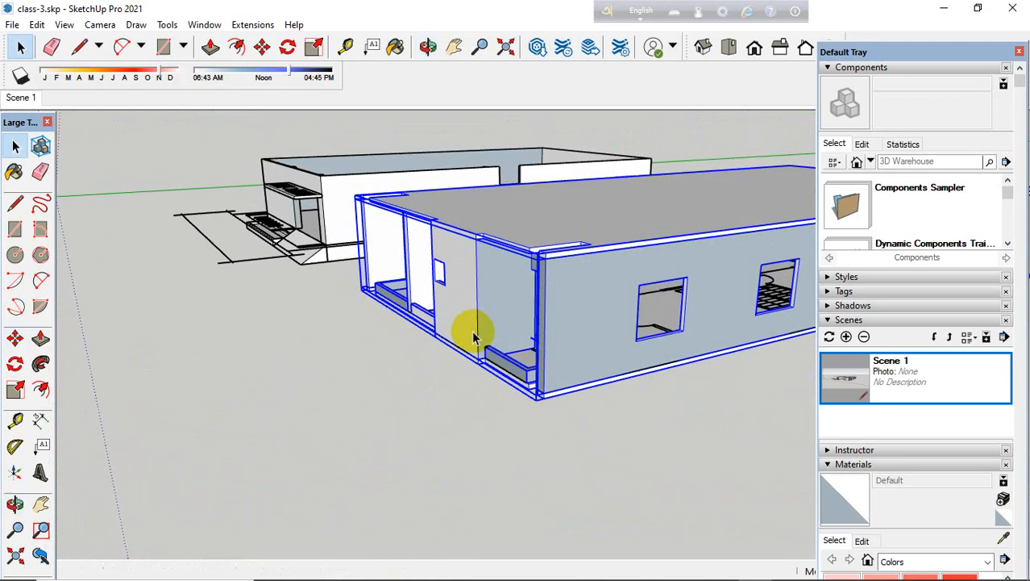
scroll(542, 409, "up", 2)
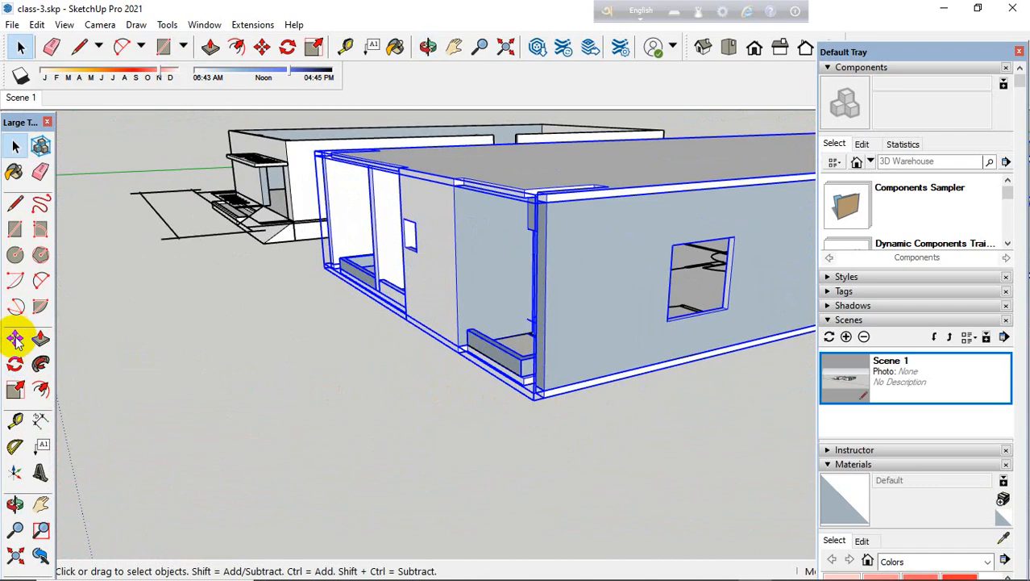
Step: Move the second building by the bottom outer corner of its end wall onto the matching plan corner at the first building's front
left_click(15, 339)
middle_click_drag(383, 361, 429, 416)
scroll(520, 438, "up", 3)
scroll(520, 438, "up", 2)
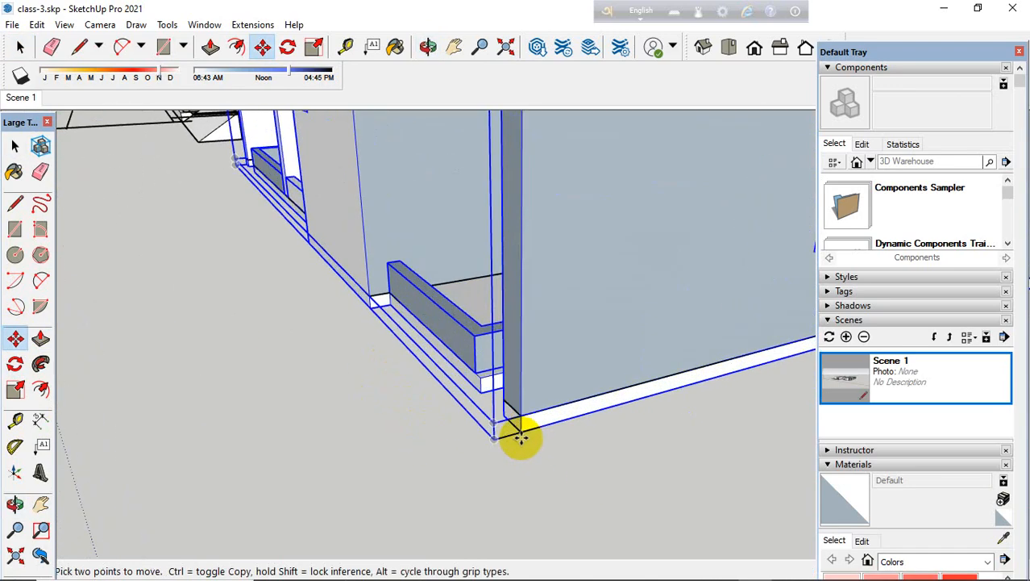
left_click(524, 431)
scroll(682, 361, "down", 5)
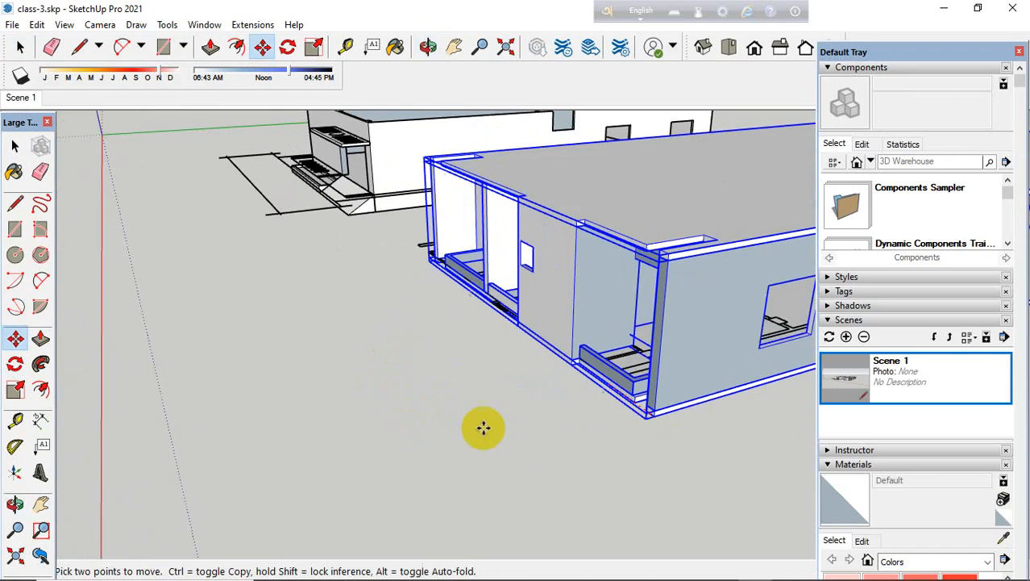
scroll(278, 401, "down", 4)
scroll(328, 244, "up", 6)
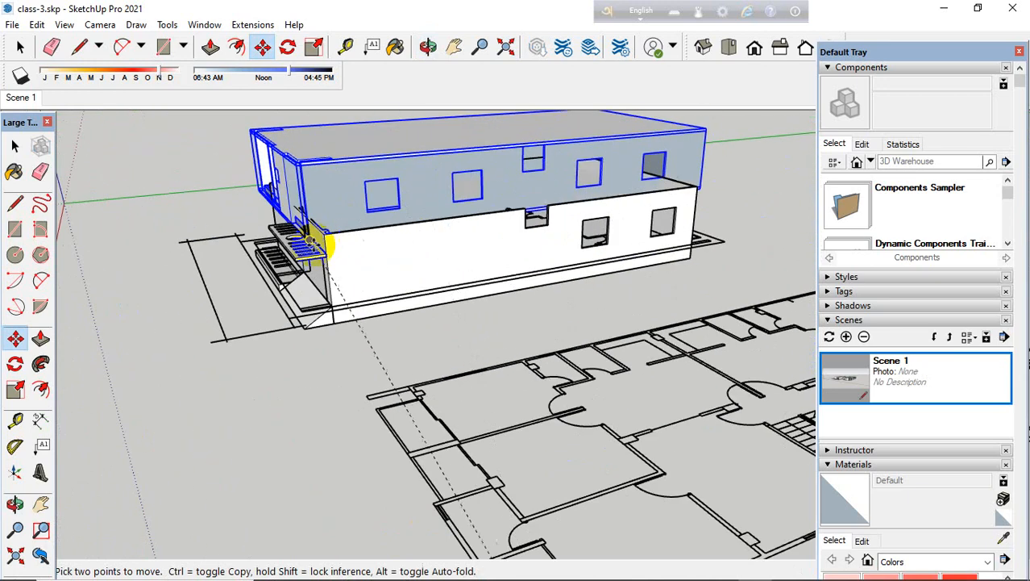
scroll(292, 373, "up", 5)
middle_click_drag(299, 380, 453, 415)
scroll(527, 454, "up", 6)
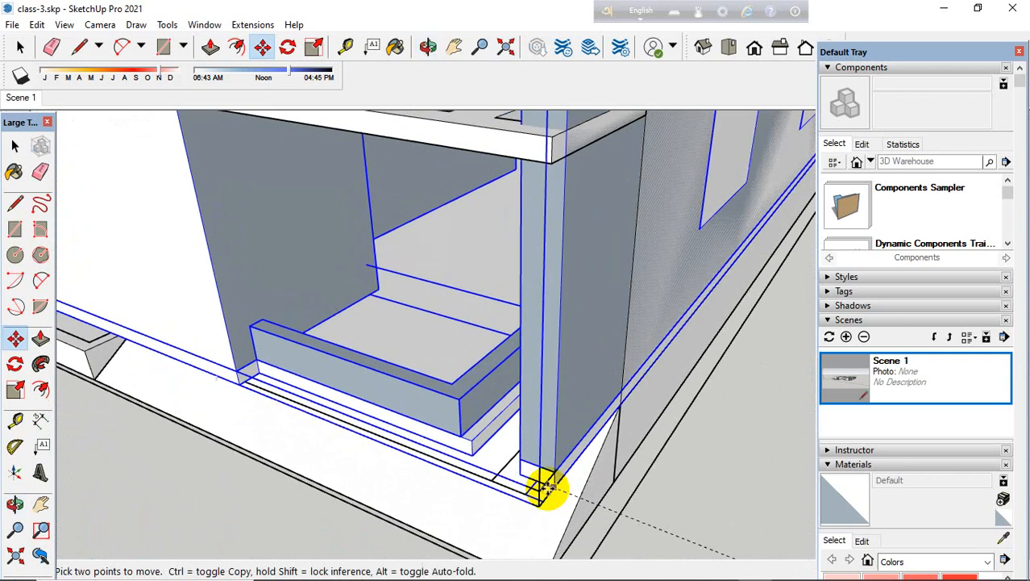
Step: Move the selected building straight up from the base of the first building's front wall corner to the top endpoint of that corner
scroll(540, 500, "down", 5)
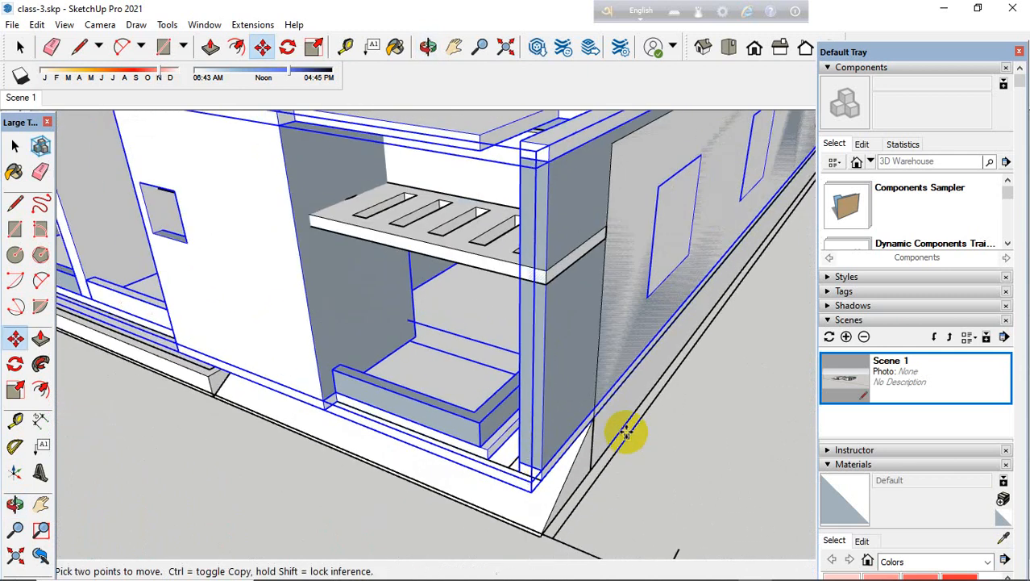
scroll(617, 443, "up", 6)
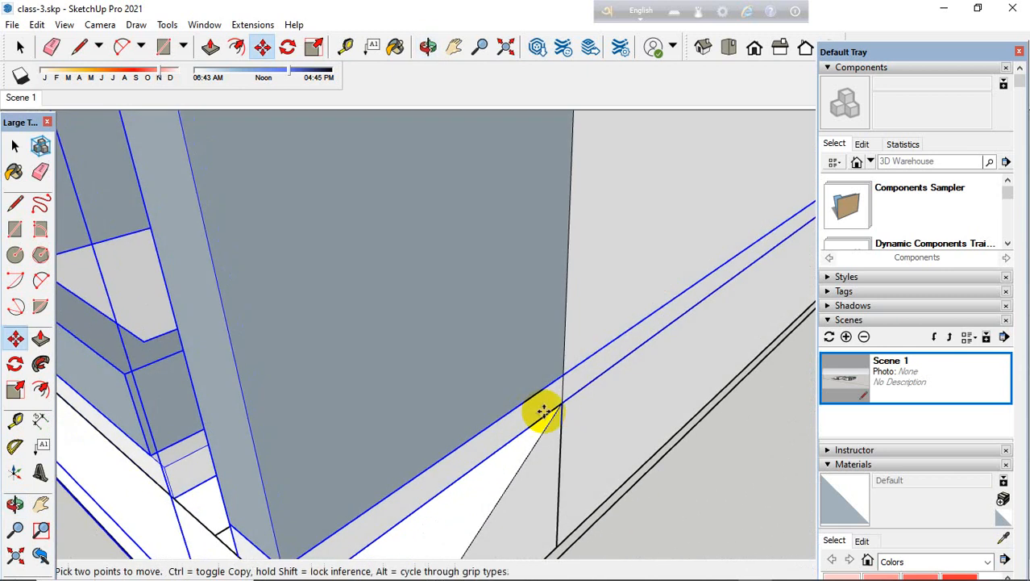
scroll(561, 404, "down", 8)
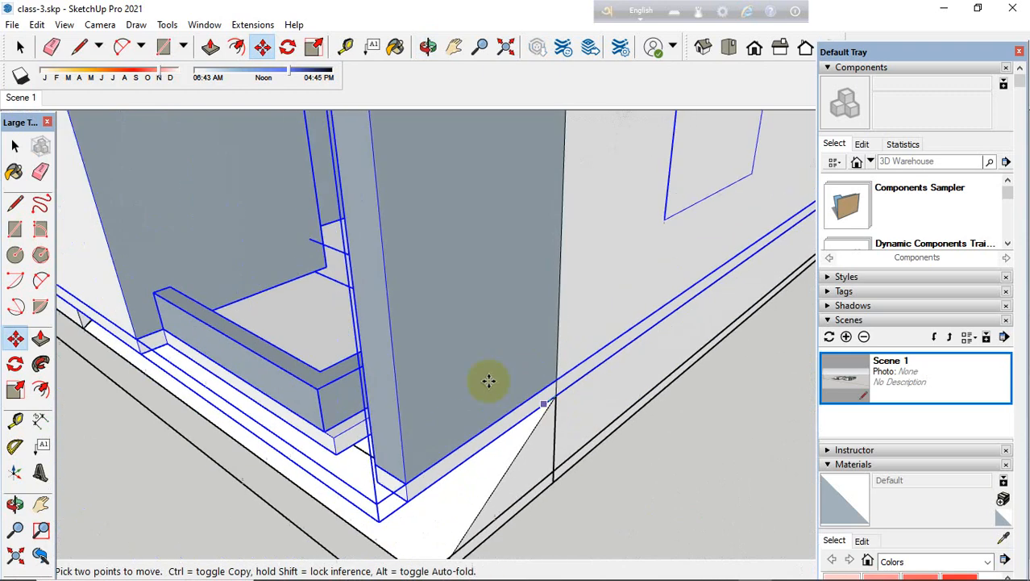
scroll(428, 258, "up", 4)
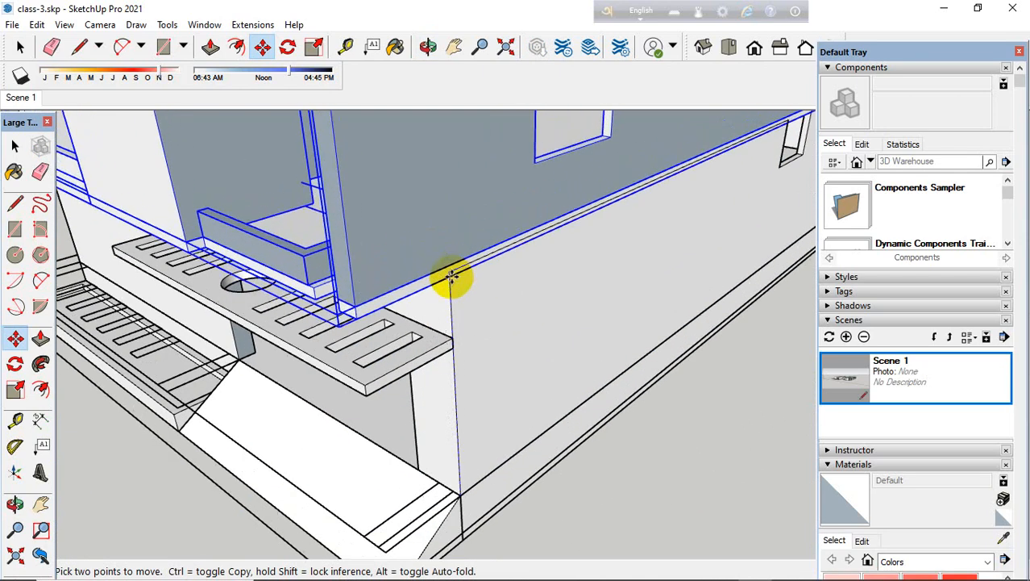
scroll(448, 272, "up", 3)
scroll(460, 237, "down", 4)
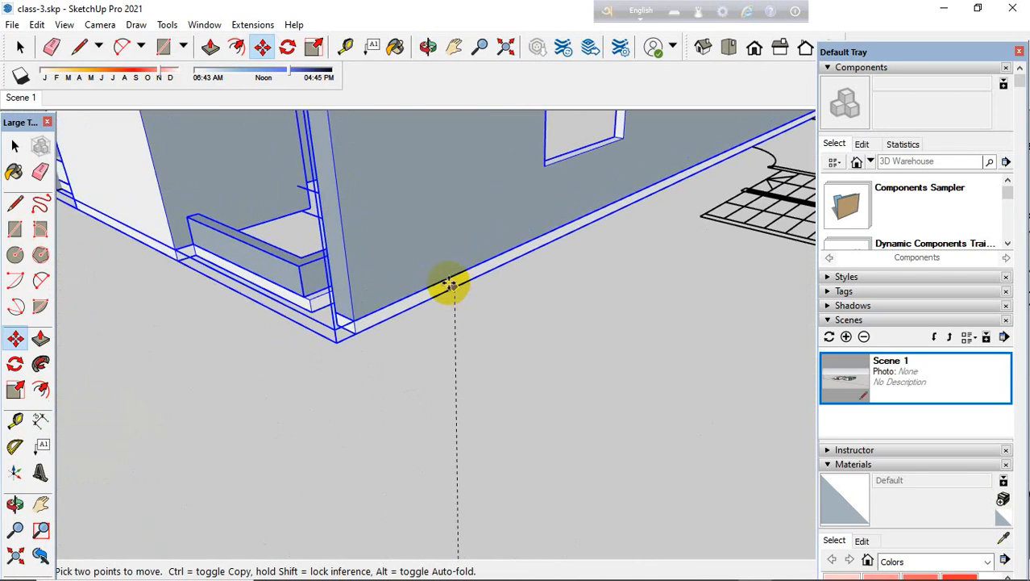
scroll(448, 283, "up", 4)
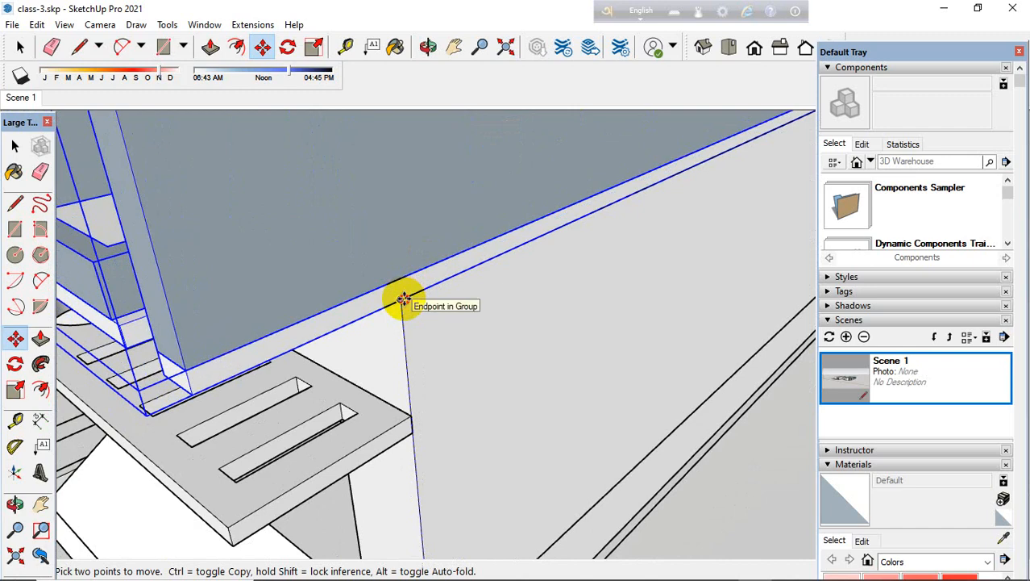
scroll(407, 343, "down", 6)
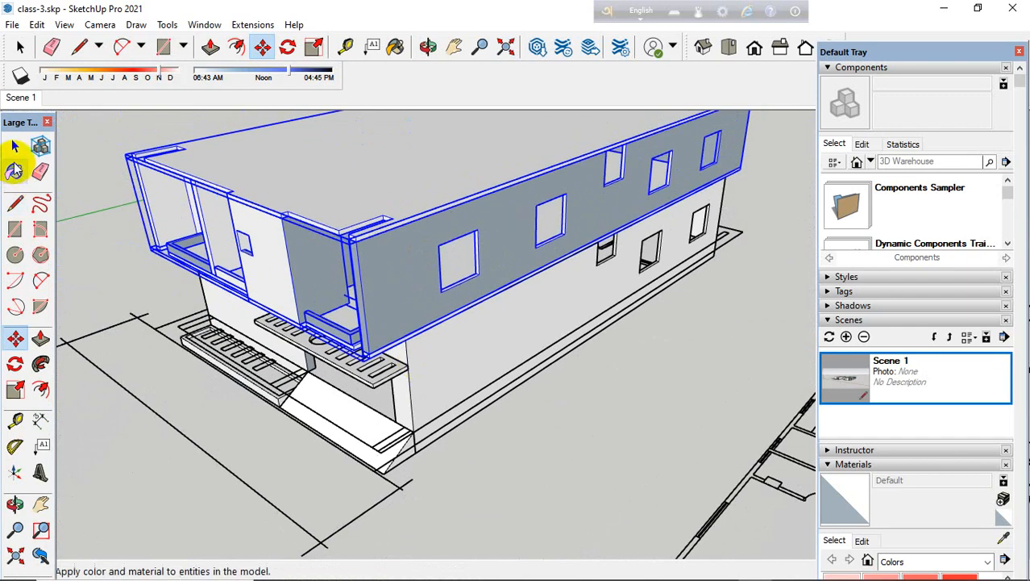
Step: Clear the selection and delete the floor plan linework around and beside the stacked building
left_click(14, 149)
left_click(91, 186)
middle_click_drag(131, 229, 212, 196)
scroll(585, 335, "down", 2)
left_click(621, 355)
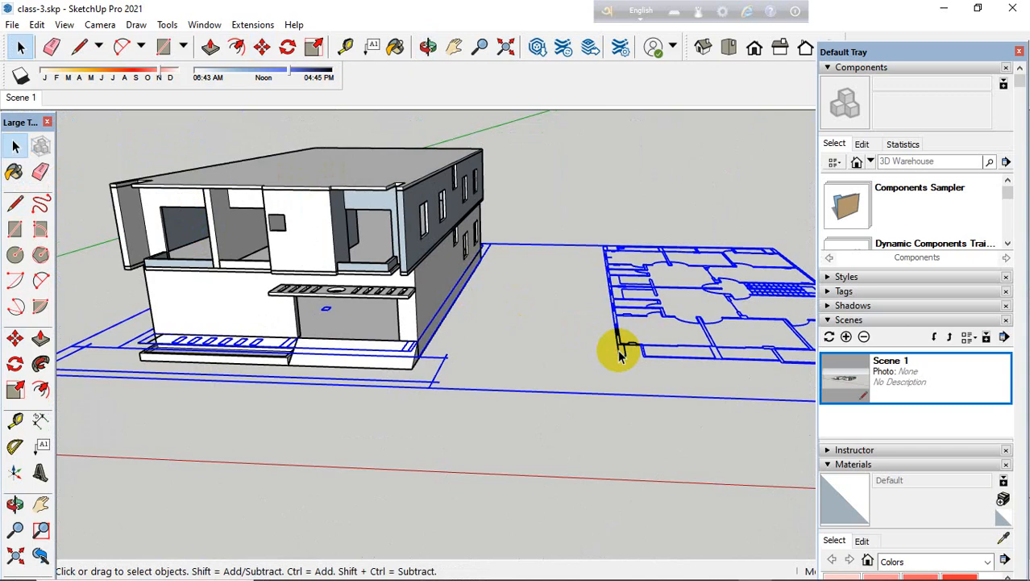
key("Delete")
middle_click_drag(545, 305, 193, 280)
scroll(605, 246, "up", 3)
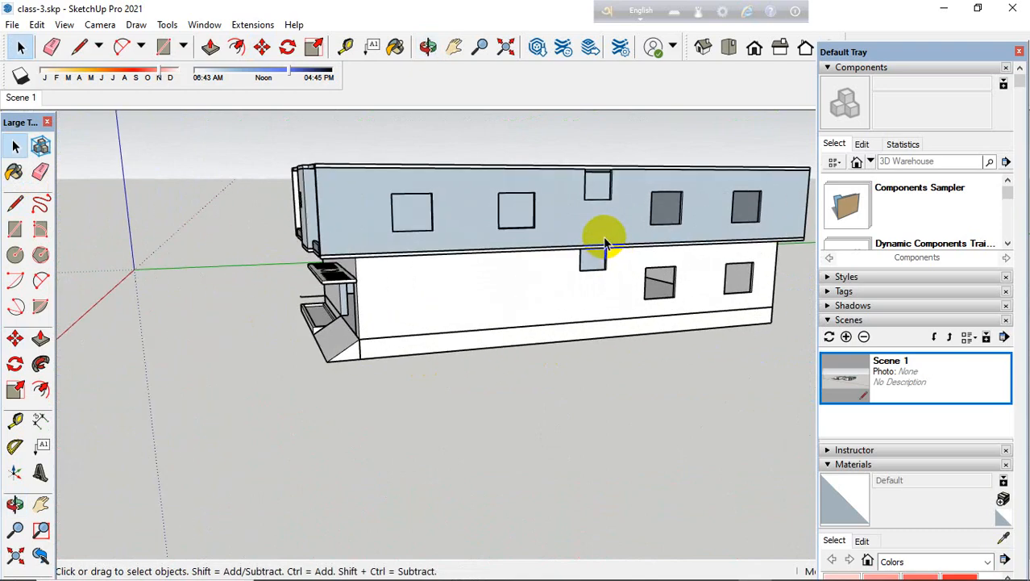
Step: Examine the stacked building's long side wall, windows and roof from several angles
middle_click_drag(520, 262, 688, 234)
scroll(726, 193, "up", 3)
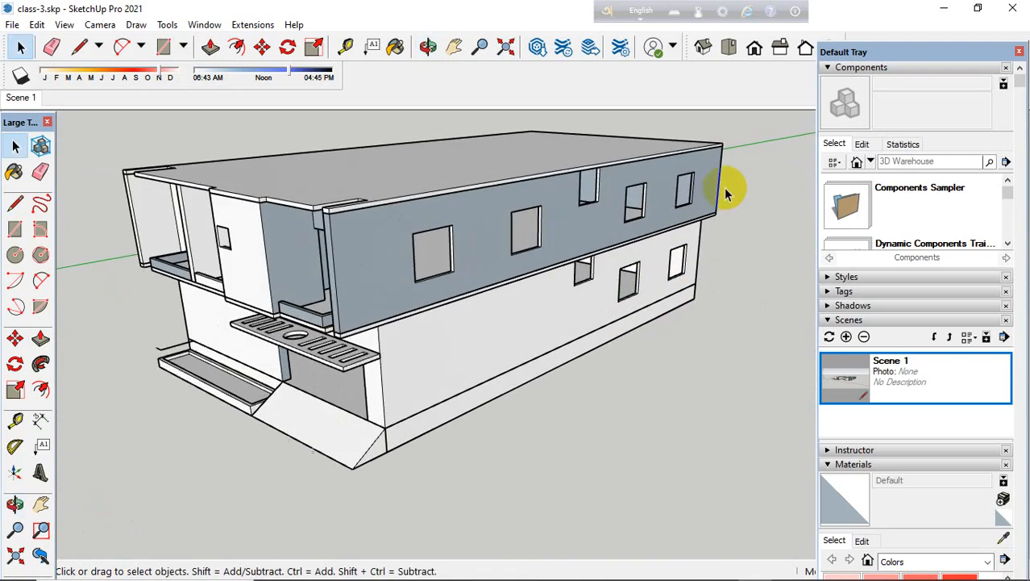
scroll(661, 196, "down", 2)
middle_click_drag(674, 197, 526, 322)
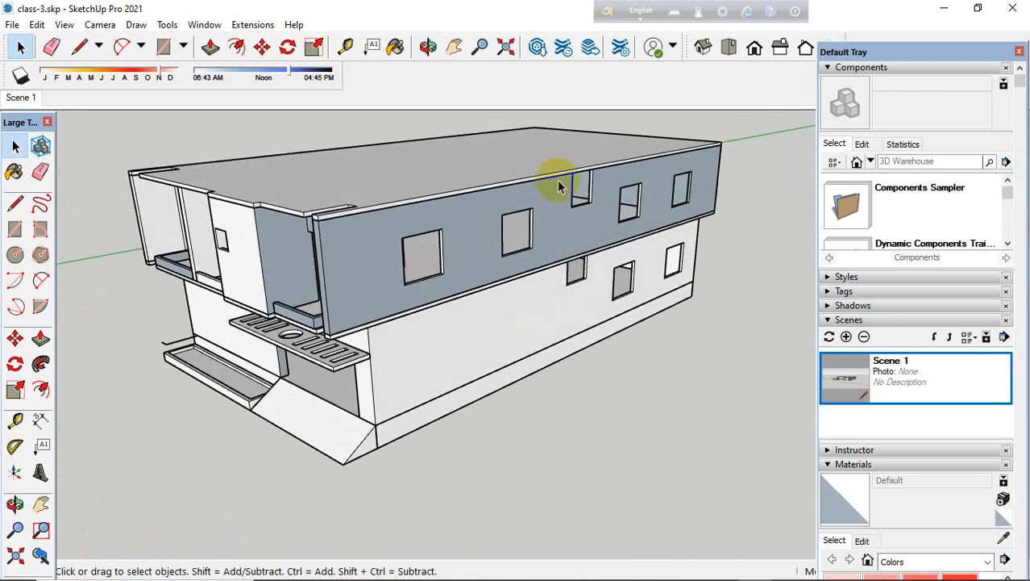
middle_click_drag(559, 186, 534, 207)
scroll(539, 216, "up", 2)
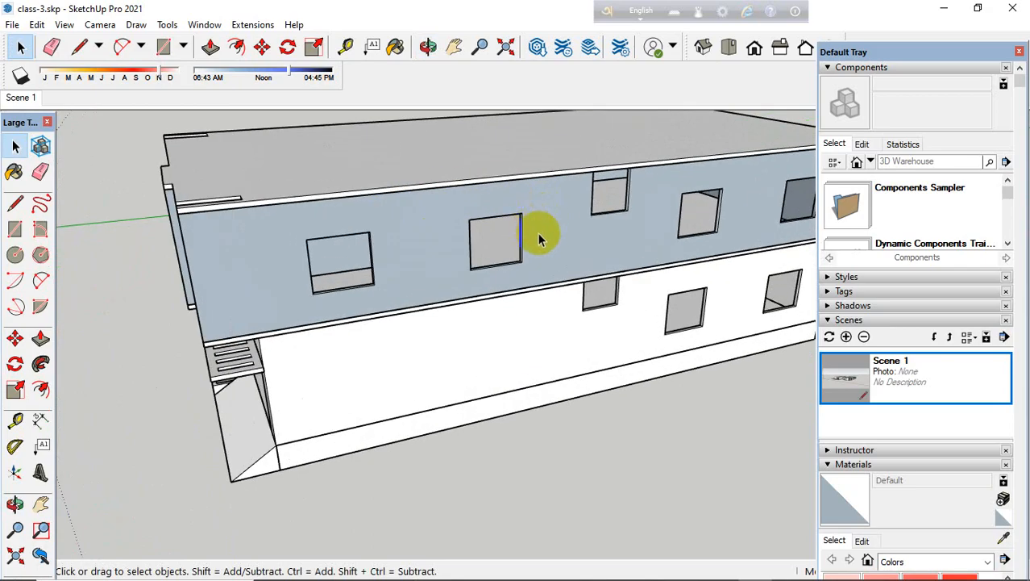
scroll(516, 246, "down", 3)
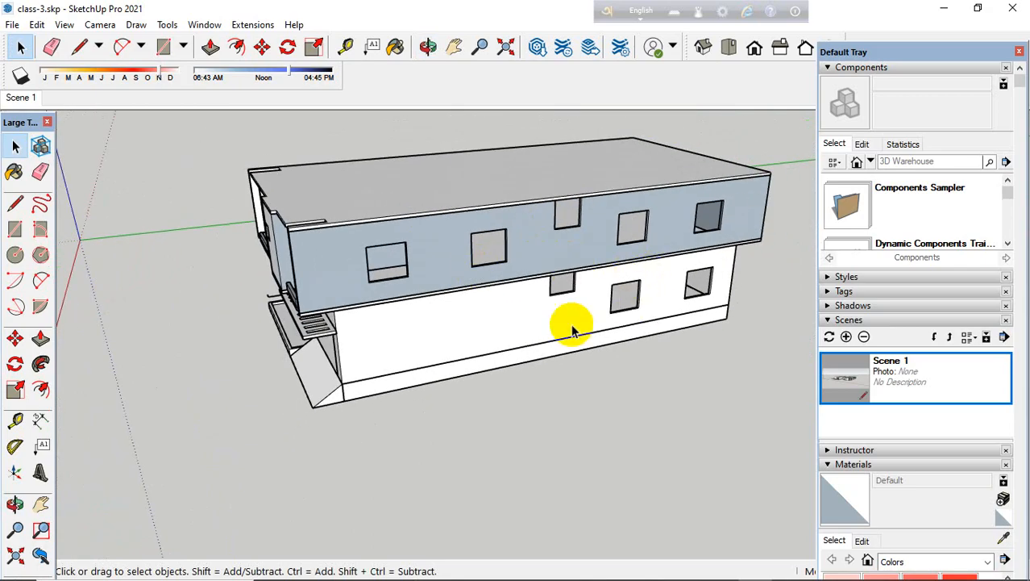
middle_click_drag(572, 330, 637, 314)
Step: Delete the leftover edges at the ground storey's front corner above the planter and leave the group
scroll(230, 388, "up", 3)
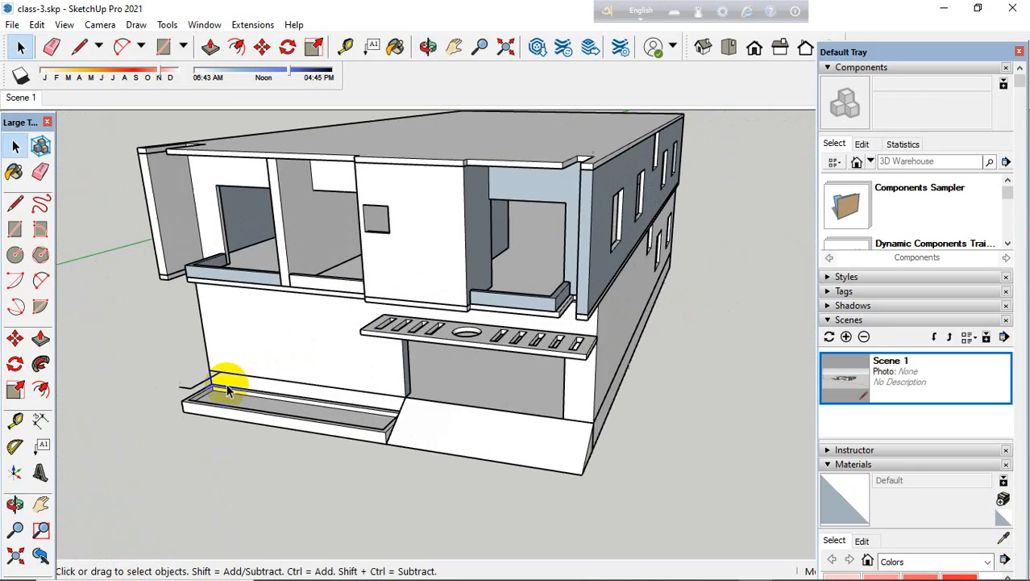
scroll(228, 391, "up", 5)
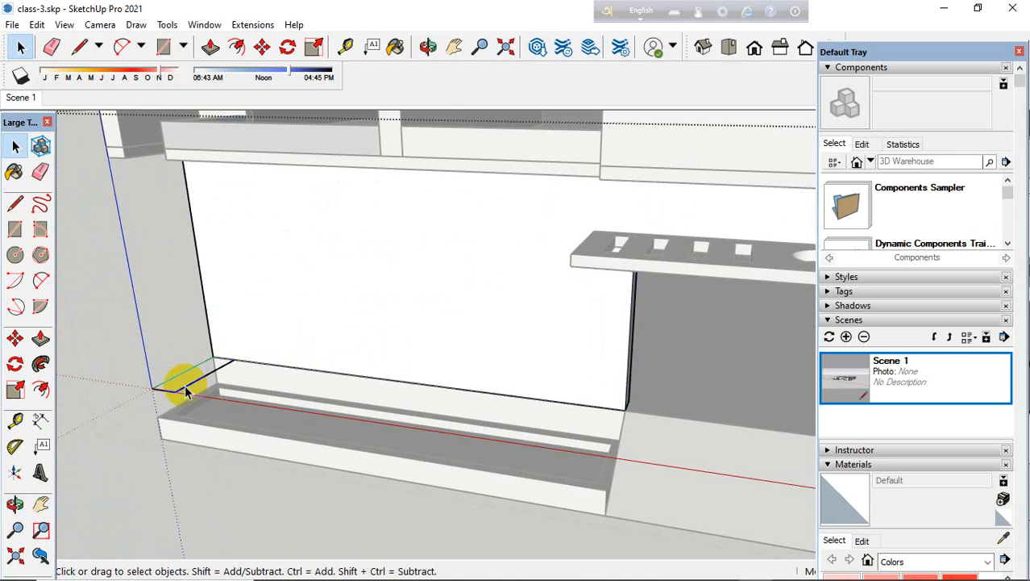
left_click(173, 398)
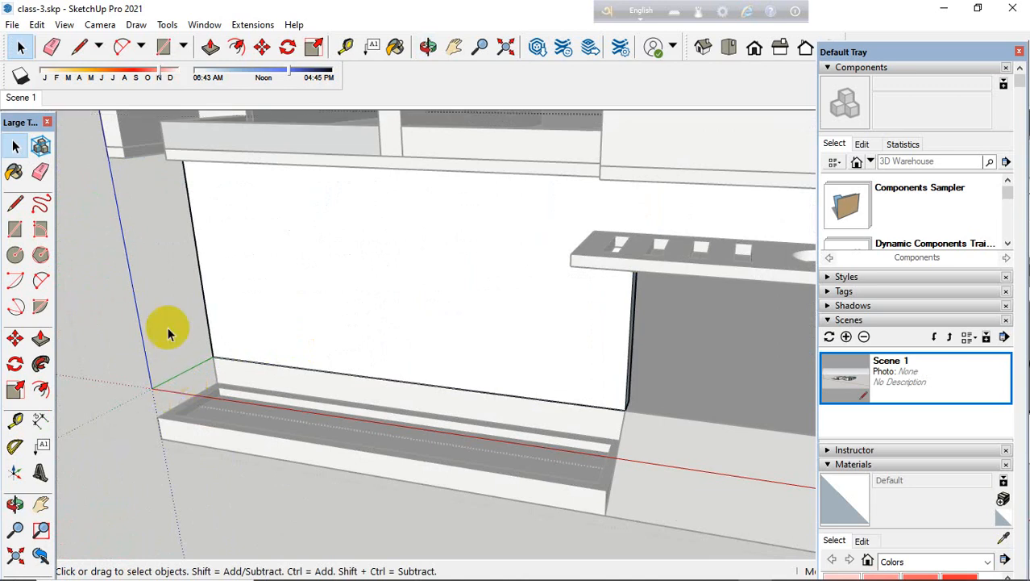
left_click(104, 322)
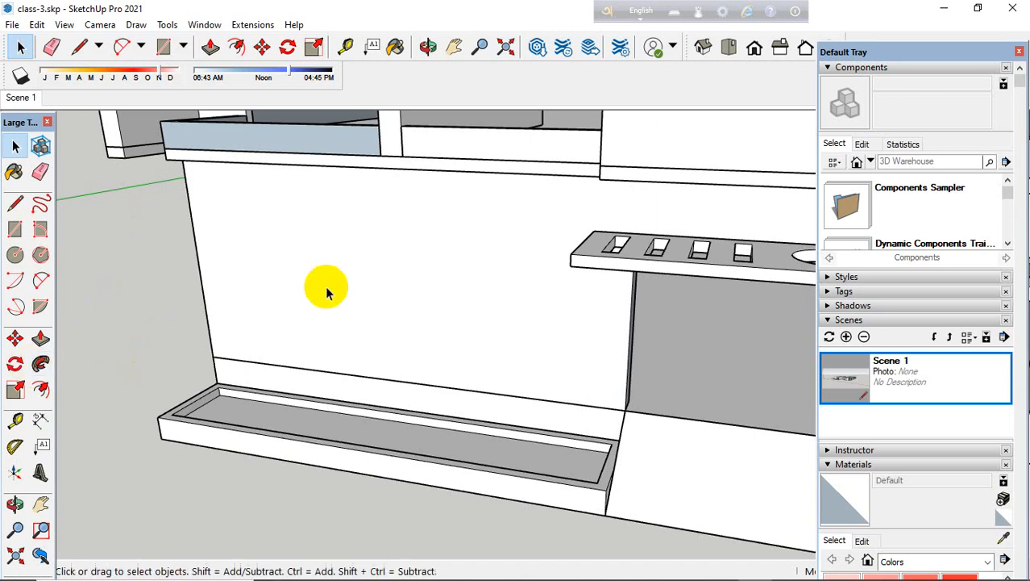
Step: Inspect the two-storey house's front, entrance canopy, ramp, planter and roof from low and high viewpoints
scroll(400, 284, "down", 10)
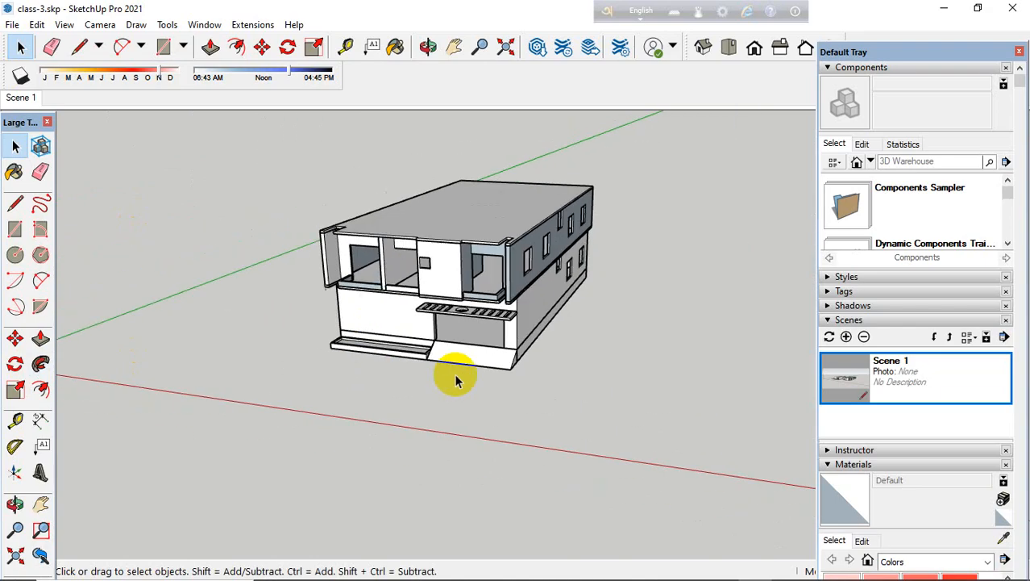
middle_click_drag(454, 372, 494, 339)
scroll(475, 395, "up", 8)
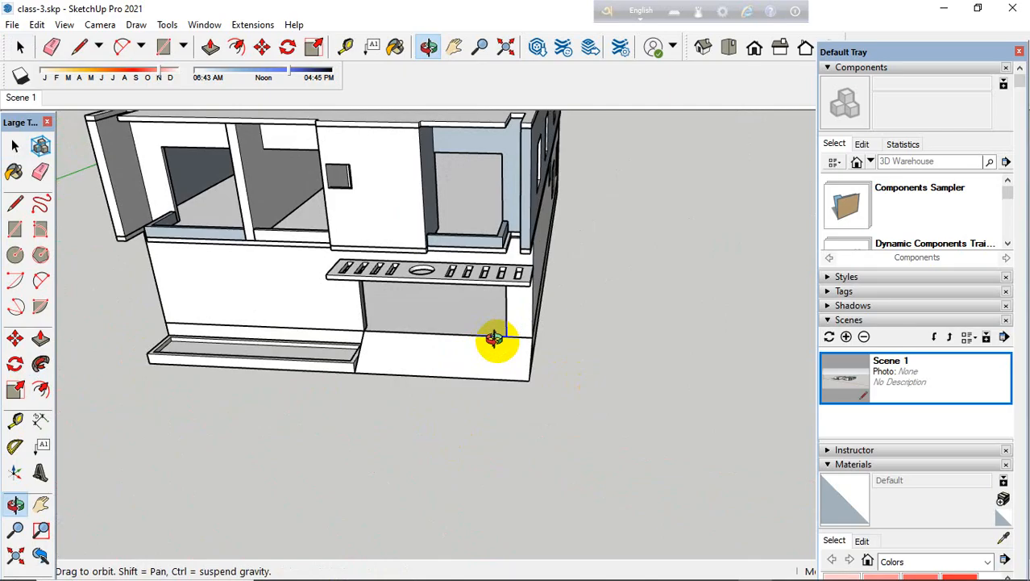
left_click_drag(490, 343, 490, 355)
key("space")
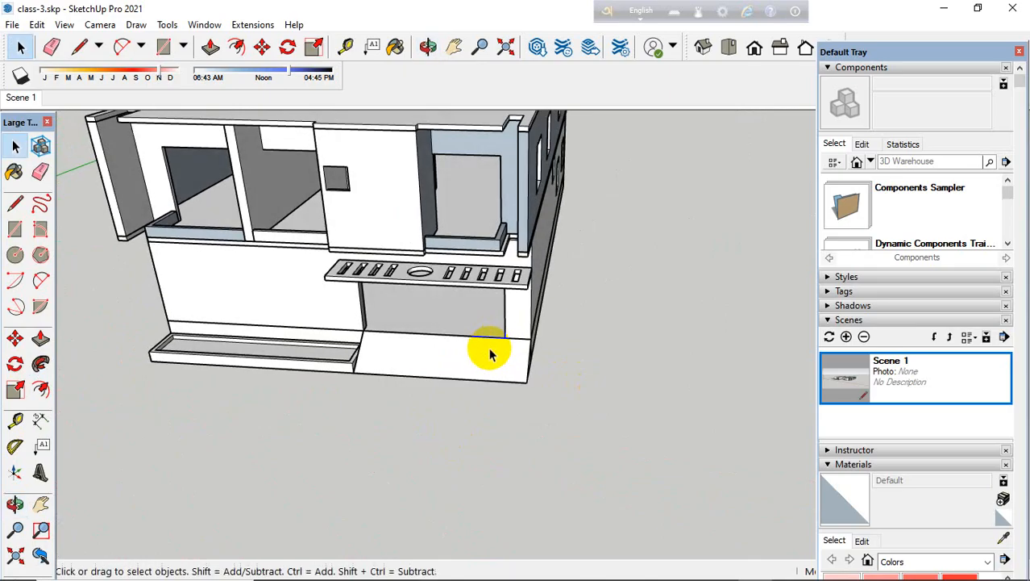
scroll(639, 433, "down", 3)
middle_click_drag(640, 433, 550, 365)
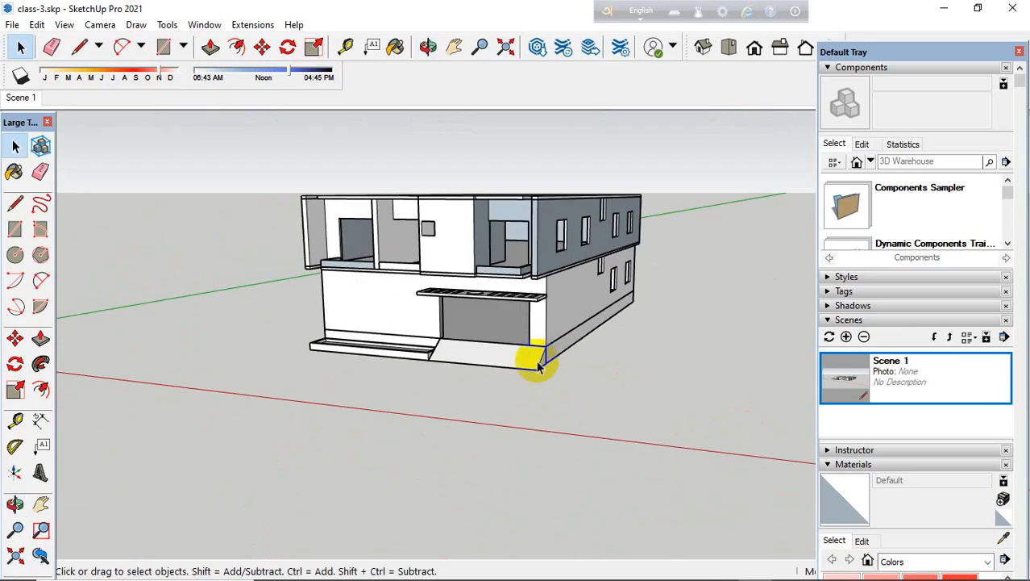
scroll(474, 228, "up", 3)
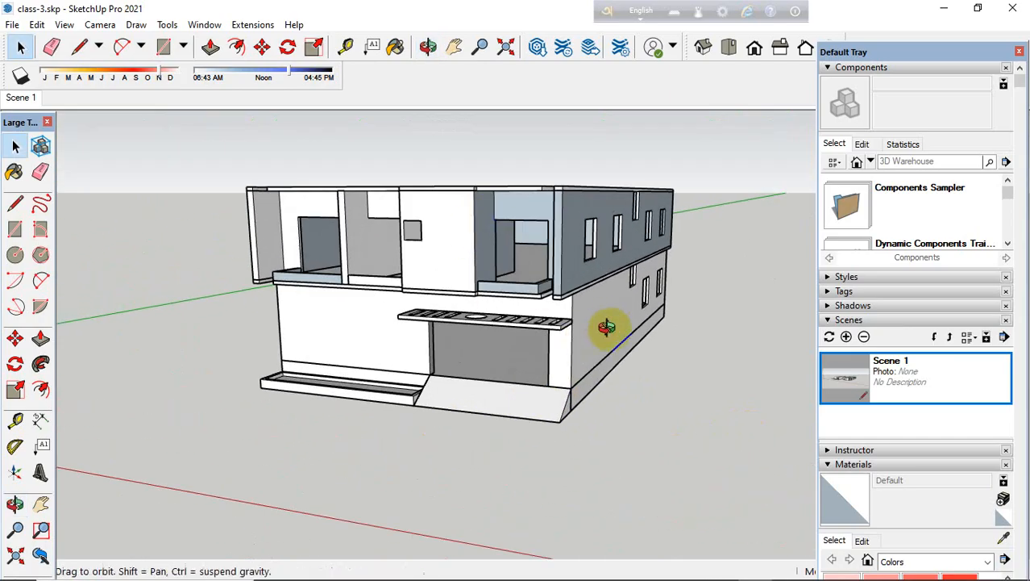
middle_click_drag(607, 326, 582, 408)
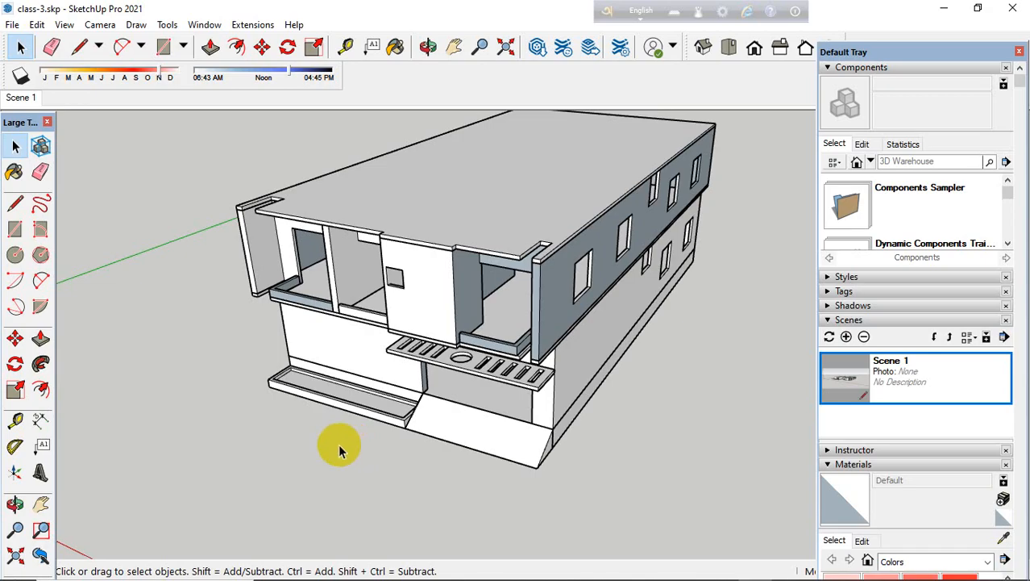
middle_click_drag(357, 429, 380, 407)
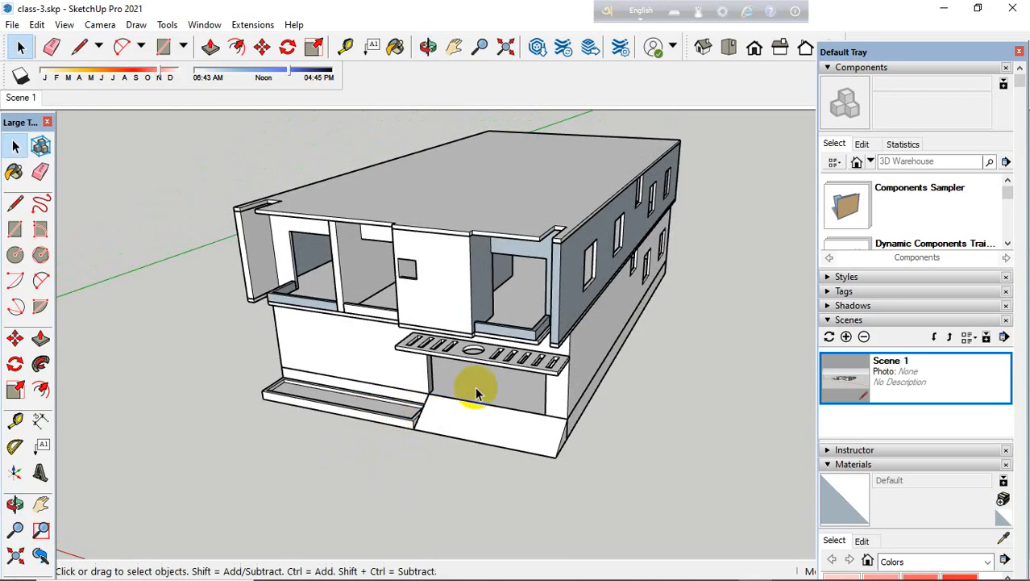
middle_click_drag(475, 392, 591, 391)
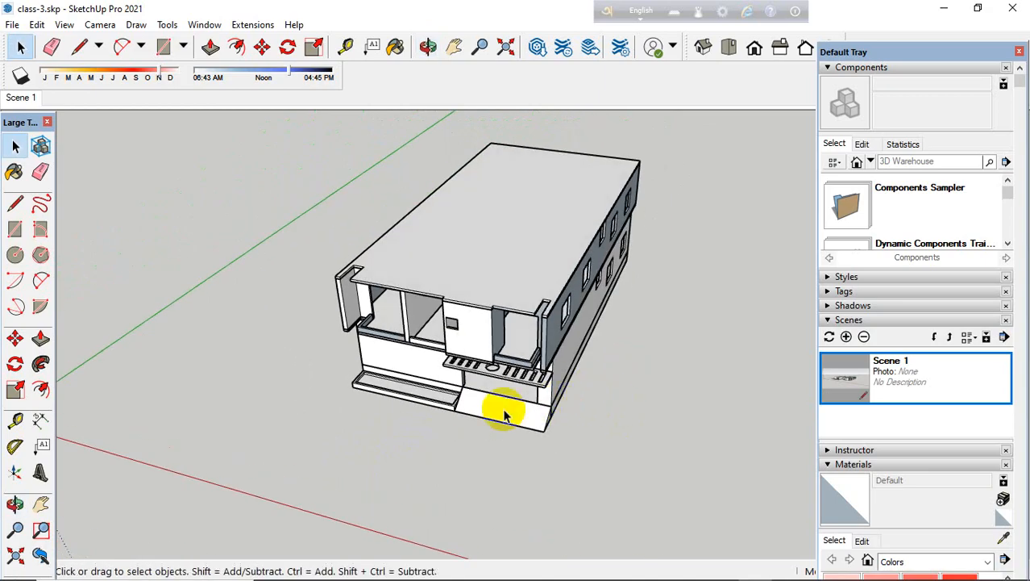
Step: Inside the upper storey group, draw an upright rectangle on the inner face of the projecting end wall beside the corner balcony
scroll(471, 322, "up", 6)
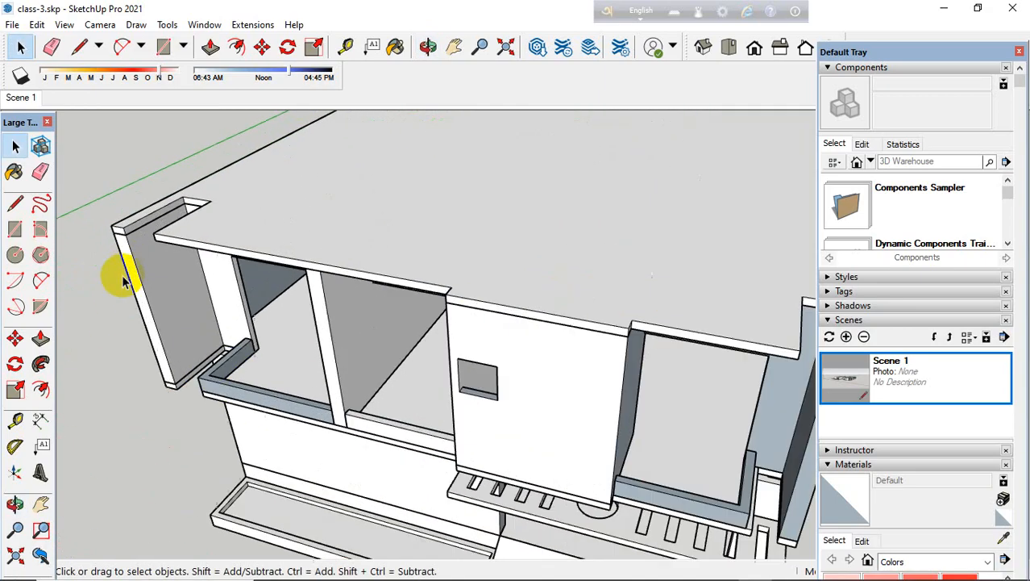
middle_click_drag(160, 315, 181, 281)
scroll(209, 242, "up", 2)
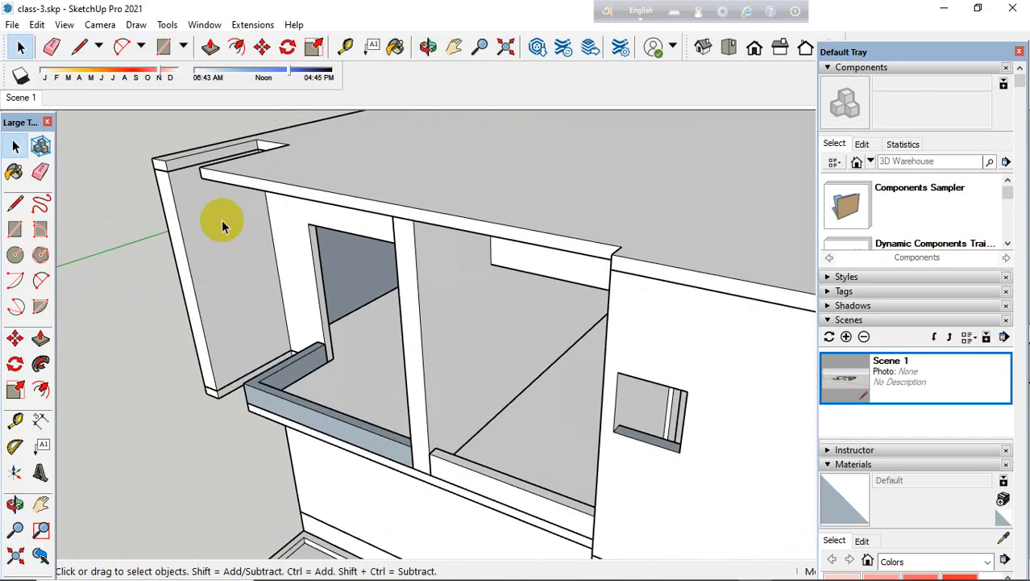
middle_click_drag(232, 325, 221, 269)
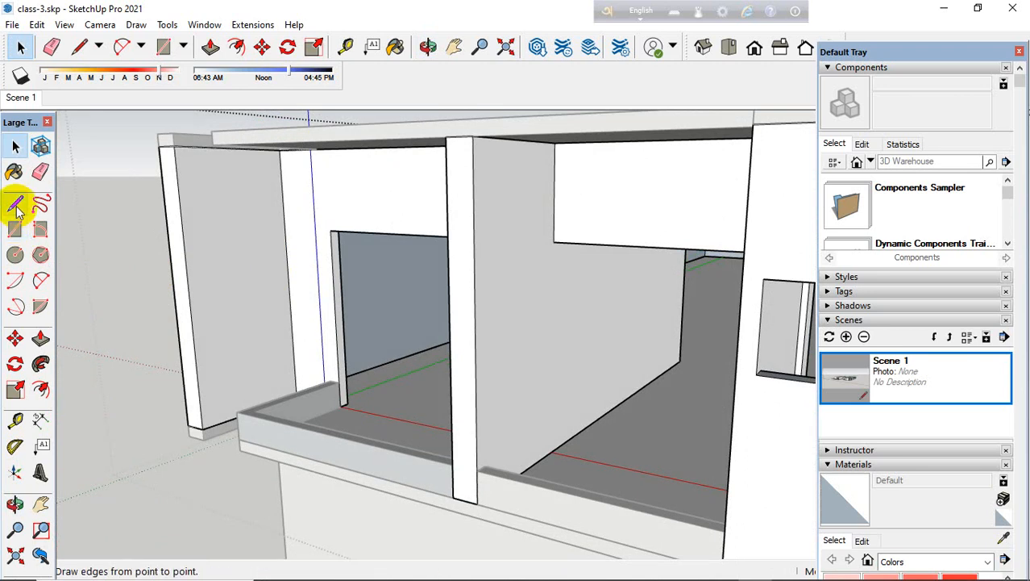
left_click(15, 229)
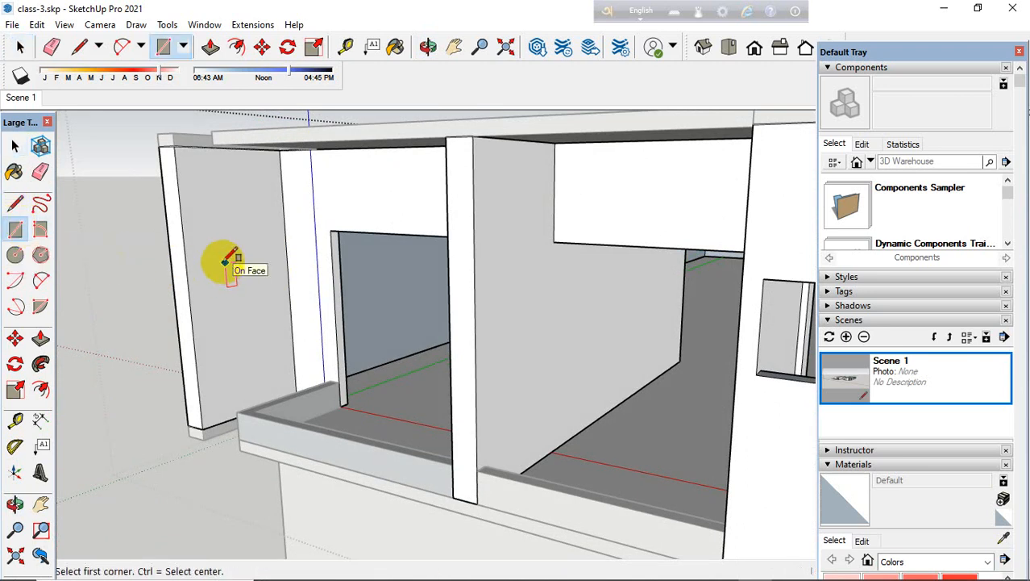
left_click_drag(219, 260, 250, 314)
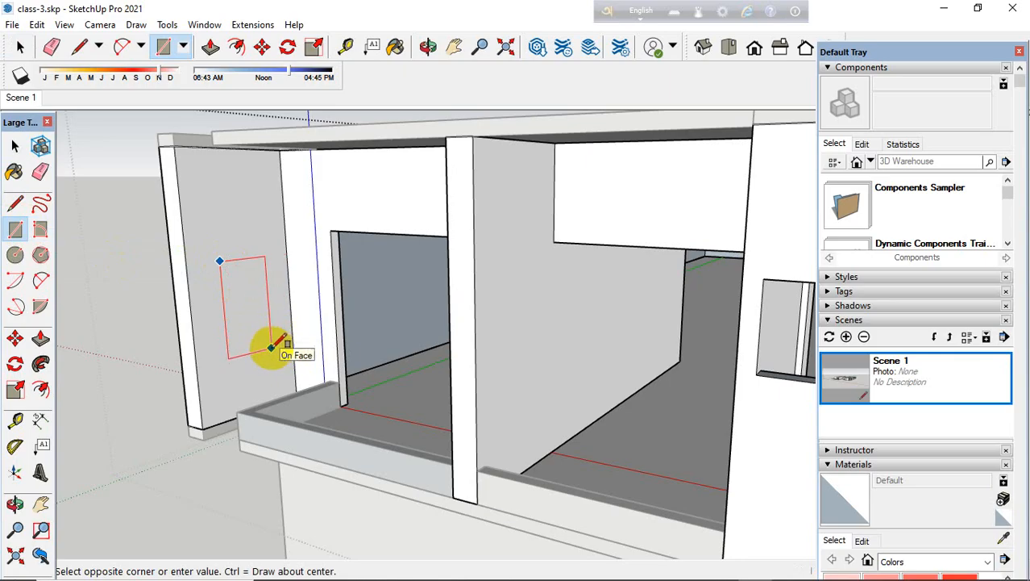
left_click_drag(280, 364, 286, 394)
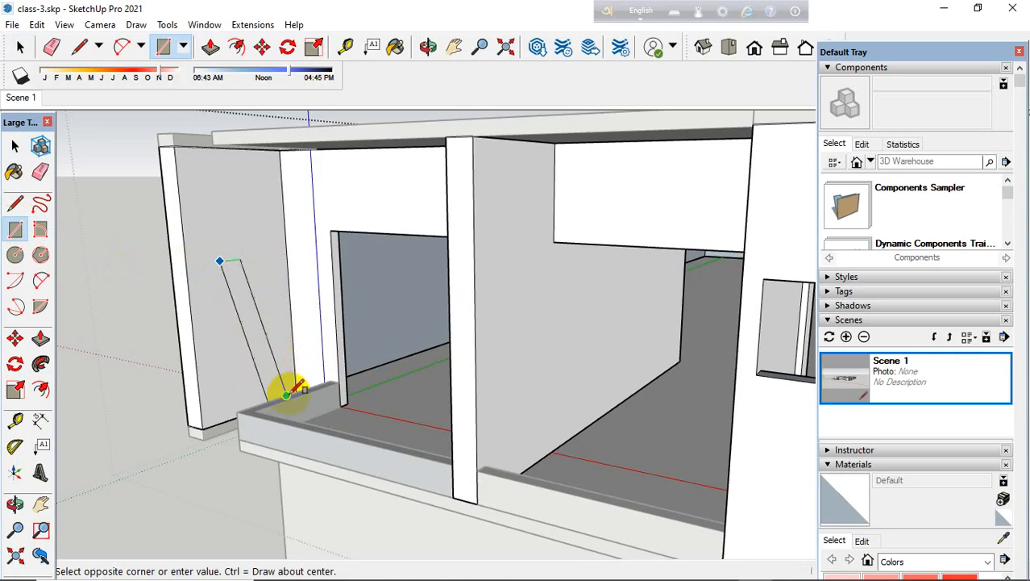
mouse_move(264, 367)
middle_mouse_down()
mouse_move(262, 375)
mouse_move(271, 331)
middle_mouse_up()
scroll(283, 318, "up", 3)
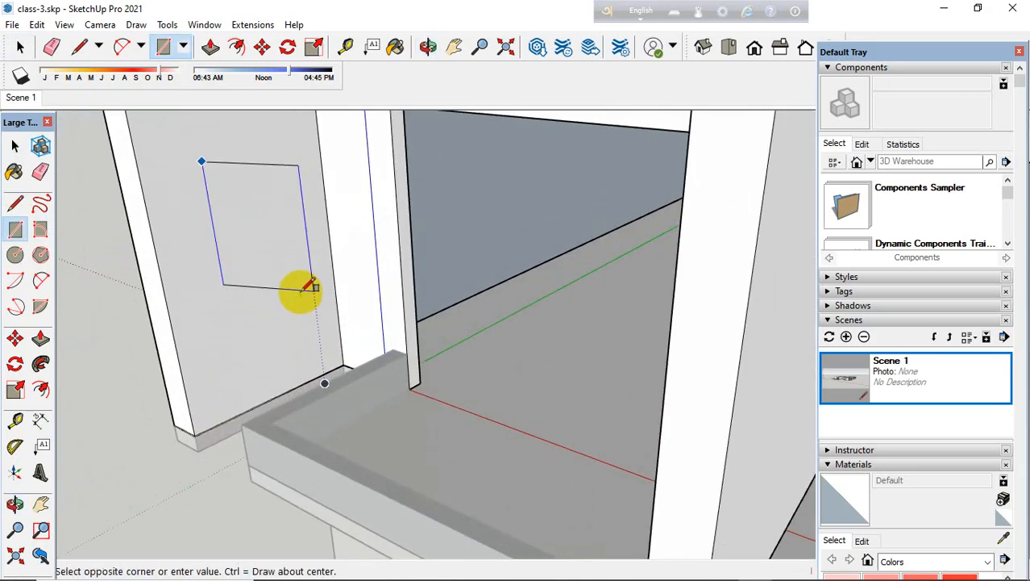
mouse_move(308, 286)
left_mouse_down()
mouse_move(284, 292)
mouse_move(295, 292)
left_mouse_up()
middle_click_drag(310, 299, 350, 344)
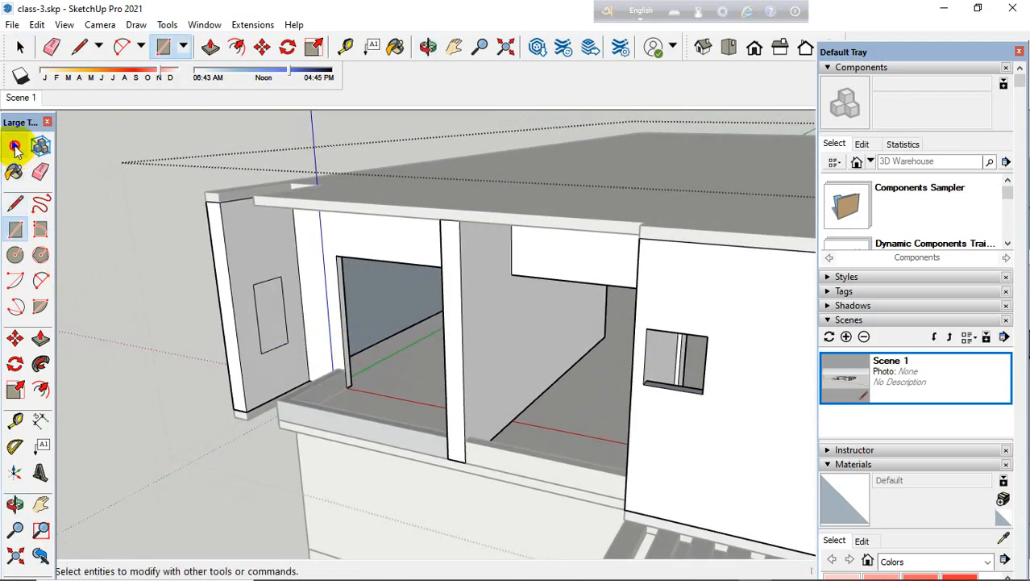
Step: Copy the rectangle with its edges from its upper corner across the front onto the outer face of the opposite side wall, then clear the selection
left_click(14, 145)
scroll(275, 310, "up", 2)
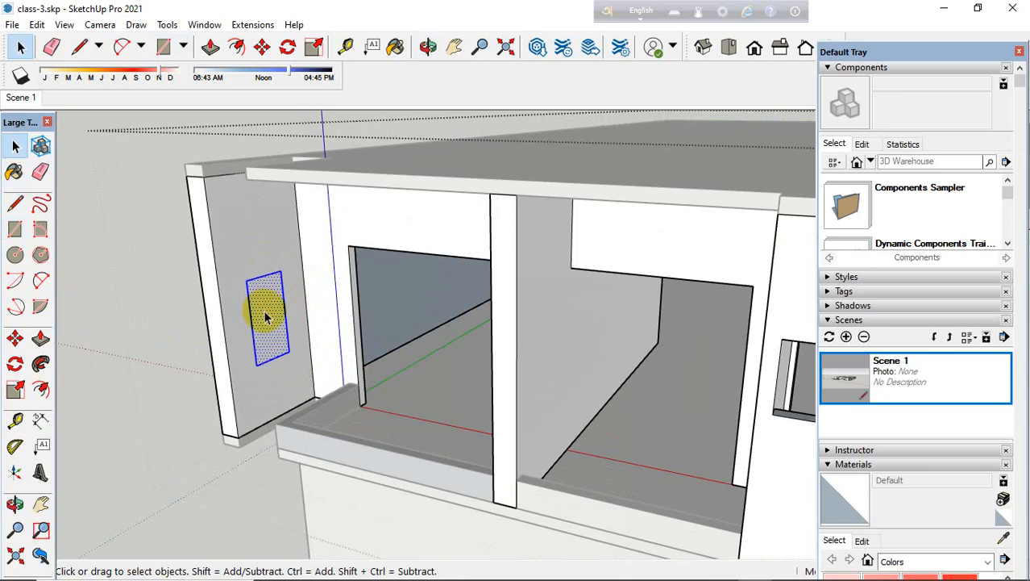
scroll(259, 321, "down", 3)
scroll(249, 313, "up", 2)
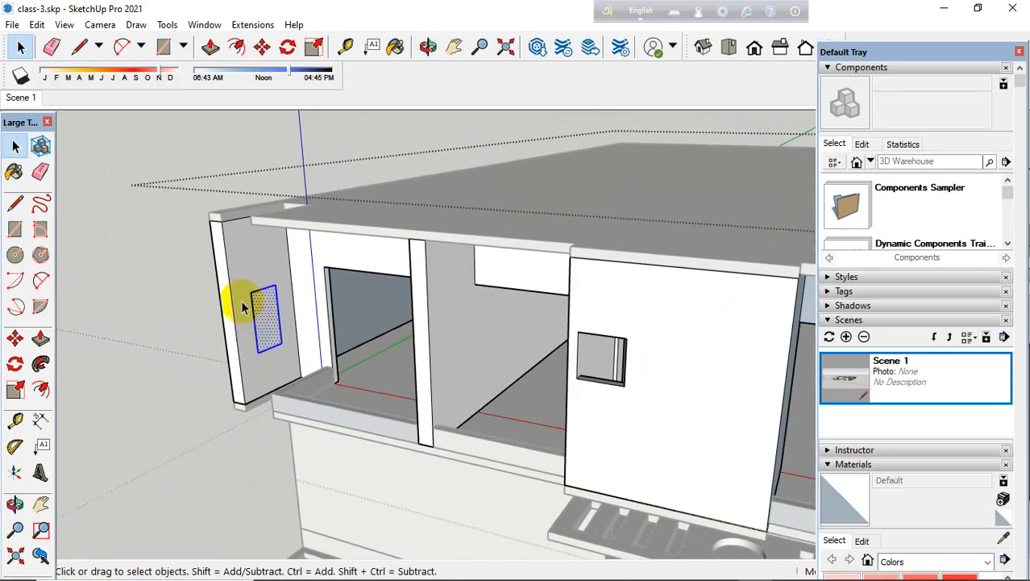
left_click(15, 337)
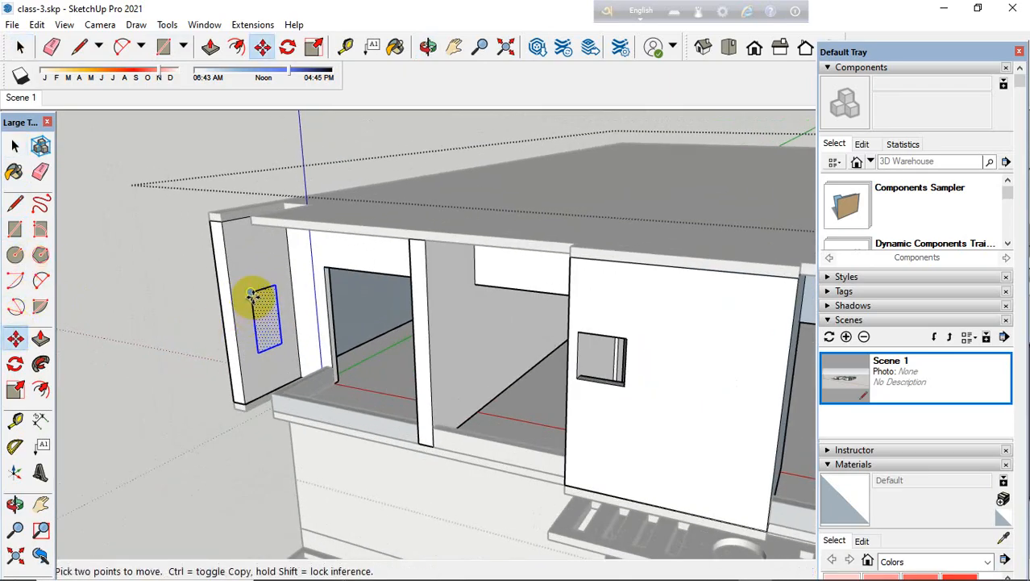
key("ctrl")
left_click(251, 293)
scroll(146, 308, "down", 5)
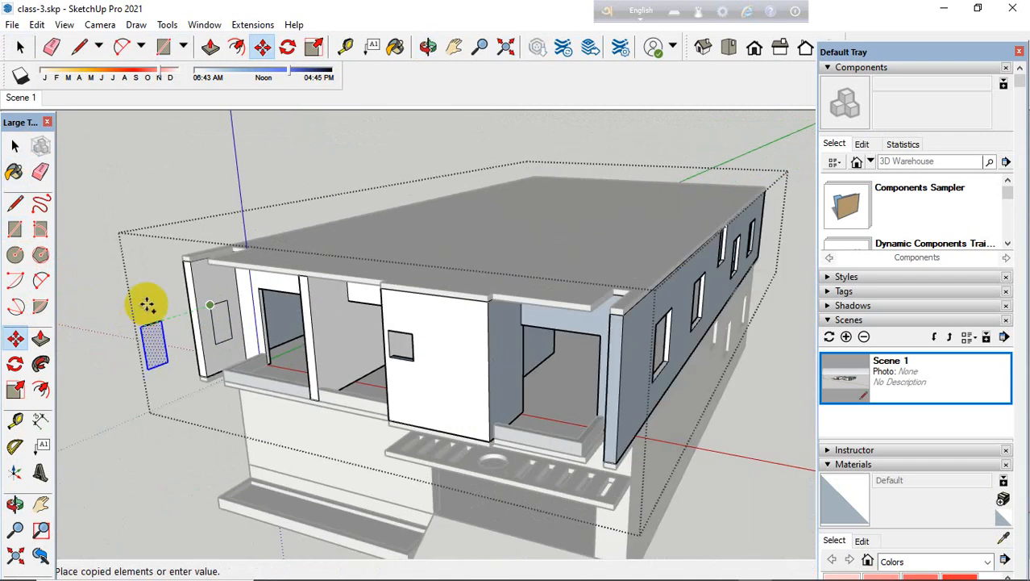
middle_click_drag(361, 326, 668, 344)
scroll(593, 335, "up", 3)
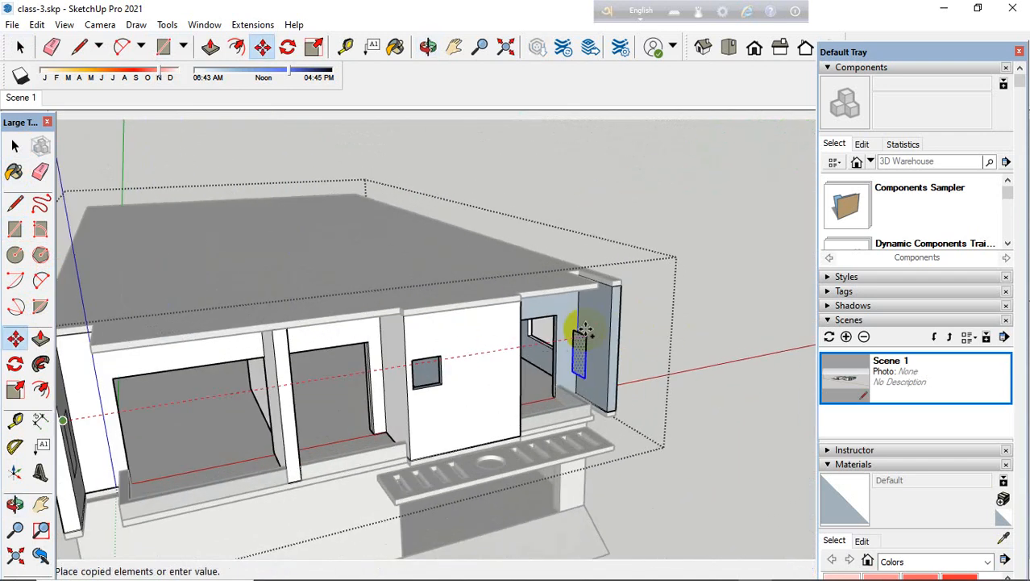
scroll(597, 333, "up", 4)
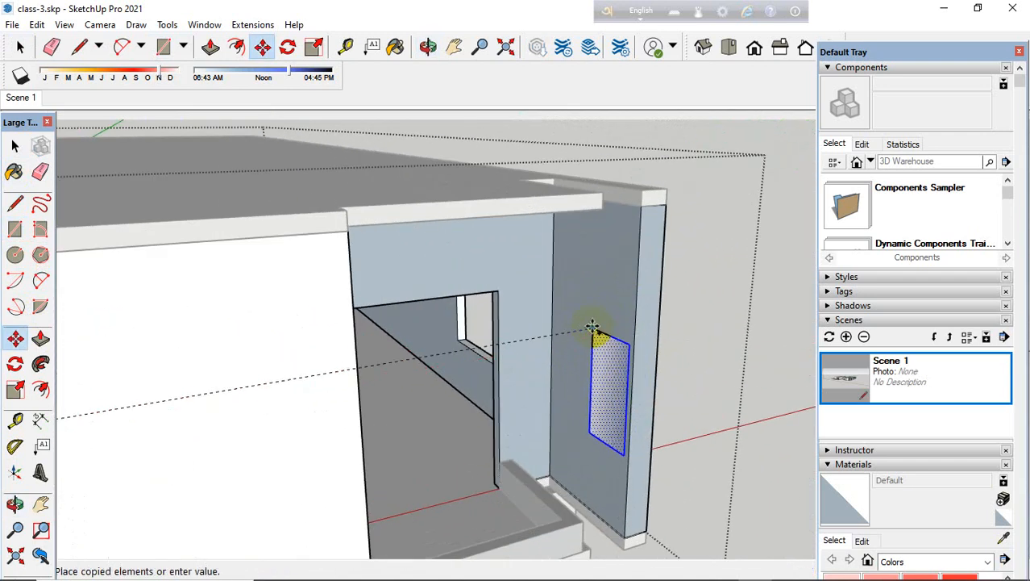
scroll(563, 319, "down", 8)
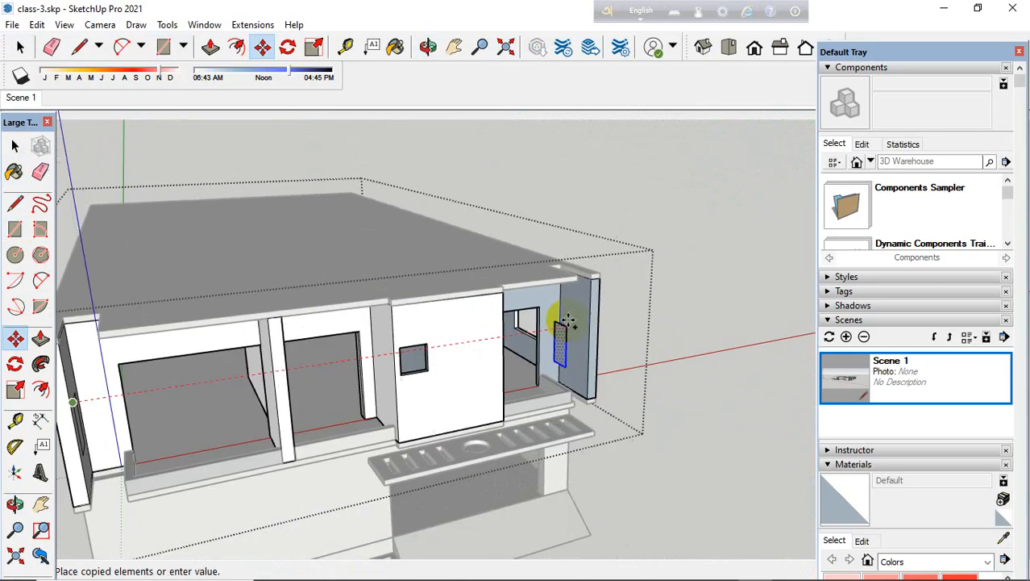
mouse_move(534, 341)
middle_mouse_down()
mouse_move(242, 362)
mouse_move(513, 345)
middle_mouse_up()
scroll(508, 323, "up", 2)
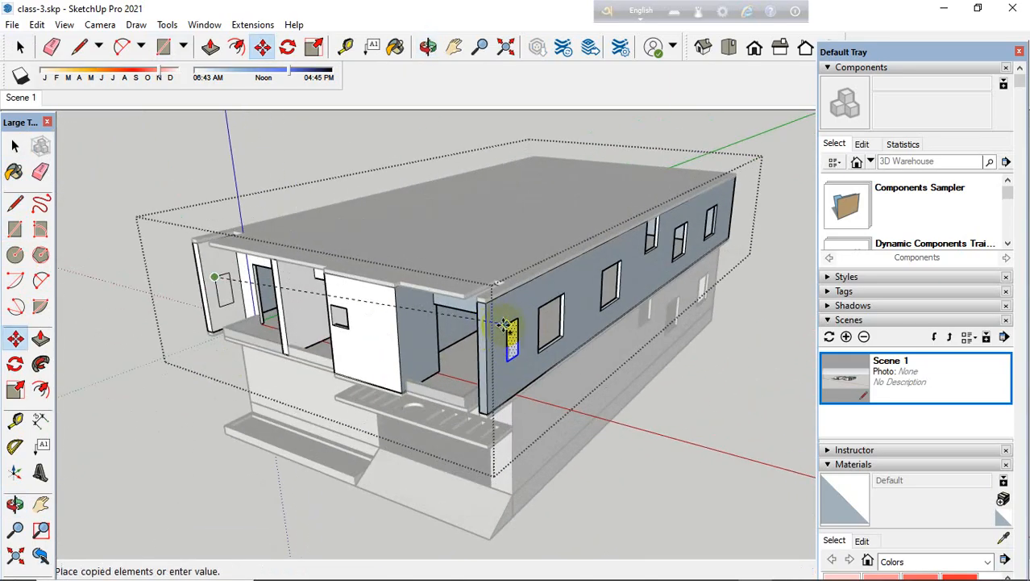
middle_click_drag(495, 345, 566, 354)
scroll(598, 342, "up", 4)
scroll(598, 341, "up", 2)
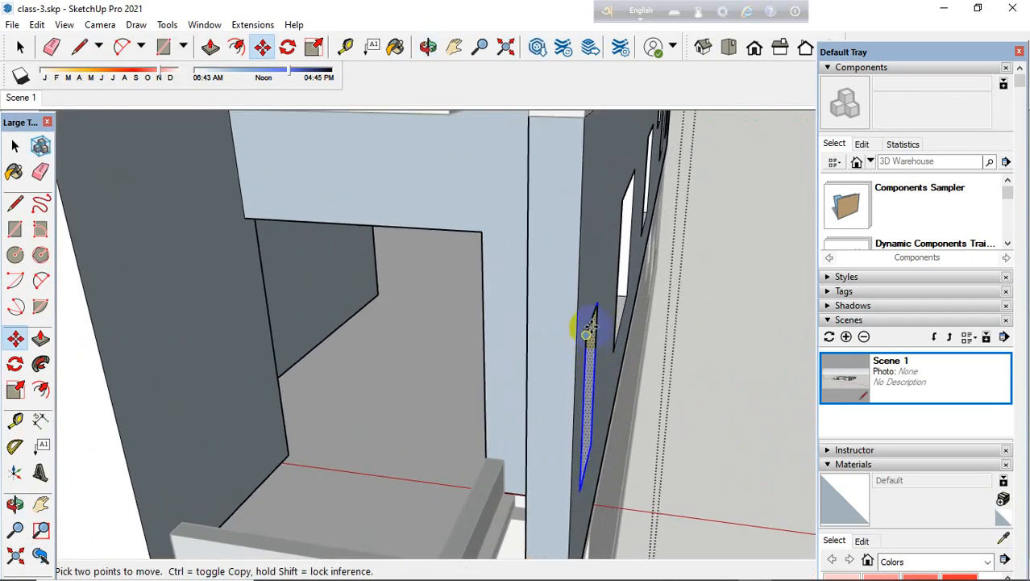
scroll(596, 335, "down", 5)
left_click(15, 146)
scroll(202, 191, "down", 3)
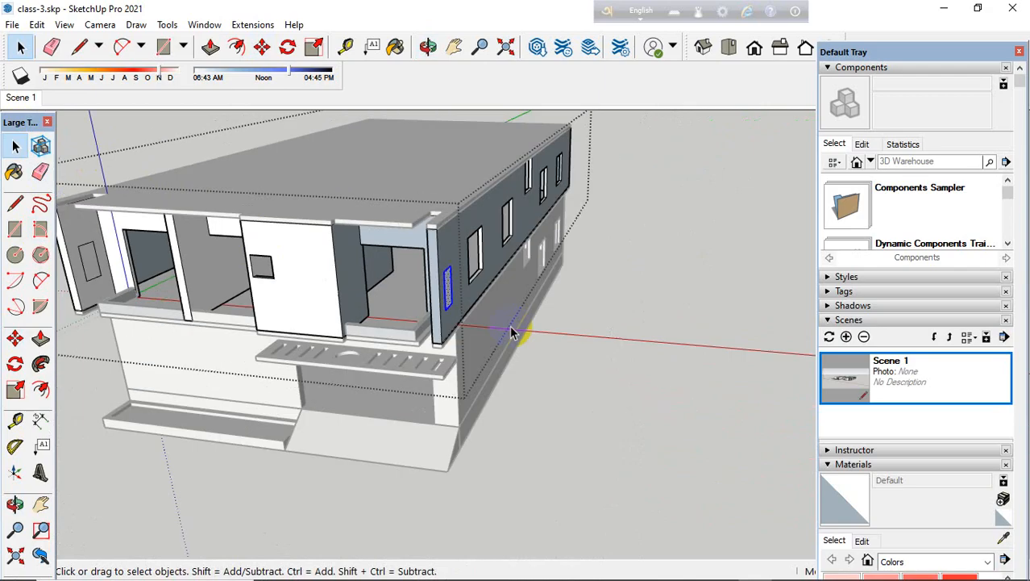
scroll(410, 313, "up", 5)
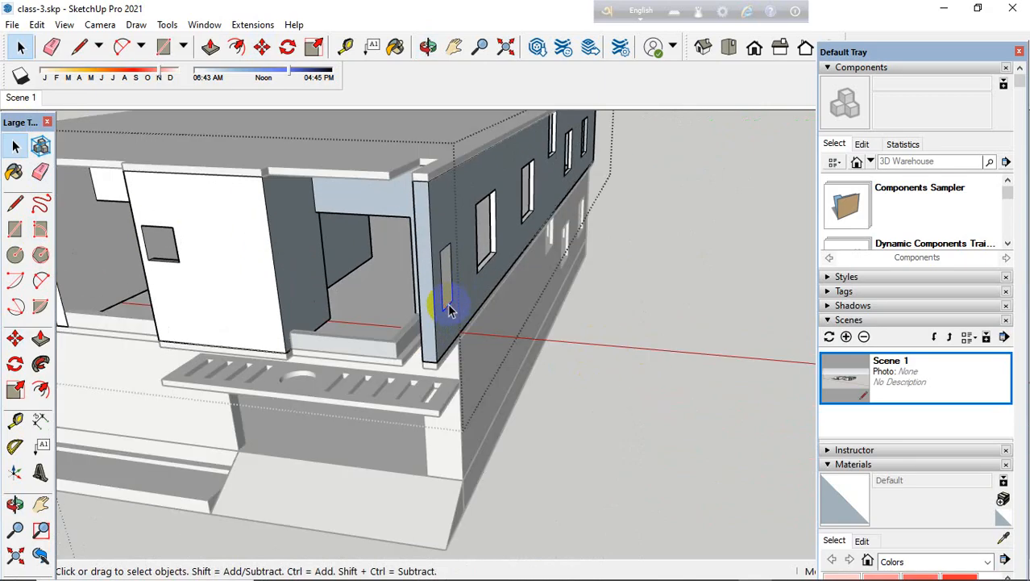
Step: Push the upright rectangle through the far projecting side wall beside the upper-storey balcony to cut an opening
middle_click_drag(453, 299, 420, 267)
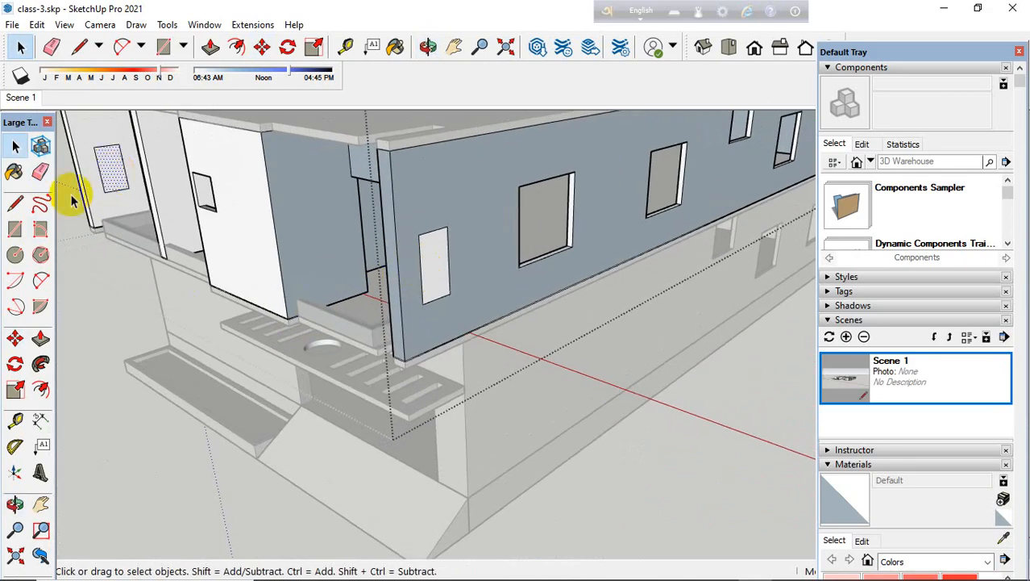
left_click(41, 338)
middle_click_drag(105, 179, 418, 203)
scroll(479, 234, "down", 3)
scroll(139, 248, "up", 3)
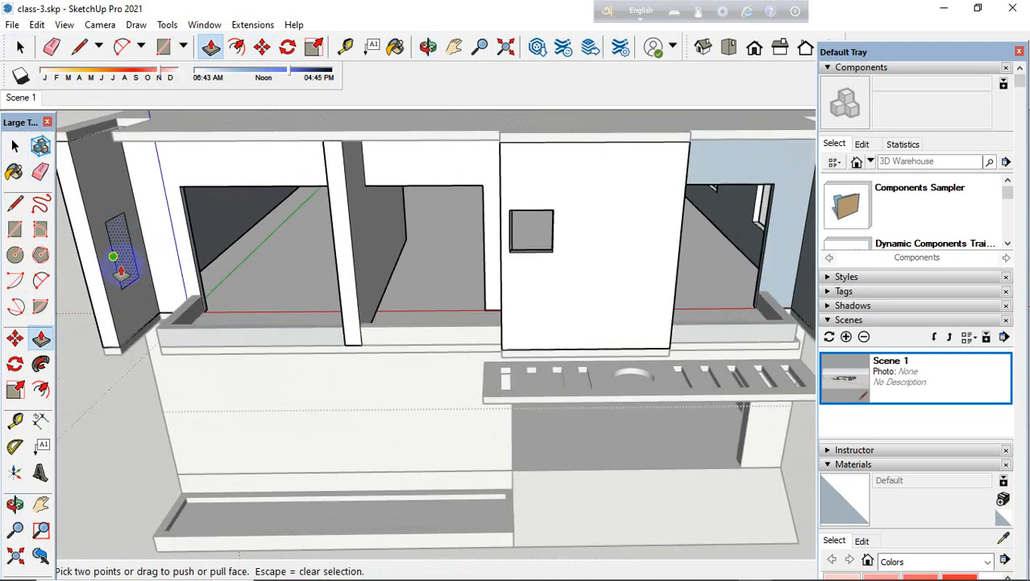
left_click_drag(93, 258, 75, 242)
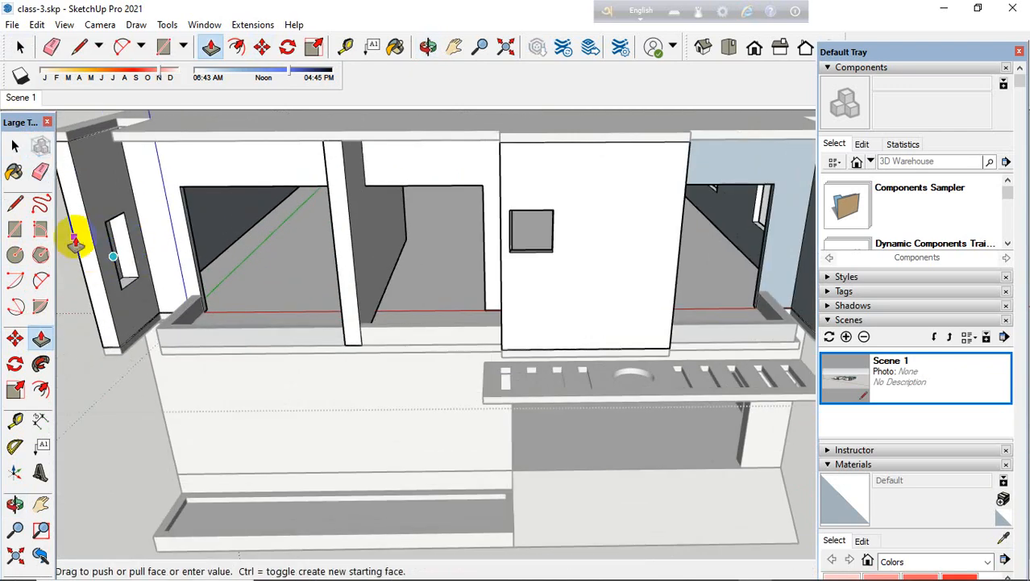
left_click(74, 240)
Step: Push the matching rectangle through the opposite projecting side wall to cut its opening, check both cut-outs and leave the group
scroll(218, 314, "down", 3)
middle_click_drag(525, 343, 258, 302)
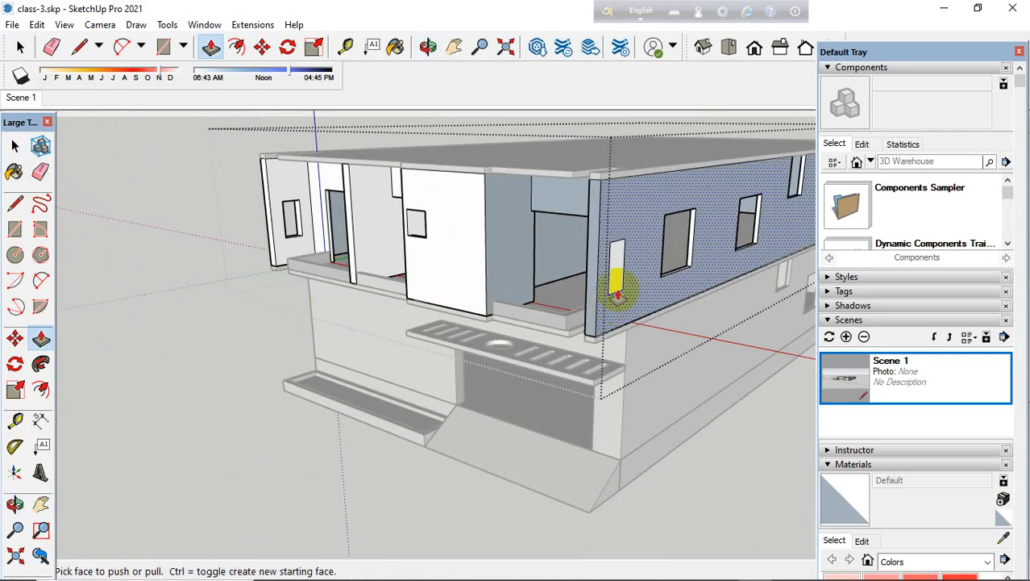
left_click(617, 278)
left_click(589, 264)
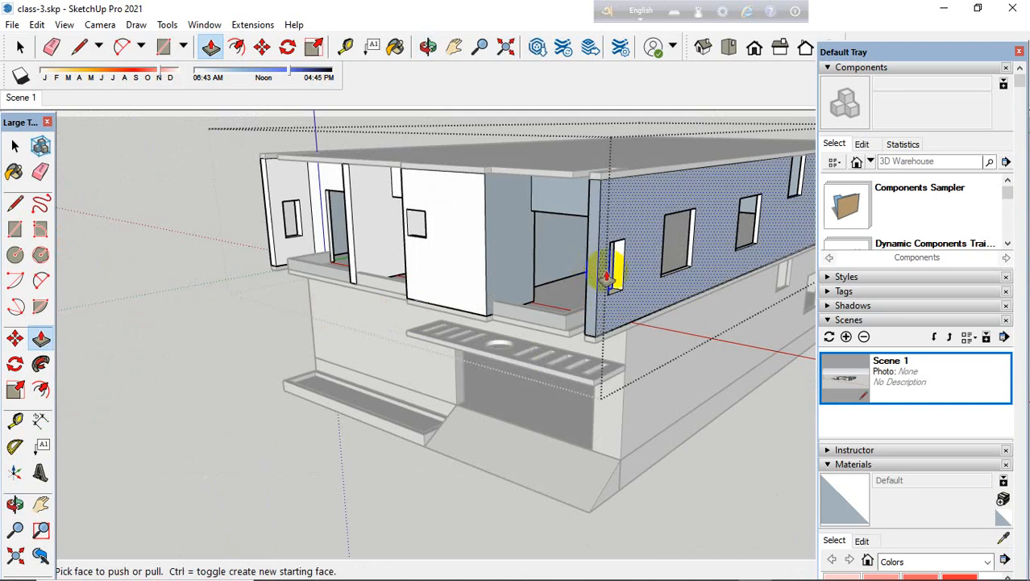
scroll(274, 189, "up", 5)
scroll(299, 226, "up", 2)
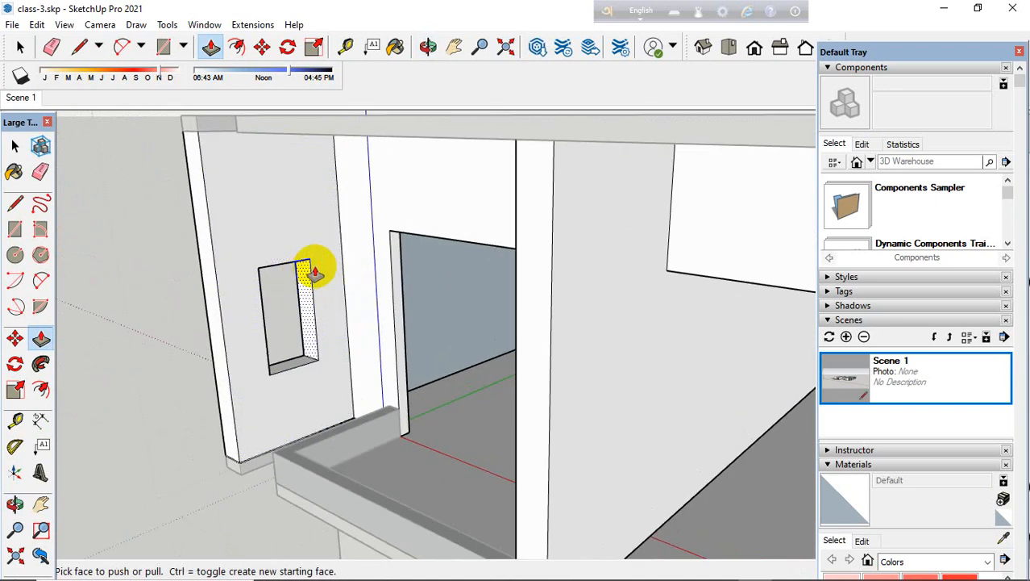
scroll(310, 265, "down", 6)
left_click(14, 146)
scroll(142, 211, "down", 4)
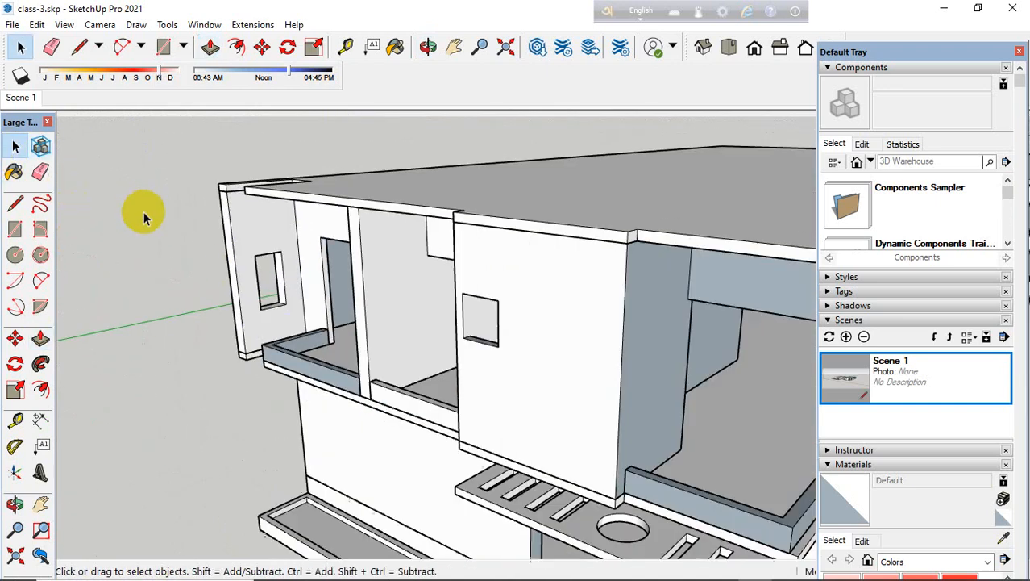
Step: Inspect the two-storey house's front balconies, side-wall windows and roof from several angles
middle_click_drag(272, 260, 292, 302)
scroll(185, 269, "down", 3)
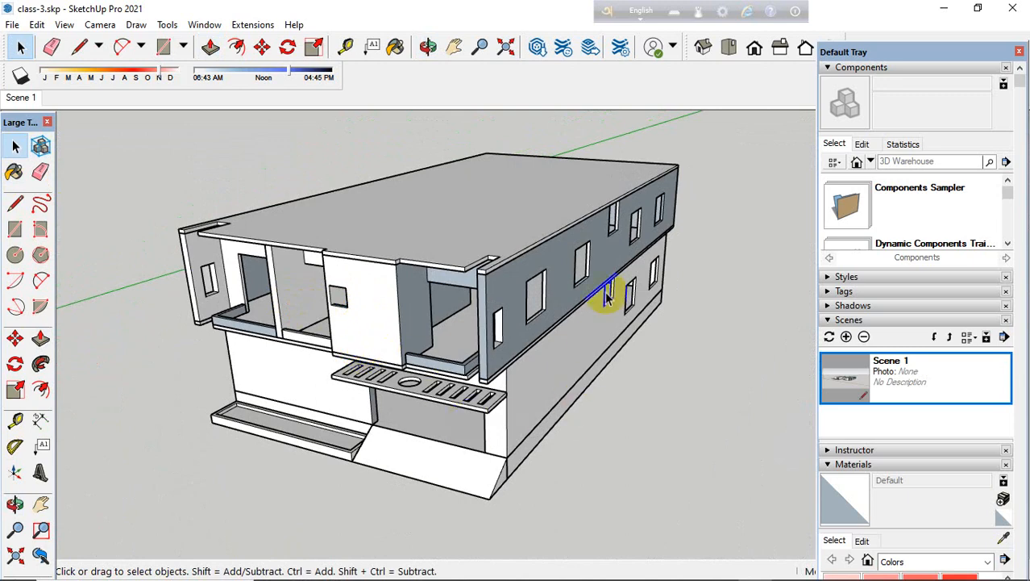
middle_click_drag(540, 299, 310, 323)
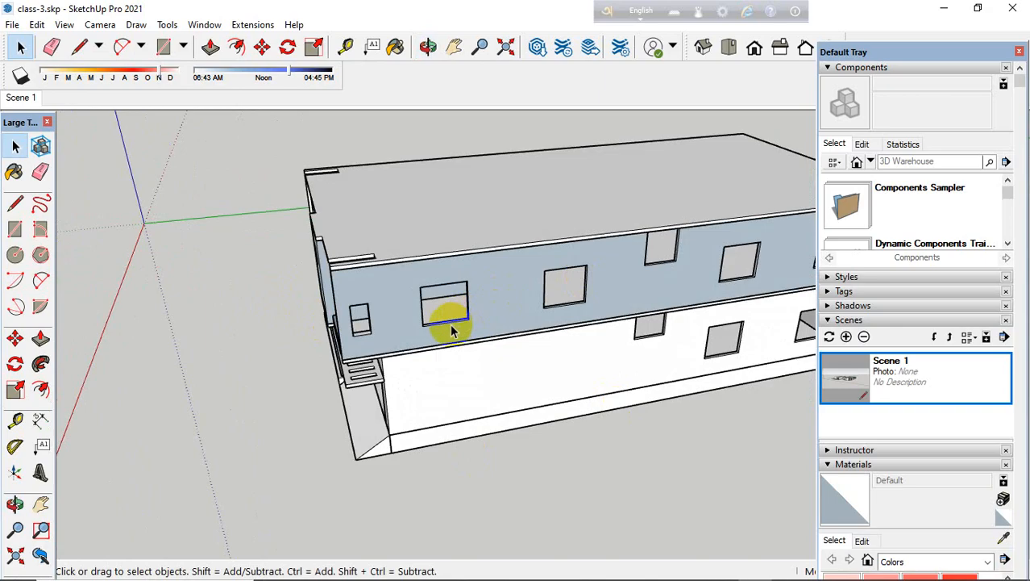
middle_click_drag(375, 365, 579, 303)
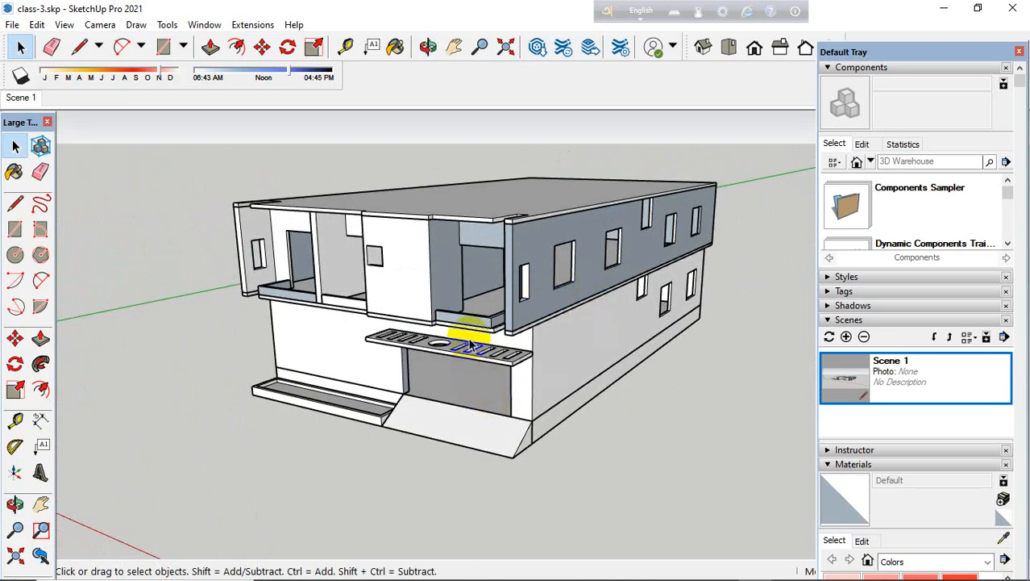
middle_click_drag(606, 358, 393, 338)
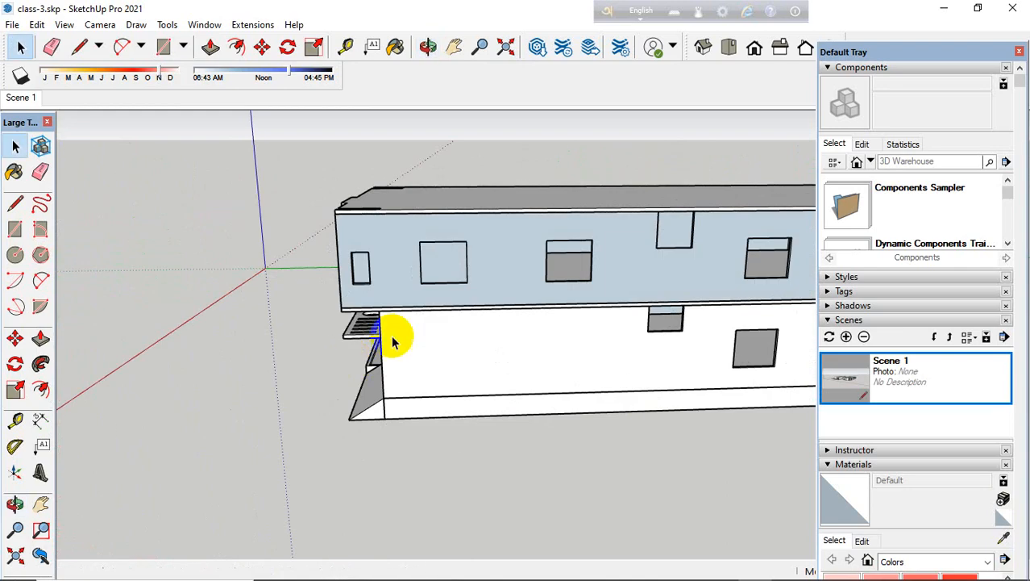
scroll(234, 311, "down", 3)
middle_click_drag(340, 443, 350, 483)
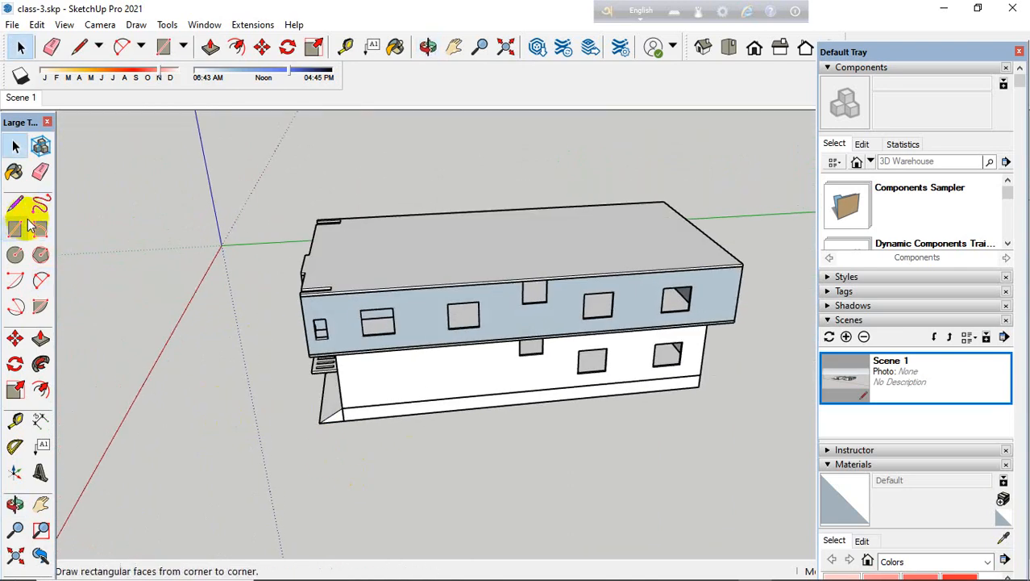
left_click(17, 229)
scroll(253, 258, "down", 3)
middle_click_drag(345, 391, 270, 393)
scroll(208, 334, "up", 2)
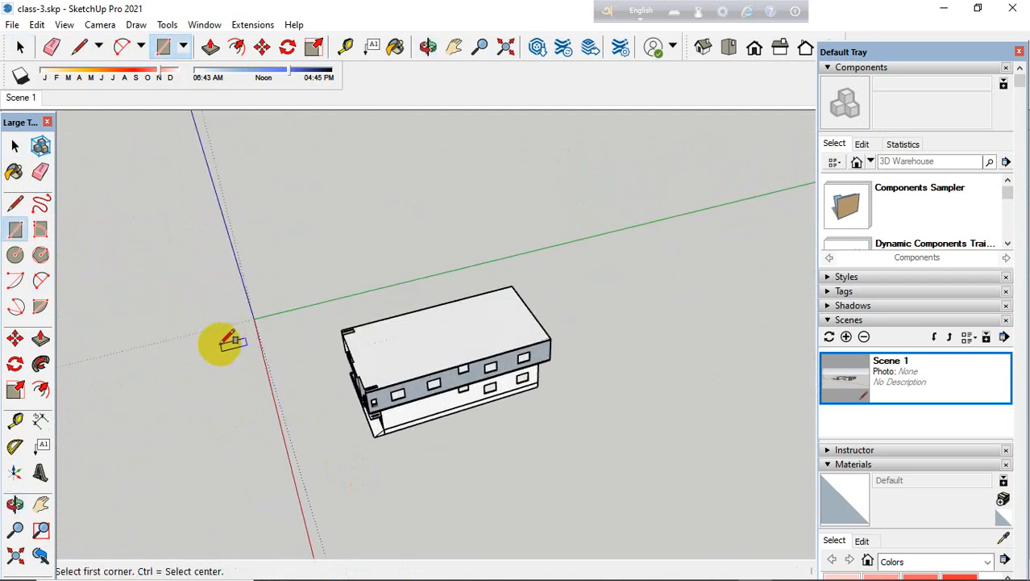
Step: Select the whole two-storey house, move it farther away from the origin from its lower front corner, and clear the selection
left_click(14, 146)
scroll(193, 205, "down", 2)
left_click_drag(280, 414, 279, 413)
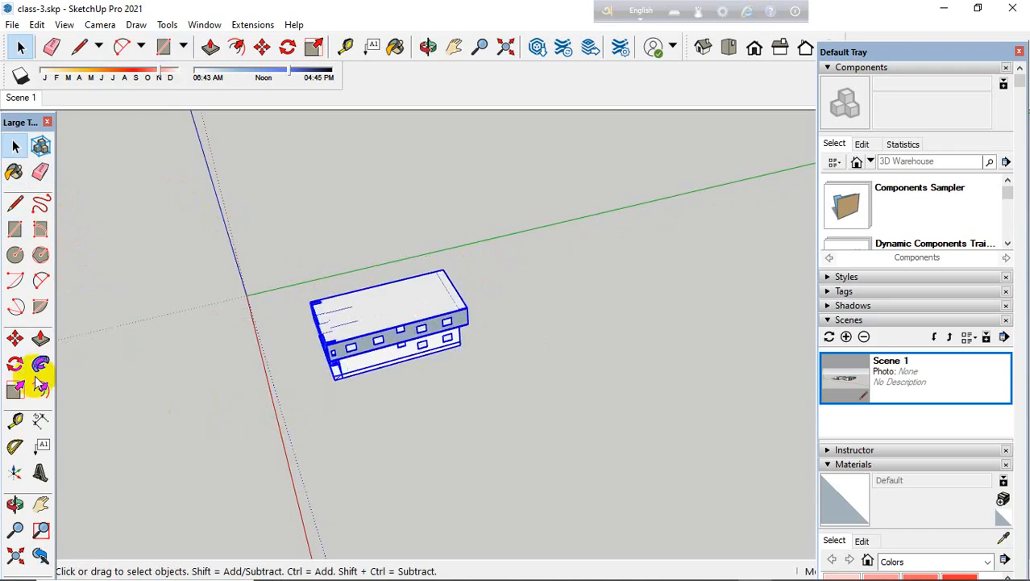
left_click(15, 338)
scroll(337, 378, "up", 1)
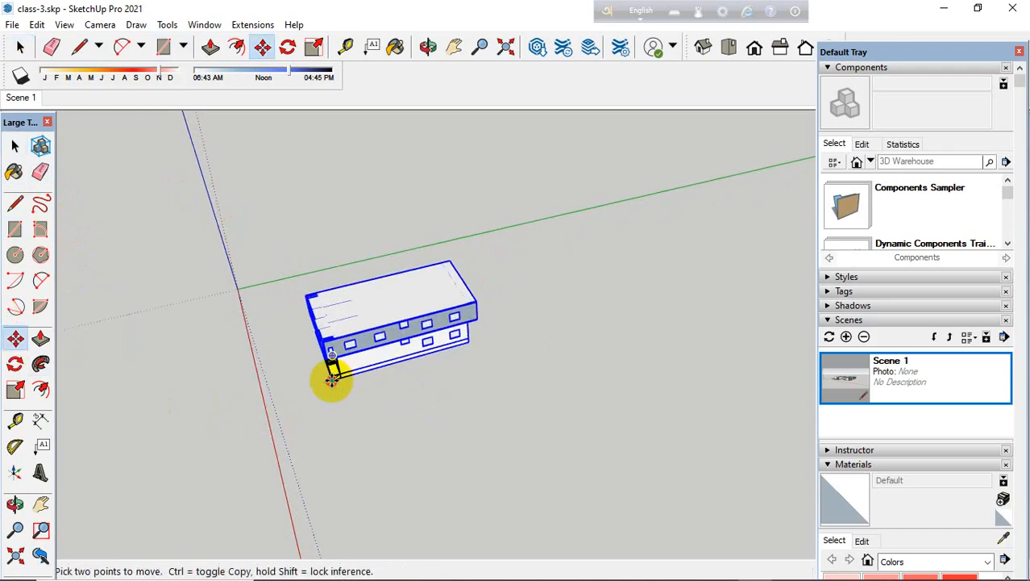
left_click(332, 380)
scroll(539, 347, "down", 3)
left_click(575, 408)
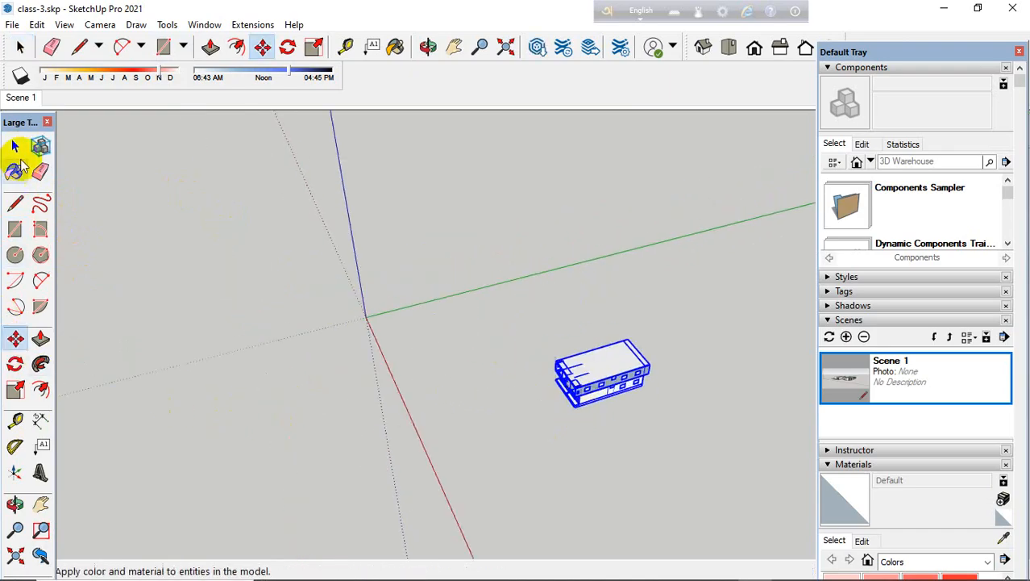
left_click(14, 146)
left_click(367, 322)
scroll(218, 315, "down", 1)
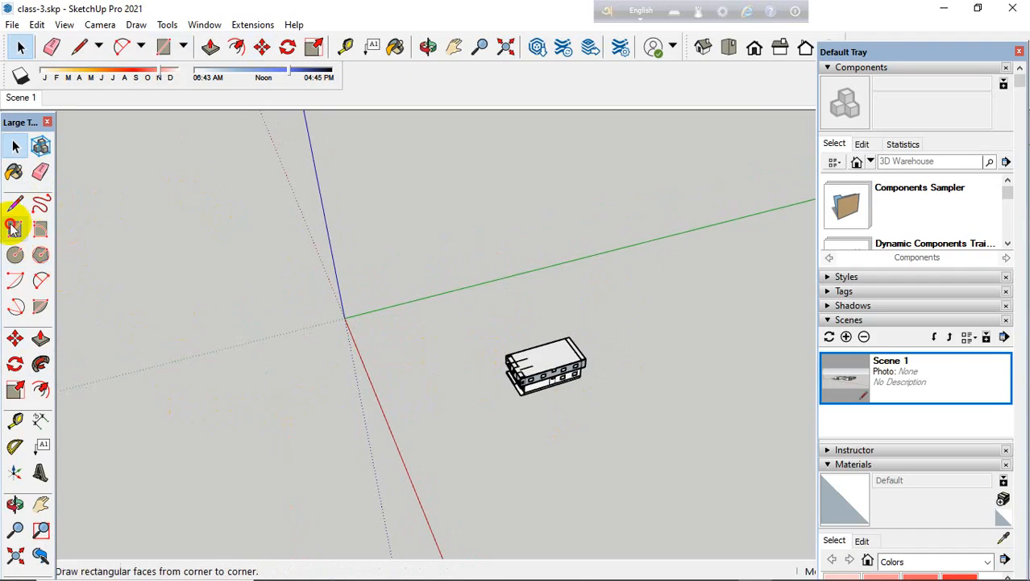
Step: Try to draw a large elongated ground rectangle around the house, starting near the origin, and undo it
left_click(15, 229)
scroll(357, 321, "down", 1)
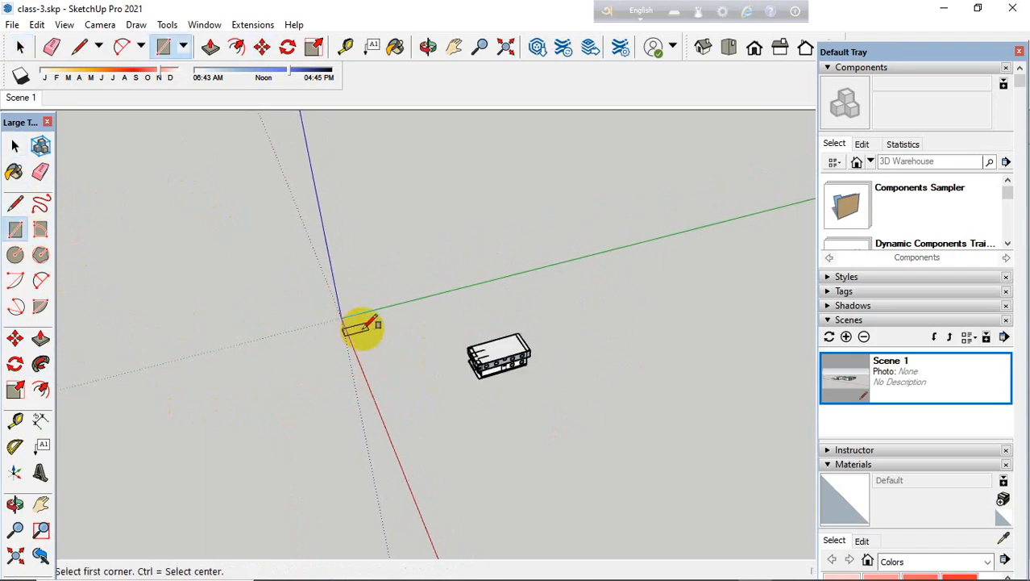
scroll(365, 328, "up", 1)
middle_click_drag(372, 330, 354, 325, "shift")
scroll(356, 328, "down", 1)
left_click(356, 329)
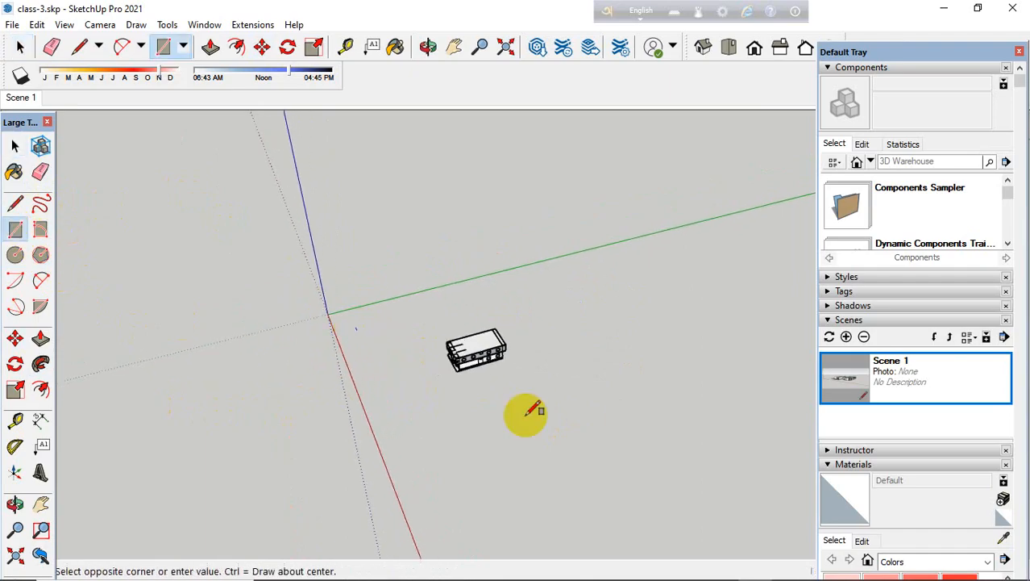
left_click(774, 342)
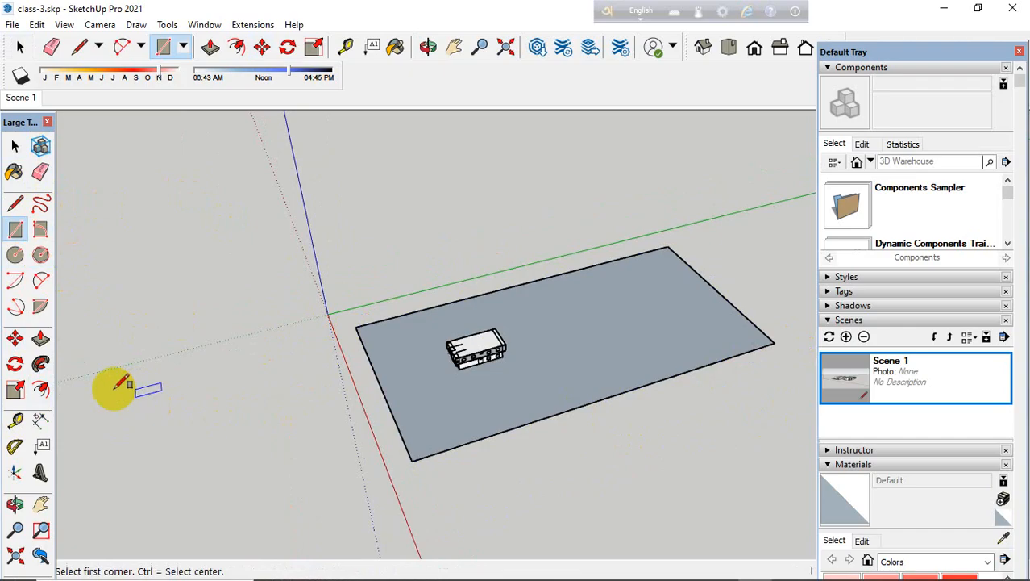
key("ctrl+z")
Step: Draw a large ground rectangle from beside the origin to a point diagonally beyond the house, so it surrounds the building
scroll(274, 330, "down", 2)
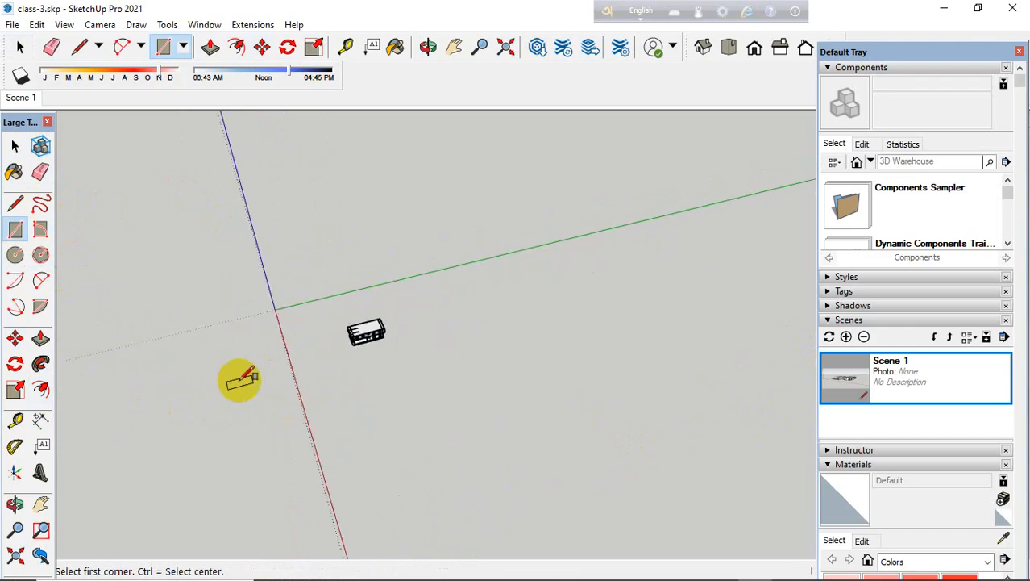
scroll(305, 320, "up", 1)
left_click(278, 323)
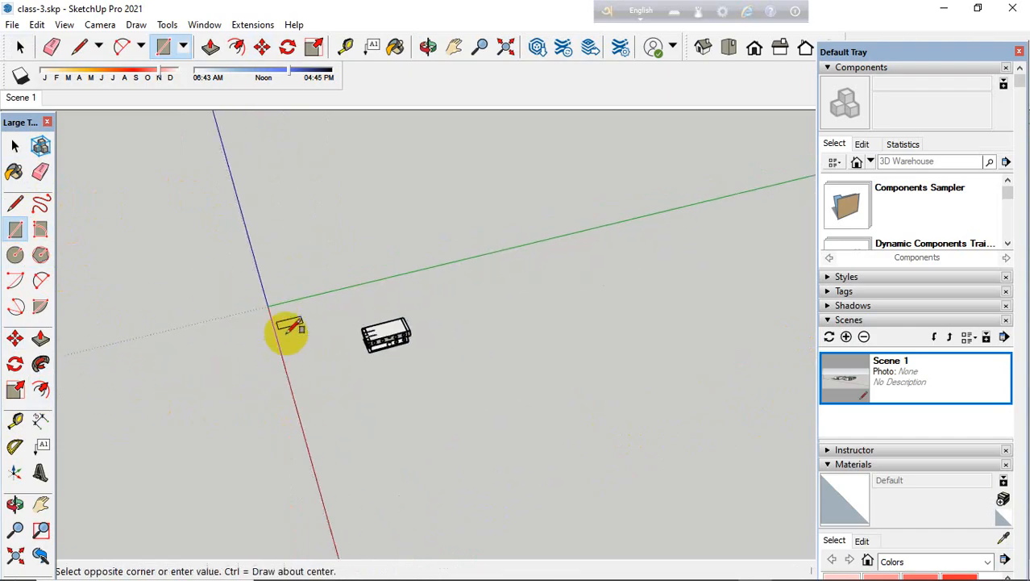
left_click(481, 368)
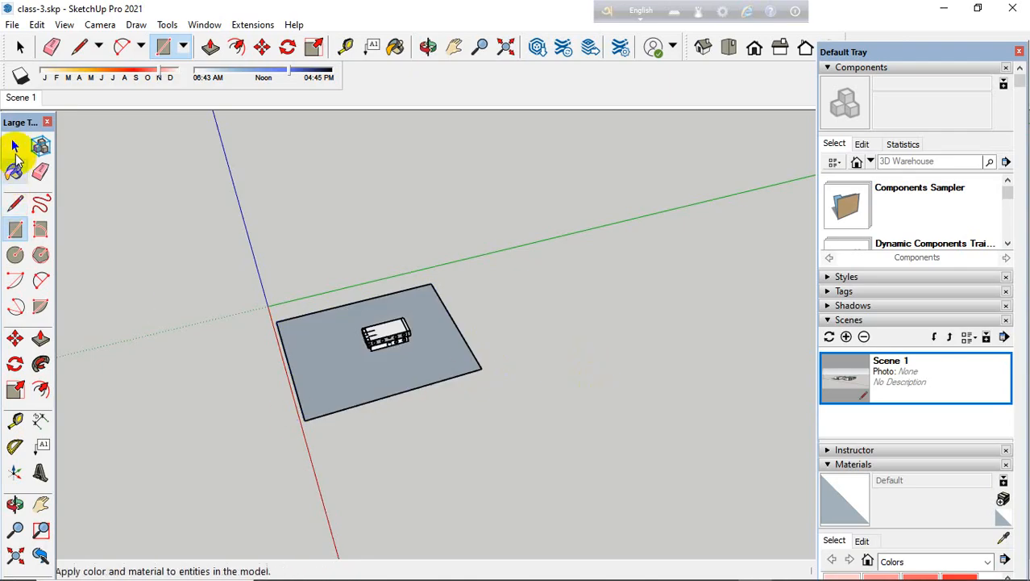
Step: Make the ground rectangle a group and open that group for editing
left_click(15, 146)
scroll(323, 371, "up", 5)
middle_click_drag(464, 392, 711, 322)
scroll(662, 335, "up", 2)
left_click(492, 388)
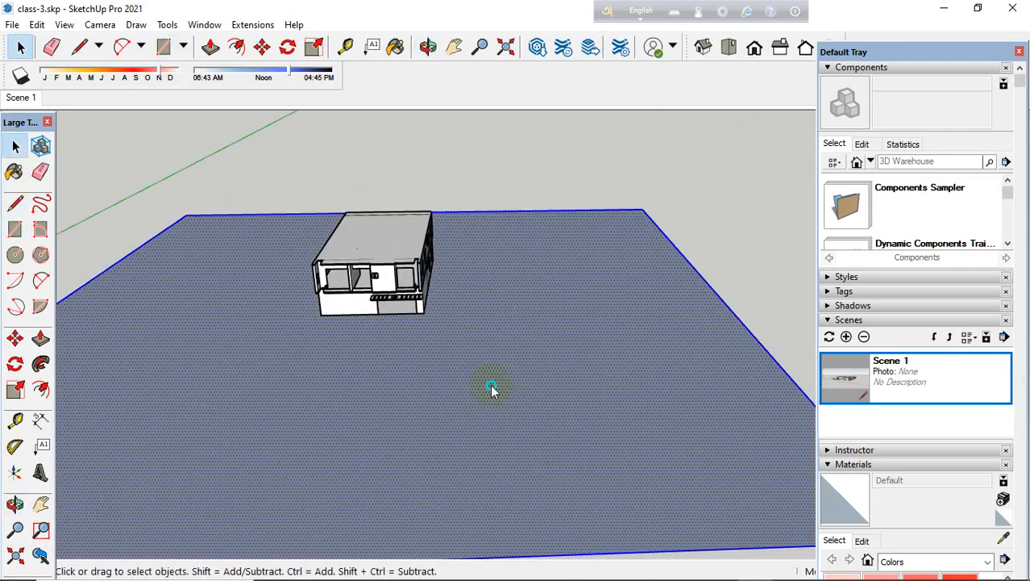
right_click(492, 388)
left_click(568, 157)
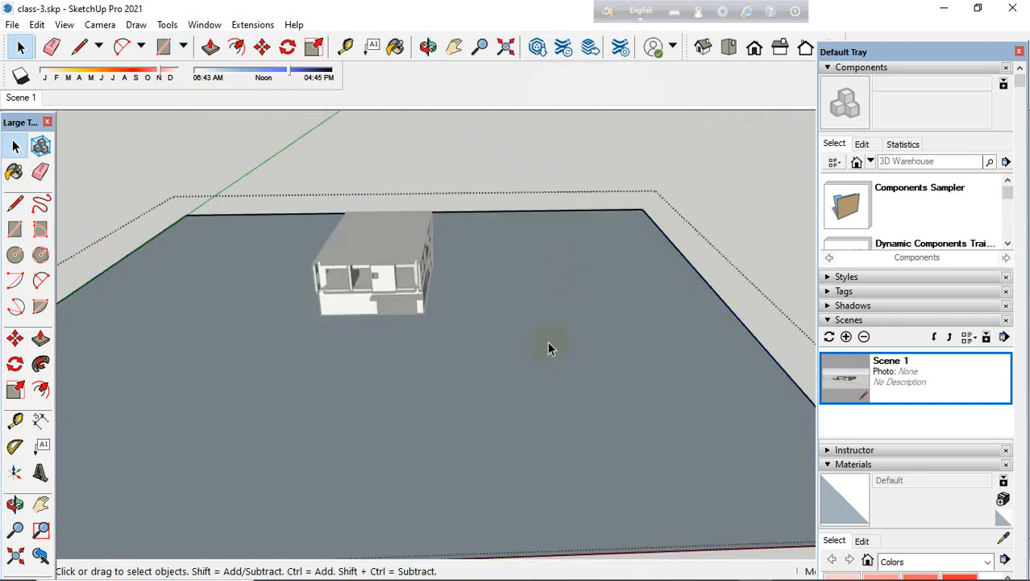
Step: Push/Pull the ground face slightly upward into a thin slab and finish with the Select tool
scroll(545, 346, "down", 2)
middle_click_drag(439, 379, 404, 379)
left_click(41, 338)
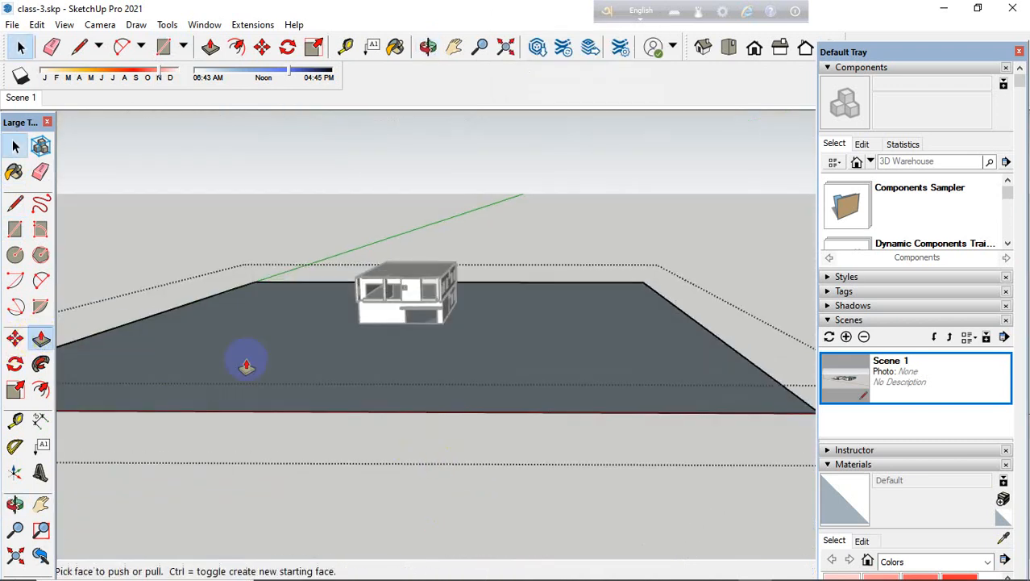
left_click(361, 379)
left_click(361, 375)
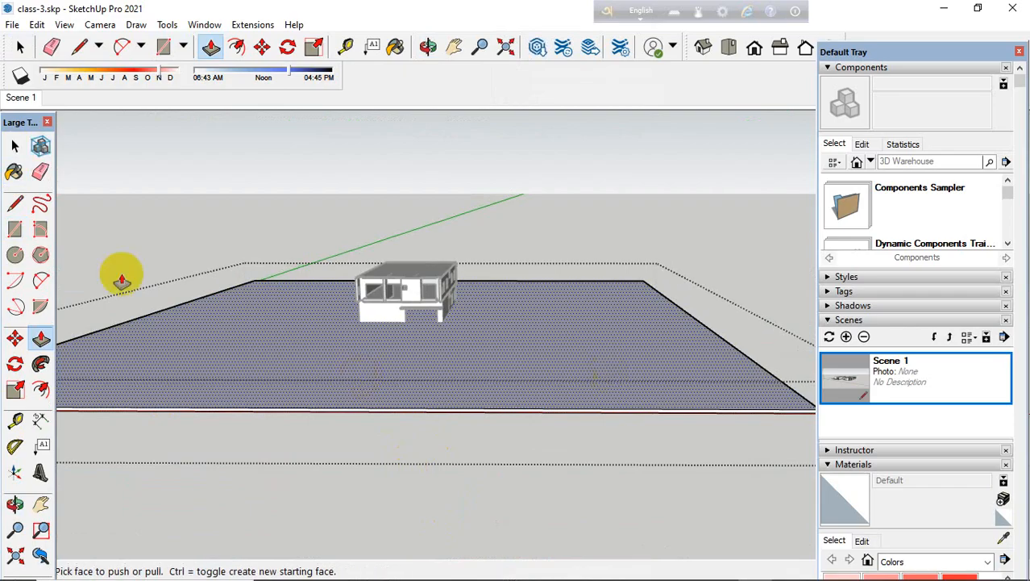
key("space")
Step: Select the ground slab group and move it down to the house's base so the ramp and plinth sit above it
left_click(495, 362)
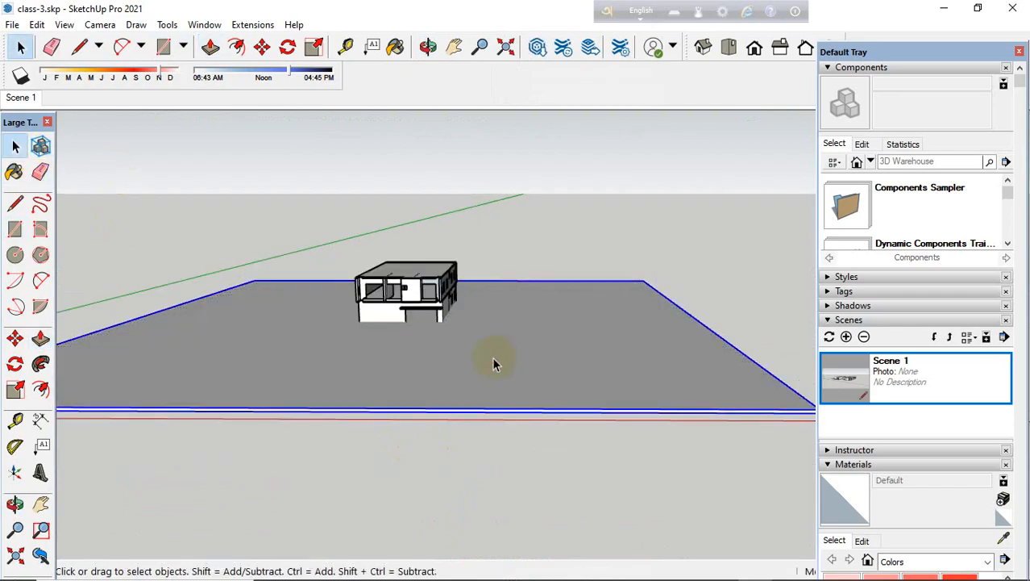
left_click(15, 339)
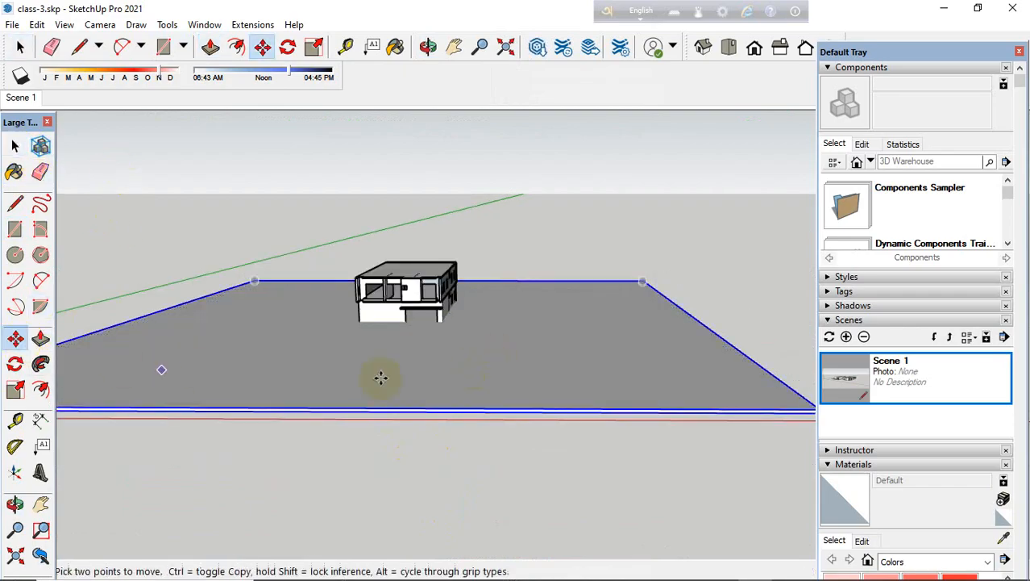
scroll(442, 321, "up", 6)
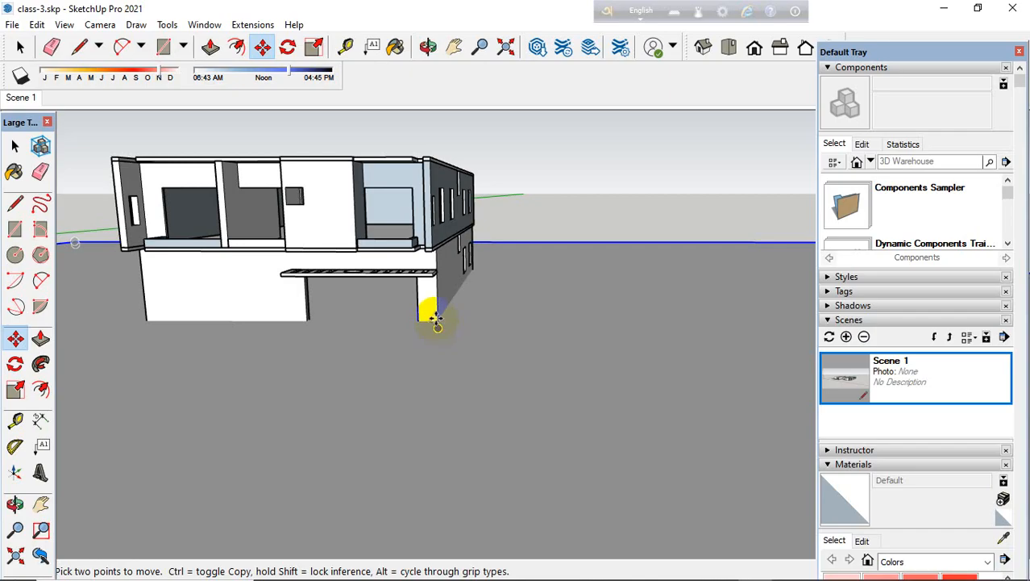
scroll(436, 320, "up", 5)
left_click(424, 352)
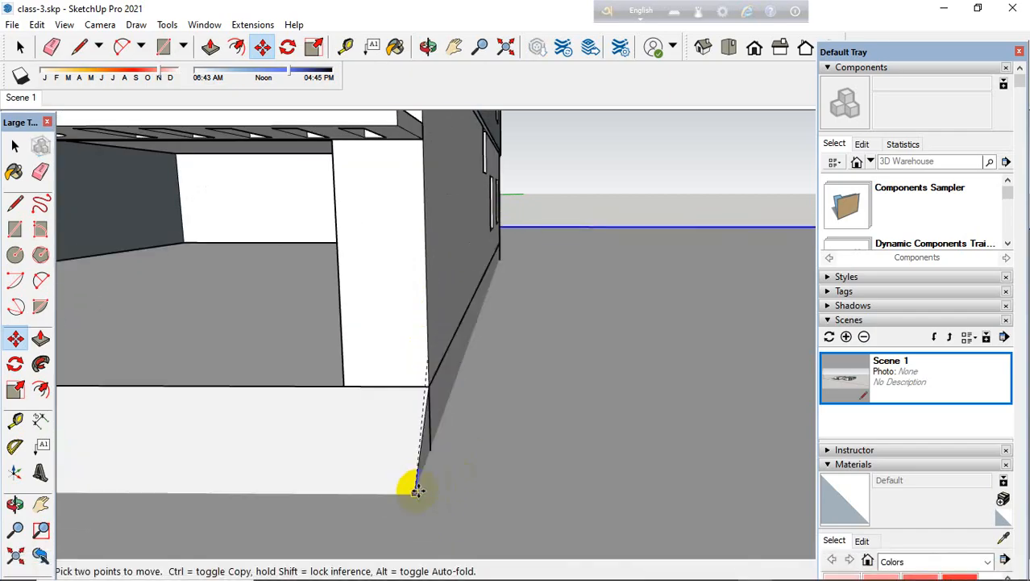
left_click(431, 466)
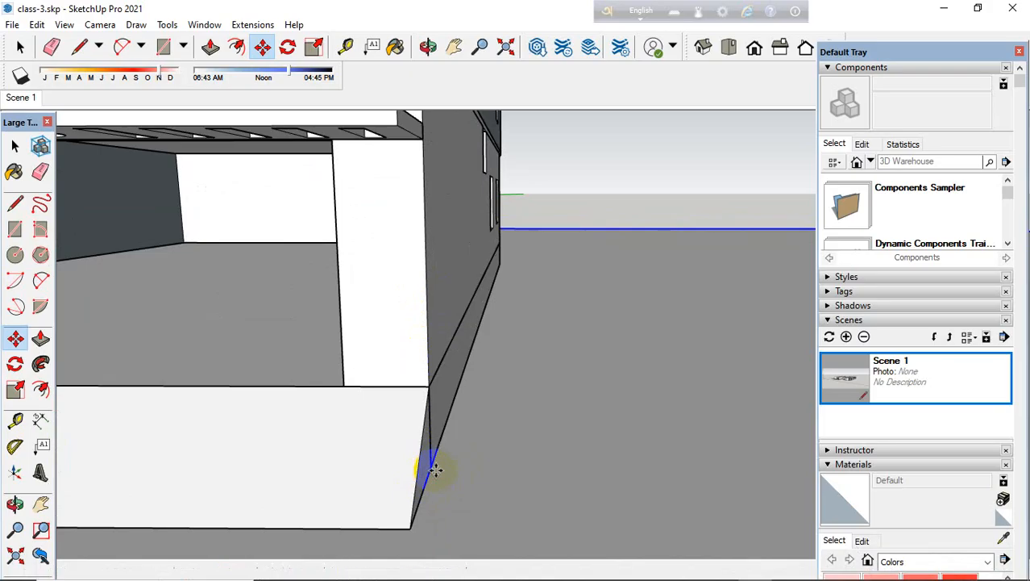
Step: Examine how the house sits on the ground slab from the front corner and from high above
scroll(527, 356, "down", 6)
middle_click_drag(466, 392, 325, 513)
left_click_drag(325, 513, 315, 467)
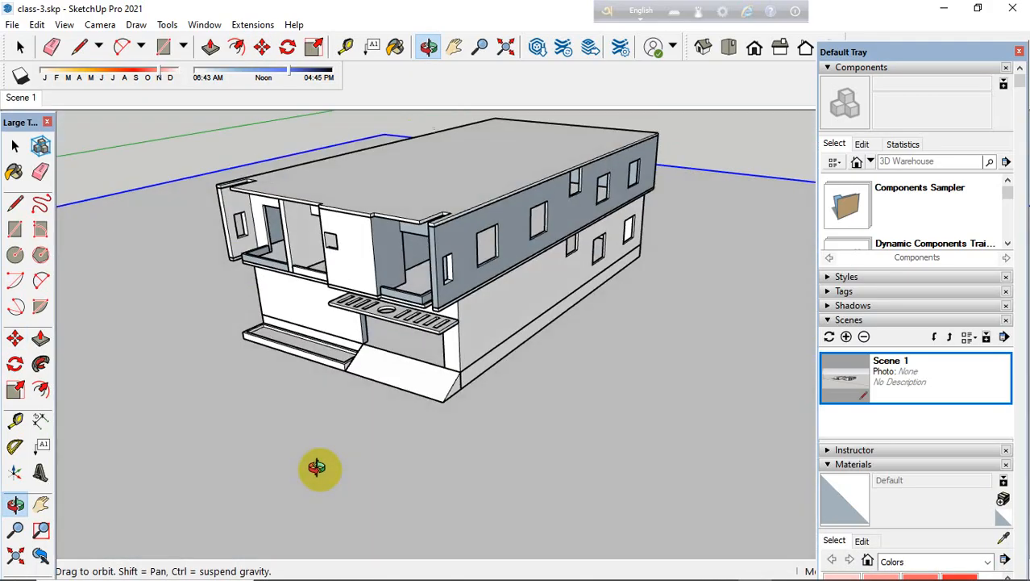
key("m")
scroll(603, 380, "down", 5)
left_click(15, 148)
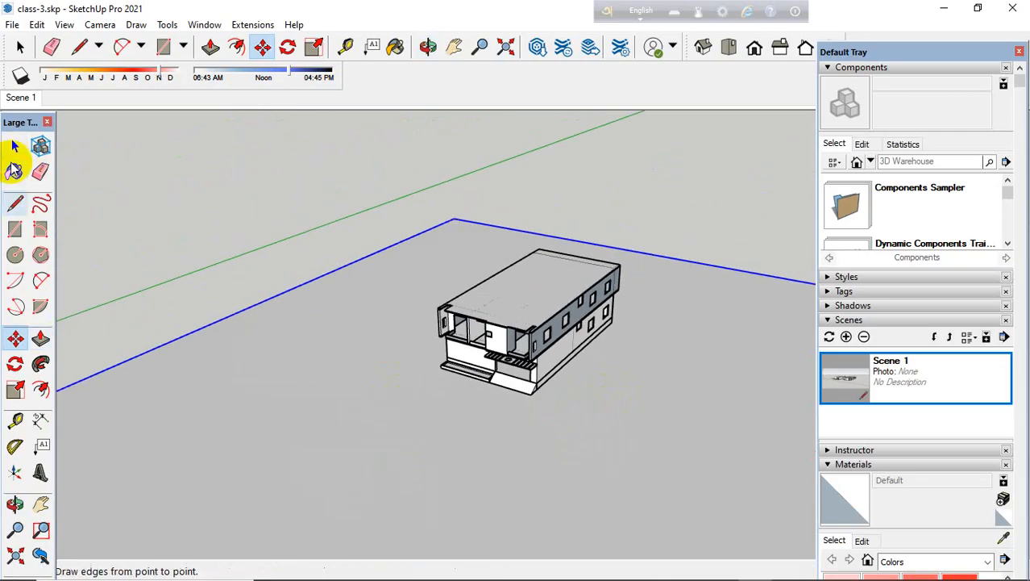
scroll(376, 360, "down", 3)
middle_click_drag(377, 360, 379, 509)
scroll(361, 413, "up", 3)
left_click(15, 145)
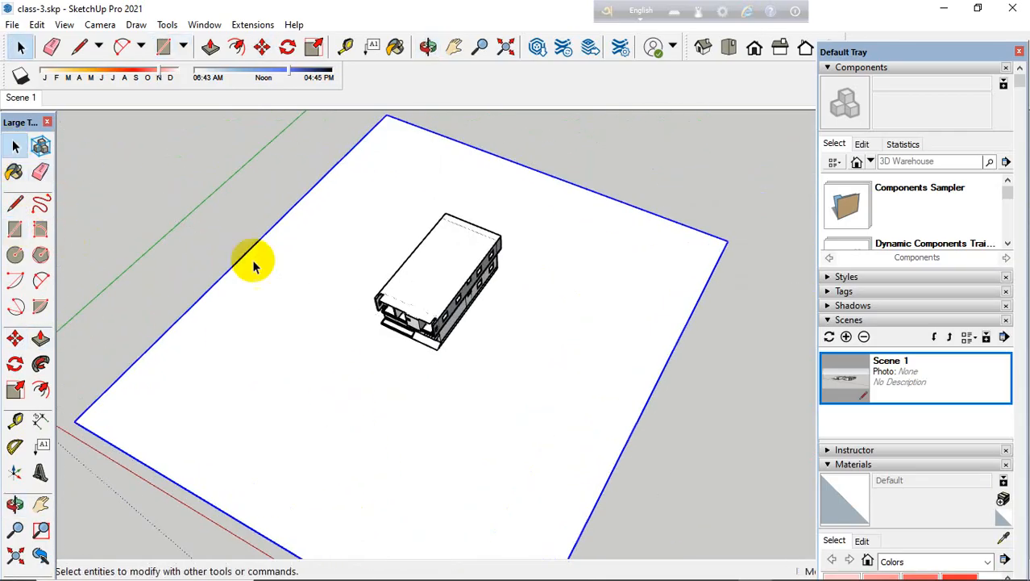
Step: Draw a long, narrow rectangle on the ground slab along the house's front, with its inner edge beside the ramp
left_click(288, 329)
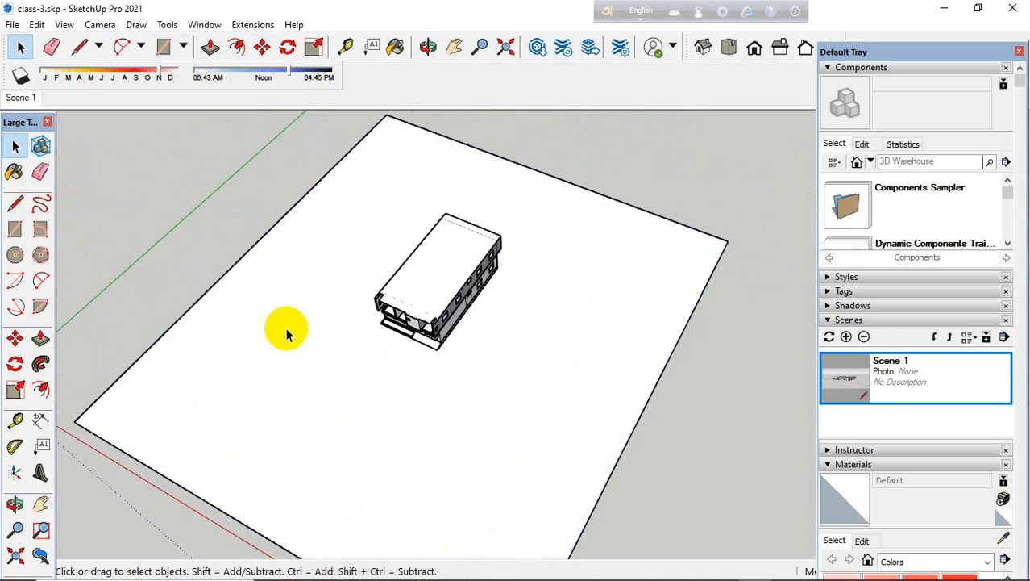
left_click(14, 229)
scroll(413, 350, "up", 6)
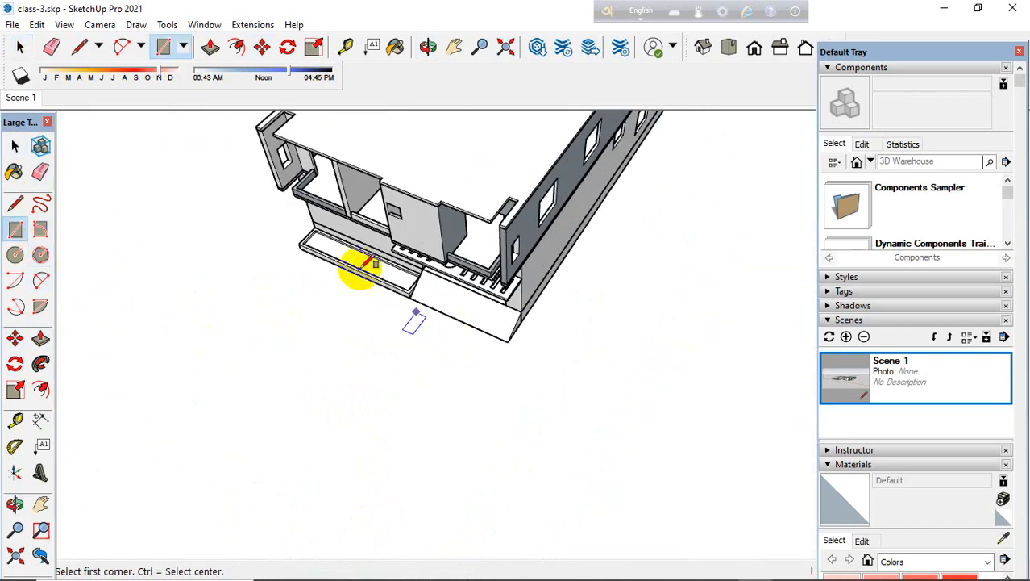
scroll(414, 418, "down", 5)
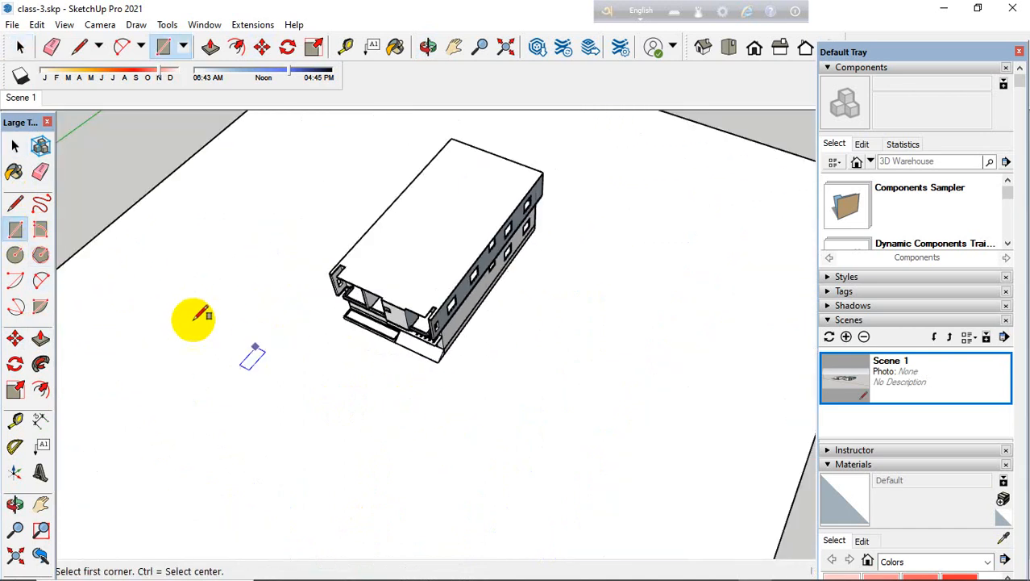
left_click(99, 268)
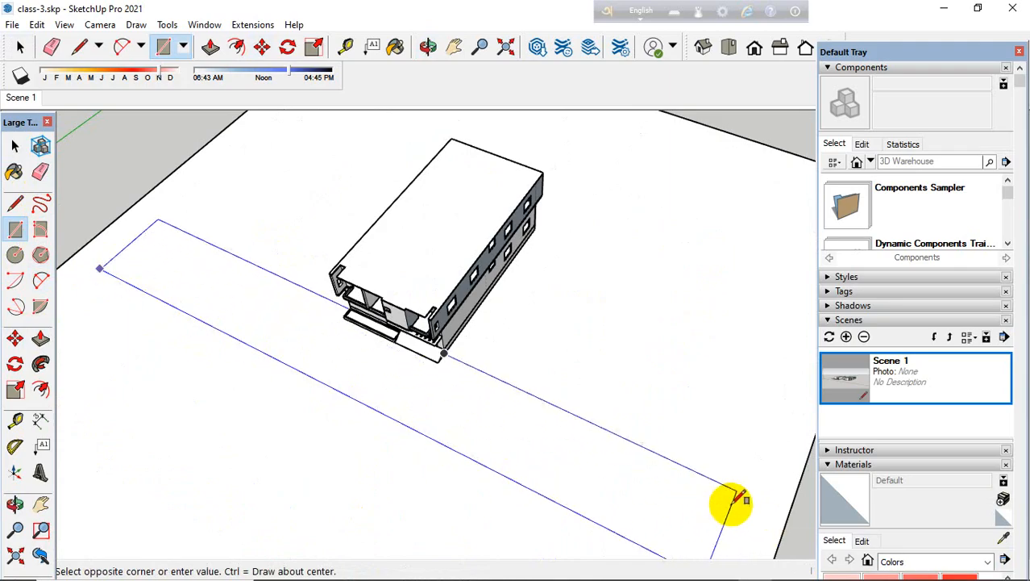
scroll(716, 500, "up", 2)
left_click(709, 495)
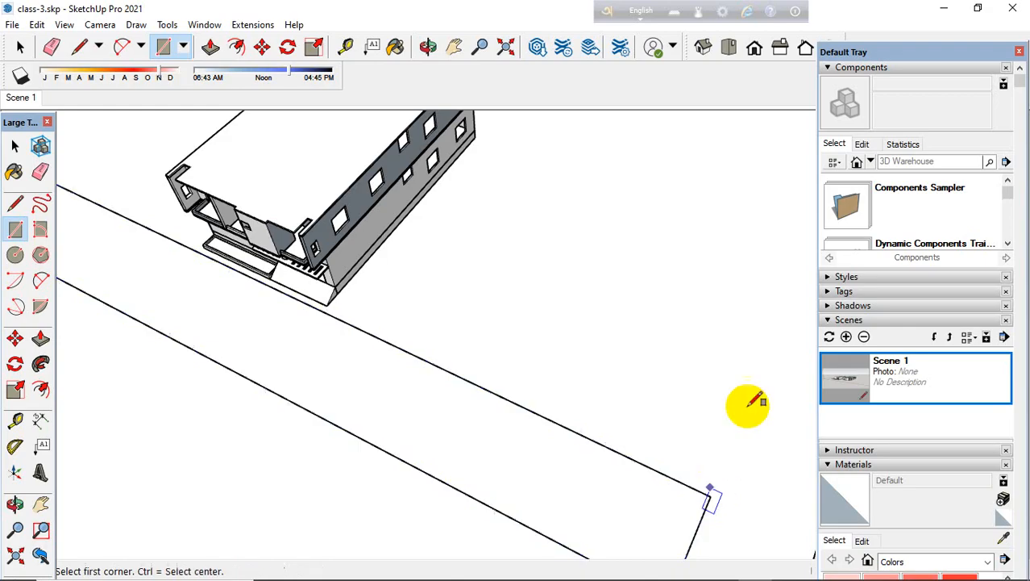
Step: Make the strip's face and edges a group and open that group for editing
scroll(701, 448, "down", 3)
middle_click_drag(513, 486, 93, 286)
left_click(14, 146)
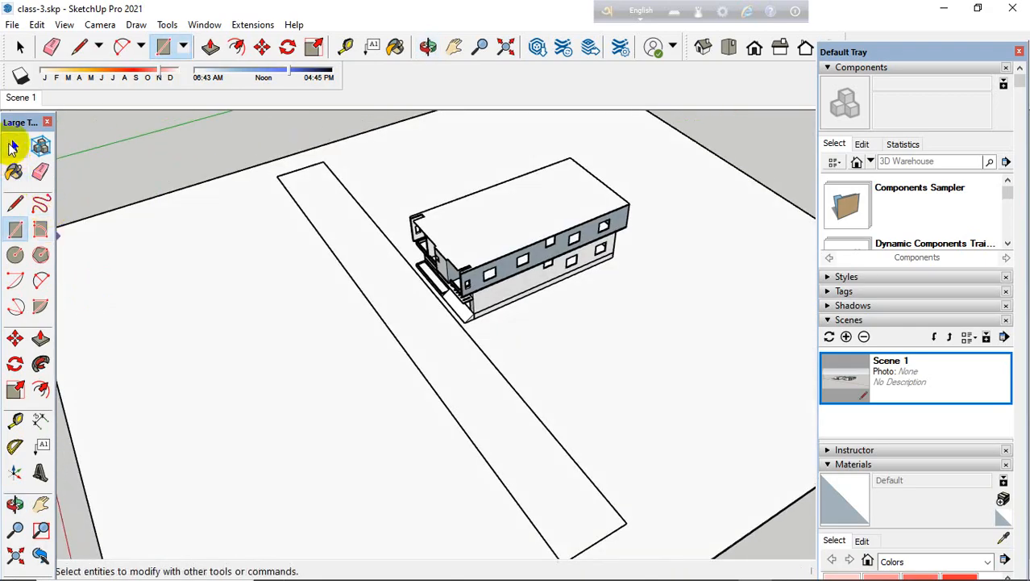
double_click(423, 350)
right_click(440, 314)
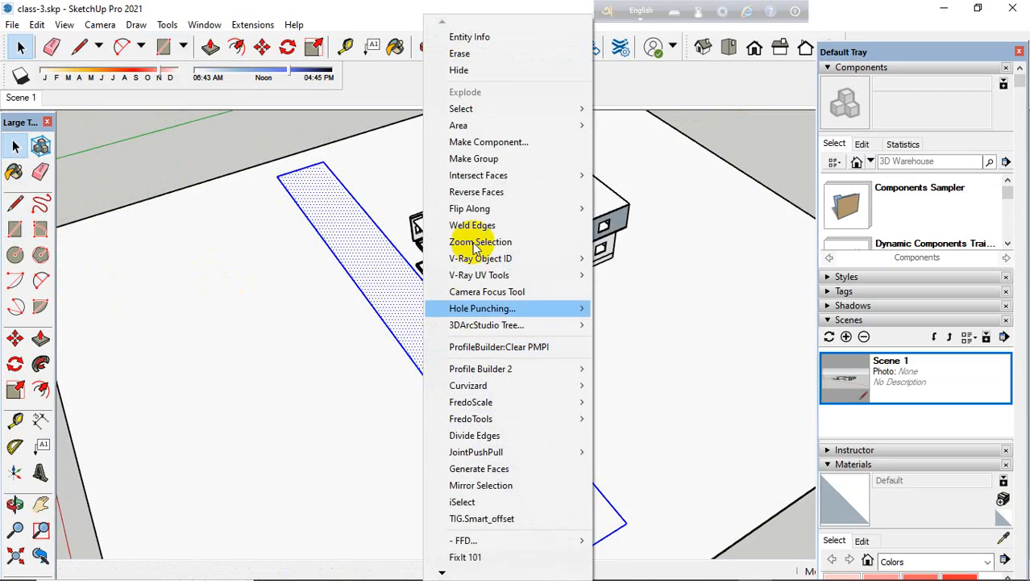
left_click(502, 154)
double_click(416, 334)
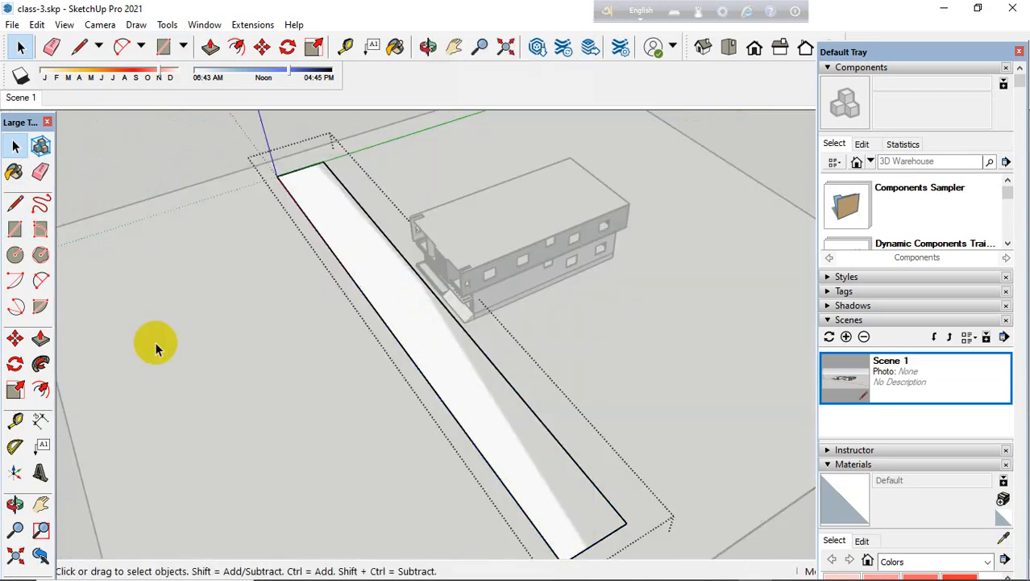
Step: Push/Pull the strip's face slightly upward into a thin slab and close the group
left_click(40, 340)
scroll(453, 315, "up", 5)
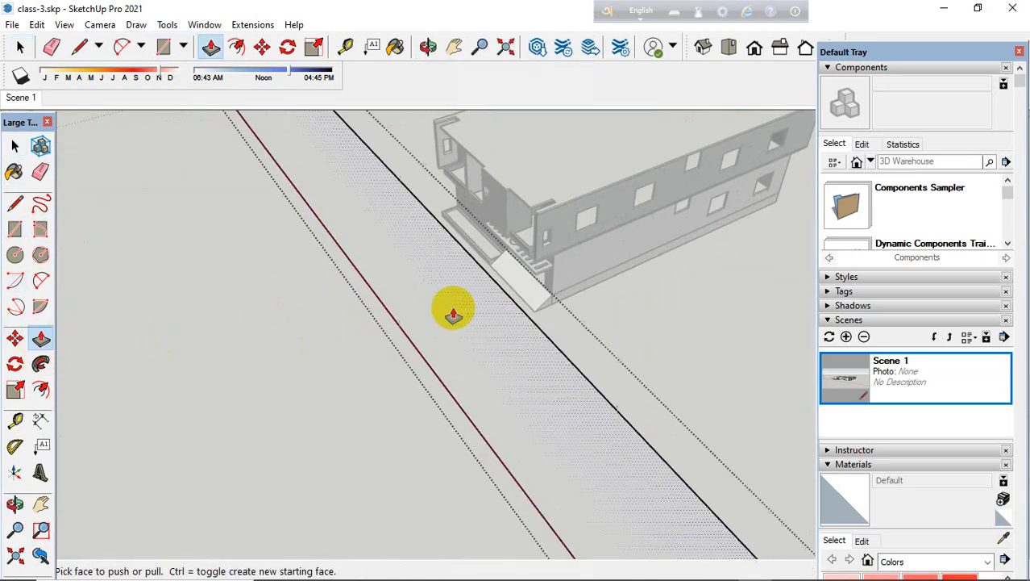
left_click(455, 333)
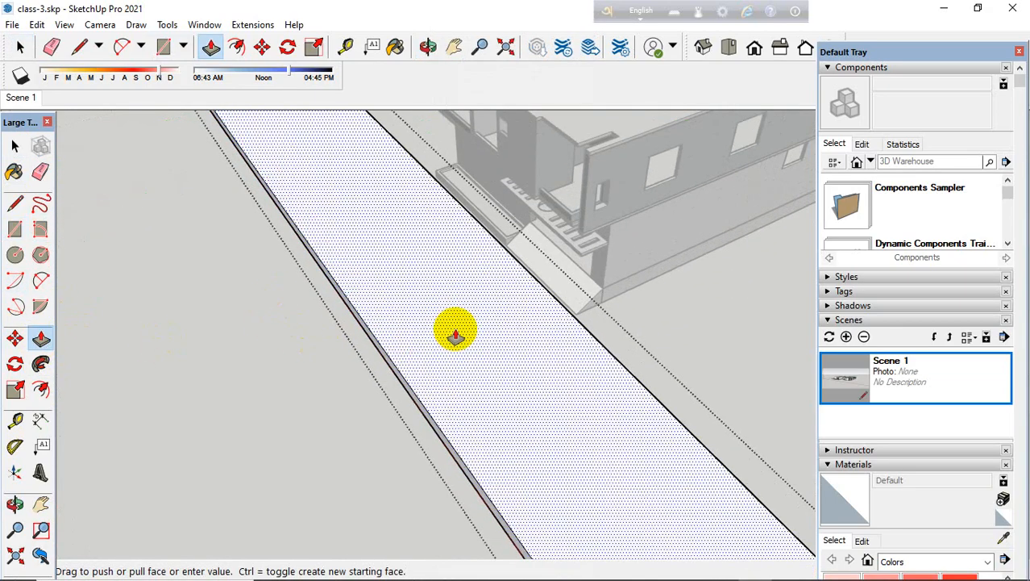
scroll(456, 333, "down", 10)
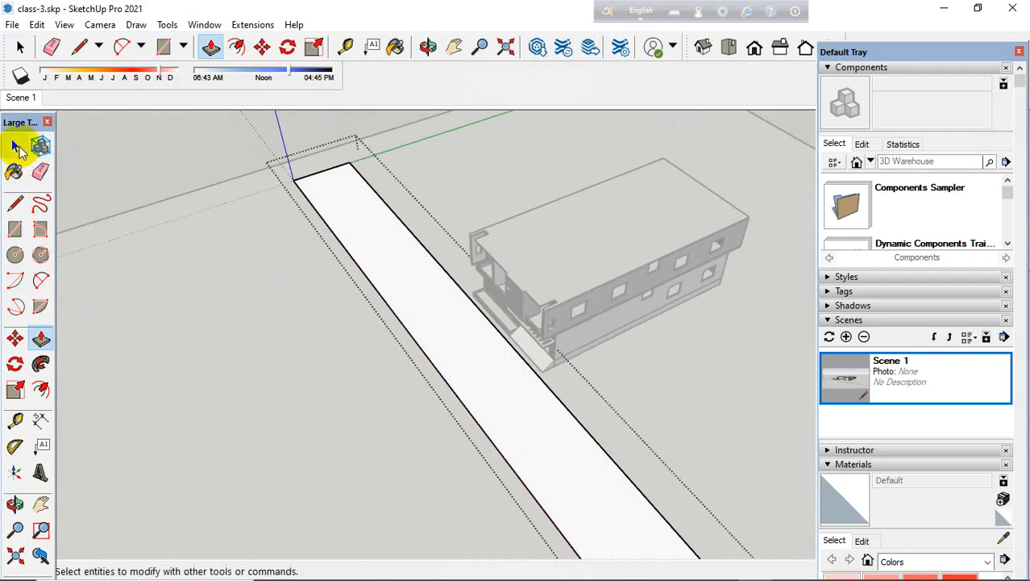
left_click(15, 145)
left_click(198, 162)
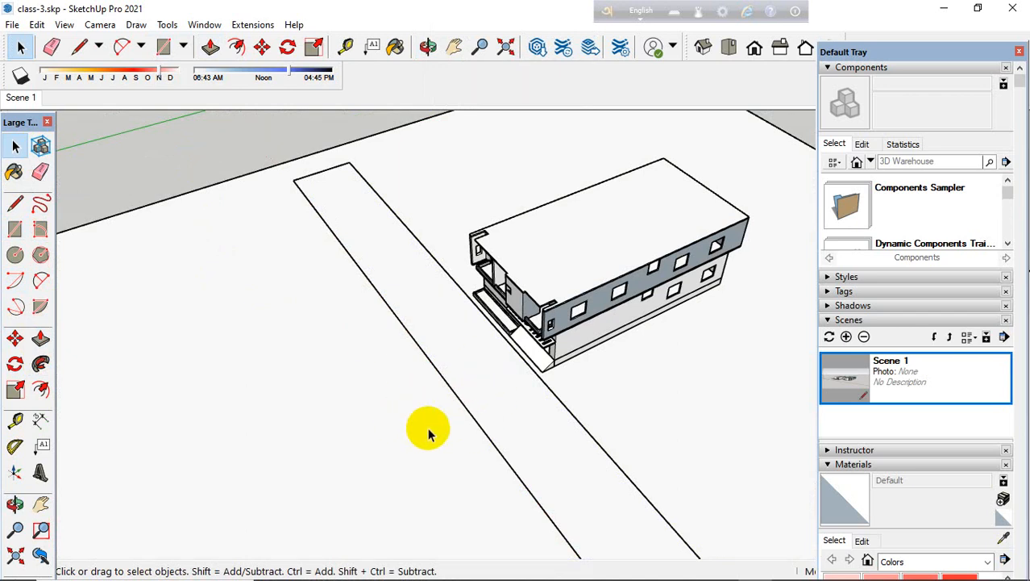
Step: Open the ground slab group, select its top face and look through the Colors materials with the Paint Bucket active
middle_click_drag(428, 430, 494, 511)
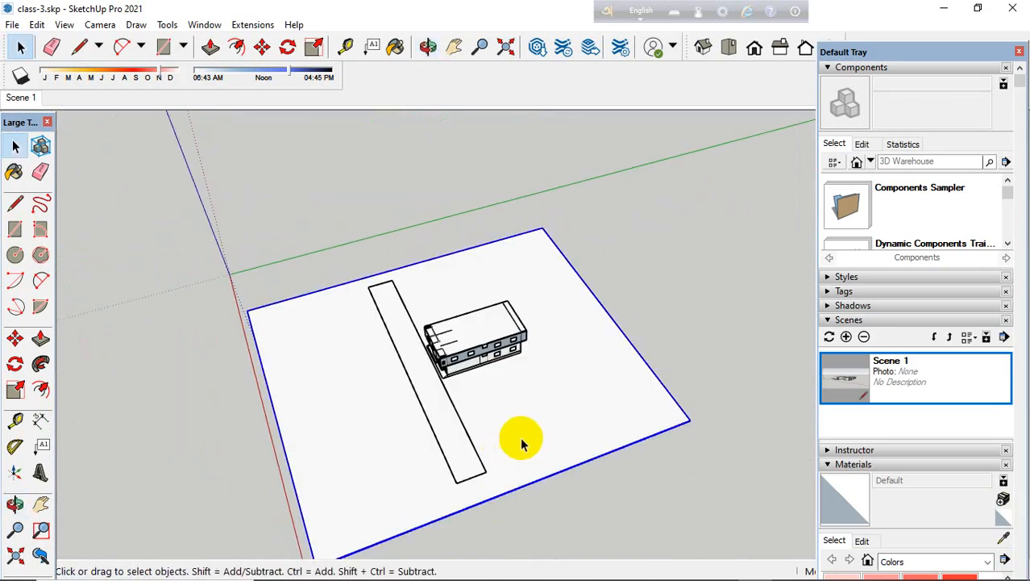
double_click(522, 441)
left_click(564, 408)
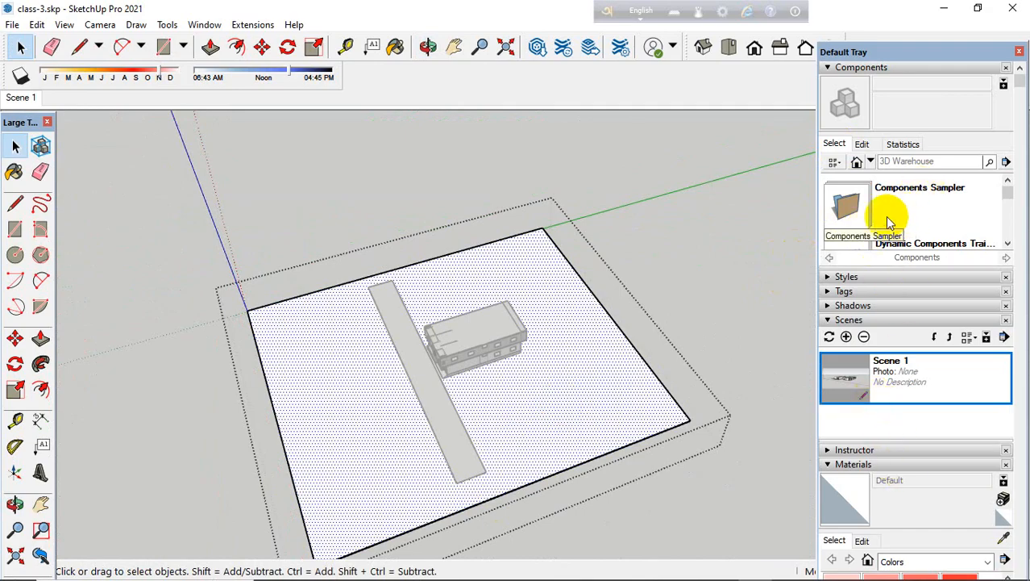
left_click(14, 172)
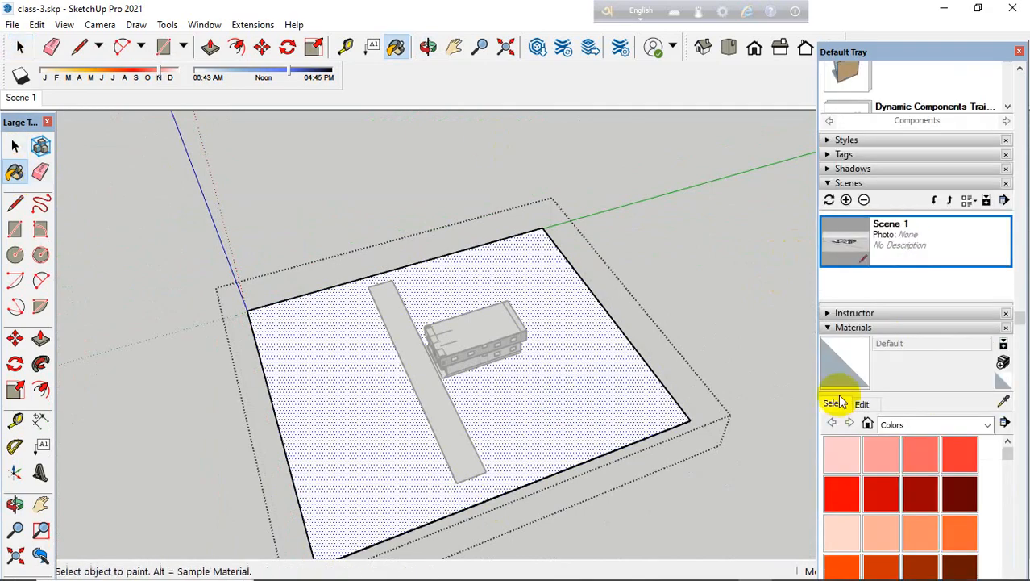
scroll(950, 520, "down", 2)
scroll(878, 532, "down", 3)
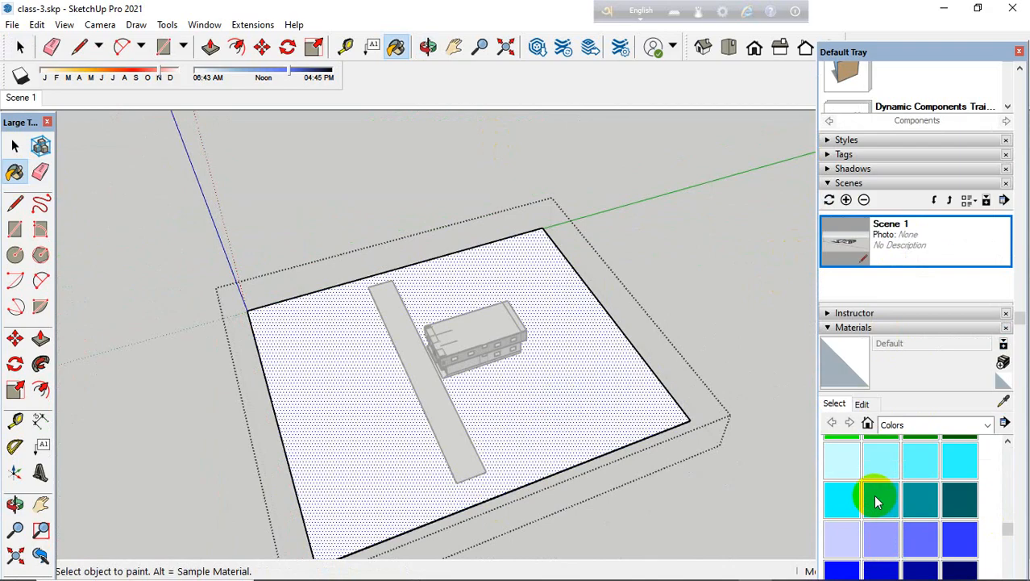
Step: Paint the ground plane's face with the green material Color F07 and exit its group
left_click(878, 496)
scroll(922, 502, "down", 2)
scroll(919, 516, "up", 5)
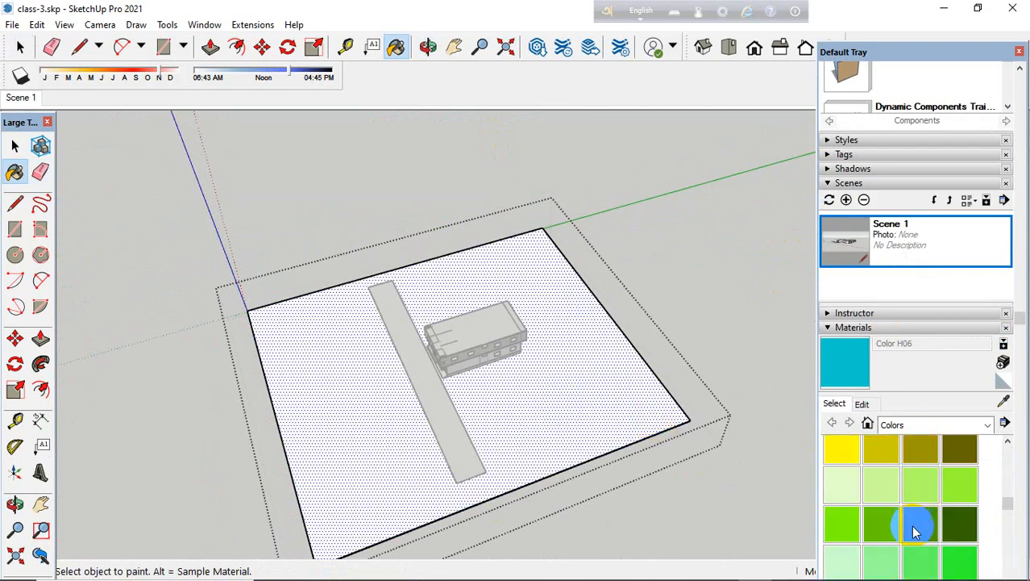
left_click(921, 522)
left_click(584, 398)
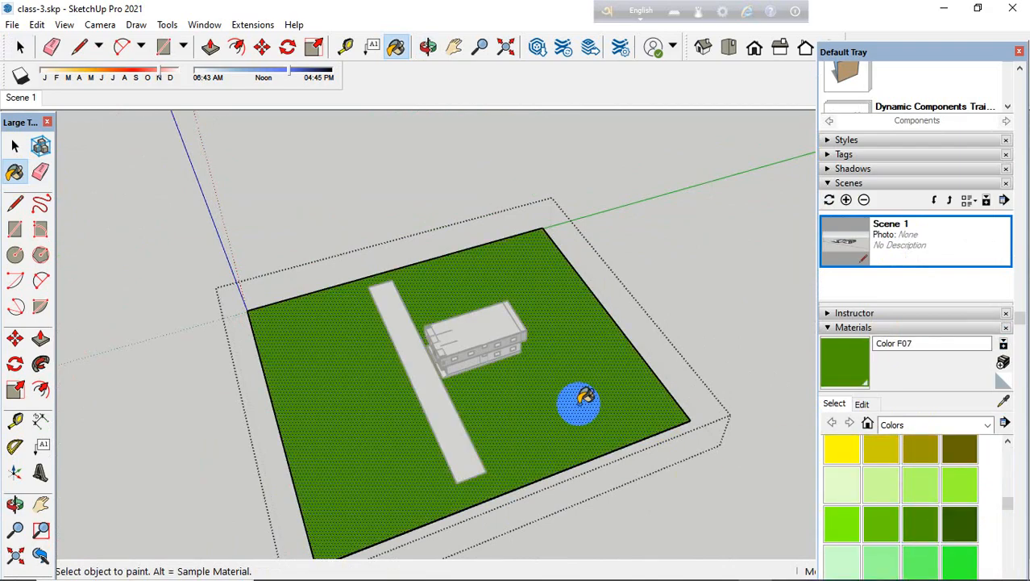
left_click(14, 146)
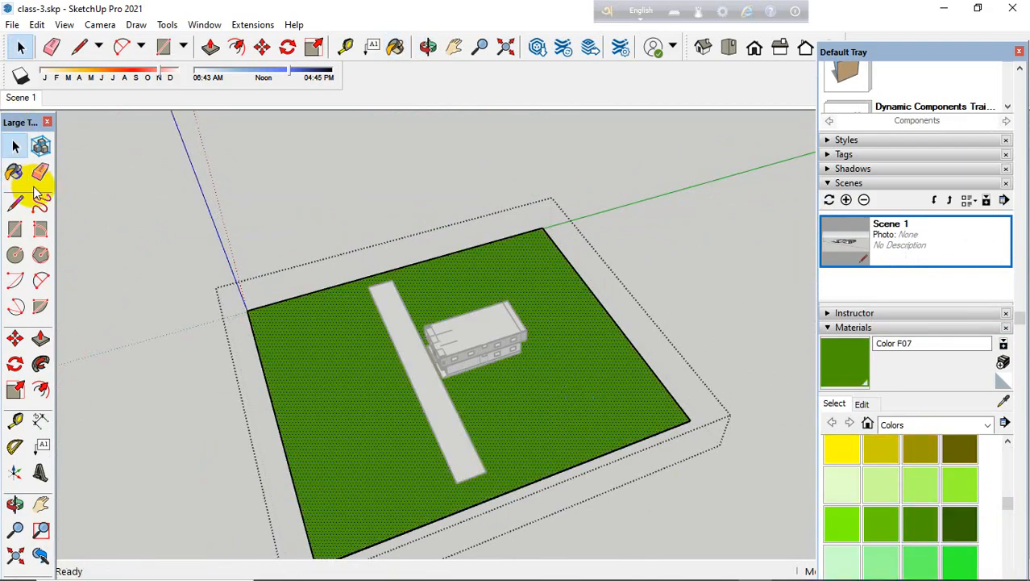
left_click(113, 254)
Step: Open the road strip's group for editing and paint its face with Color F03
scroll(364, 371, "up", 3)
double_click(440, 395)
double_click(443, 396)
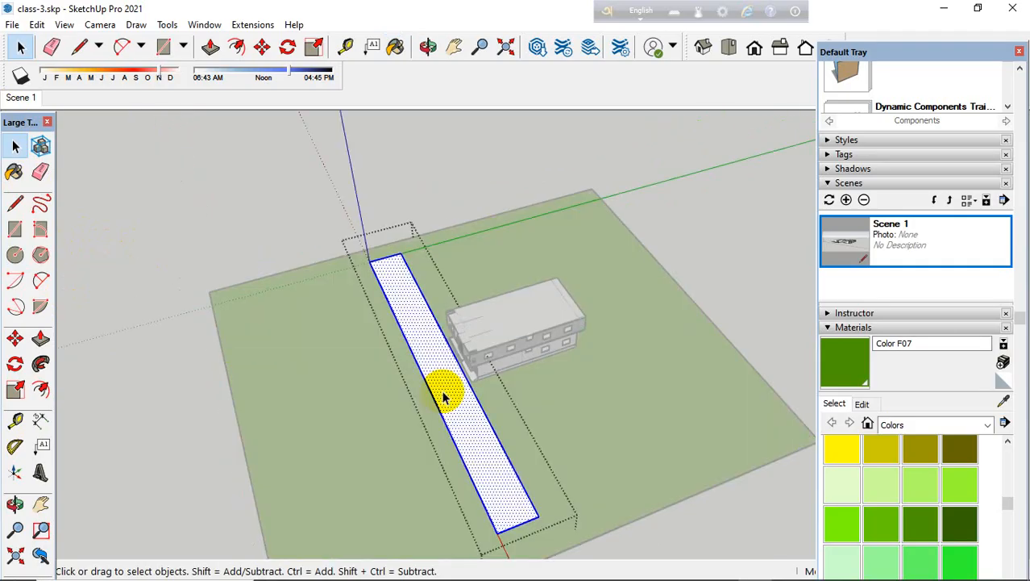
left_click(933, 499)
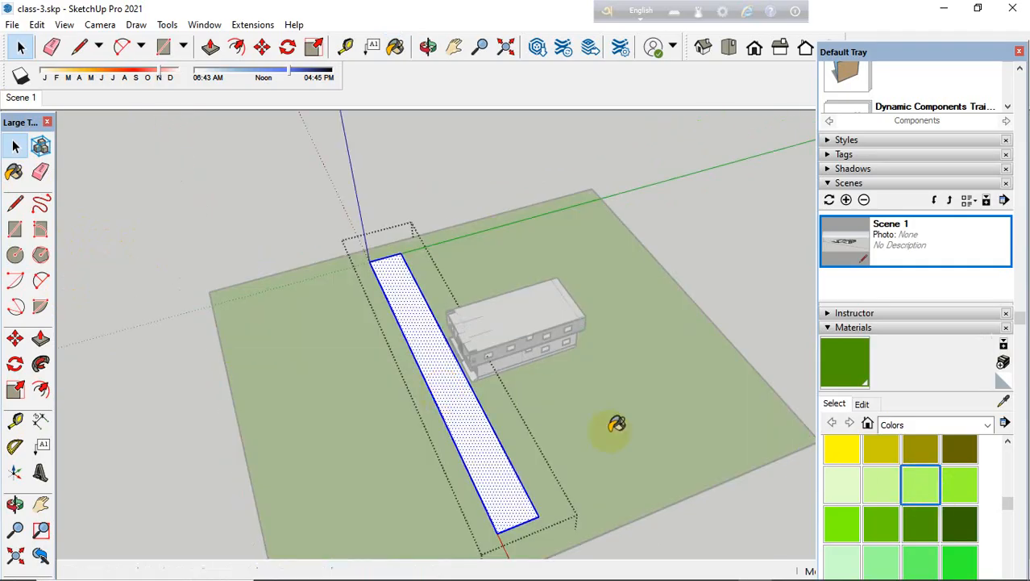
left_click(485, 432)
Step: Load rrrrr.jpg from the all tex folder in sketchup on drive E as the texture image of Color F03
left_click(862, 404)
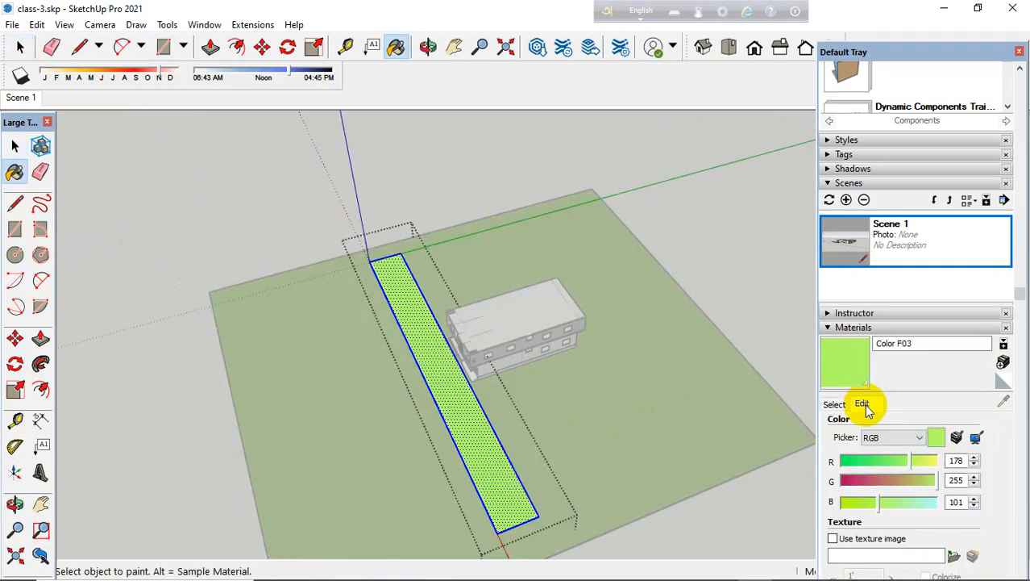
scroll(928, 375, "down", 5)
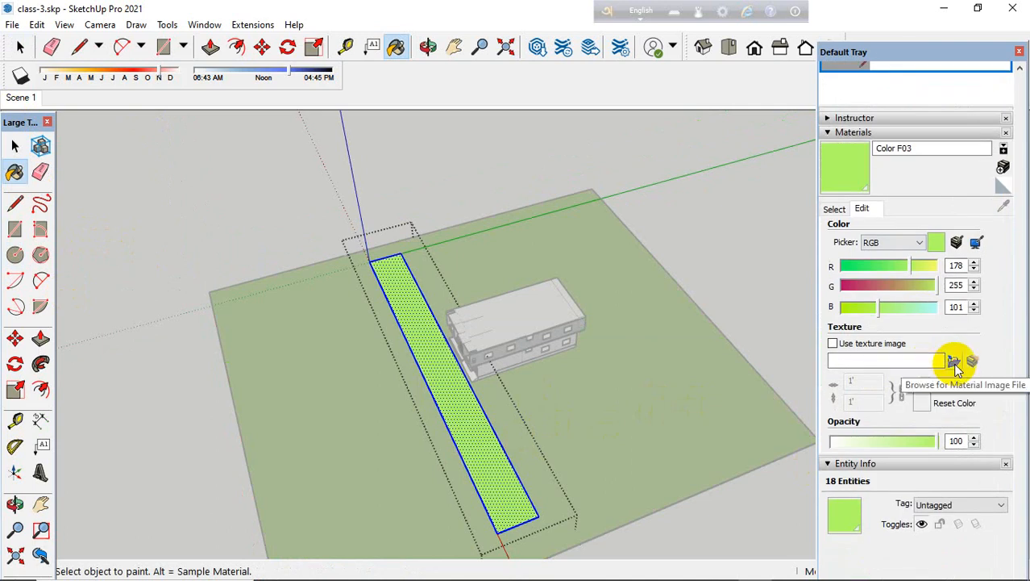
left_click(955, 363)
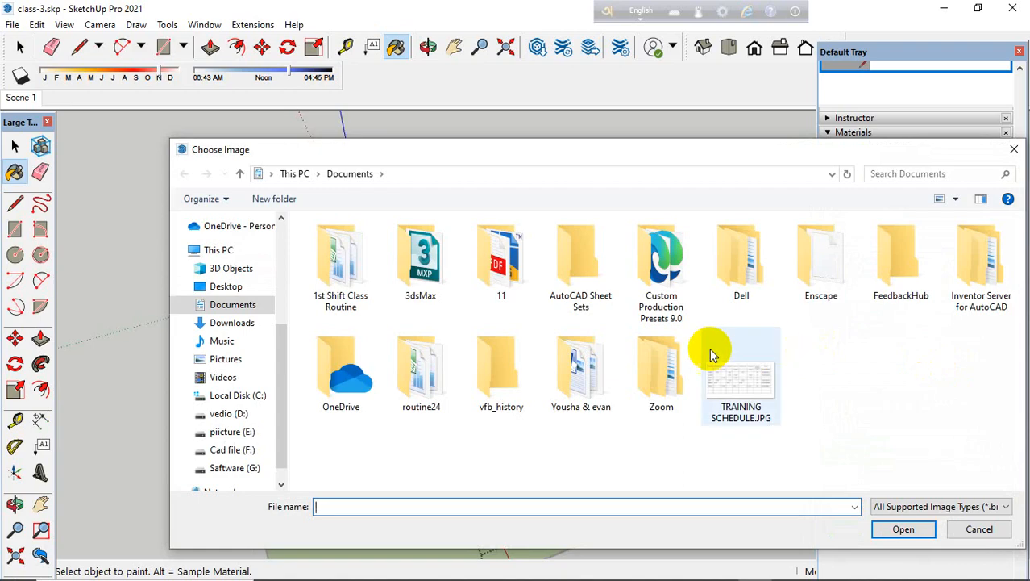
left_click(237, 396)
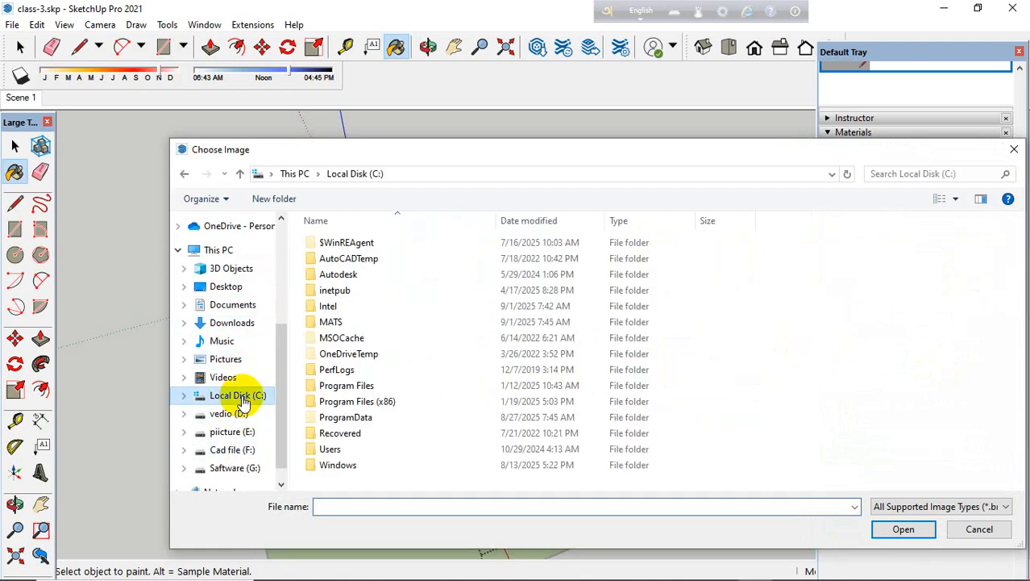
left_click(242, 435)
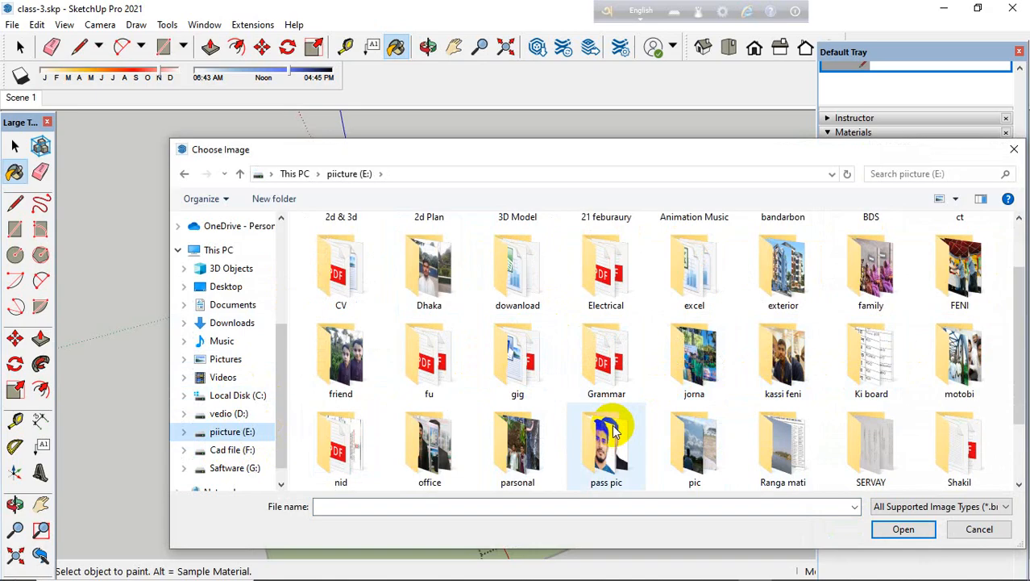
scroll(605, 411, "down", 1)
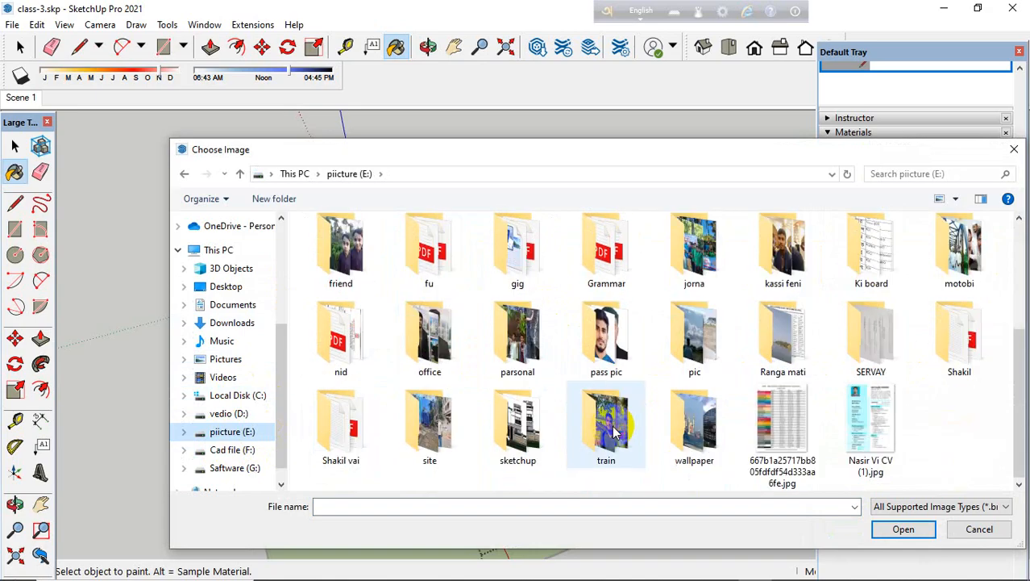
double_click(520, 423)
double_click(421, 295)
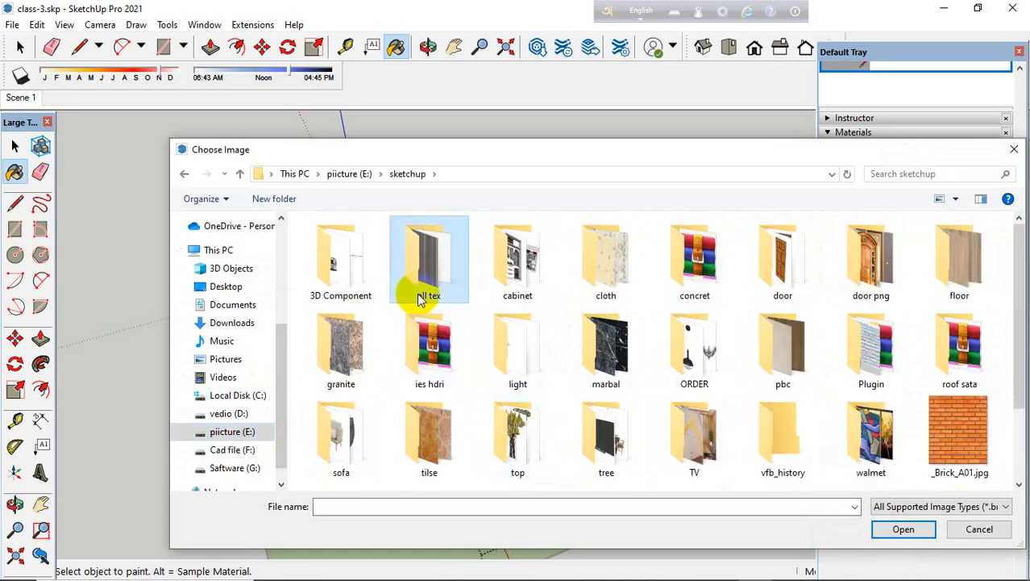
scroll(605, 322, "down", 10)
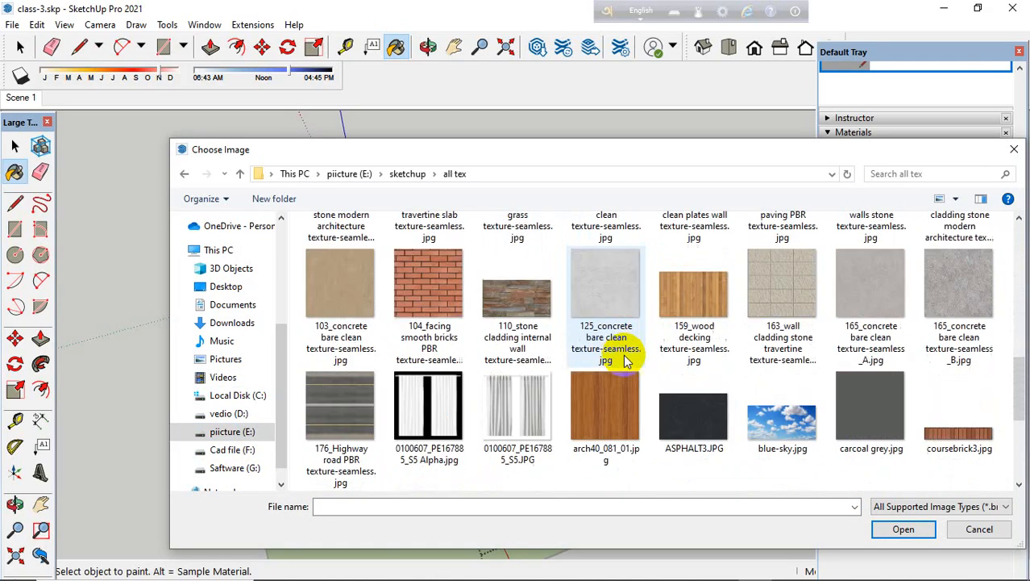
left_click(784, 313)
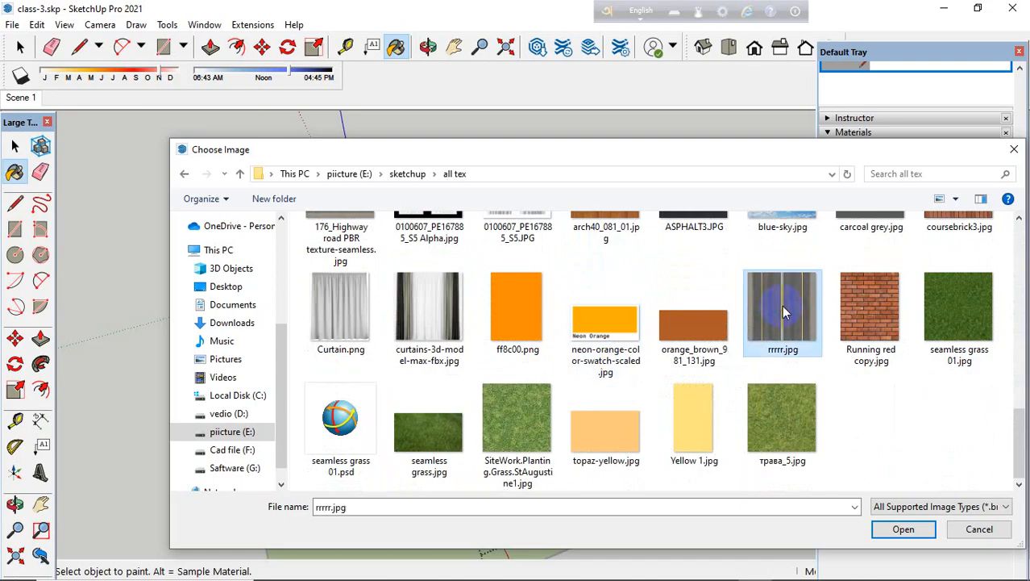
left_click(903, 530)
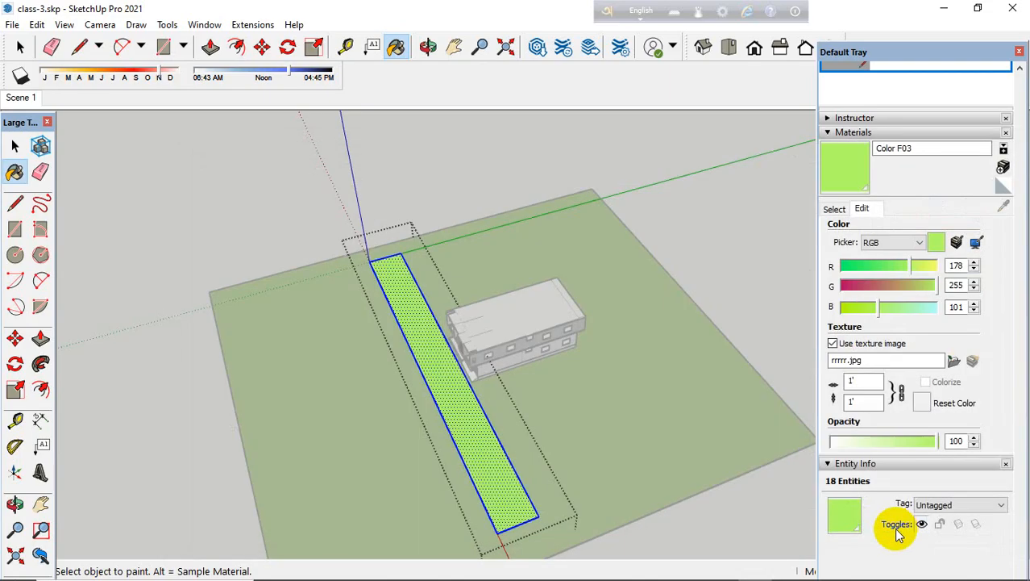
left_click(542, 489)
Step: Examine the scale and direction of the road texture up close along the strip
scroll(504, 495, "up", 10)
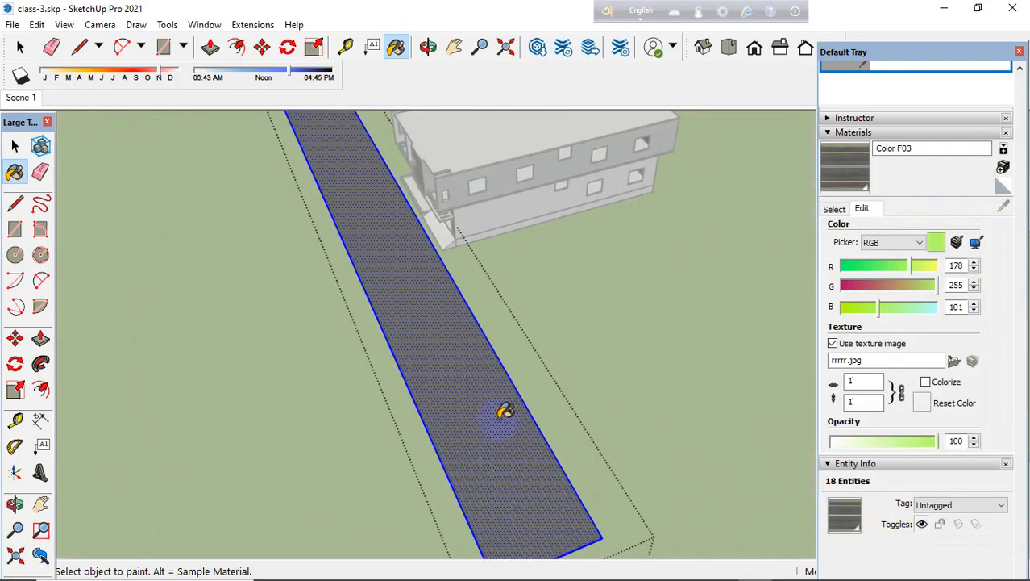
scroll(384, 388, "up", 4)
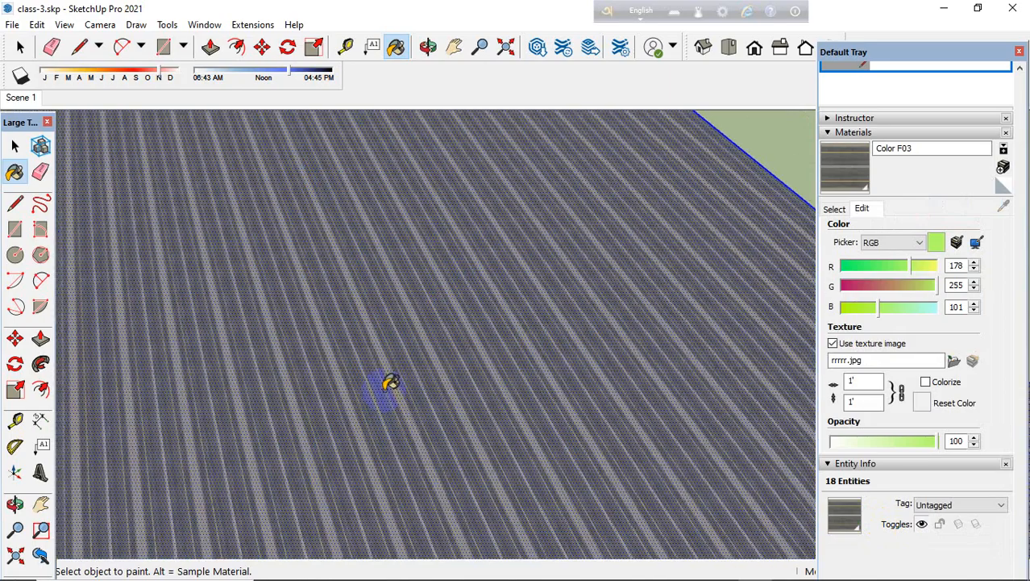
middle_click_drag(354, 396, 720, 449)
scroll(462, 395, "down", 3)
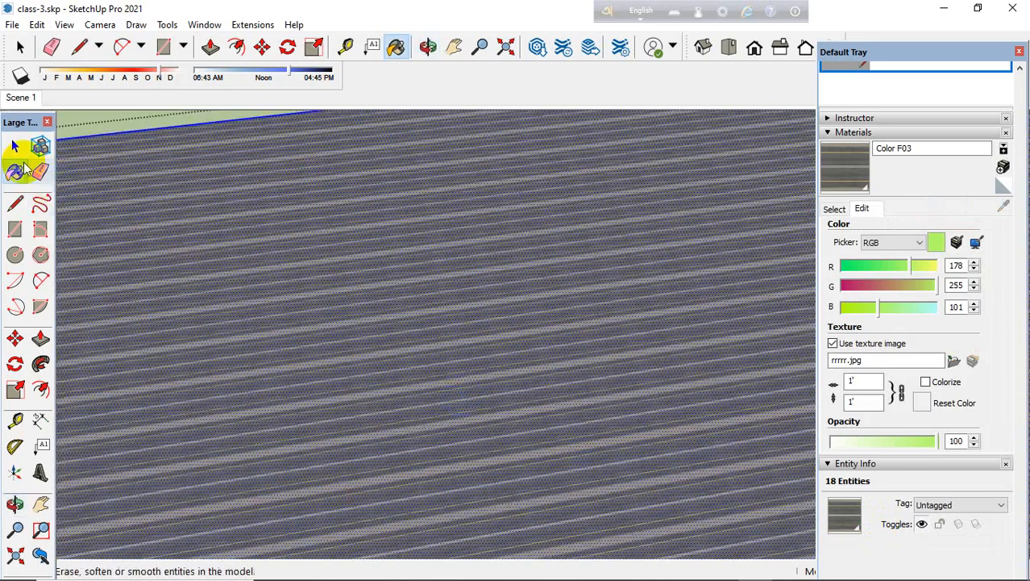
left_click(14, 144)
scroll(637, 371, "down", 4)
scroll(666, 376, "down", 3)
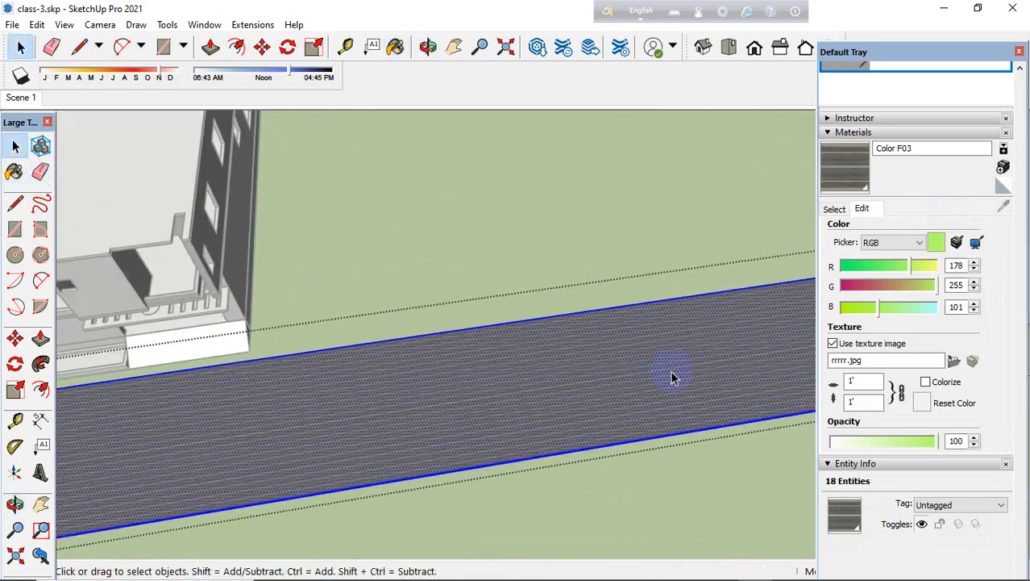
middle_click_drag(672, 375, 228, 426)
scroll(191, 463, "up", 2)
scroll(191, 463, "up", 6)
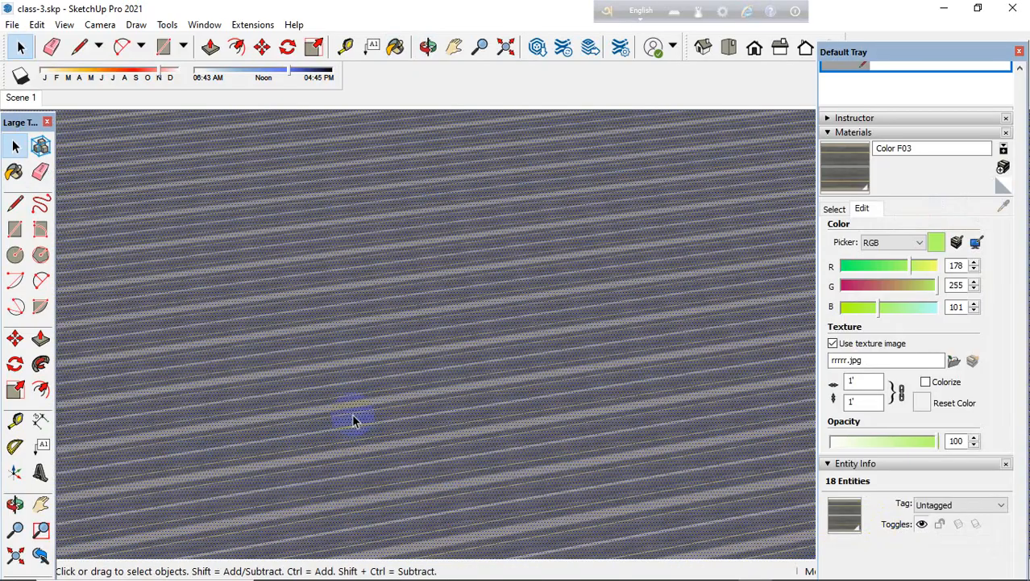
scroll(352, 418, "up", 3)
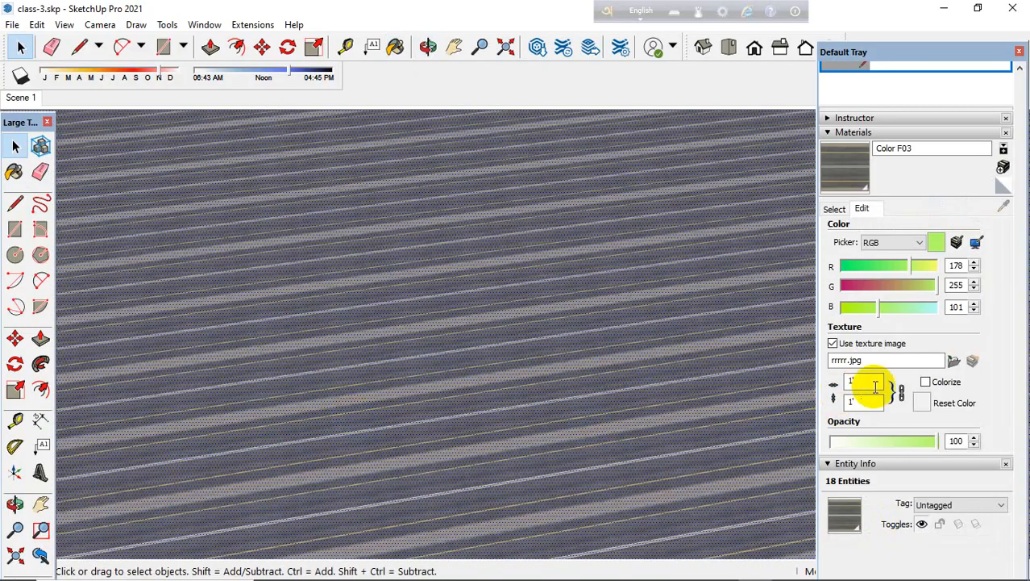
Step: Set the road texture's width to 12' with the proportions linked and check how it tiles
type("1")
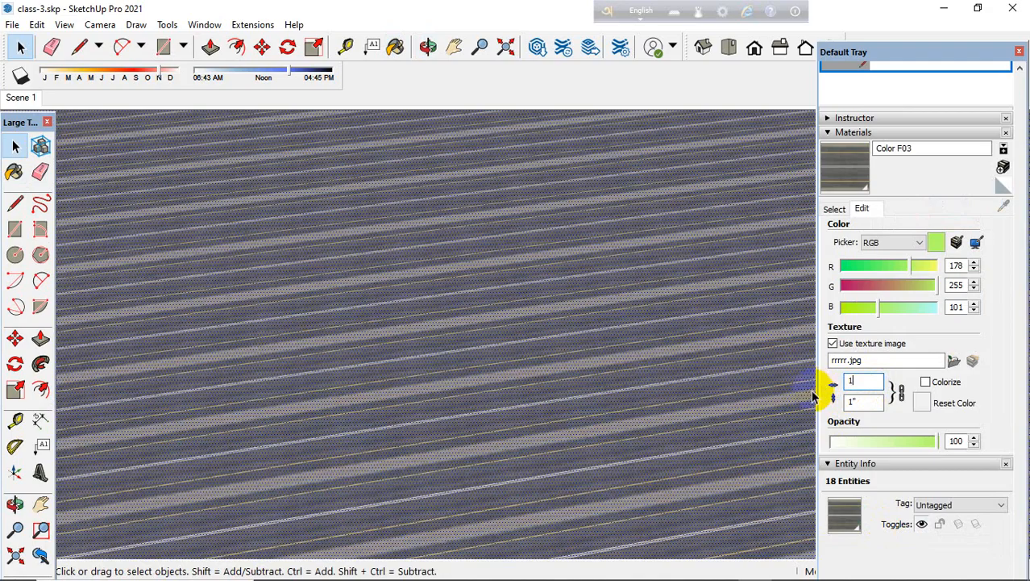
type("2'")
scroll(582, 409, "down", 4)
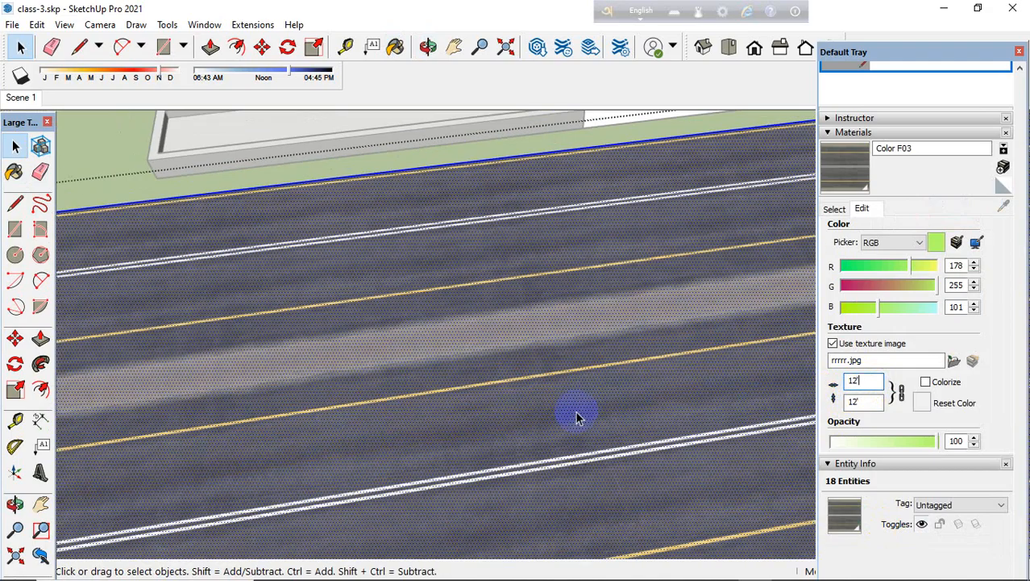
scroll(569, 423, "down", 2)
scroll(562, 430, "down", 3)
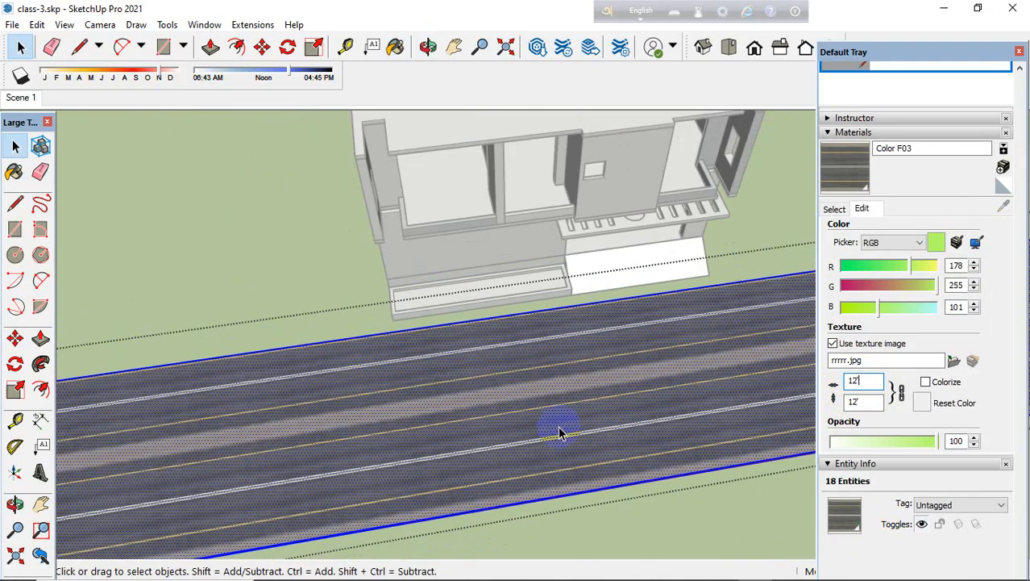
Step: Set the road texture's width to 16' with the proportions linked
scroll(895, 395, "up", 3)
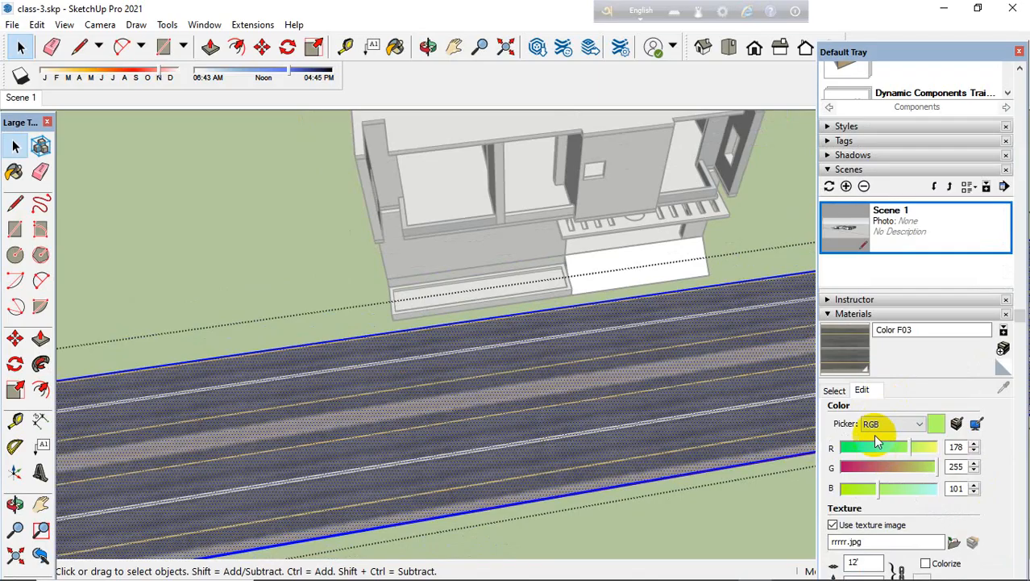
scroll(877, 395, "down", 3)
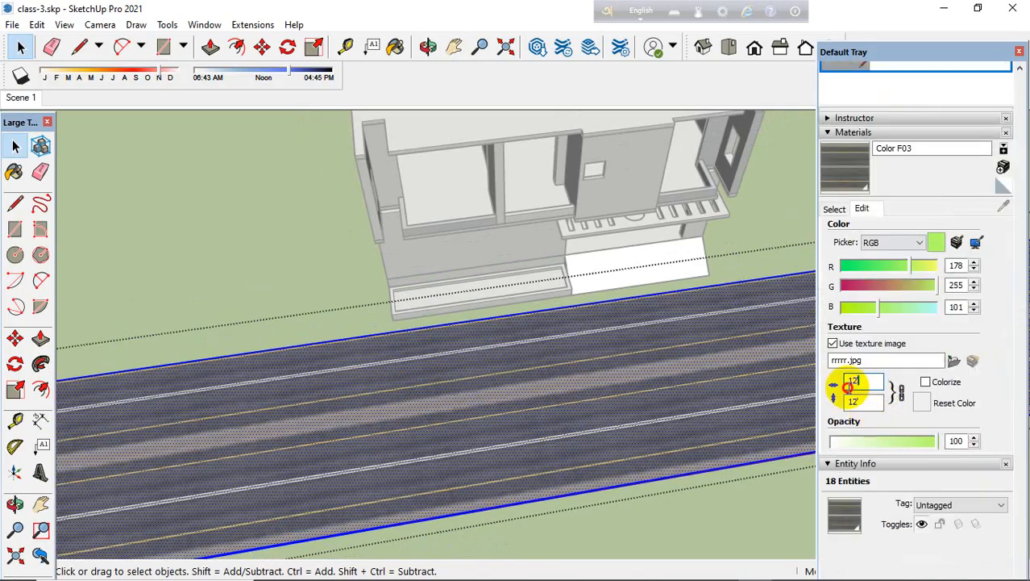
type("1")
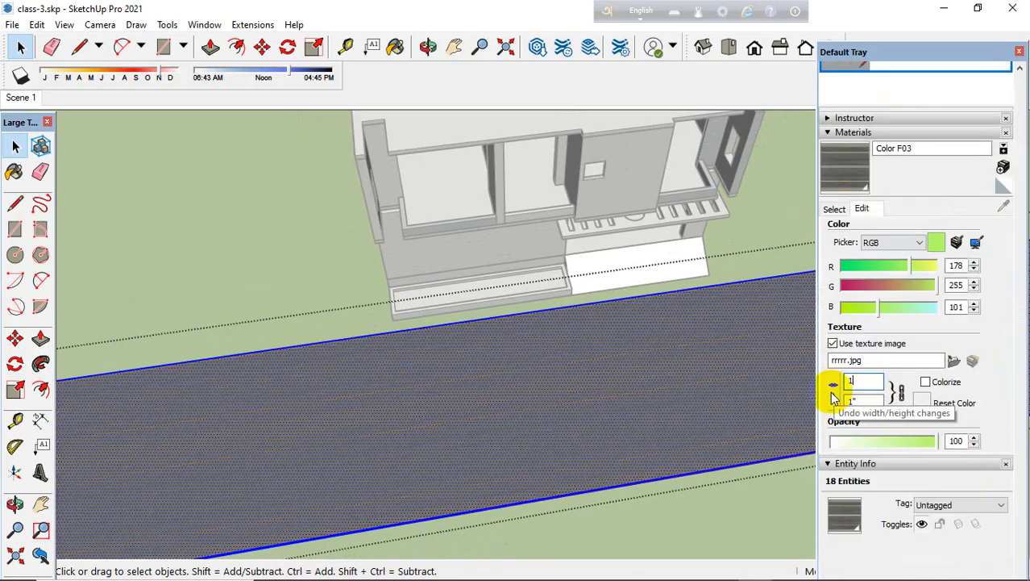
type("6")
key("Return")
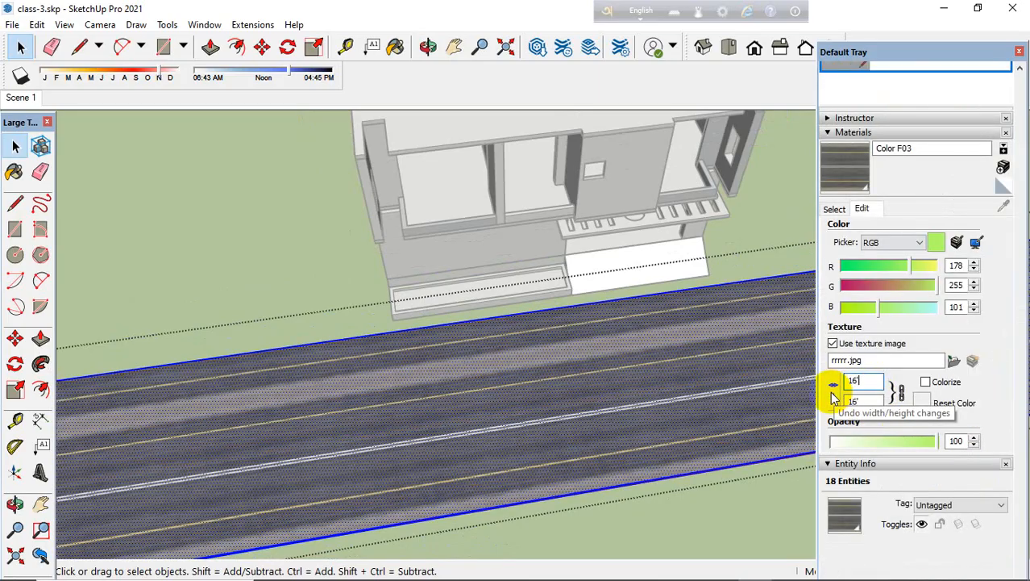
middle_click_drag(586, 403, 529, 382)
scroll(526, 384, "up", 1)
right_click(527, 383)
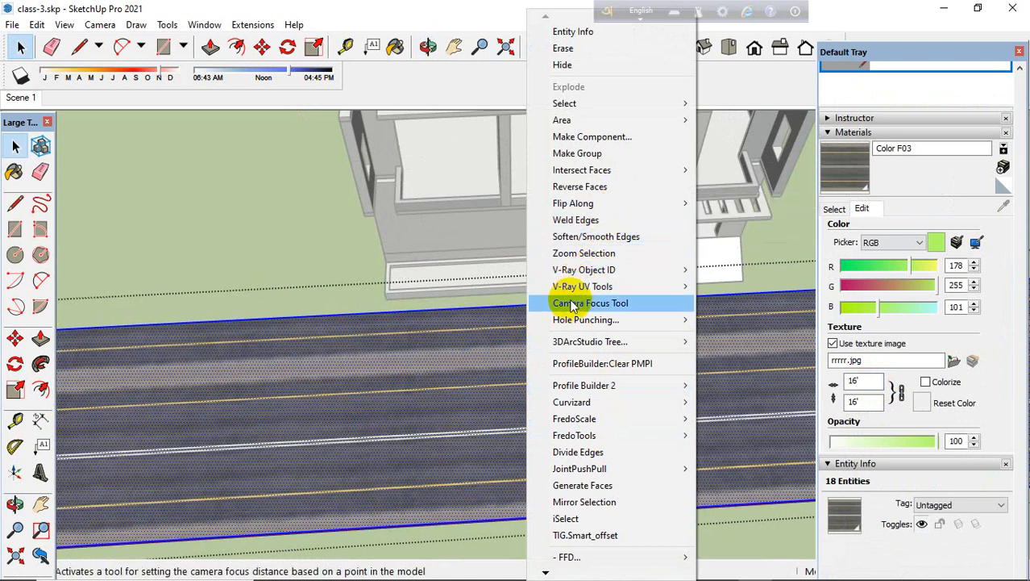
left_click(448, 396)
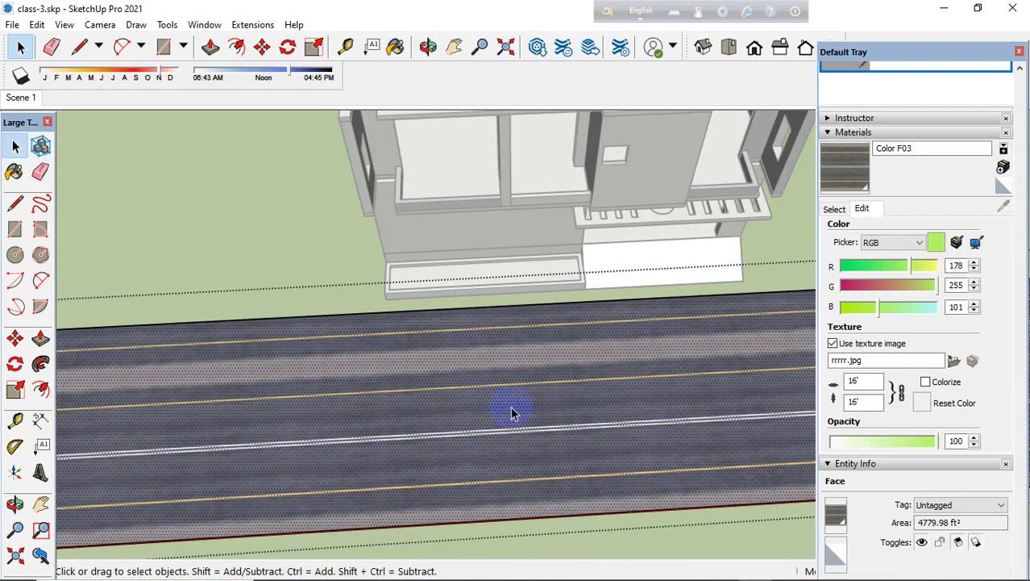
left_click(709, 545)
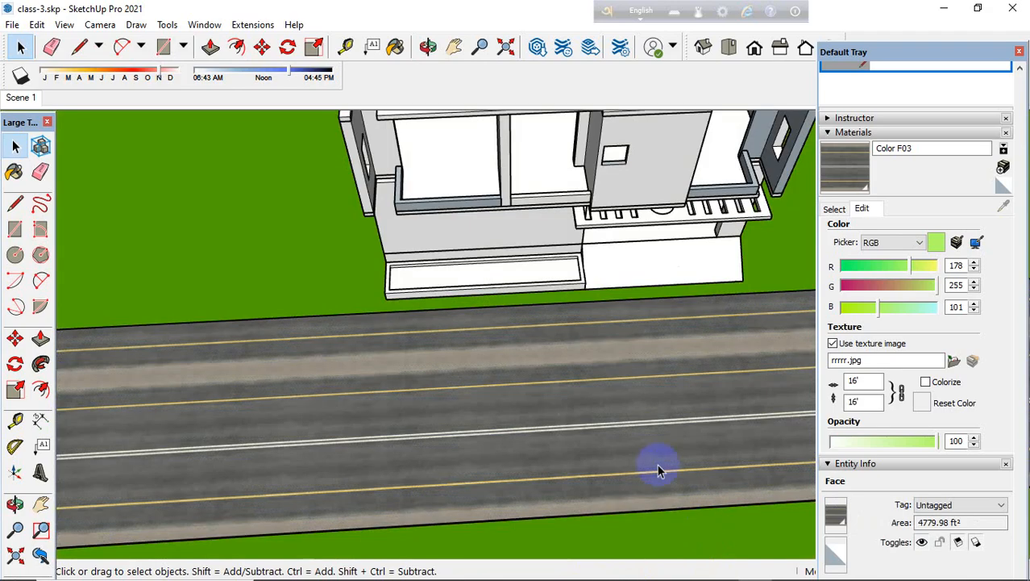
Step: Open the road face's texture image for external editing, view rrrrr.jpg and close it again
right_click(621, 436)
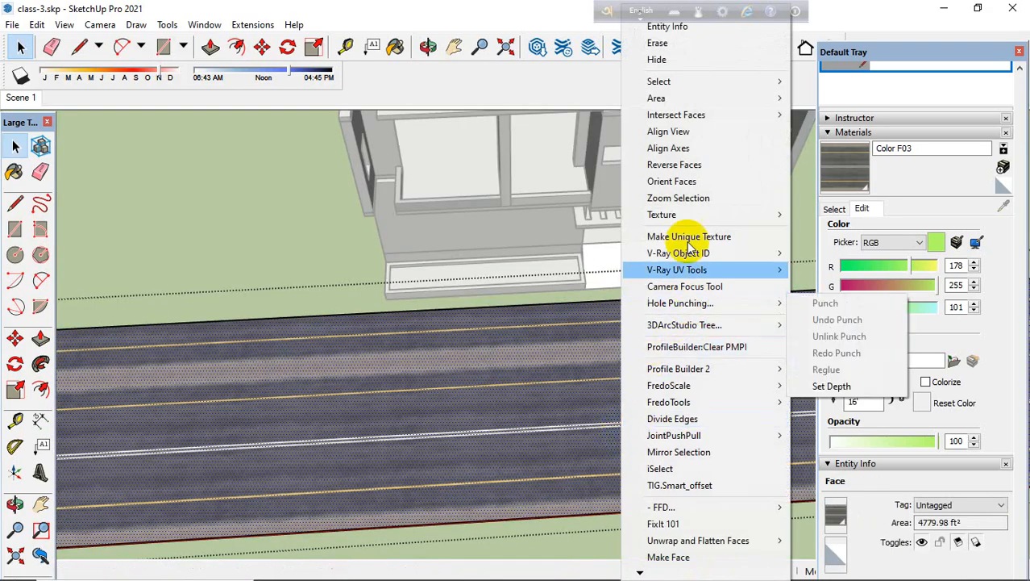
mouse_move(740, 218)
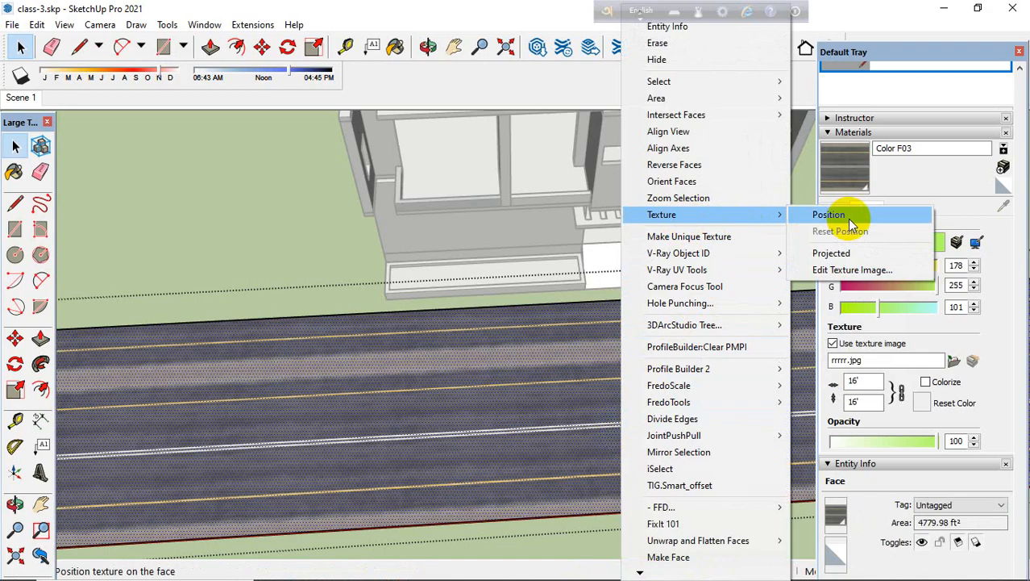
left_click(874, 270)
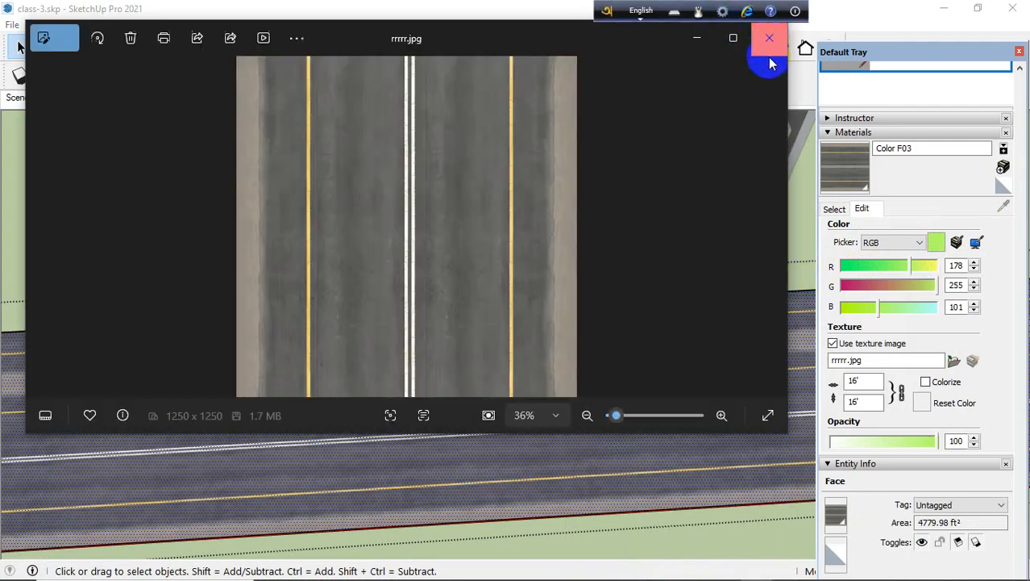
left_click(768, 40)
Step: Reposition the texture on the road face, shifting it crosswise so the double white line runs near the middle of the strip
right_click(569, 390)
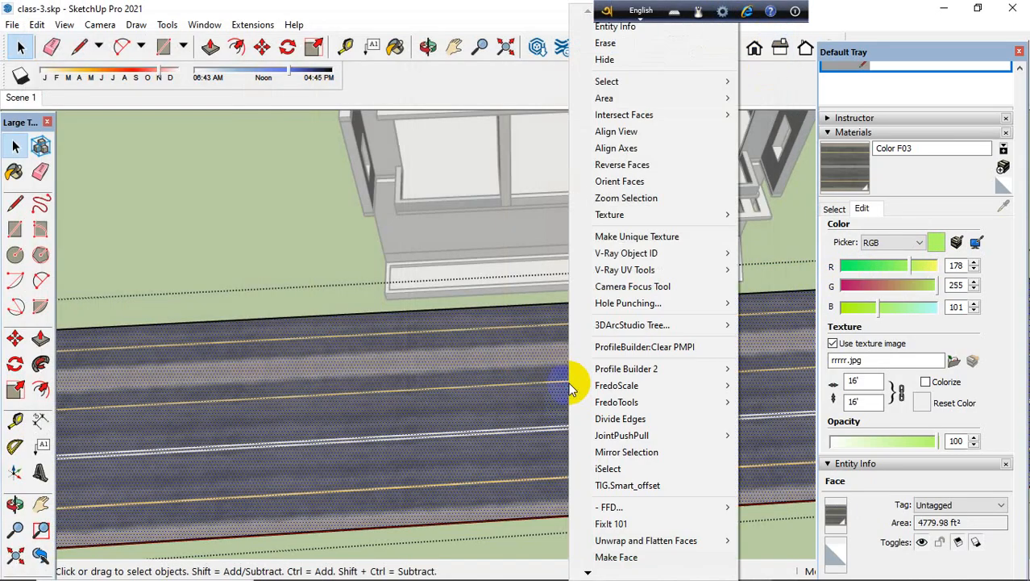
mouse_move(682, 216)
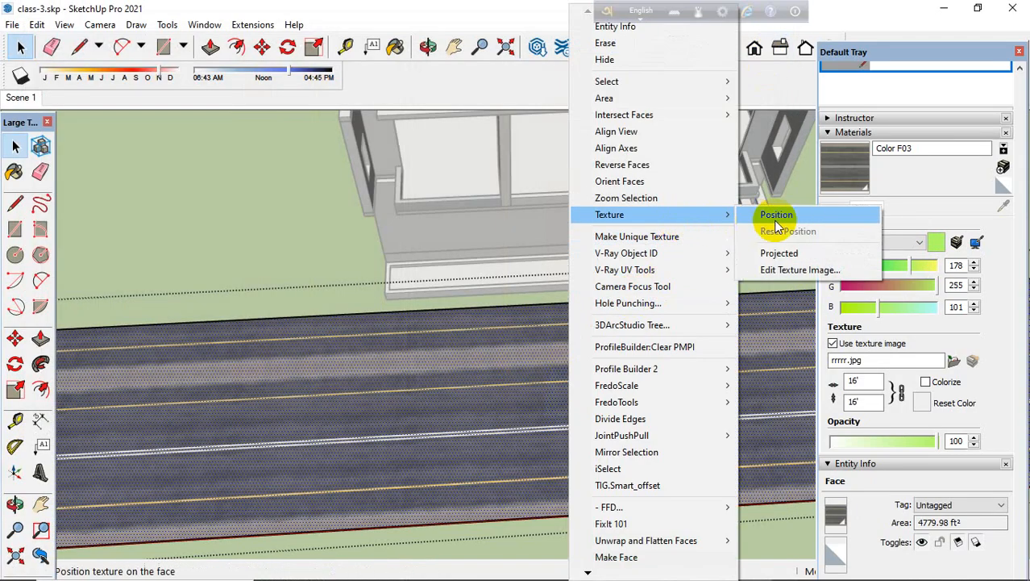
left_click(773, 215)
left_click_drag(562, 411, 578, 375)
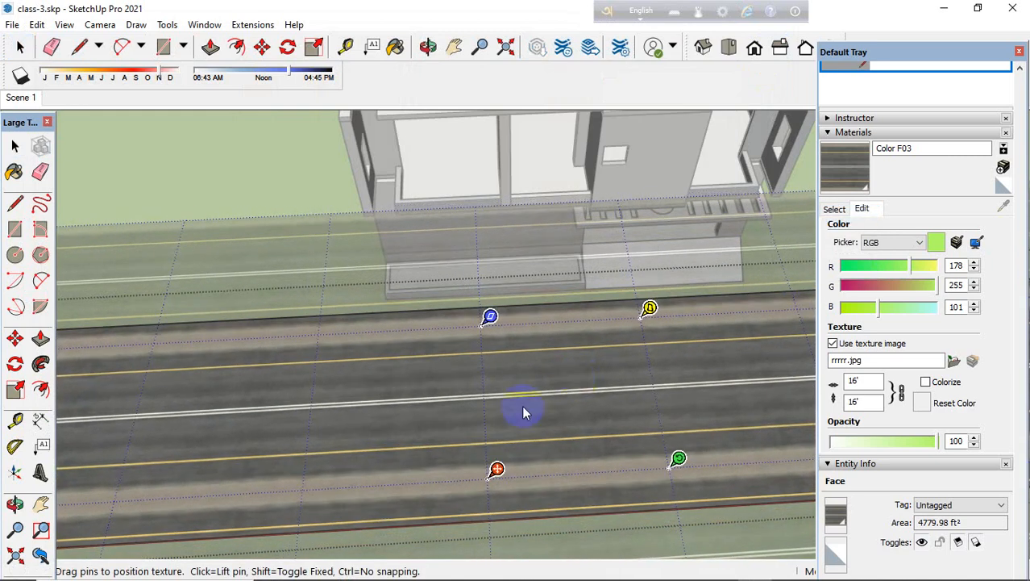
left_click(285, 159)
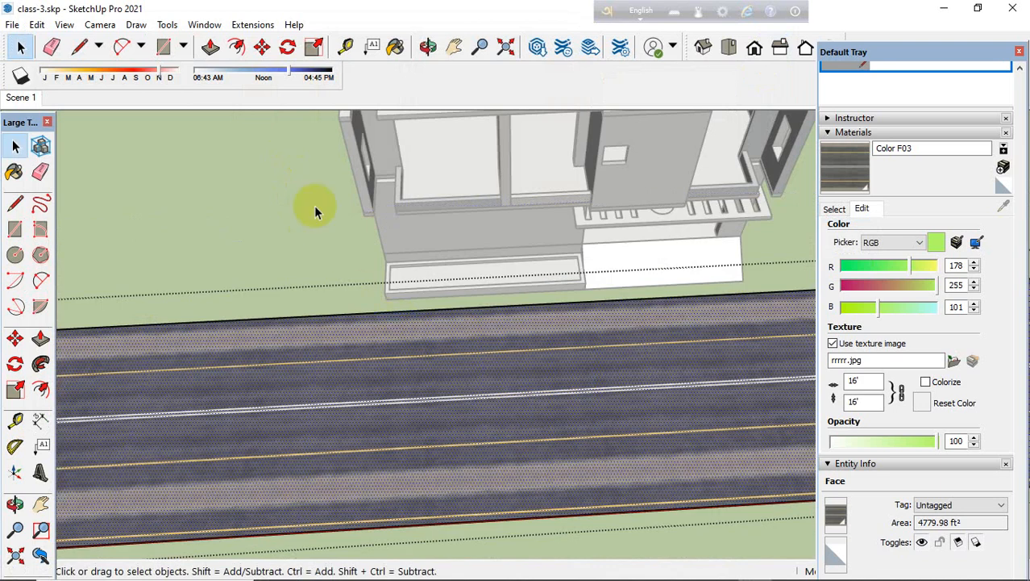
left_click(315, 194)
Step: Sample the green ground material from the model and open it for editing
scroll(387, 274, "down", 2)
scroll(417, 347, "down", 5)
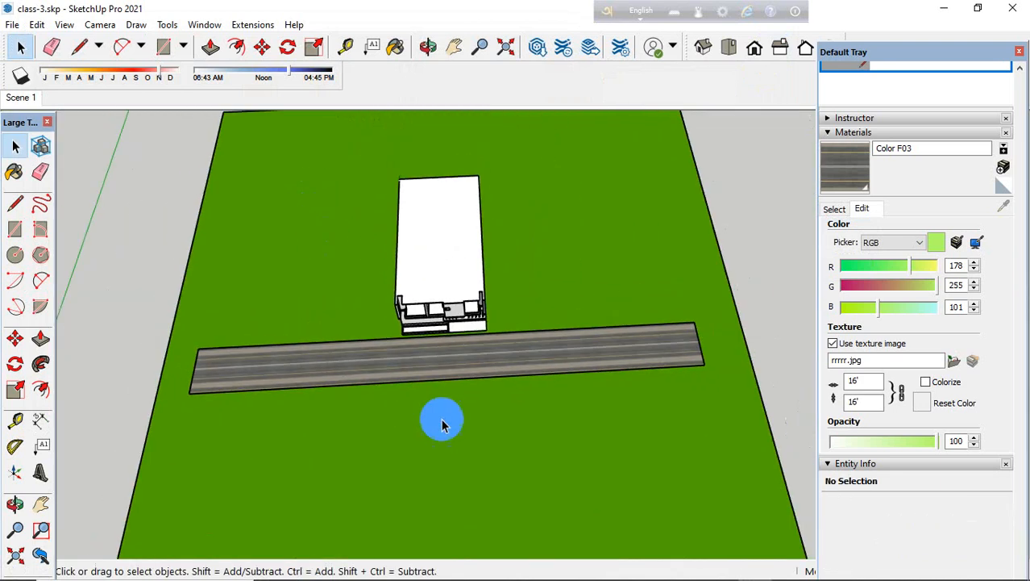
middle_click_drag(439, 416, 369, 436)
scroll(369, 436, "up", 3)
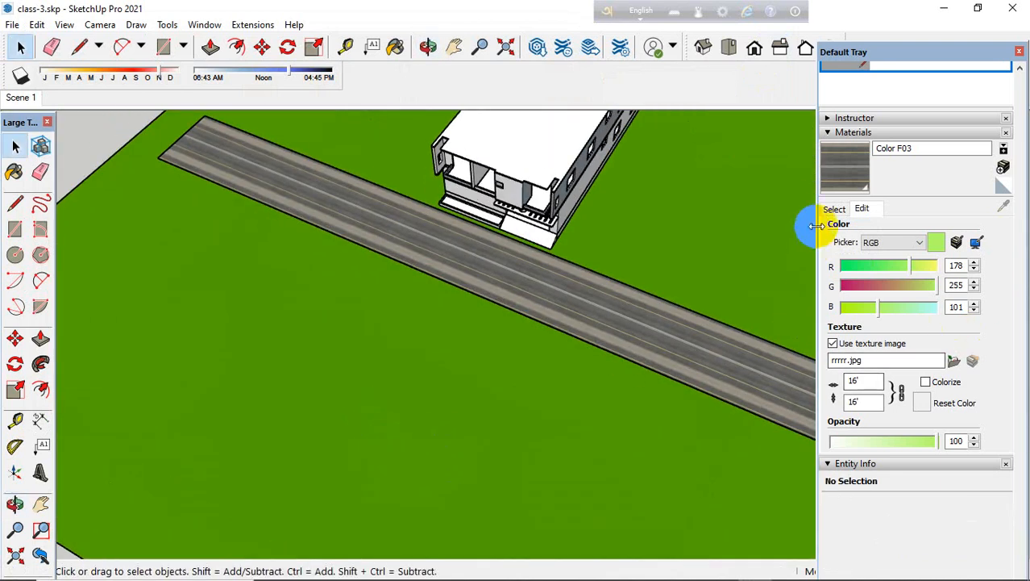
left_click(834, 210)
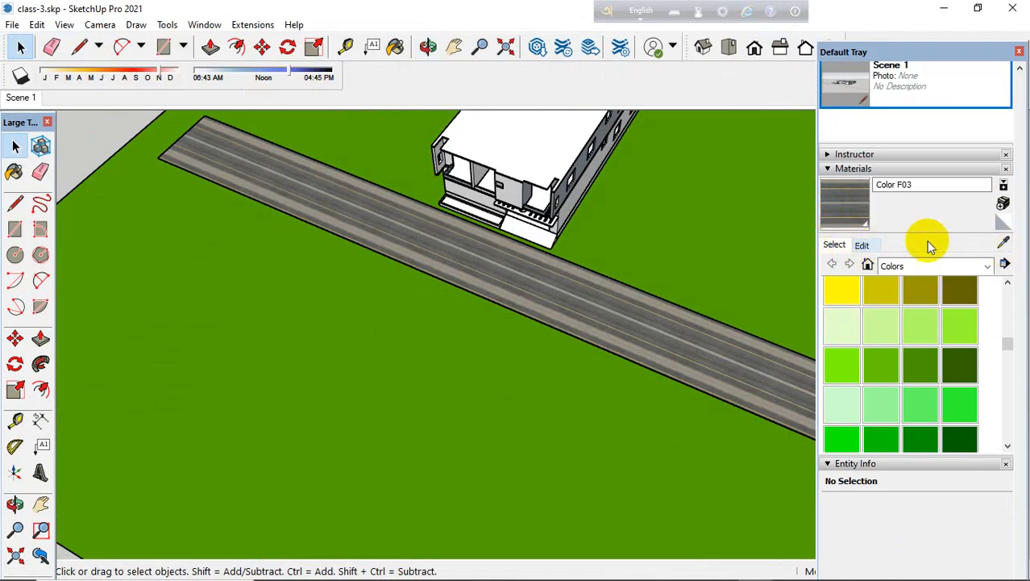
left_click(1004, 244)
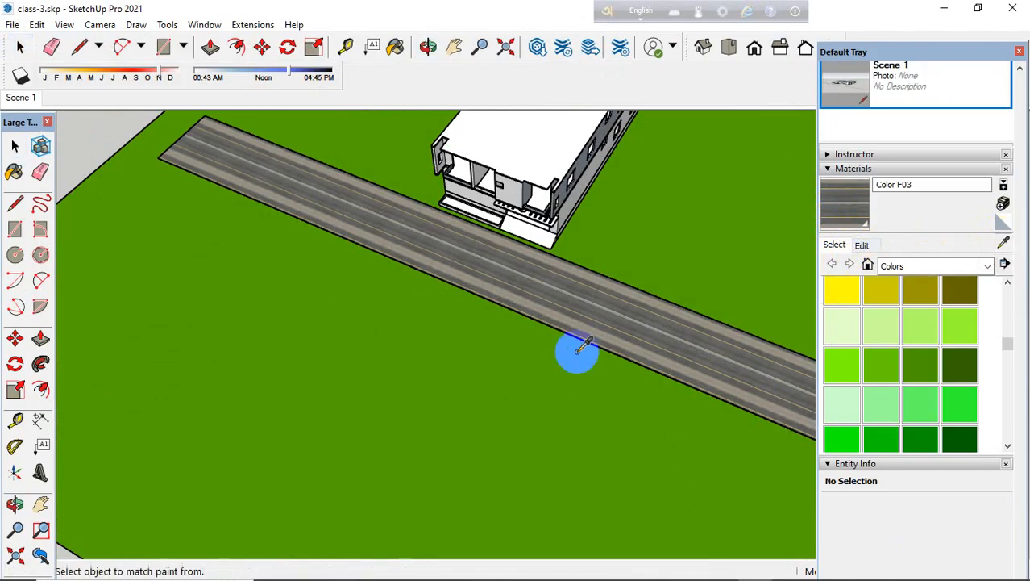
left_click(557, 397)
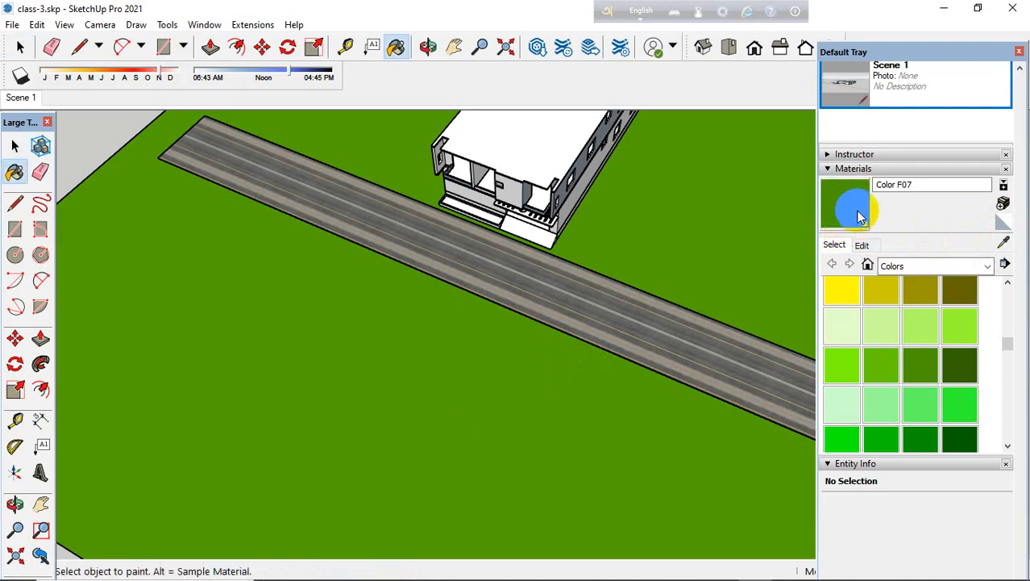
left_click(863, 245)
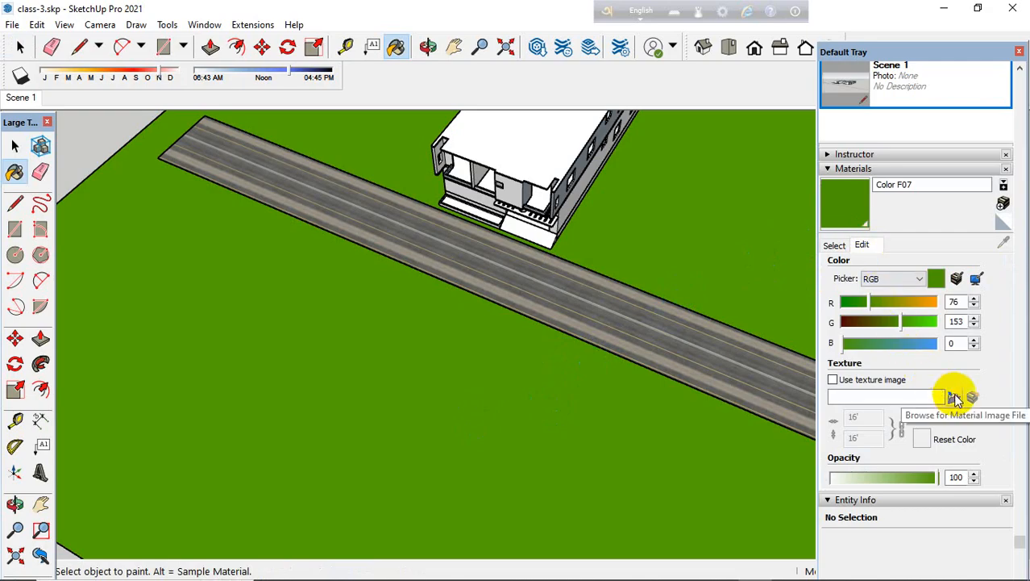
Step: Give the ground material the texture image 95_artificial green grass texture-seamless.jpg from the all tex folder
left_click(954, 397)
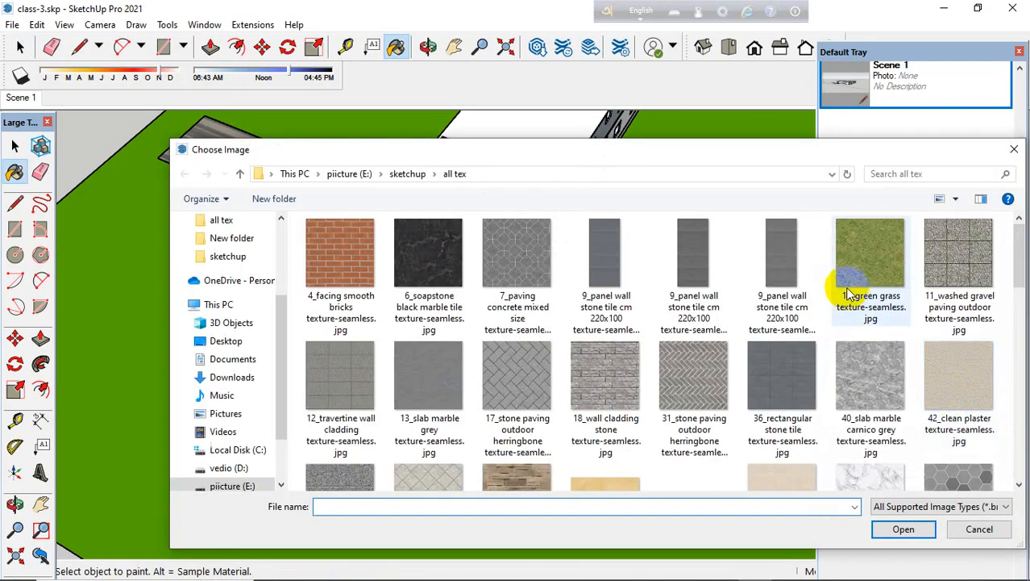
scroll(806, 311, "down", 1)
scroll(798, 318, "down", 6)
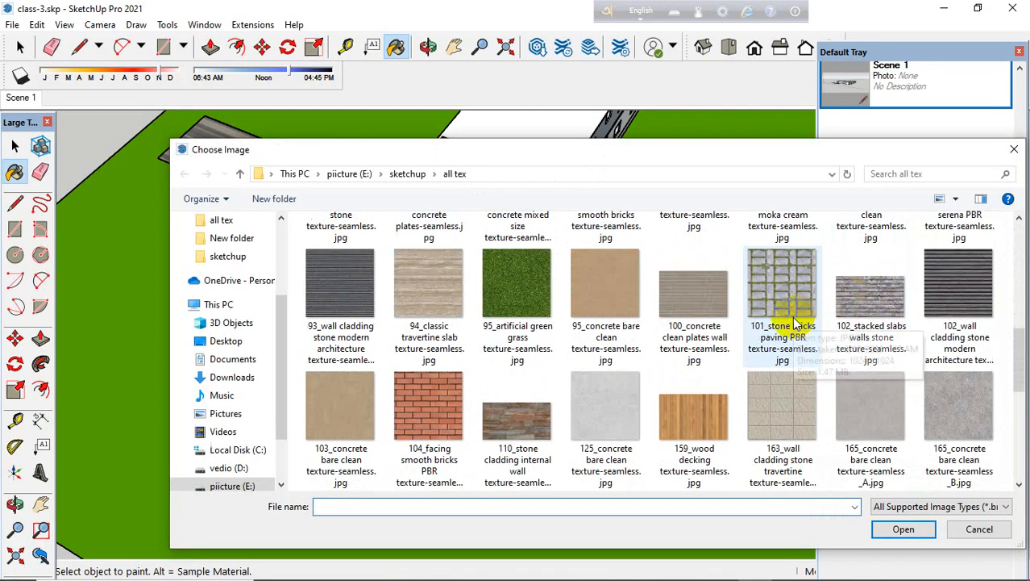
scroll(525, 301, "down", 3)
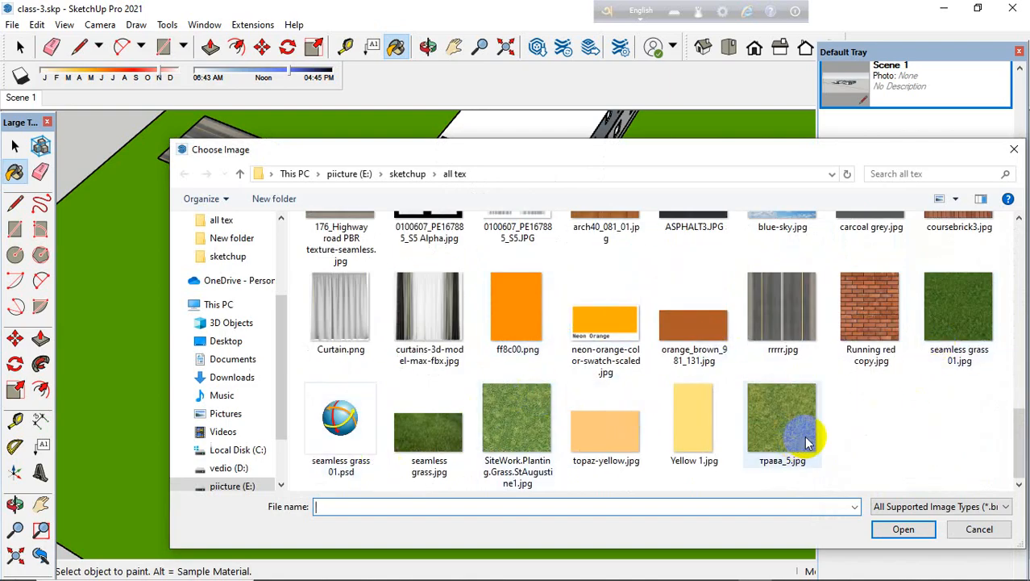
scroll(425, 422, "up", 9)
scroll(655, 378, "up", 1)
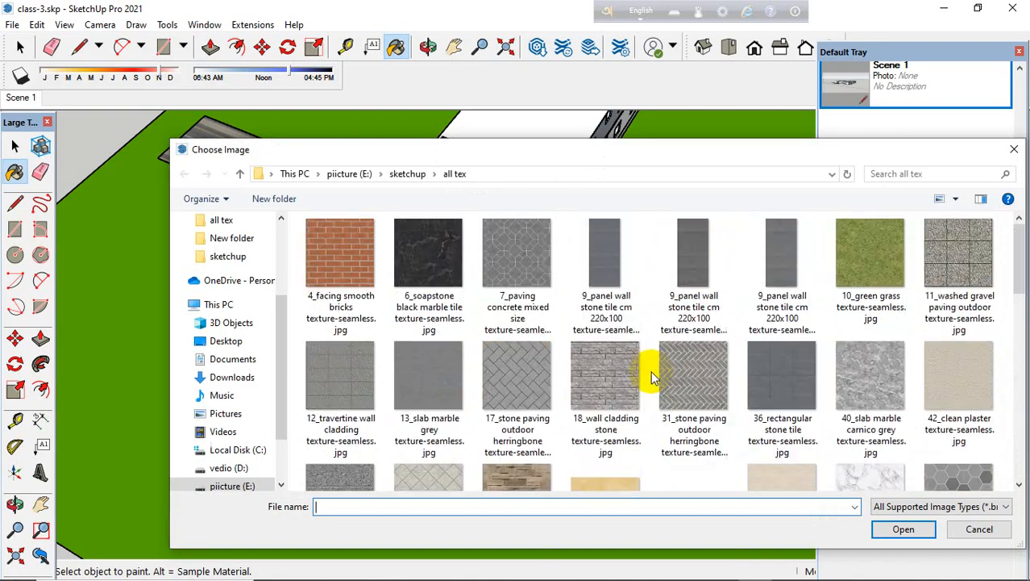
scroll(629, 379, "down", 5)
left_click(544, 355)
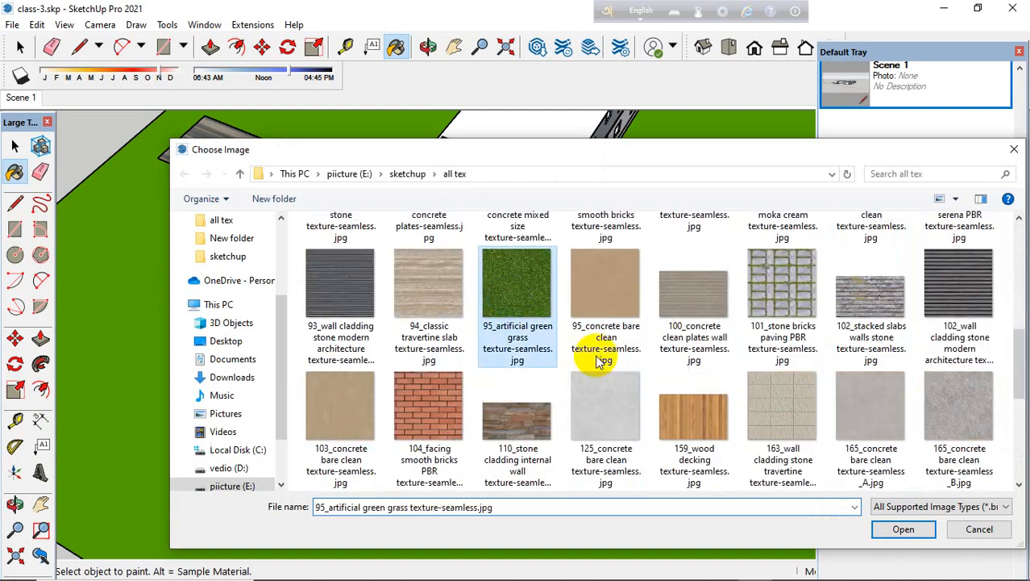
left_click(904, 530)
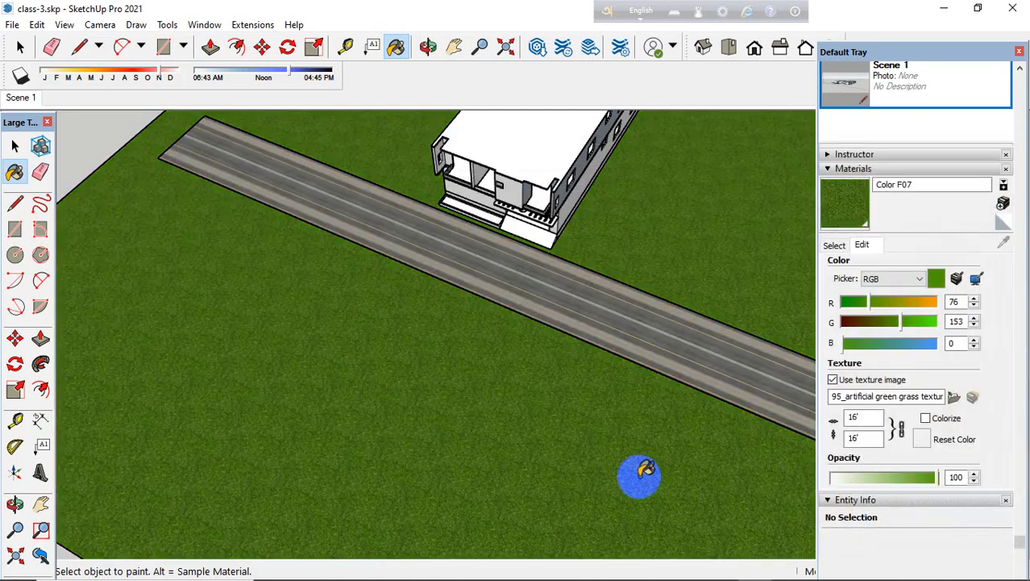
Step: Set the grass texture's width to 12' with the proportions linked
middle_click_drag(565, 461, 531, 441)
scroll(514, 313, "up", 3)
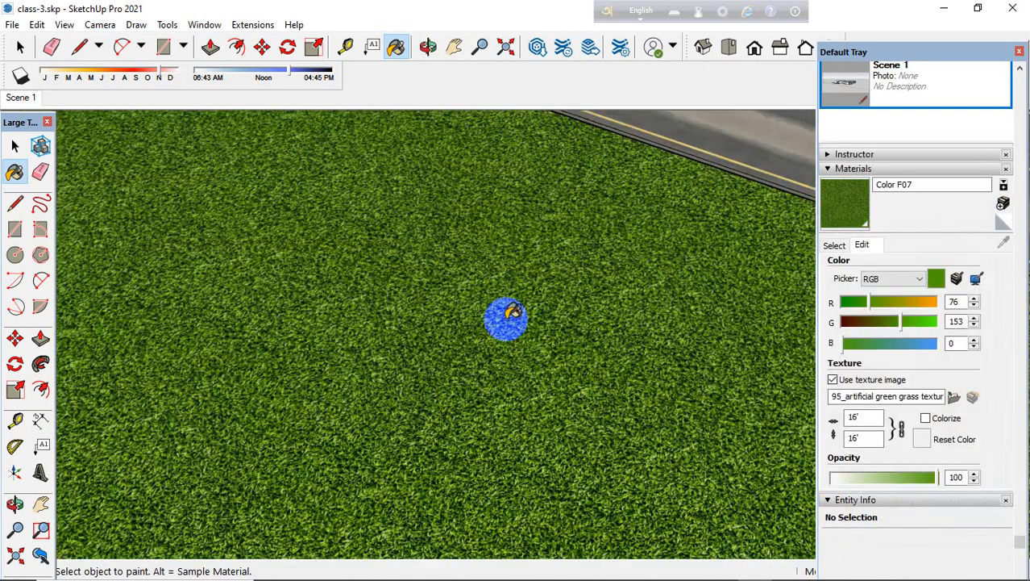
mouse_move(482, 355)
middle_mouse_down()
mouse_move(711, 310)
mouse_move(573, 265)
mouse_move(788, 370)
middle_mouse_up()
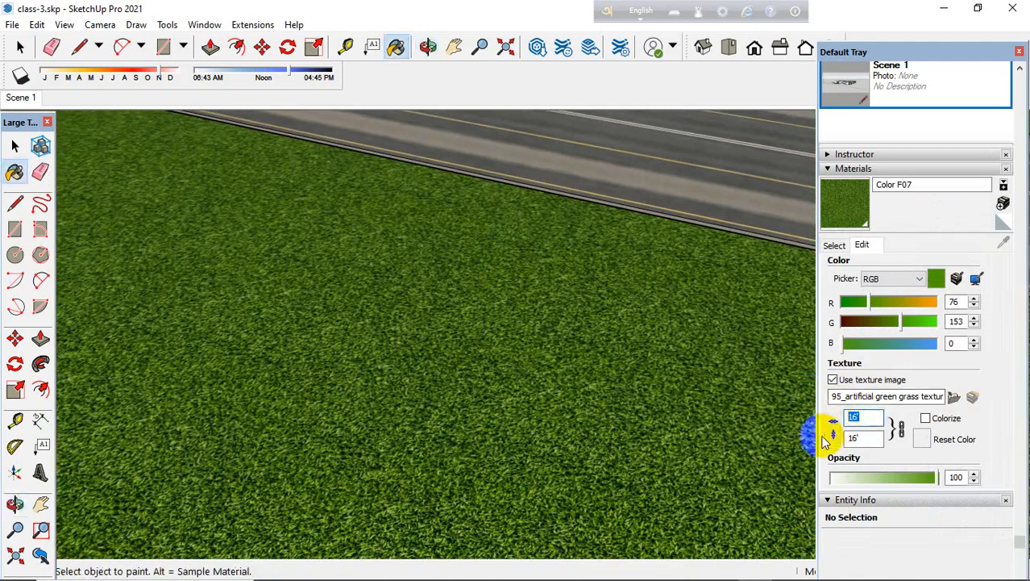
type("12")
key("Return")
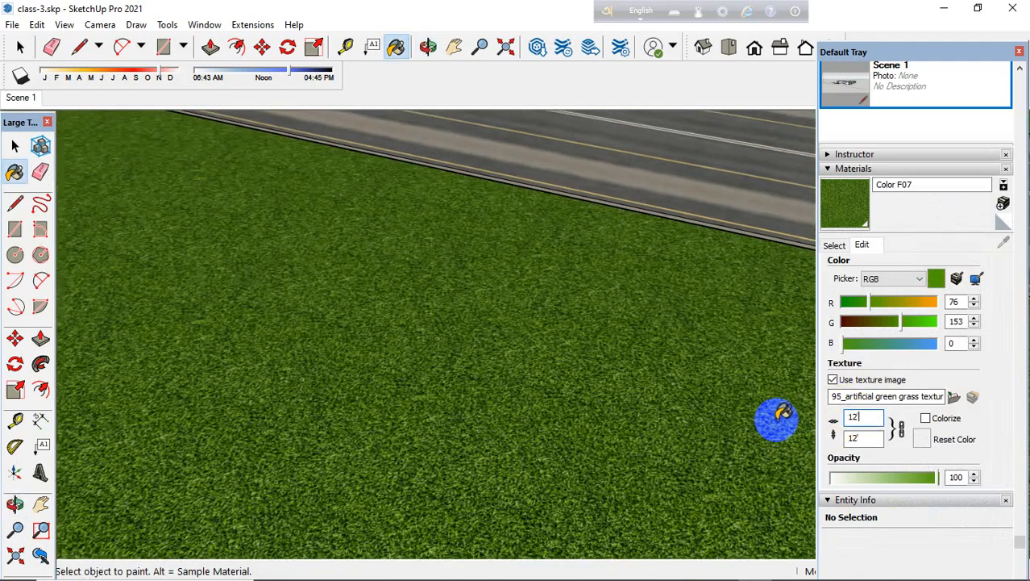
Step: Examine the grass and road textures around the building from several sides
scroll(580, 421, "down", 5)
scroll(503, 450, "down", 4)
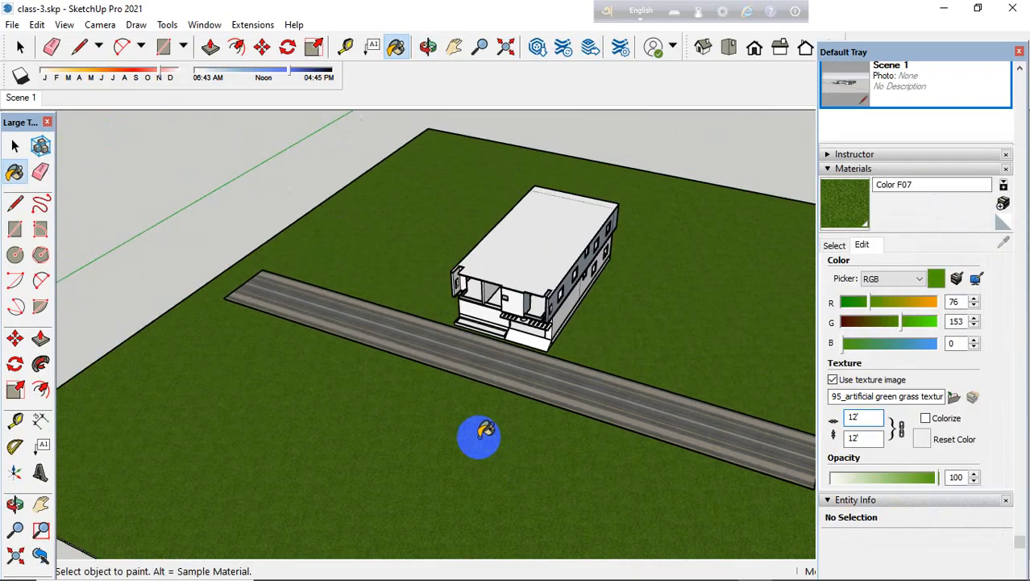
left_click(15, 146)
middle_click_drag(182, 223, 682, 396)
scroll(524, 435, "up", 3)
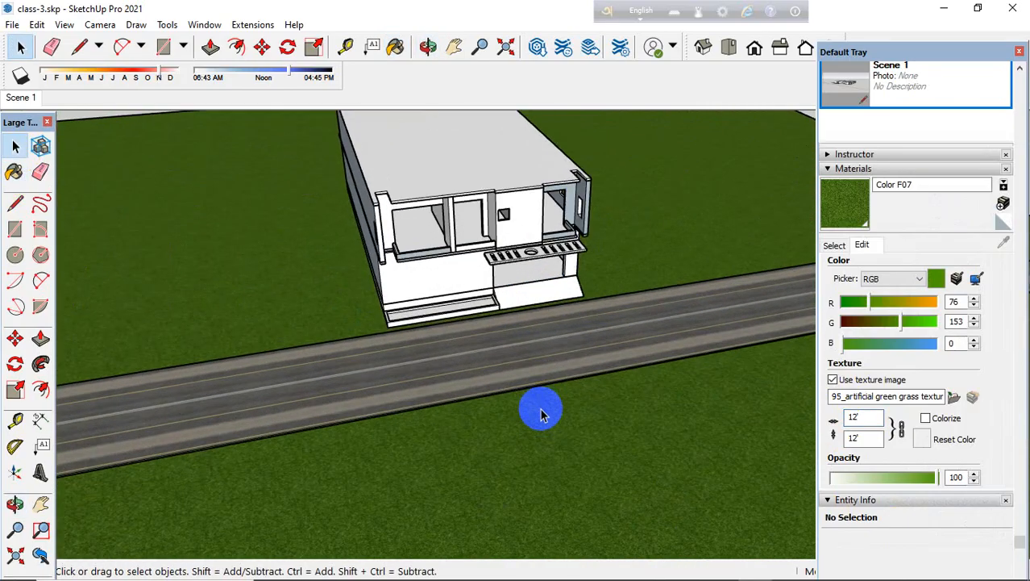
scroll(541, 414, "down", 5)
middle_click_drag(504, 440, 412, 317)
scroll(526, 315, "up", 5)
middle_click_drag(554, 315, 272, 288)
scroll(288, 322, "down", 3)
scroll(391, 345, "up", 5)
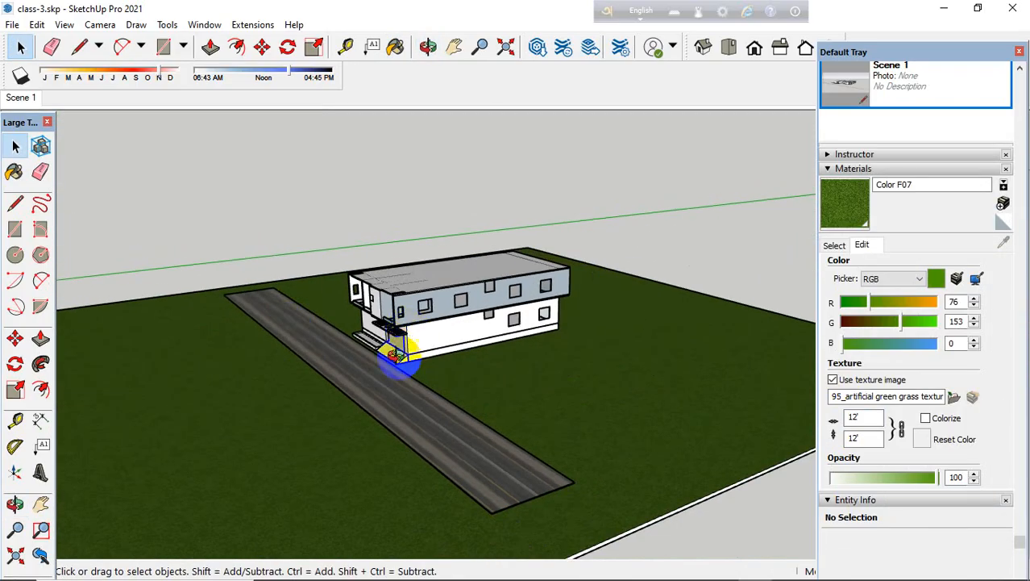
scroll(440, 359, "up", 2)
middle_click_drag(368, 367, 685, 343)
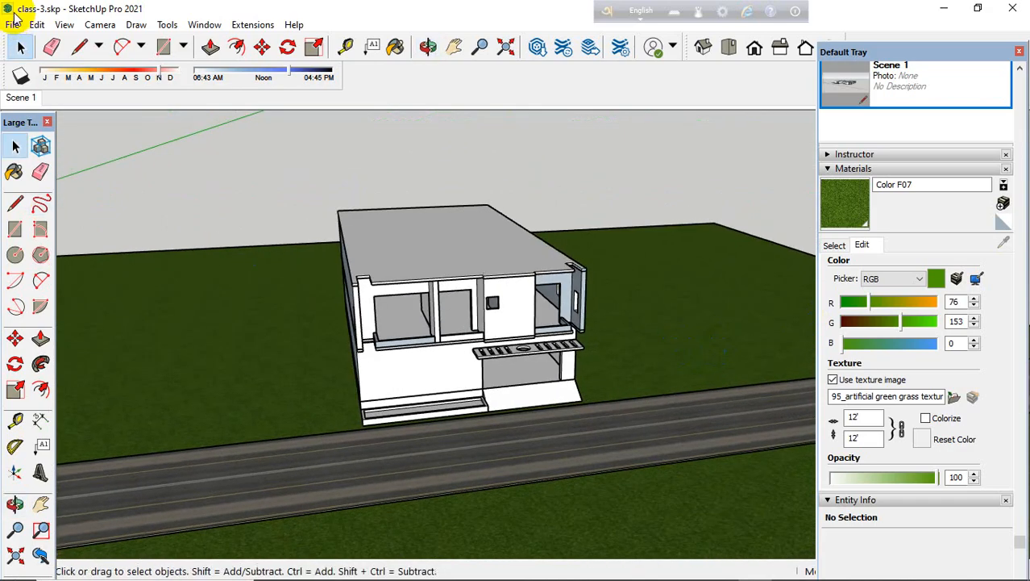
Step: Save the model
left_click(13, 28)
left_click(32, 95)
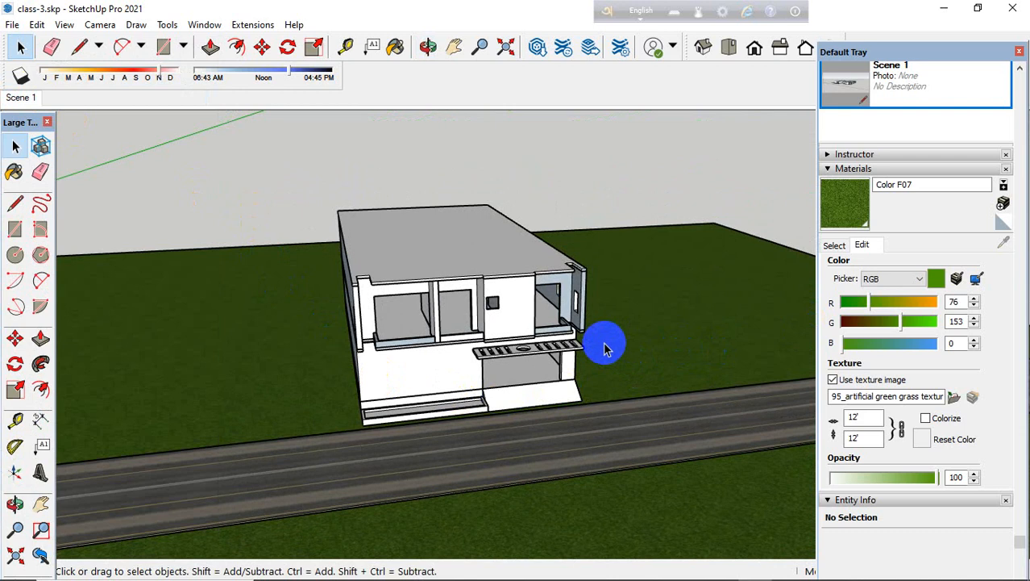
Step: Open the building's upper-floor wall group for editing from its long window side
scroll(590, 343, "up", 4)
middle_click_drag(598, 304, 532, 326)
scroll(526, 267, "up", 2)
scroll(206, 344, "down", 4)
scroll(69, 299, "down", 3)
scroll(364, 345, "up", 2)
scroll(280, 350, "up", 2)
scroll(258, 326, "up", 2)
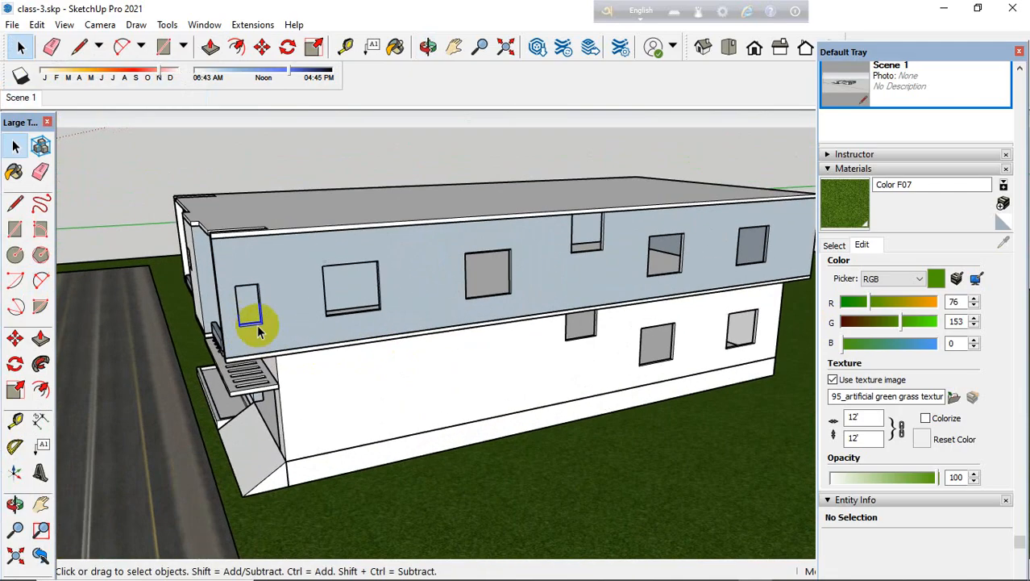
scroll(357, 340, "up", 2)
scroll(234, 293, "down", 2)
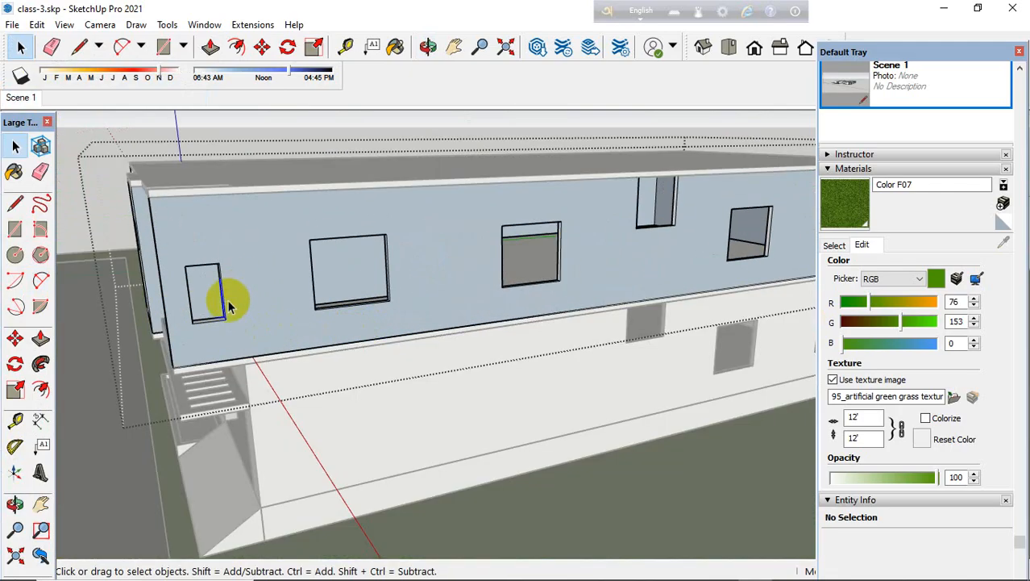
Step: Examine the upper floor's front and side walls, including their window openings, balconies and projecting corner panels
middle_click_drag(227, 296, 479, 299)
middle_click_drag(528, 185, 567, 204)
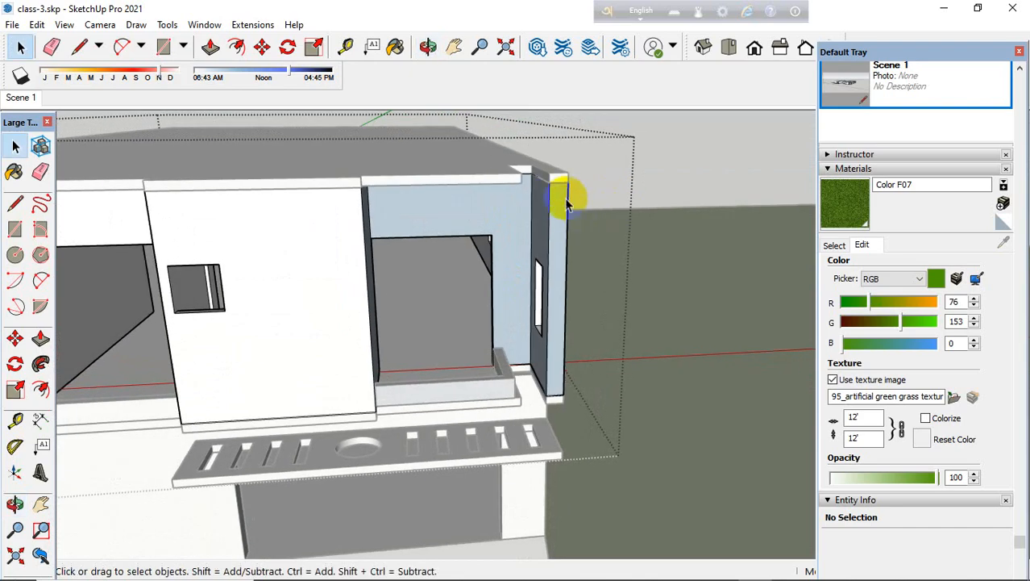
scroll(603, 254, "down", 5)
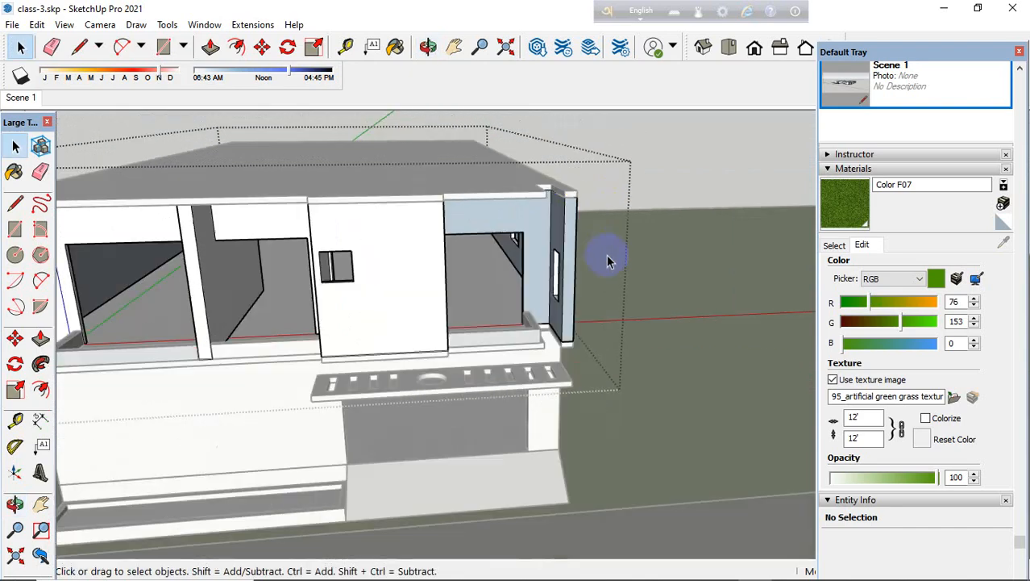
scroll(313, 229, "up", 4)
middle_click_drag(318, 226, 428, 235)
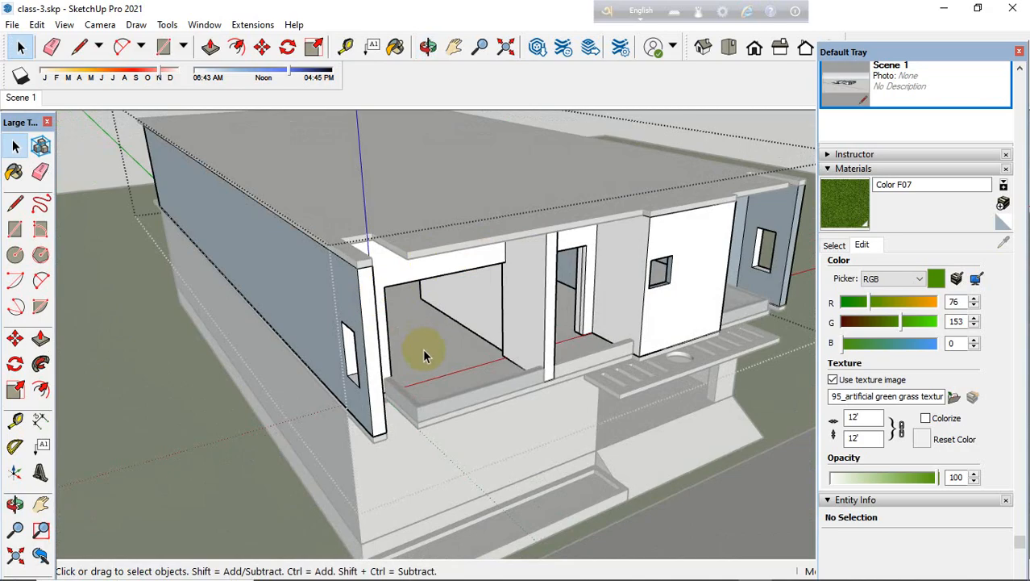
middle_click_drag(478, 355, 68, 332)
scroll(738, 310, "up", 1)
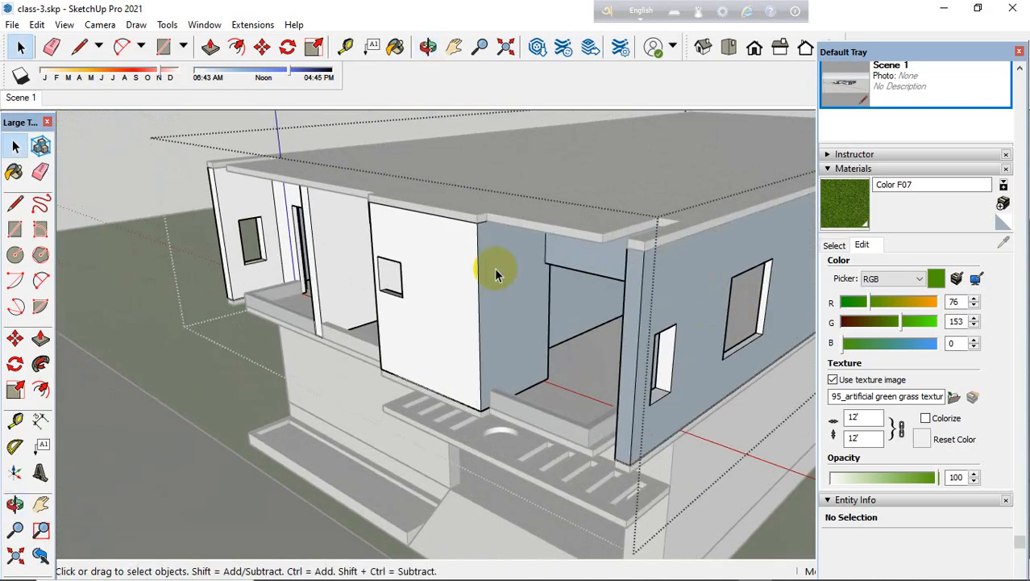
scroll(498, 276, "down", 2)
scroll(528, 297, "down", 6)
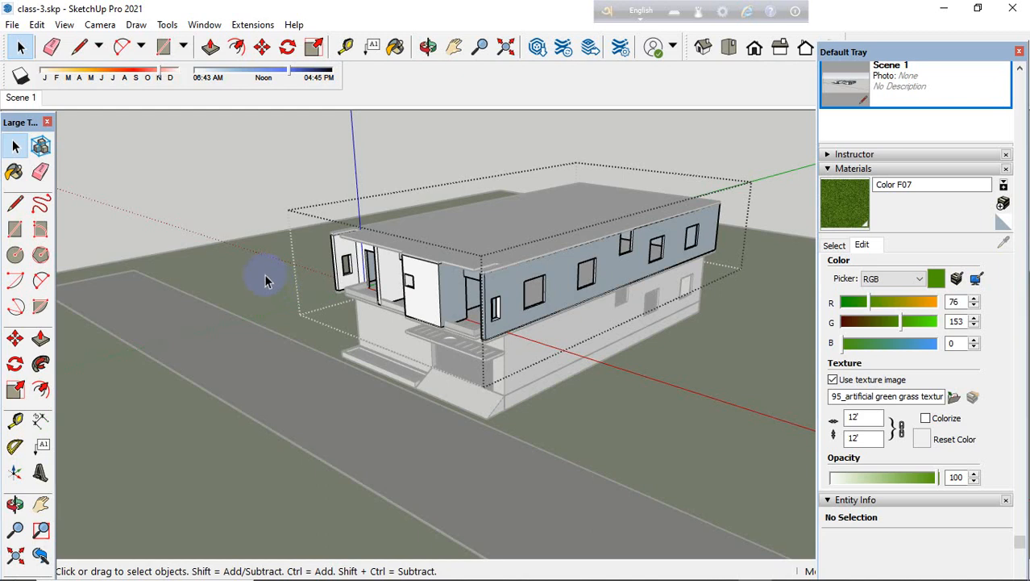
scroll(481, 350, "down", 3)
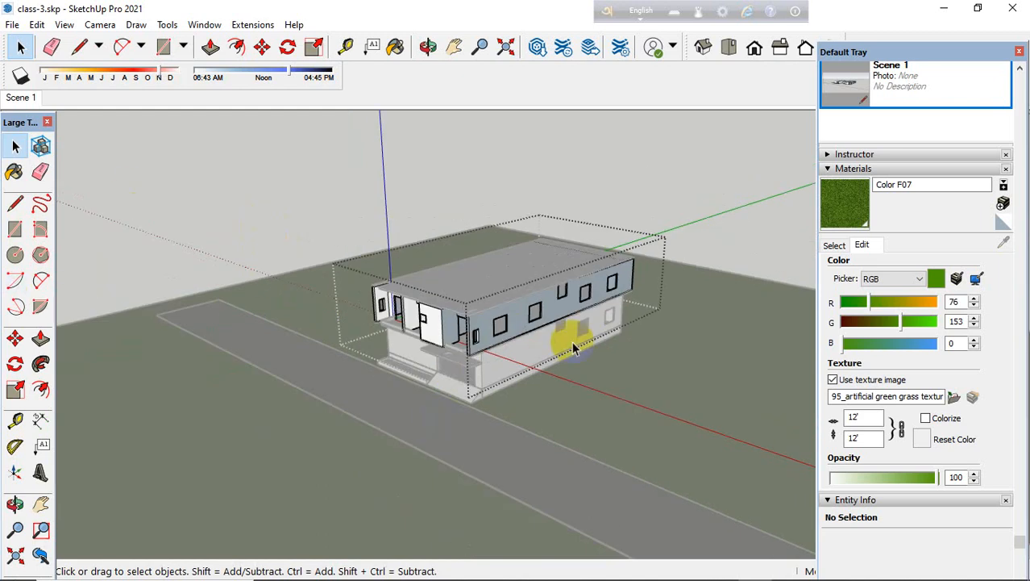
scroll(597, 314, "up", 3)
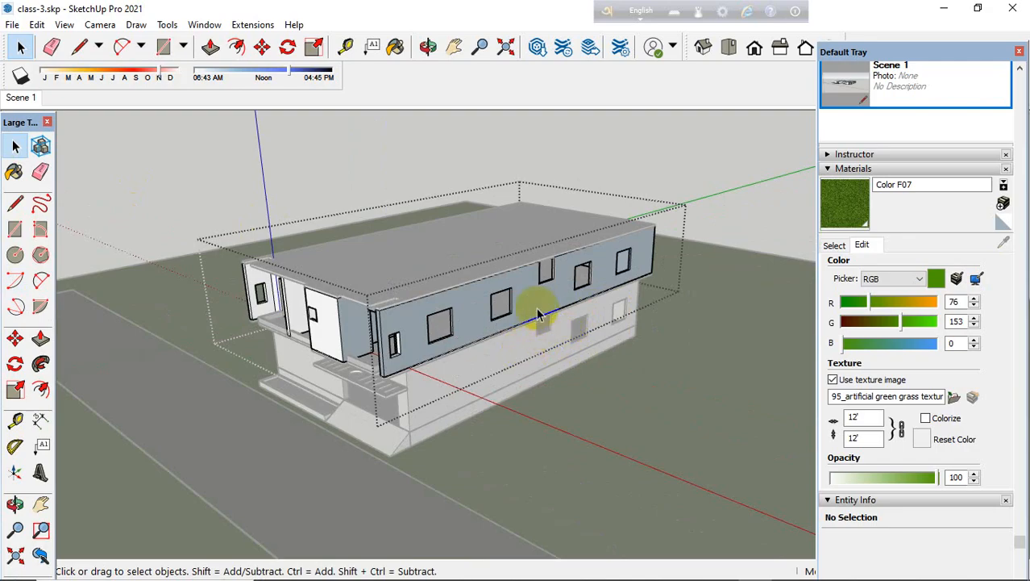
scroll(545, 315, "up", 3)
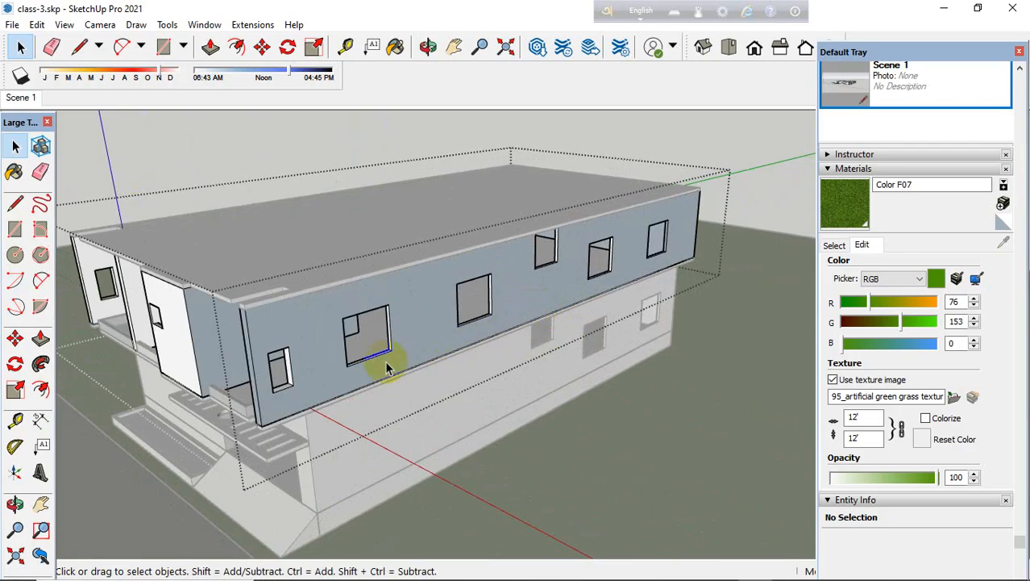
scroll(387, 368, "up", 2)
mouse_move(293, 364)
middle_mouse_down()
mouse_move(143, 352)
mouse_move(92, 317)
middle_mouse_up()
left_click(16, 205)
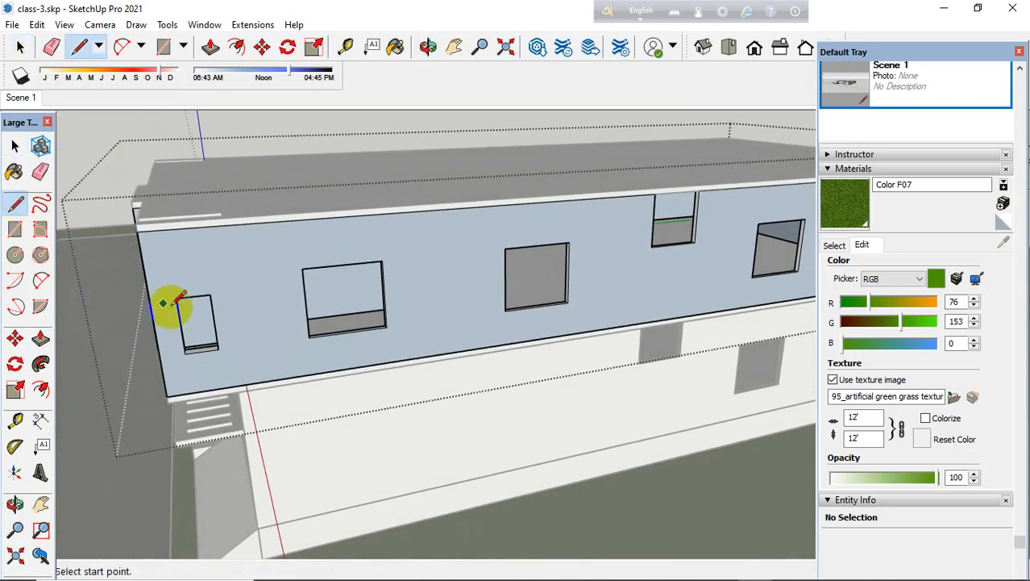
scroll(219, 347, "up", 2)
scroll(246, 407, "up", 3)
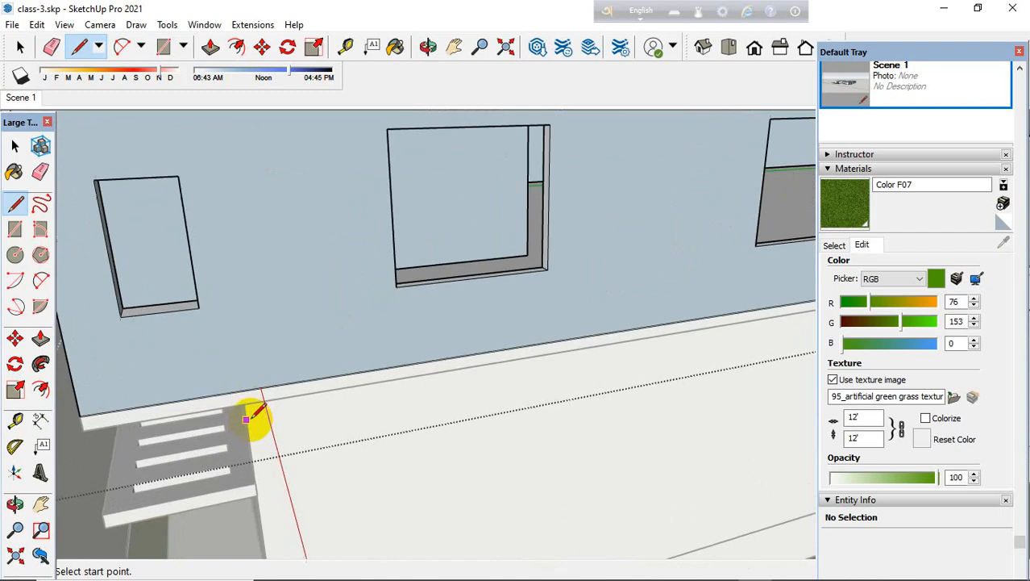
left_click(14, 146)
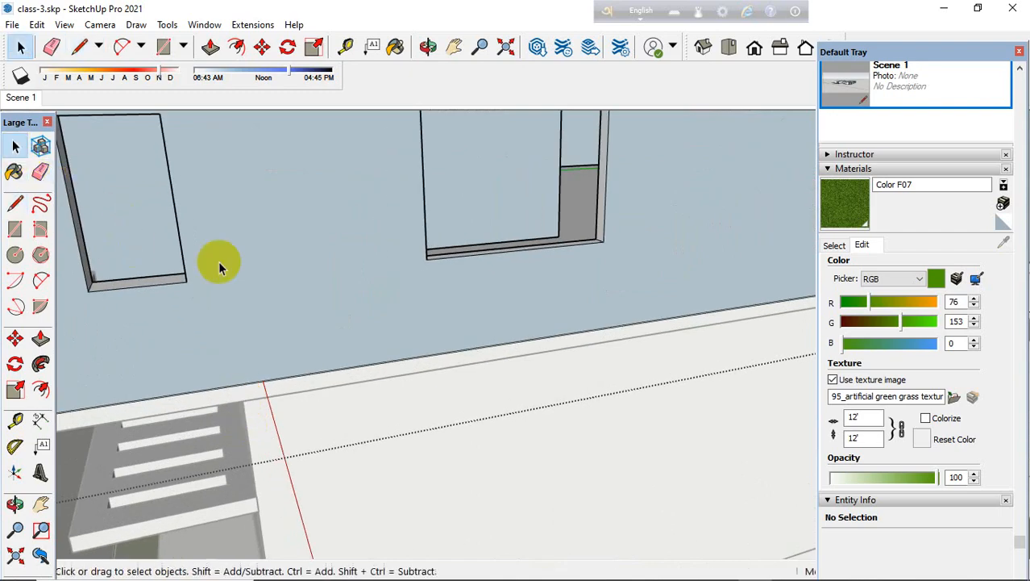
Step: Open the intermediate floor slab for editing and draw a short vertical line across its edge, aligned with the ground-floor wall corner beside the slatted canopy
scroll(370, 383, "down", 3)
middle_click_drag(111, 273, 248, 361)
scroll(304, 231, "up", 3)
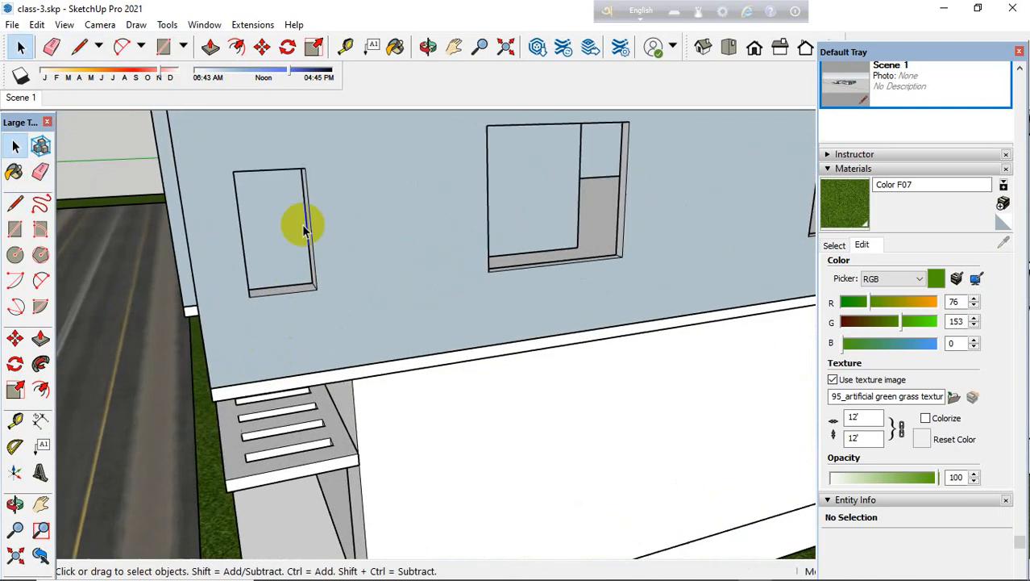
scroll(305, 364, "up", 1)
double_click(336, 385)
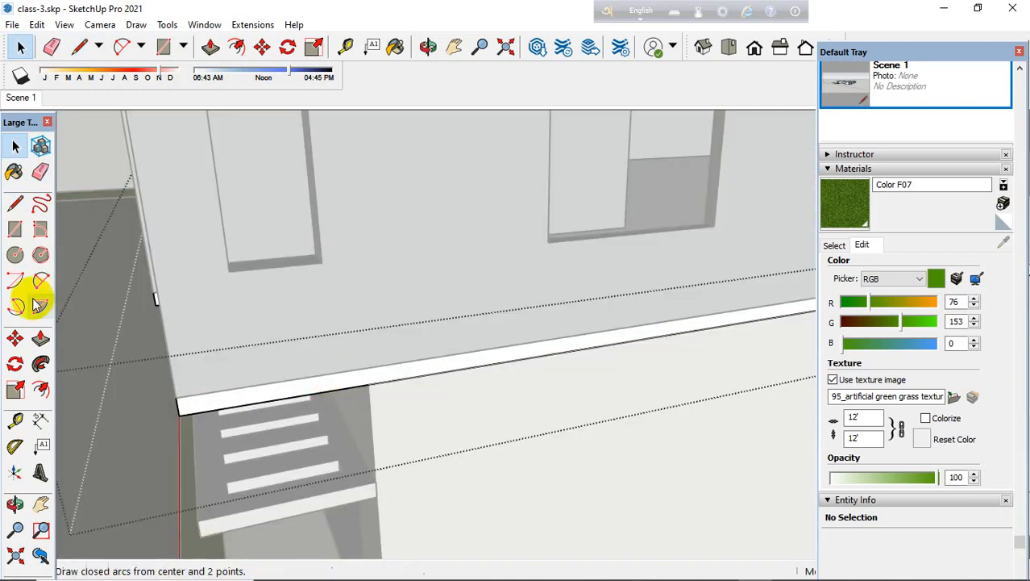
left_click(15, 204)
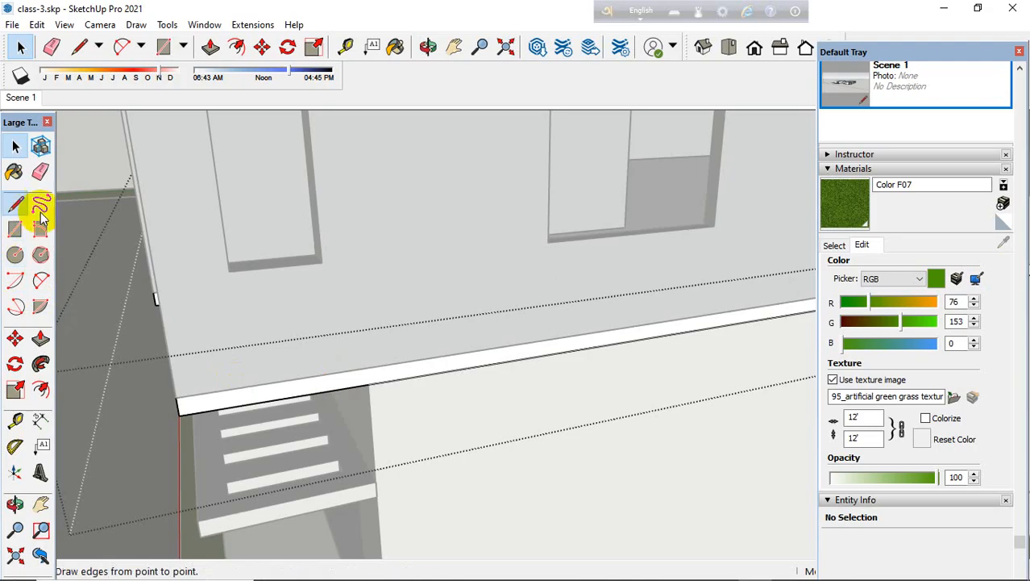
left_click(368, 385)
left_click(367, 367)
middle_click_drag(410, 373, 413, 396)
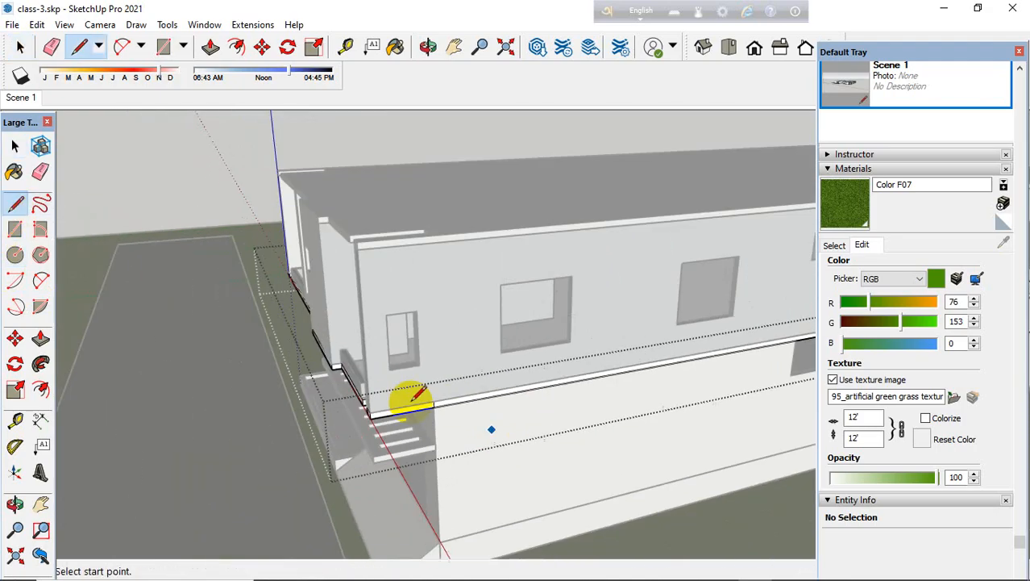
left_click(16, 145)
left_click(142, 171)
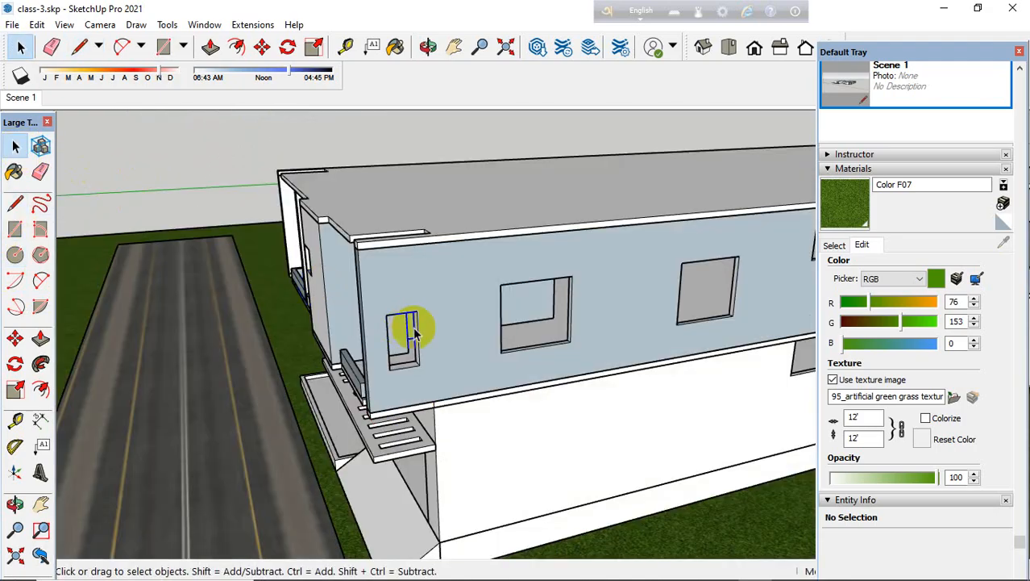
Step: Inside the upper-floor wall group, draw a full-height vertical line up from the slab-edge line, between the narrow corner window and the first large window
double_click(456, 331)
left_click(15, 204)
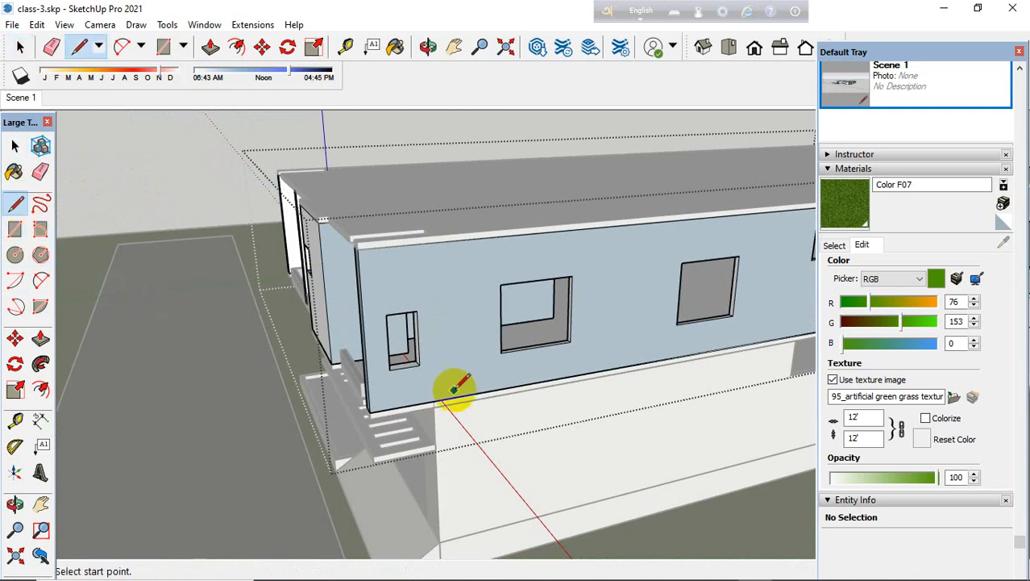
scroll(444, 390, "up", 2)
left_click(428, 403)
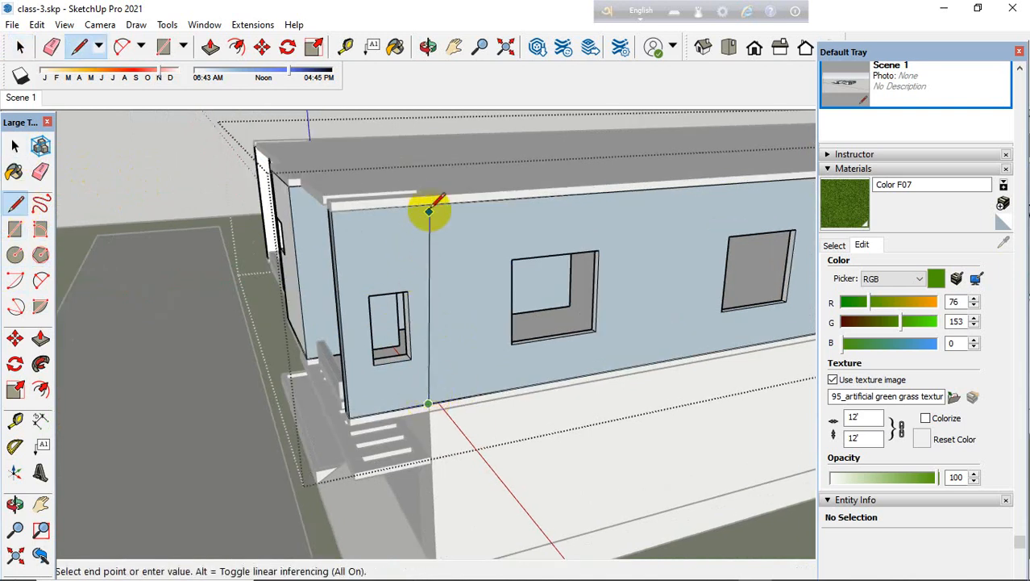
left_click(418, 205)
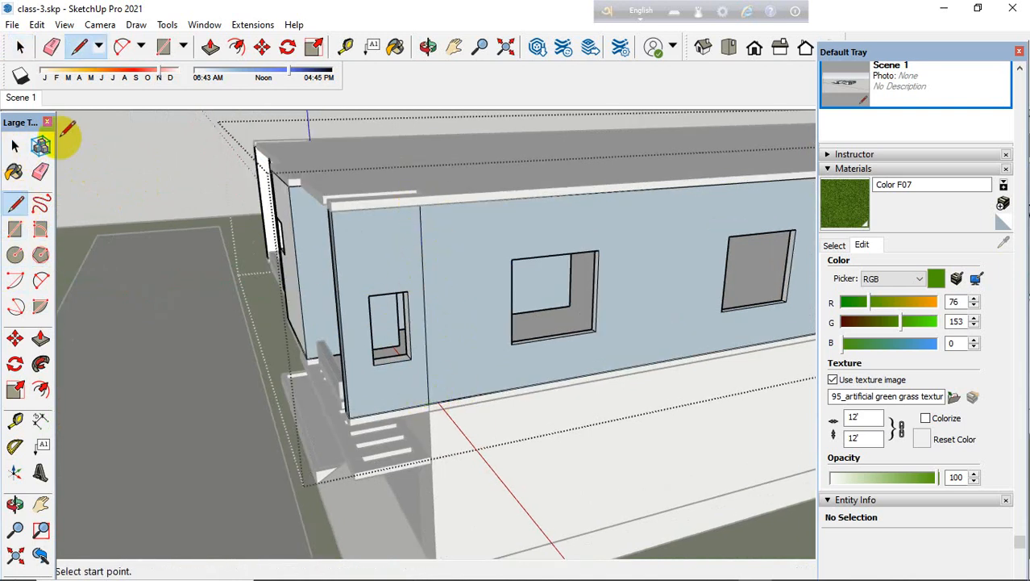
left_click(15, 145)
scroll(472, 187, "up", 2)
left_click(155, 171)
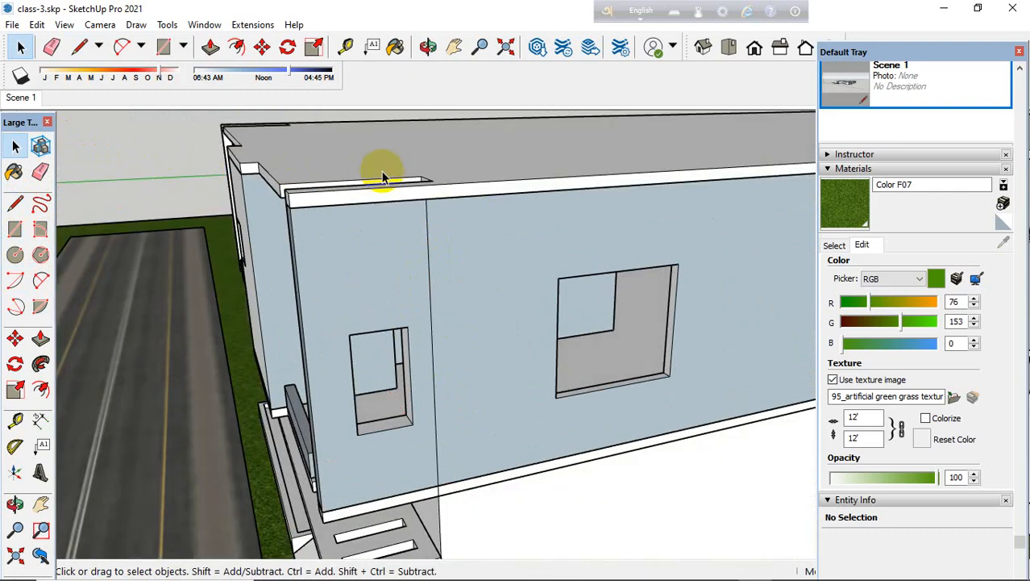
Step: Open the roof slab for editing and continue the wall's vertical division with a short line across the slab's edge
scroll(395, 181, "up", 1)
double_click(424, 196)
left_click(16, 205)
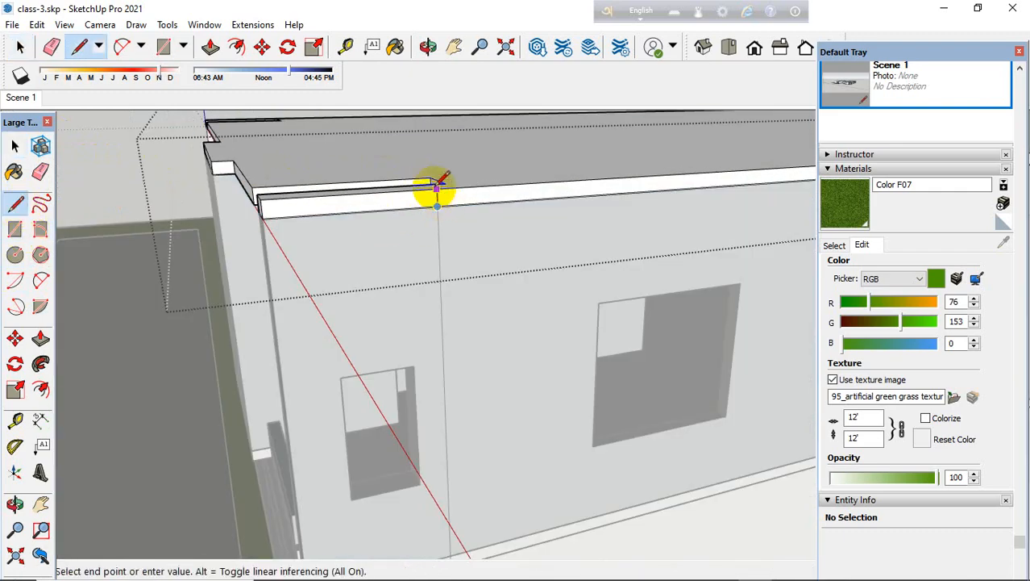
left_click(437, 187)
scroll(400, 286, "down", 1)
left_click(14, 146)
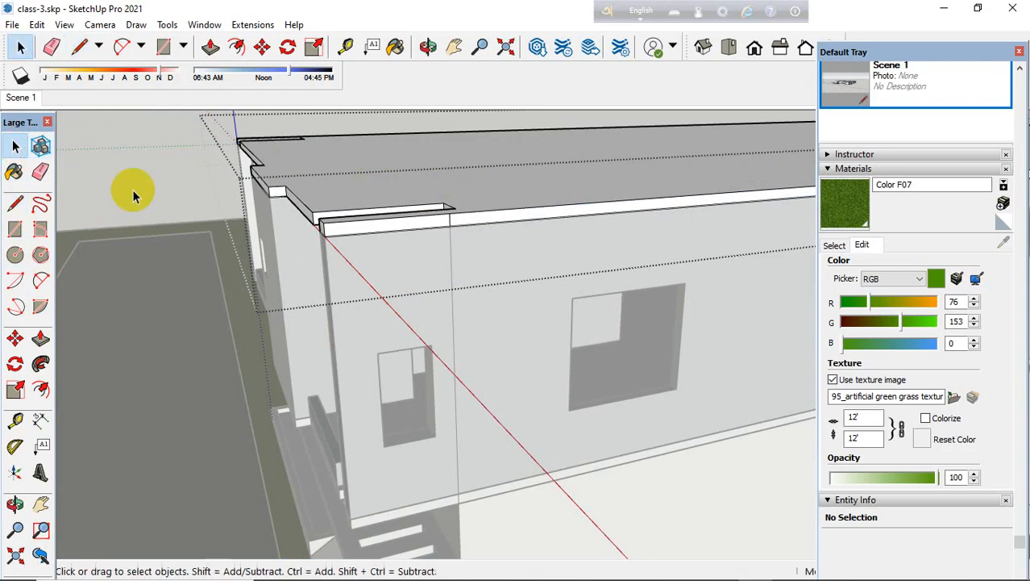
left_click(132, 190)
Step: Reopen the upper-floor wall group and check that the strip around the narrow corner window selects as a separate face
triple_click(371, 293)
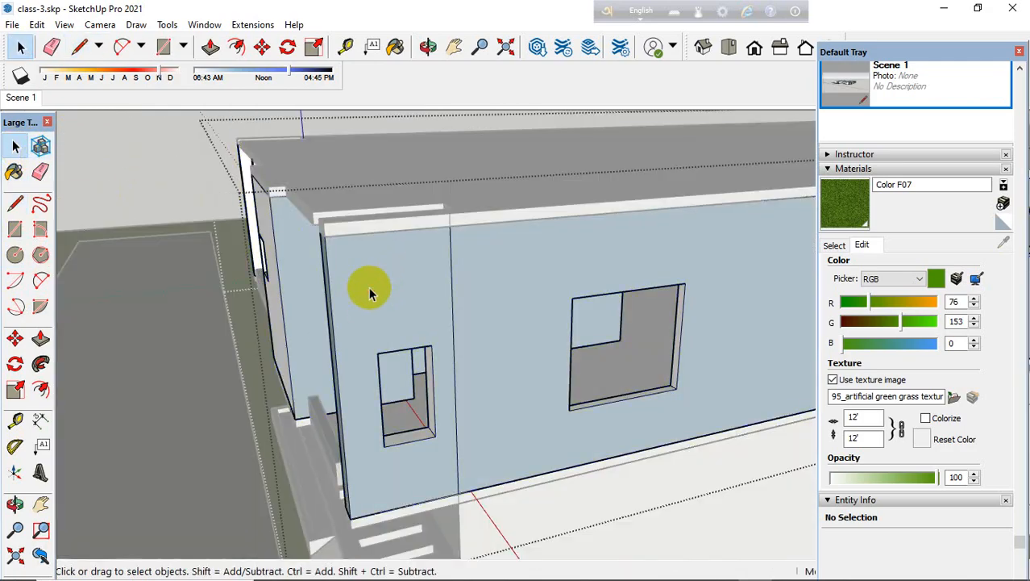
left_click(375, 297)
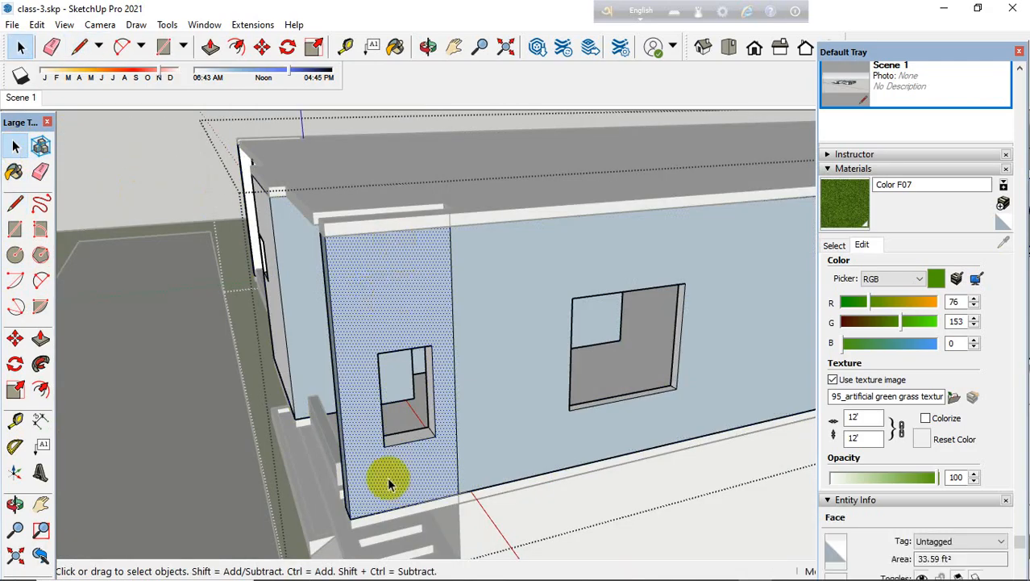
middle_click_drag(450, 341, 346, 354)
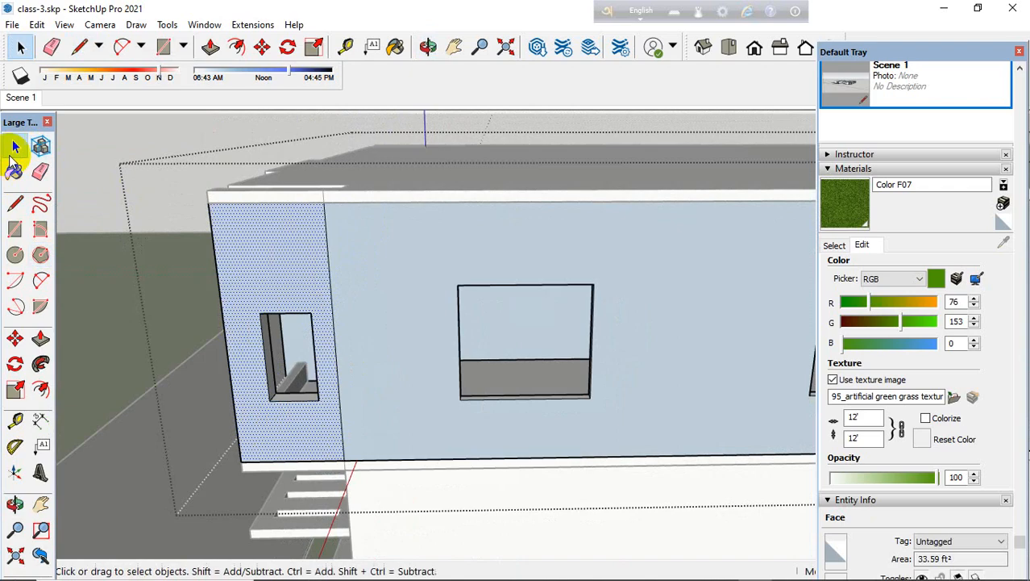
left_click(16, 148)
left_click(183, 305)
Step: Open the upper-floor wall group for editing at its large windows and activate the Line tool
scroll(234, 301, "down", 3)
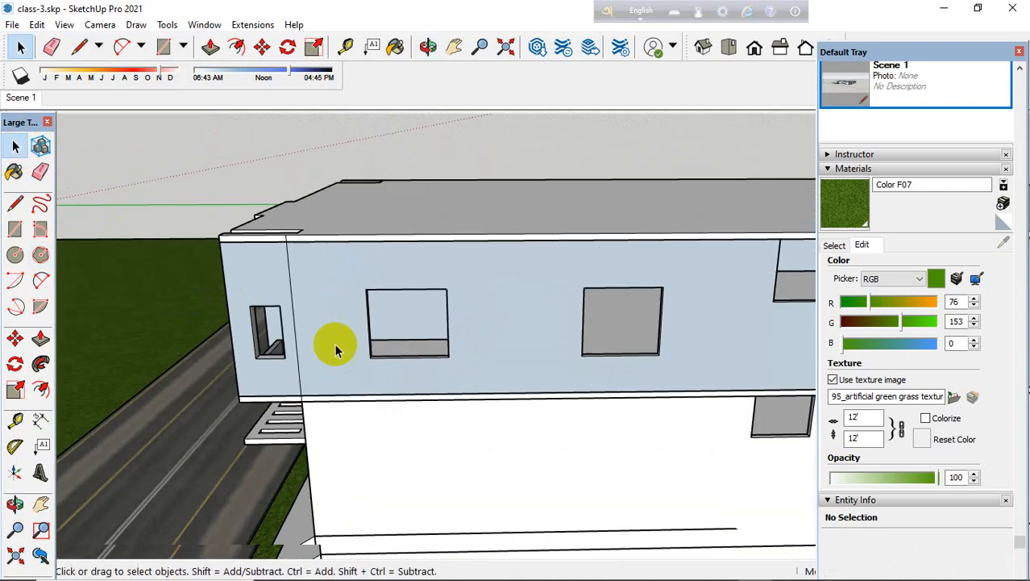
scroll(499, 327, "up", 2)
double_click(499, 326)
left_click(14, 204)
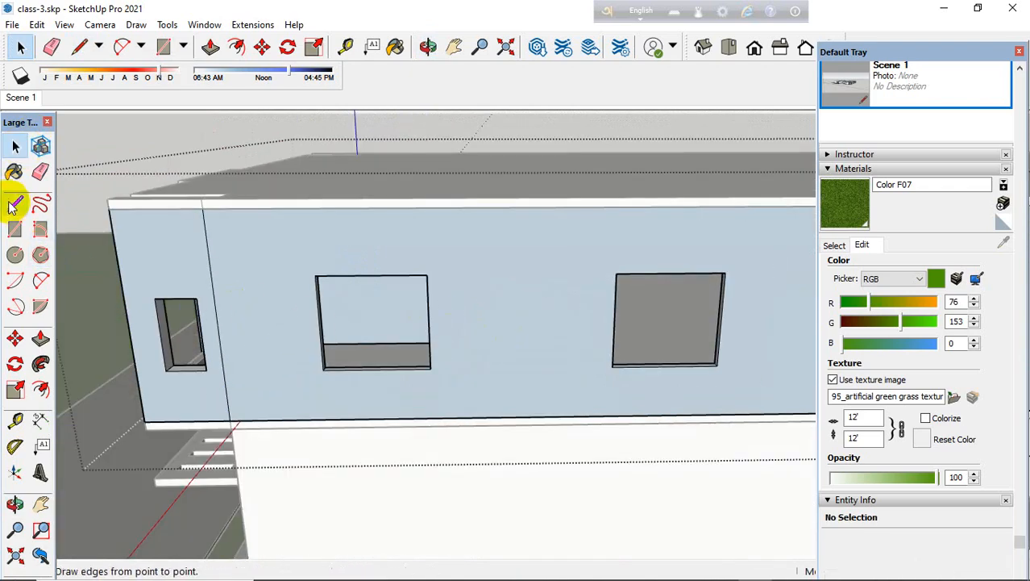
scroll(318, 274, "up", 3)
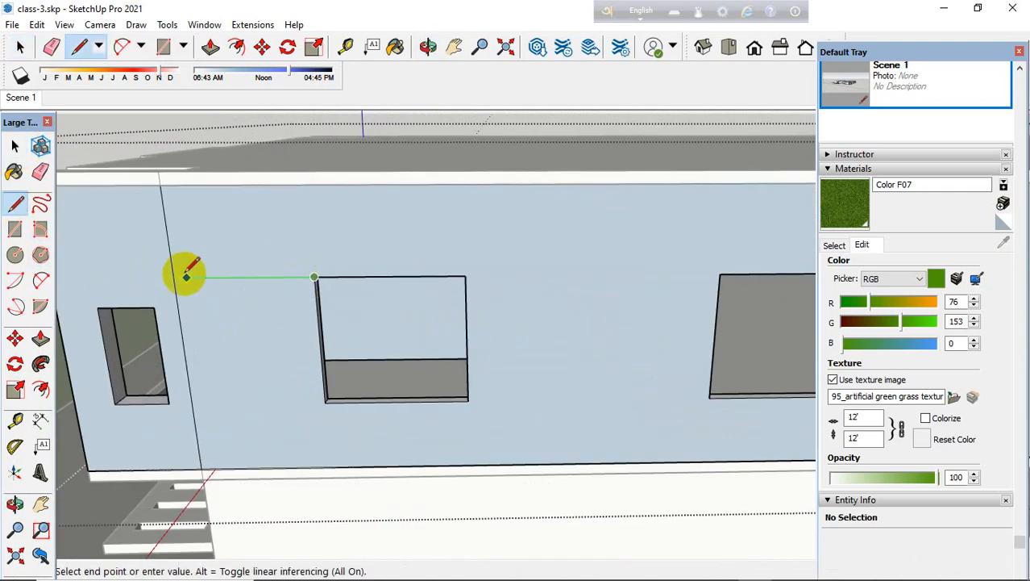
left_click(168, 277)
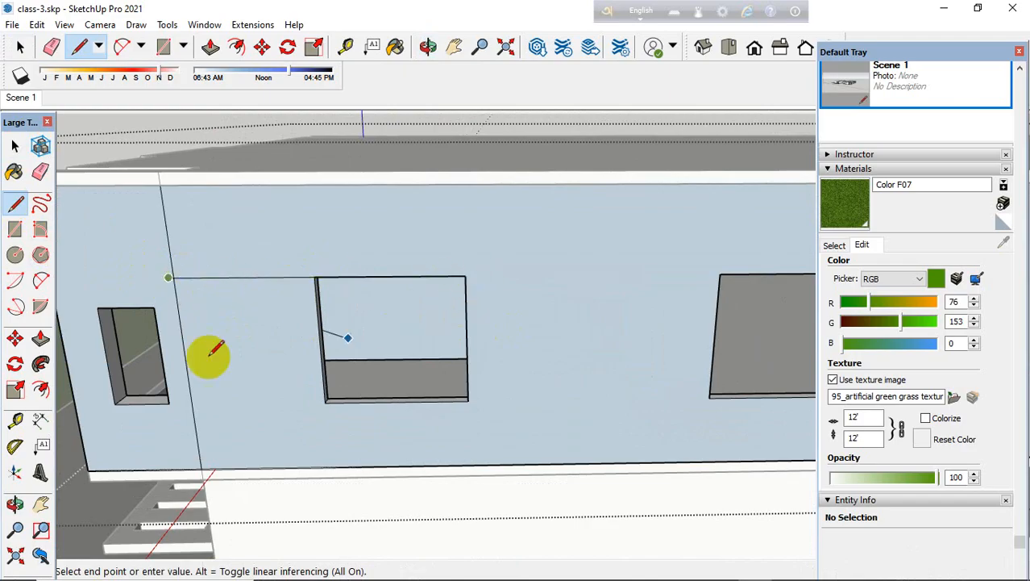
key("ctrl+z")
Step: Draw two horizontal lines from the first large window's upper and lower corners to the vertical division line near the building corner
scroll(242, 286, "up", 2)
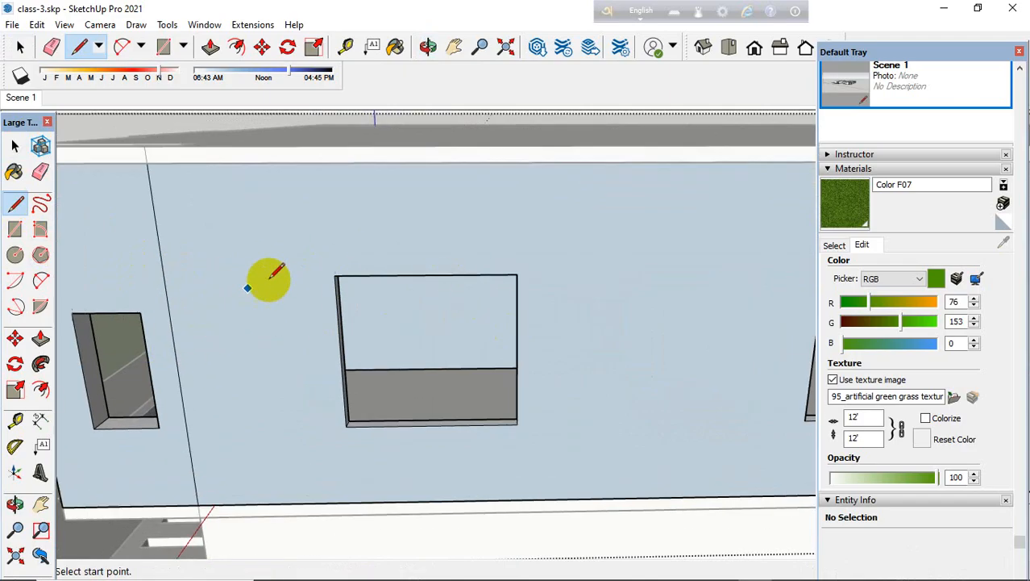
left_click(350, 274)
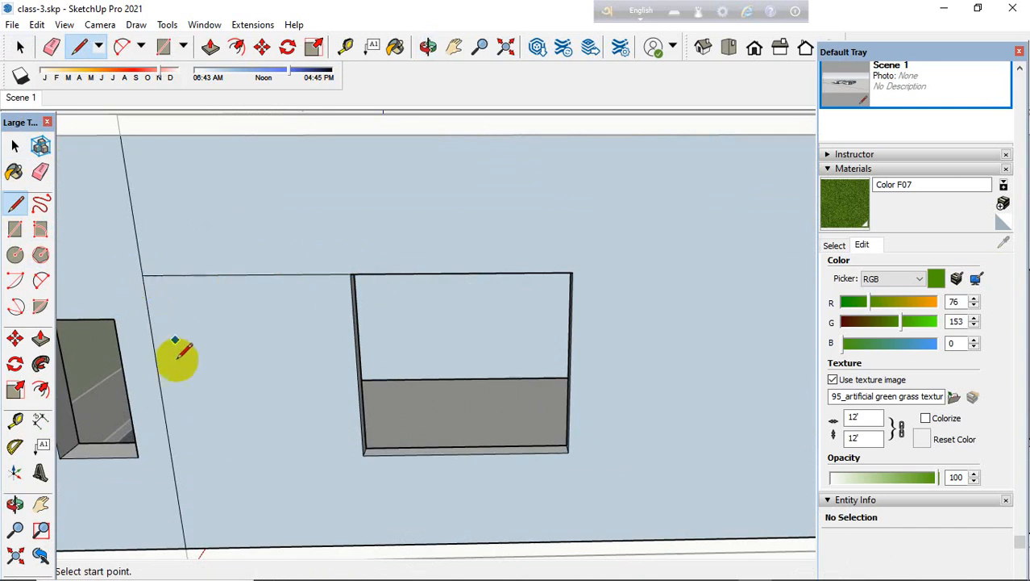
left_click(364, 454)
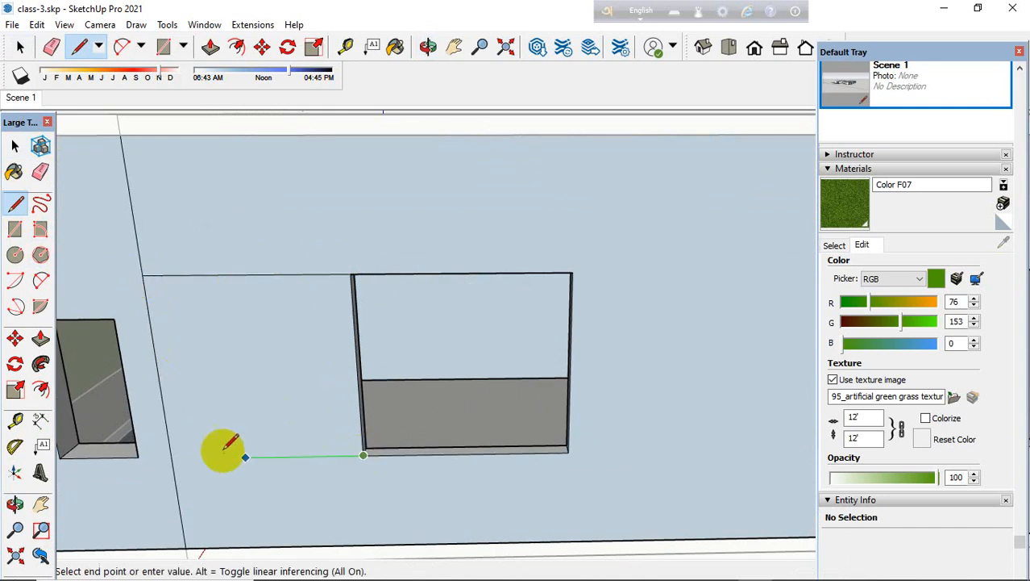
scroll(214, 414, "down", 2)
scroll(405, 315, "up", 1)
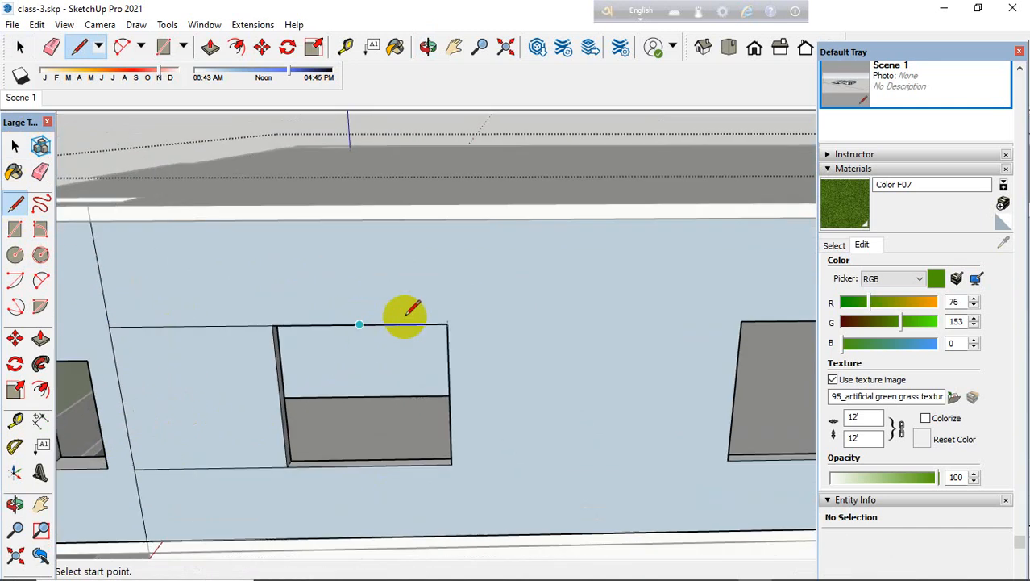
Step: Draw a horizontal line joining the facing top corners of the first and second large windows on the upper-floor wall
left_click(448, 325)
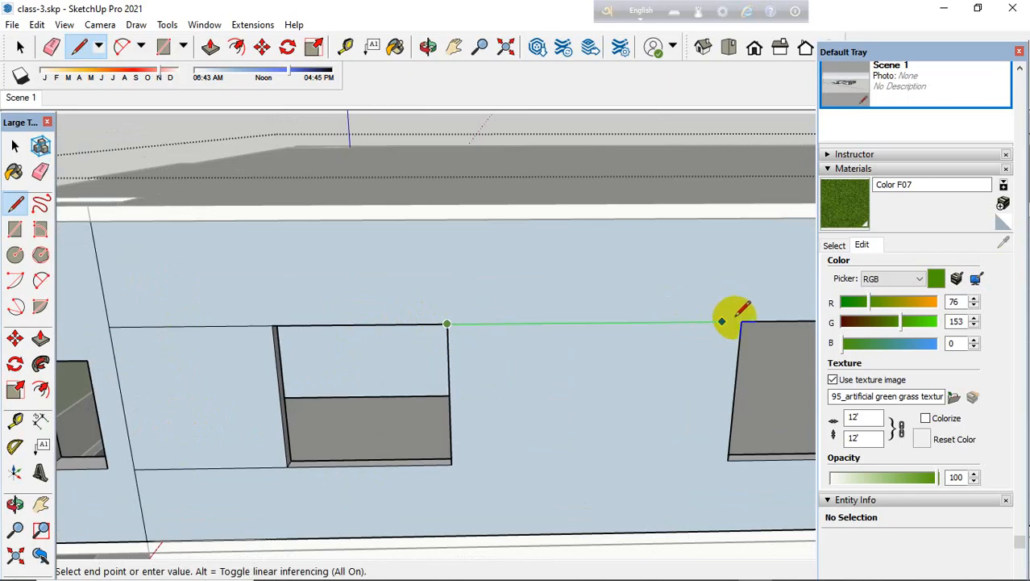
left_click(739, 320)
scroll(246, 292, "down", 3)
scroll(511, 302, "up", 3)
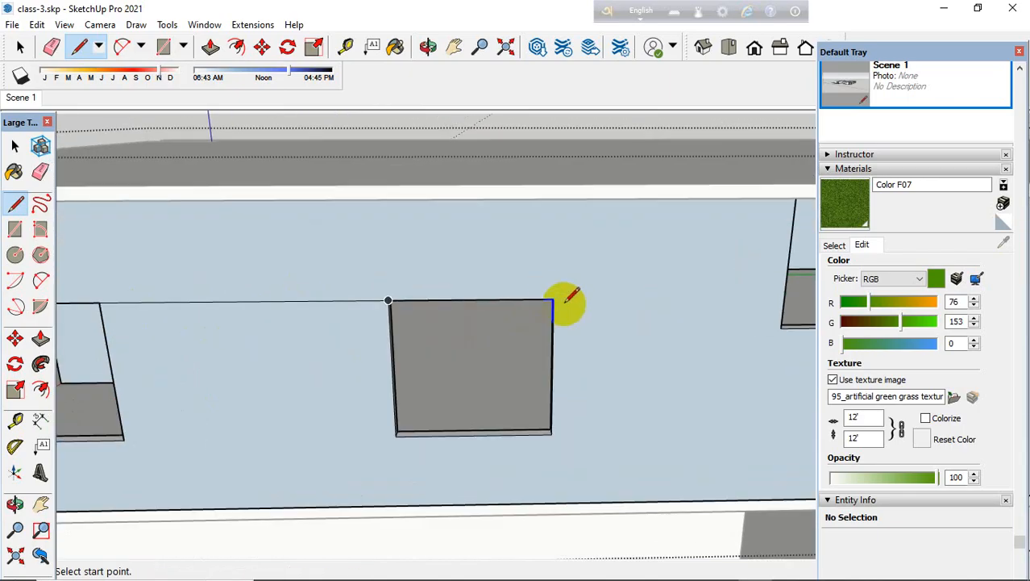
scroll(553, 298, "down", 3)
left_click(15, 146)
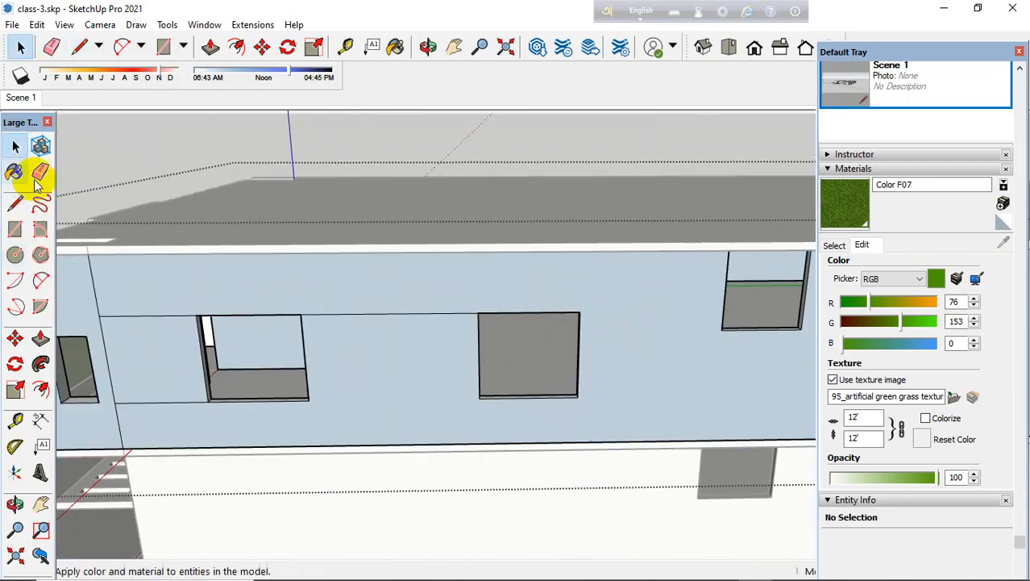
Step: Leave the upper-floor wall group, open the ground-floor wall group for editing and select its long side face
scroll(597, 322, "down", 3)
middle_click_drag(584, 318, 625, 286)
scroll(640, 299, "up", 5)
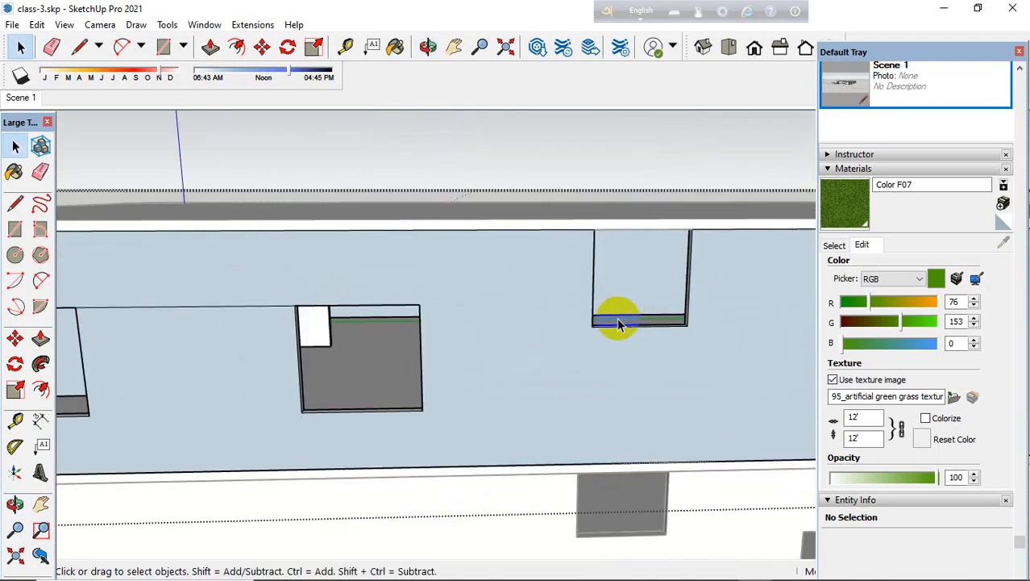
scroll(593, 329, "down", 4)
middle_click_drag(537, 340, 495, 257)
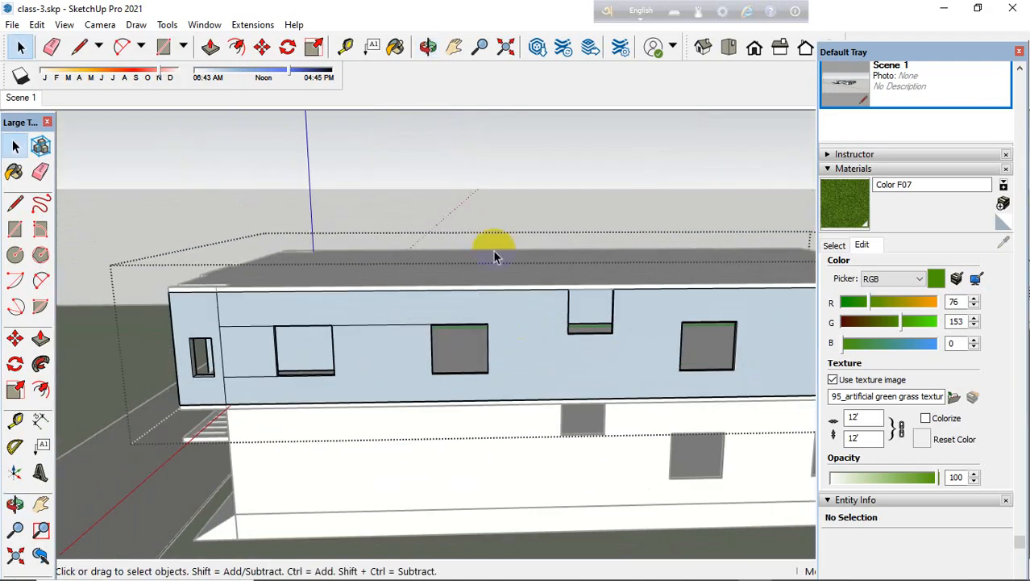
left_click(482, 170)
scroll(578, 447, "up", 2)
double_click(549, 472)
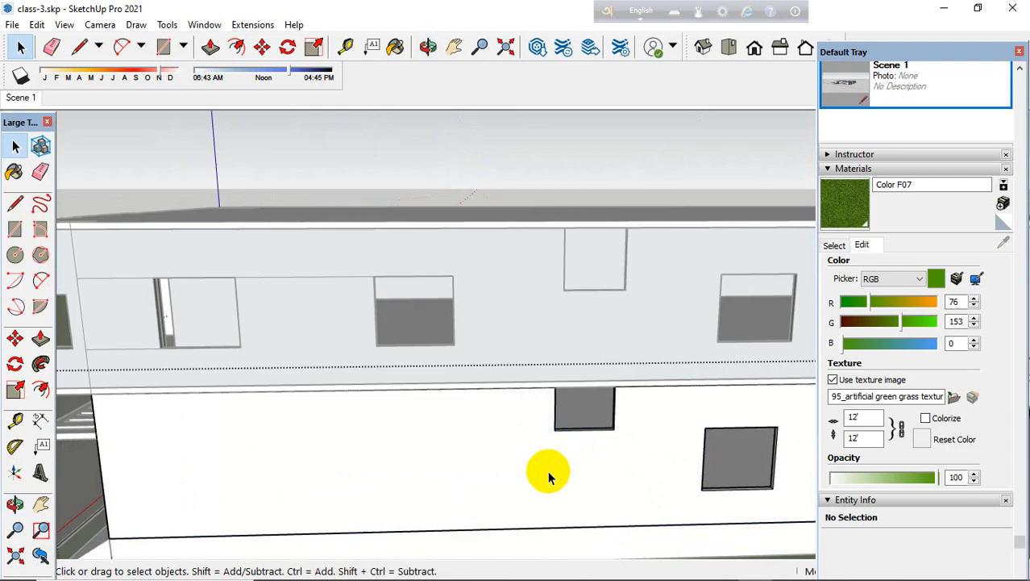
scroll(577, 364, "down", 3)
left_click(540, 435)
Step: Draw two vertical lines on the ground-floor wall, one on each side of the small high window, from the slab down to the wall's base
scroll(558, 438, "up", 3)
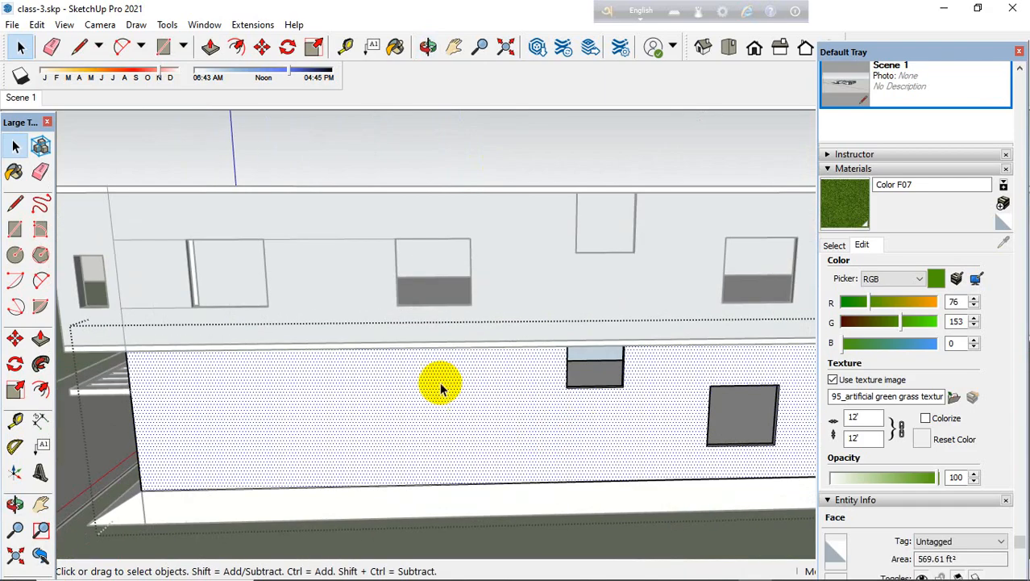
scroll(442, 385, "down", 3)
left_click(16, 204)
scroll(497, 353, "up", 2)
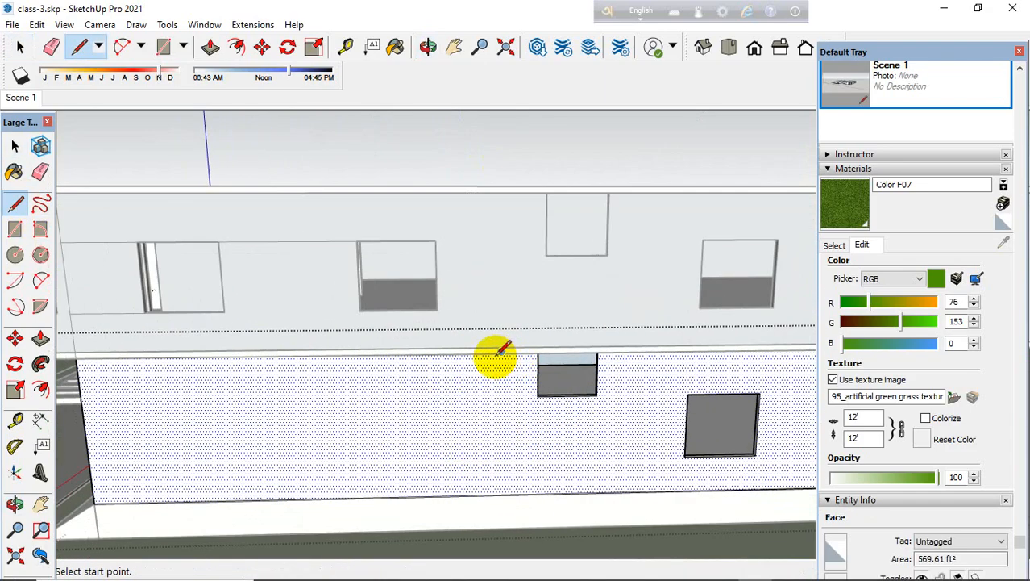
scroll(494, 353, "up", 3)
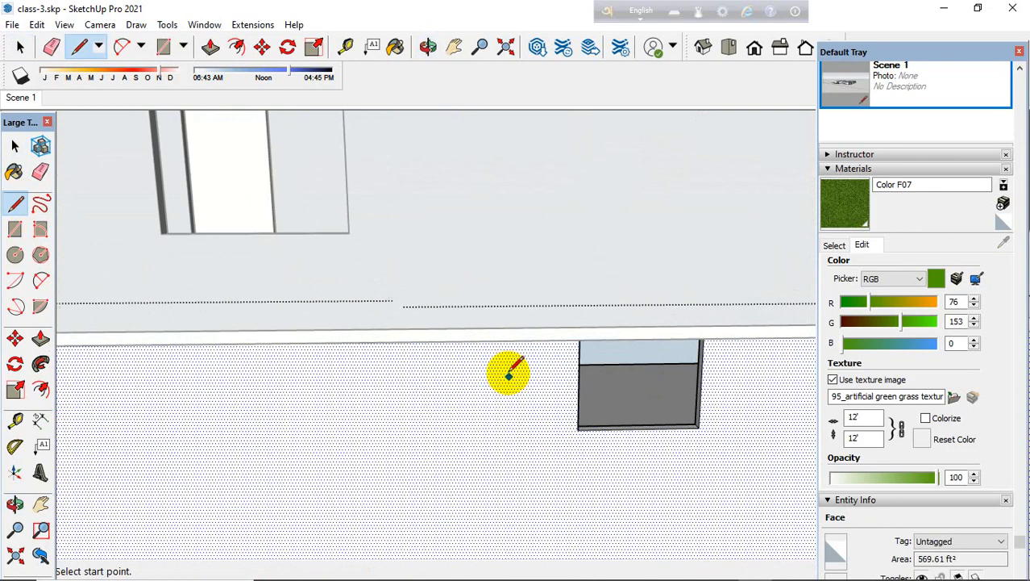
left_click(520, 330)
scroll(499, 405, "down", 3)
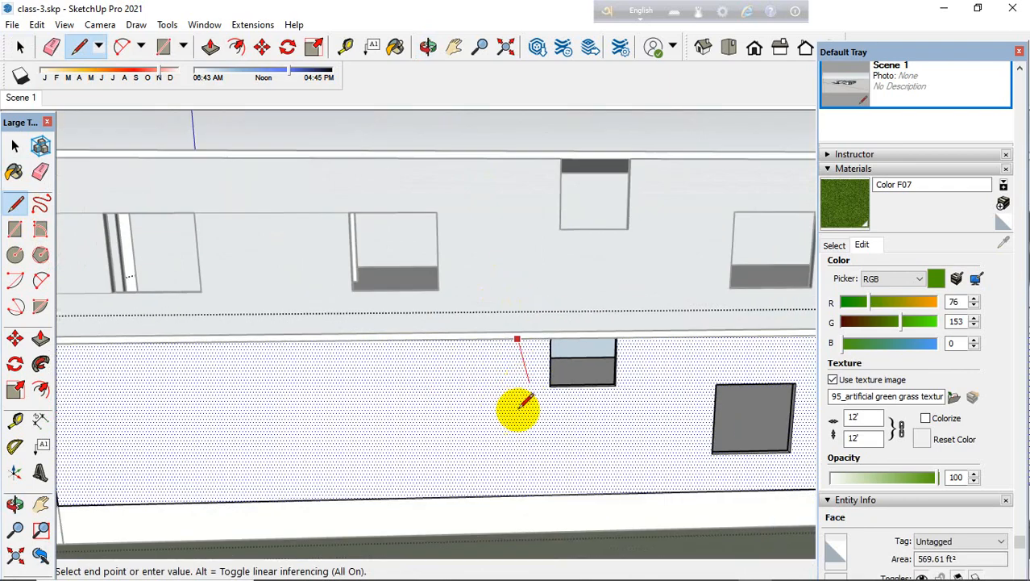
left_click(518, 493)
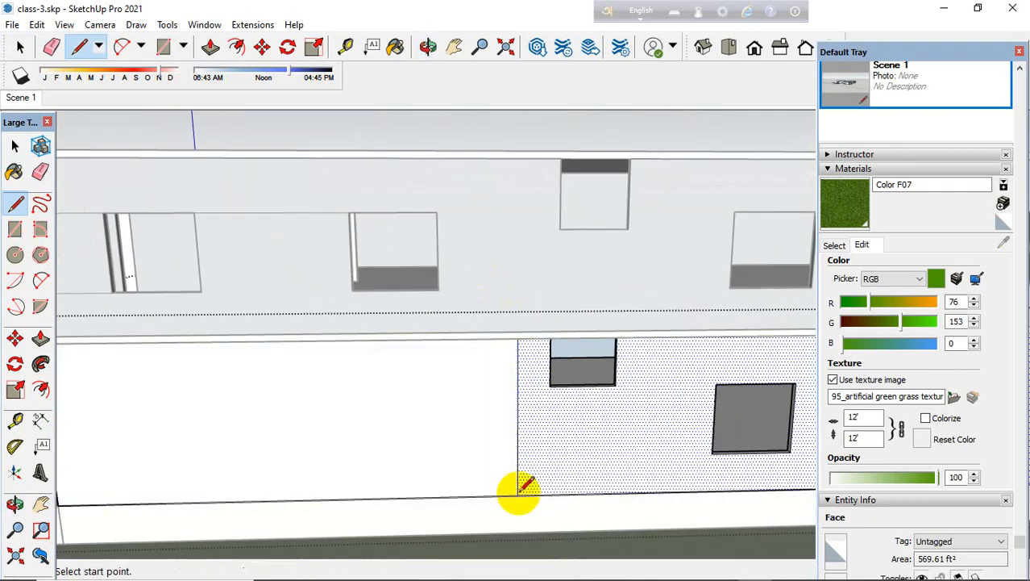
left_click(658, 337)
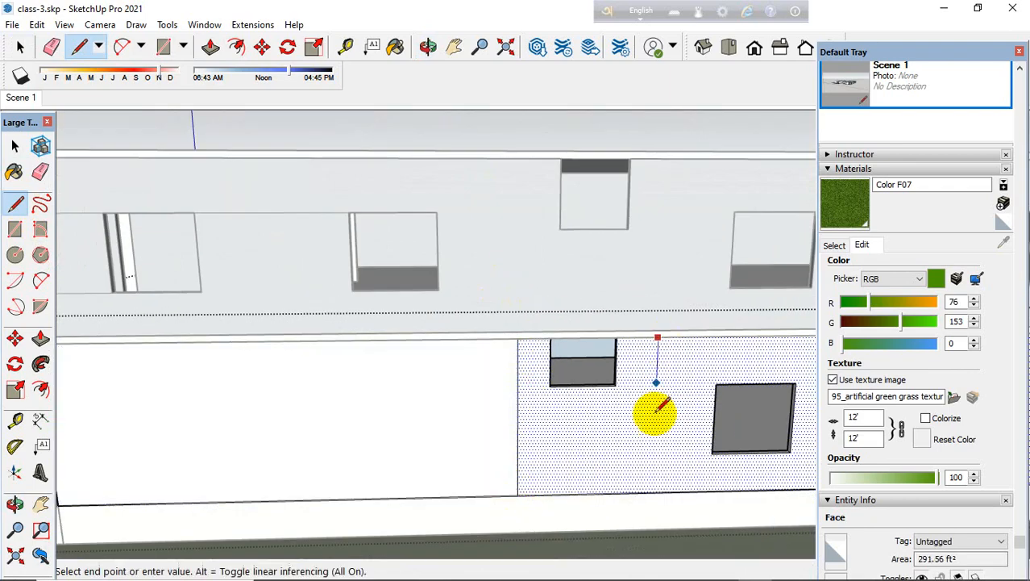
left_click(658, 490)
Step: Move the vertical line on the road side of the small ground-floor window slightly farther away from the window
scroll(523, 416, "down", 3)
middle_click_drag(523, 416, 570, 373)
scroll(570, 372, "up", 2)
middle_click_drag(490, 419, 573, 363)
scroll(607, 336, "up", 2)
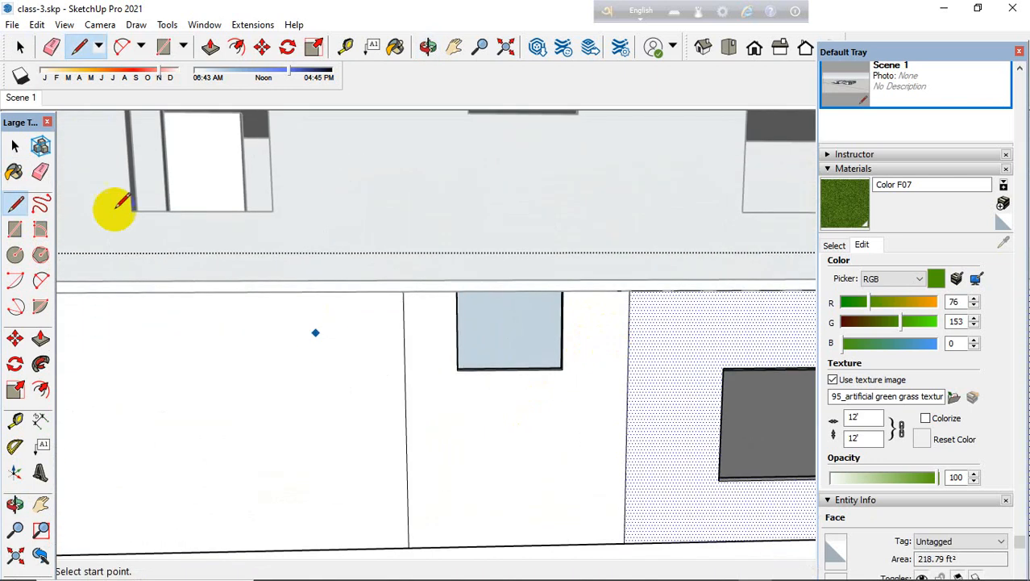
left_click(14, 145)
scroll(399, 314, "up", 1)
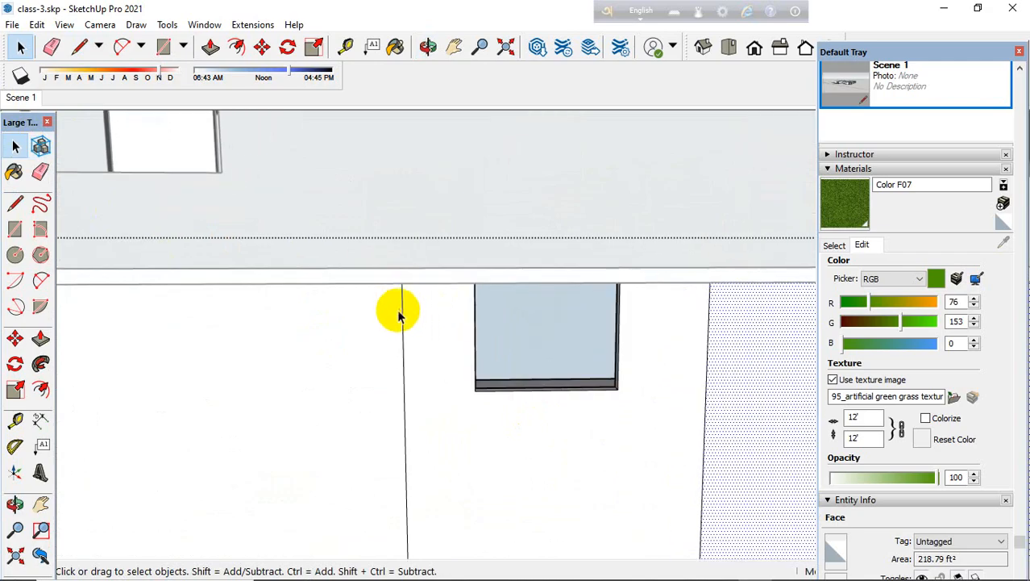
left_click(402, 310)
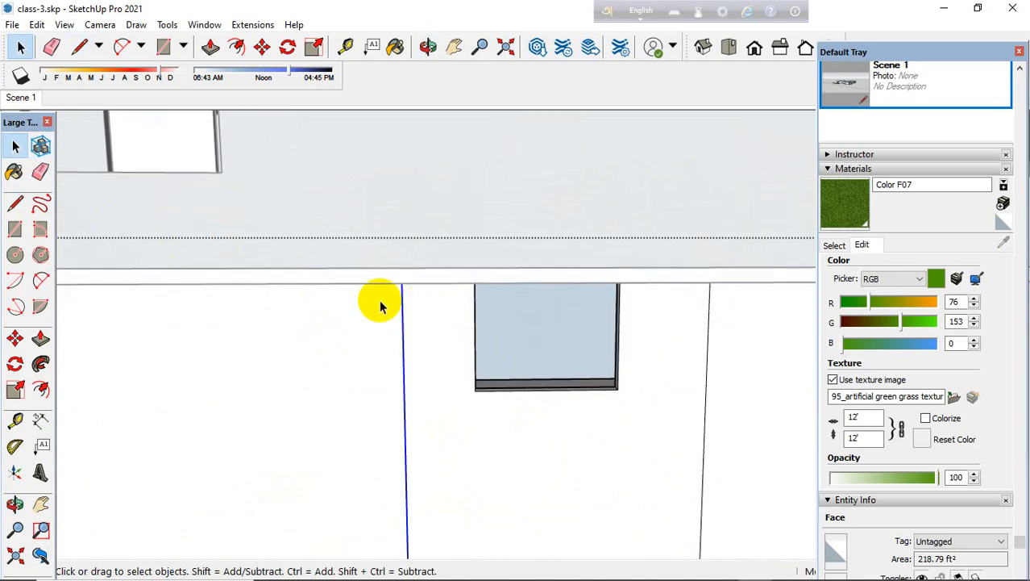
left_click(15, 339)
scroll(399, 283, "down", 1)
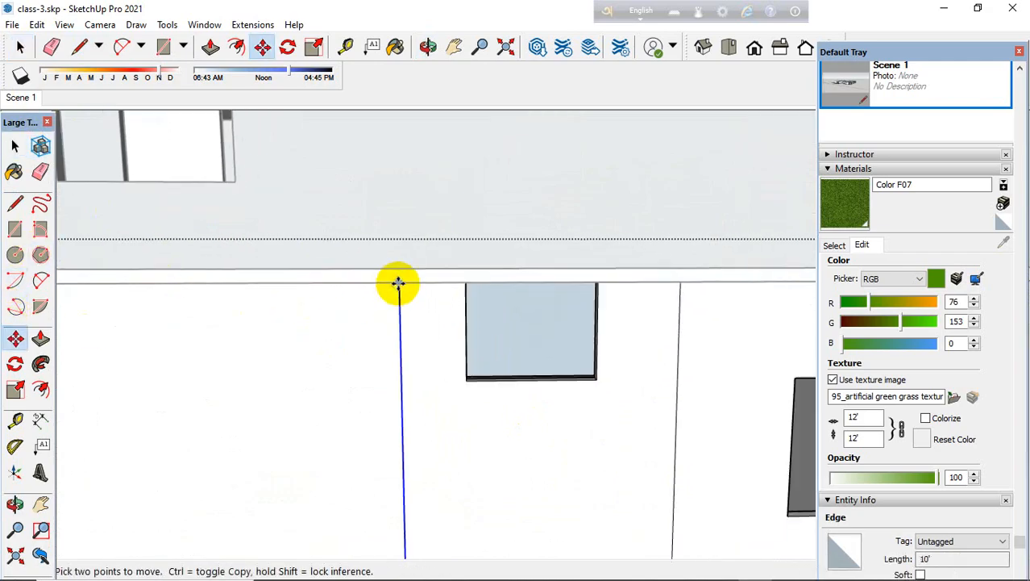
left_click(386, 281)
scroll(445, 276, "down", 2)
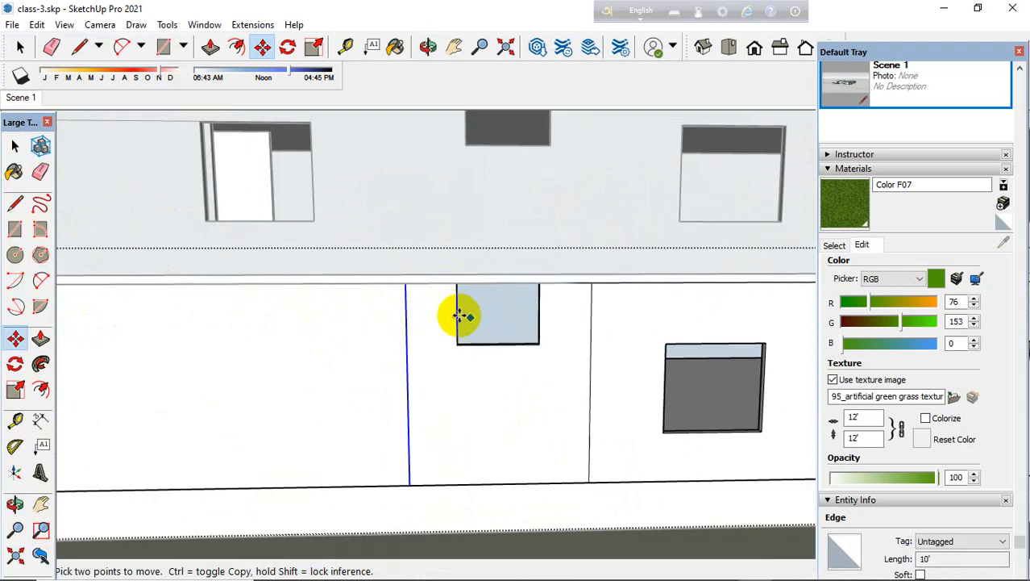
middle_click_drag(428, 311, 422, 345)
Step: Leave the ground-floor wall group and open the slab between the two floors for editing
left_click(15, 146)
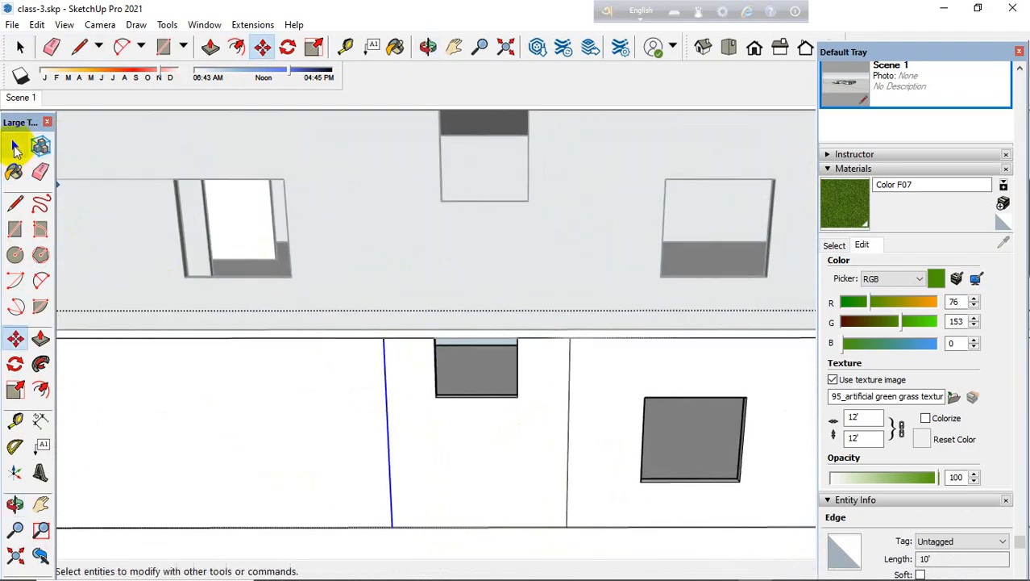
scroll(246, 256, "down", 2)
scroll(423, 246, "down", 2)
left_click(435, 154)
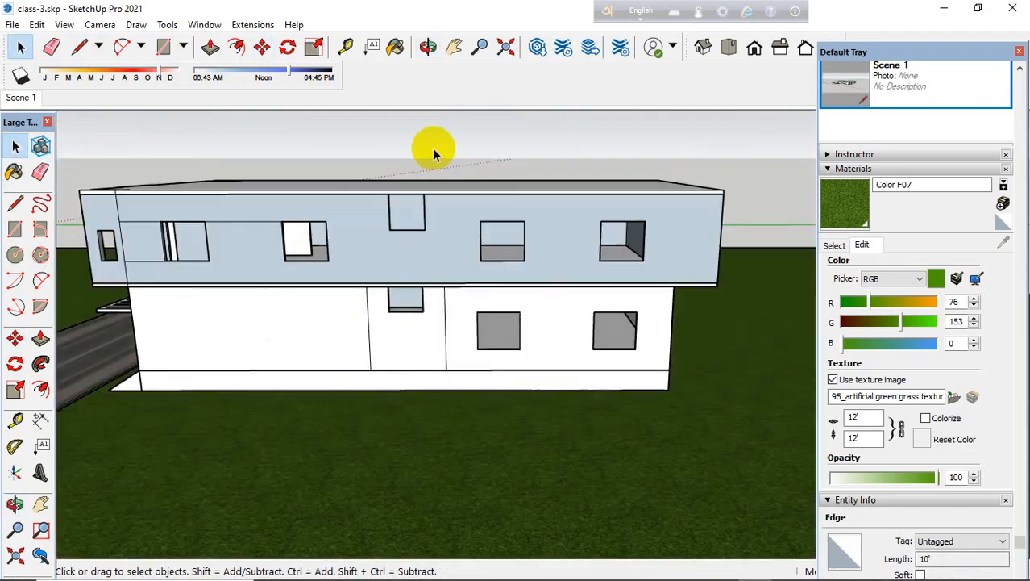
scroll(386, 288, "up", 2)
scroll(385, 291, "up", 4)
double_click(414, 313)
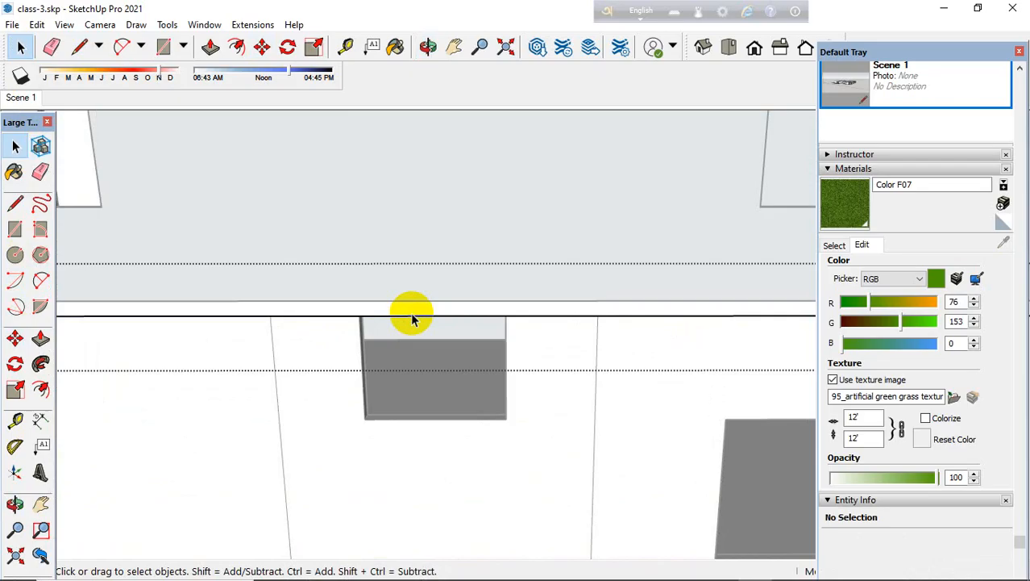
Step: Draw two short vertical lines across the intermediate slab edge, continuing the ground-floor dividing lines, and leave the slab group
left_click(14, 203)
scroll(253, 288, "up", 2)
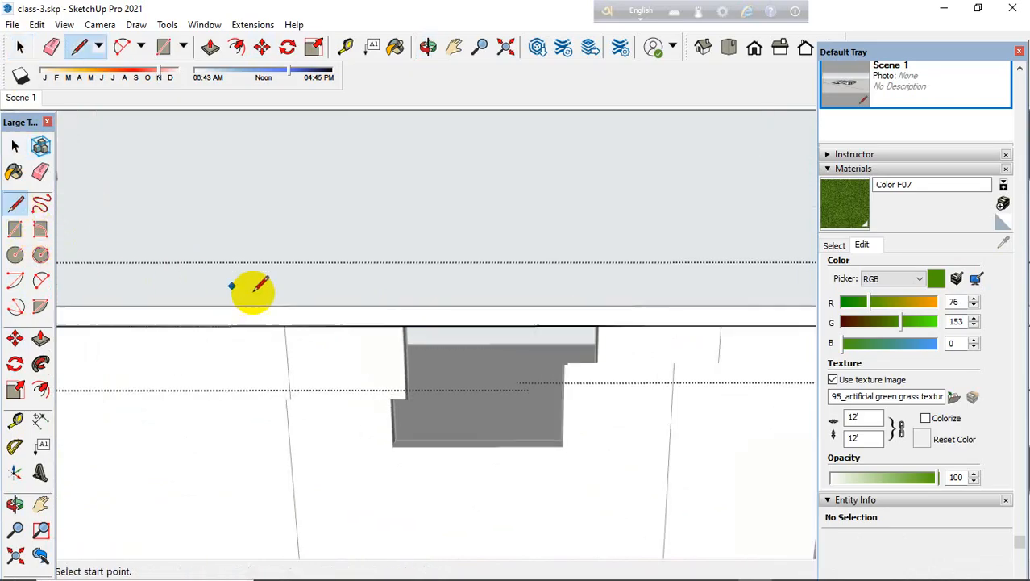
left_click(285, 325)
left_click(285, 307)
scroll(210, 281, "down", 2)
scroll(532, 315, "up", 2)
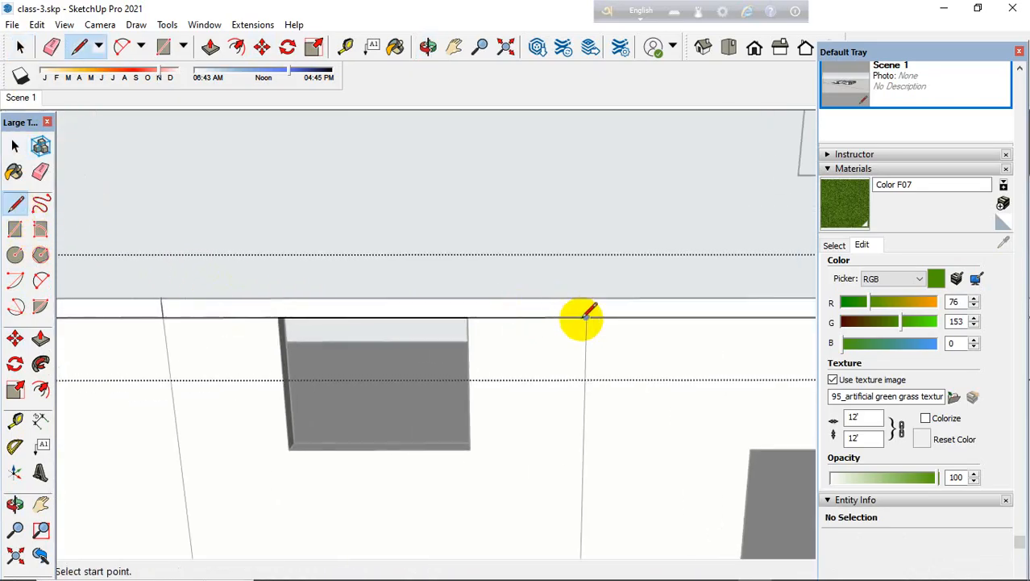
left_click(586, 317)
left_click(586, 298)
scroll(629, 339, "down", 3)
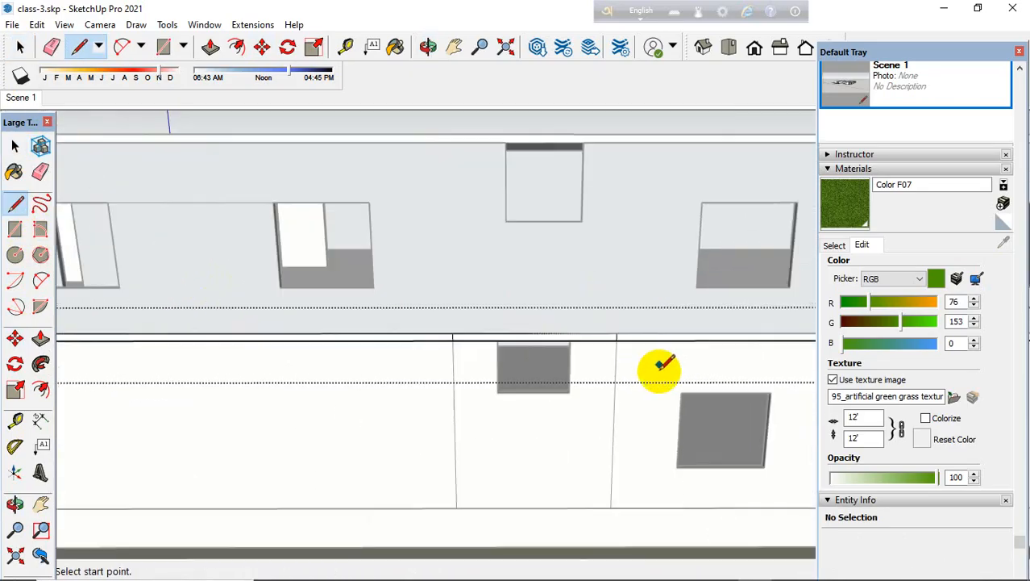
left_click(15, 146)
scroll(345, 276, "down", 2)
scroll(363, 168, "down", 3)
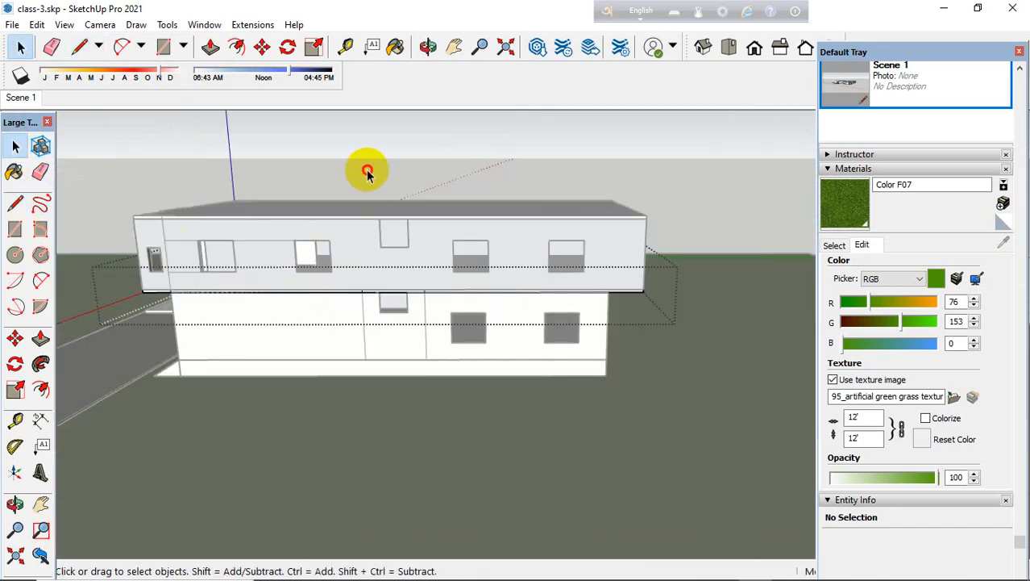
Step: Open the upper-floor wall group and continue the road-side dividing line vertically from the wall's lower edge to the roof slab
scroll(363, 276, "up", 5)
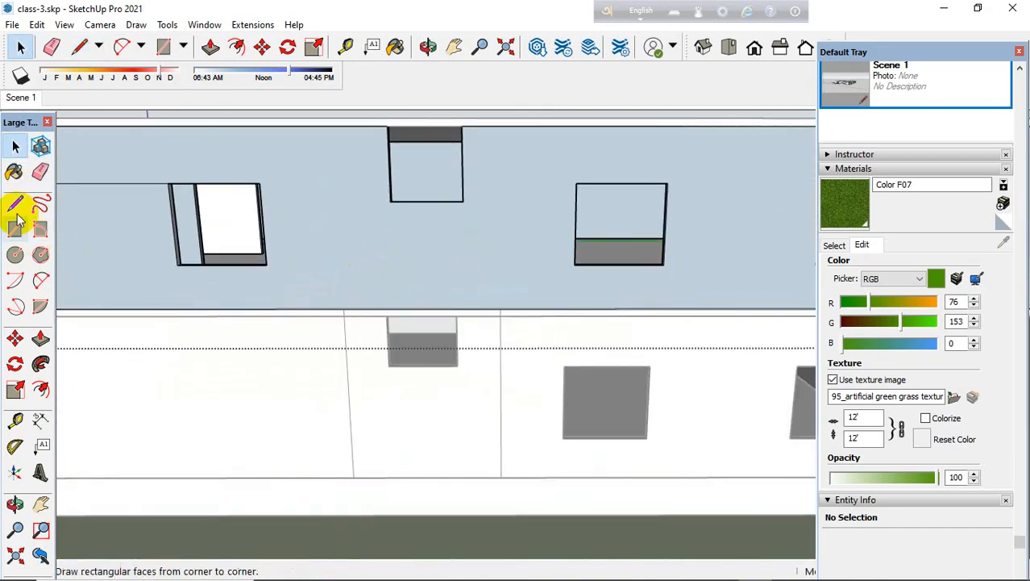
left_click(14, 204)
scroll(327, 290, "up", 1)
left_click(348, 313)
scroll(340, 210, "down", 3)
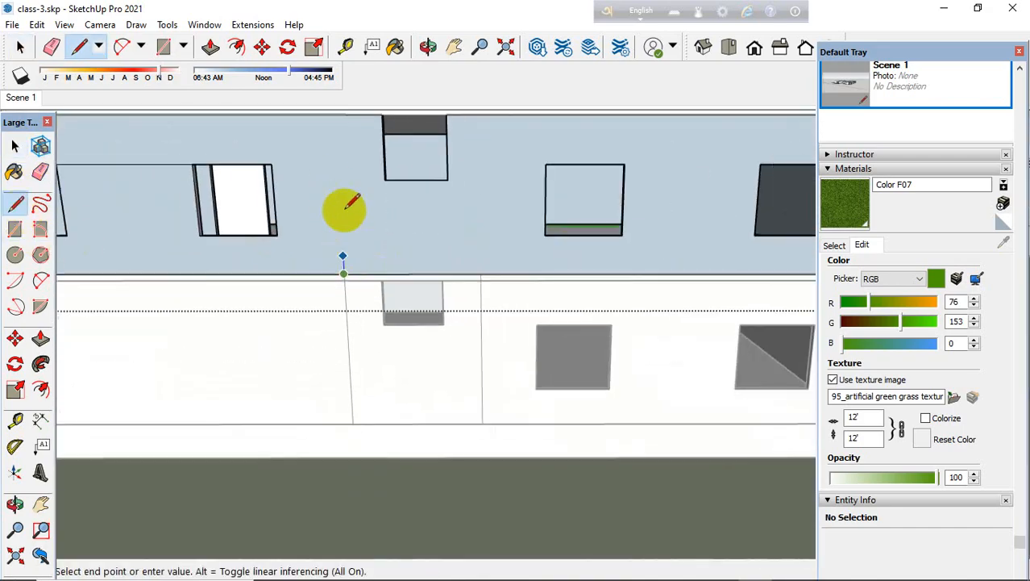
scroll(355, 193, "up", 3)
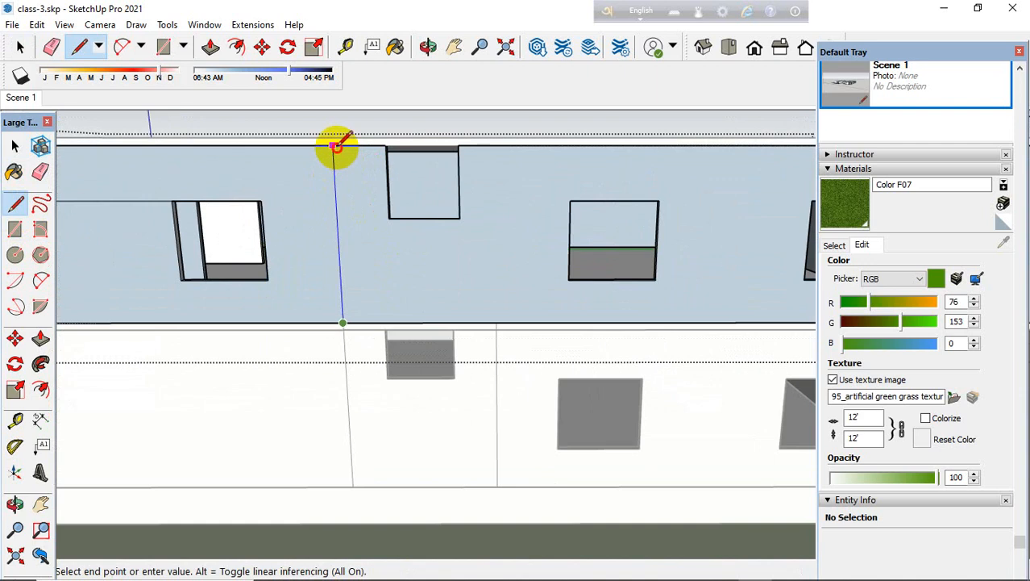
left_click(333, 146)
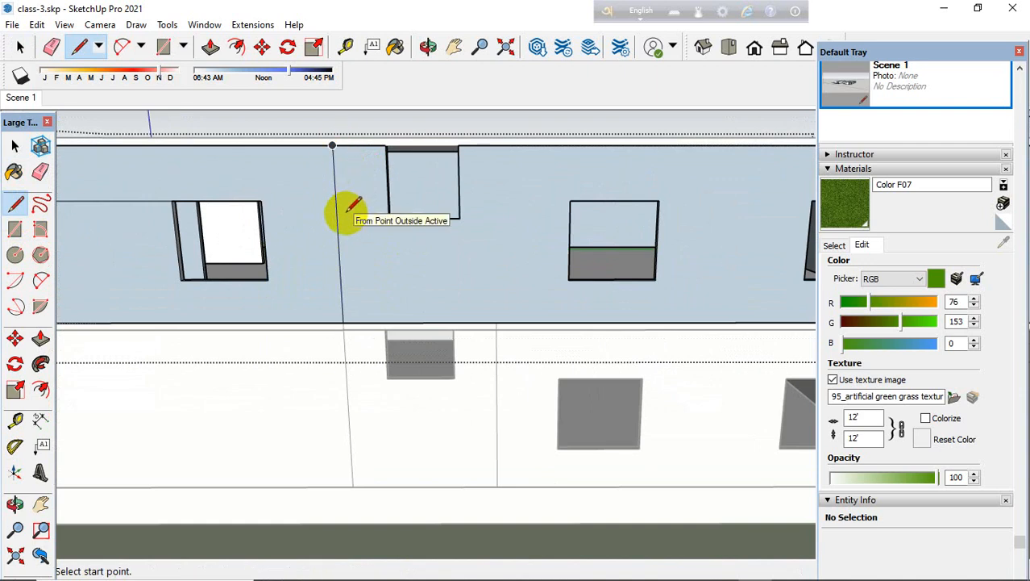
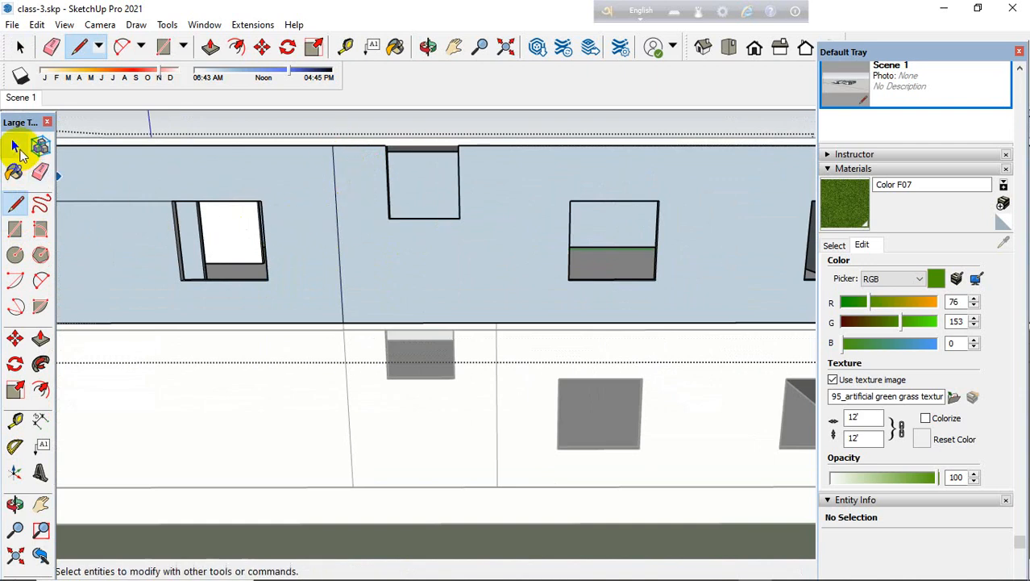
Step: Draw the second vertical dividing line on the upper-floor wall beyond the small high window, up to the roof slab, and leave the group
left_click(15, 146)
left_click(467, 256)
left_click(15, 204)
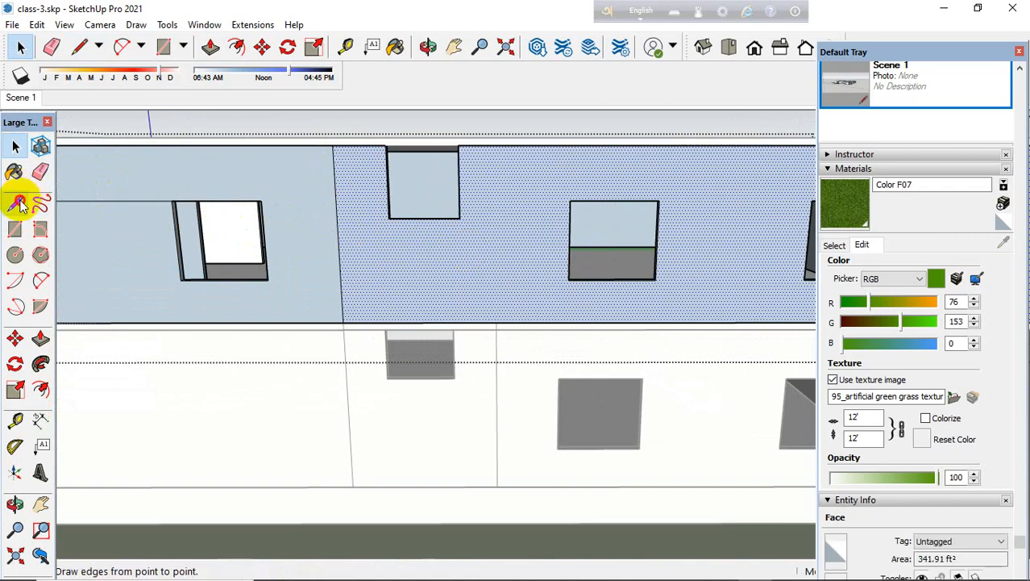
scroll(472, 299, "up", 2)
left_click(515, 331)
scroll(516, 355, "down", 3)
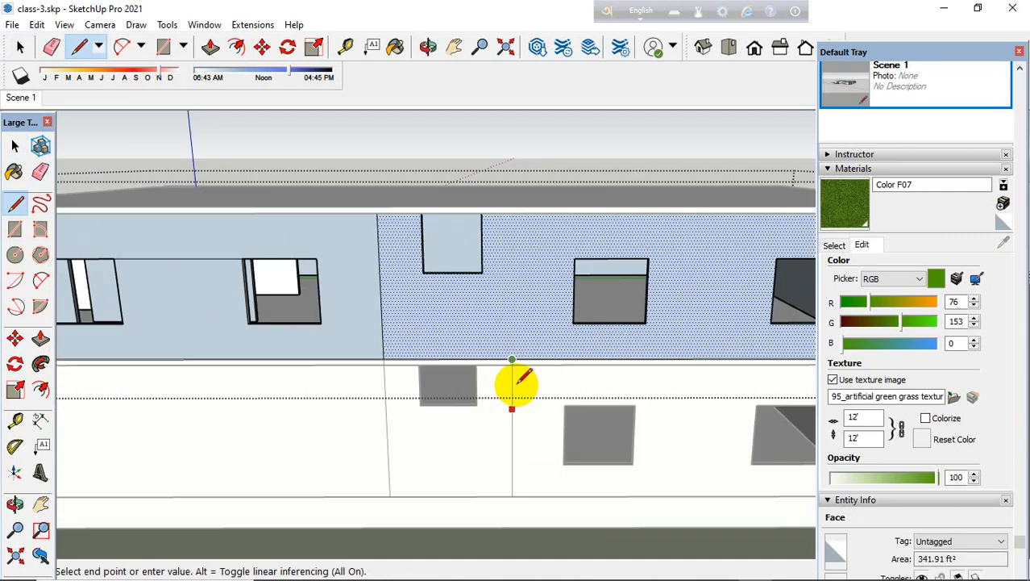
left_click(516, 208)
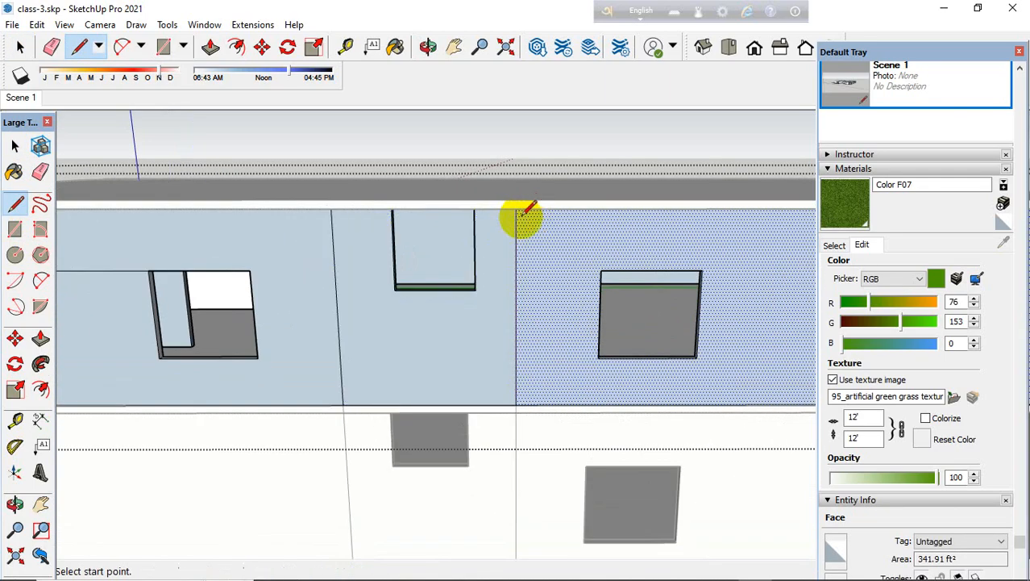
scroll(556, 323, "down", 2)
left_click(16, 147)
scroll(389, 150, "up", 4)
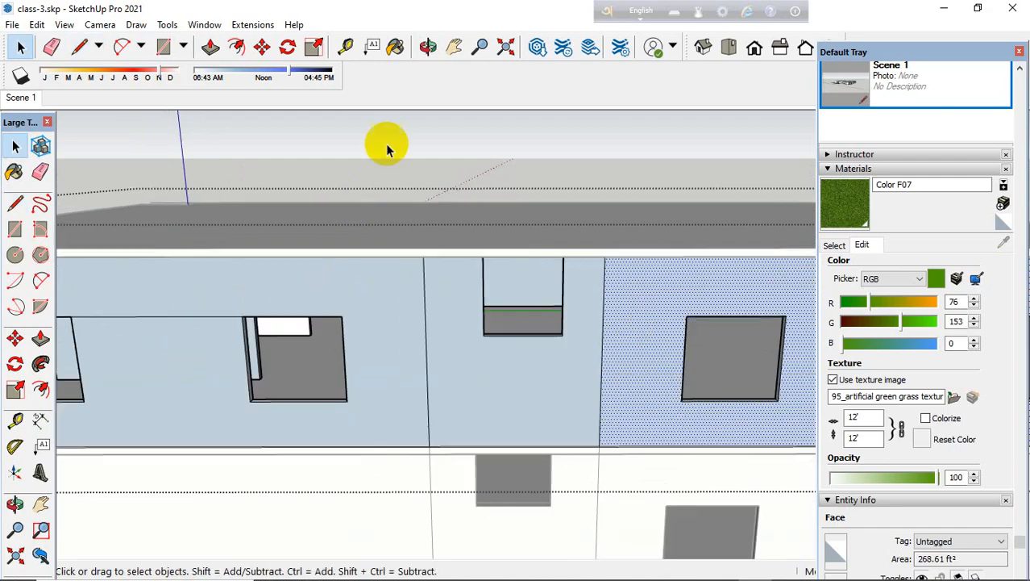
left_click(480, 233)
scroll(482, 242, "up", 3)
double_click(501, 282)
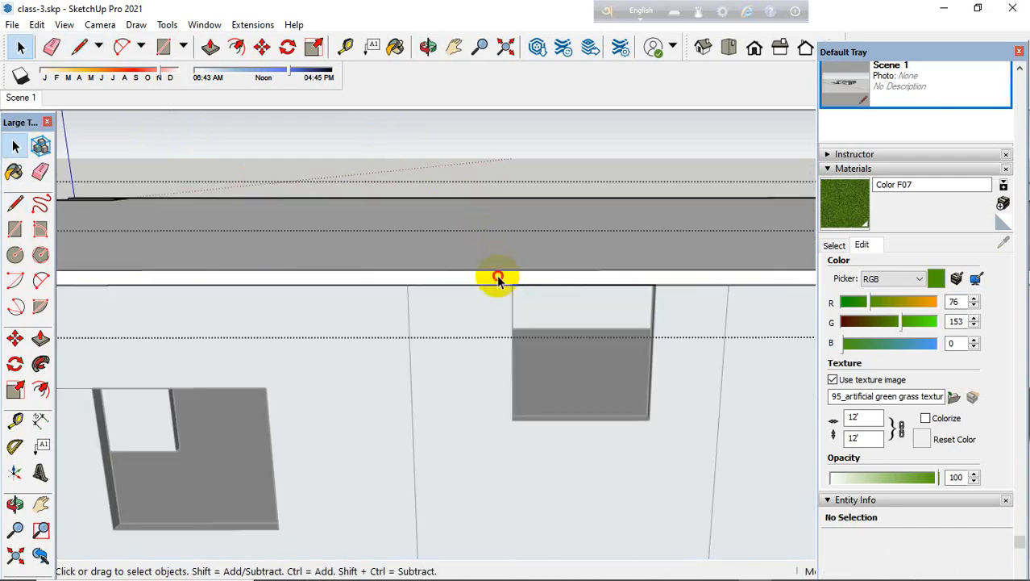
left_click(499, 279)
left_click(14, 204)
scroll(411, 278, "up", 3)
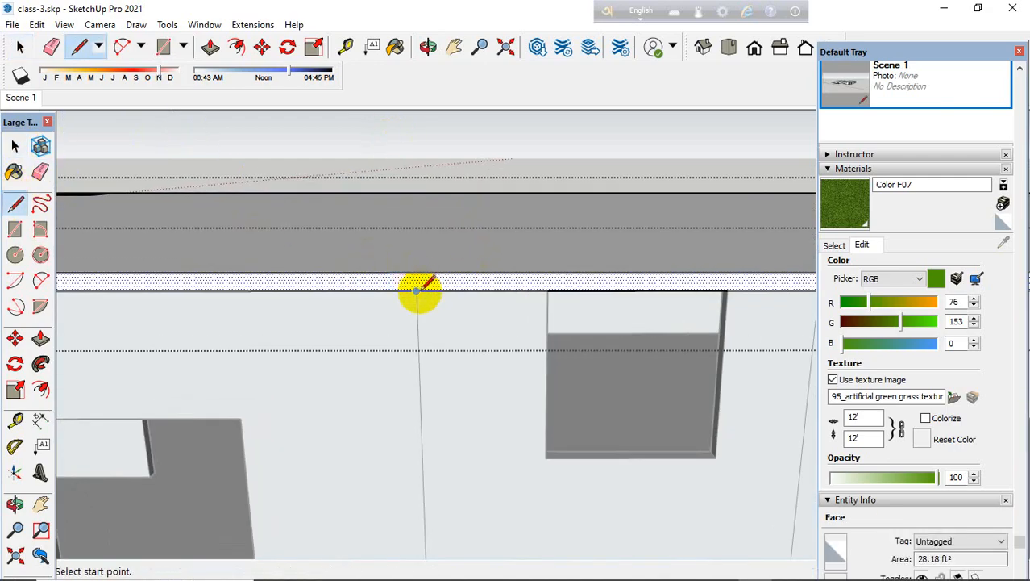
left_click(416, 281)
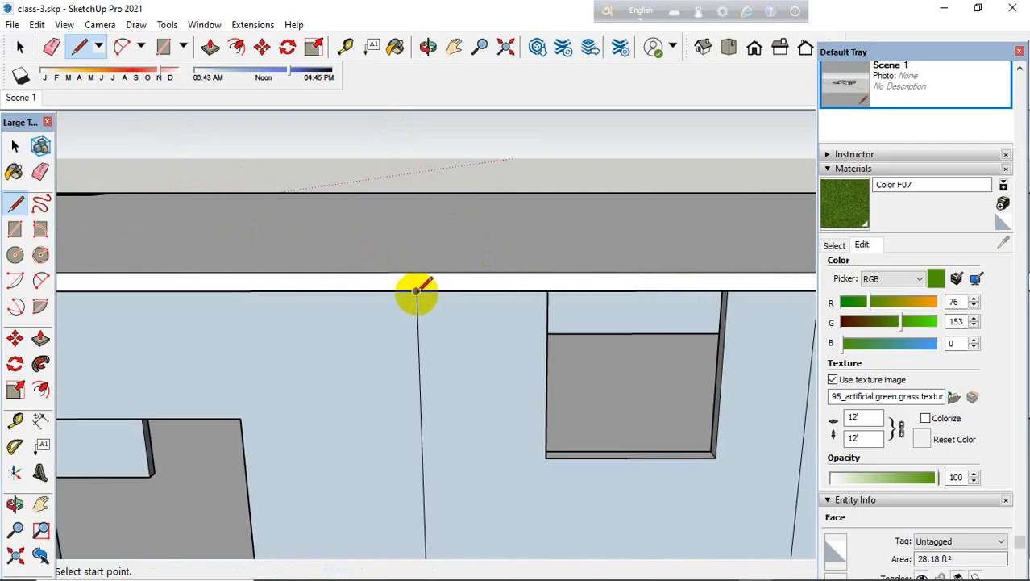
Step: Open the roof slab group, draw a short vertical line across its edge above the road-side dividing line, and leave the group
double_click(369, 261)
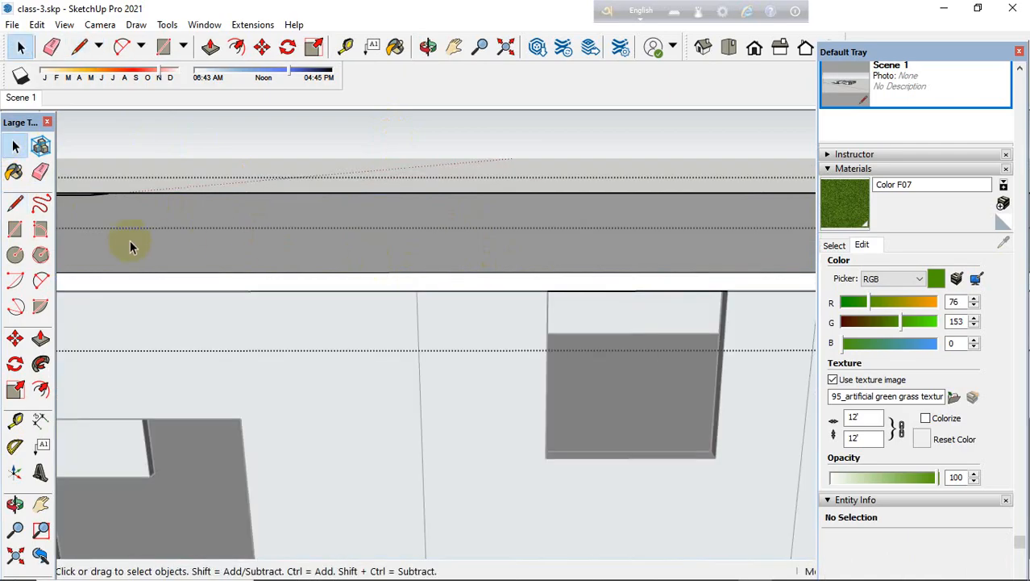
left_click(14, 203)
left_click(416, 289)
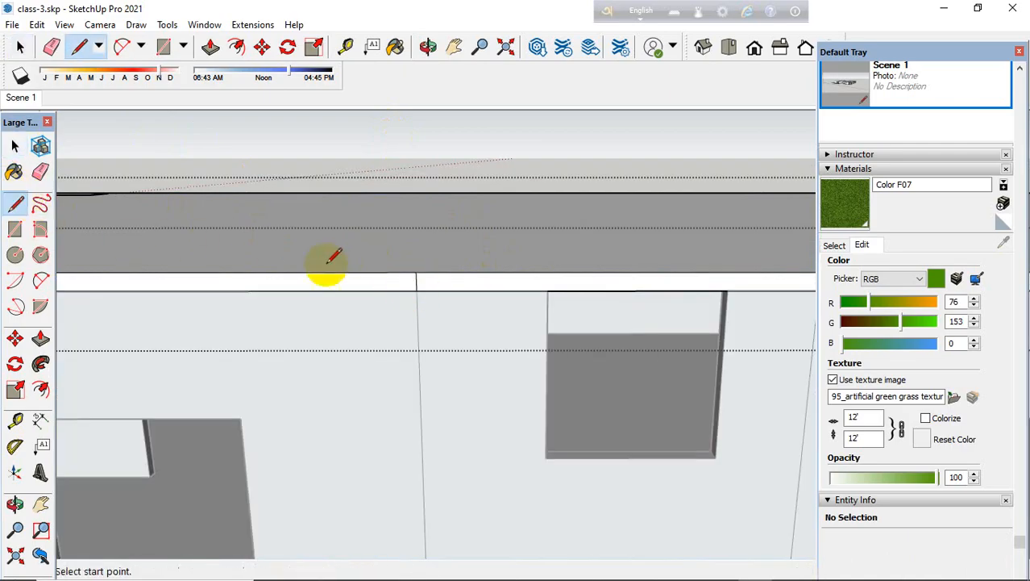
scroll(250, 274, "down", 2)
left_click(15, 145)
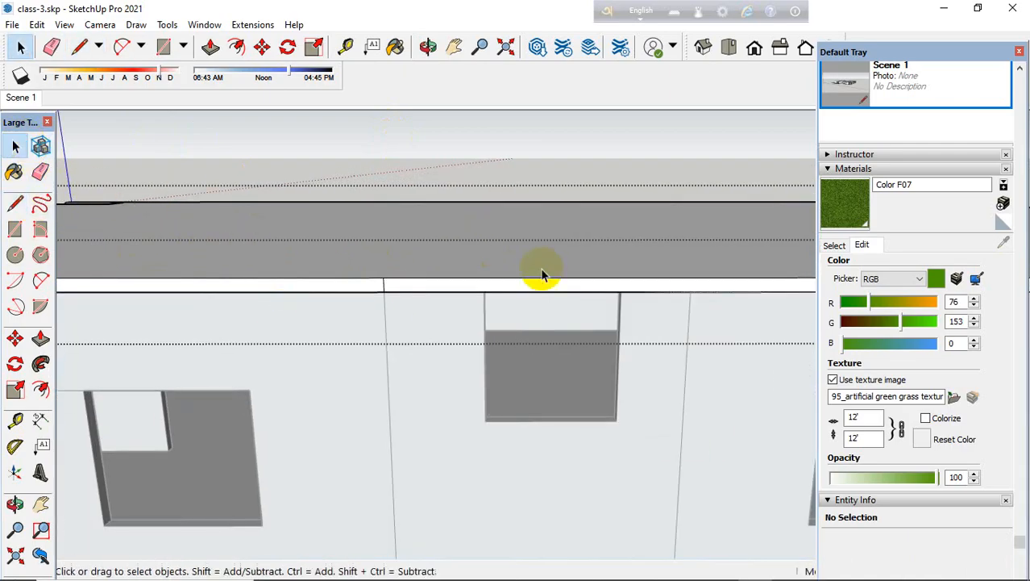
left_click(528, 152)
Step: Reopen the roof slab, draw a short vertical line across its edge above the second dividing line, and leave the group
double_click(587, 284)
left_click(15, 203)
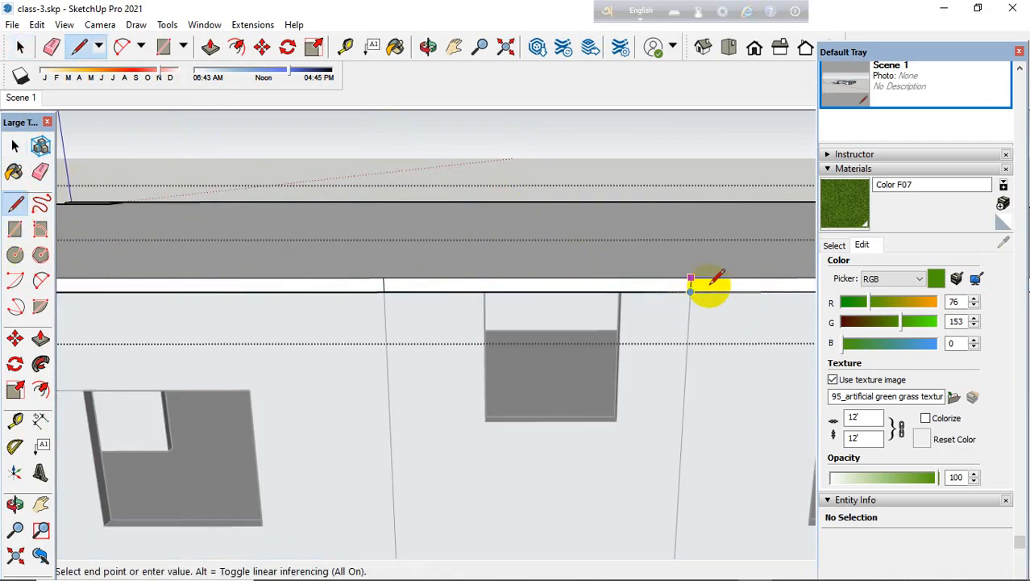
left_click(691, 283)
scroll(276, 242, "down", 3)
left_click(14, 146)
scroll(484, 181, "down", 5)
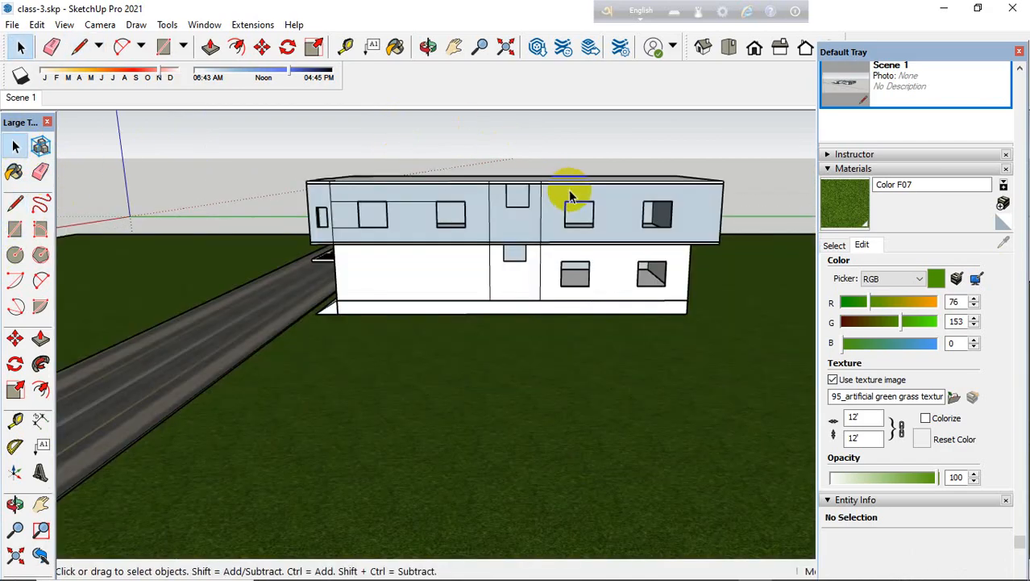
Step: Open the upper-floor wall group and draw a horizontal line from the second window's upper corner to the nearby road-side dividing line
middle_click_drag(569, 196, 570, 232)
scroll(480, 224, "up", 5)
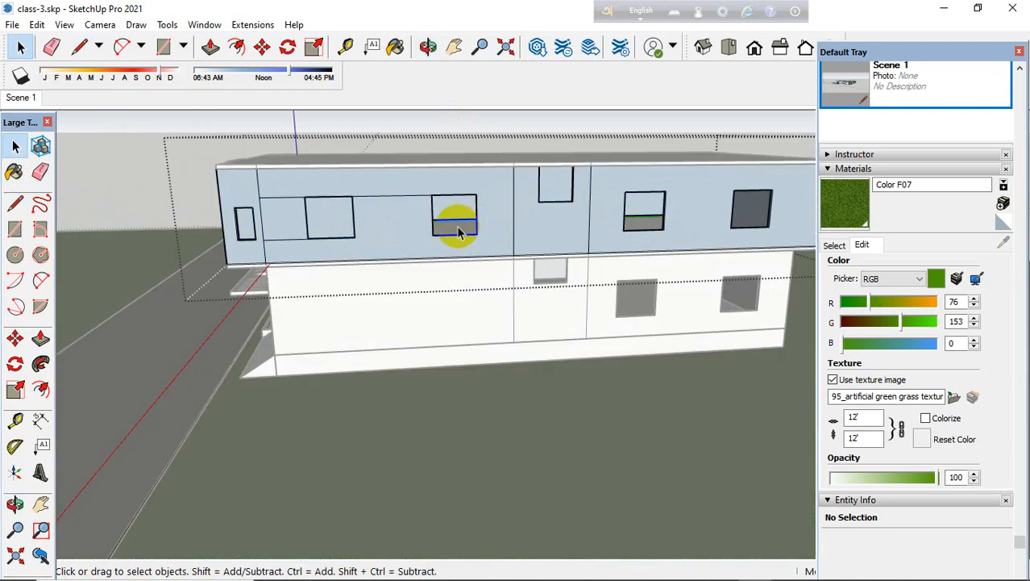
scroll(458, 233, "up", 3)
left_click(15, 203)
scroll(497, 167, "up", 1)
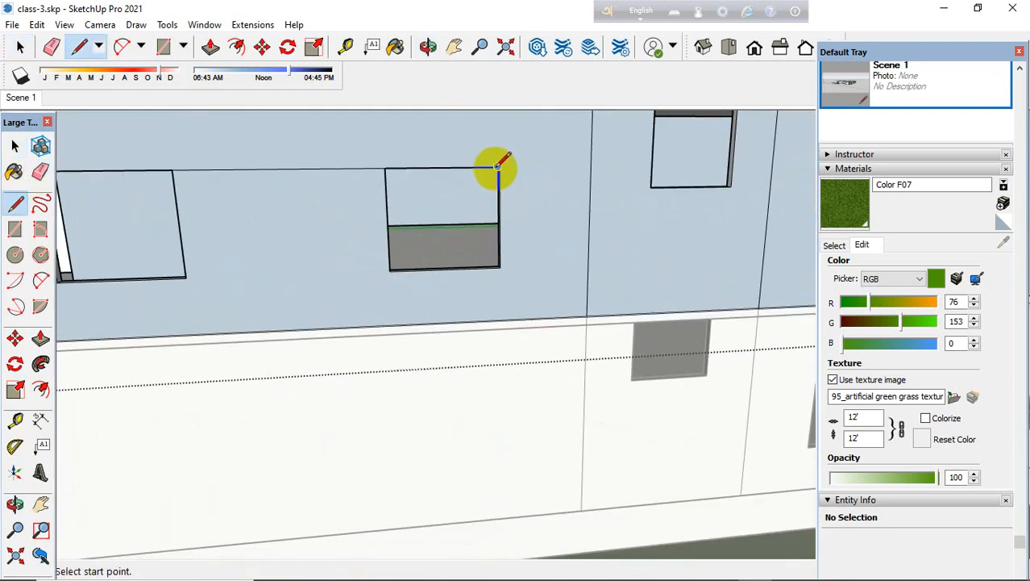
left_click(497, 167)
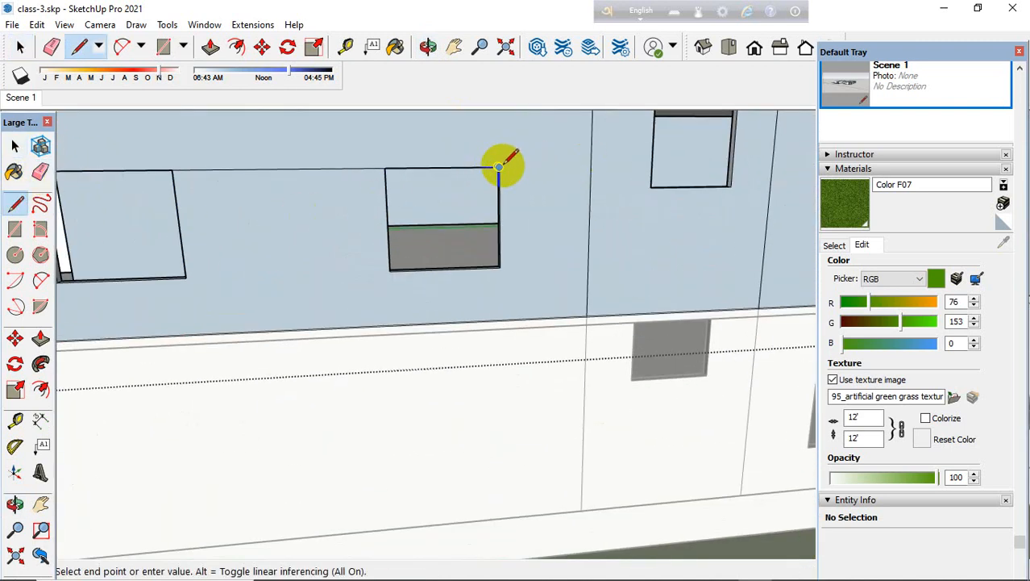
scroll(496, 221, "up", 2)
scroll(469, 312, "down", 3)
scroll(512, 221, "up", 2)
key("Escape")
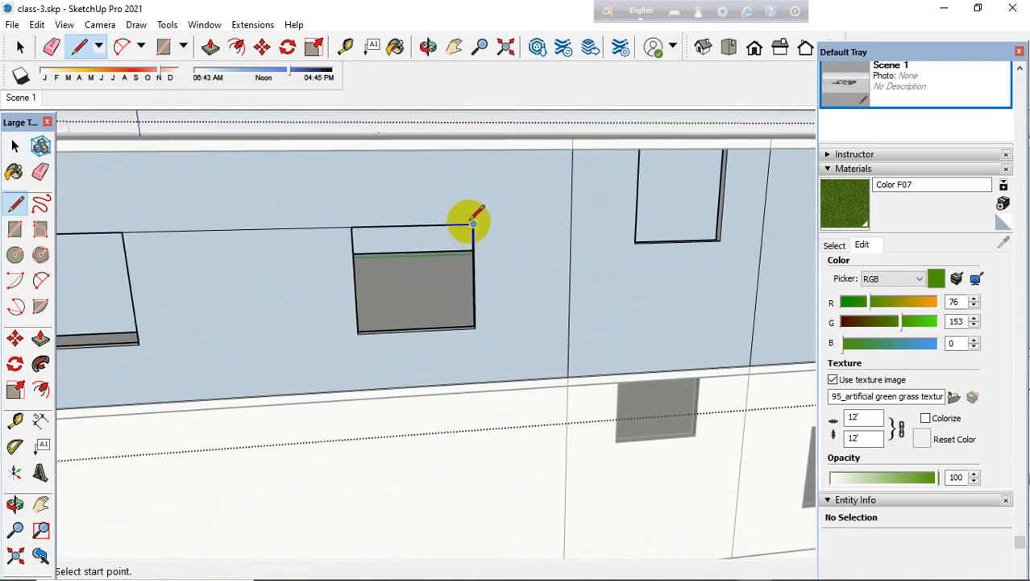
scroll(474, 220, "up", 3)
scroll(460, 226, "up", 2)
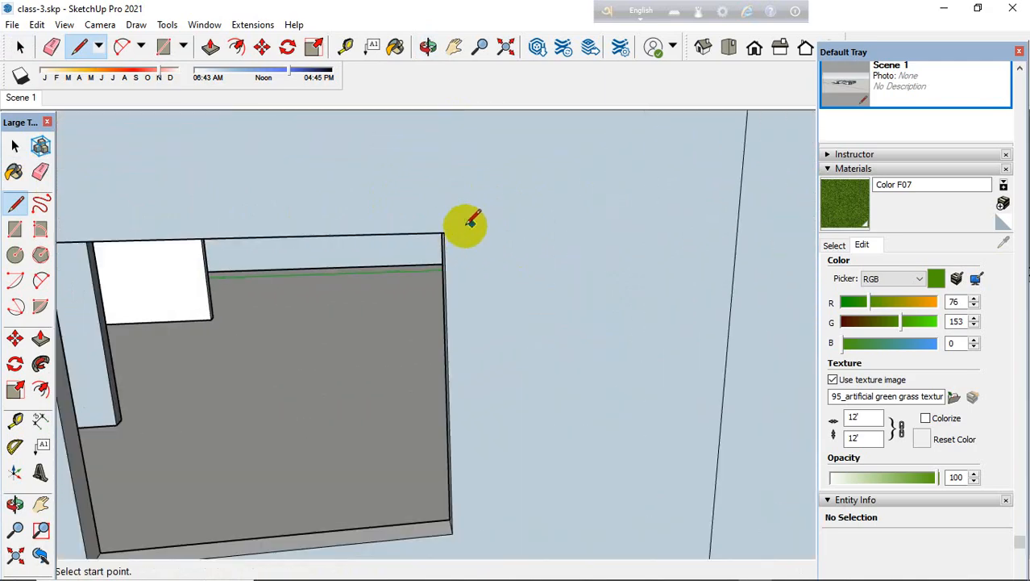
left_click(444, 232)
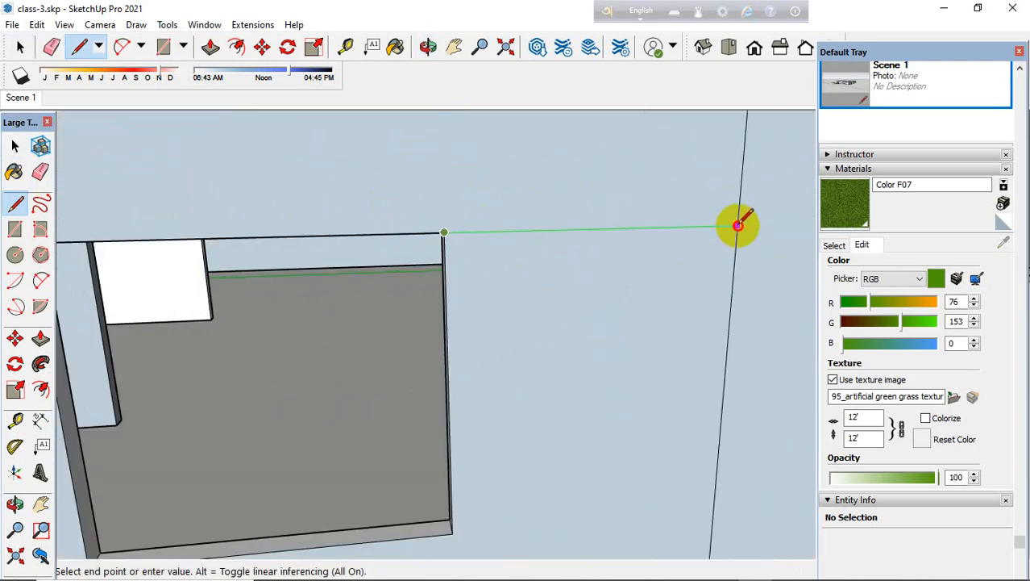
key("Escape")
Step: Draw a horizontal line from the same window's lower corner to the road-side dividing line
scroll(577, 292, "down", 2)
scroll(478, 395, "up", 2)
left_click(466, 400)
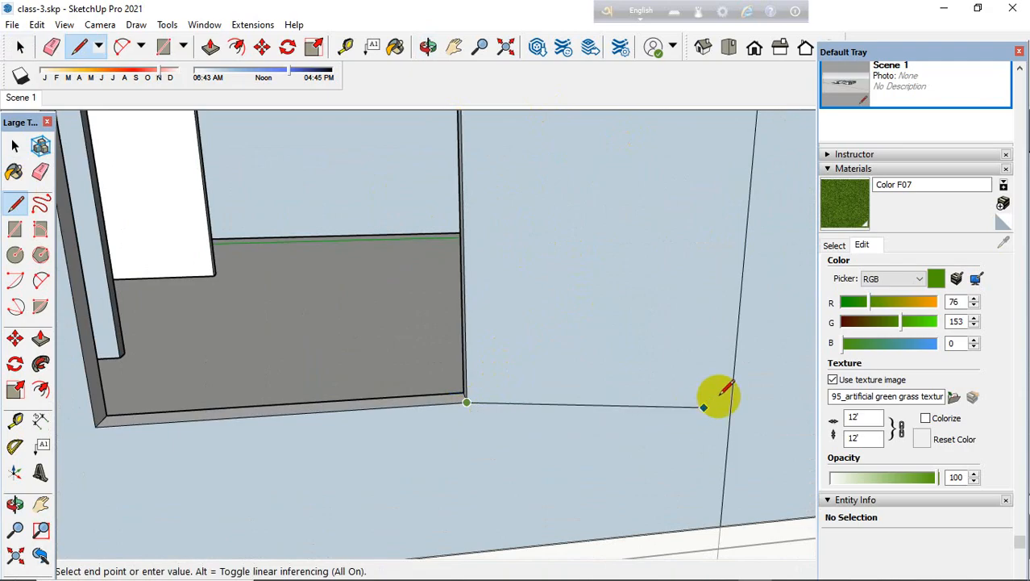
key("Escape")
scroll(729, 363, "down", 4)
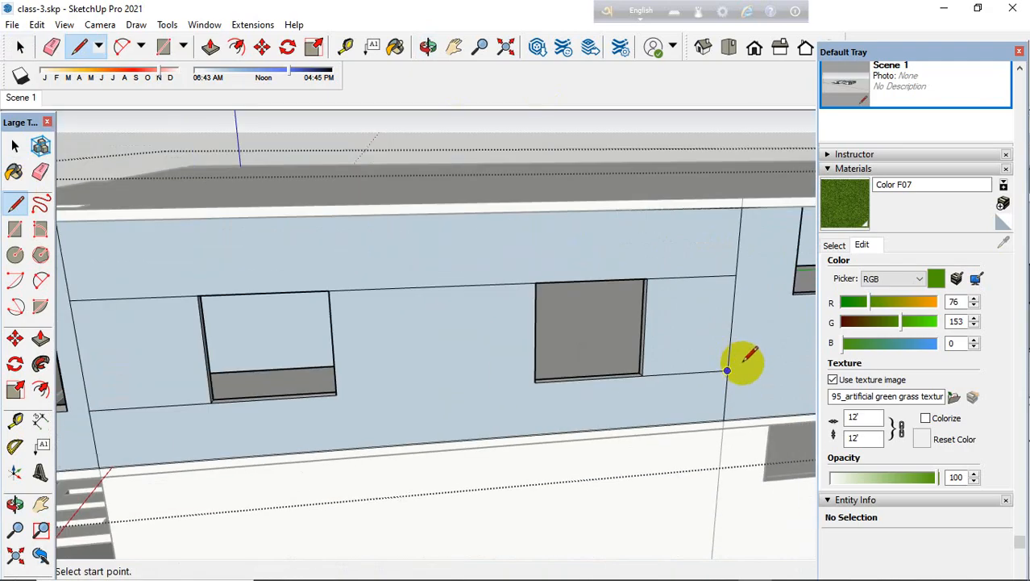
Step: Connect the facing lower corners of the two upper-floor windows with a horizontal line
scroll(601, 374, "up", 3)
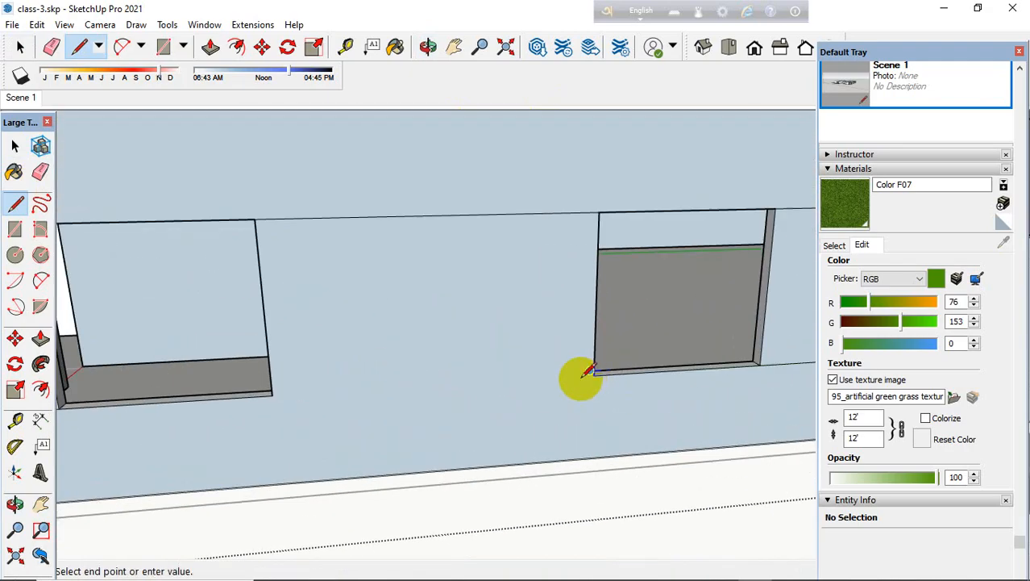
left_click(14, 203)
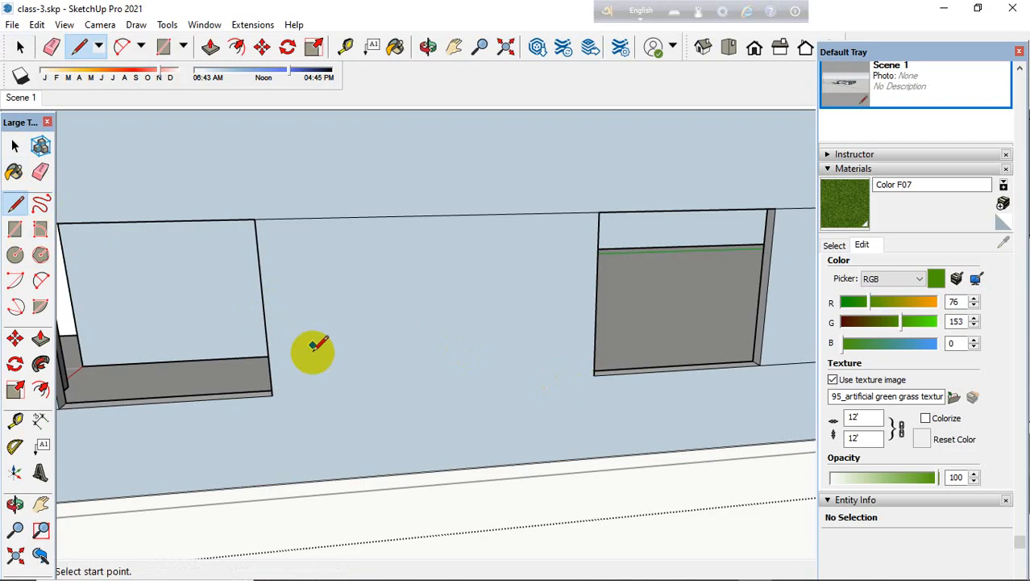
left_click(272, 394)
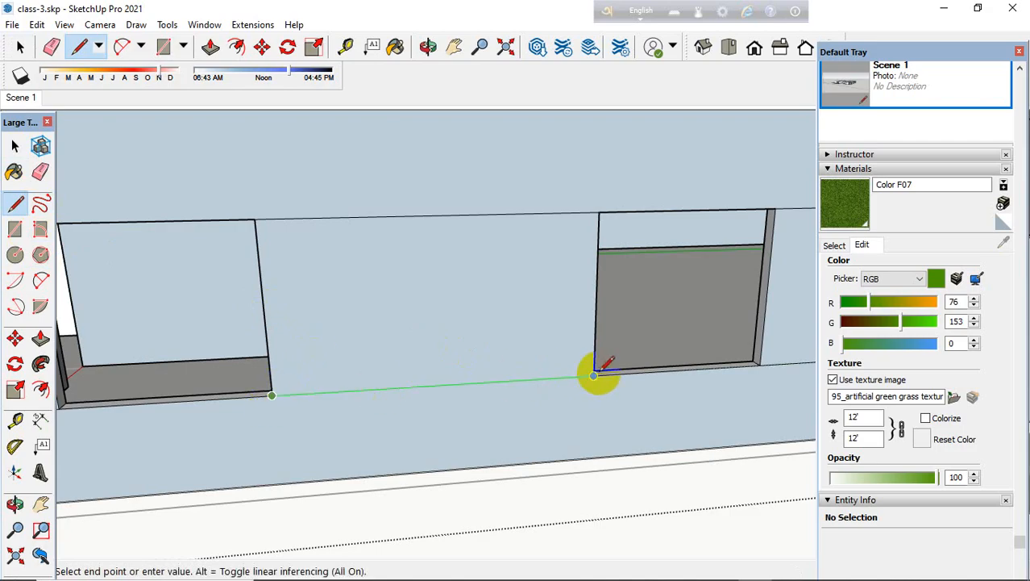
left_click(595, 371)
scroll(453, 340, "down", 2)
Step: Select the three horizontal edges level with the window heads and copy them a short distance straight down the wall
left_click(15, 145)
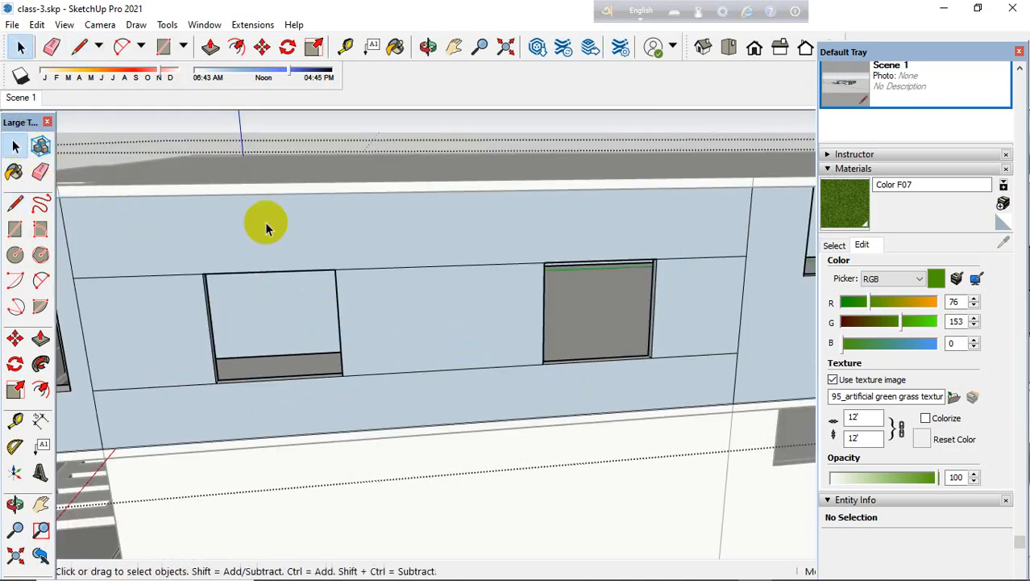
left_click(514, 268)
left_click(488, 271)
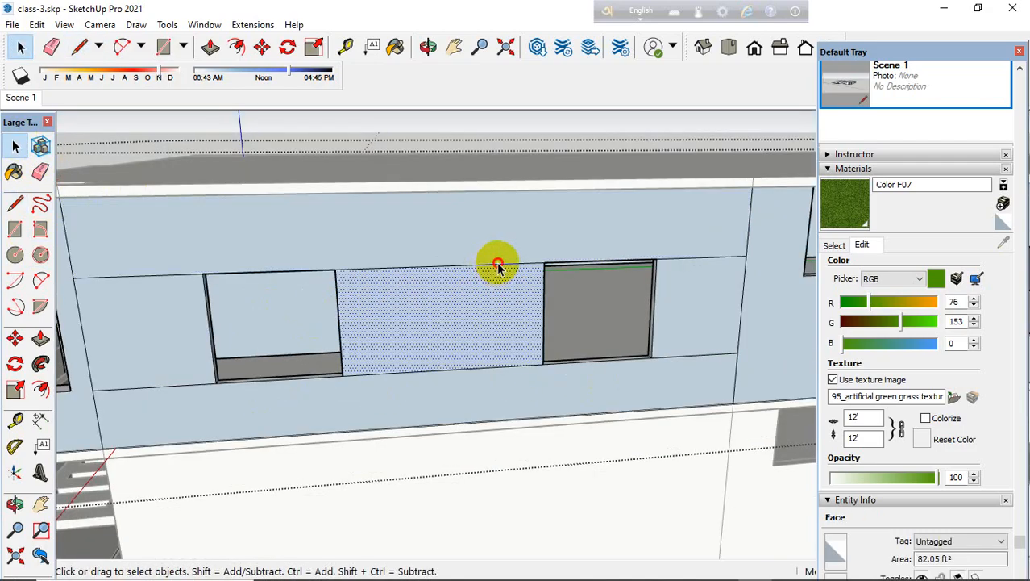
left_click(496, 266)
left_click(701, 260, "ctrl")
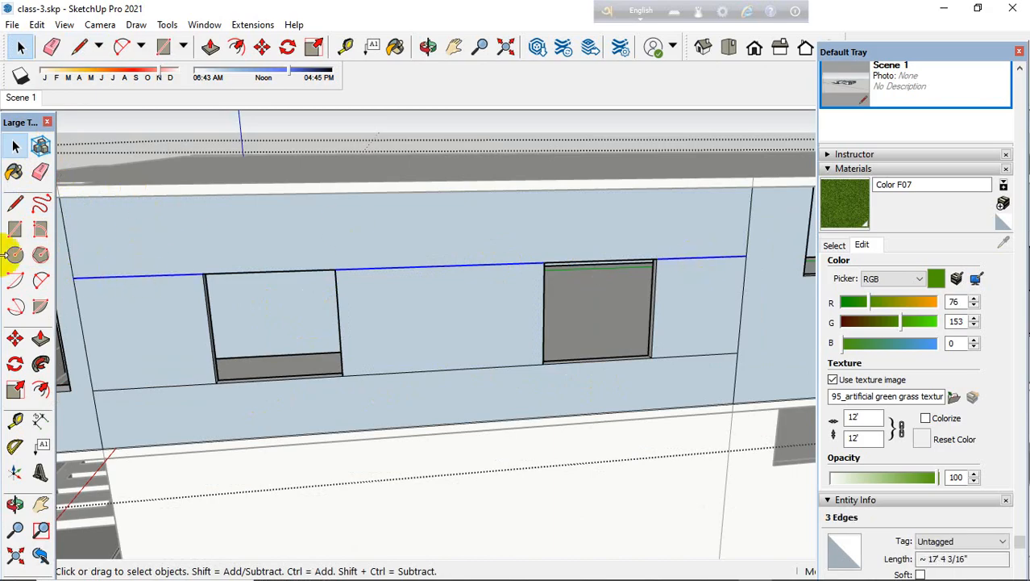
left_click(15, 338)
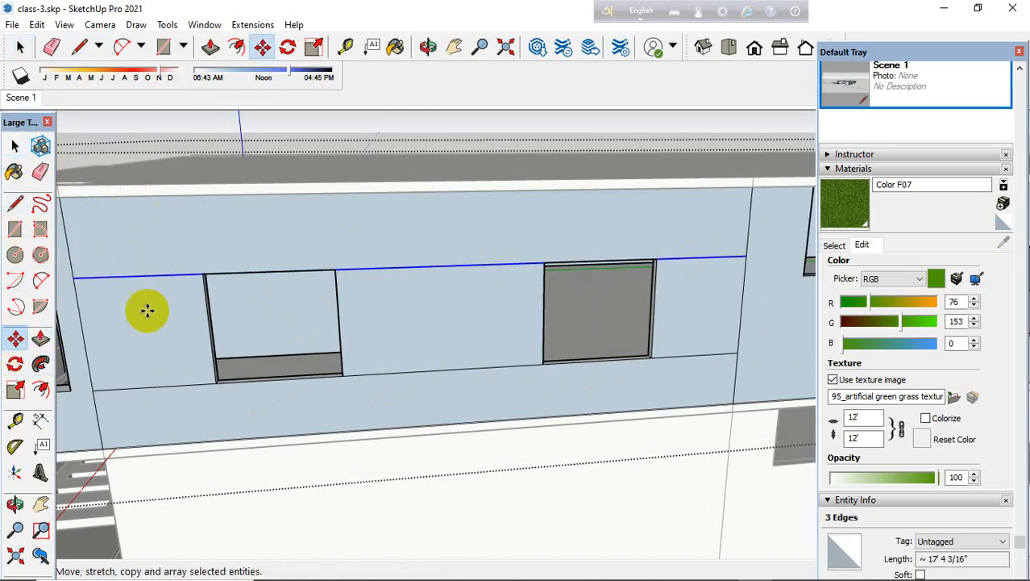
scroll(169, 299, "up", 2)
scroll(213, 271, "up", 3)
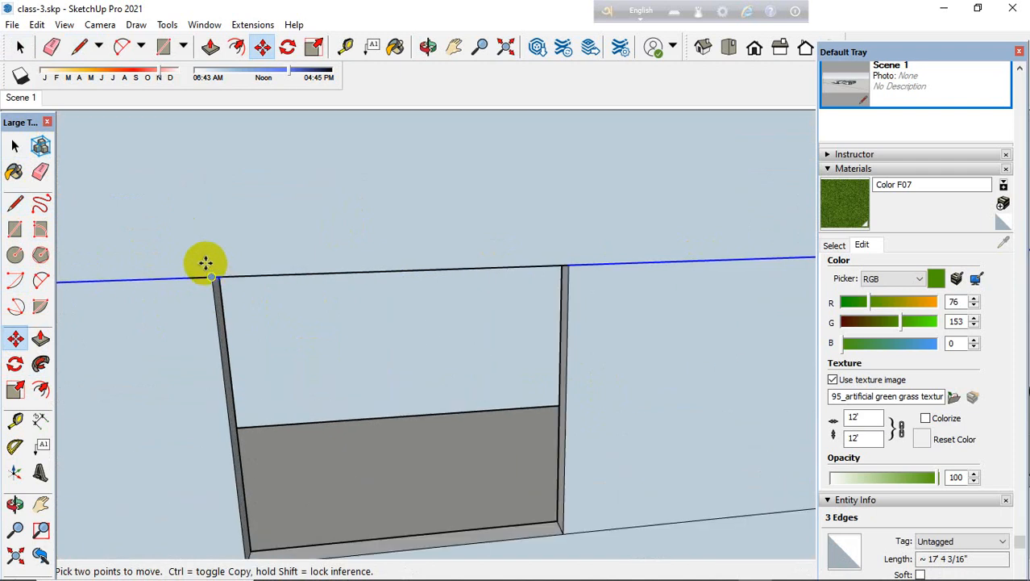
key("ctrl")
left_click(211, 279)
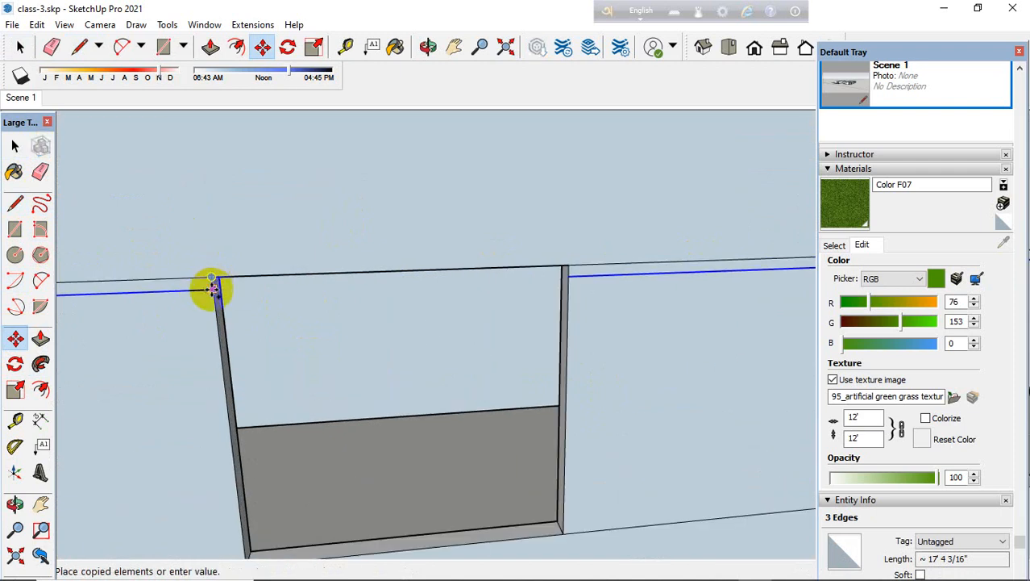
left_click(212, 333)
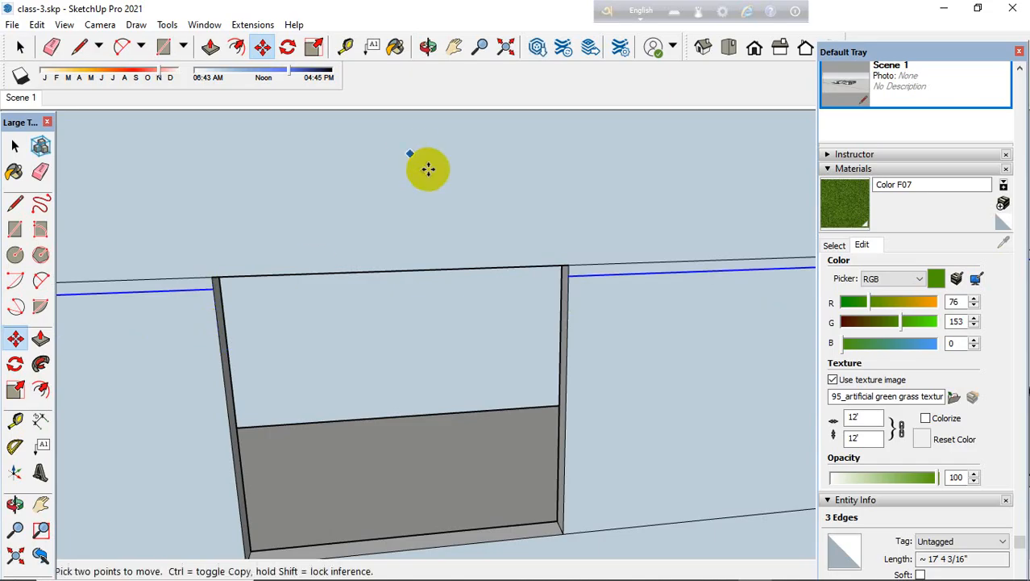
Step: Select the three horizontal edges level with the window sills, copy them a short distance upward, and leave the wall group
scroll(484, 190, "down", 5)
left_click(15, 146)
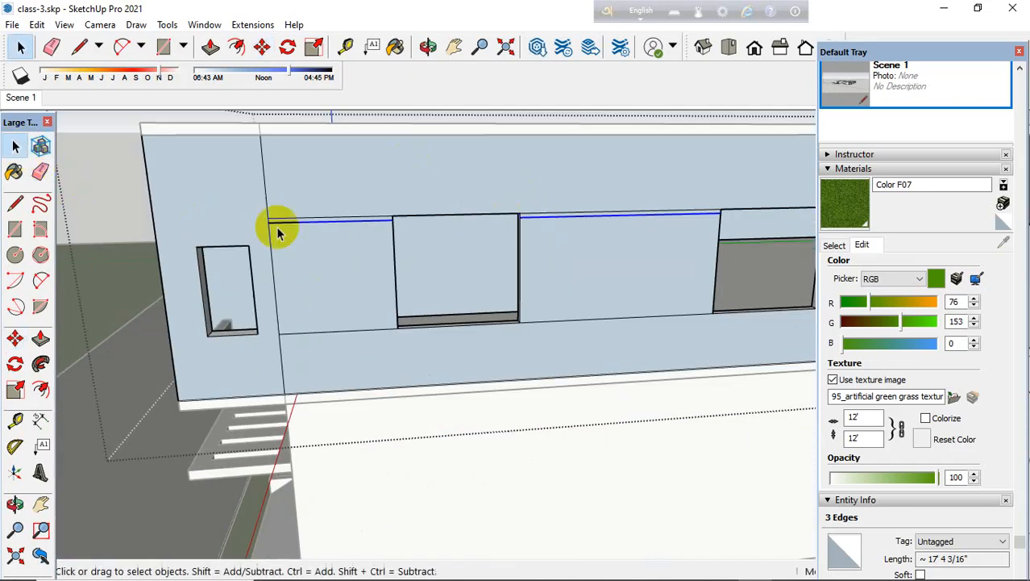
scroll(328, 350, "up", 3)
left_click(335, 366)
scroll(239, 374, "down", 2)
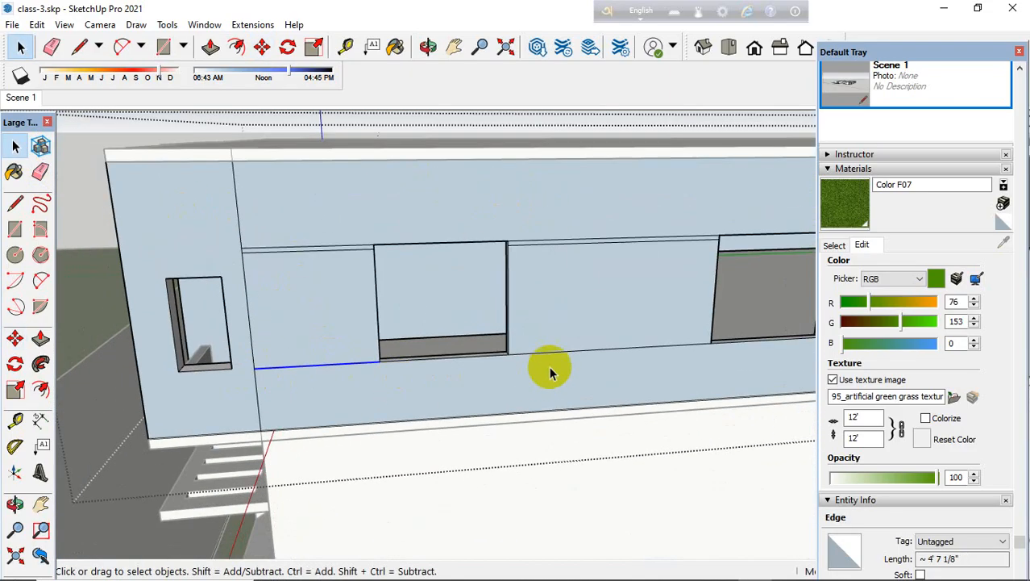
left_click(563, 347, "shift")
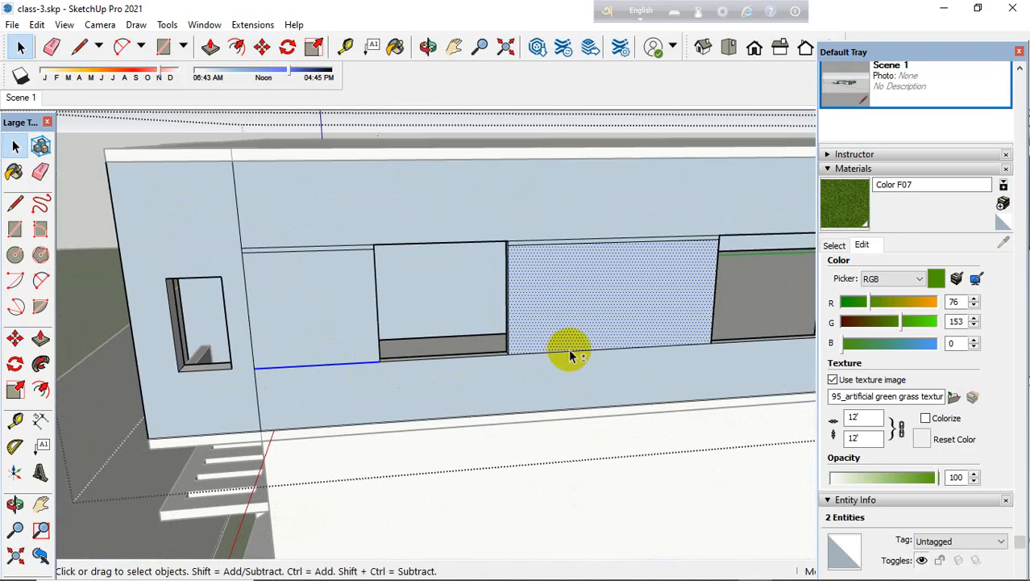
scroll(569, 370, "down", 2)
scroll(650, 360, "up", 2)
left_click(726, 338, "shift")
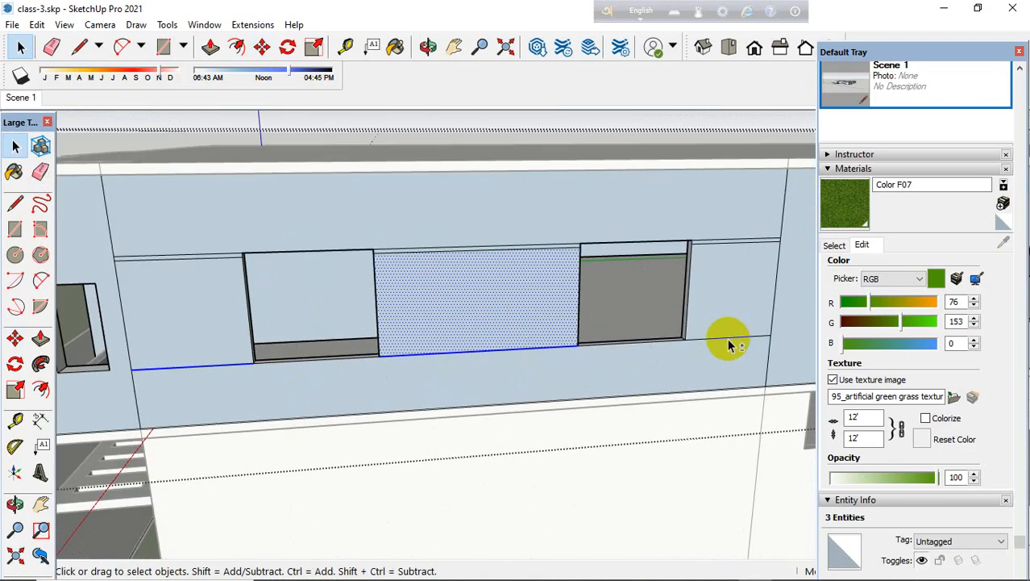
left_click(734, 339, "shift")
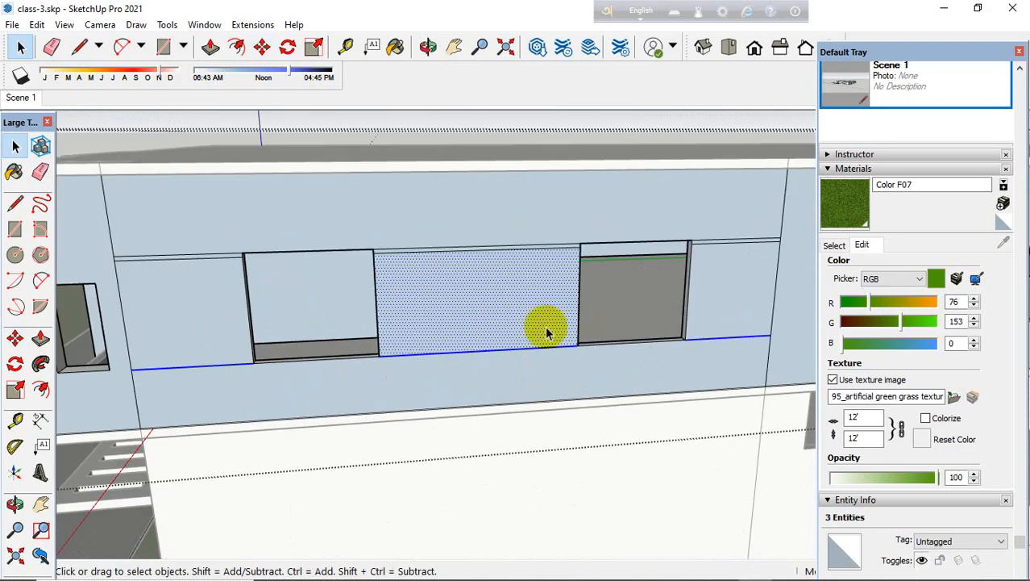
left_click(501, 297, "shift")
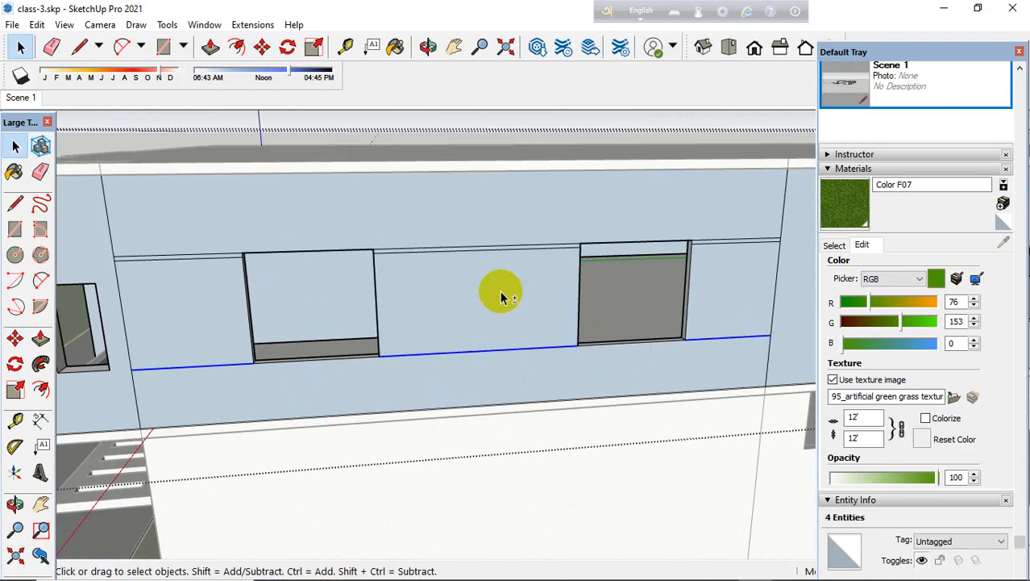
left_click(16, 339)
scroll(165, 368, "up", 3)
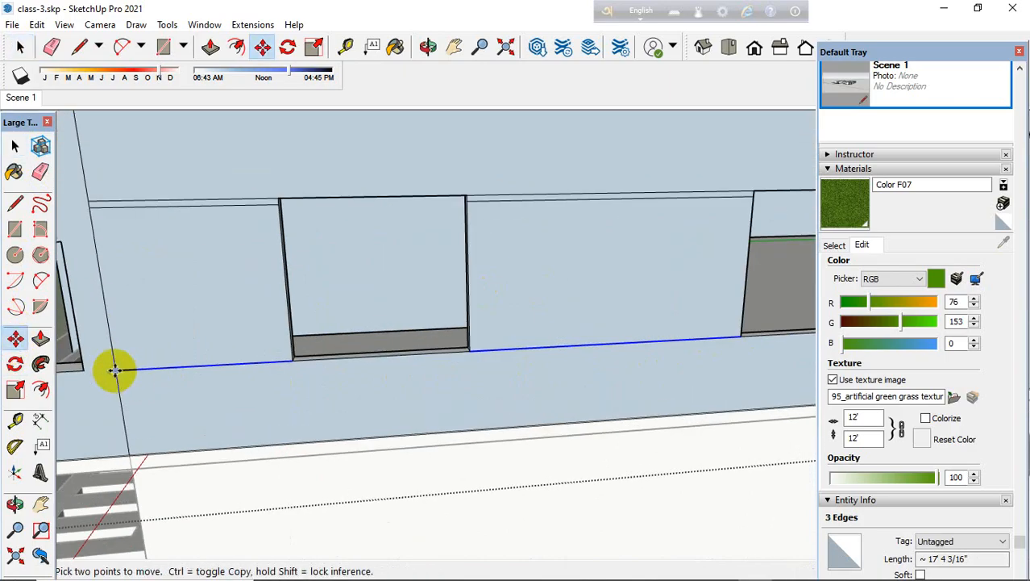
left_click(115, 370)
left_click(117, 361)
scroll(282, 275, "down", 3)
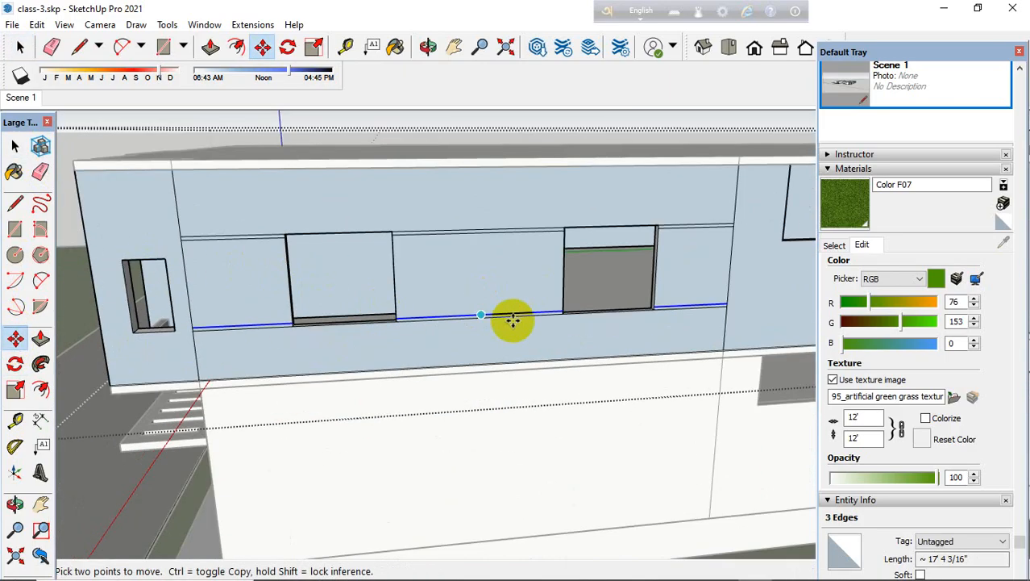
scroll(505, 329, "down", 2)
scroll(693, 310, "up", 2)
scroll(693, 311, "down", 3)
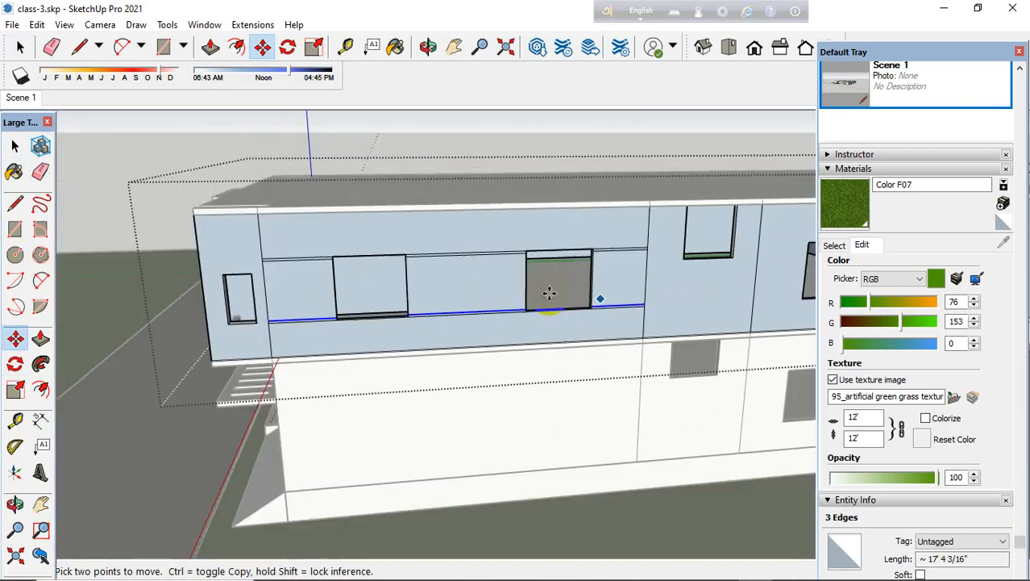
left_click(15, 145)
left_click(14, 145)
scroll(242, 223, "down", 5)
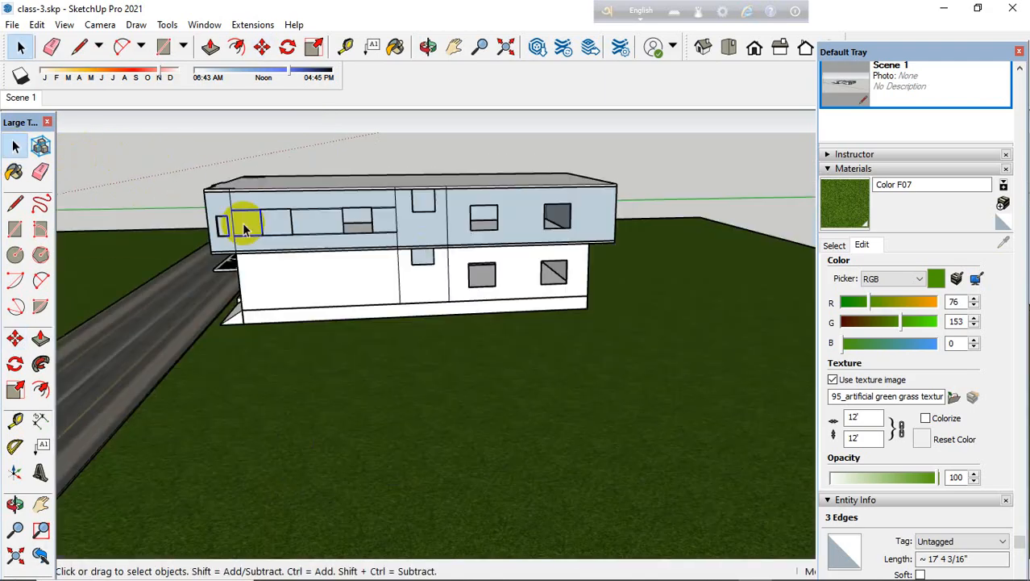
Step: Examine the building's front and divided side facade from several angles, including the windows at the far end
middle_click_drag(317, 272, 368, 272)
scroll(472, 211, "up", 5)
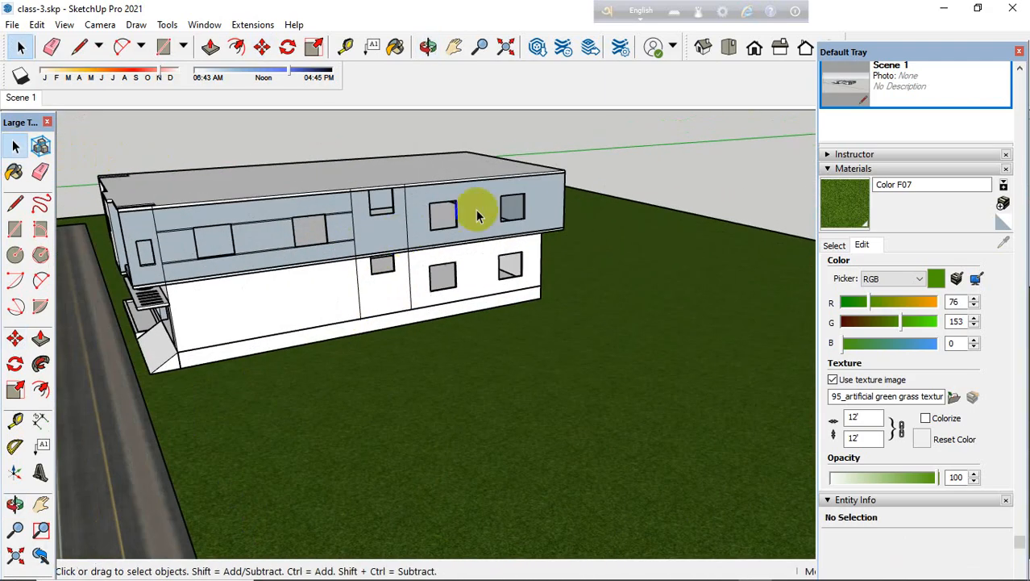
scroll(525, 207, "down", 2)
middle_click_drag(591, 203, 415, 425)
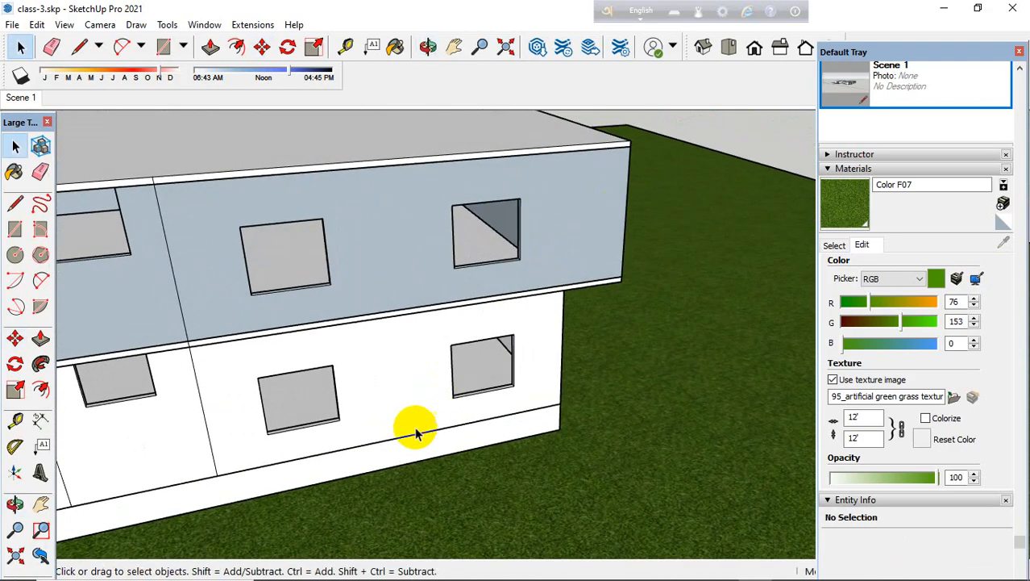
scroll(620, 362, "down", 3)
scroll(621, 362, "down", 2)
middle_click_drag(206, 415, 377, 448)
scroll(553, 380, "down", 4)
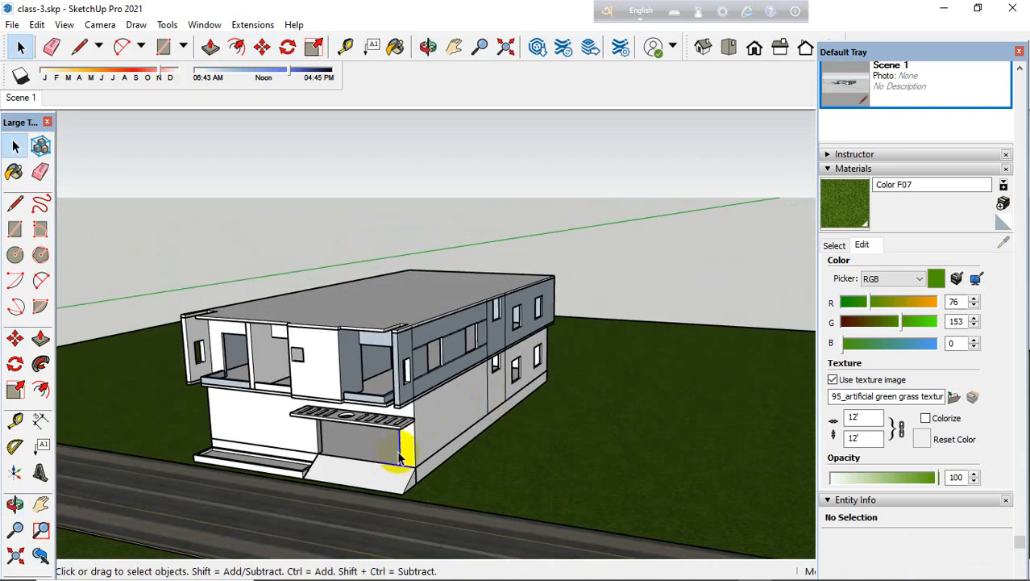
middle_click_drag(428, 414, 410, 399)
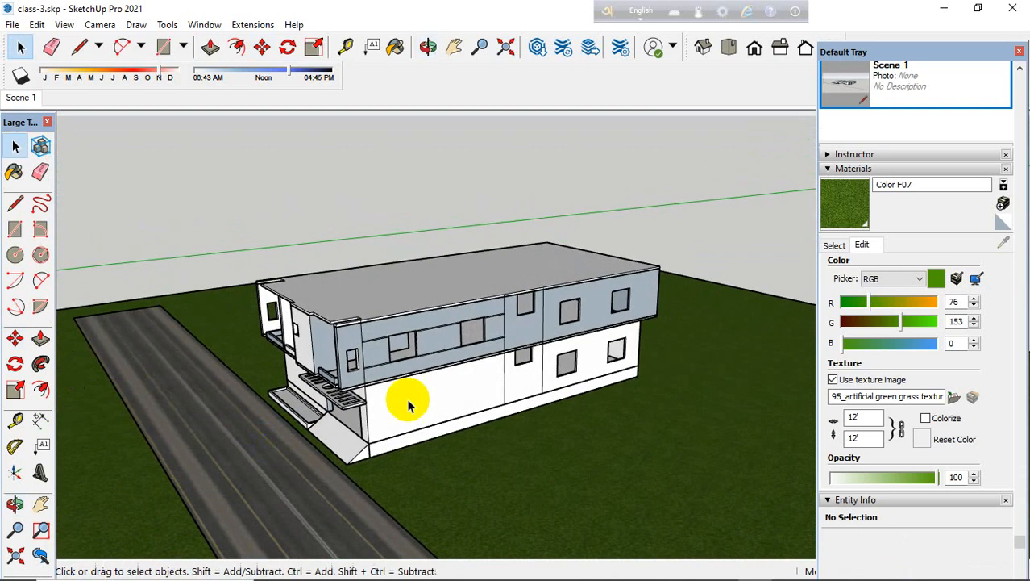
scroll(484, 347, "up", 5)
middle_click_drag(650, 292, 499, 278)
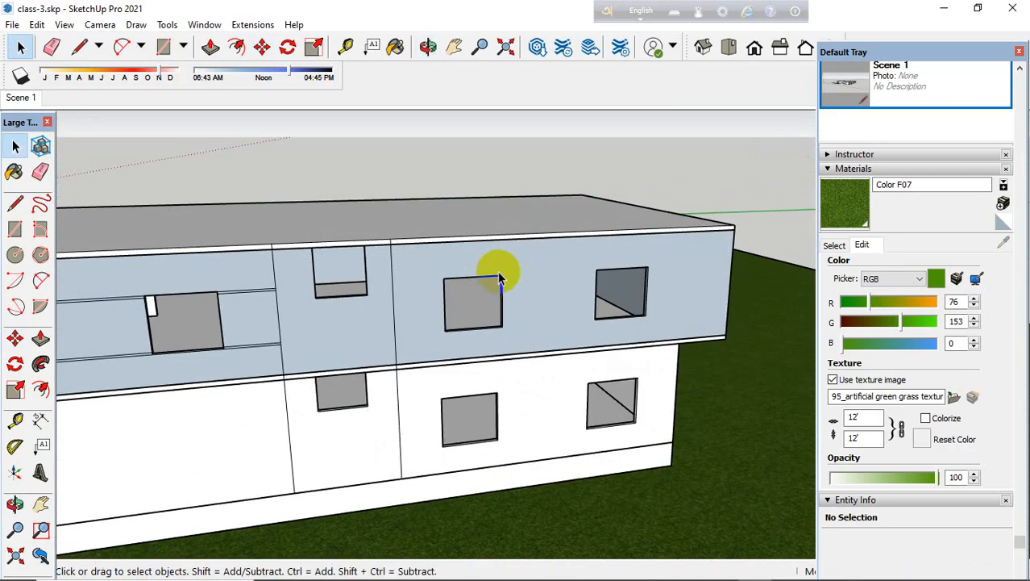
Step: Save the model and open the upper-floor wall group for editing
left_click(12, 25)
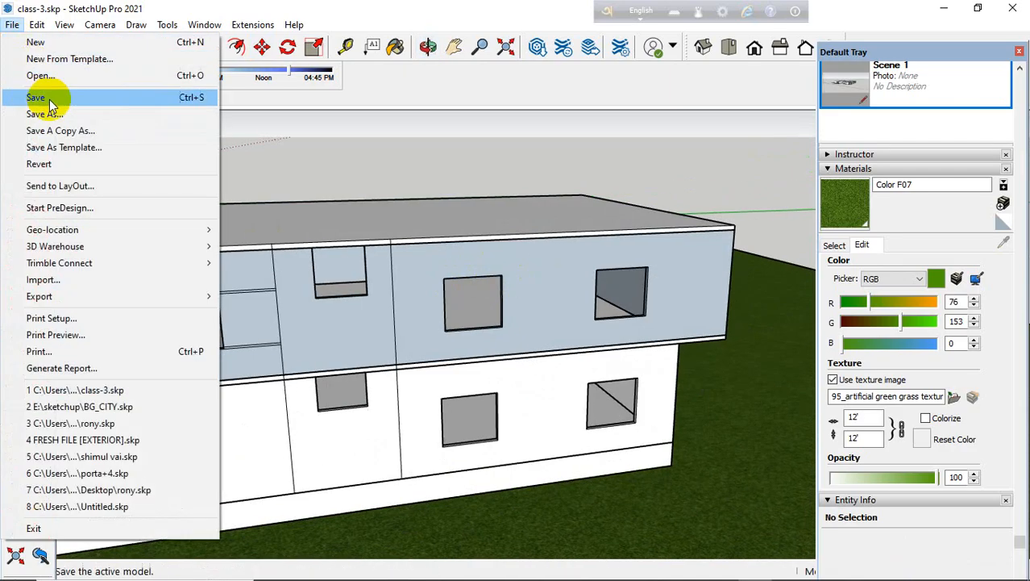
left_click(50, 96)
double_click(412, 266)
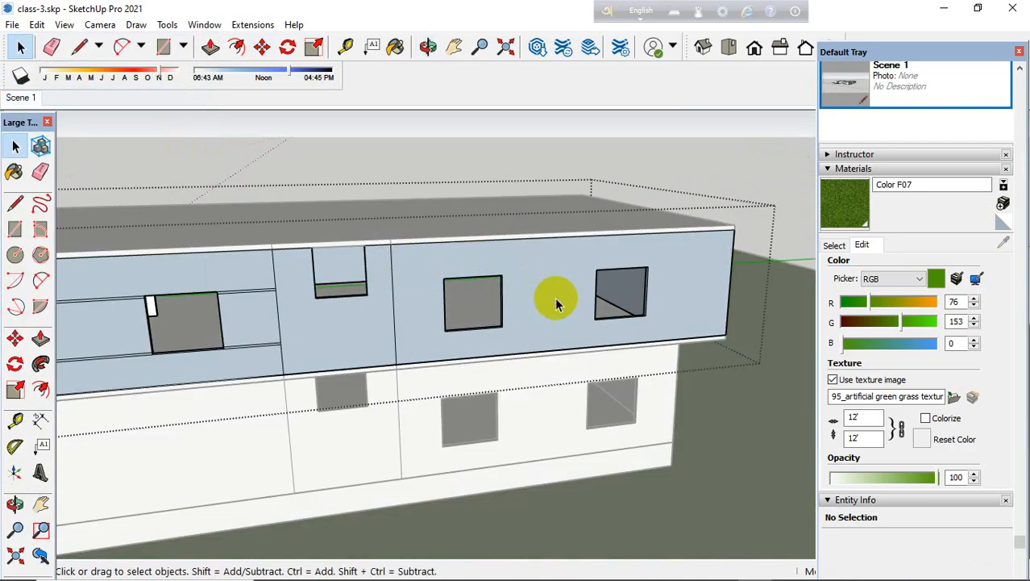
Step: Draw horizontal lines from the head and sill corners of the first window past the stair window to the vertical division line
middle_click_drag(555, 299, 451, 302)
scroll(404, 308, "up", 5)
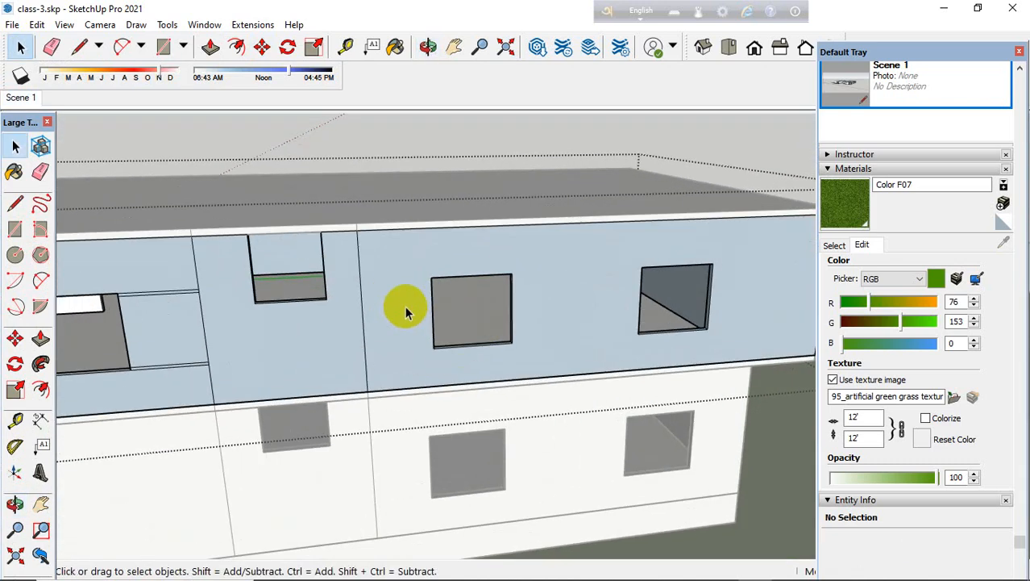
left_click(405, 306)
scroll(185, 266, "down", 2)
left_click(15, 204)
scroll(372, 295, "up", 6)
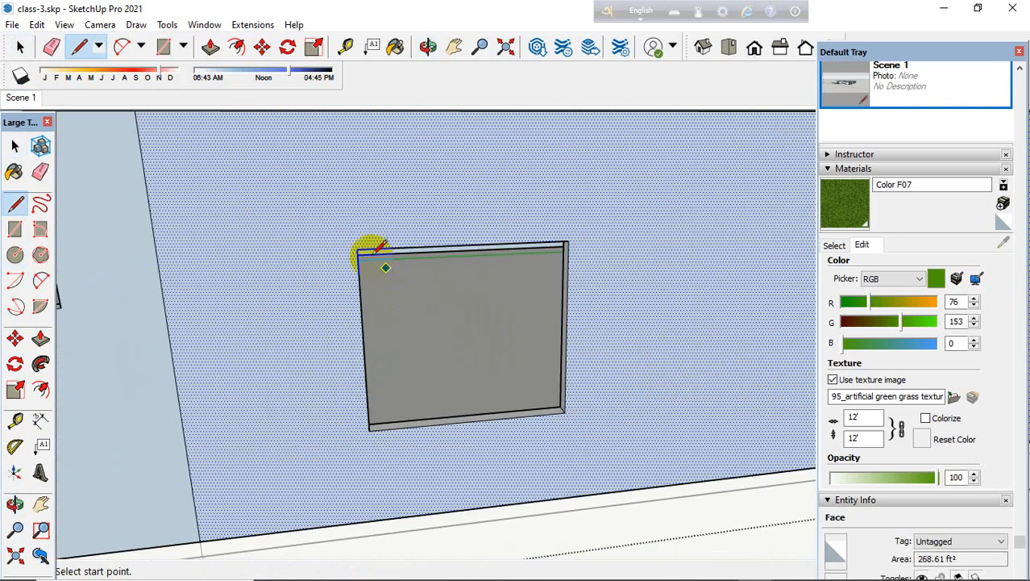
left_click(356, 250)
left_click(150, 267)
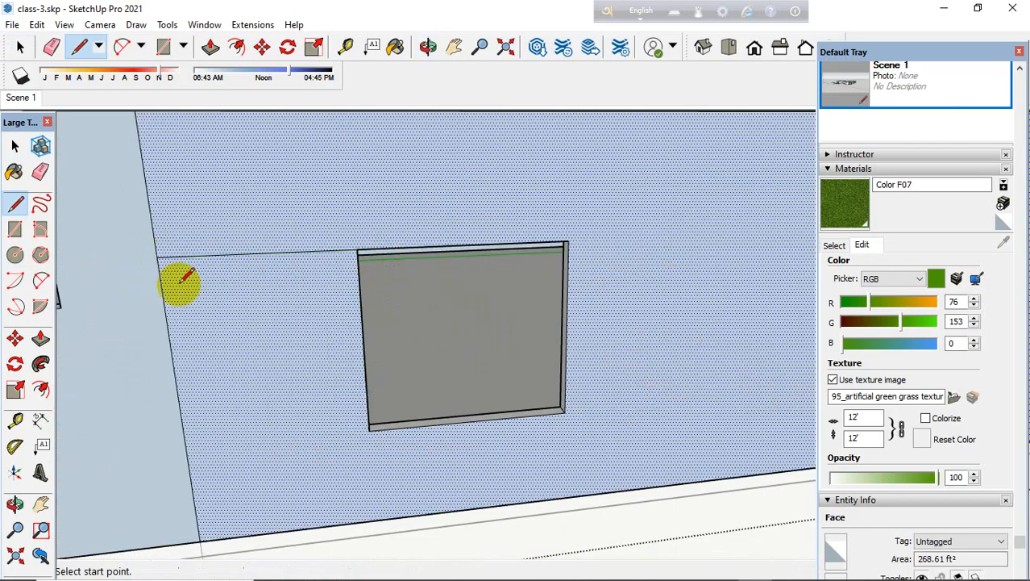
left_click(369, 428)
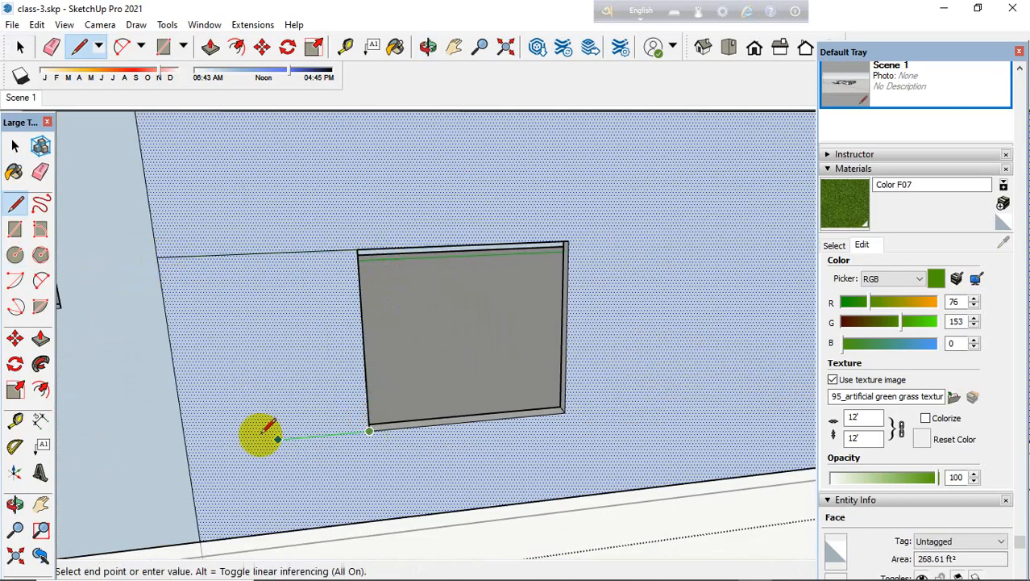
left_click(184, 444)
Step: Connect the two windows in the undivided wall section with horizontal lines at sill and head level
mouse_move(80, 442)
middle_mouse_down()
mouse_move(464, 414)
mouse_move(445, 424)
middle_mouse_up()
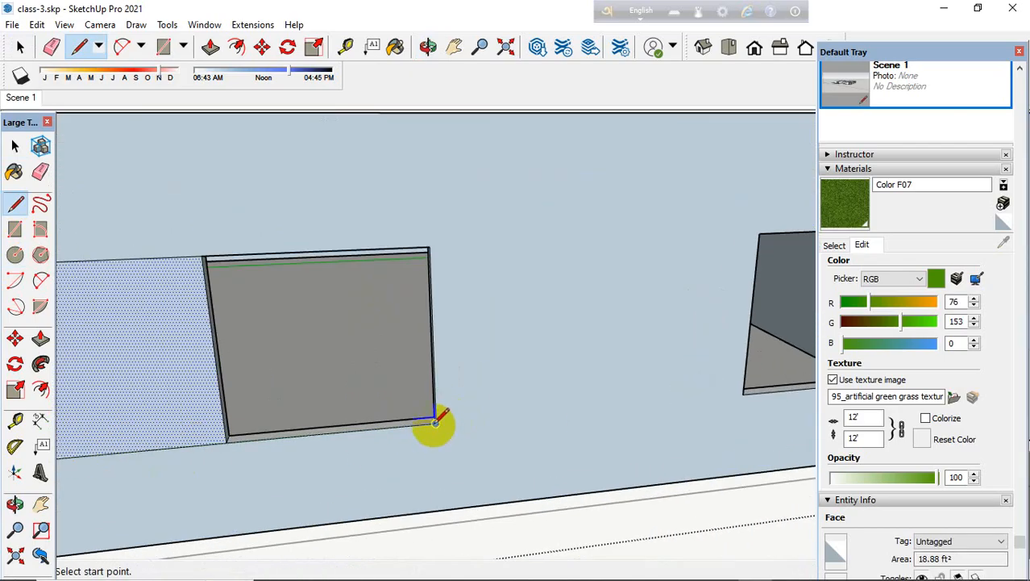
left_click(435, 422)
left_click(745, 393)
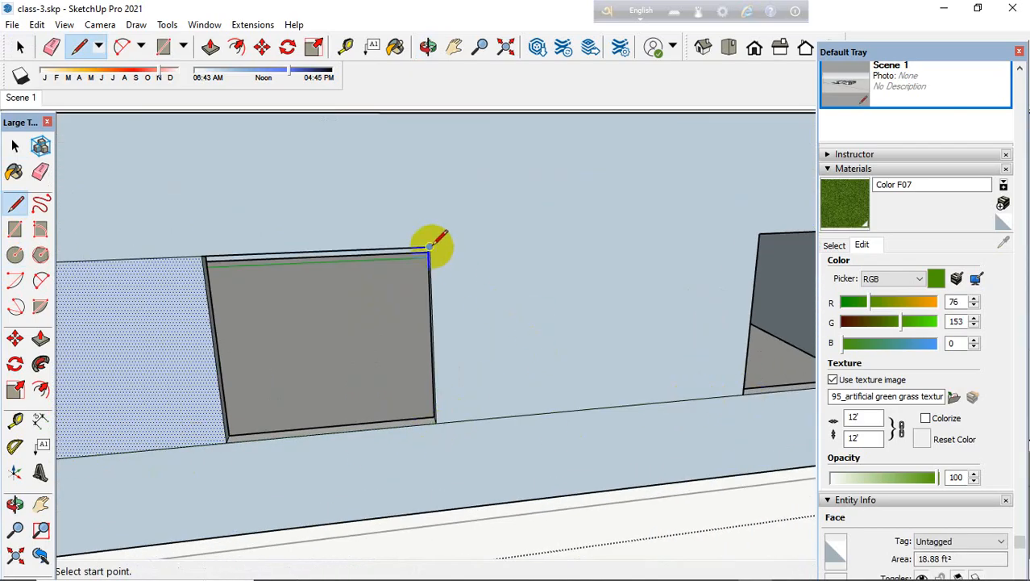
left_click(430, 250)
left_click(758, 234)
Step: Draw a horizontal line from the last window's head corner to the far end of the upper-floor wall
middle_click_drag(403, 234, 573, 275)
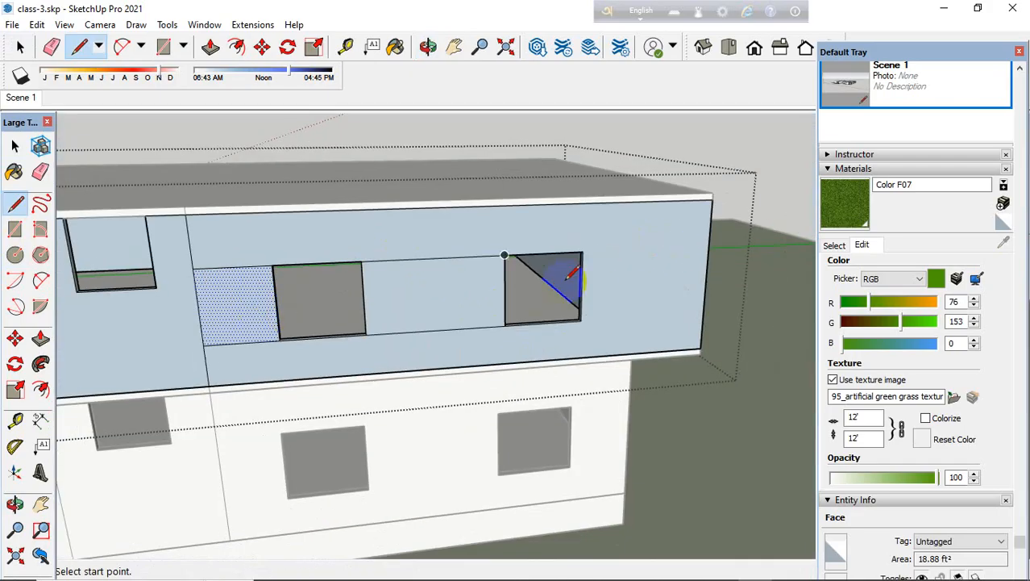
scroll(567, 278, "up", 3)
left_click(595, 233)
scroll(375, 285, "down", 3)
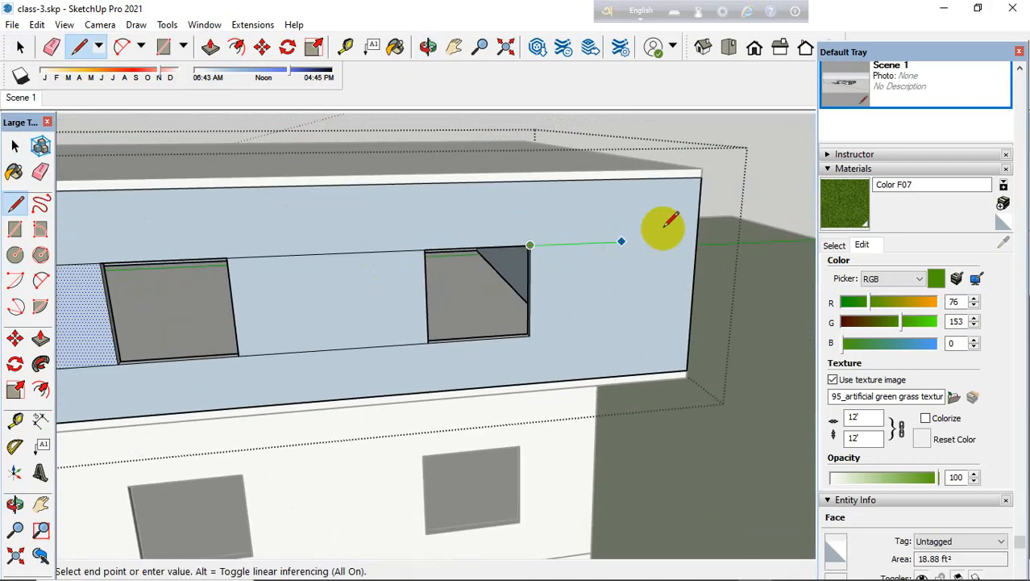
left_click(690, 237)
Step: Draw a vertical line up the full height of the upper-floor wall, aligned with the ground-floor wall's far corner
middle_click_drag(591, 299, 567, 391)
scroll(567, 394, "up", 1)
left_click(5, 206)
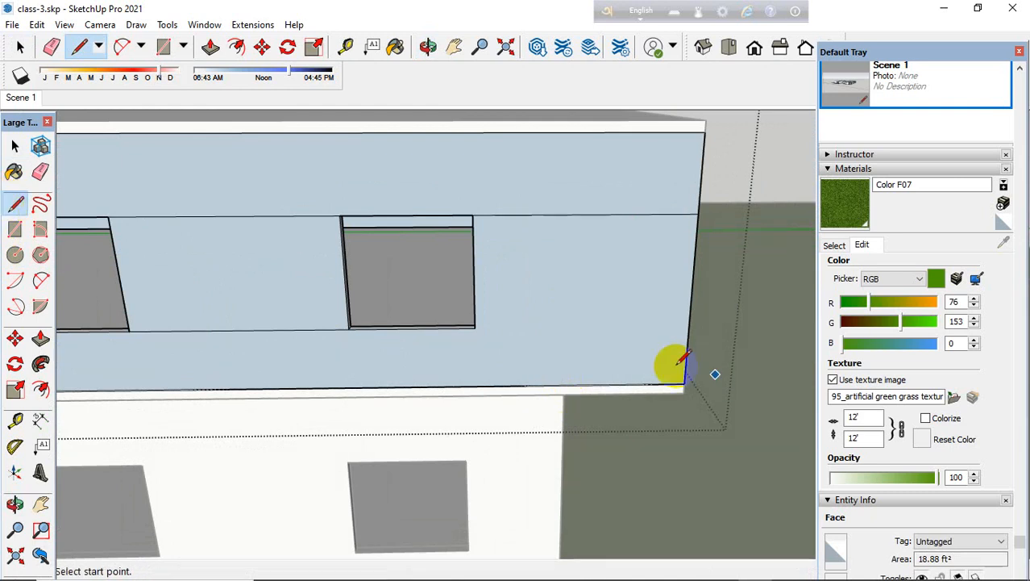
scroll(566, 407, "up", 2)
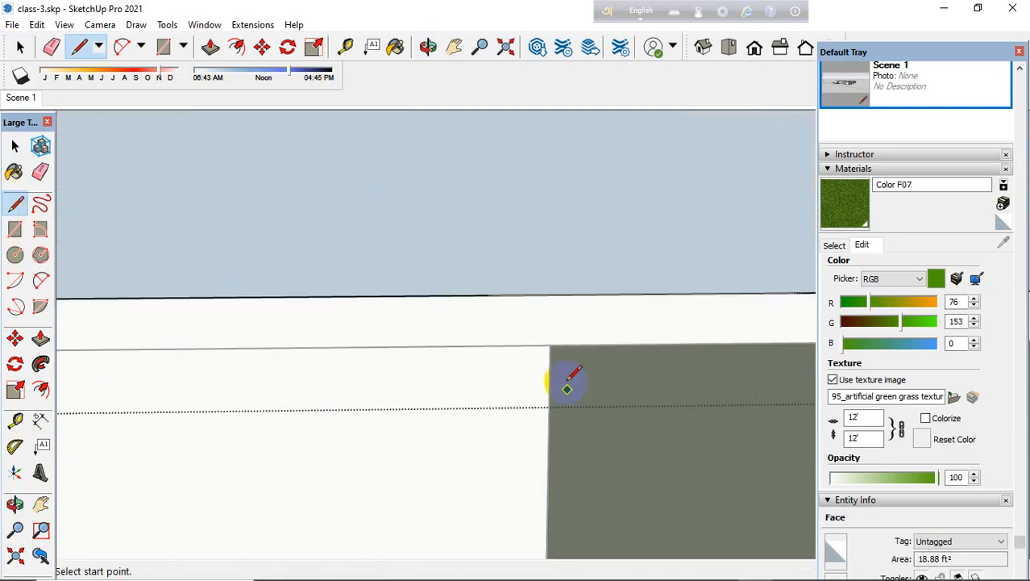
left_click(550, 295)
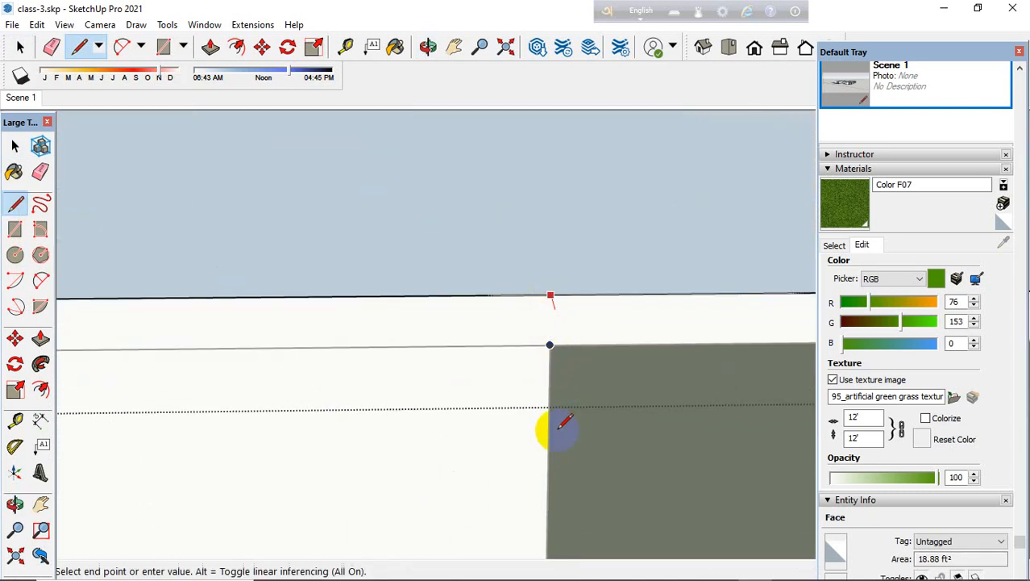
scroll(559, 435, "down", 3)
scroll(559, 436, "up", 1)
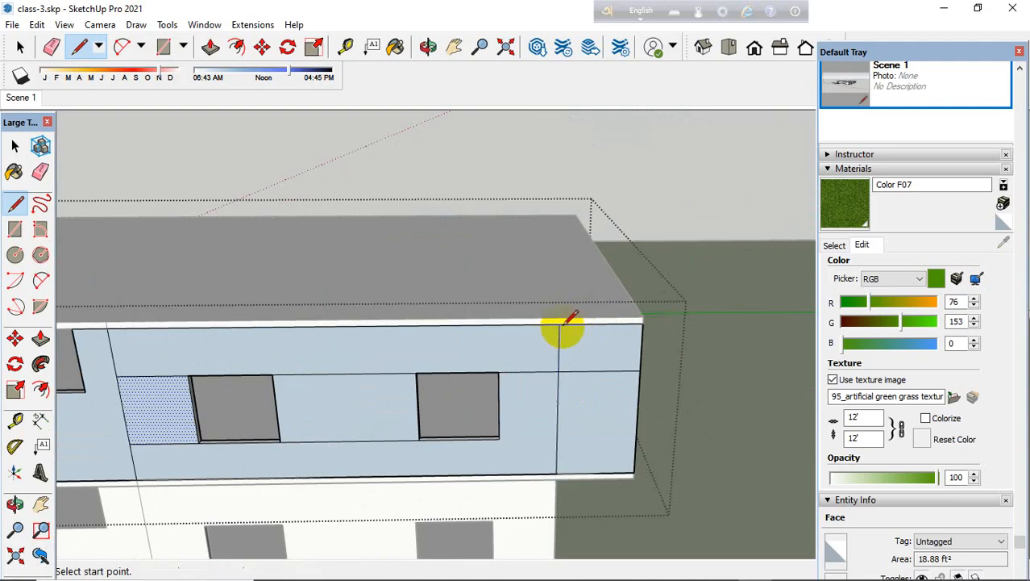
Step: Erase the part of the window-head line that runs beyond the new vertical line to the wall end
left_click(14, 145)
left_click(41, 171)
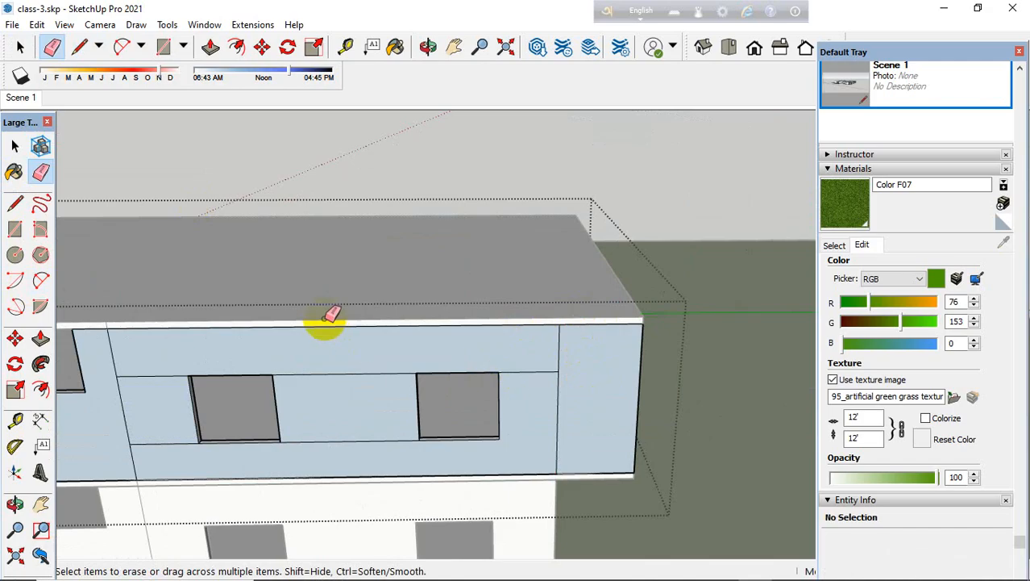
scroll(645, 289, "down", 2)
scroll(553, 397, "up", 2)
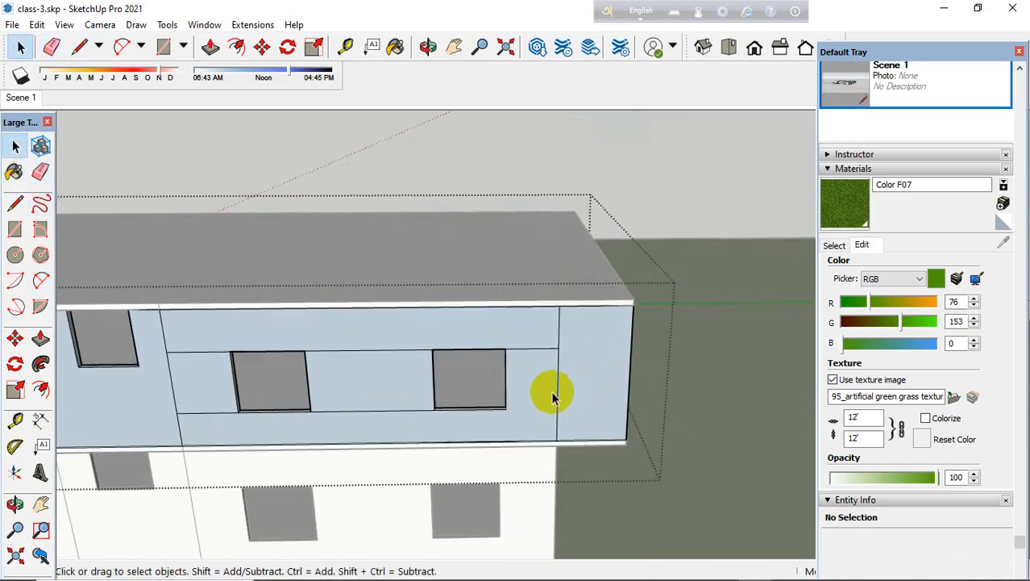
Step: Draw a horizontal line from the last window's sill corner to the new vertical line
left_click(490, 413)
left_click(505, 426)
scroll(420, 403, "up", 1)
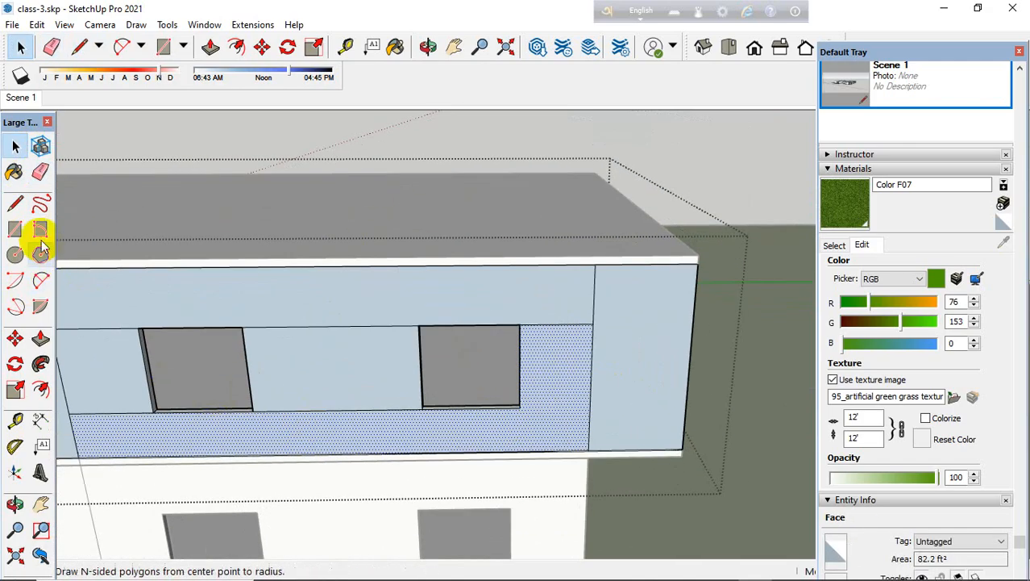
left_click(14, 203)
scroll(510, 405, "up", 2)
left_click(489, 402)
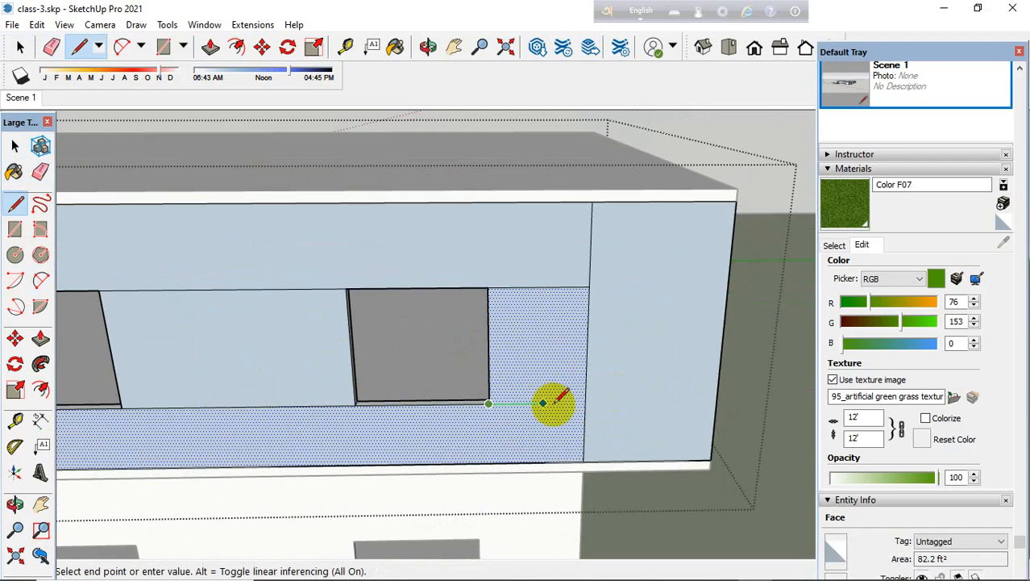
left_click(587, 403)
scroll(565, 379, "down", 3)
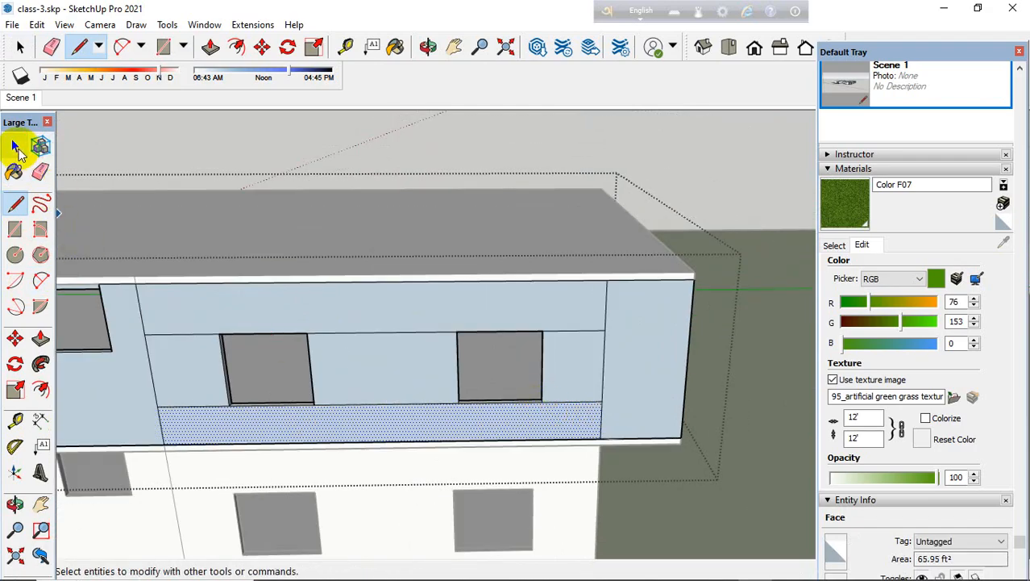
Step: Select the three window-head edges in the far wall section and copy them a short distance straight down
left_click(14, 146)
left_click(189, 335)
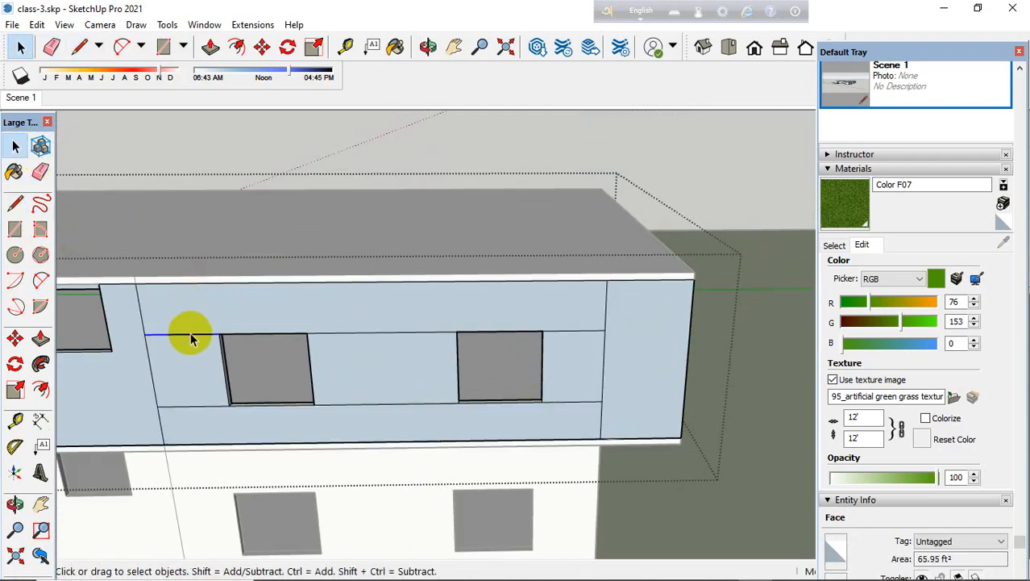
left_click(350, 334, "ctrl")
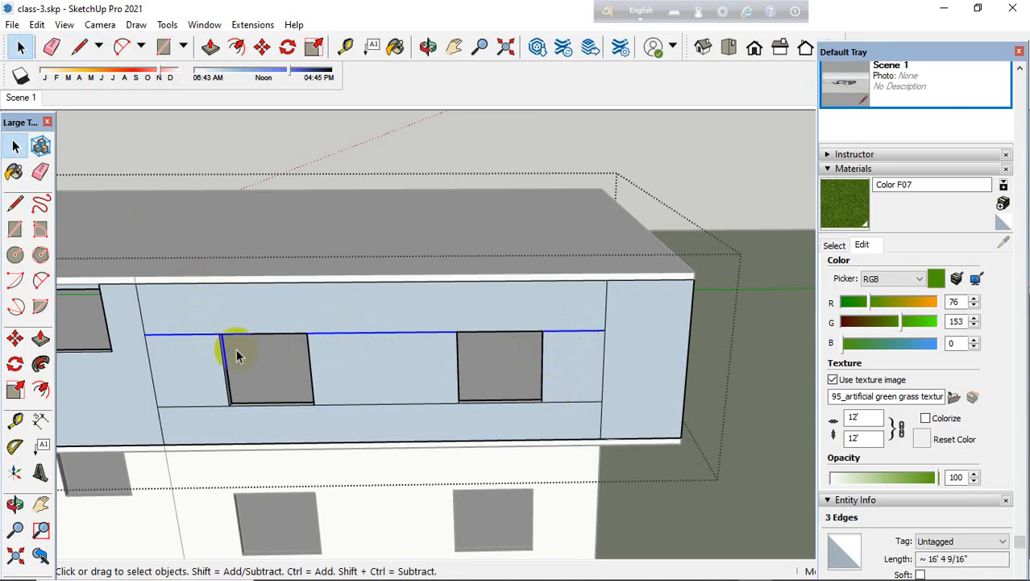
left_click(15, 338)
scroll(242, 334, "up", 5)
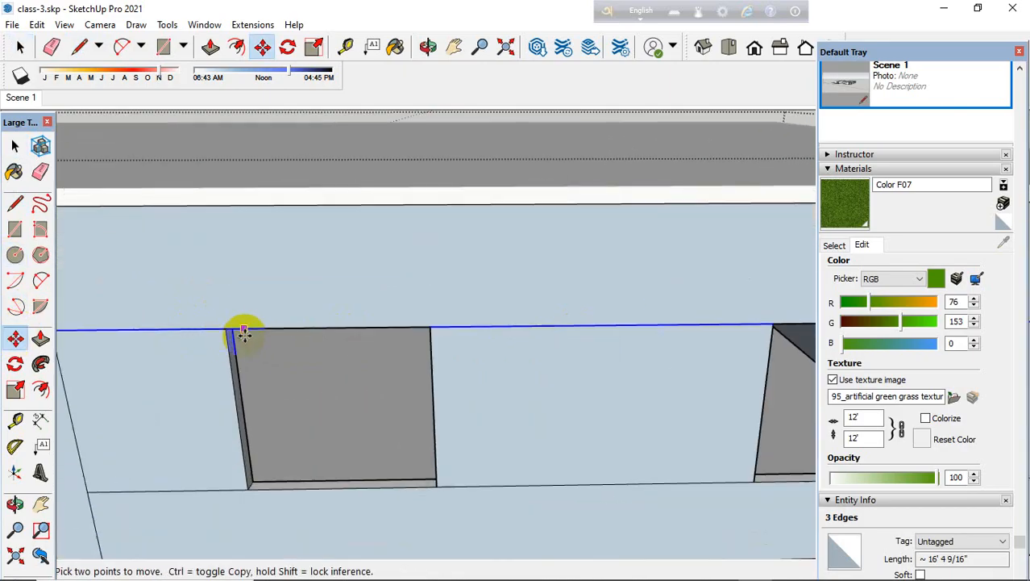
key("ctrl")
left_click(223, 326)
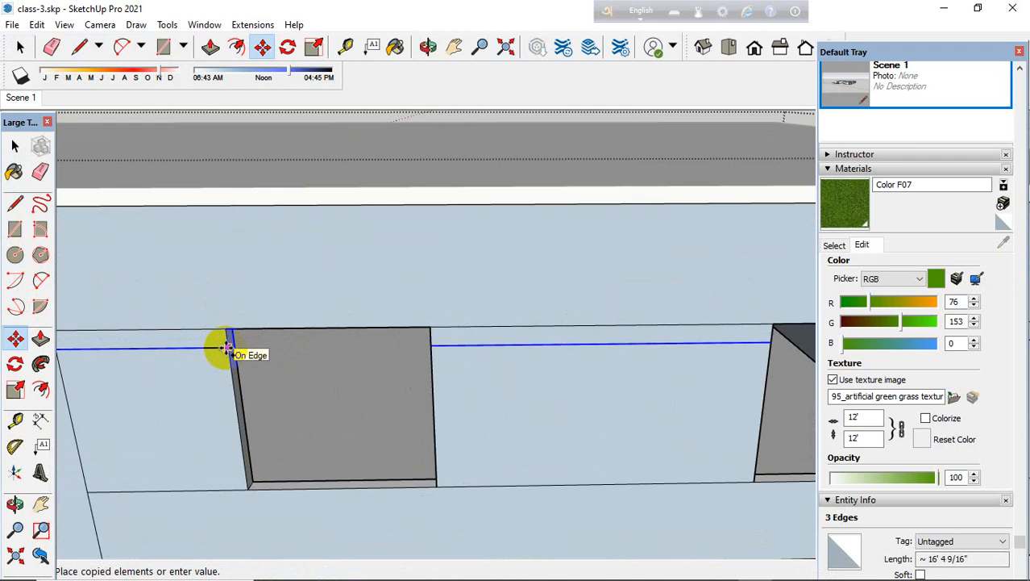
left_click(229, 348)
scroll(242, 343, "down", 3)
Step: Select the three window-sill edges in the far section, copy them a short distance upward, and leave the wall group
left_click(15, 145)
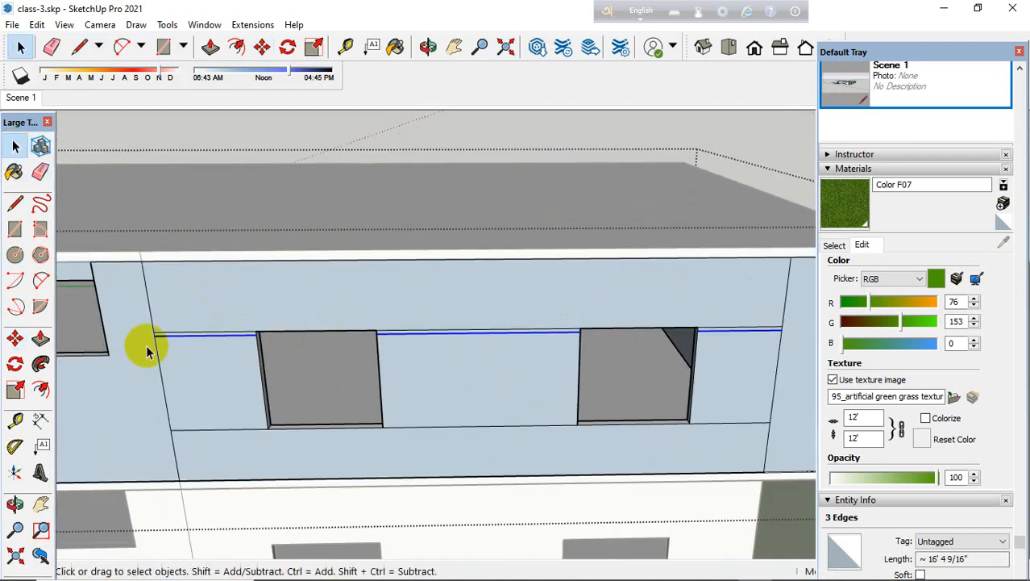
scroll(148, 351, "up", 1)
left_click(253, 432)
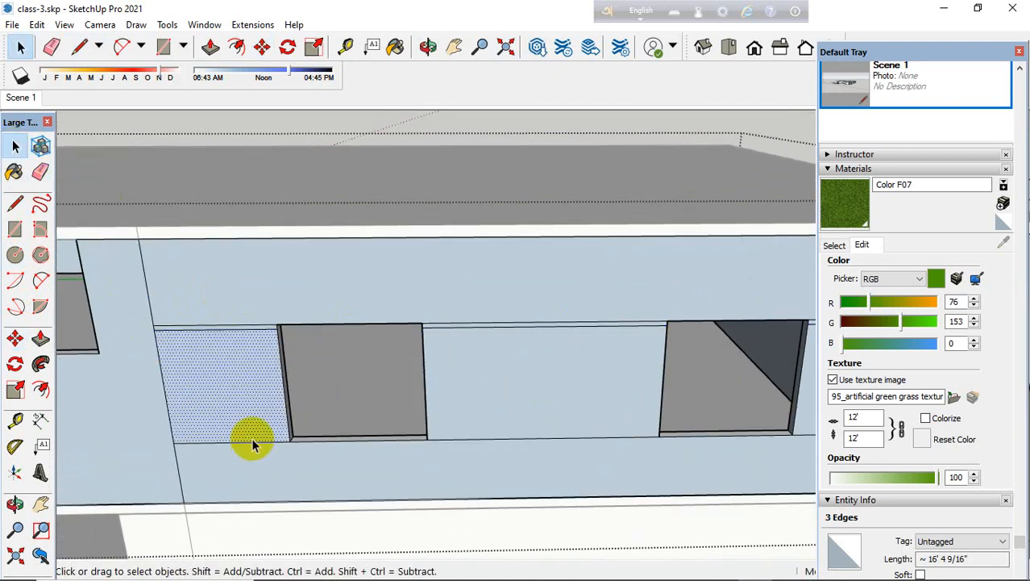
left_click(495, 438, "ctrl")
scroll(587, 445, "down", 2)
scroll(720, 440, "up", 2)
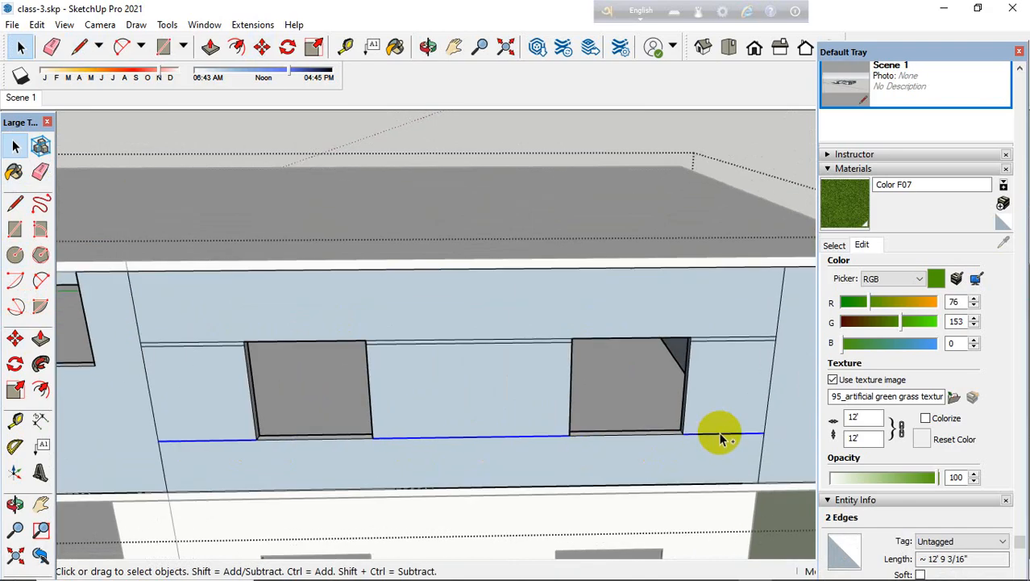
scroll(241, 425, "up", 3)
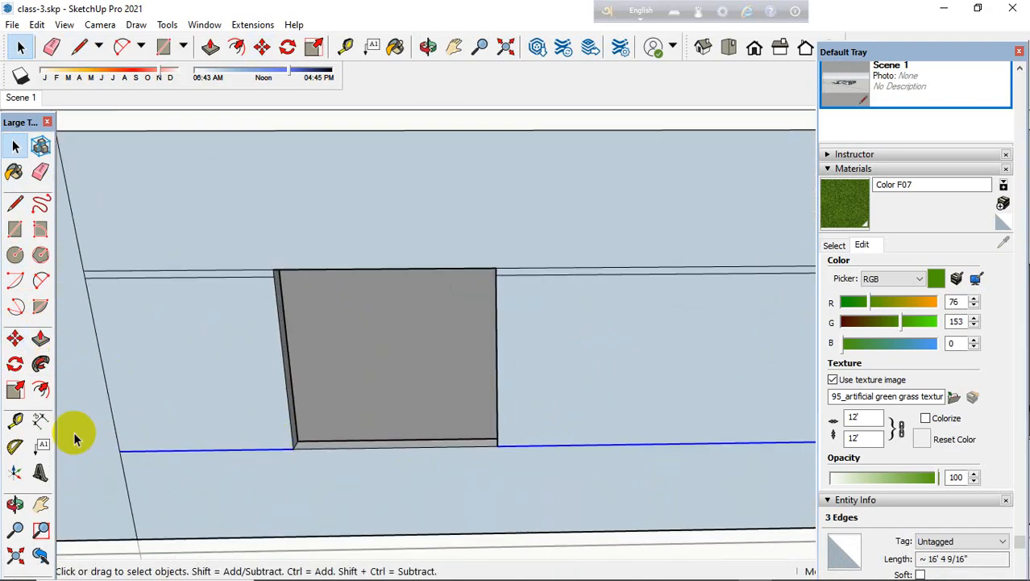
left_click(14, 338)
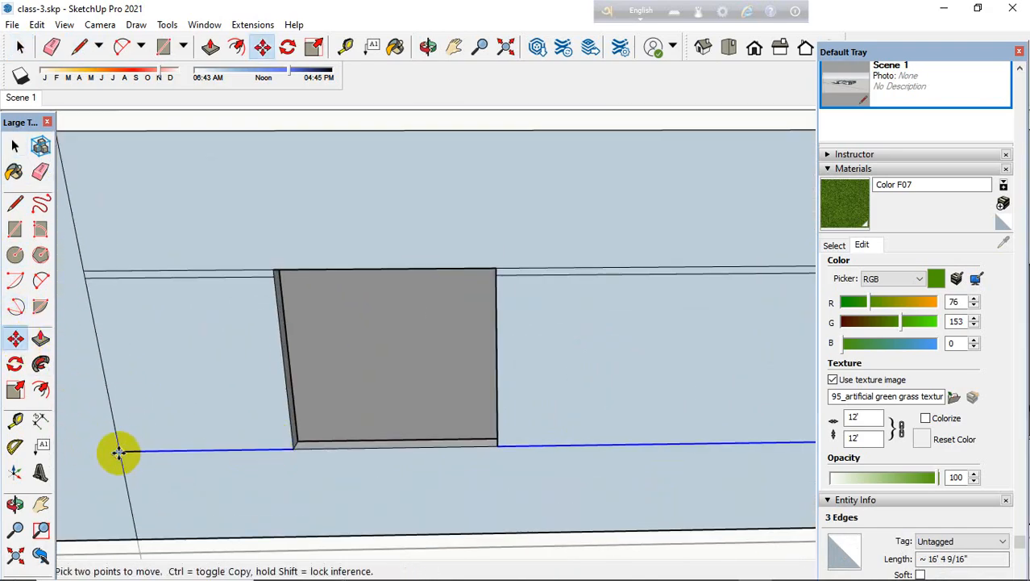
left_click(119, 453)
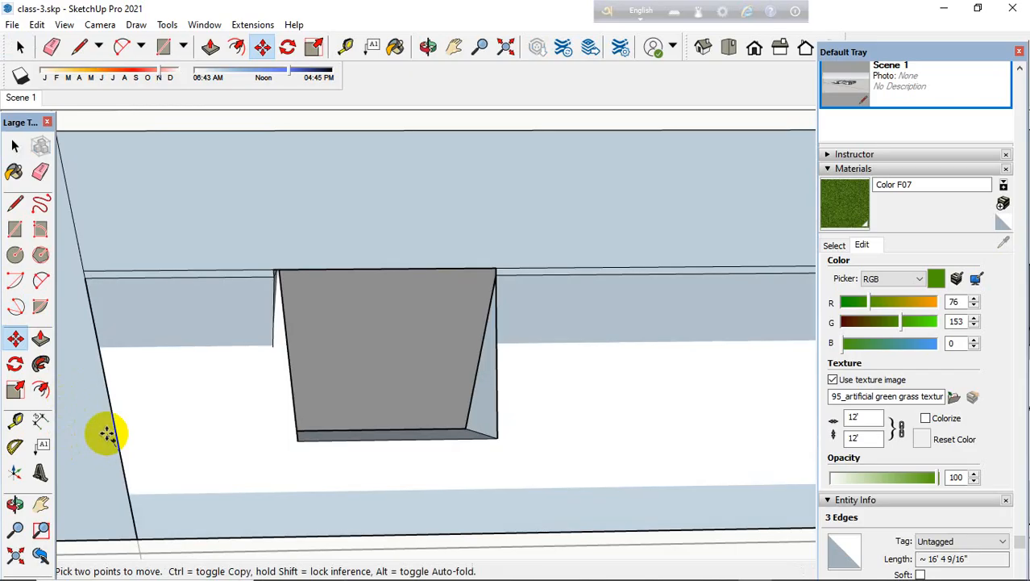
key("ctrl")
left_click(111, 439)
scroll(495, 358, "down", 5)
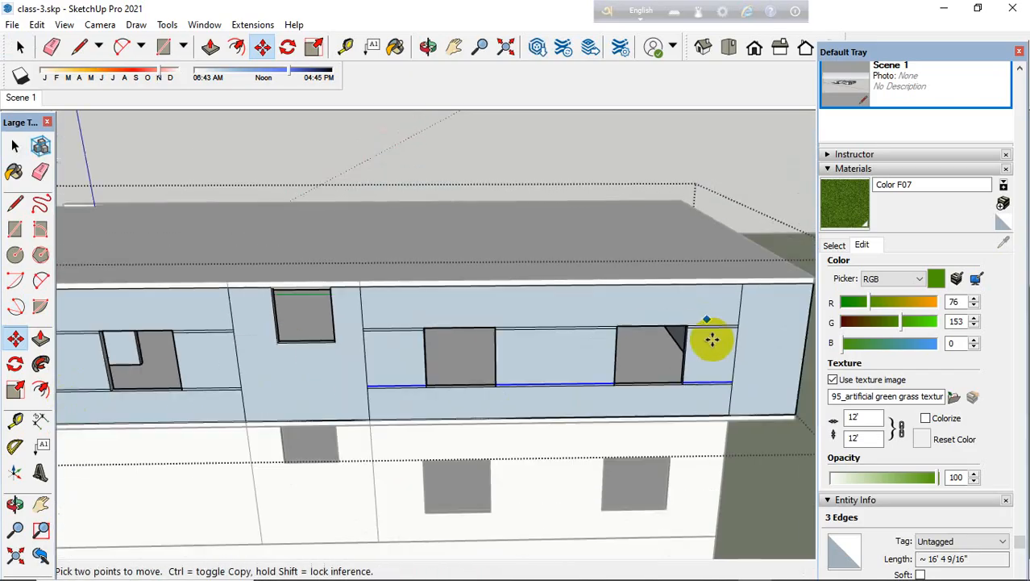
scroll(712, 339, "down", 5)
left_click(12, 145)
left_click(143, 148)
Step: Select all groups of the building, adding the front step and entrance ramp, and leave out the grass and road
scroll(377, 297, "down", 3)
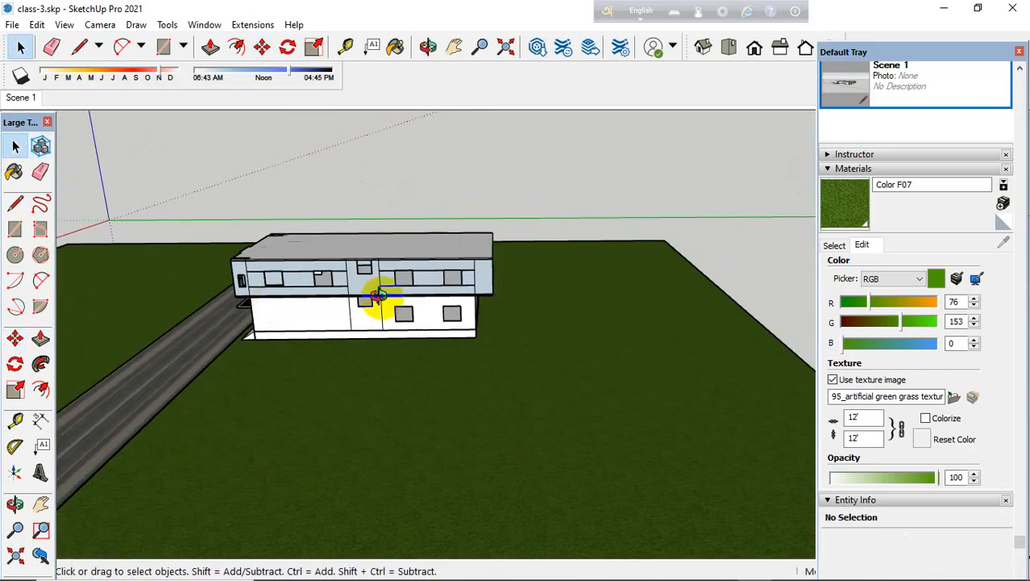
middle_click_drag(377, 297, 702, 202)
left_click_drag(644, 179, 315, 310)
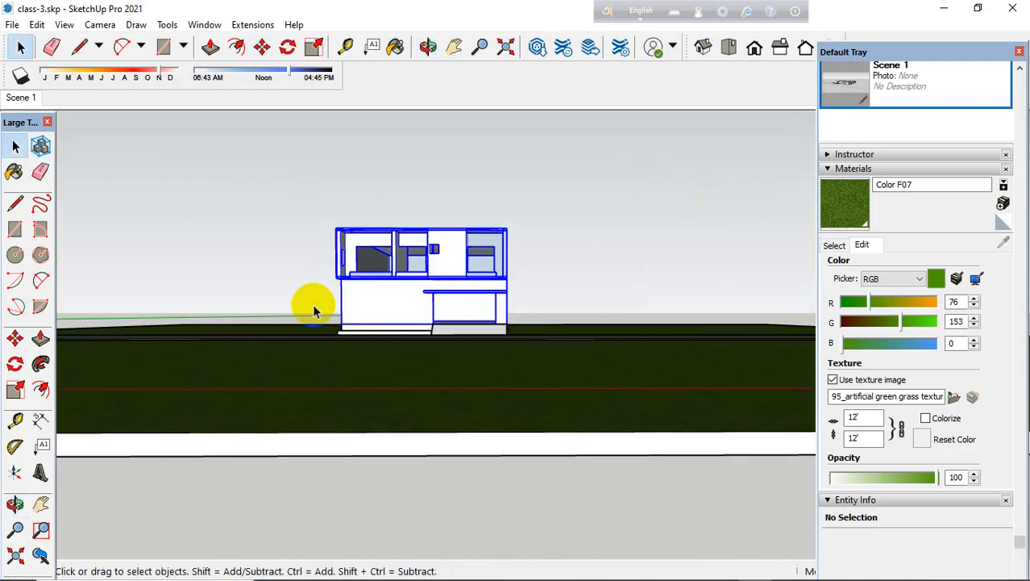
middle_click_drag(314, 311, 415, 334)
scroll(413, 326, "up", 1)
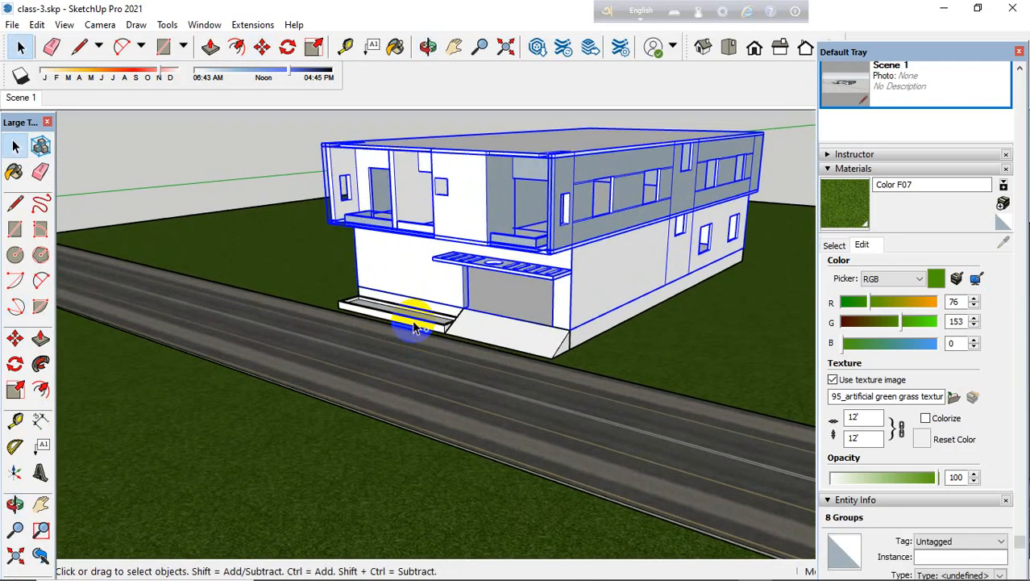
left_click(413, 326, "shift")
left_click(510, 337, "shift")
middle_click_drag(494, 329, 350, 315)
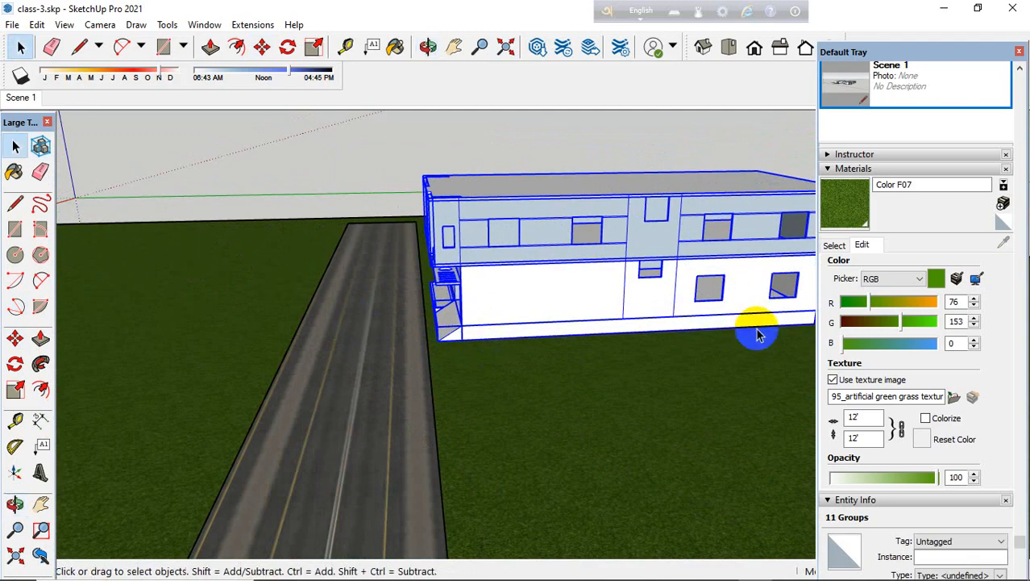
Step: Paint the selected building groups with plain white from the Colors collection and clear the selection
left_click(830, 247)
scroll(846, 415, "down", 10)
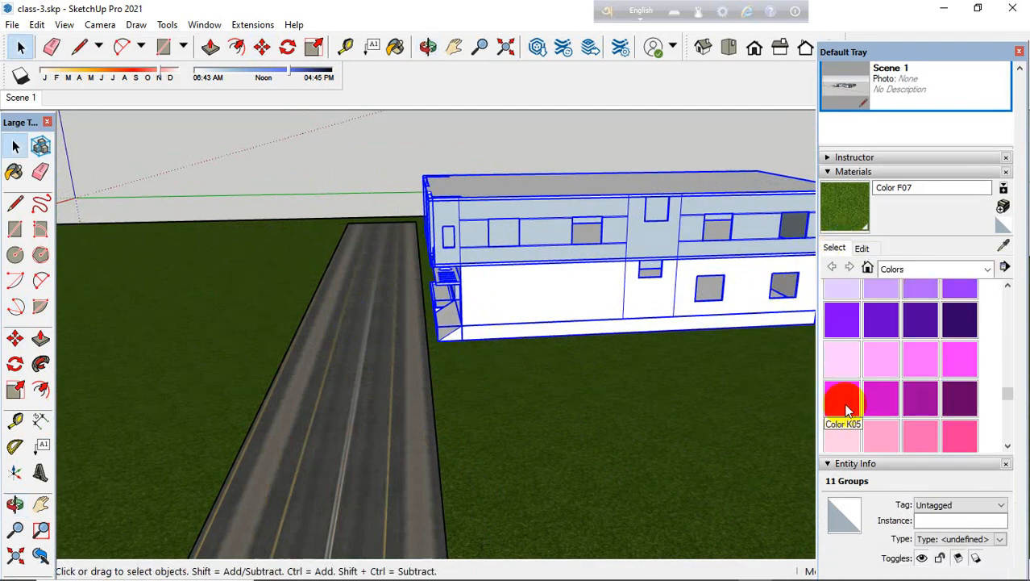
scroll(853, 383, "up", 2)
left_click(842, 317)
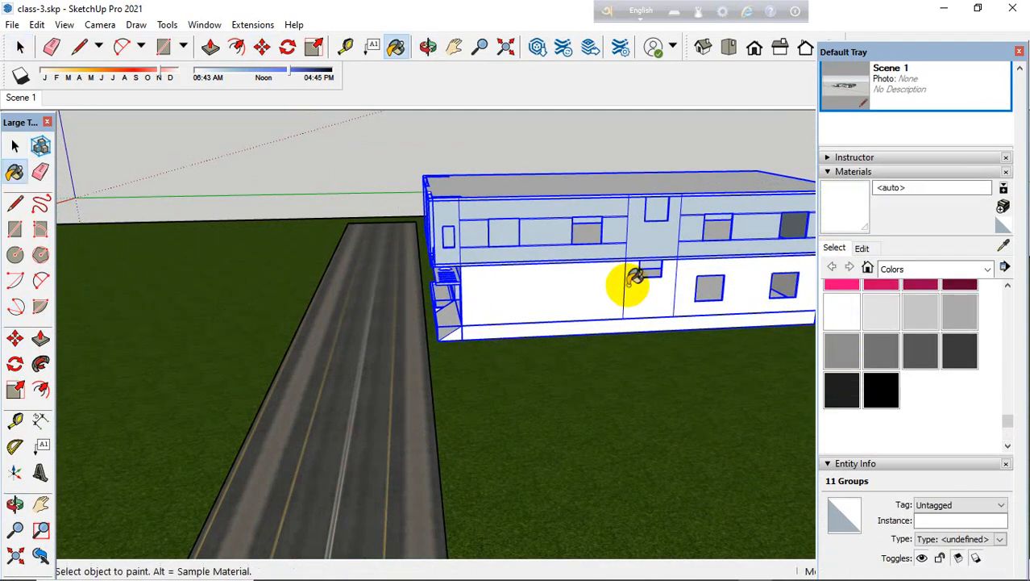
left_click(554, 291)
mouse_move(545, 300)
middle_mouse_down()
mouse_move(787, 316)
mouse_move(594, 294)
mouse_move(310, 200)
mouse_move(617, 230)
mouse_move(353, 226)
mouse_move(321, 209)
mouse_move(126, 214)
middle_mouse_up()
left_click(15, 146)
left_click(135, 135)
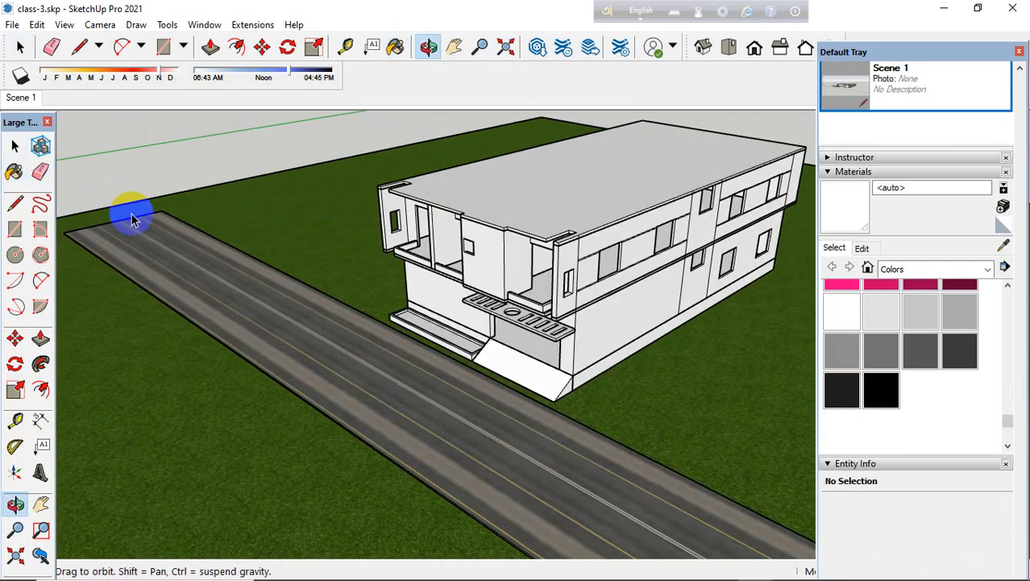
scroll(306, 302, "down", 3)
scroll(574, 274, "up", 4)
scroll(575, 274, "up", 3)
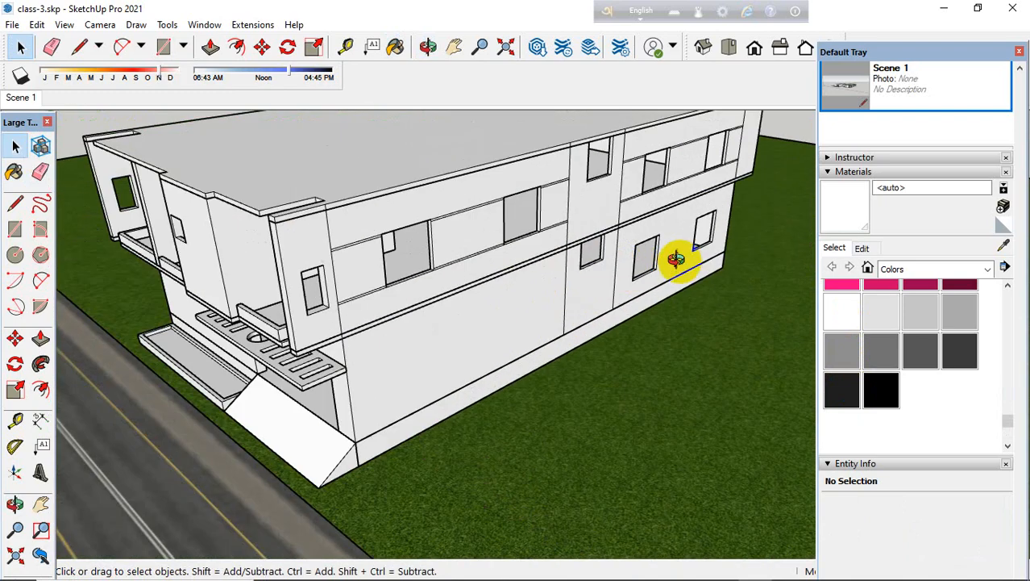
middle_click_drag(676, 259, 491, 256)
scroll(490, 256, "down", 3)
scroll(703, 254, "up", 4)
scroll(627, 278, "up", 2)
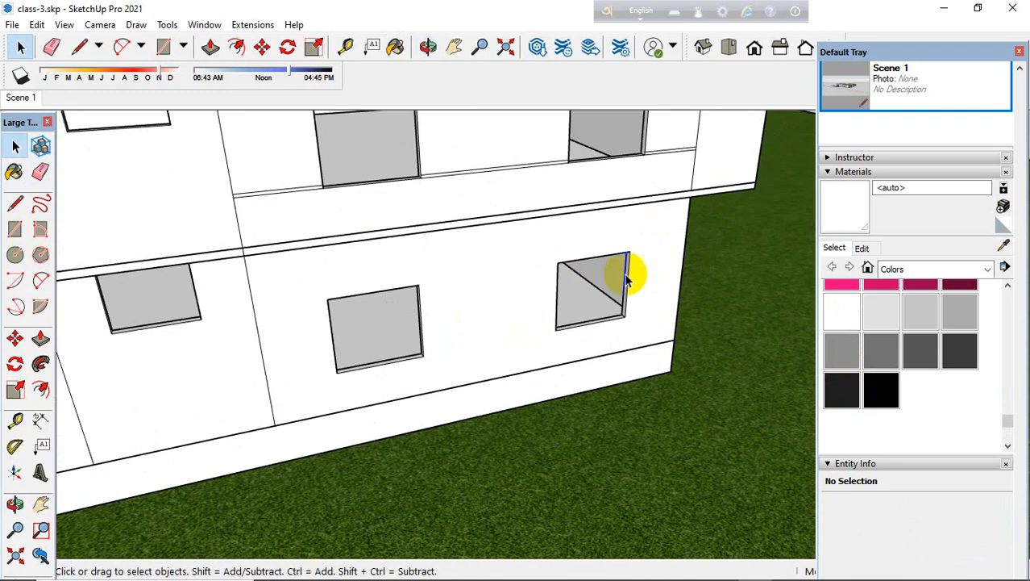
double_click(458, 272)
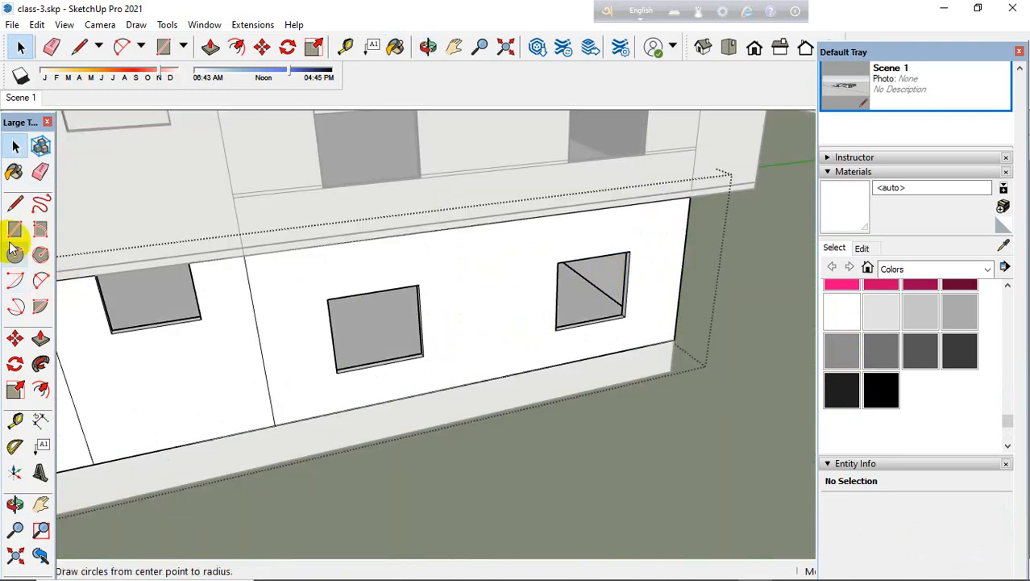
scroll(524, 353, "down", 4)
left_click(733, 167)
scroll(535, 302, "up", 3)
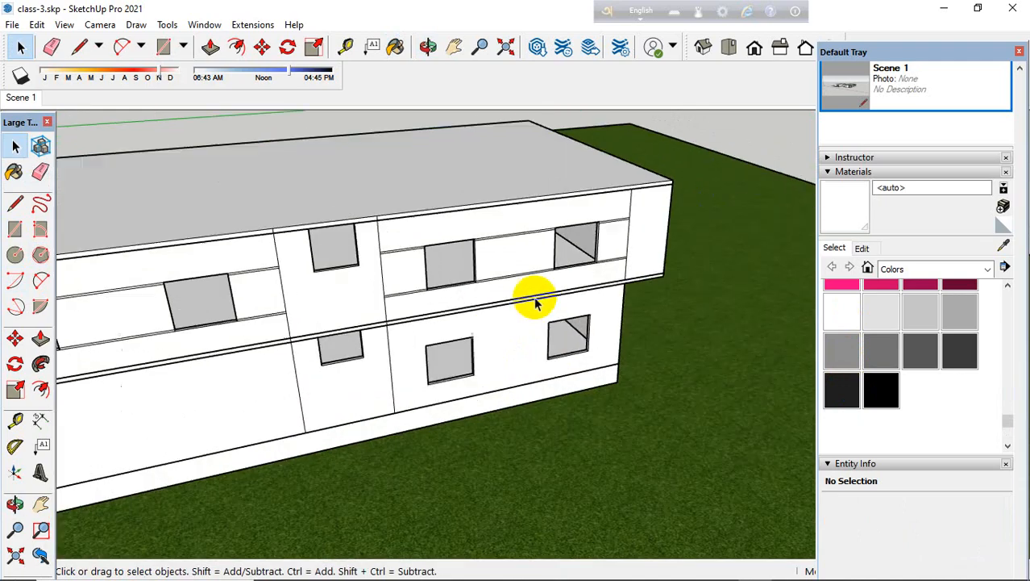
Step: Draw a rectangle over the ground-floor window opening nearest the middle section in the far side wall, and make it a group
left_click(15, 229)
scroll(409, 337, "up", 5)
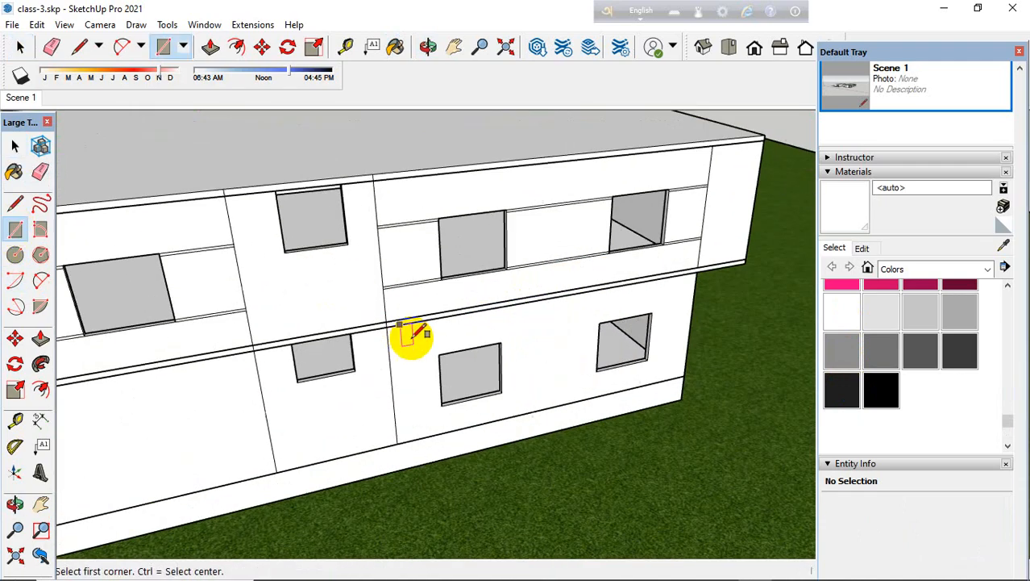
left_click(449, 357)
left_click(541, 412)
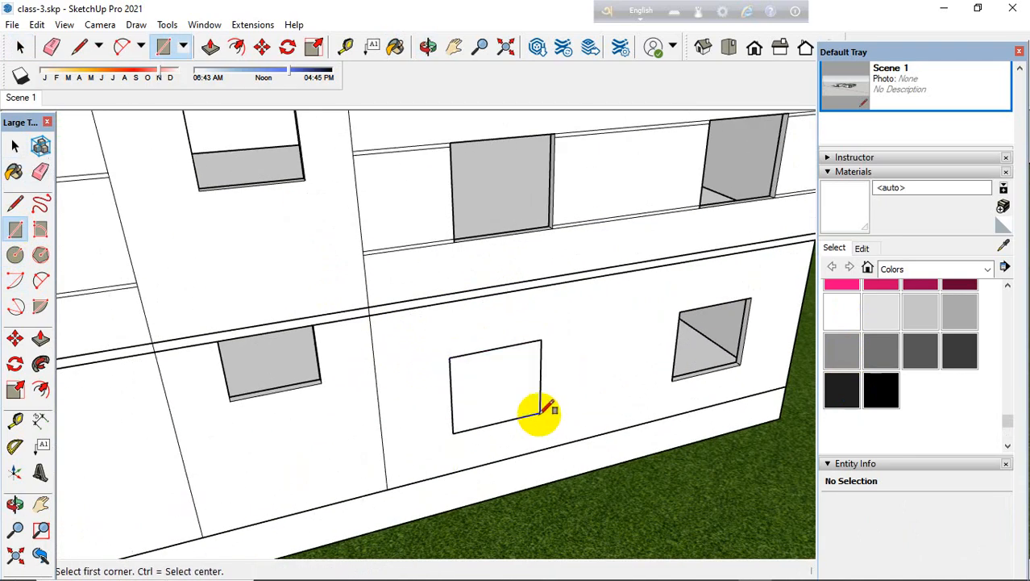
scroll(552, 435, "down", 4)
left_click(16, 148)
scroll(526, 419, "up", 2)
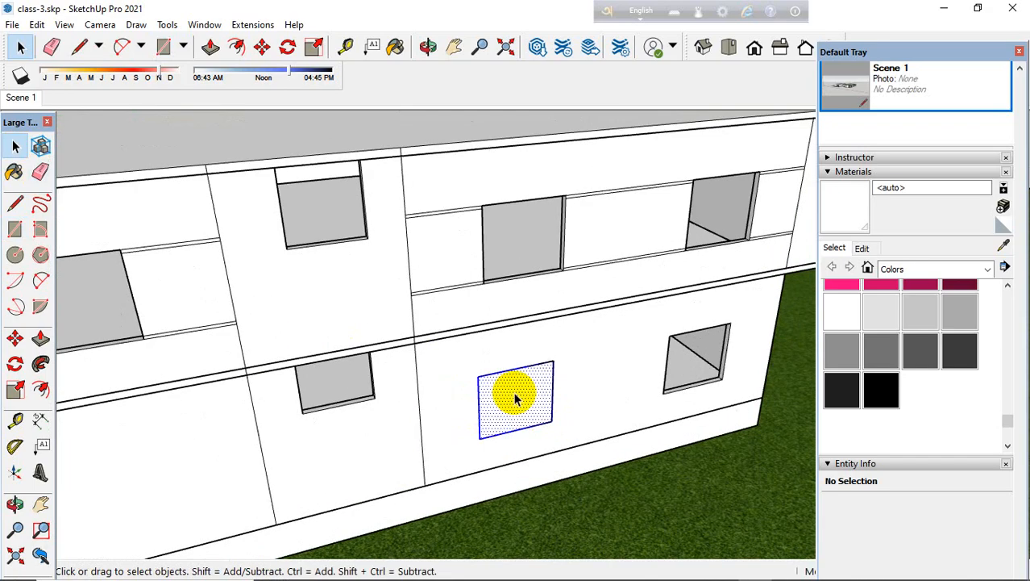
right_click(516, 397)
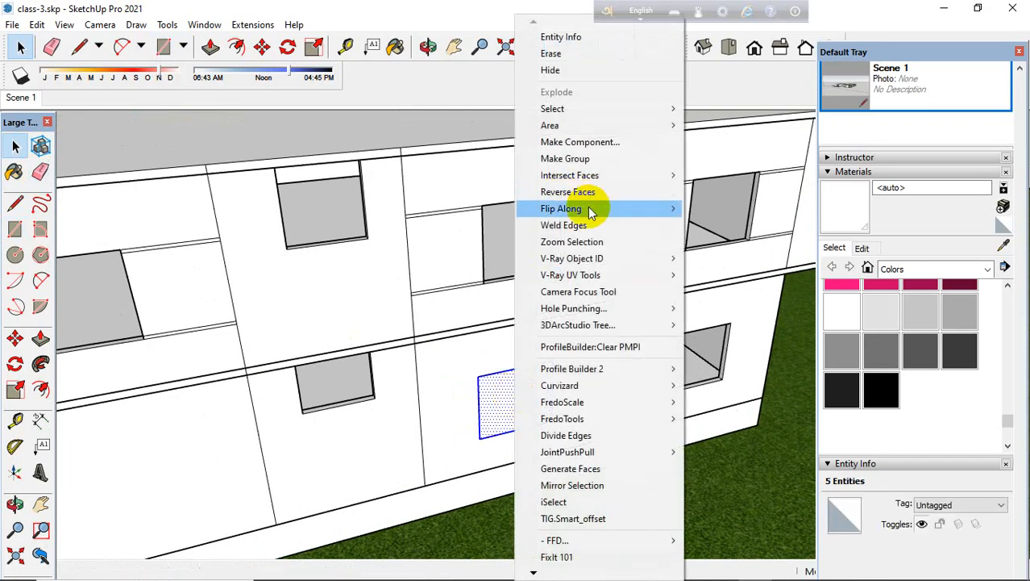
left_click(568, 159)
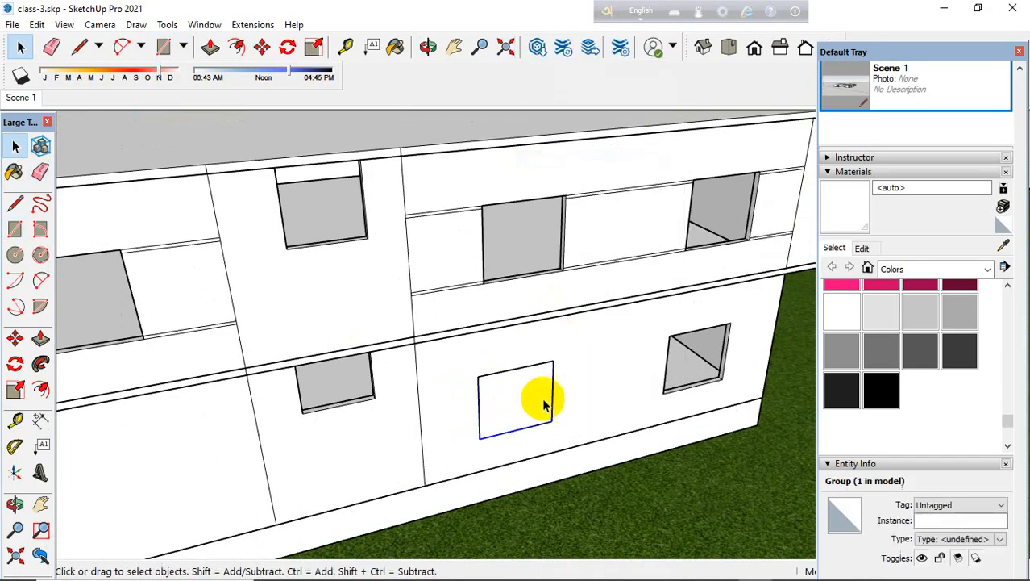
Step: Inside the rectangle group, offset the outline outward to form a window border and delete the inner face
scroll(522, 403, "up", 5)
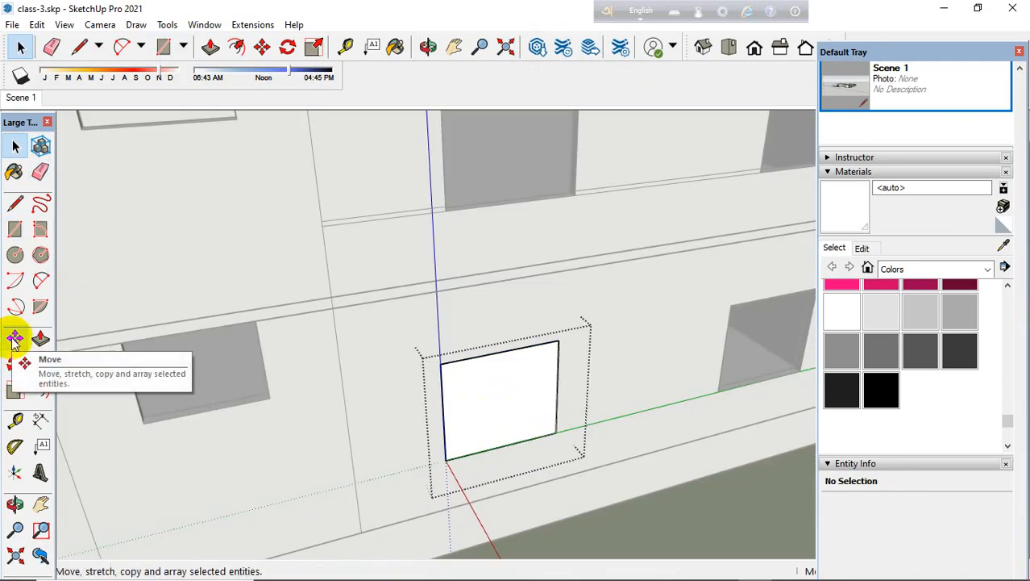
left_click(41, 389)
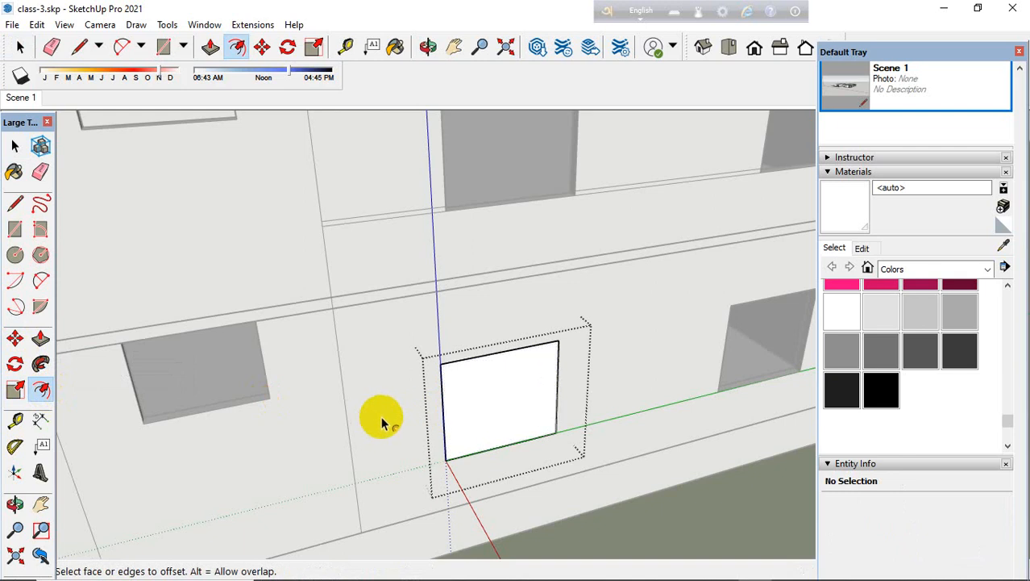
left_click(449, 409)
left_click(427, 418)
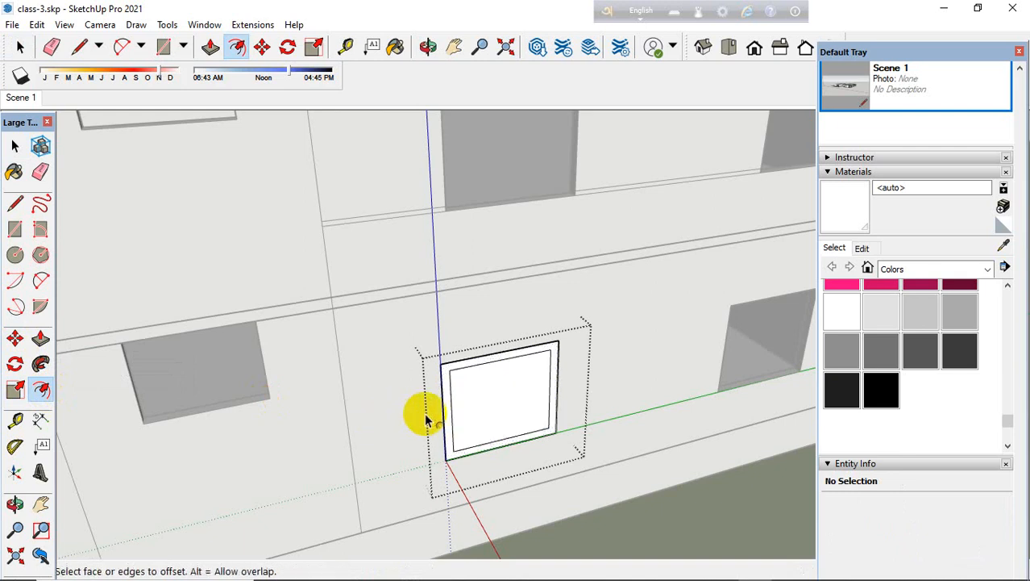
left_click(446, 411)
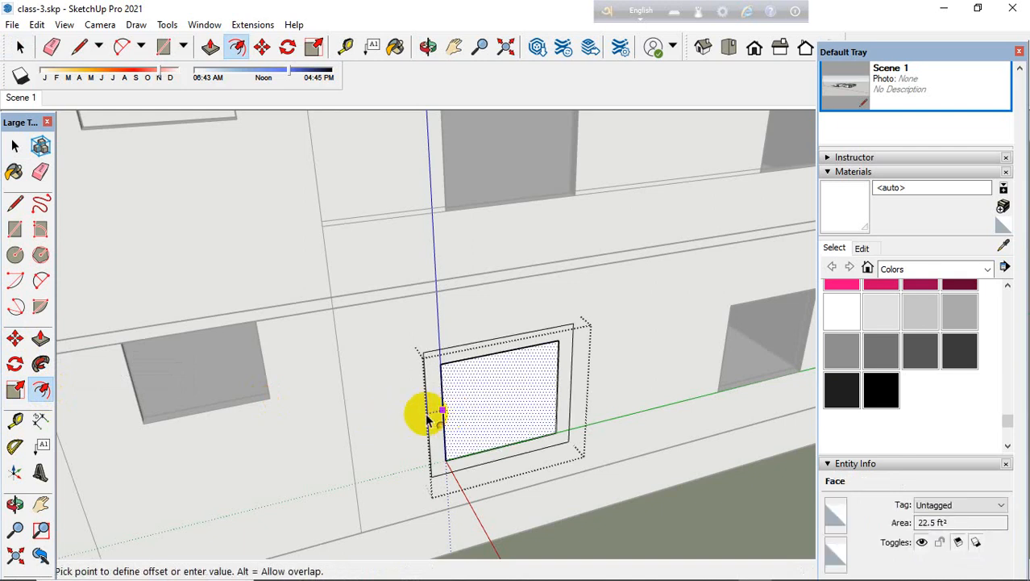
left_click(428, 417)
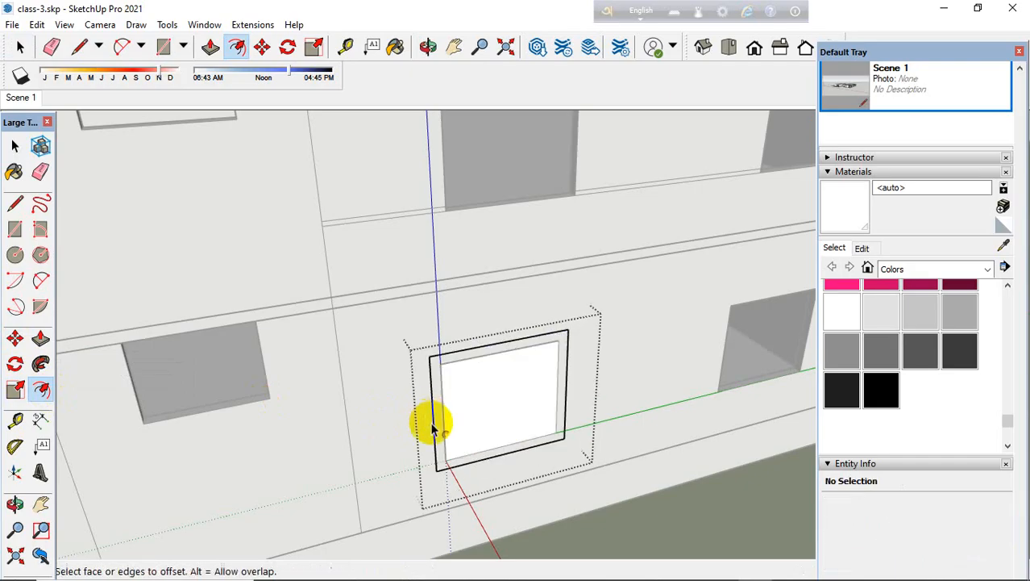
left_click(14, 145)
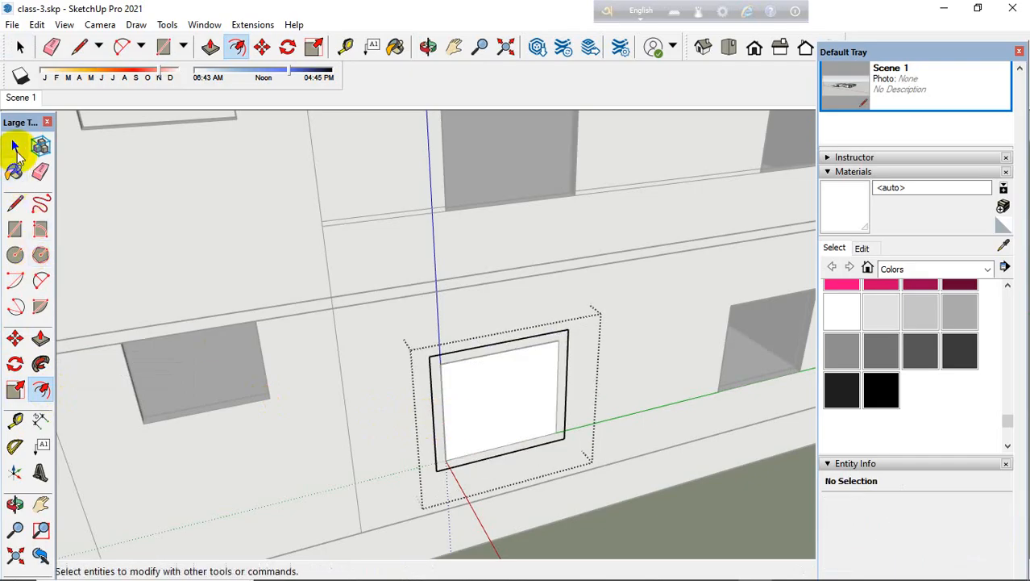
left_click(484, 392)
key("Delete")
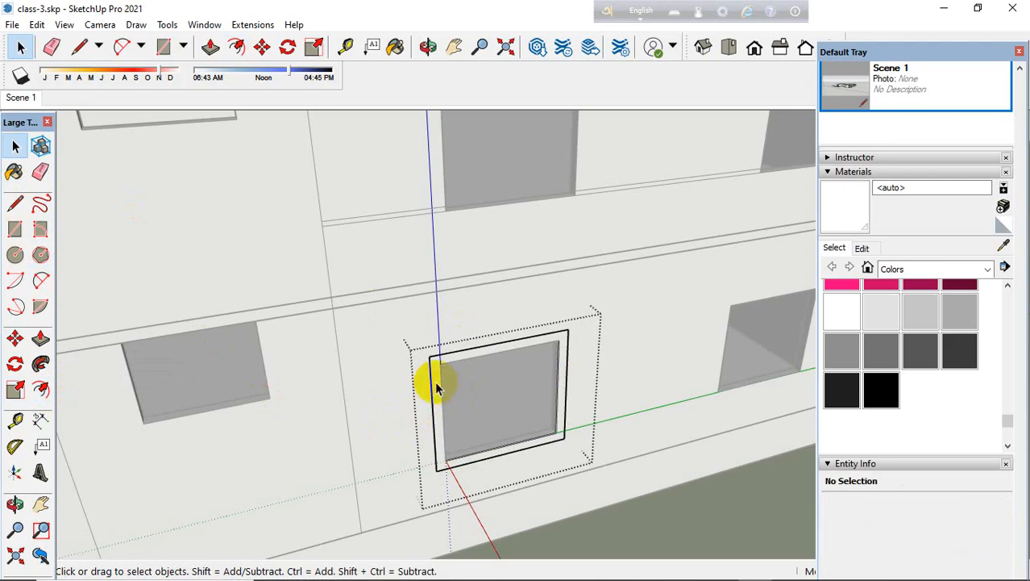
Step: Push/Pull the window border face outward by 5 and leave the frame group
scroll(431, 382, "up", 2)
left_click(41, 339)
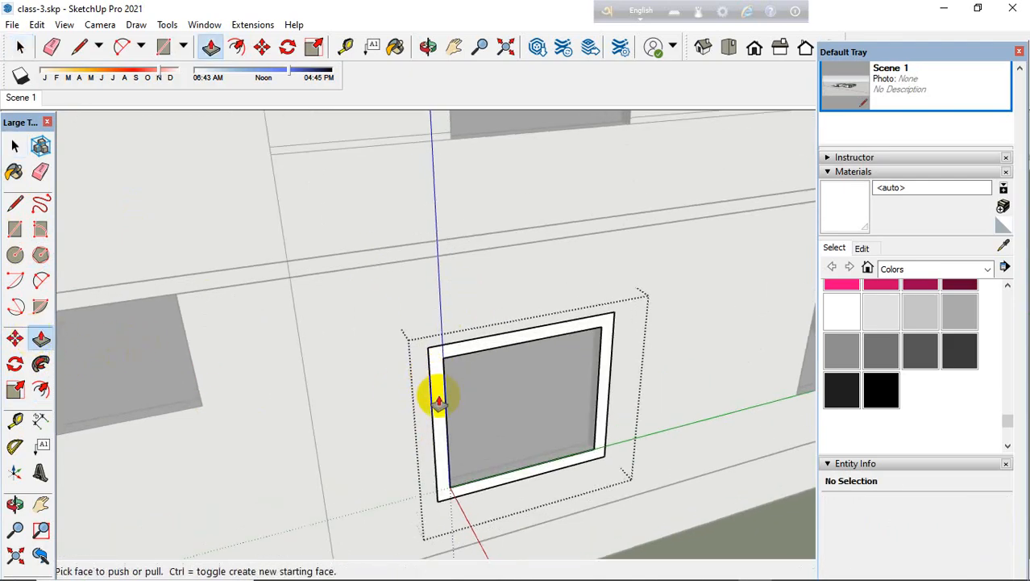
left_click_drag(433, 410, 448, 436)
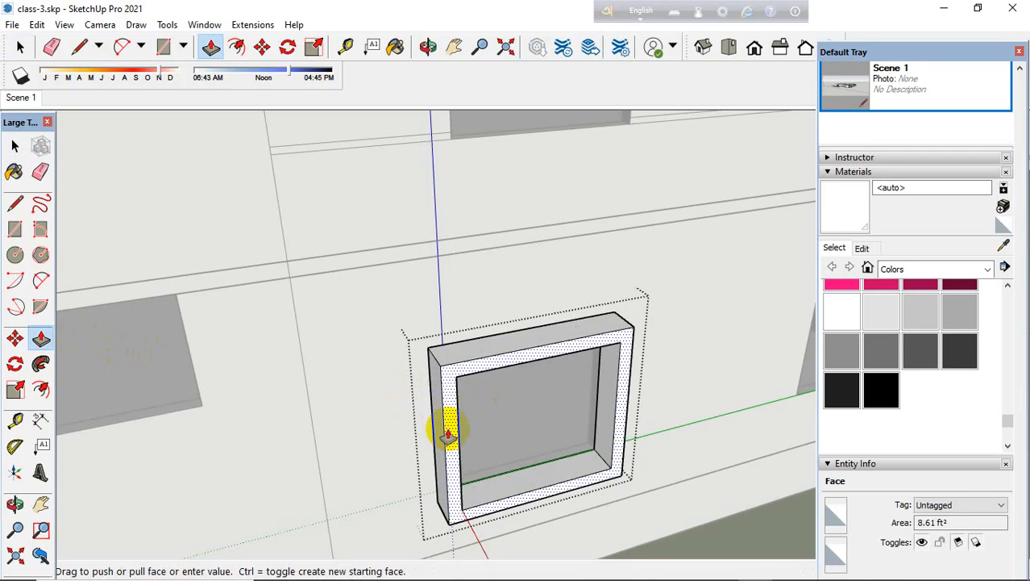
type("5")
key("Return")
scroll(565, 408, "down", 7)
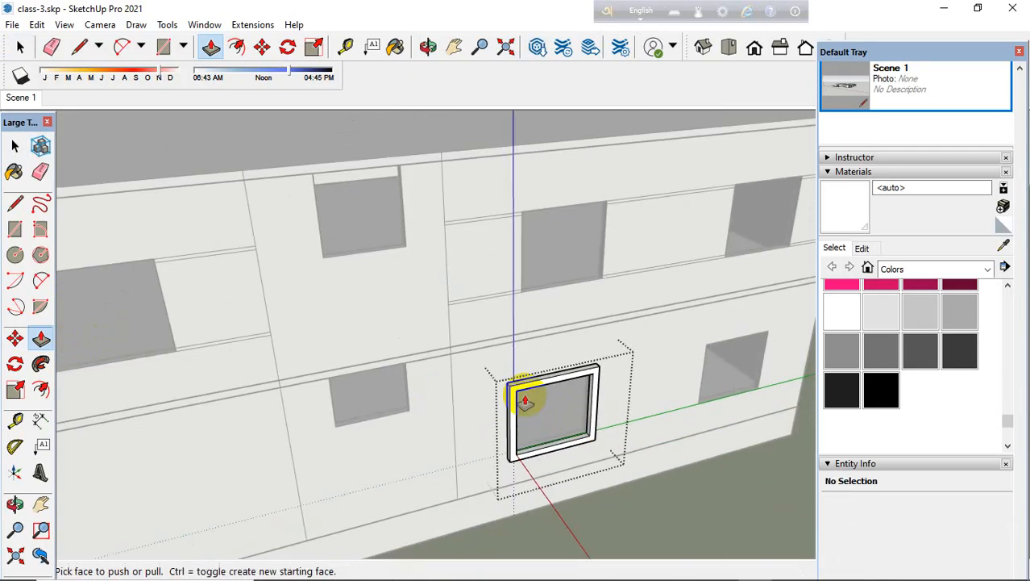
left_click(18, 144)
Step: Copy the window frame along the wall onto the neighbouring ground-floor opening near the rear corner, aligning it by its inner lower corner
scroll(467, 356, "up", 6)
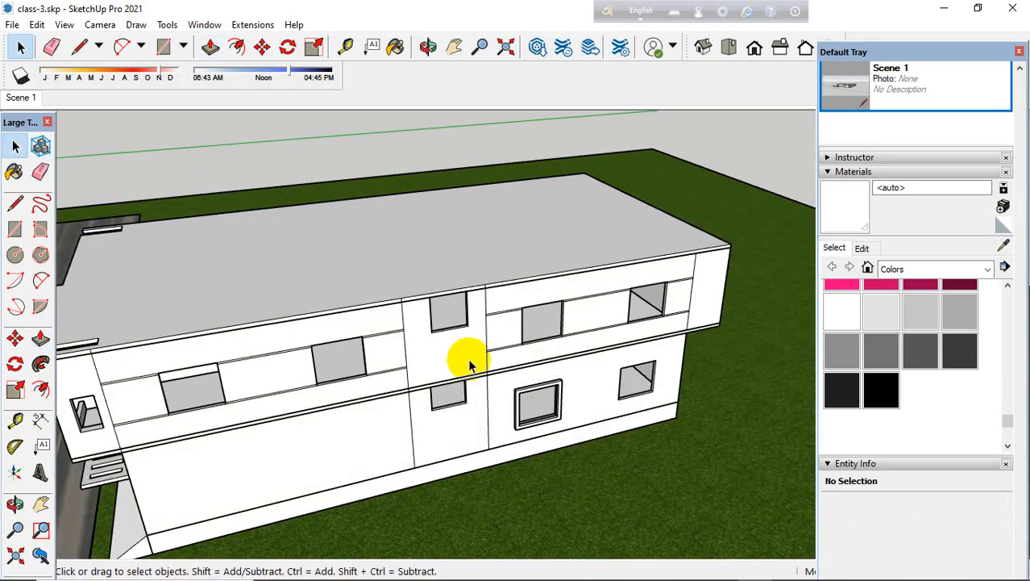
left_click(518, 421)
key("o")
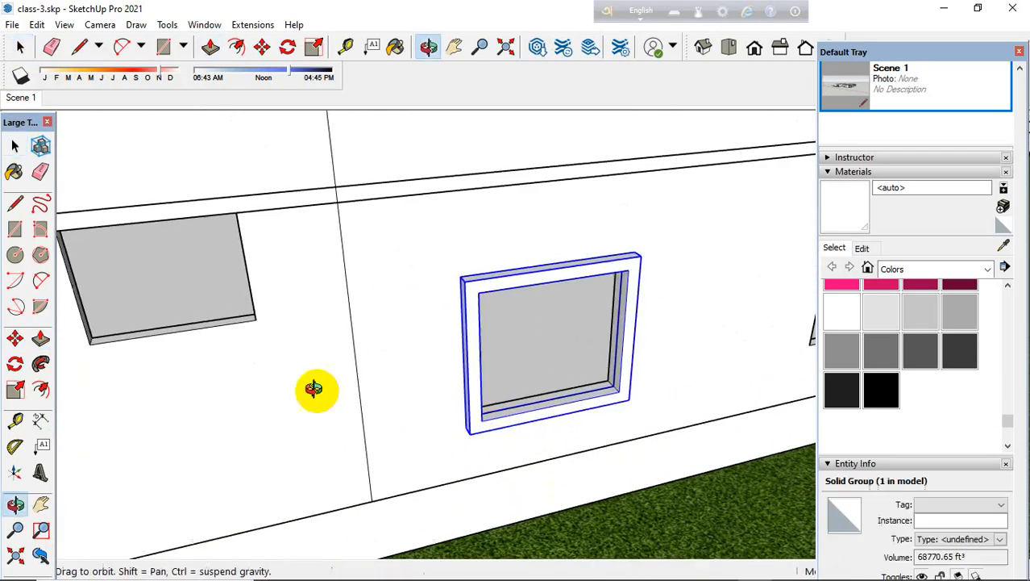
left_click_drag(316, 387, 92, 390)
left_click(15, 338)
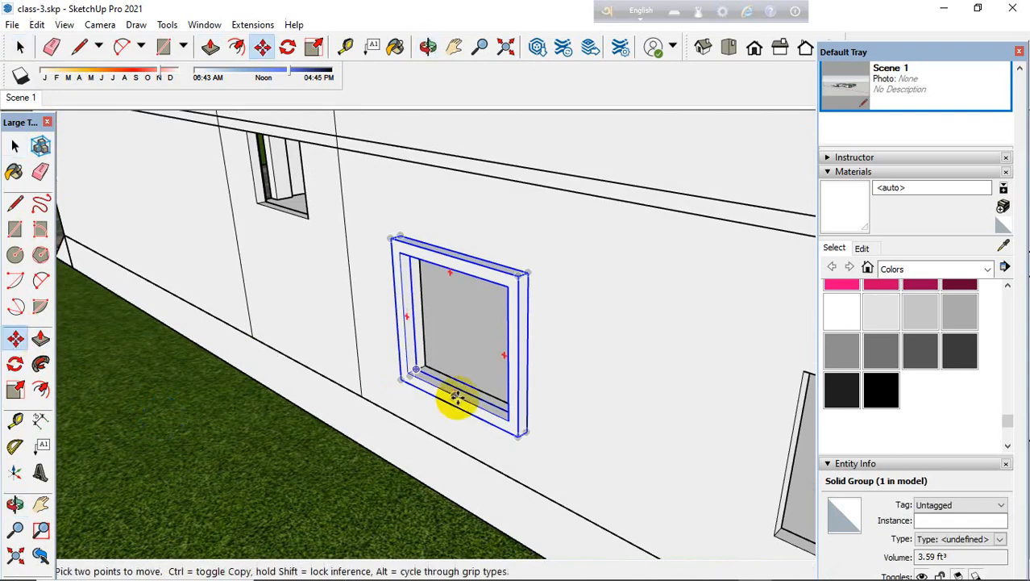
scroll(423, 363, "up", 4)
left_click(385, 349)
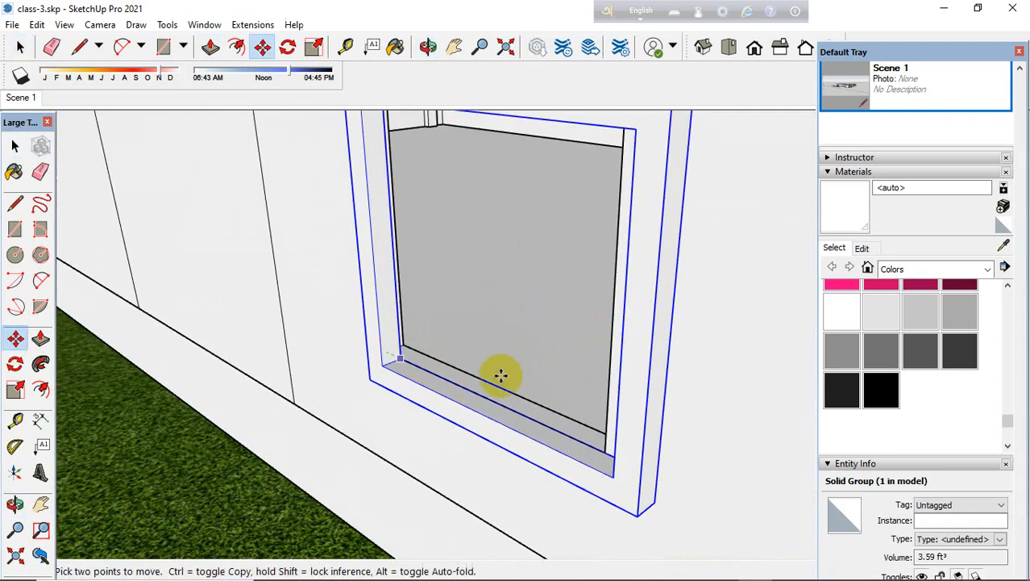
key("ctrl")
scroll(200, 399, "down", 5)
scroll(419, 436, "up", 3)
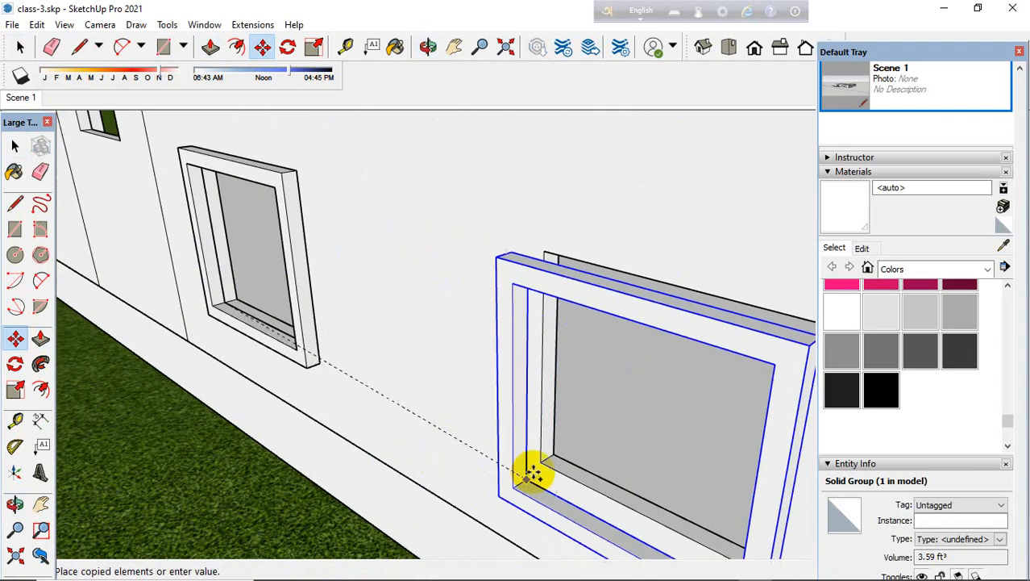
left_click(534, 461)
Step: Copy the frame straight up onto the upper-floor opening near the rear corner and from there onto the other upper opening of that section
left_click(538, 465)
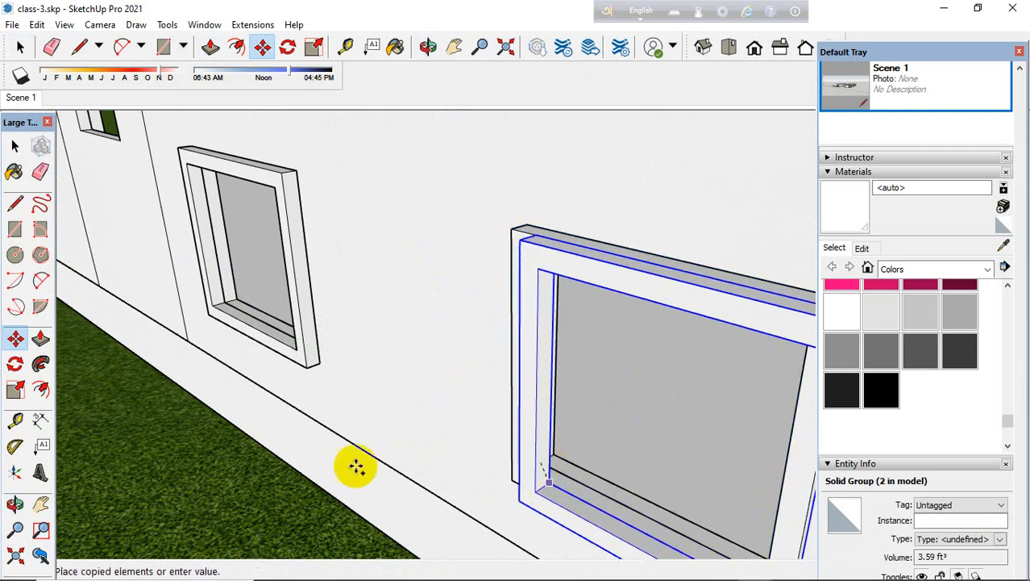
scroll(379, 467, "down", 4)
scroll(368, 322, "up", 5)
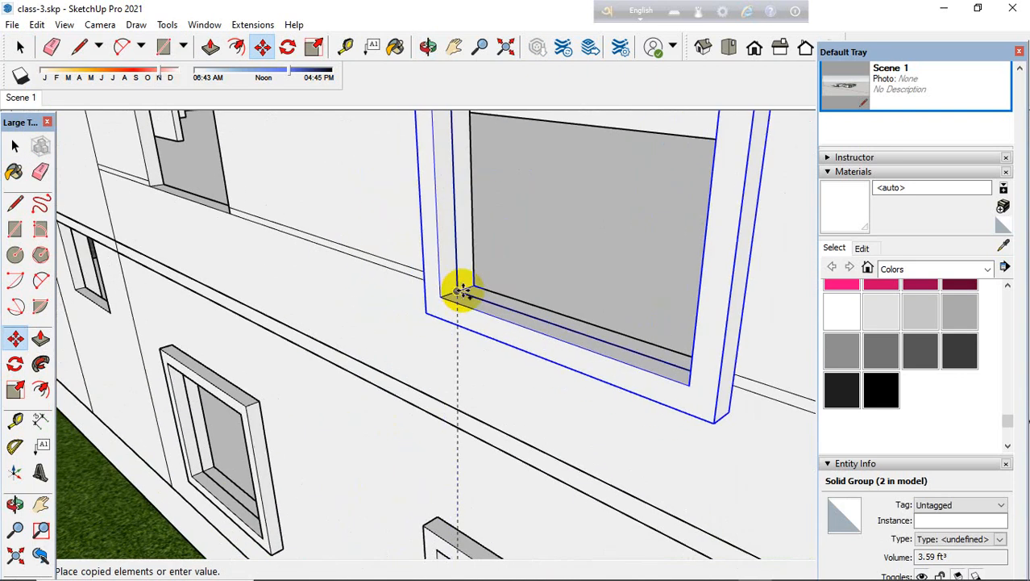
left_click(461, 293)
middle_click_drag(473, 316, 532, 363)
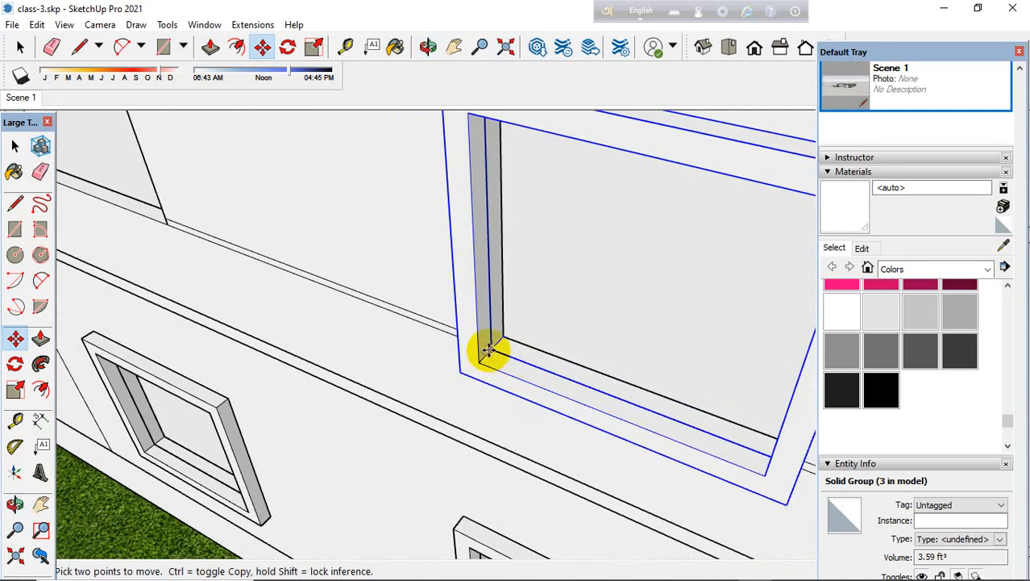
left_click(488, 350)
scroll(582, 375, "down", 4)
scroll(321, 288, "up", 5)
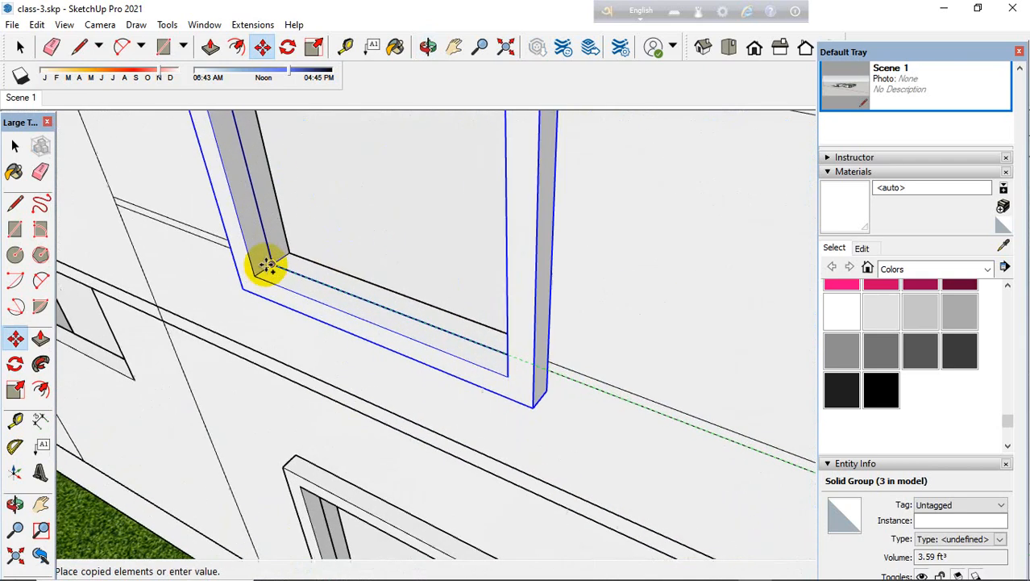
left_click(268, 268)
Step: Copy the frame along the upper floor onto the front section's opening nearest the middle section
left_click(274, 263)
scroll(472, 300, "down", 6)
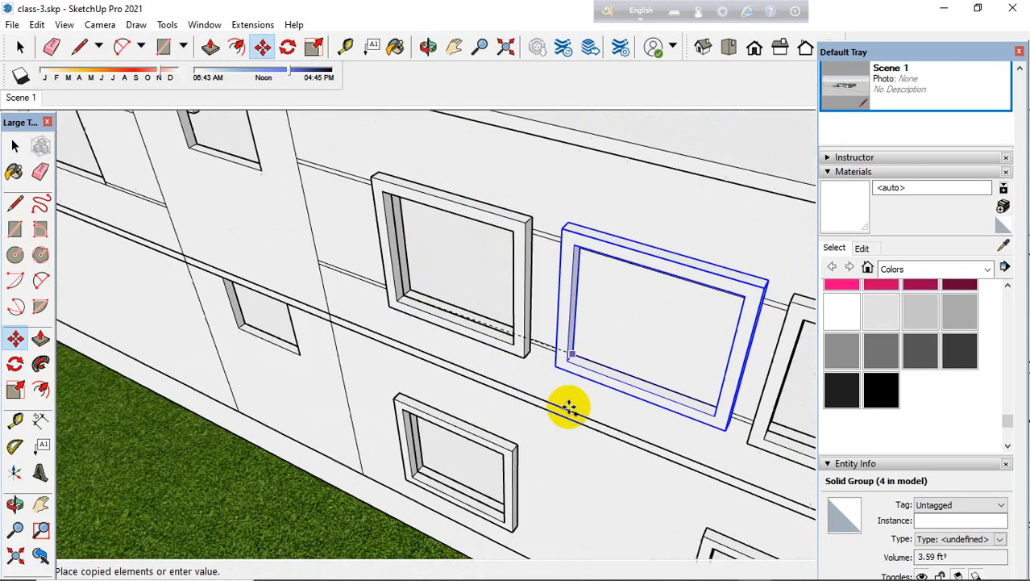
middle_click_drag(571, 415, 366, 310)
scroll(366, 310, "up", 6)
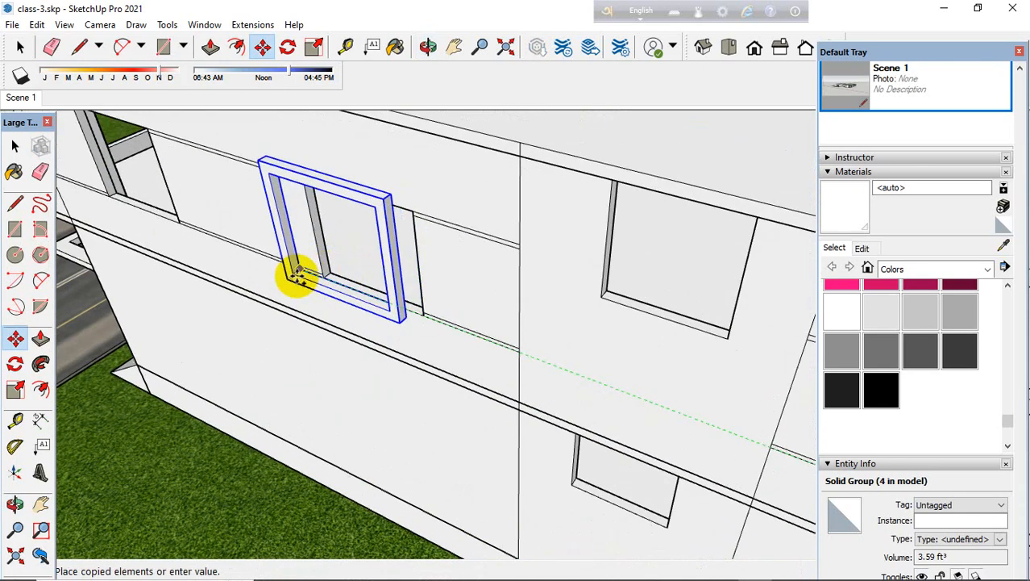
left_click(324, 279)
Step: Copy the frame onto the front section's upper-floor opening nearest the road and clear the selection
scroll(421, 386, "down", 3)
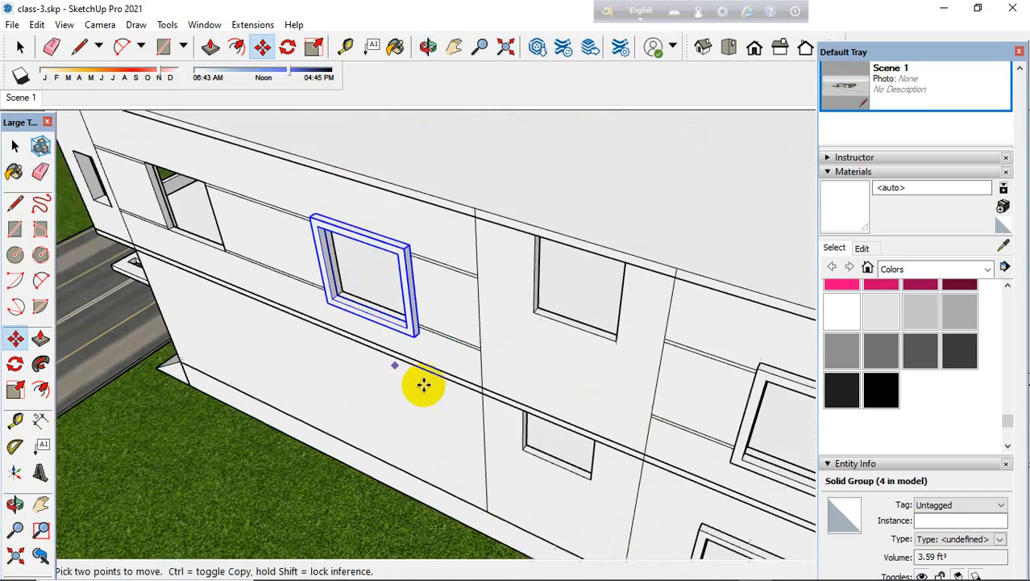
scroll(337, 294, "up", 6)
key("ctrl")
left_click(354, 318)
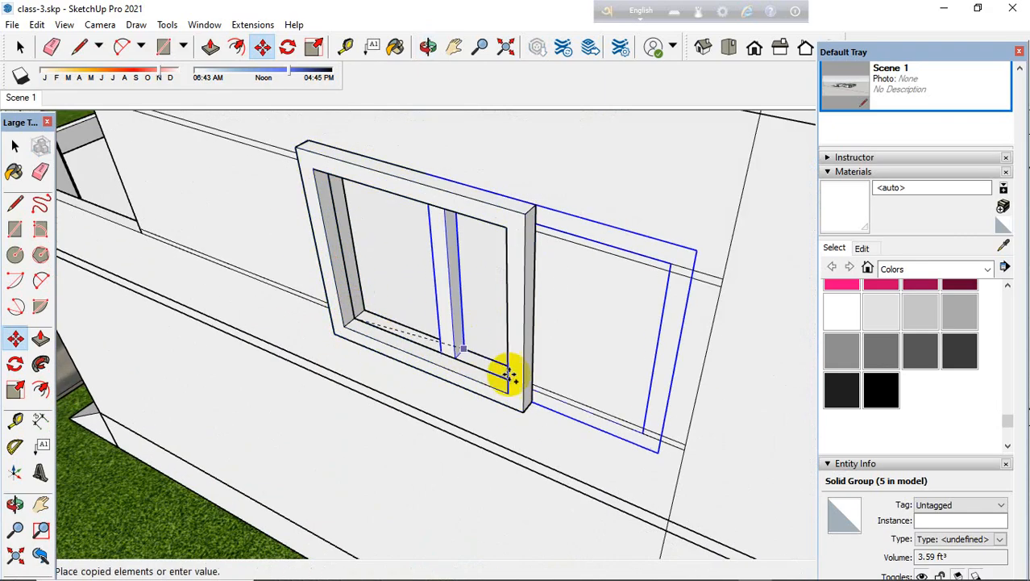
scroll(533, 407, "down", 5)
scroll(266, 284, "up", 4)
scroll(387, 292, "up", 2)
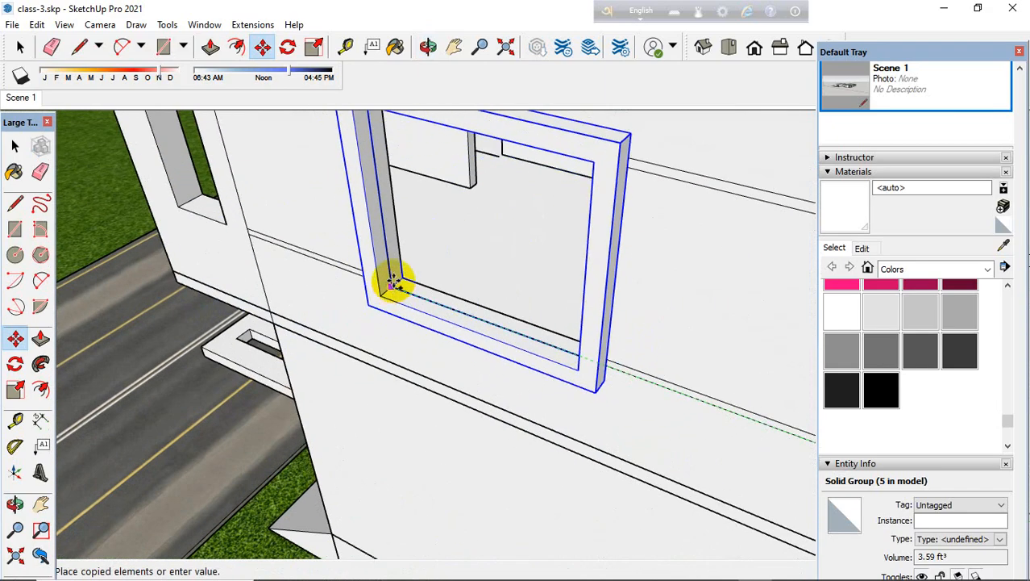
left_click(391, 284)
scroll(364, 386, "down", 5)
middle_click_drag(294, 444, 462, 329)
scroll(218, 291, "down", 6)
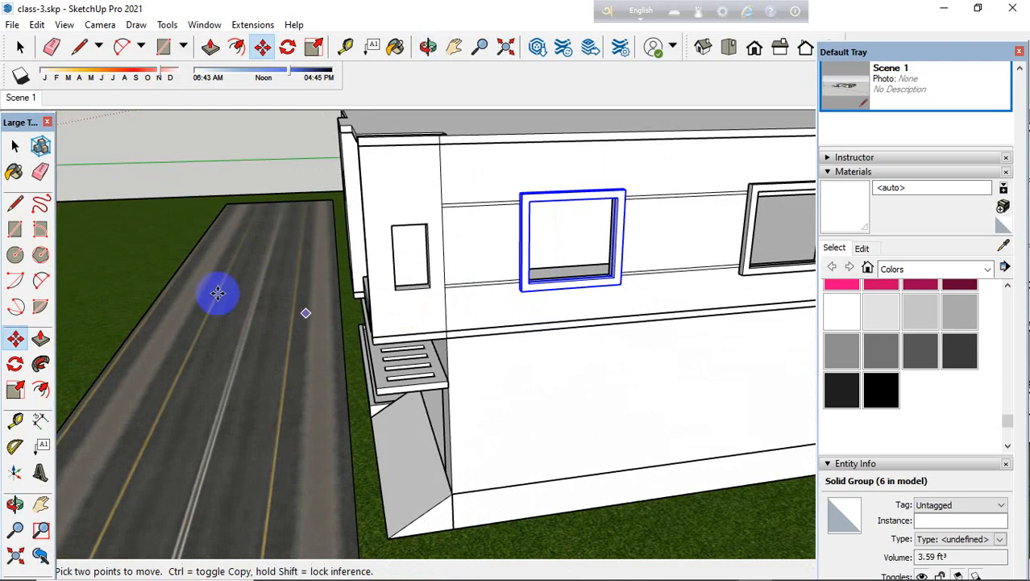
left_click(14, 146)
left_click(74, 179)
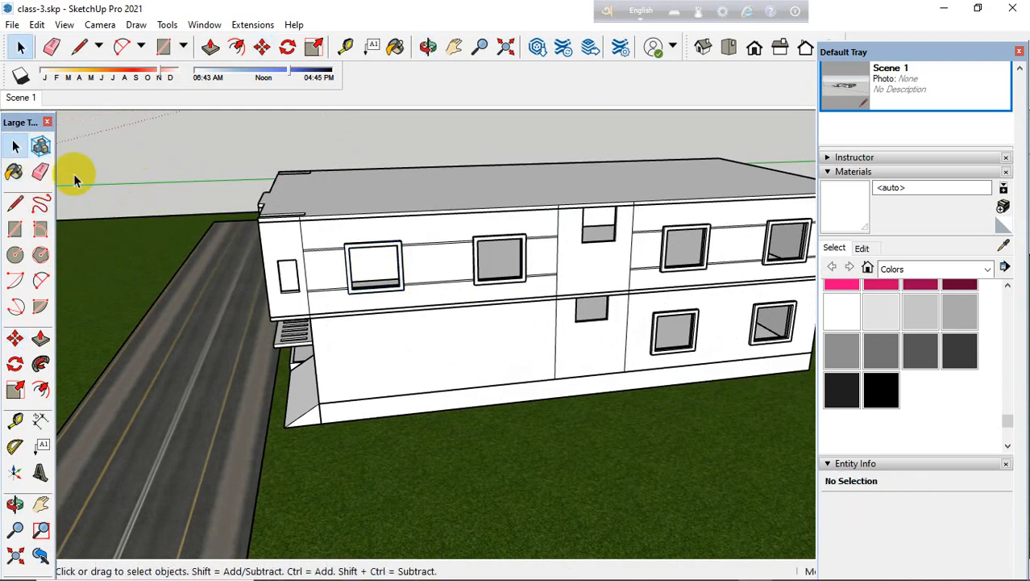
Step: Open the upper-floor wall group for editing at the side wall's front section
mouse_move(367, 322)
middle_mouse_down()
mouse_move(205, 295)
mouse_move(175, 243)
mouse_move(79, 290)
mouse_move(415, 294)
mouse_move(423, 242)
mouse_move(453, 258)
mouse_move(451, 289)
middle_mouse_up()
scroll(624, 273, "up", 3)
scroll(647, 278, "up", 3)
middle_click(607, 276)
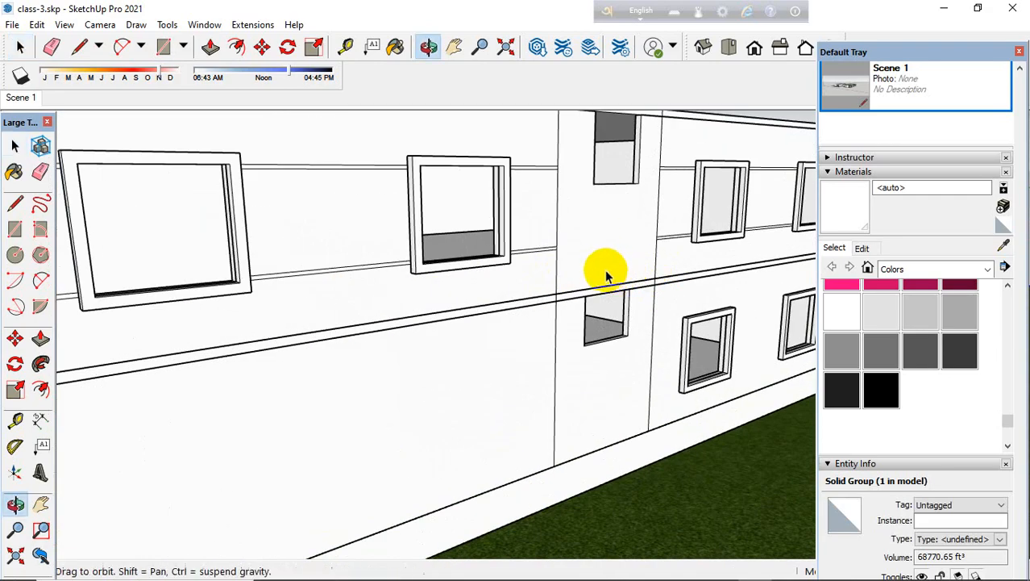
scroll(577, 277, "down", 3)
scroll(601, 234, "up", 3)
middle_click_drag(617, 230, 467, 221)
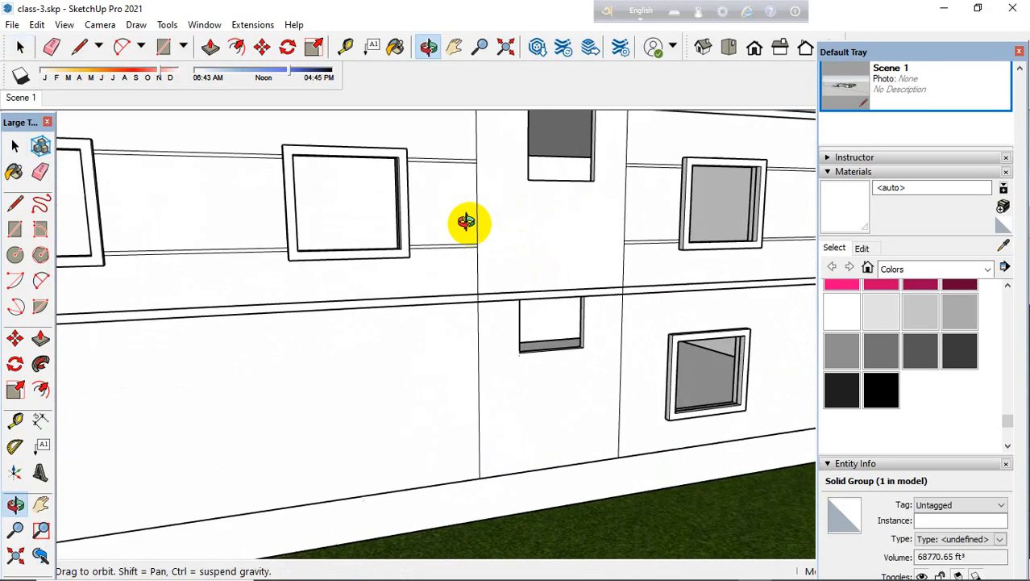
scroll(536, 310, "up", 5)
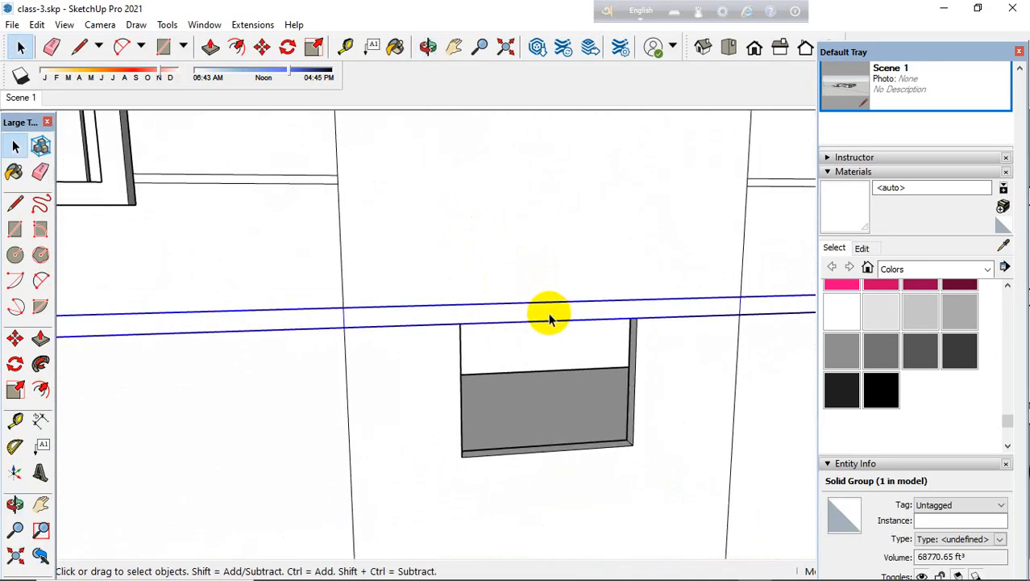
scroll(549, 318, "down", 5)
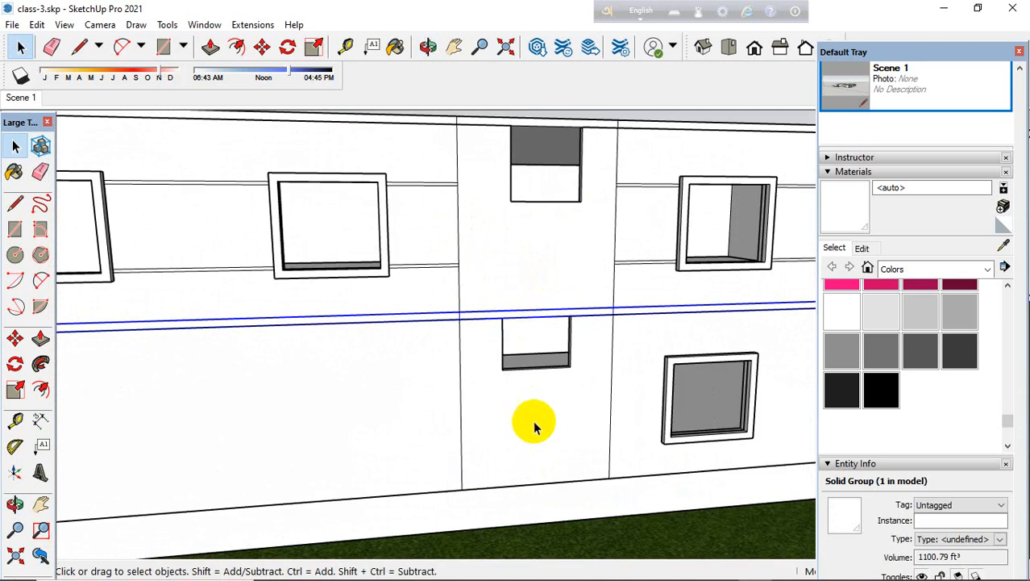
scroll(533, 427, "down", 4)
scroll(174, 299, "up", 5)
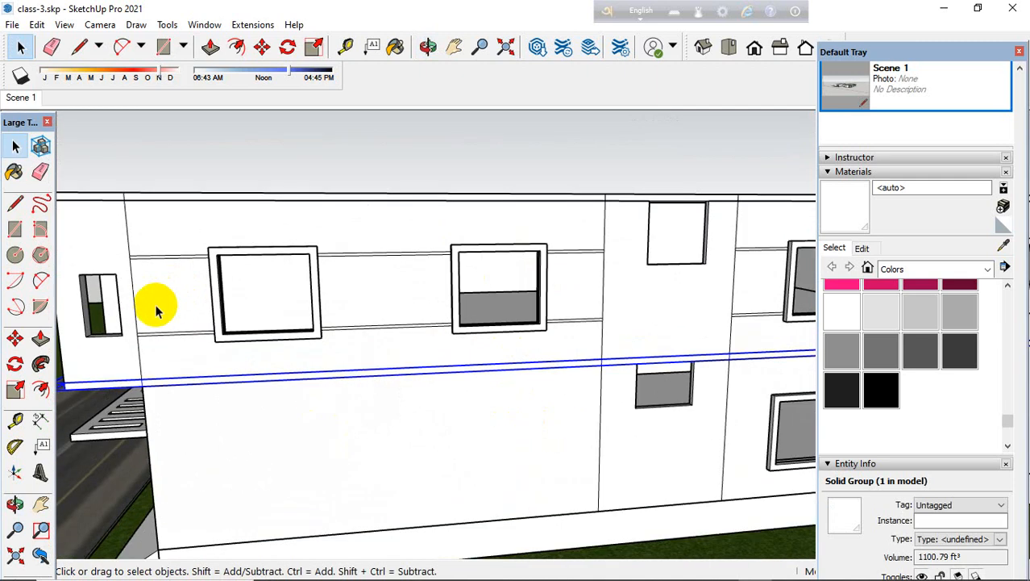
scroll(154, 303, "up", 6)
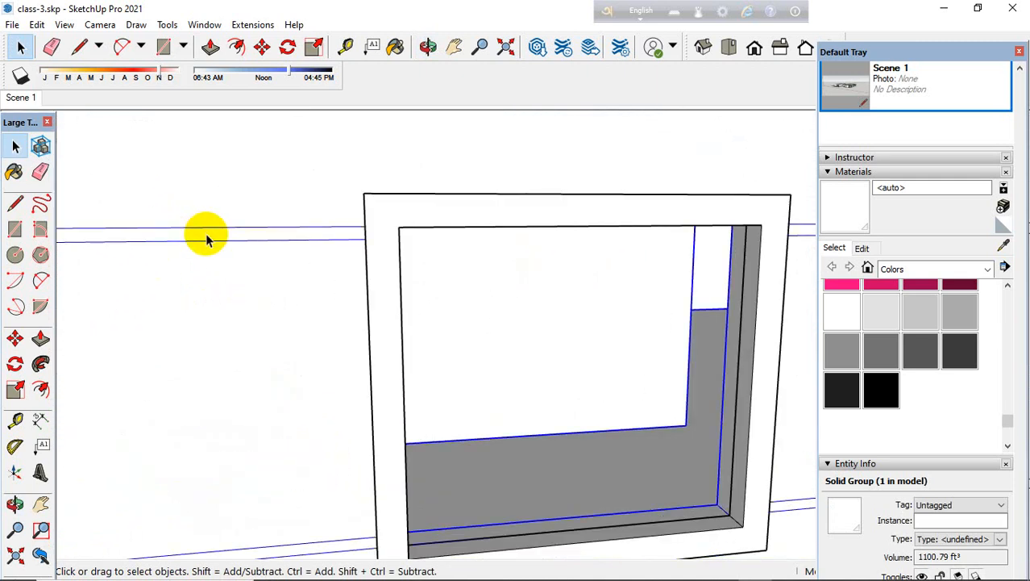
double_click(206, 235)
scroll(310, 256, "down", 3)
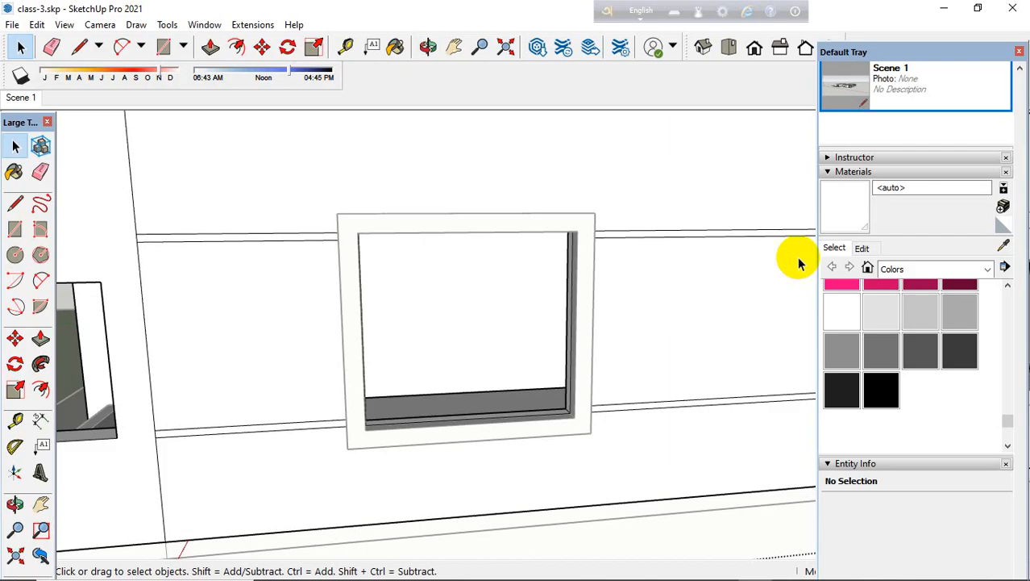
Step: Paint the two thin wall strips between the front corner panel and the first upper-floor window with Color M08
left_click(843, 393)
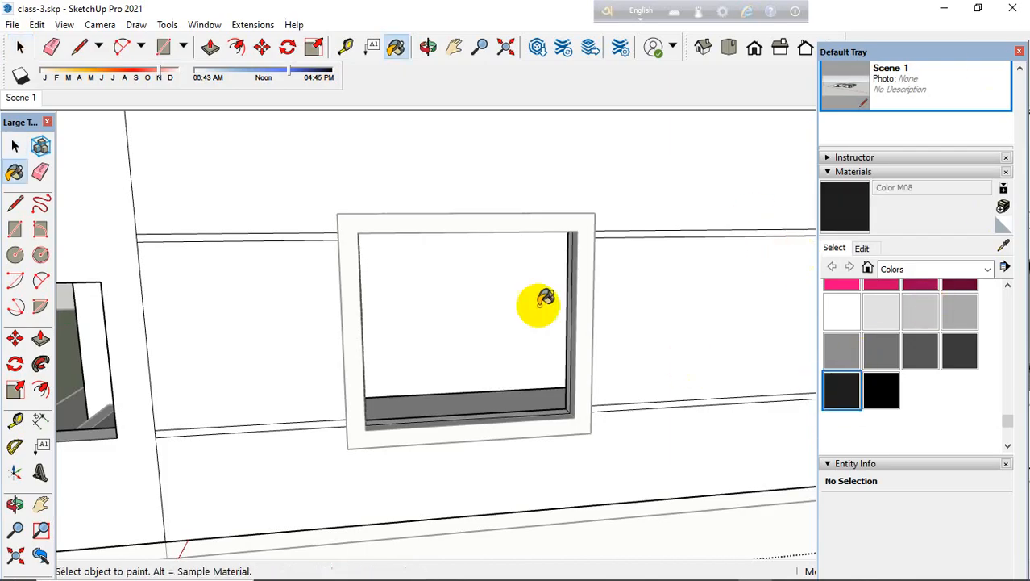
scroll(174, 237, "up", 3)
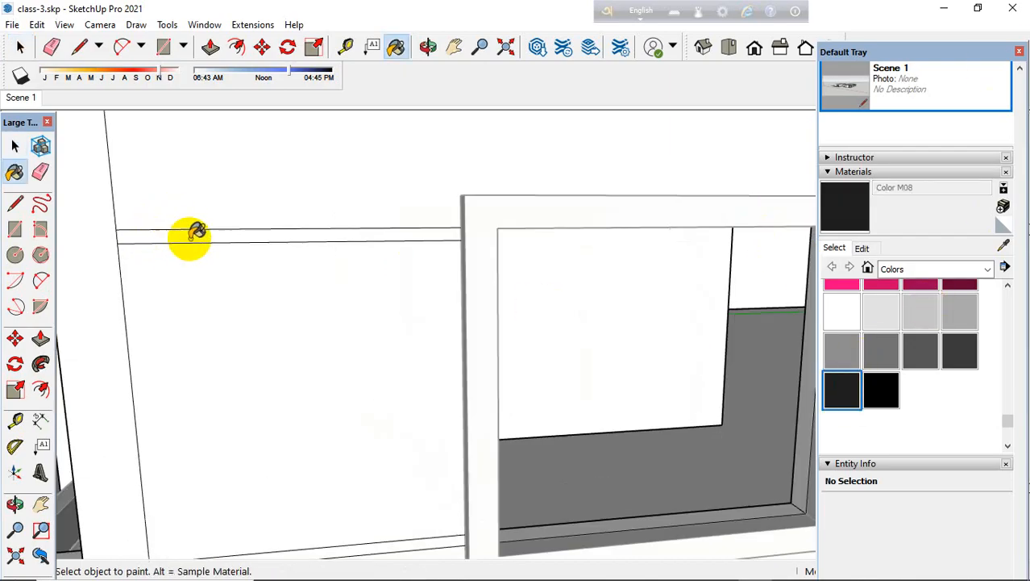
left_click(194, 233)
scroll(246, 284, "down", 2)
scroll(258, 442, "up", 3)
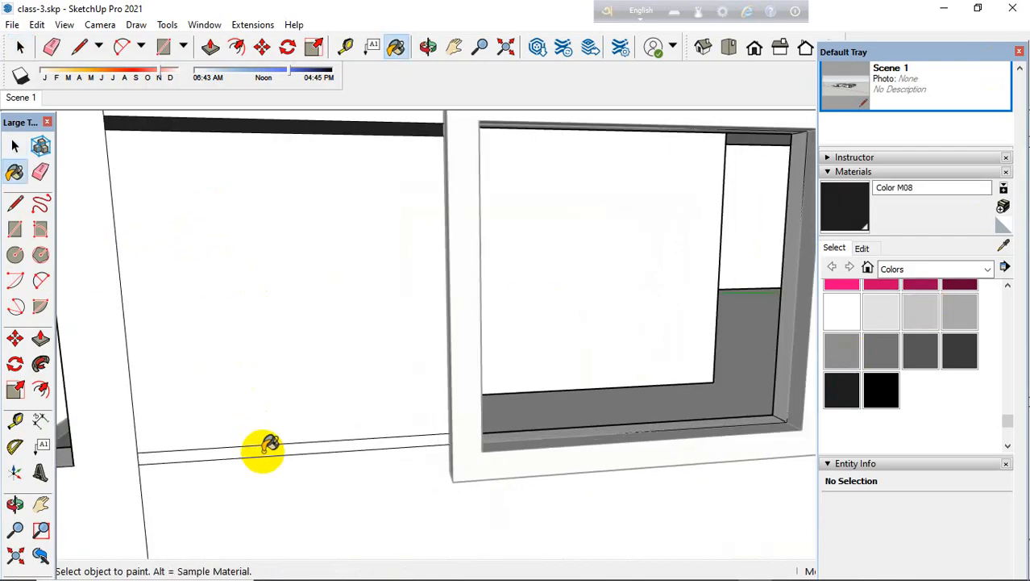
left_click(268, 448)
scroll(242, 402, "down", 4)
Step: Paint the lower and upper strips between the front section's two upper-floor windows with Color M08
scroll(451, 347, "up", 3)
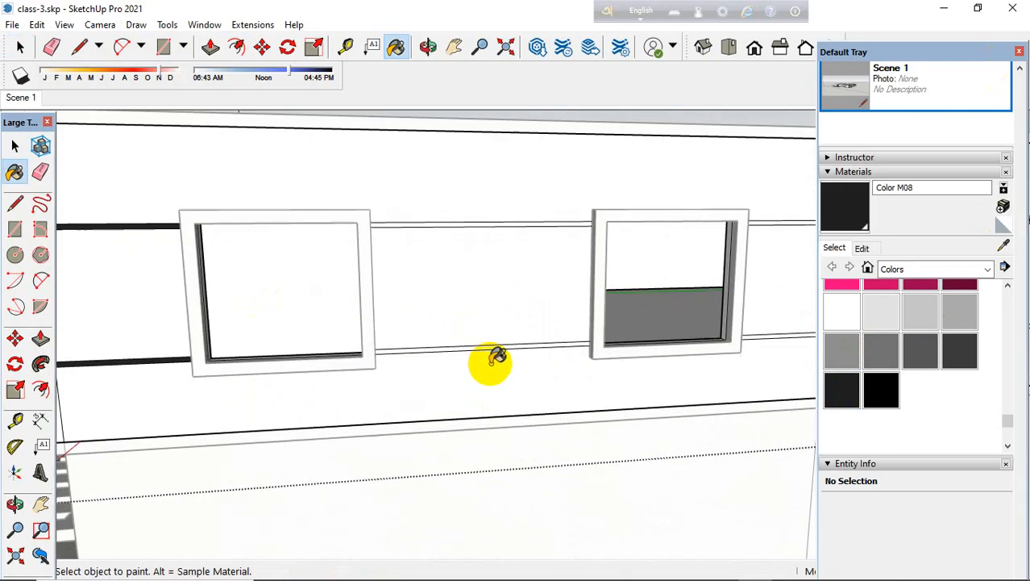
scroll(494, 354, "up", 3)
left_click(494, 342)
scroll(431, 436, "down", 3)
scroll(439, 190, "up", 3)
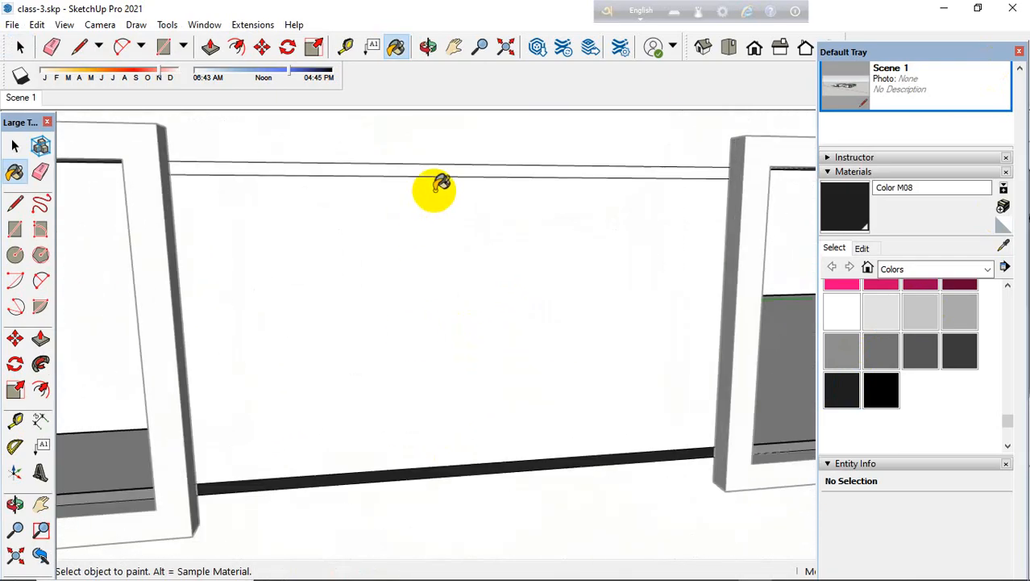
left_click(467, 169)
scroll(218, 340, "down", 4)
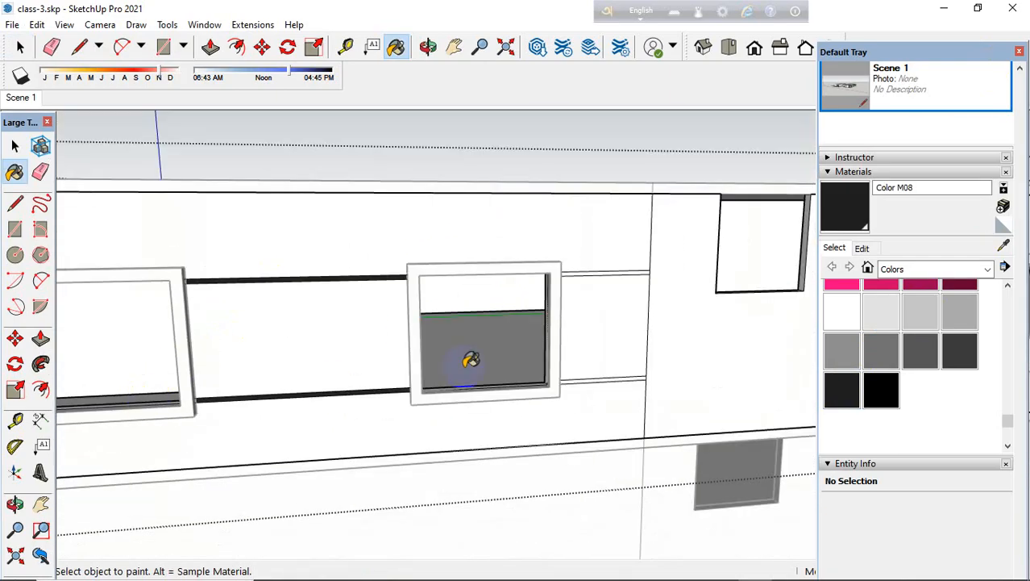
Step: Paint both strips between the front section's second window and the middle section with Color M08
scroll(594, 391, "up", 4)
left_click(593, 391)
scroll(500, 404, "down", 3)
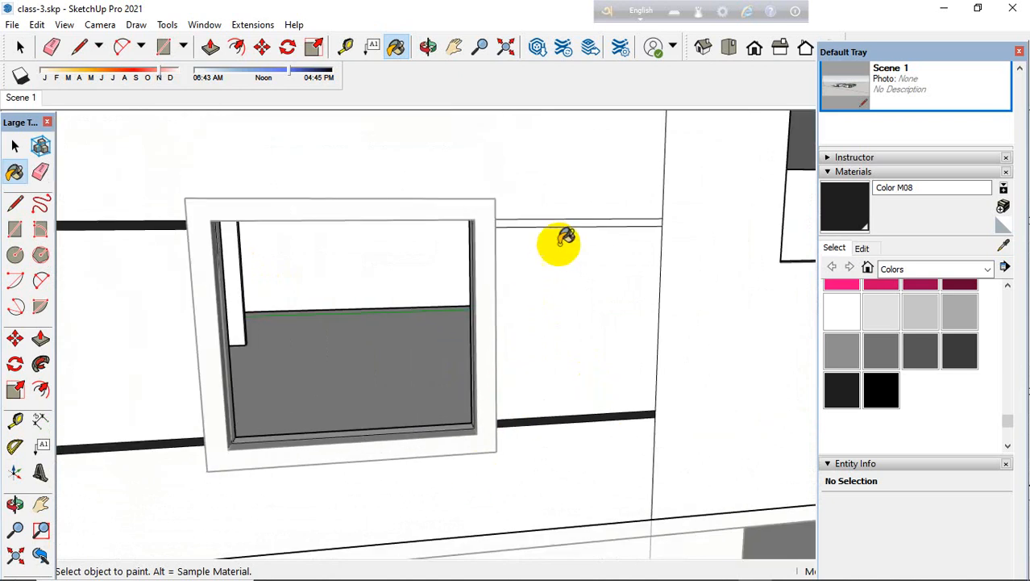
scroll(561, 234, "up", 3)
scroll(651, 282, "down", 3)
scroll(651, 282, "down", 5)
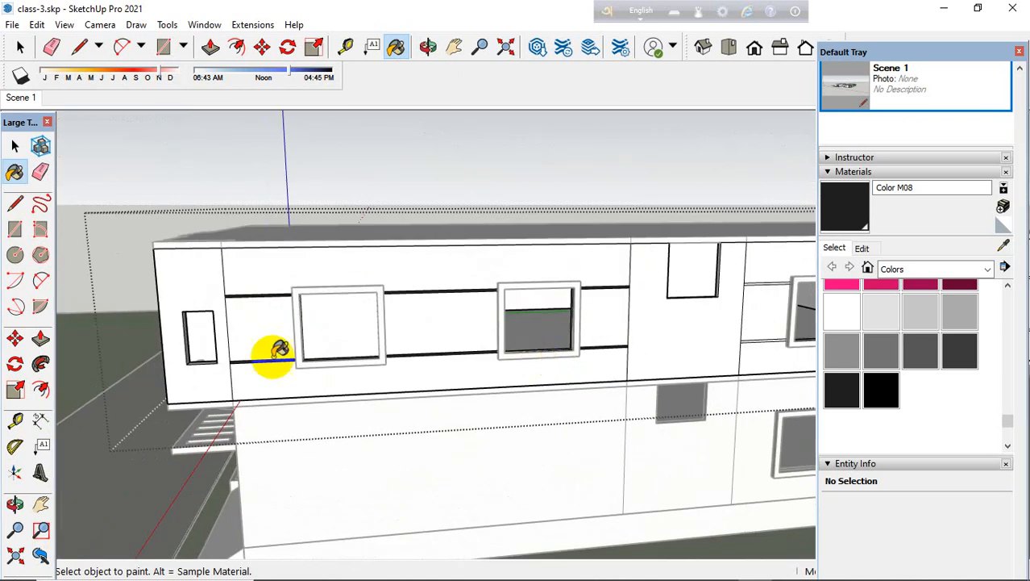
scroll(242, 322, "down", 2)
Step: Paint both strips between the rear section's two upper-floor windows with Color M08
scroll(547, 360, "up", 6)
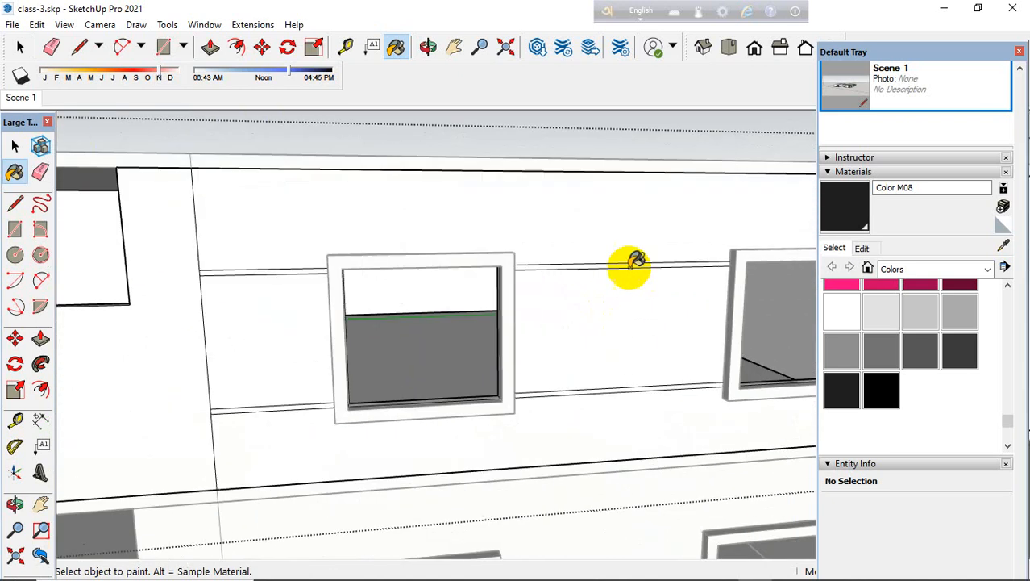
left_click(532, 274)
scroll(494, 460, "up", 2)
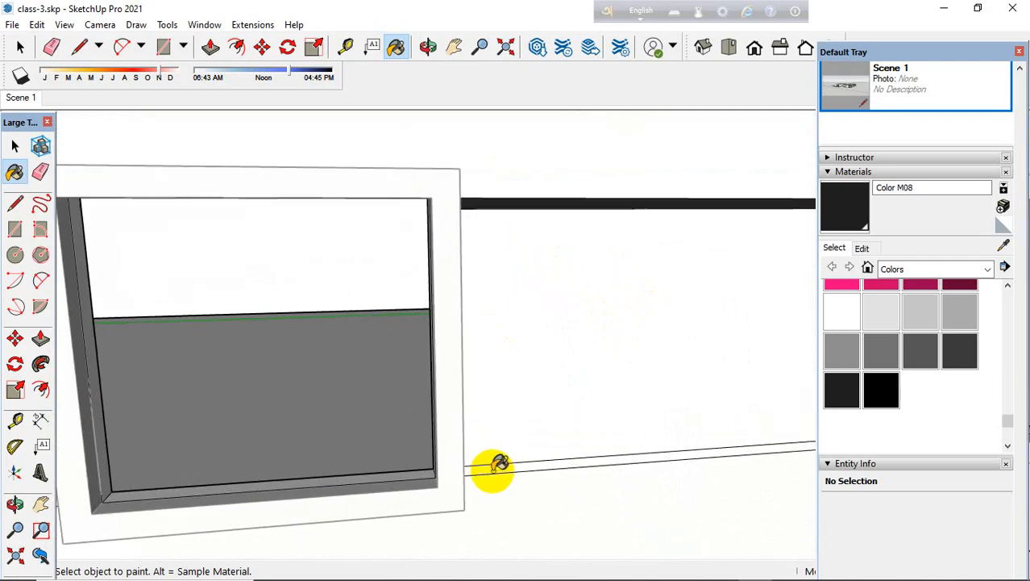
left_click(598, 445)
scroll(599, 444, "down", 2)
scroll(233, 446, "up", 2)
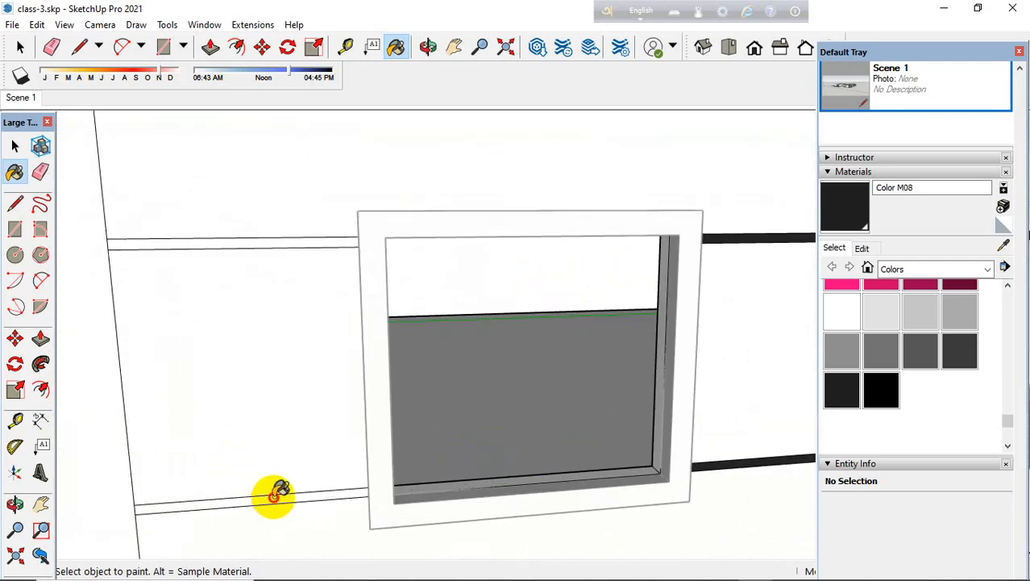
Step: Paint both strips between the middle section and the rear section's first window with Color M08
left_click(274, 493)
scroll(295, 239, "up", 2)
left_click(294, 239)
scroll(133, 301, "down", 2)
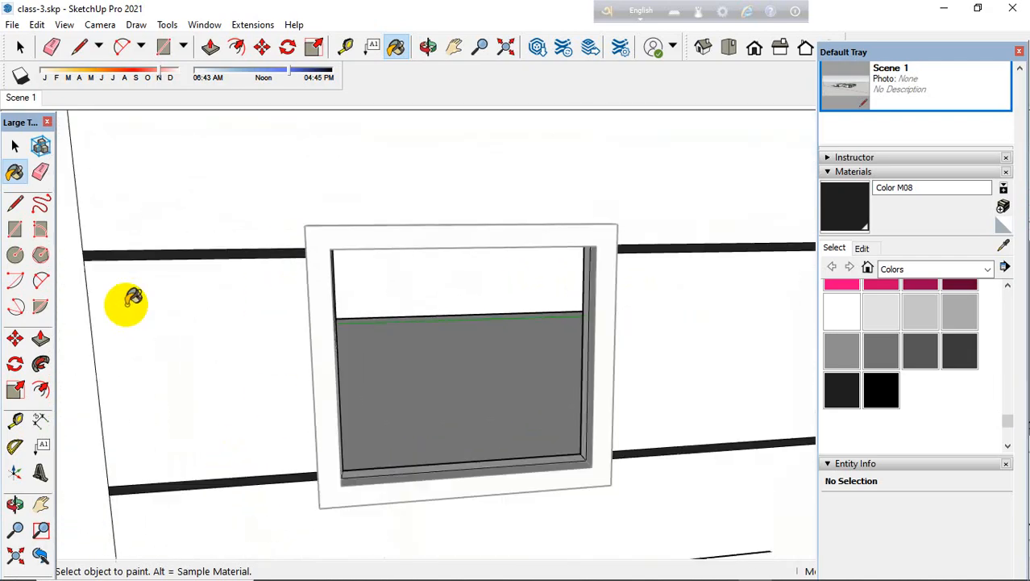
scroll(80, 329, "down", 3)
Step: Paint the last two strips beside the window nearest the rear corner with Color M08 and close the upper-floor group
scroll(714, 343, "up", 4)
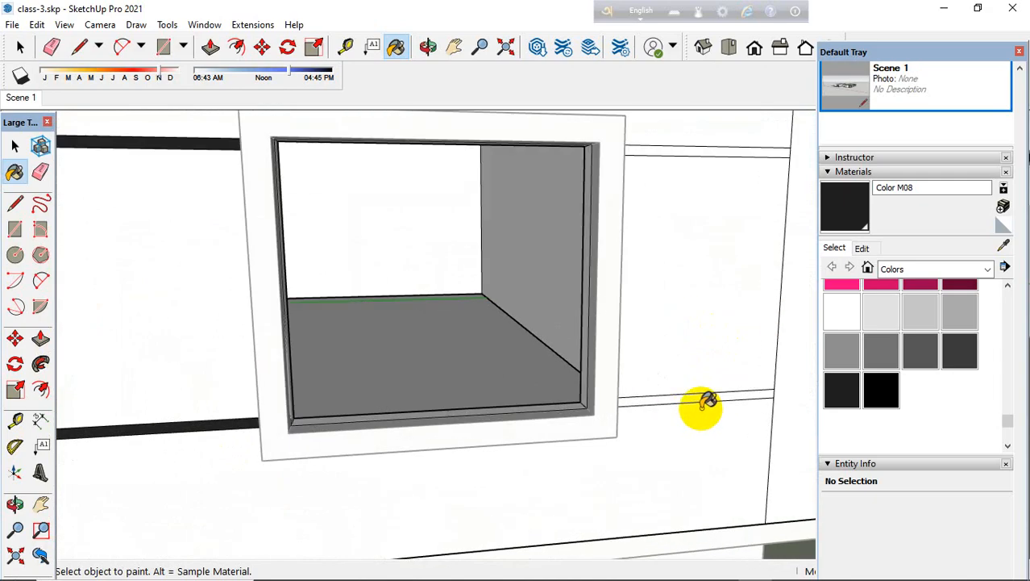
scroll(704, 401, "up", 2)
left_click(702, 397)
scroll(644, 292, "down", 2)
scroll(674, 193, "up", 3)
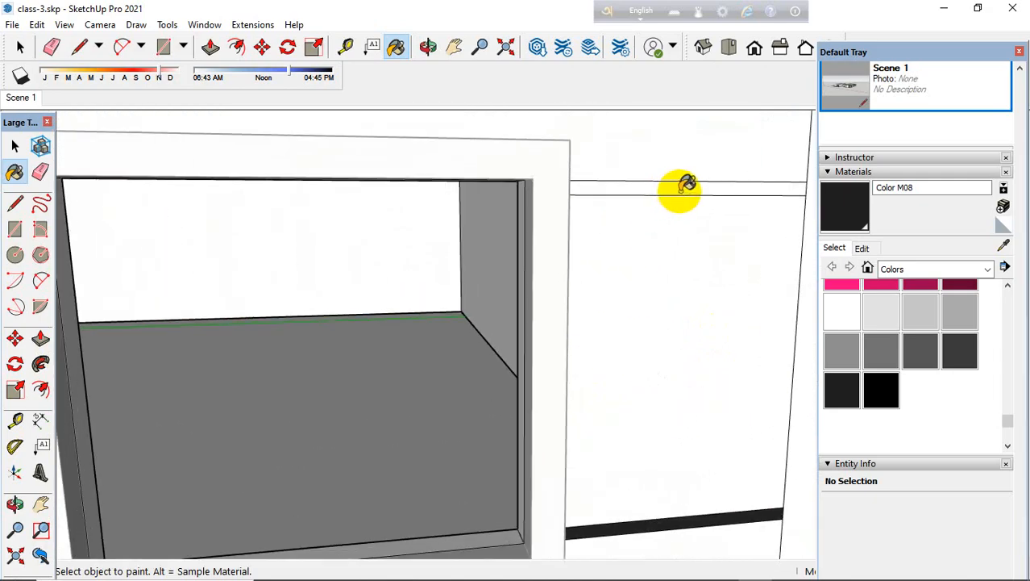
left_click(686, 187)
scroll(655, 292, "down", 6)
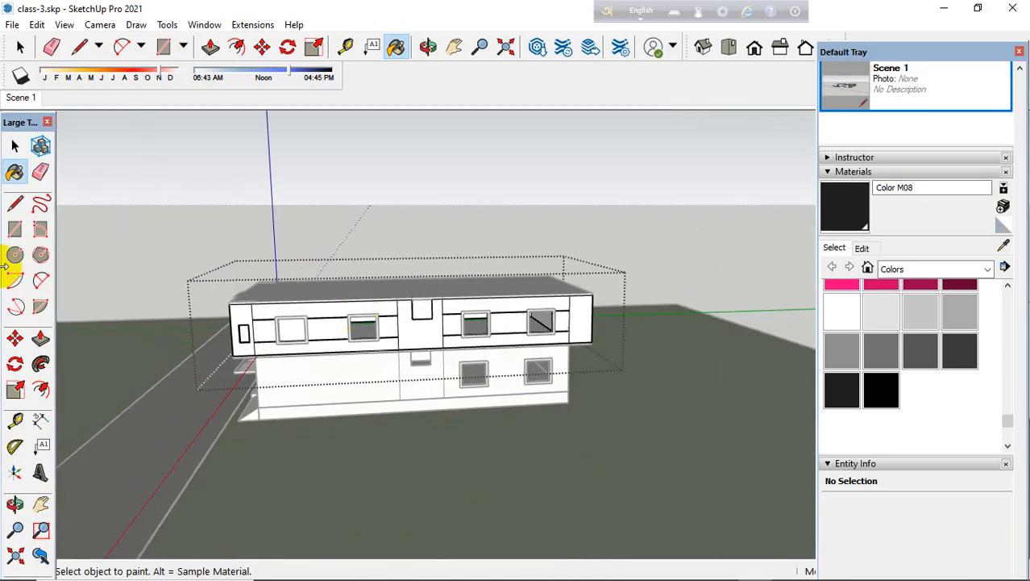
left_click(13, 146)
mouse_move(67, 161)
middle_mouse_down()
mouse_move(143, 265)
mouse_move(237, 244)
middle_mouse_up()
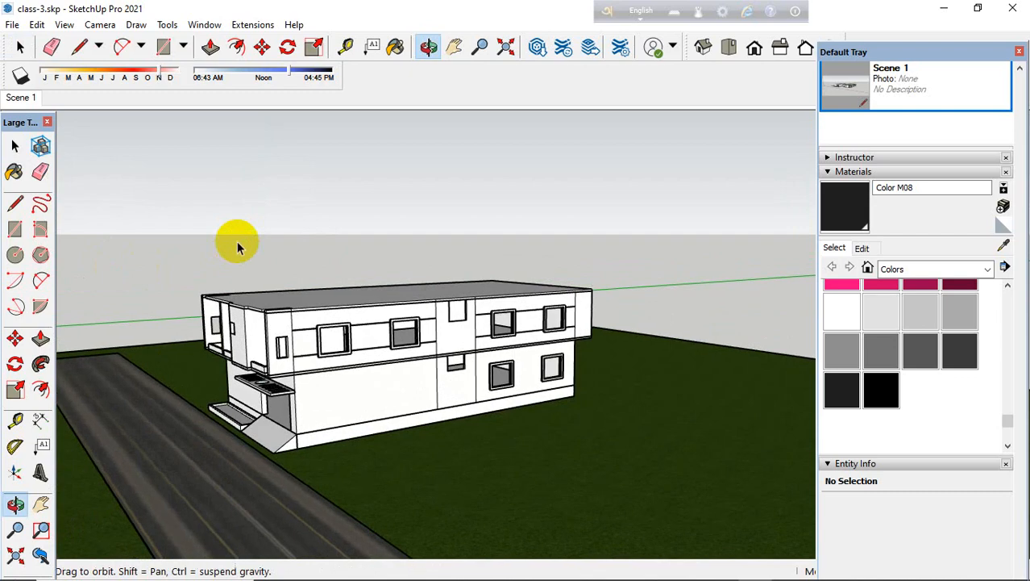
Step: Open the ground-floor wall group for editing
middle_click_drag(420, 408, 437, 437)
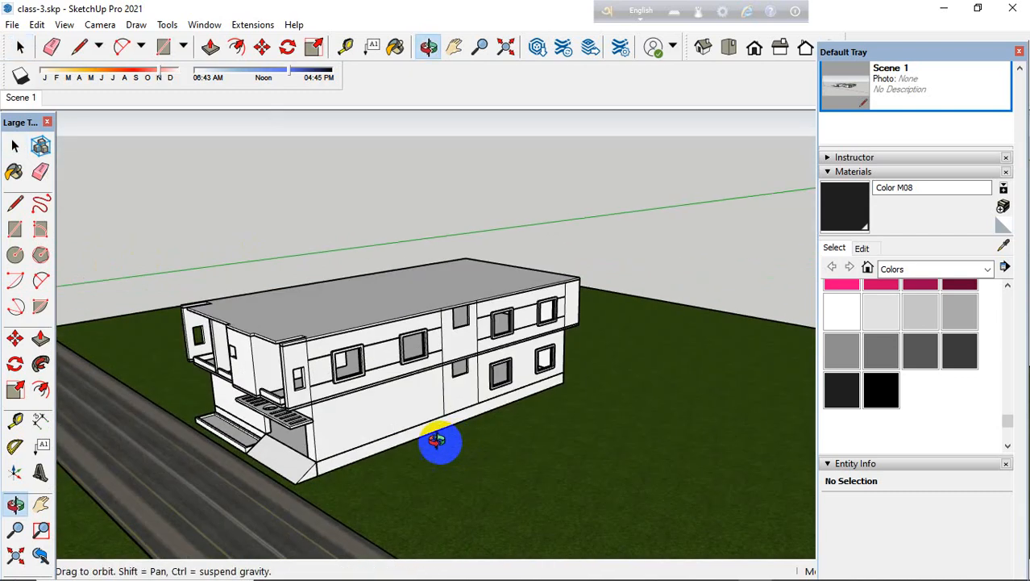
scroll(364, 412, "up", 4)
scroll(368, 414, "up", 5)
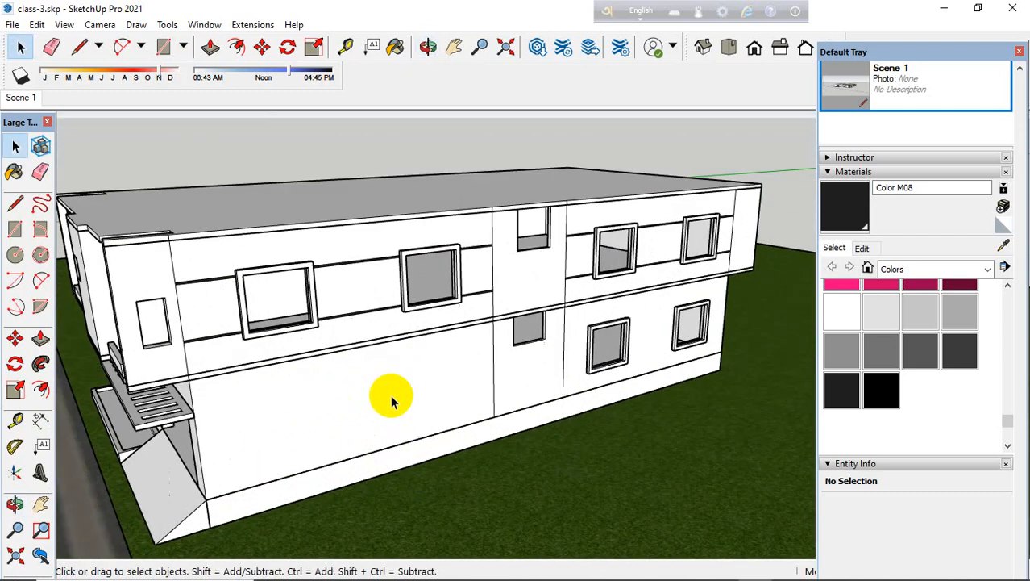
double_click(392, 402)
middle_click_drag(235, 425, 89, 331)
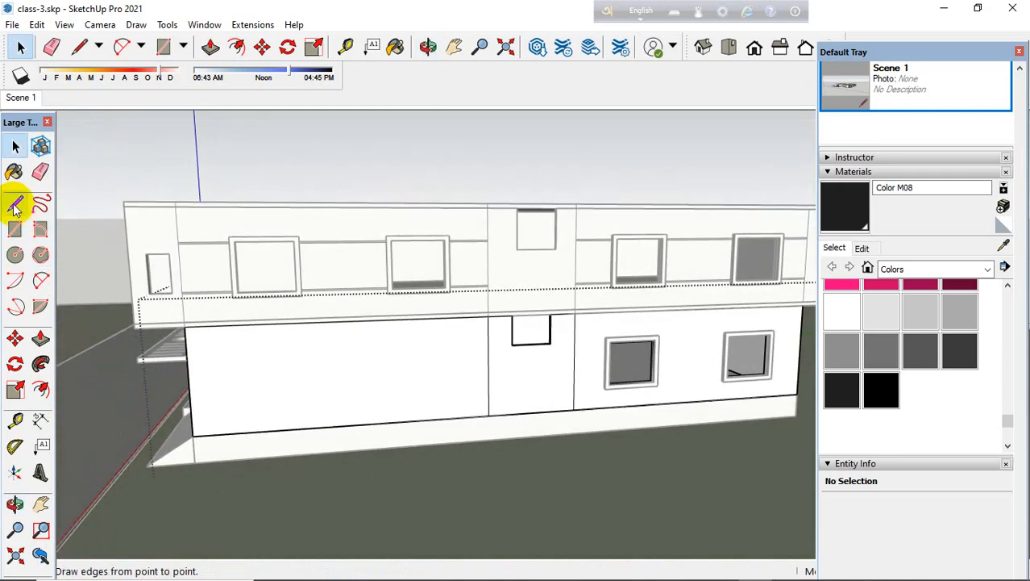
Step: Draw a line about 20' 5" long across the lower part of the ground-floor front wall, from its outer corner to the entrance opening
left_click(17, 201)
middle_click_drag(138, 373, 529, 415)
scroll(242, 408, "up", 4)
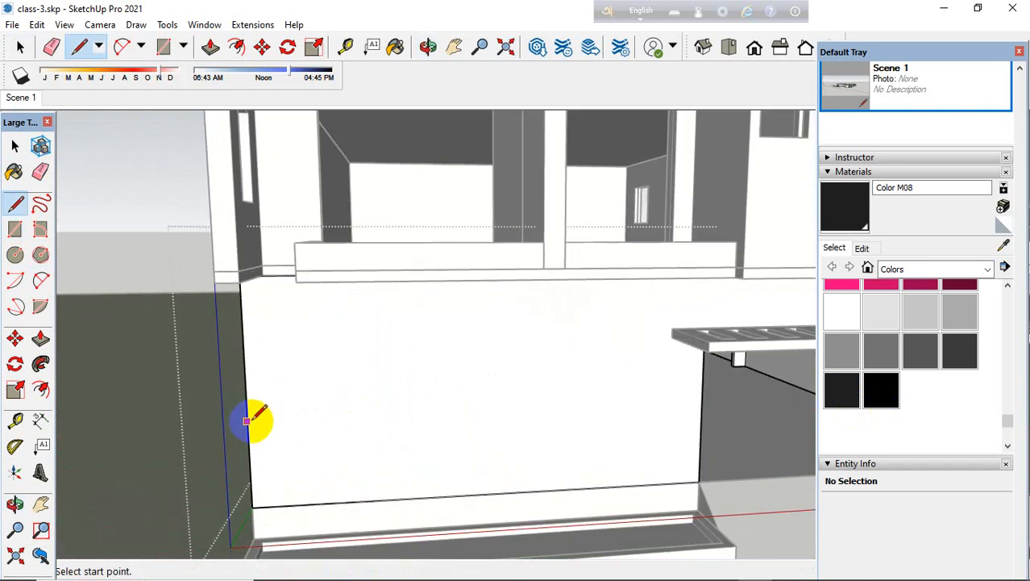
left_click(248, 449)
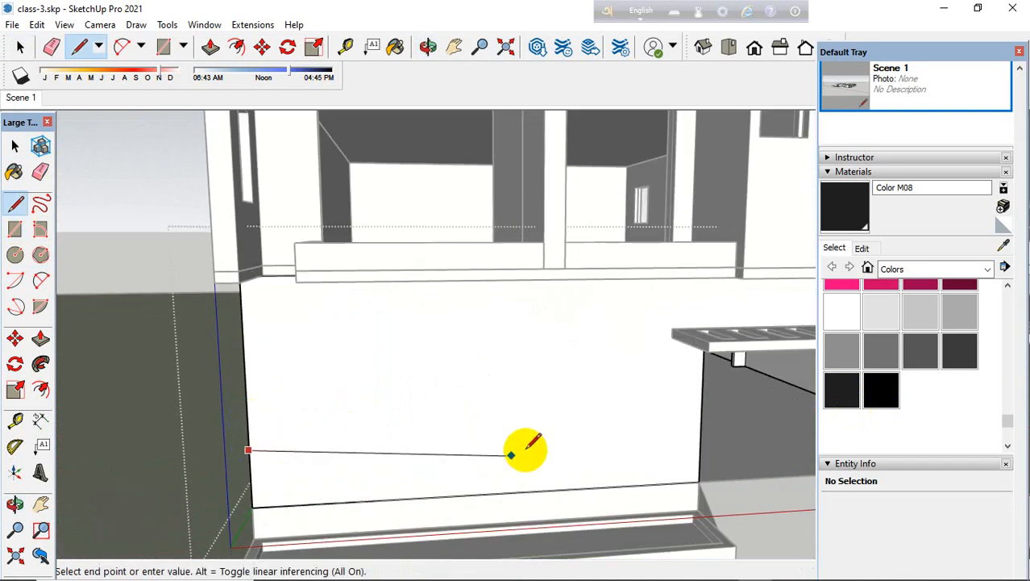
left_click(700, 429)
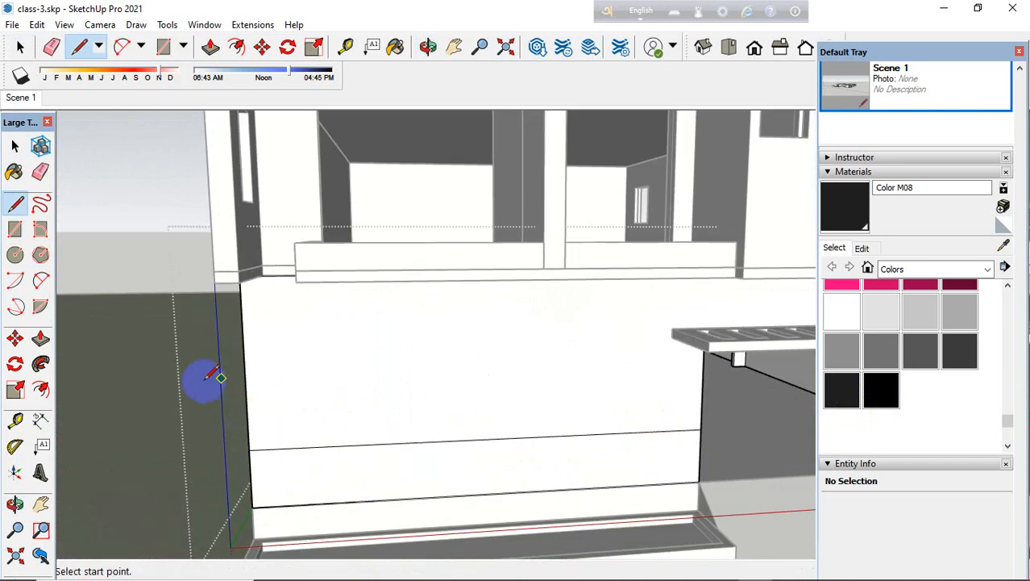
Step: Copy the new front-wall line a short distance straight up to outline a thin strip
left_click(14, 146)
scroll(166, 444, "up", 3)
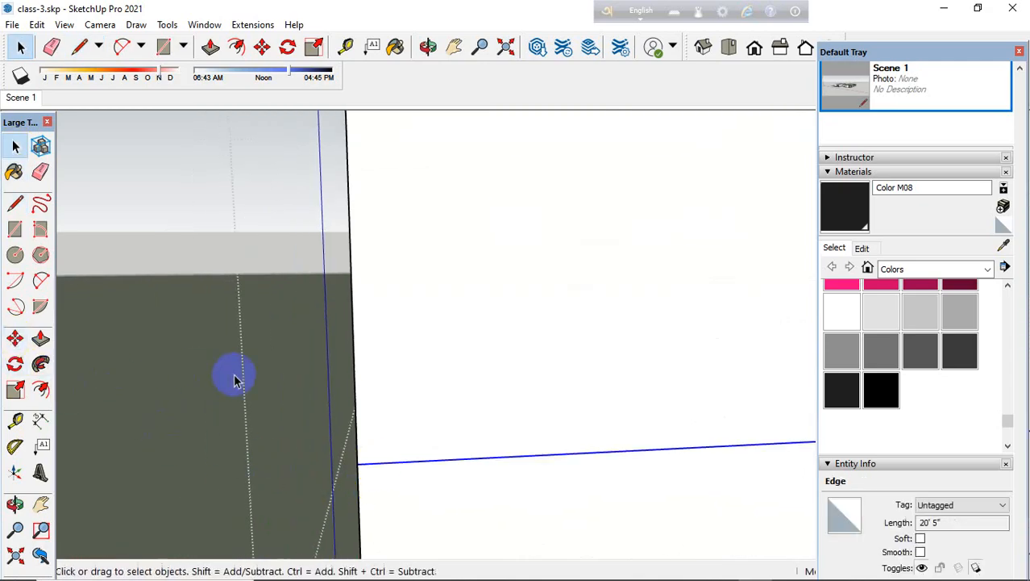
scroll(190, 395, "down", 5)
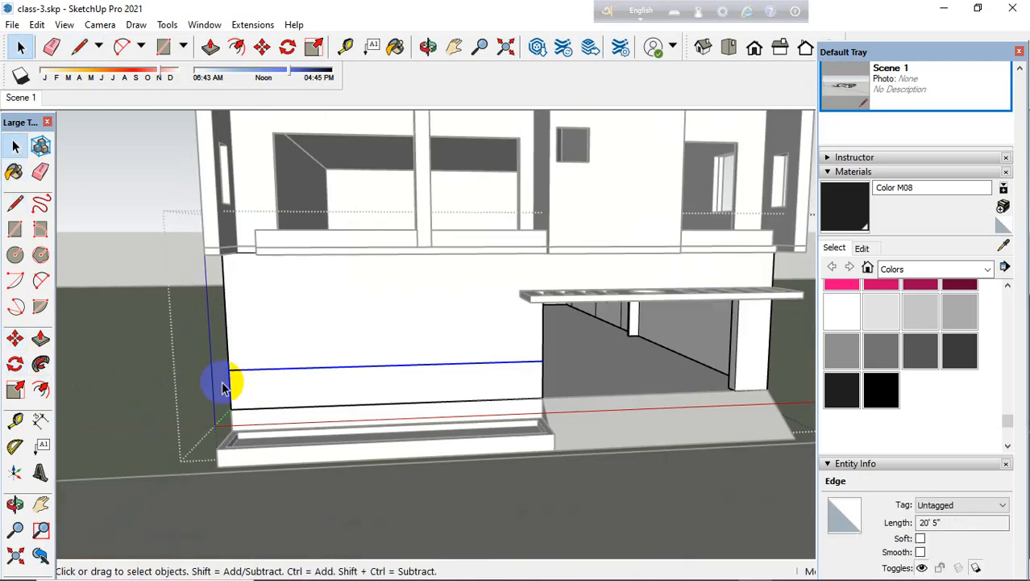
left_click(15, 338)
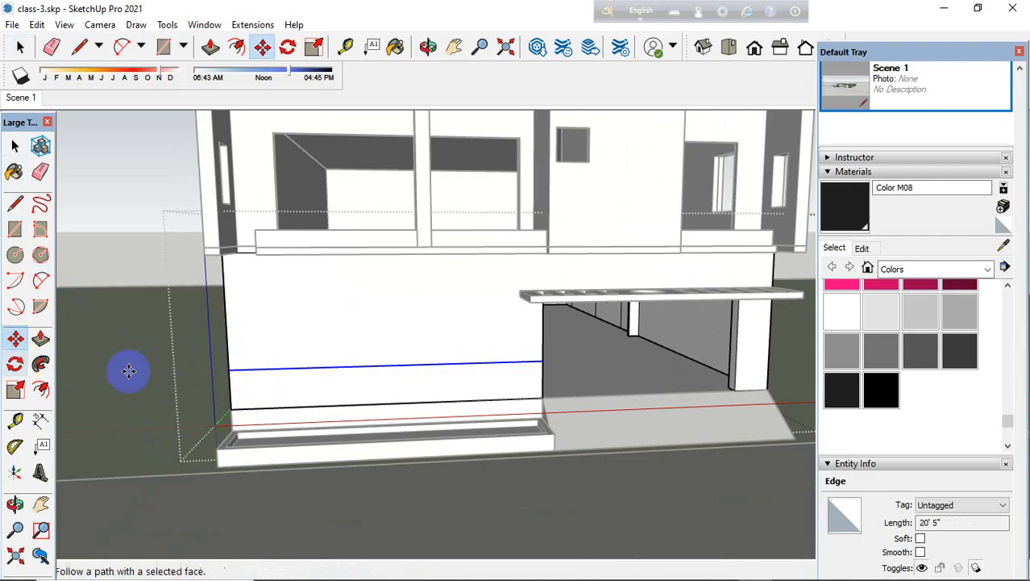
scroll(129, 370, "up", 4)
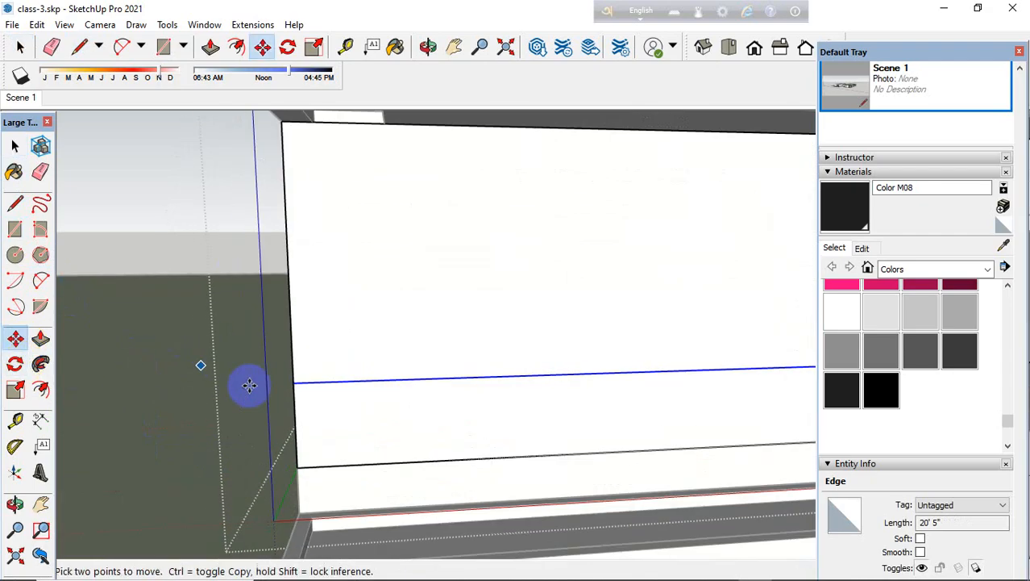
left_click(296, 365)
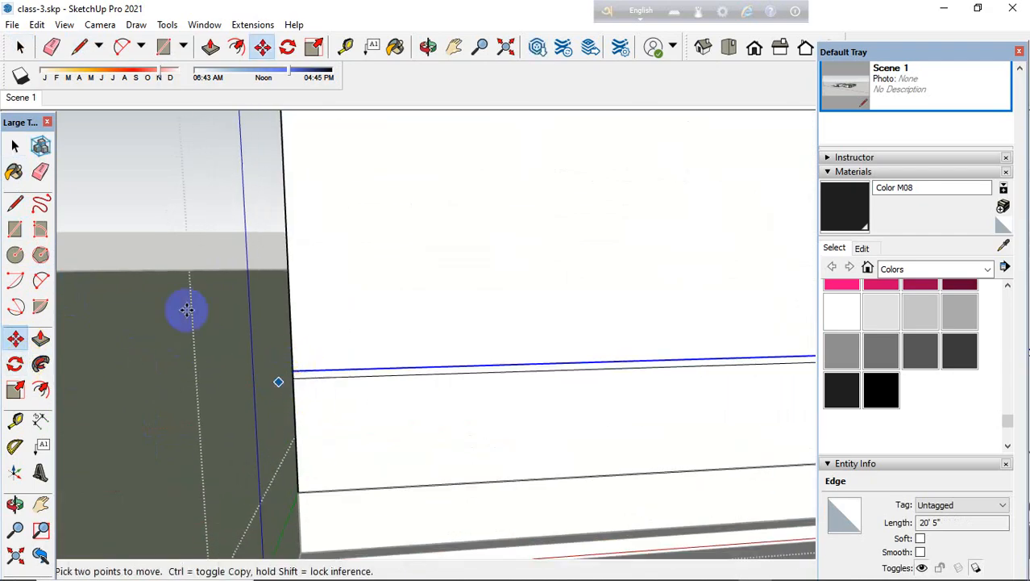
scroll(322, 390, "up", 1)
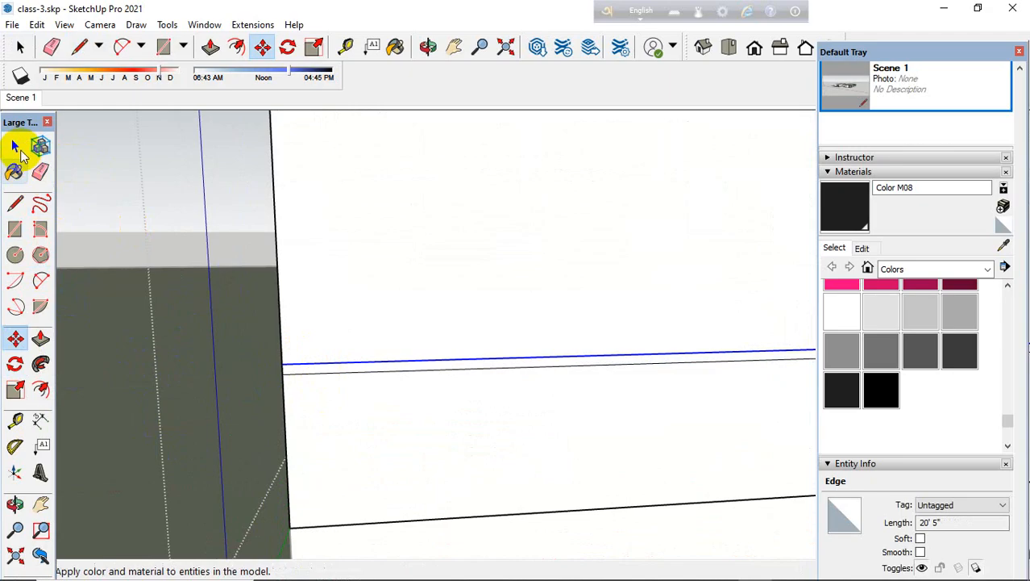
Step: Select the thin strip on the ground-floor front wall and copy it straight up to form a second, higher strip
left_click(15, 145)
scroll(274, 375, "up", 1)
left_click(292, 370)
double_click(292, 369)
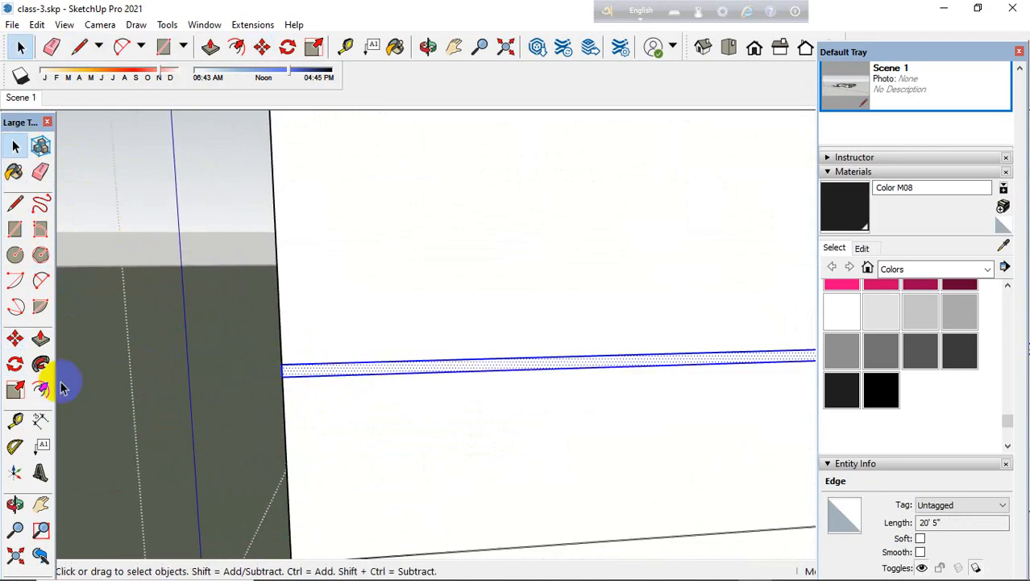
left_click(14, 337)
key("ctrl")
left_click(284, 377)
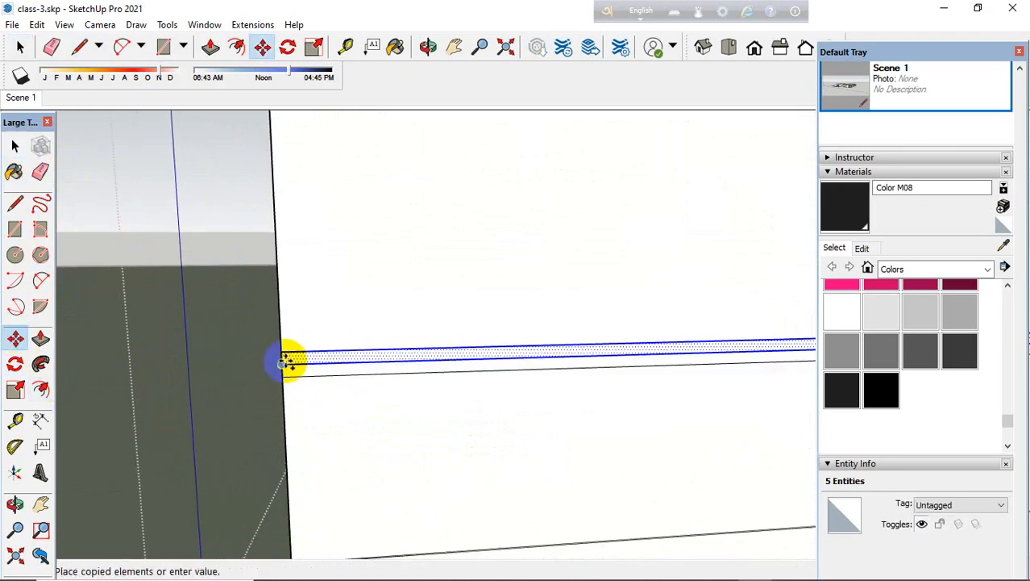
scroll(290, 347, "down", 4)
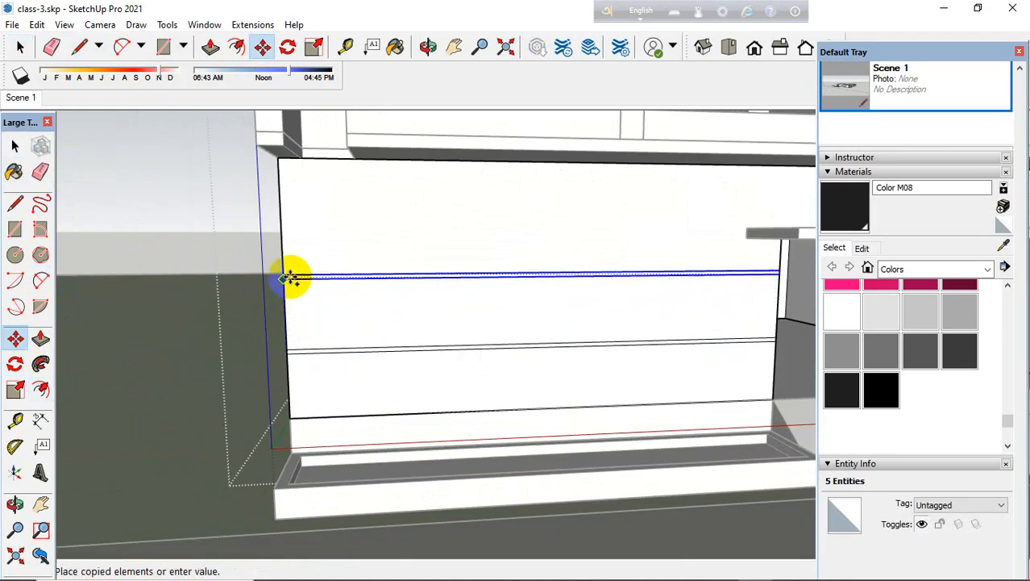
left_click(292, 276)
Step: Continue the lower strip line across the pier beside the entrance and along the side wall to its first vertical line, about 29' 10" in total
scroll(271, 382, "down", 5)
key("o")
mouse_move(266, 393)
left_mouse_down()
mouse_move(189, 367)
mouse_move(334, 337)
mouse_move(334, 353)
mouse_move(122, 384)
mouse_move(97, 367)
left_mouse_up()
left_click(14, 203)
scroll(373, 338, "up", 3)
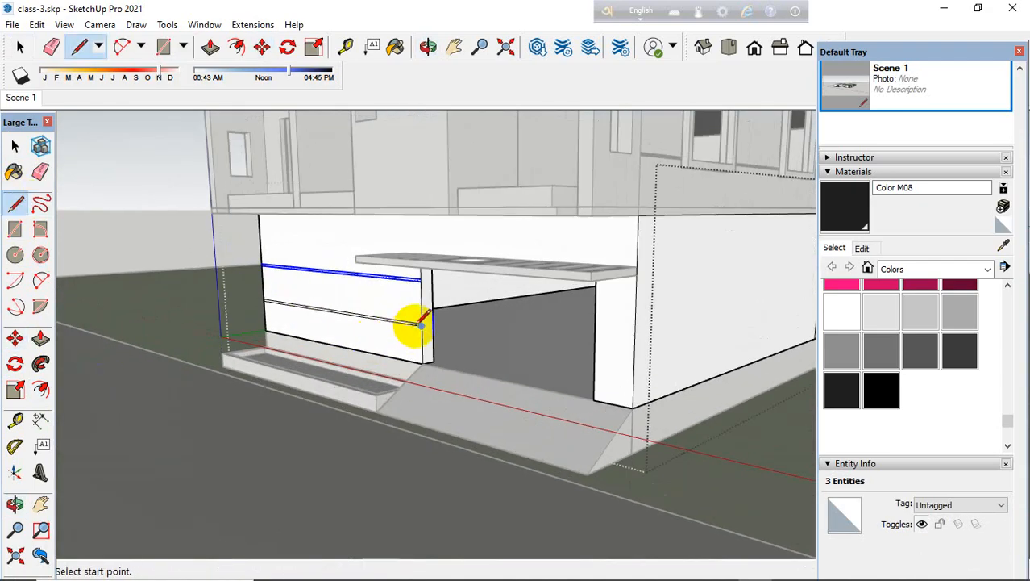
left_click(594, 356)
scroll(605, 352, "up", 2)
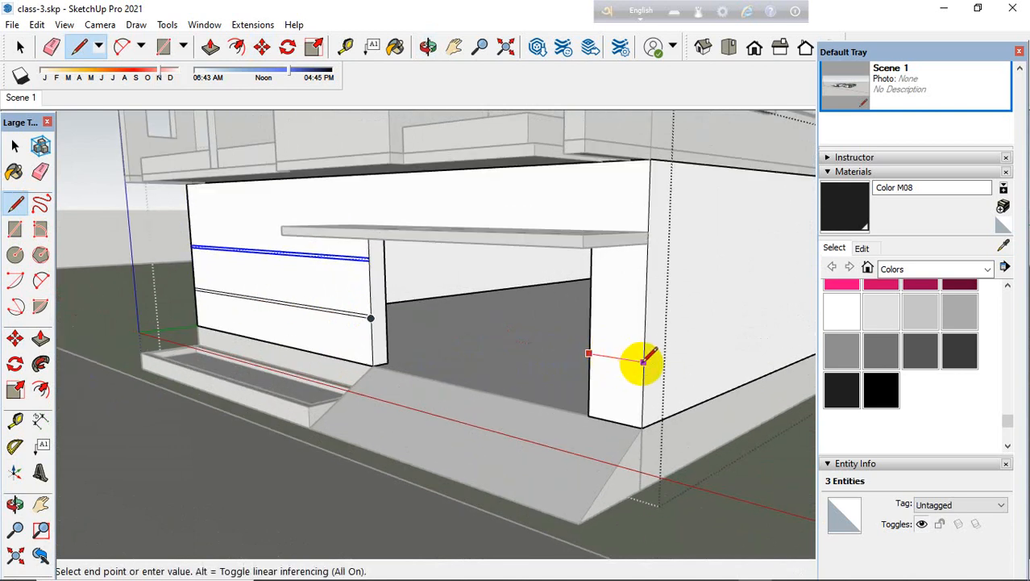
left_click(642, 362)
middle_click_drag(666, 365, 486, 384)
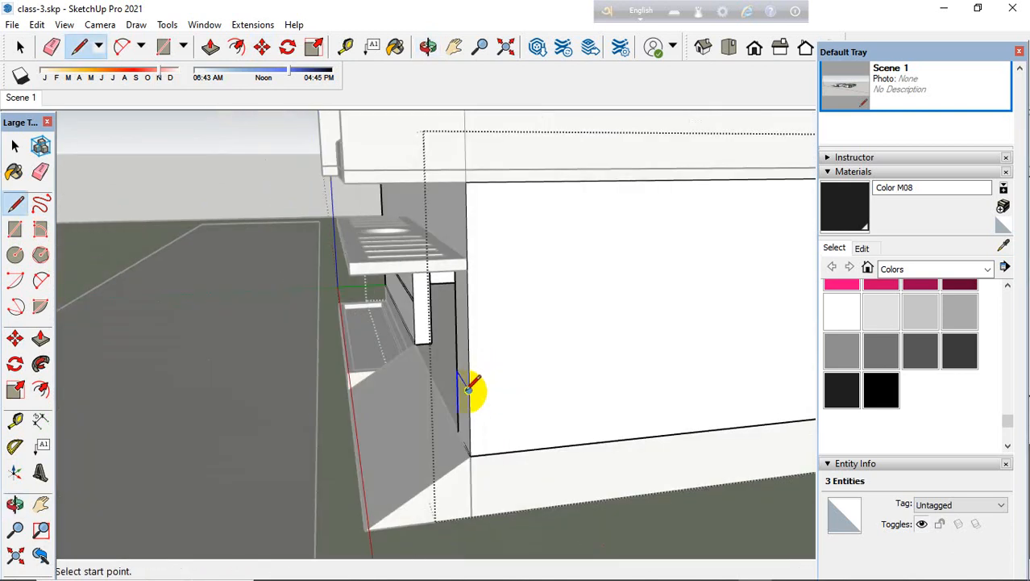
scroll(244, 422, "down", 4)
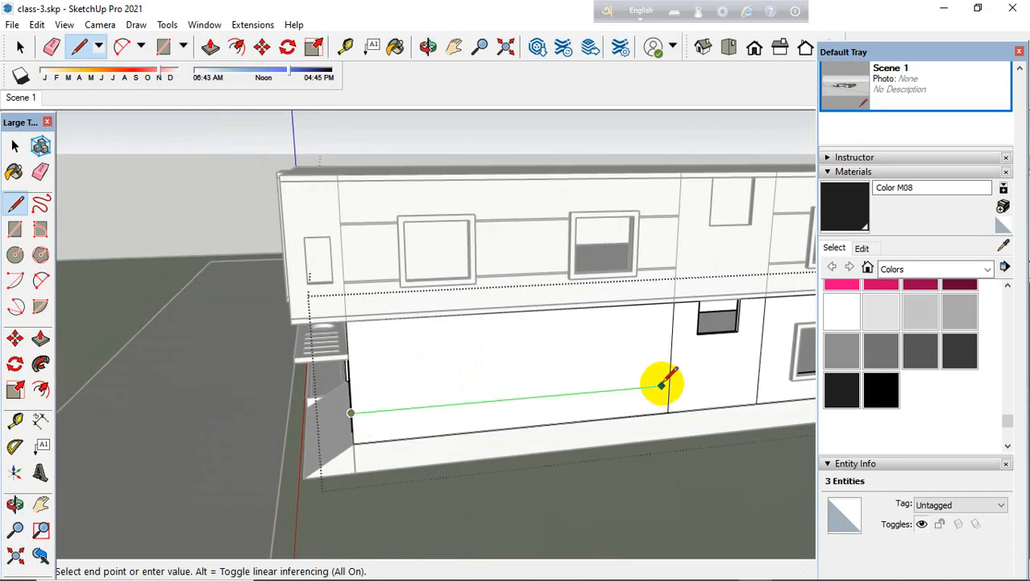
left_click(668, 387)
middle_click_drag(640, 408, 729, 420)
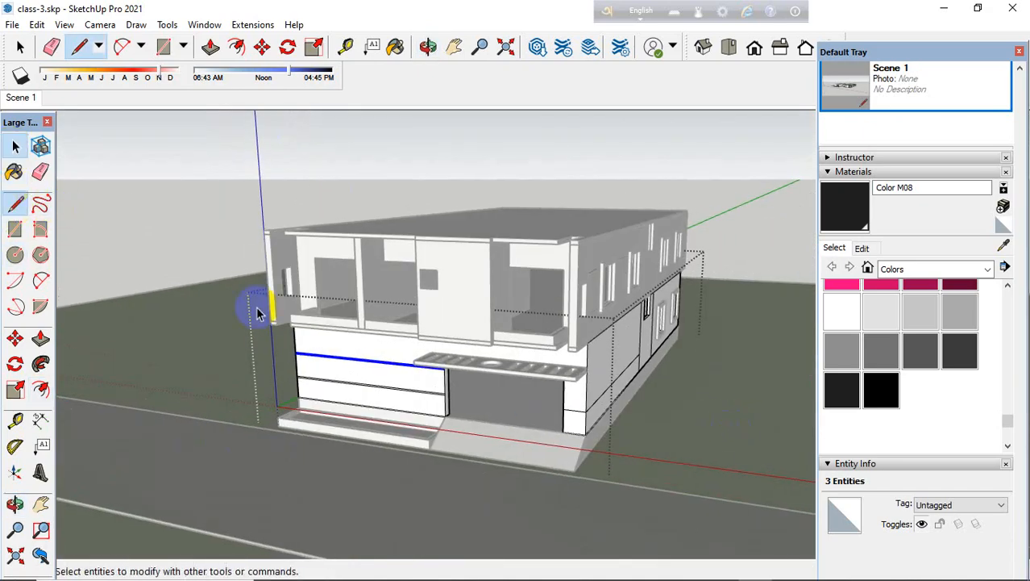
Step: Copy the connected pier and side-wall lines a short distance straight up to outline a thin strip
key("space")
scroll(565, 409, "up", 5)
left_click(561, 409)
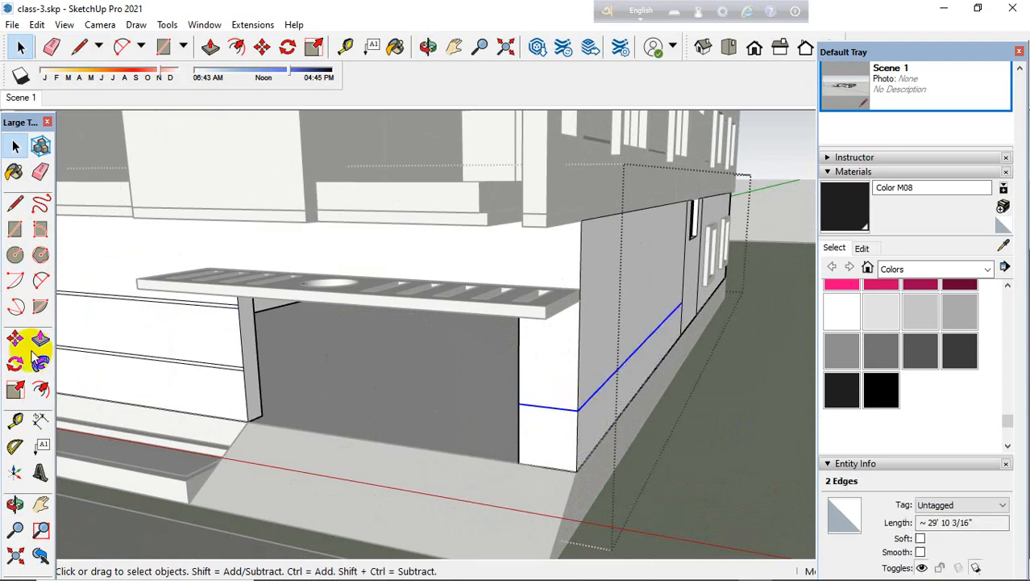
left_click(15, 337)
scroll(571, 410, "up", 2)
key("ctrl")
left_click(578, 411)
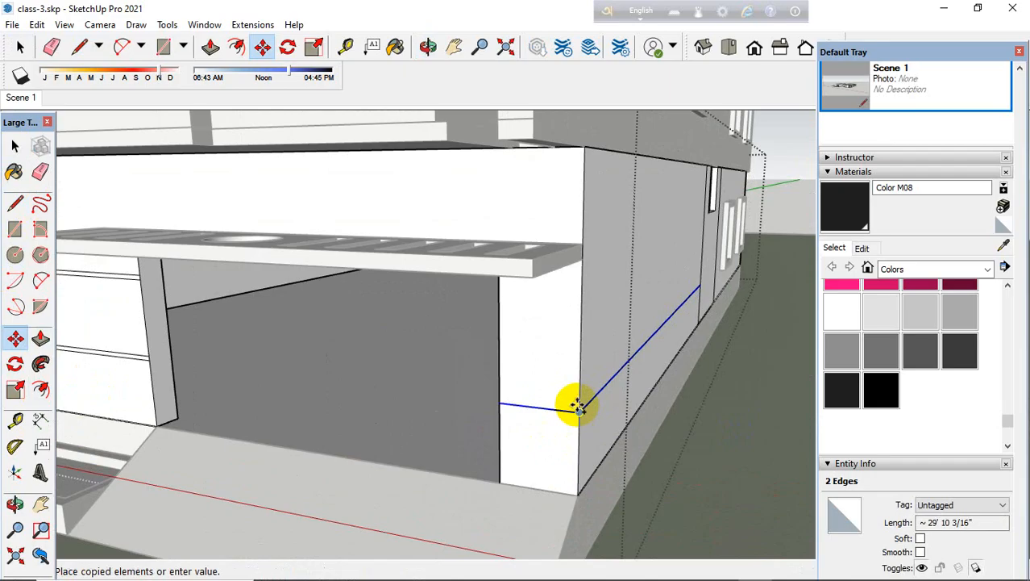
scroll(574, 406, "up", 3)
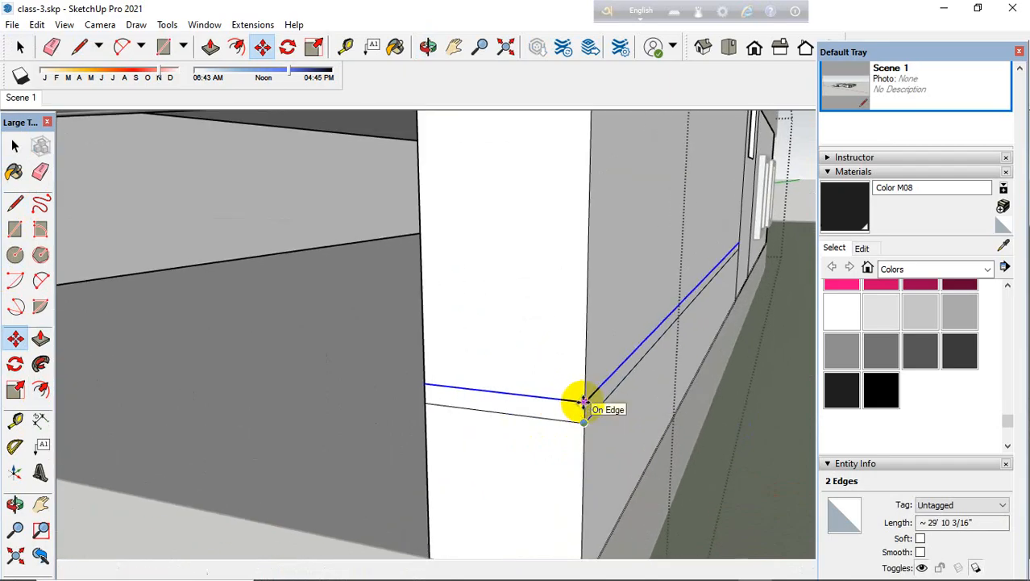
left_click(584, 411)
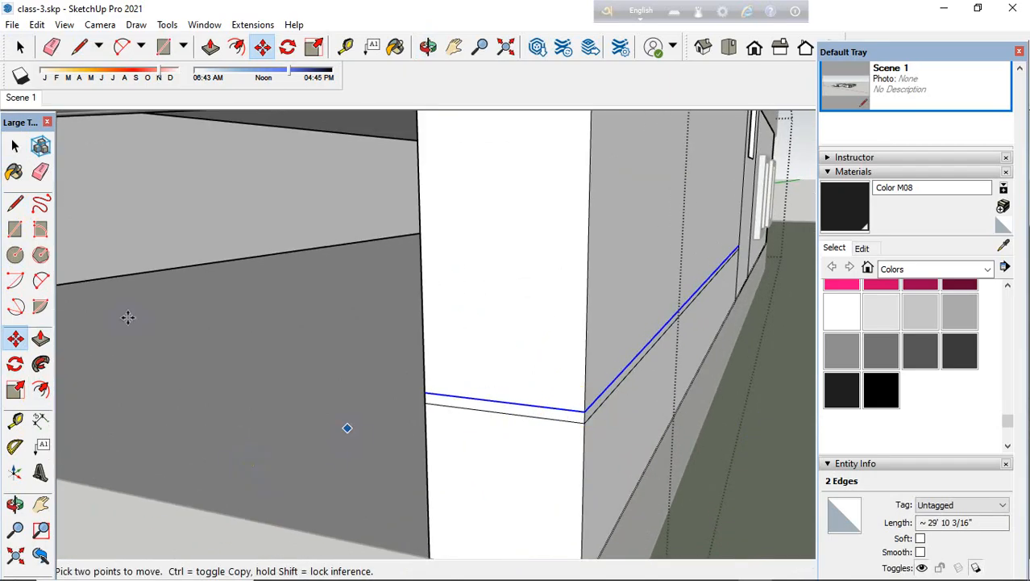
Step: Select the pier and side-wall strip and copy it up by the same spacing as the two front-wall strips
left_click(15, 203)
middle_click_drag(575, 432, 386, 334)
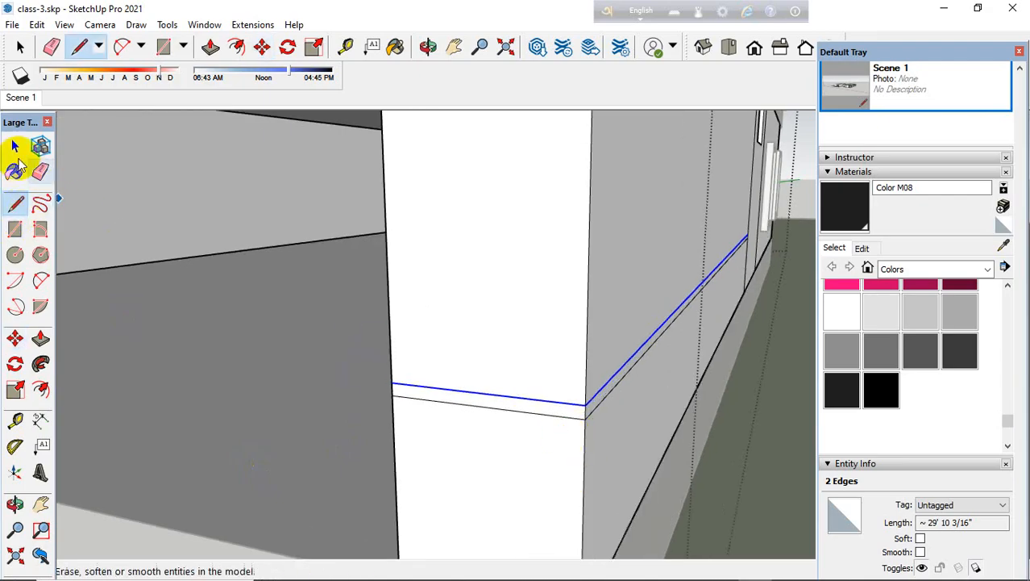
left_click(15, 146)
double_click(538, 410)
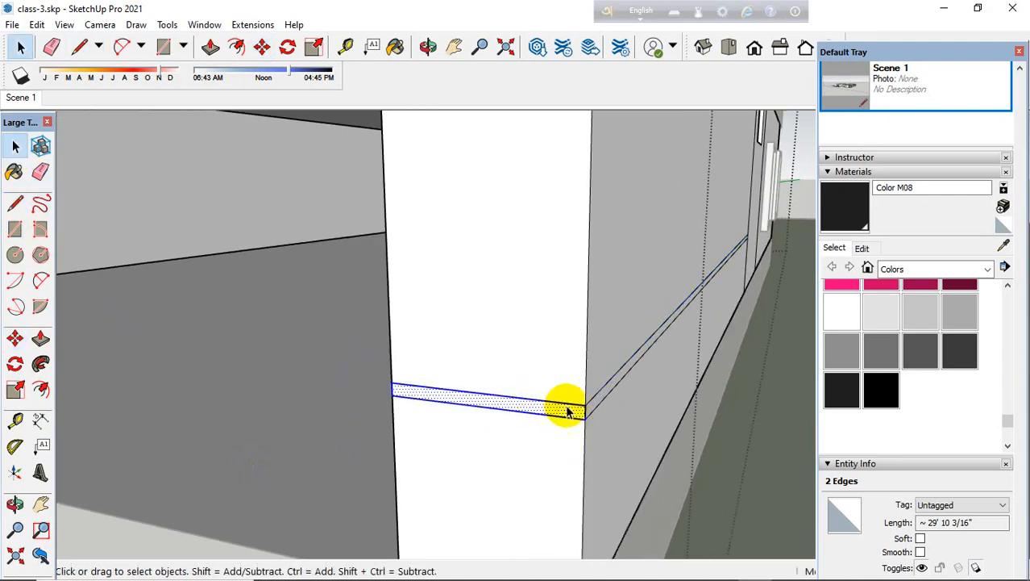
scroll(601, 405, "down", 5)
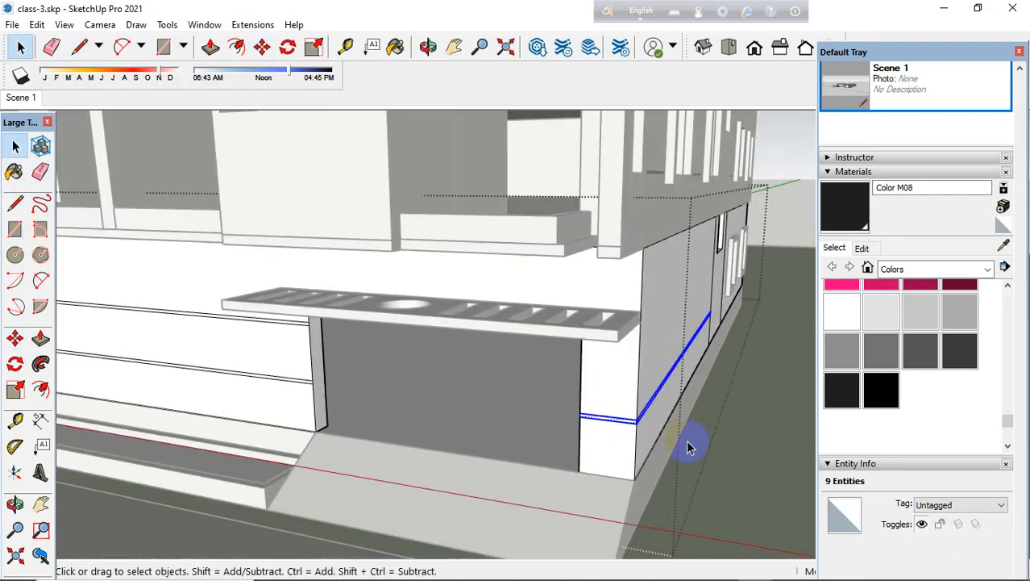
left_click(16, 338)
scroll(318, 384, "up", 5)
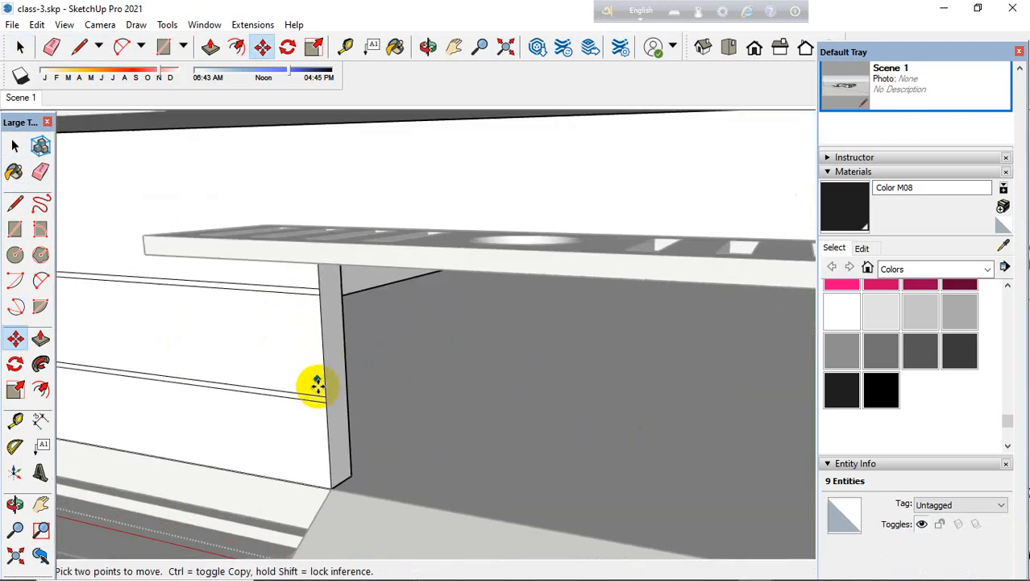
key("ctrl")
left_click(325, 394)
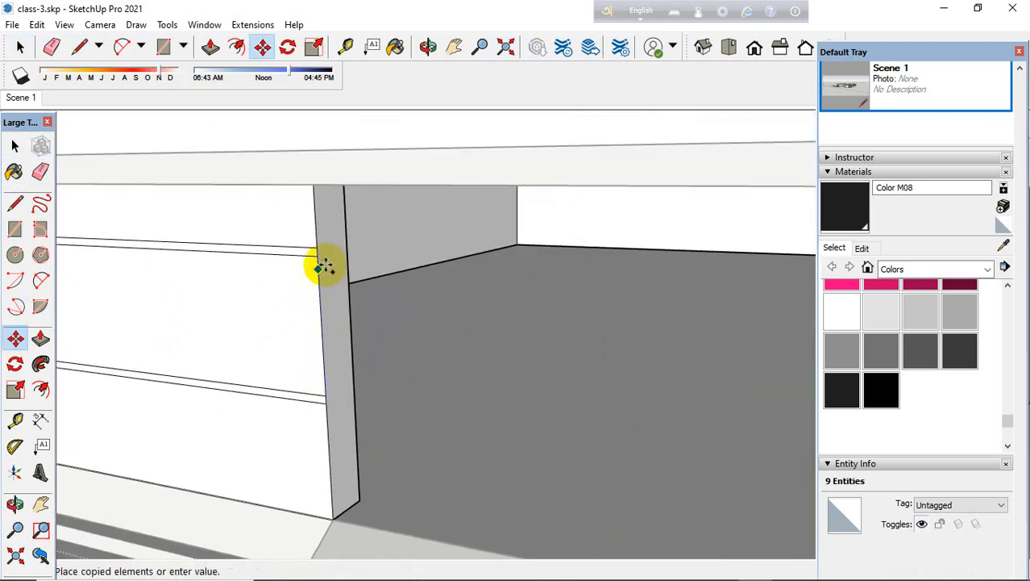
left_click(305, 263)
scroll(211, 338, "down", 5)
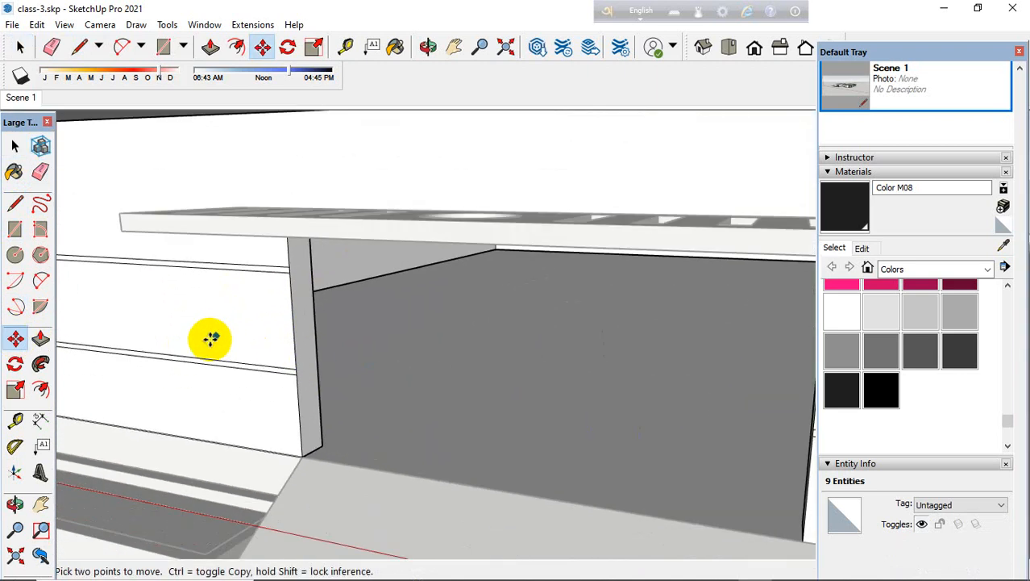
middle_click_drag(363, 382, 221, 391)
scroll(222, 390, "down", 2)
scroll(221, 391, "down", 4)
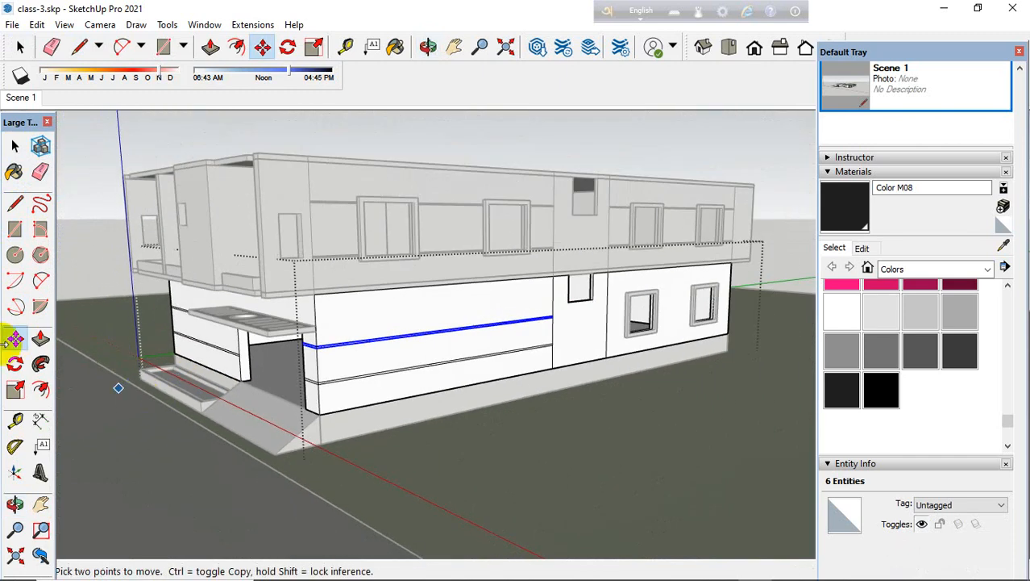
Step: Try to copy the upper strip on the pier sideways toward the entrance opening, and close the ground-floor wall group
left_click(15, 145)
middle_click_drag(159, 355, 410, 409)
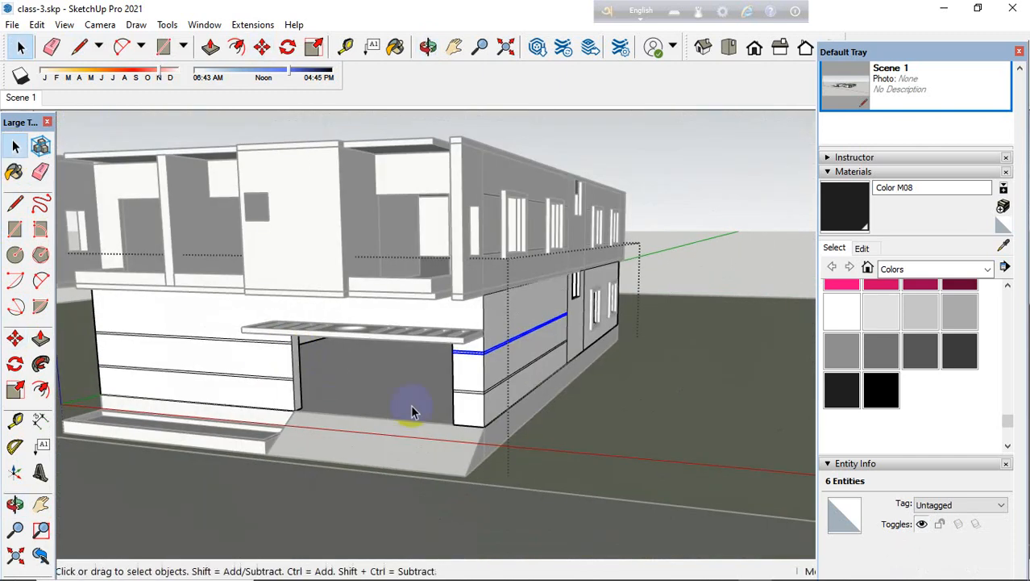
scroll(265, 400, "up", 3)
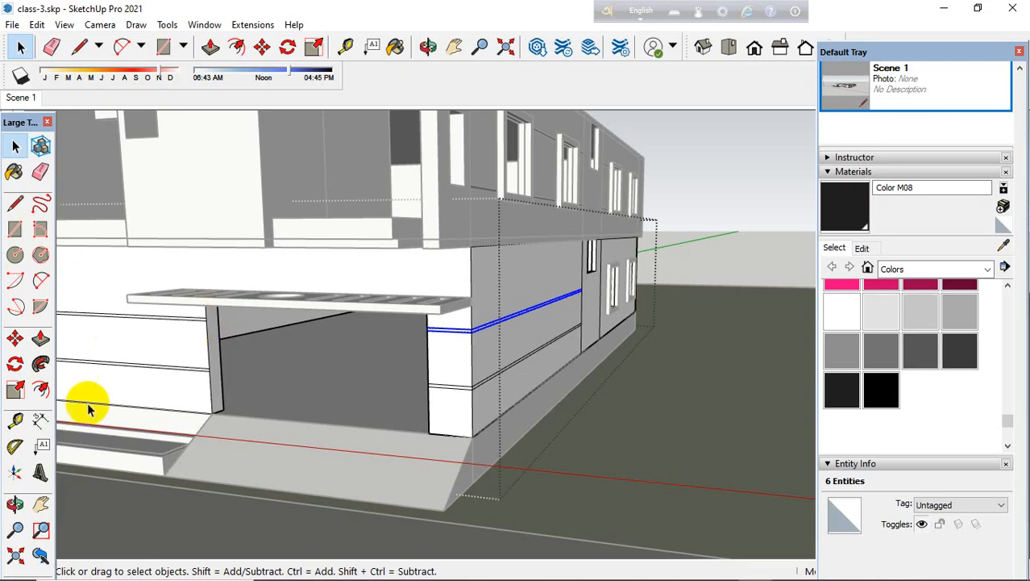
scroll(193, 381, "up", 2)
middle_click_drag(193, 381, 169, 419)
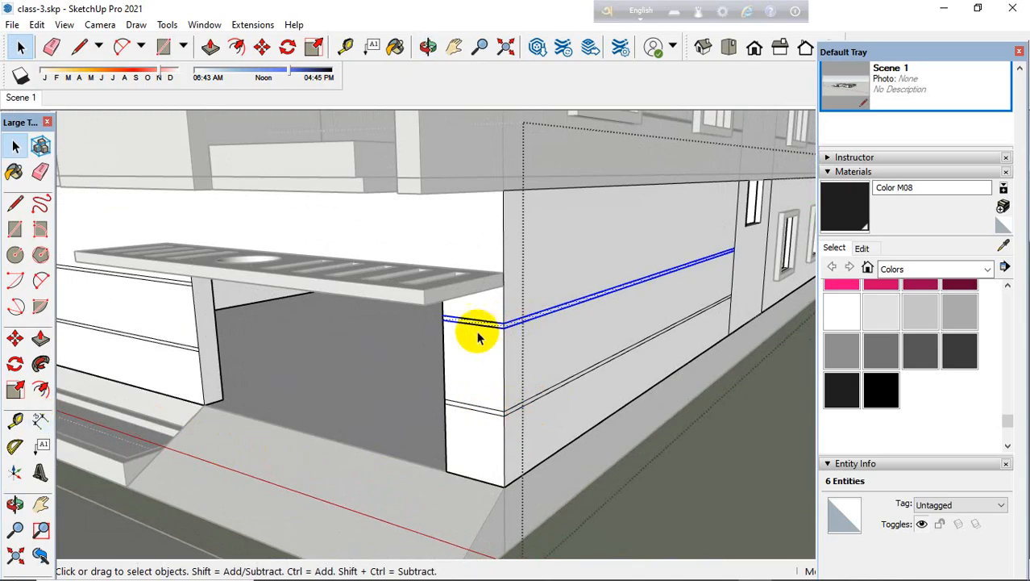
left_click(14, 338)
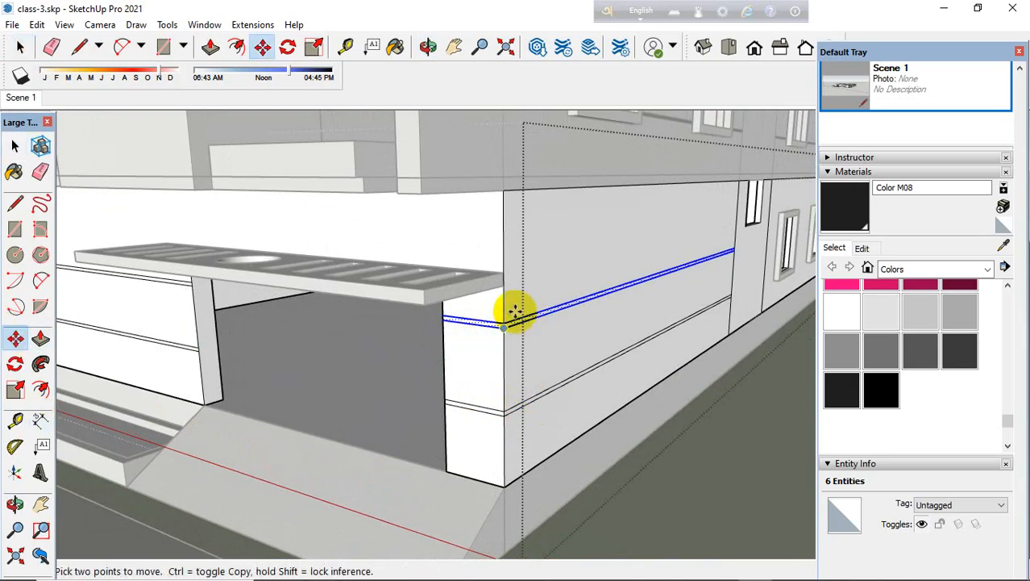
key("ctrl")
left_click(504, 411)
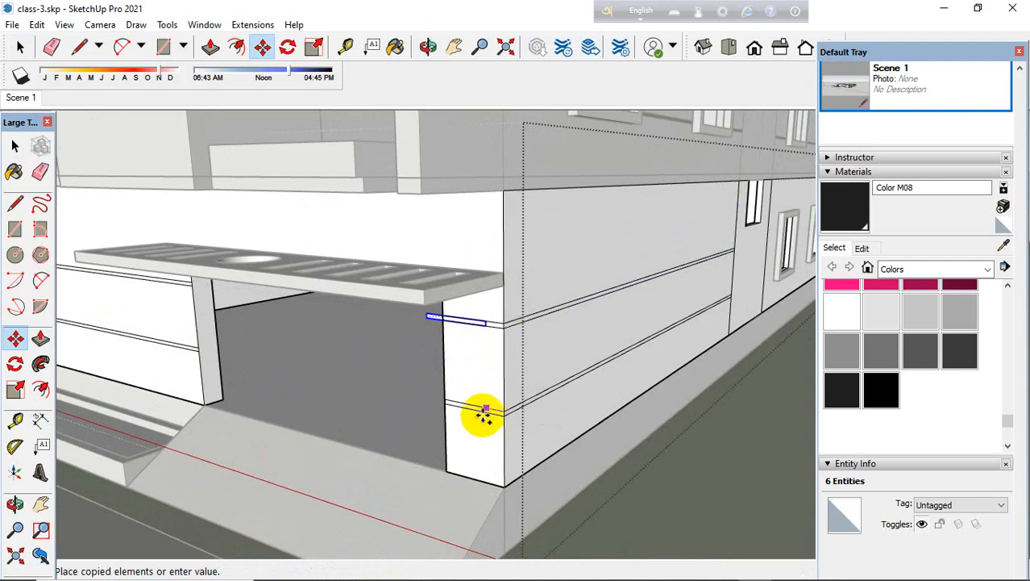
left_click(484, 413)
scroll(621, 392, "down", 6)
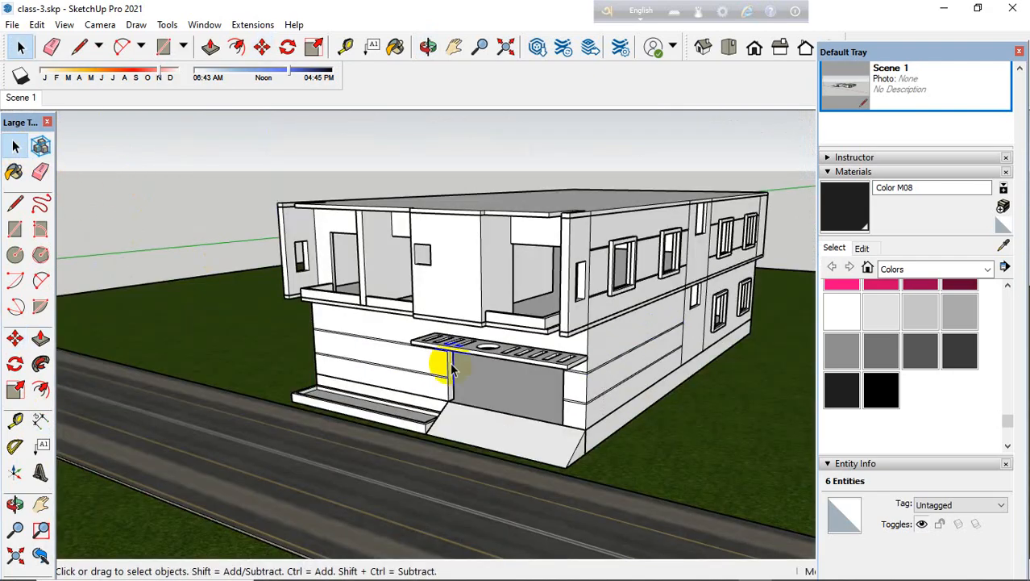
middle_click_drag(437, 357, 582, 401)
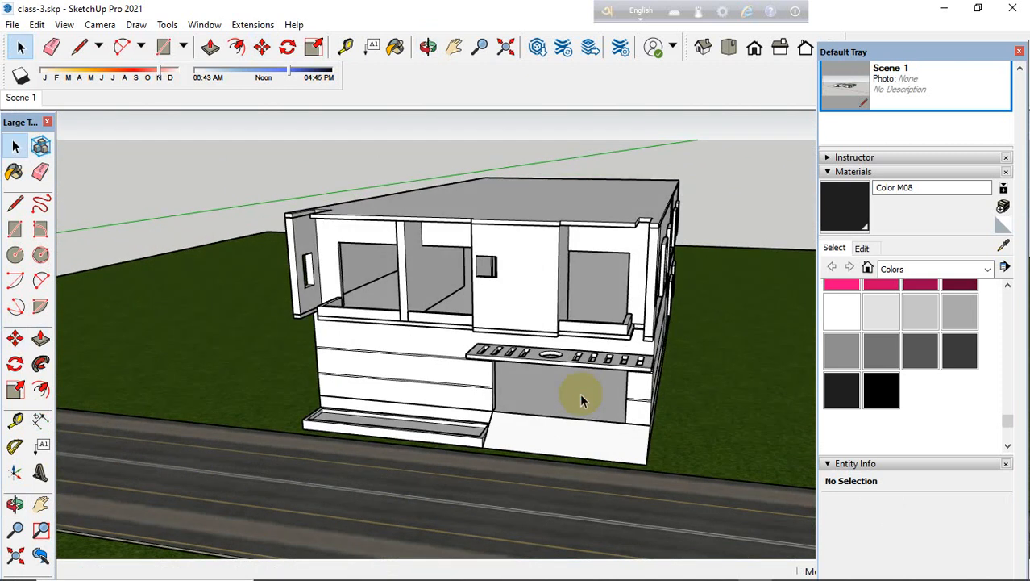
Step: Draw vertical lines across the slab band between the floors, aligned with both sides of the small ground-floor window on the side wall
middle_click_drag(529, 386, 442, 353)
scroll(330, 385, "down", 3)
scroll(516, 414, "up", 2)
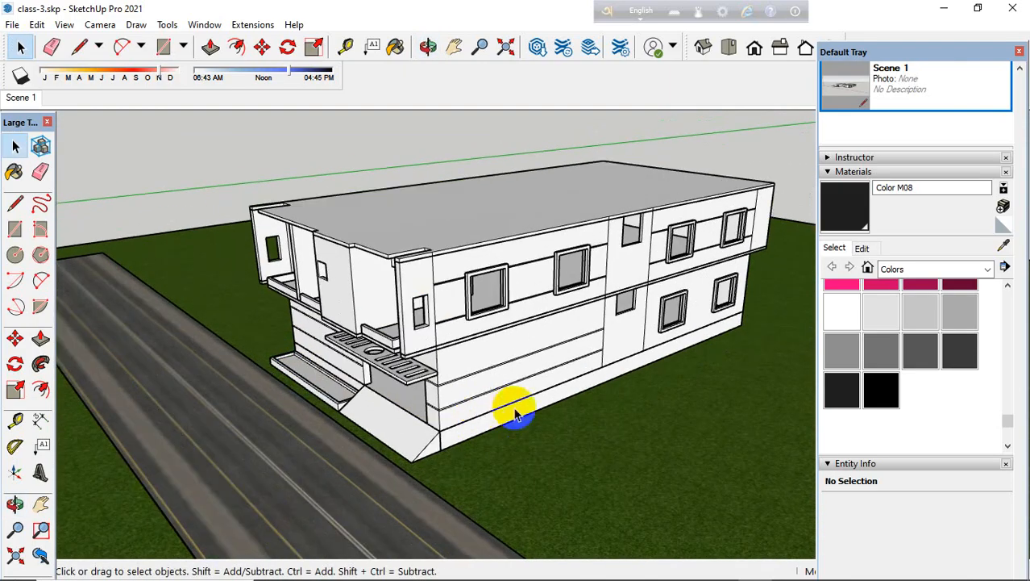
scroll(662, 191, "up", 6)
middle_click_drag(637, 258, 514, 166)
scroll(546, 355, "up", 4)
left_click(17, 203)
scroll(346, 193, "up", 3)
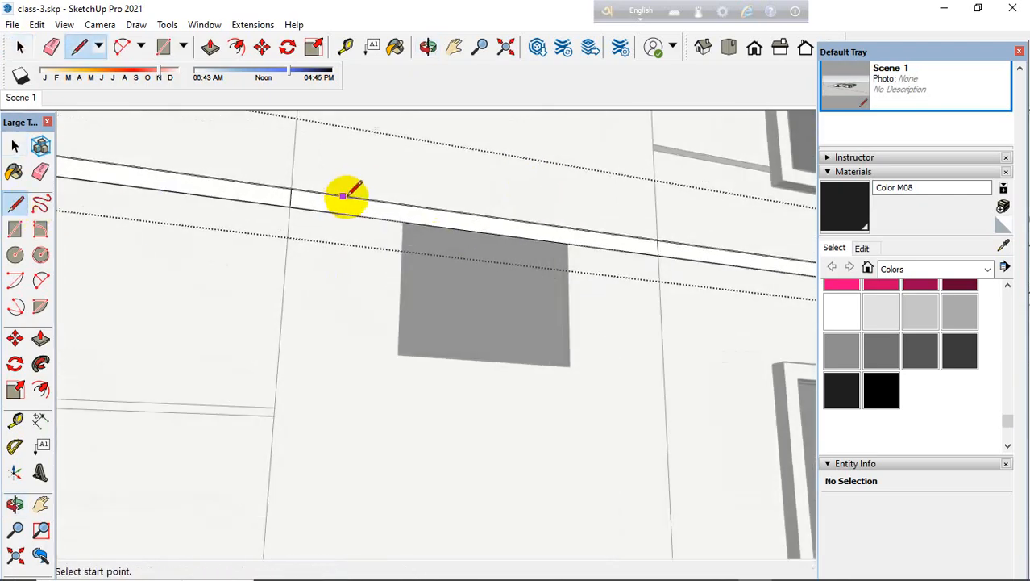
left_click(611, 252)
left_click(611, 234)
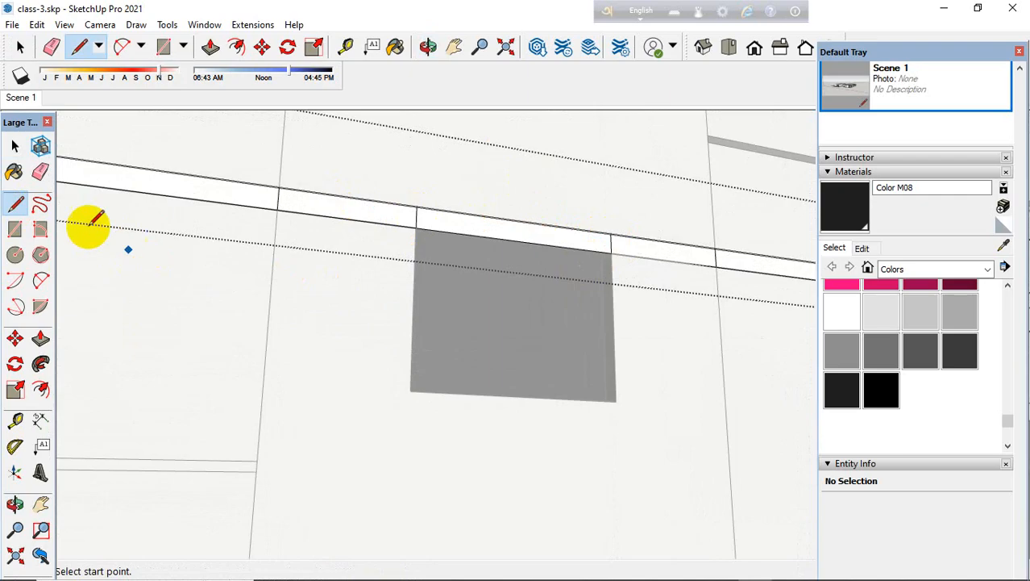
Step: Push the marked slab segment above the small window inward to cut a notch in the band
left_click(13, 148)
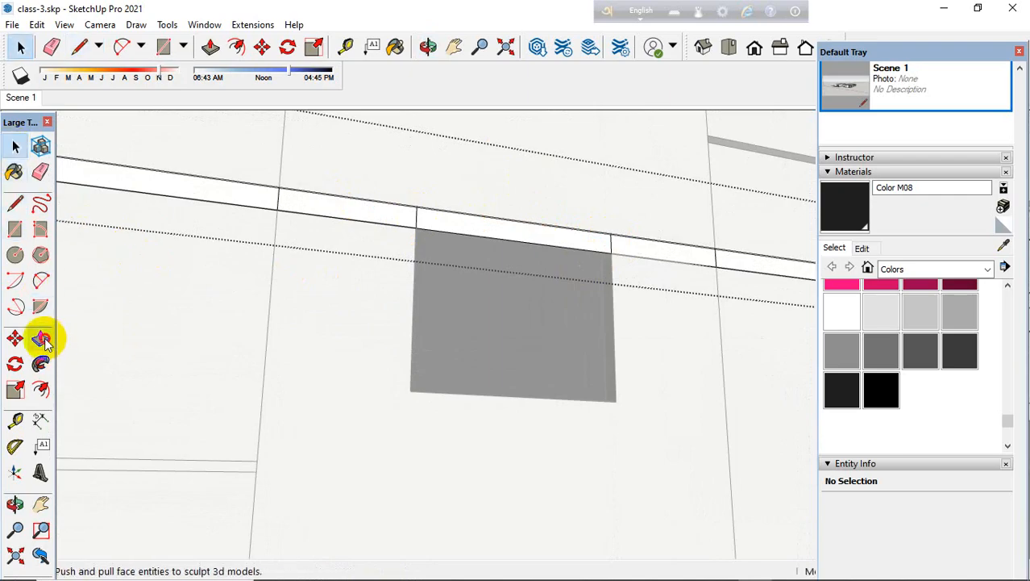
left_click(40, 338)
left_click(511, 237)
left_click(470, 305)
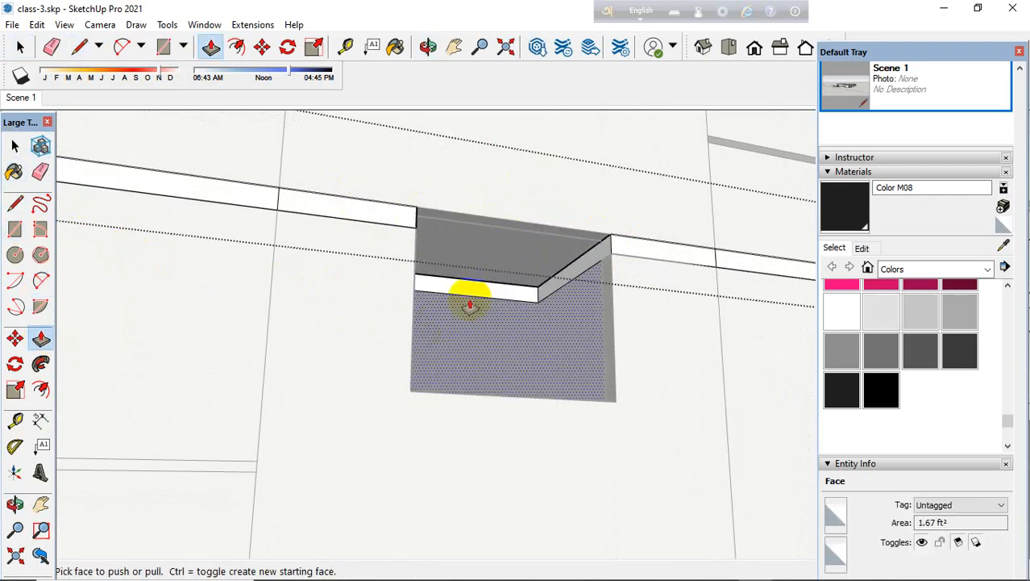
middle_click_drag(380, 327, 399, 403)
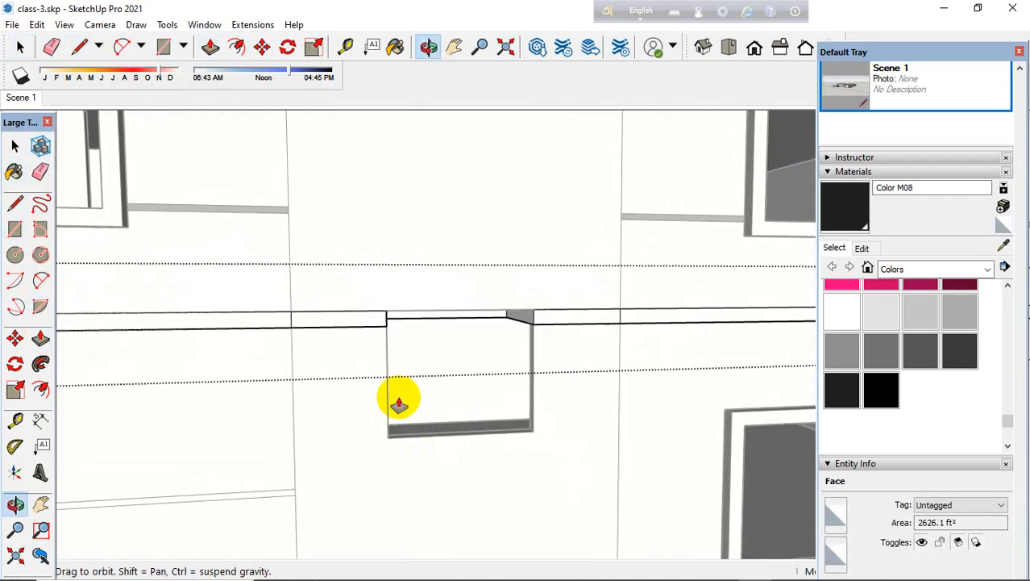
Step: Close the slab group and return to the saved Scene 1 view of the building
left_click(14, 146)
scroll(610, 230, "down", 5)
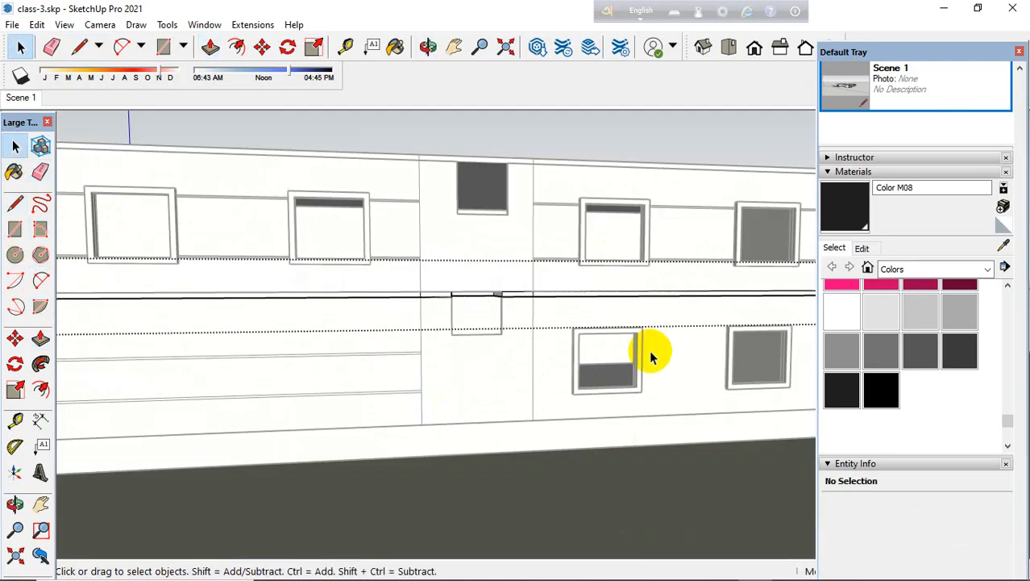
scroll(589, 166, "down", 3)
scroll(589, 281, "up", 8)
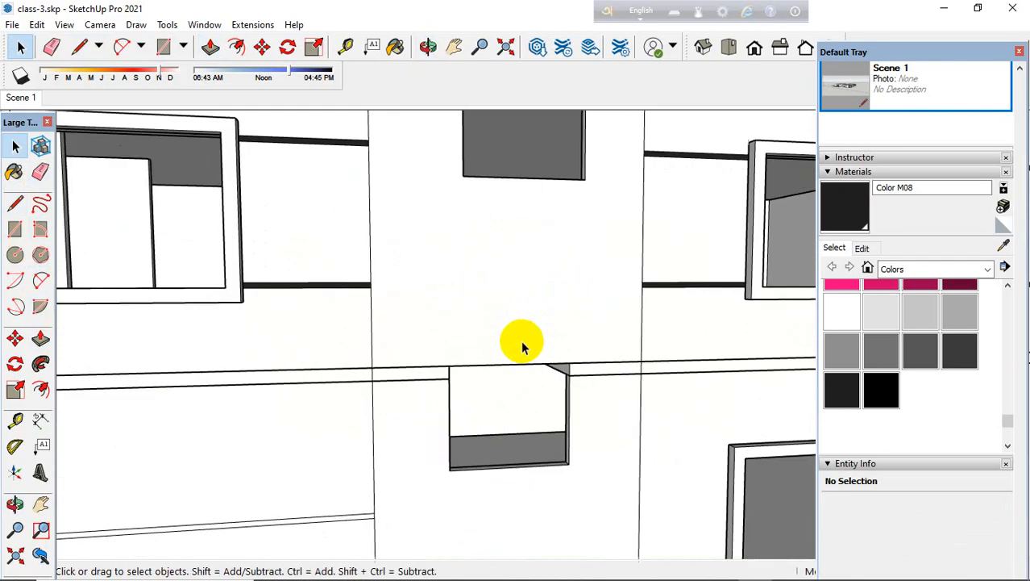
middle_click_drag(523, 347, 451, 430)
left_click(20, 97)
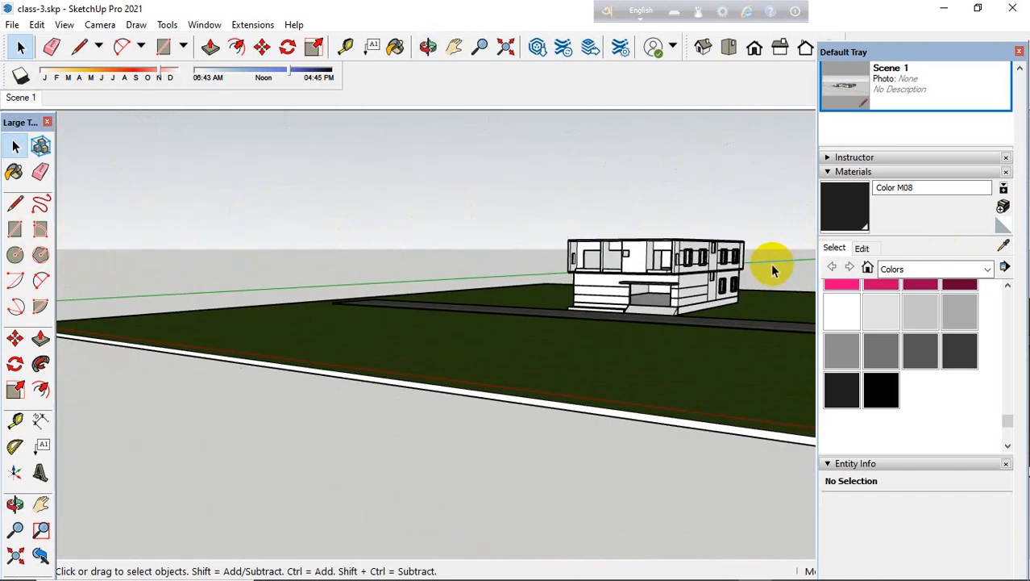
middle_click_drag(730, 249, 701, 223)
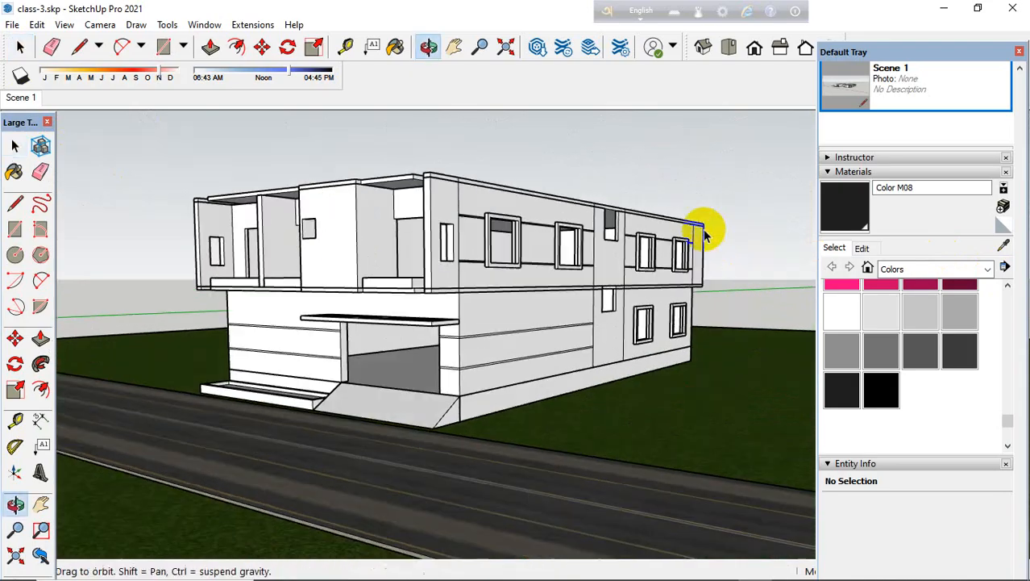
left_click(11, 25)
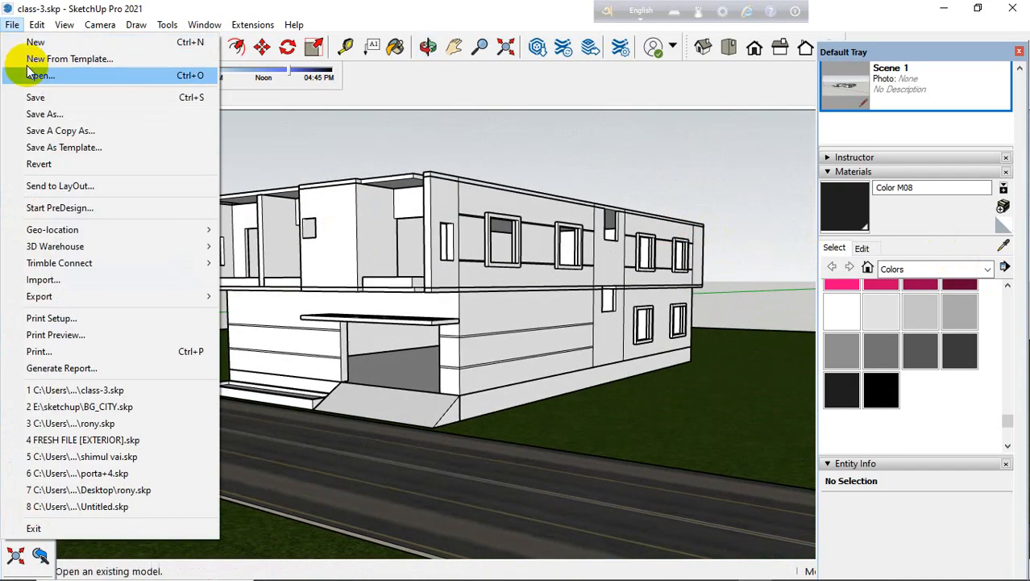
left_click(368, 132)
scroll(526, 204, "down", 3)
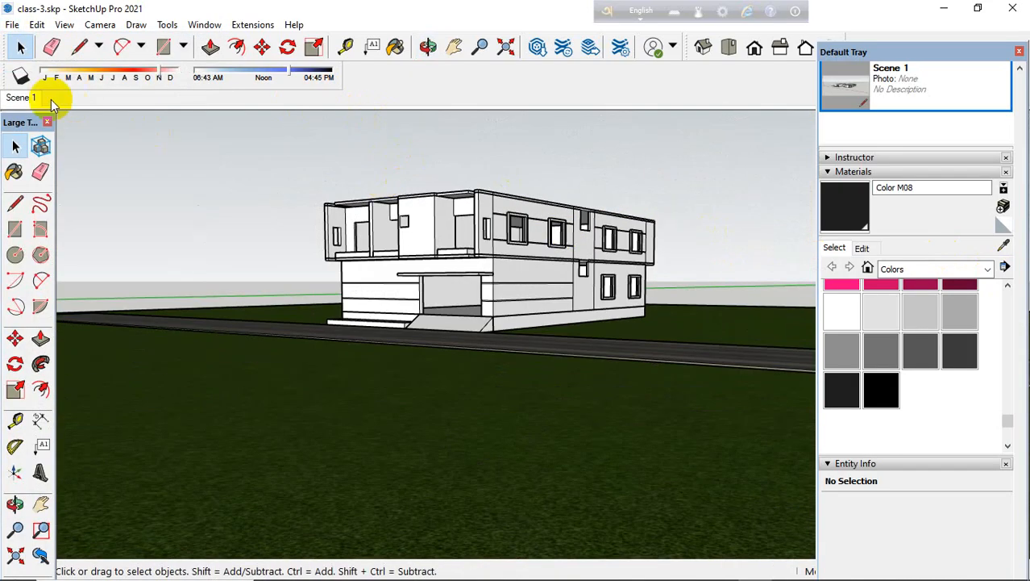
Step: Update Scene 1 with a closer, low corner view showing the building's front facade and side wall
left_click(22, 97)
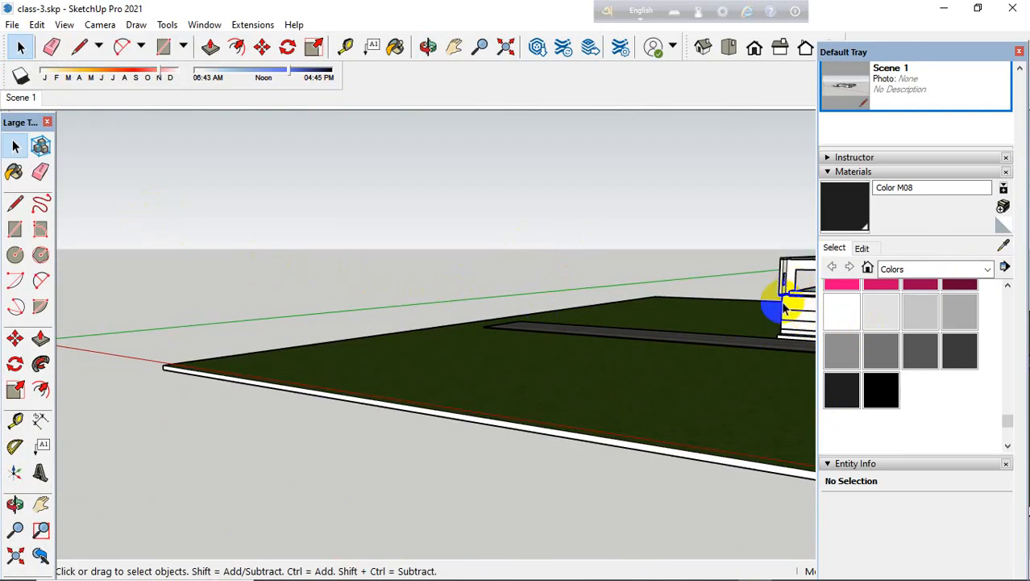
scroll(250, 383, "down", 3)
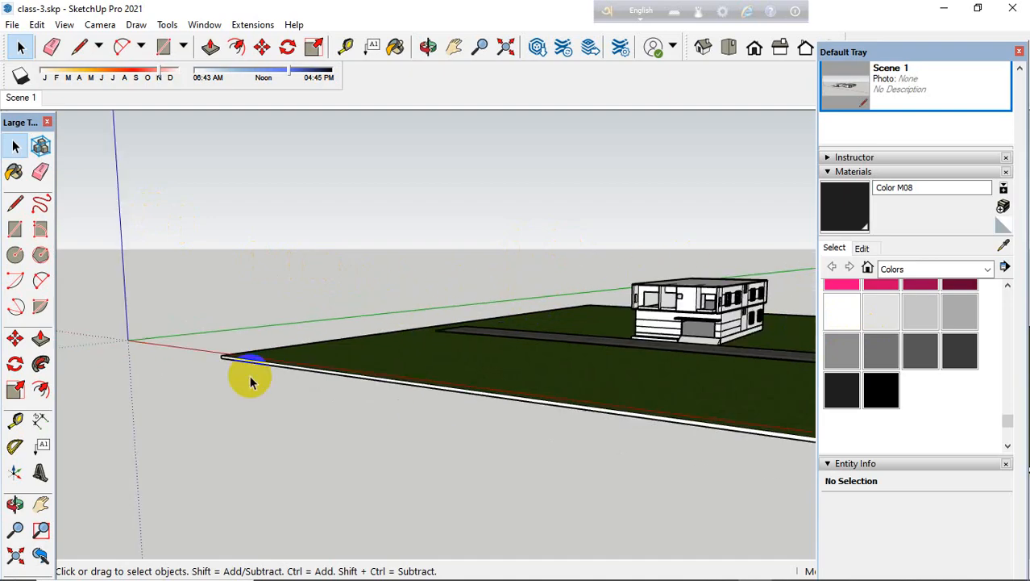
scroll(762, 306, "up", 5)
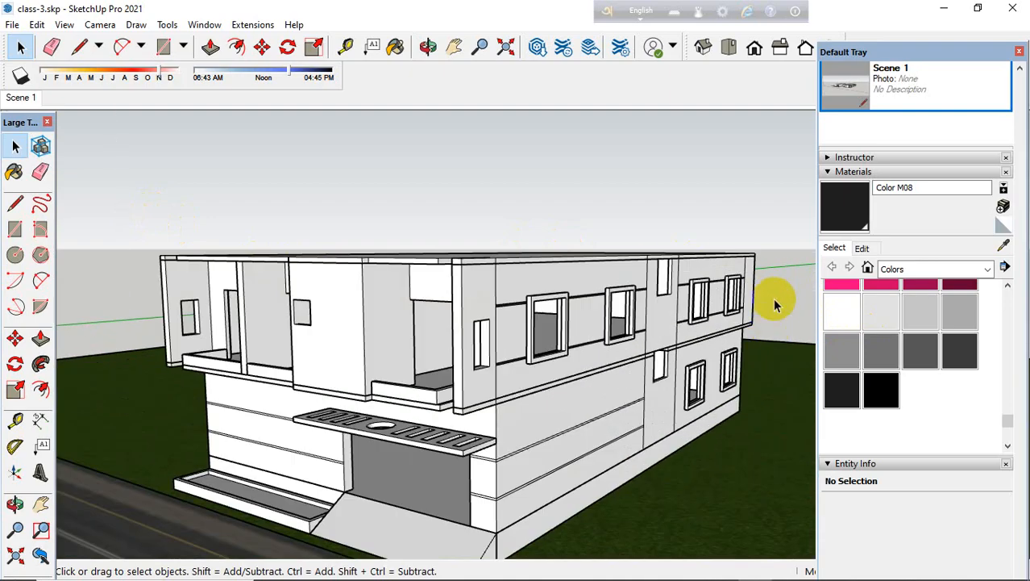
scroll(741, 330, "up", 1)
middle_click_drag(764, 345, 817, 311)
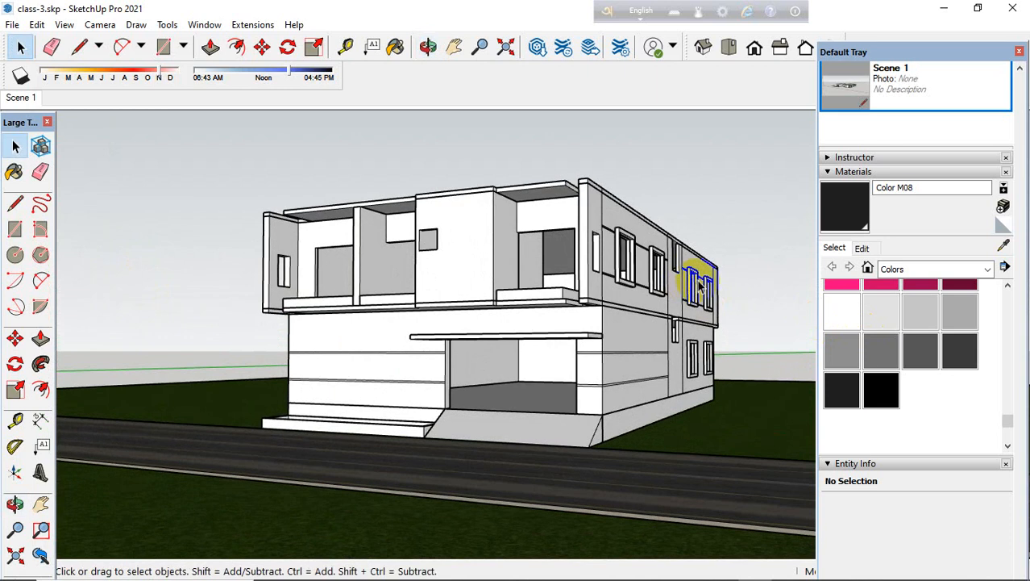
right_click(22, 100)
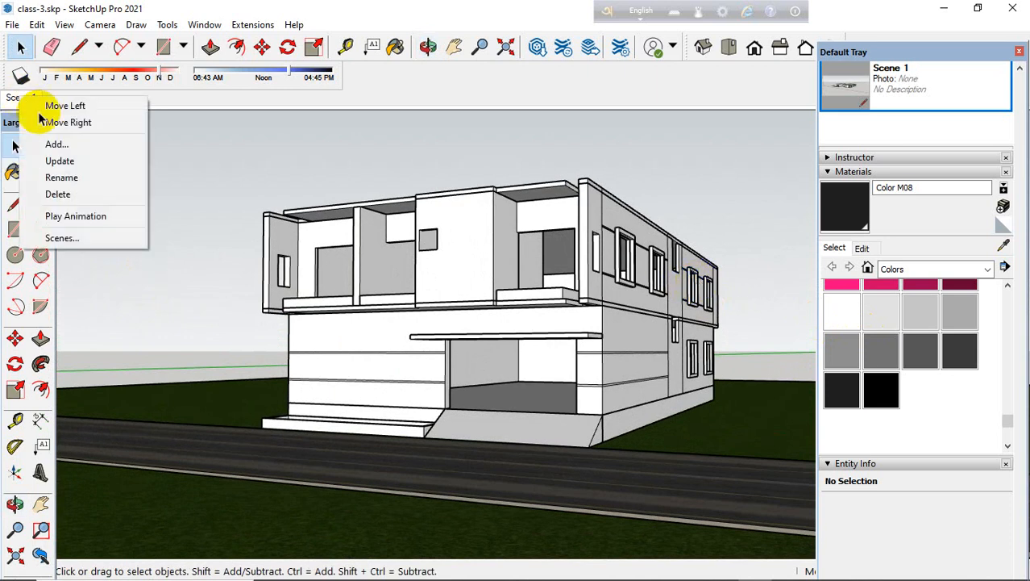
left_click(61, 161)
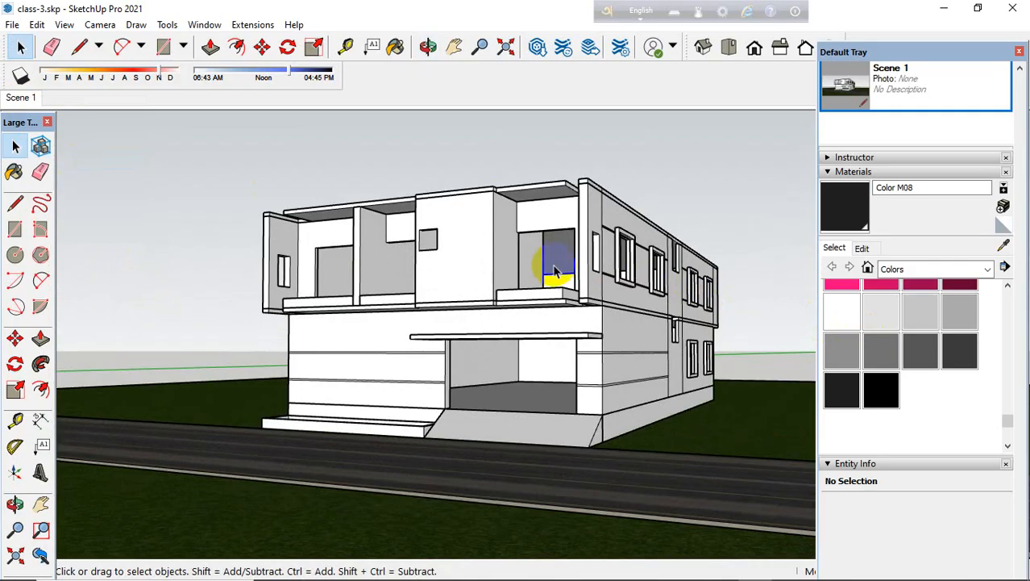
Step: Move the view away from the building and recall Scene 1 to check the updated view
scroll(693, 281, "up", 10)
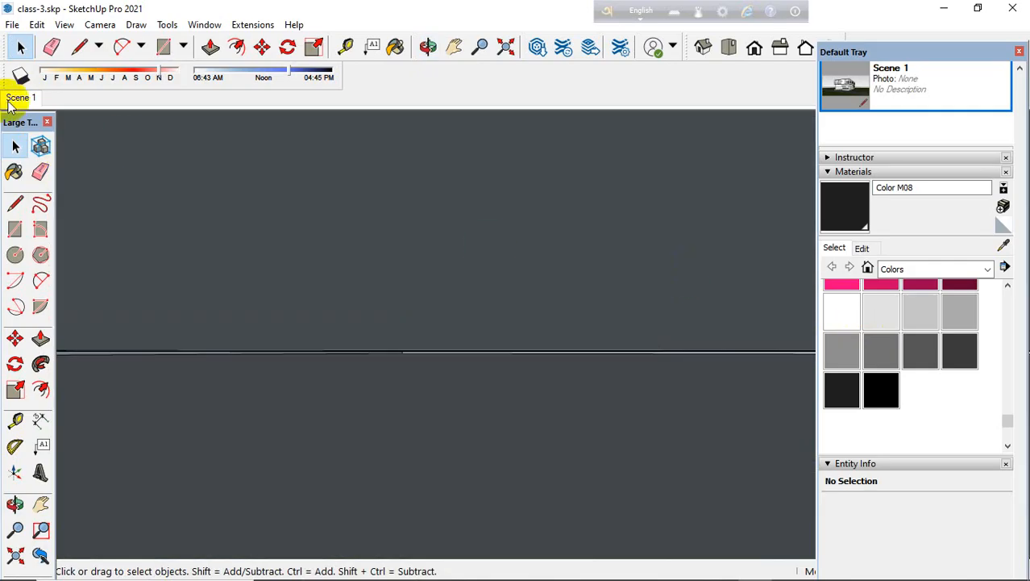
left_click(10, 103)
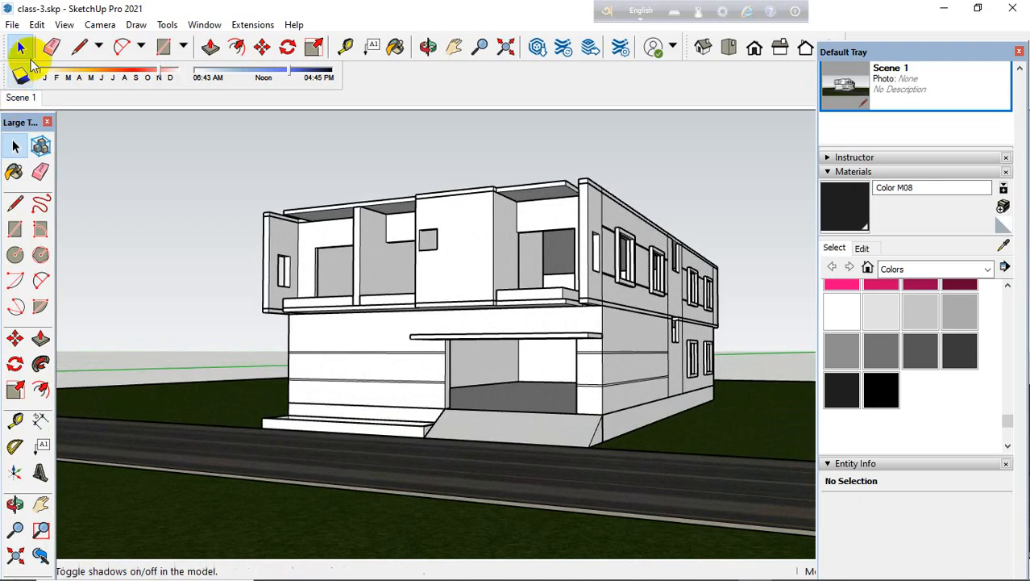
left_click(65, 24)
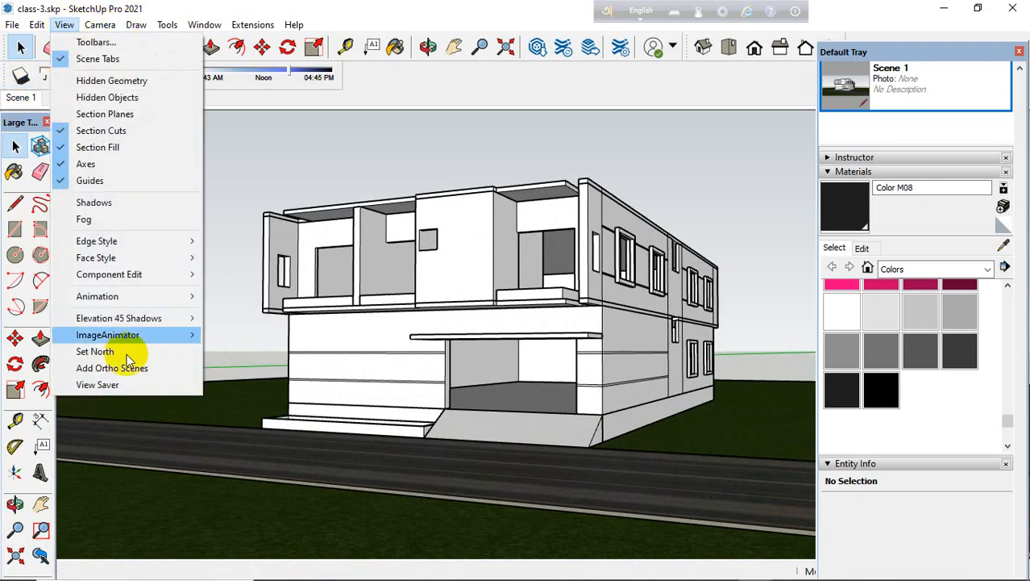
mouse_move(148, 305)
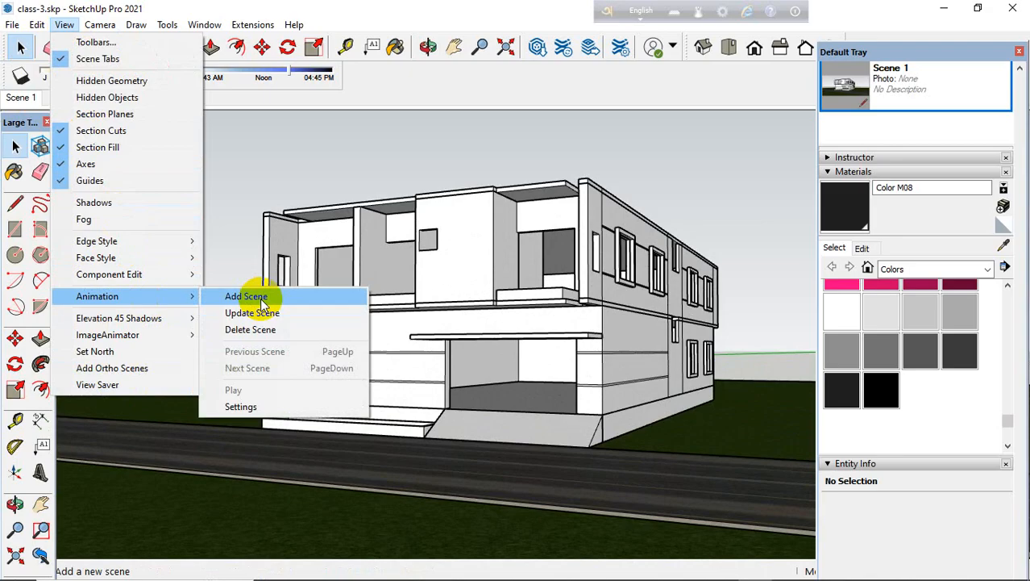
left_click(260, 173)
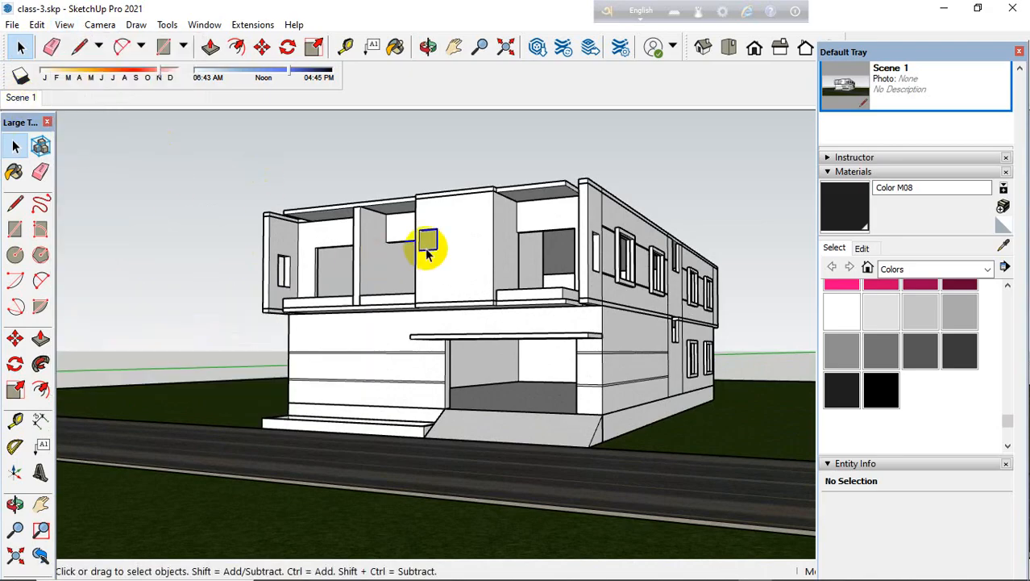
Step: Add a second scene that shows the building's front facade nearly straight on
middle_click_drag(428, 253, 685, 263)
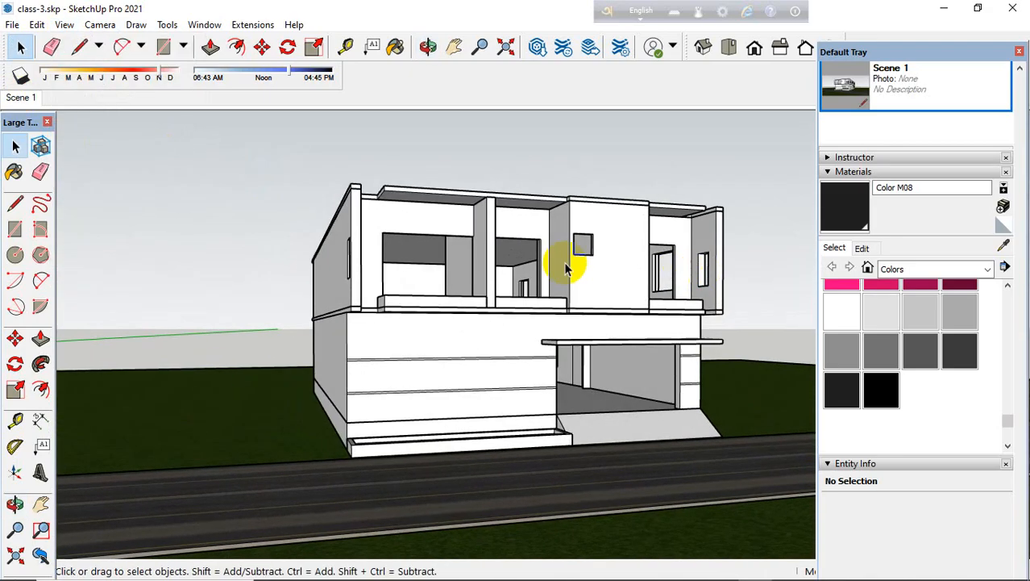
middle_click_drag(567, 269, 490, 242)
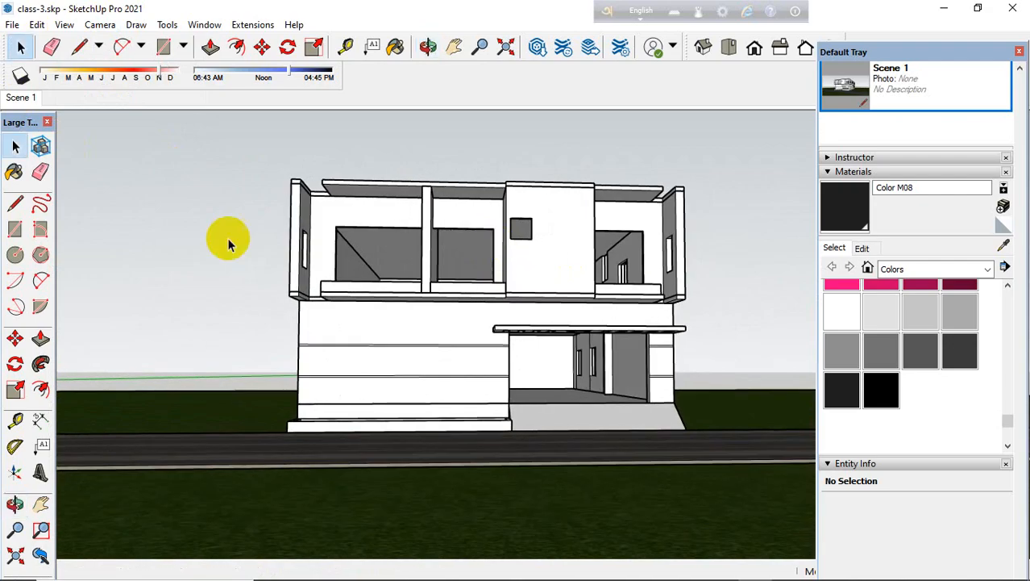
right_click(19, 95)
left_click(56, 146)
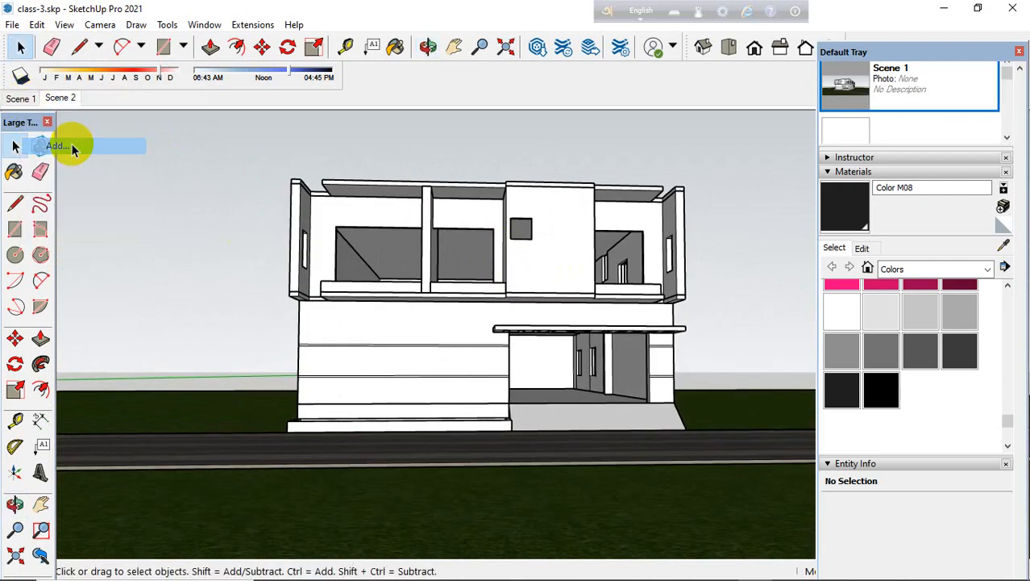
left_click(31, 98)
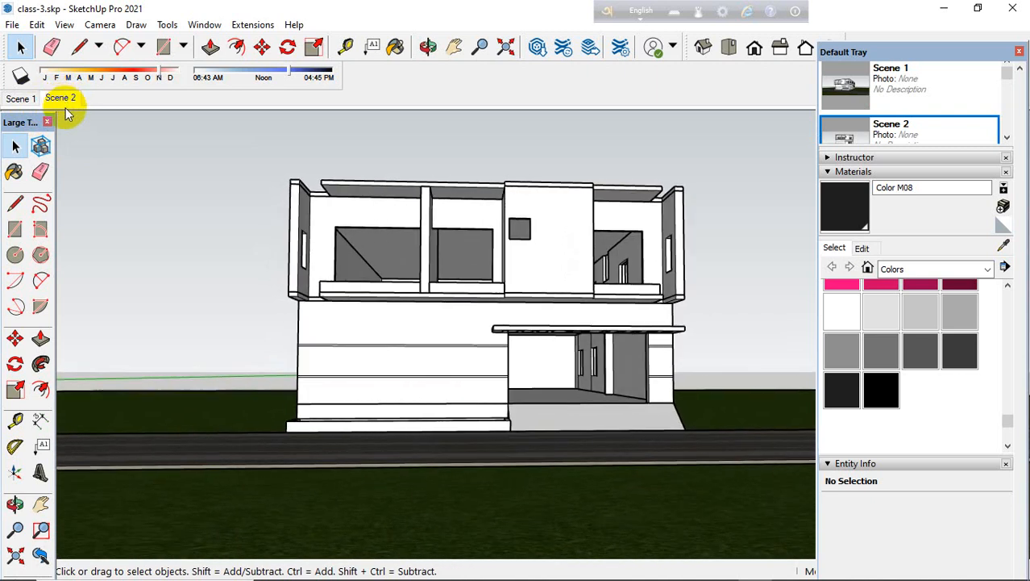
Step: Examine the side wall's windows and slab notch, and recall both saved scenes
key("o")
middle_click_drag(358, 208, 24, 210)
scroll(101, 216, "down", 3)
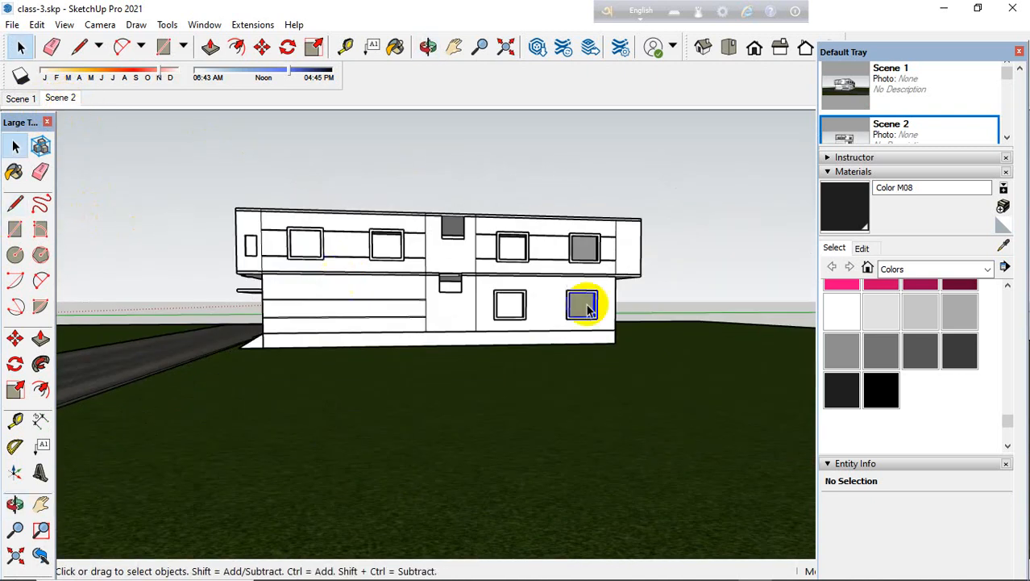
scroll(644, 297, "up", 3)
scroll(415, 352, "down", 4)
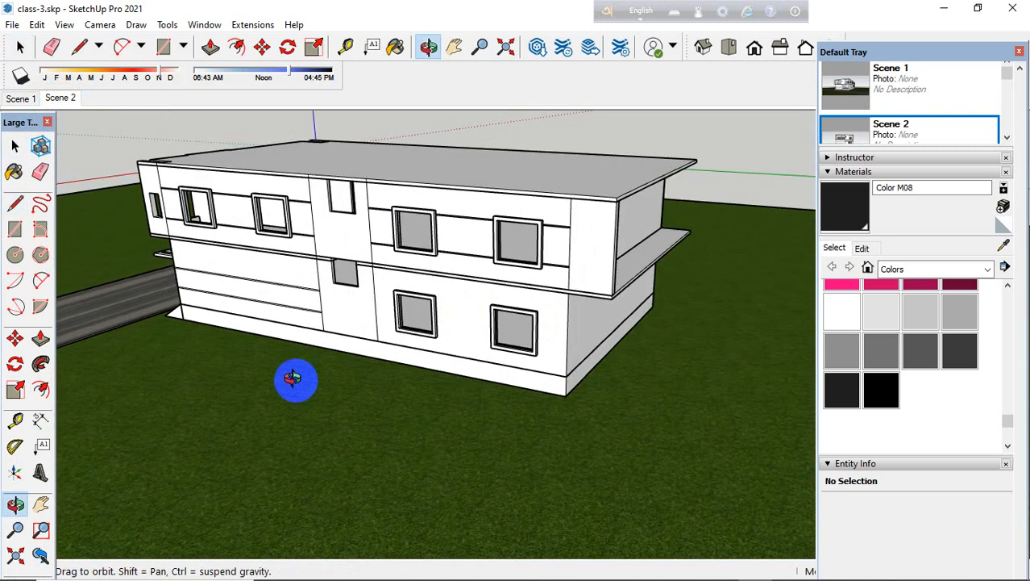
scroll(414, 340, "up", 4)
scroll(448, 276, "down", 3)
scroll(453, 276, "up", 6)
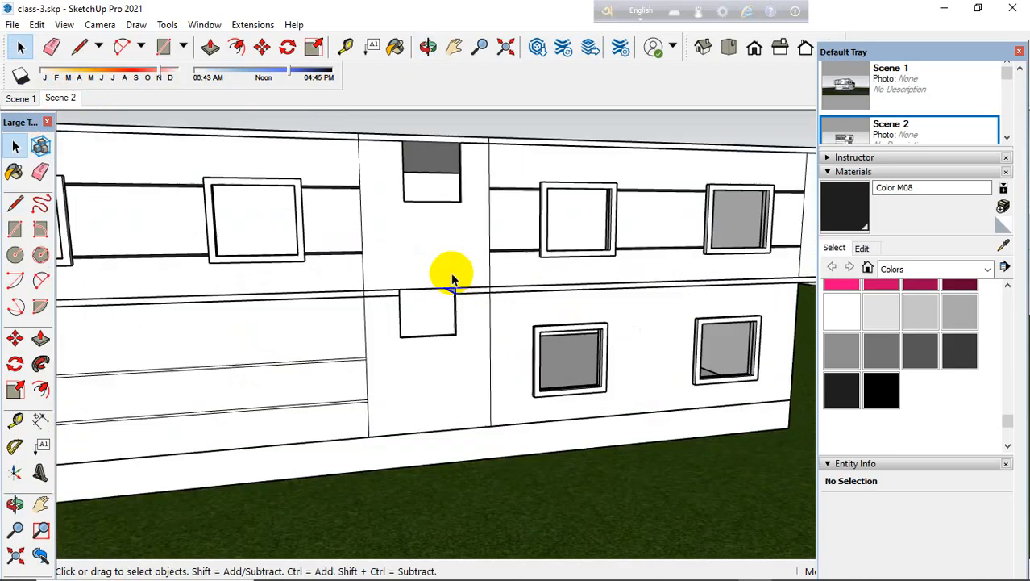
middle_click_drag(417, 265, 444, 136)
scroll(442, 139, "up", 3)
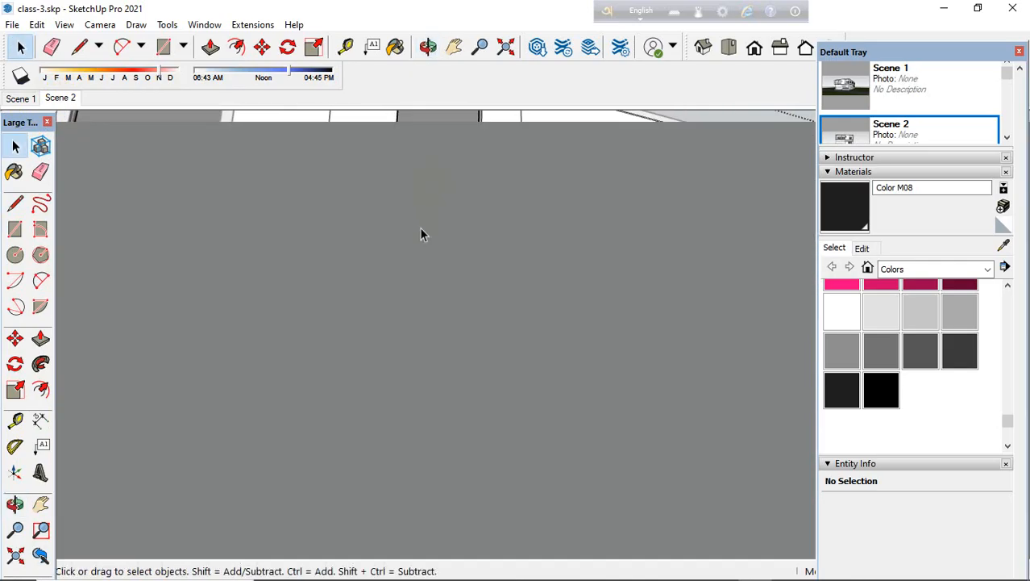
middle_click_drag(419, 227, 375, 415)
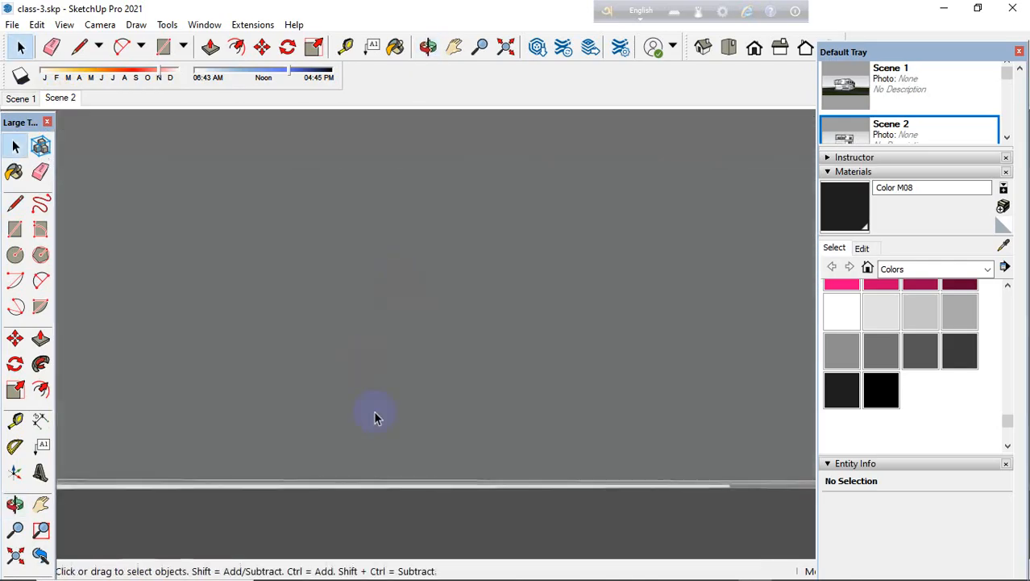
left_click(20, 99)
left_click(61, 98)
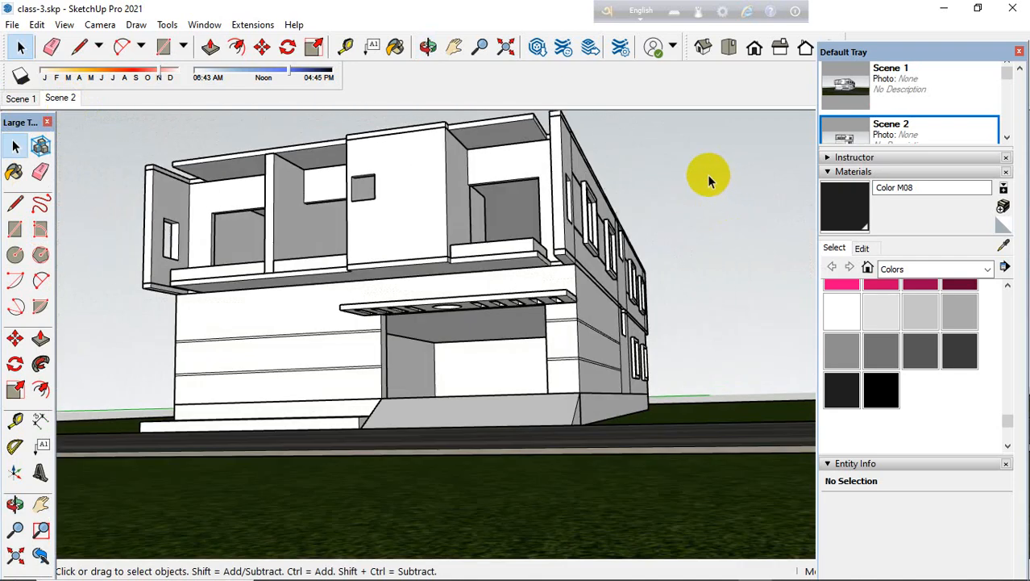
Step: Examine from below the slab notch over the small ground-floor window on the side wall
middle_click(446, 229)
middle_click_drag(446, 229, 532, 312)
scroll(533, 312, "up", 3)
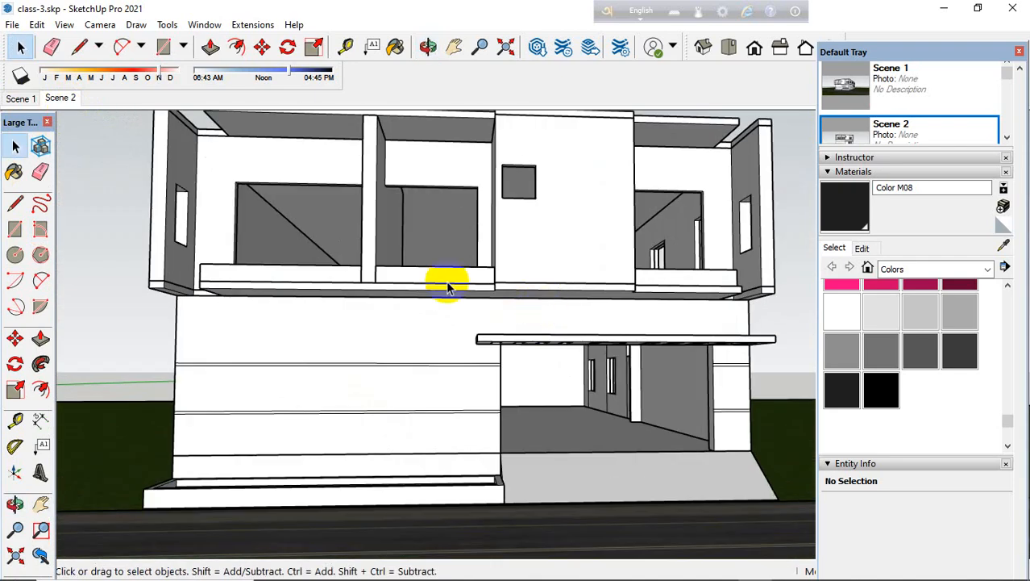
scroll(448, 286, "down", 3)
middle_click_drag(448, 287, 17, 323)
scroll(621, 297, "up", 3)
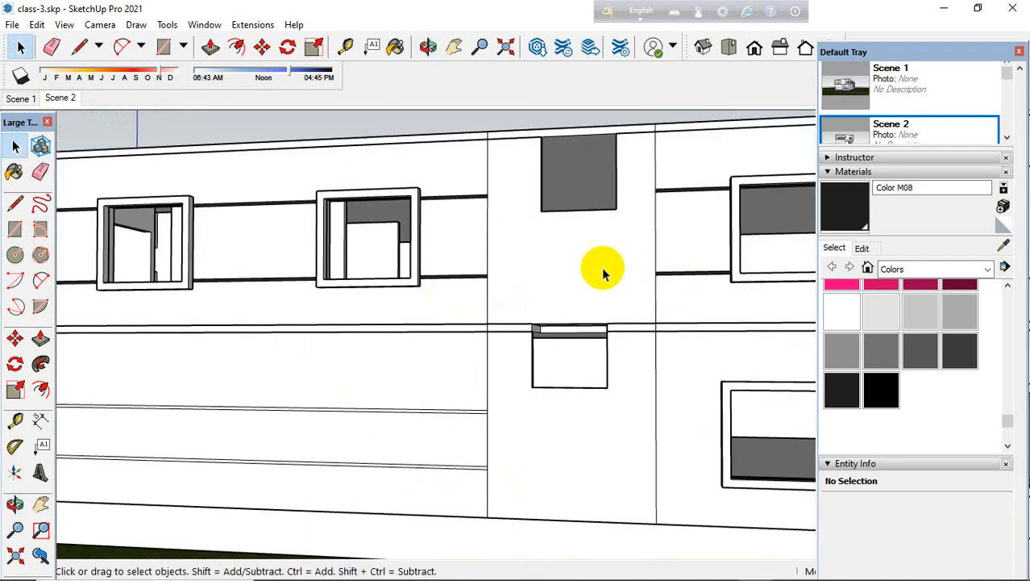
middle_click_drag(615, 275, 594, 305)
scroll(663, 252, "up", 5)
scroll(623, 301, "up", 2)
scroll(593, 306, "up", 3)
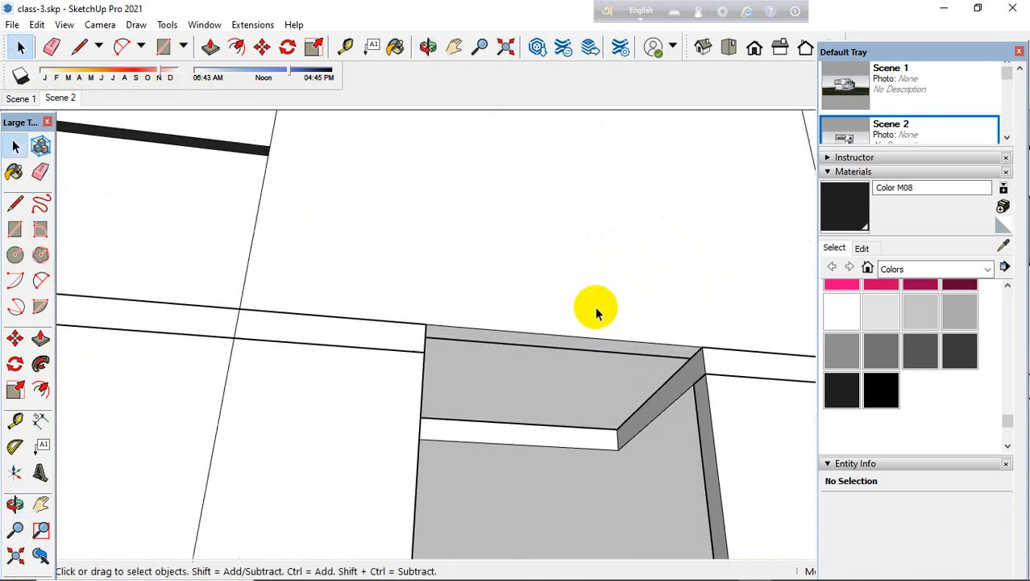
left_click(519, 345)
left_click(40, 339)
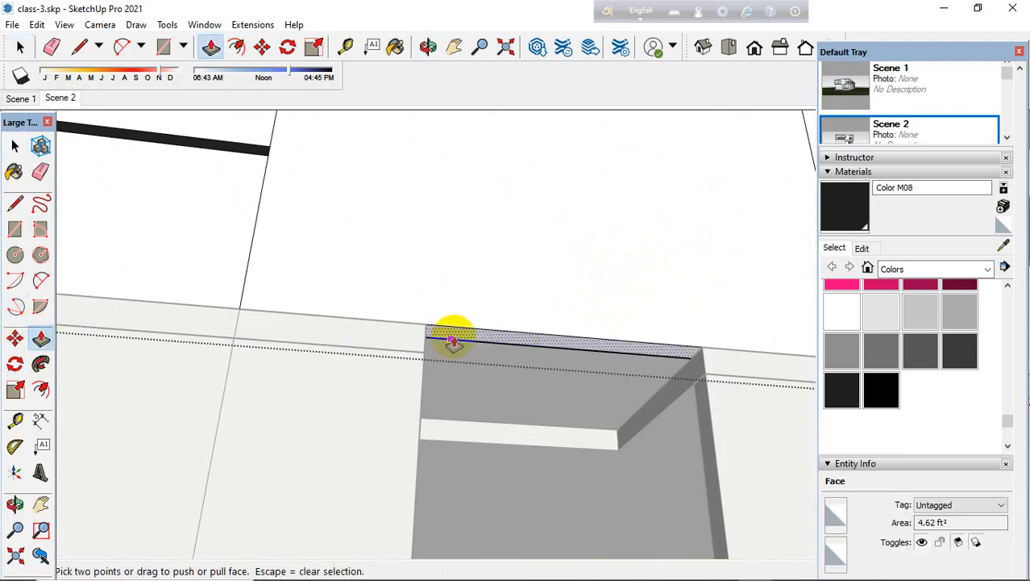
left_click(453, 340)
key("Escape")
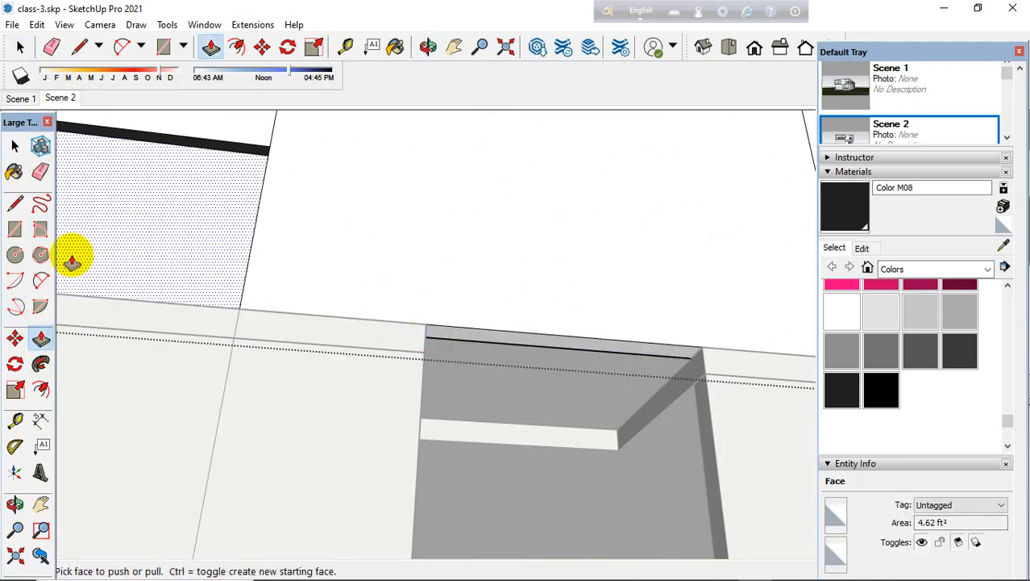
Step: Draw short lines across the upper wall's underside at both ends of the notch above the small window
left_click(14, 203)
scroll(391, 308, "up", 3)
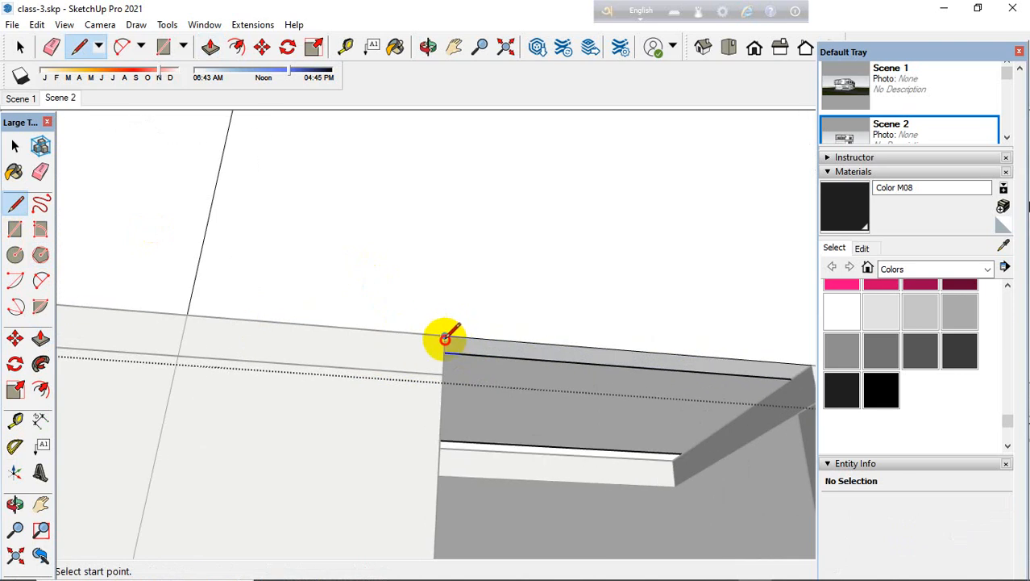
middle_click_drag(445, 339, 410, 342)
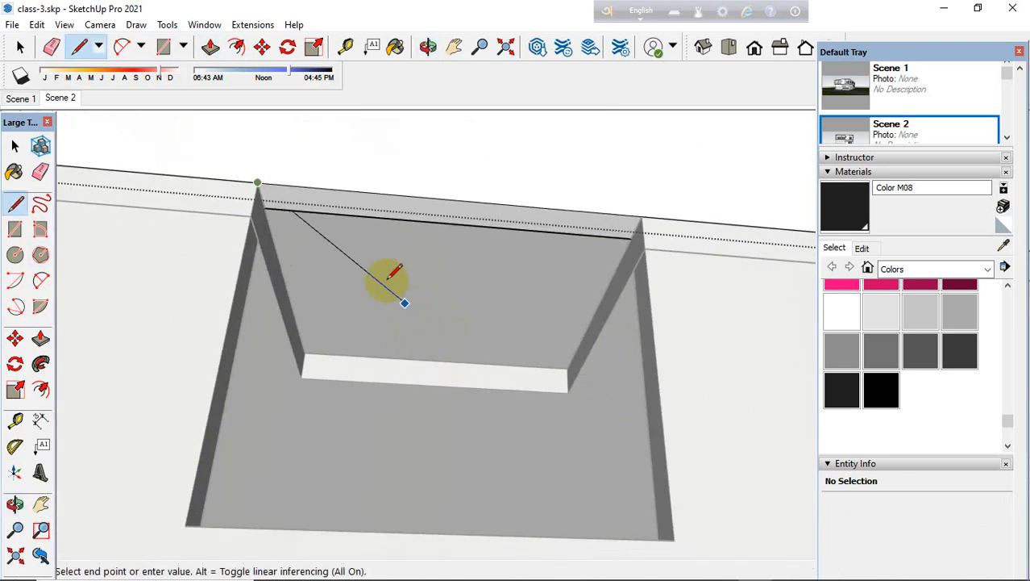
left_click(263, 208)
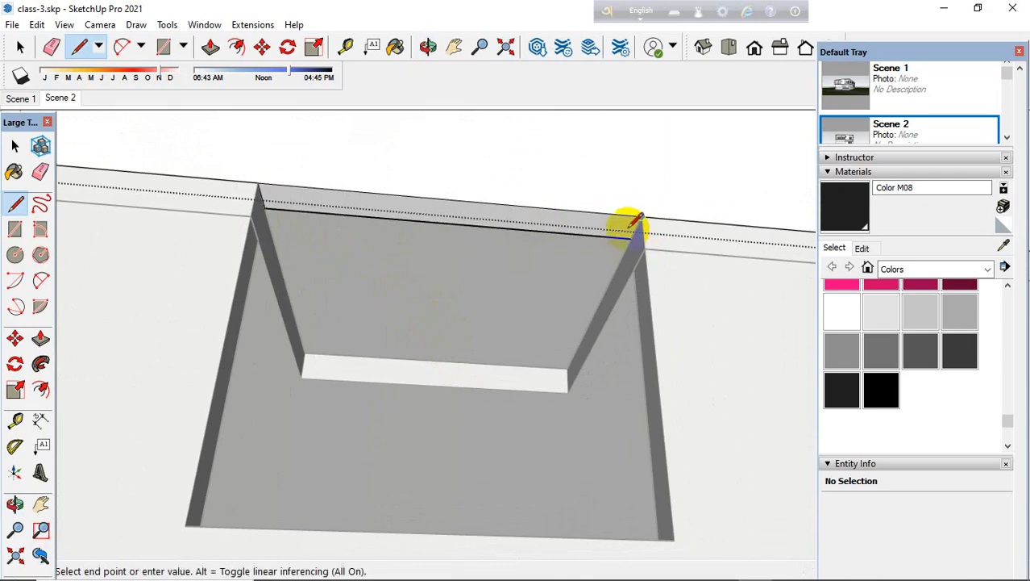
left_click(634, 236)
left_click(15, 146)
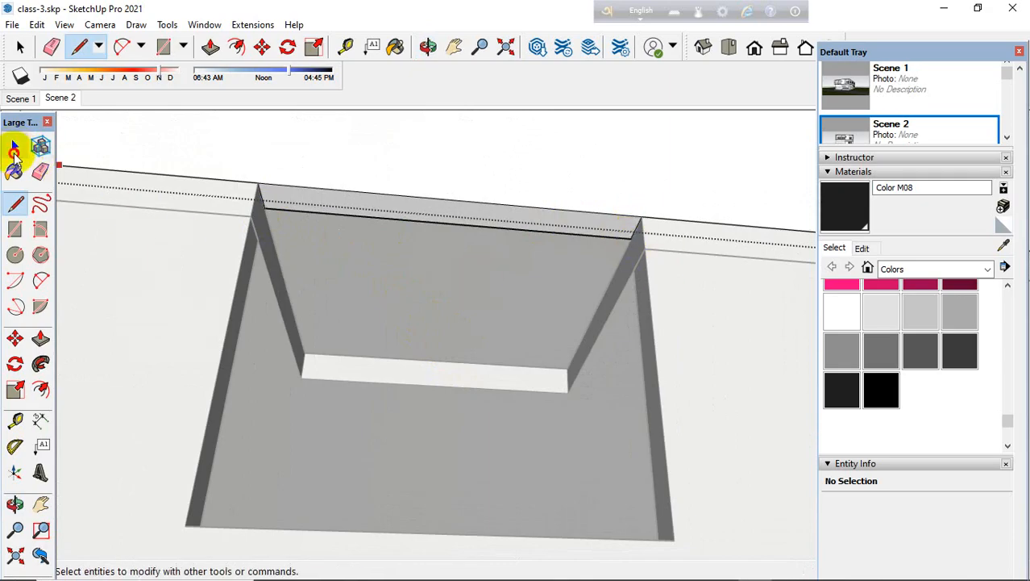
Step: Push the marked strip of the upper wall's underside upward above the slab notch
left_click(41, 338)
left_click(324, 227)
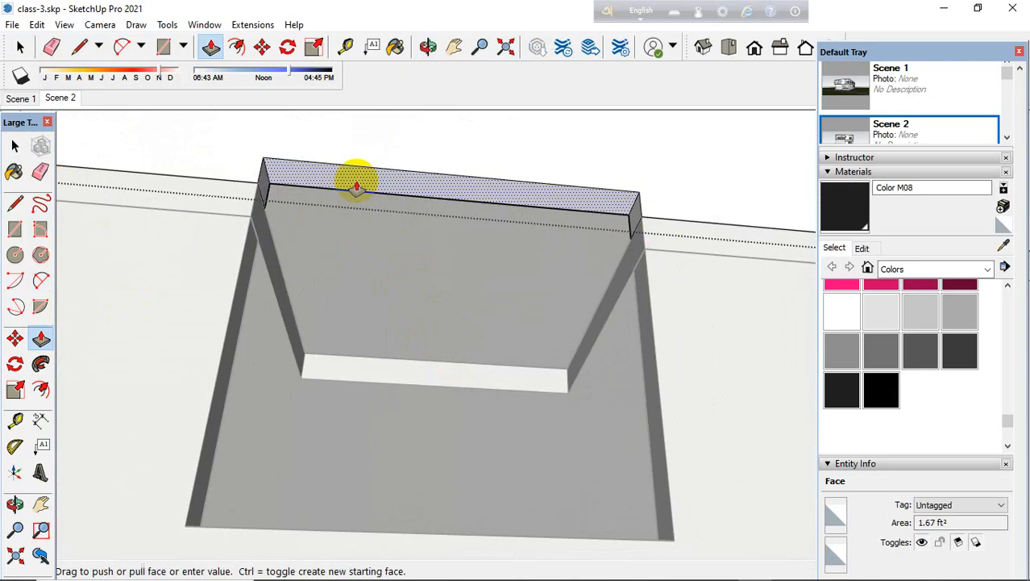
key("Return")
scroll(444, 268, "down", 5)
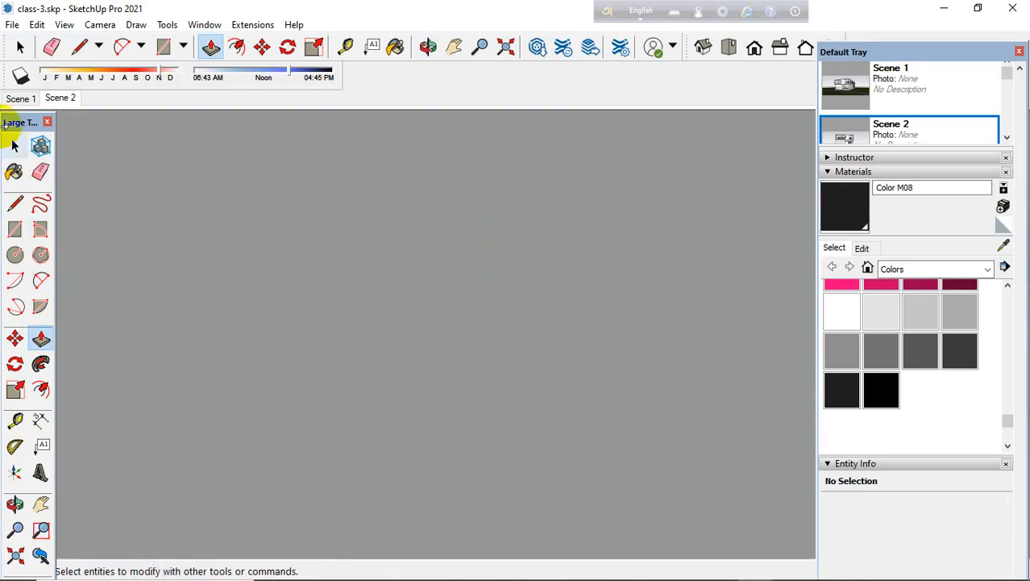
Step: Recall Scene 1, leave the open group and examine the side wall's two small stacked openings
left_click(11, 97)
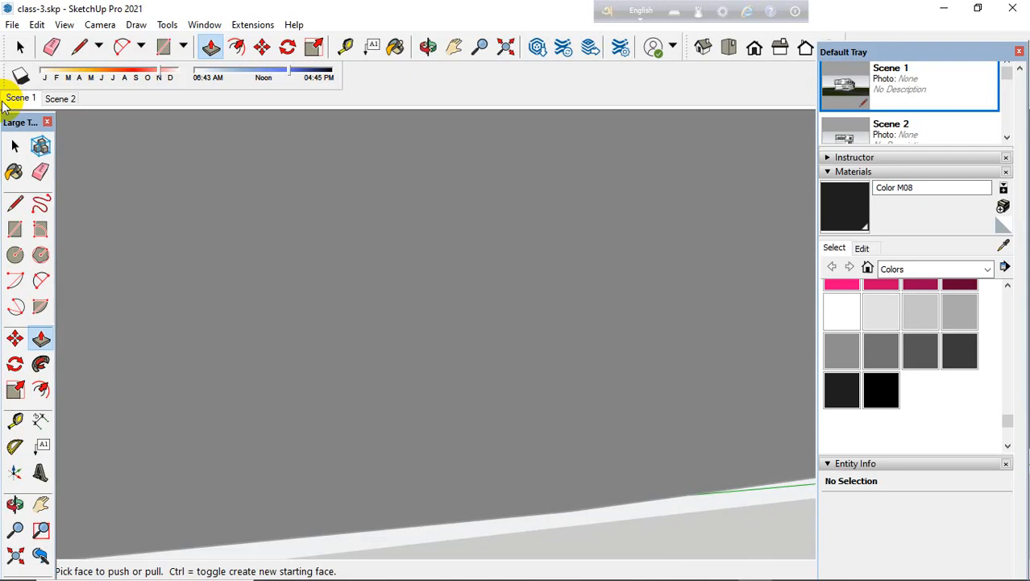
left_click(16, 144)
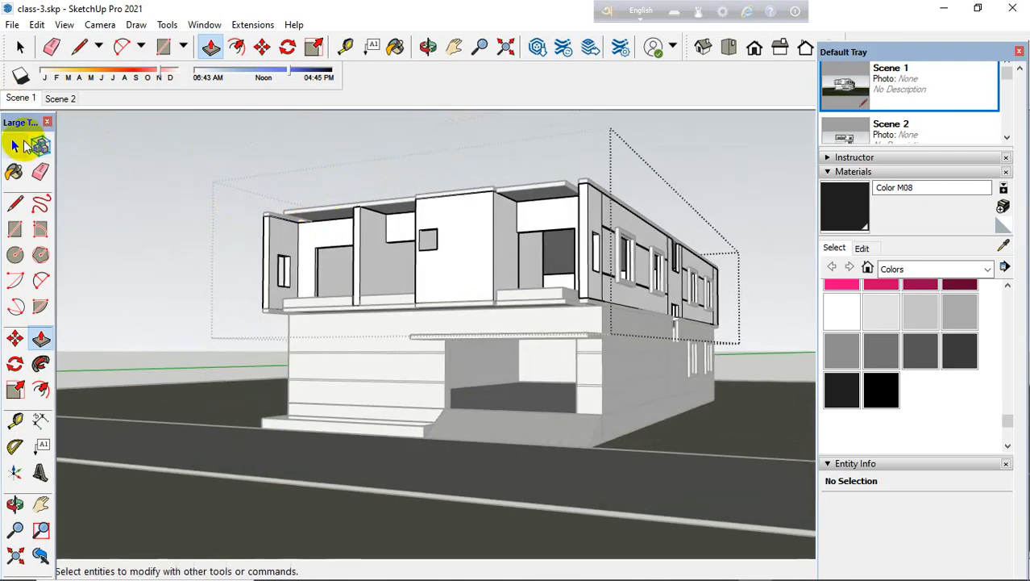
left_click(24, 143)
left_click(288, 138)
middle_click_drag(465, 170, 5, 217)
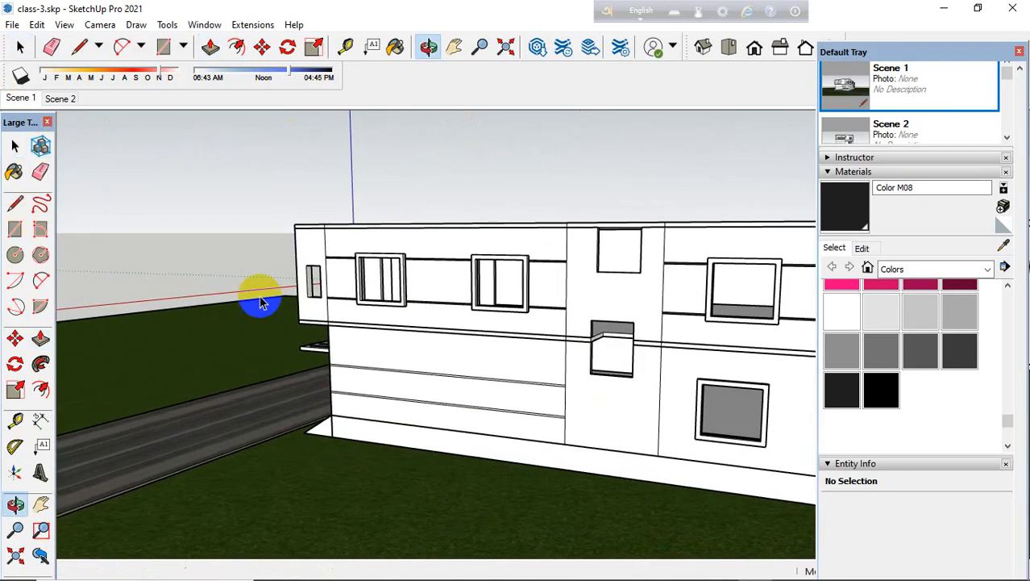
scroll(641, 285, "up", 3)
middle_click_drag(637, 265, 690, 231)
scroll(661, 247, "up", 6)
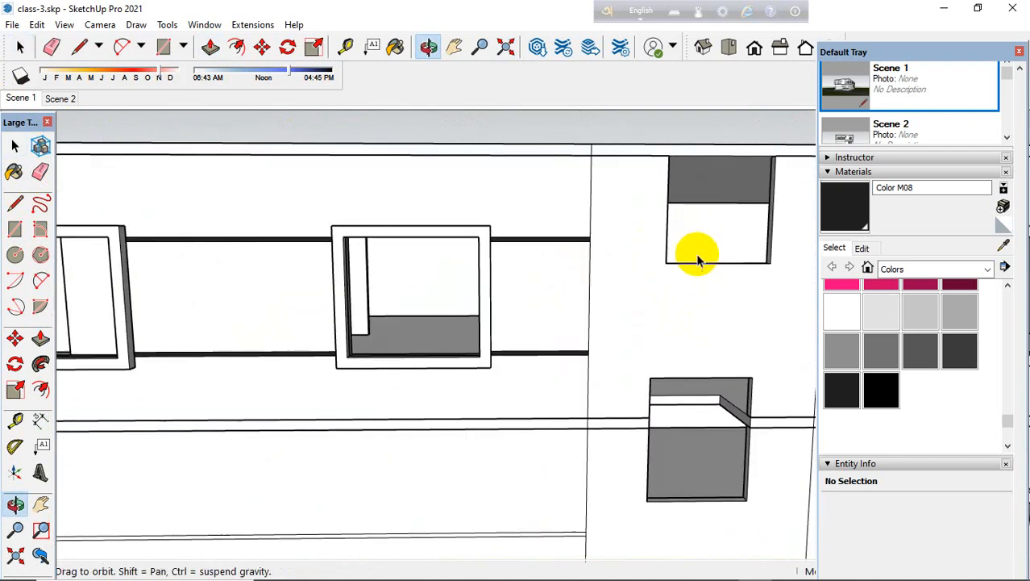
Step: Open the upper side wall for editing and push both jambs of its small top opening in line with the notch below
double_click(655, 230)
scroll(419, 193, "down", 2)
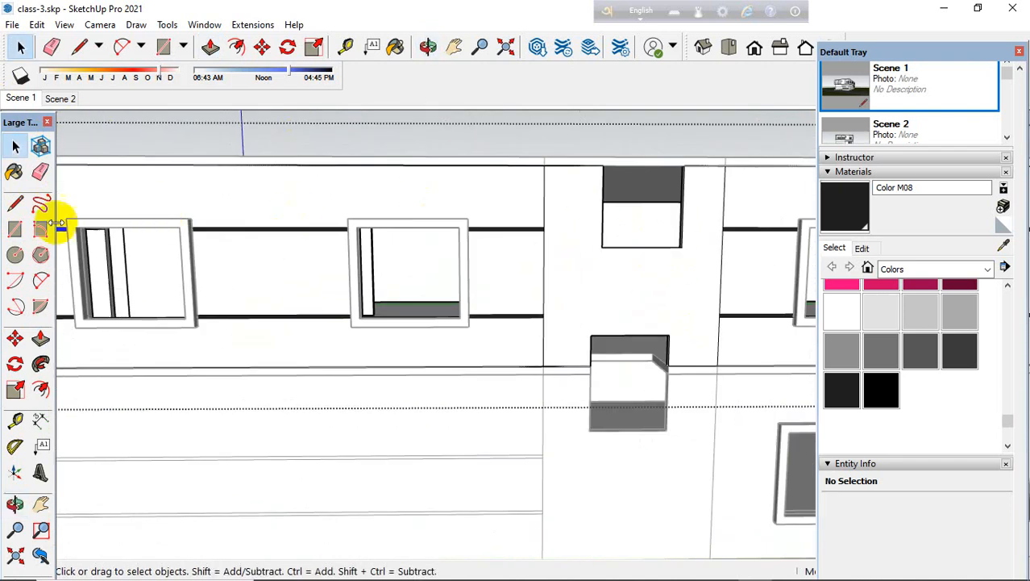
left_click(41, 339)
middle_click_drag(196, 345, 744, 232)
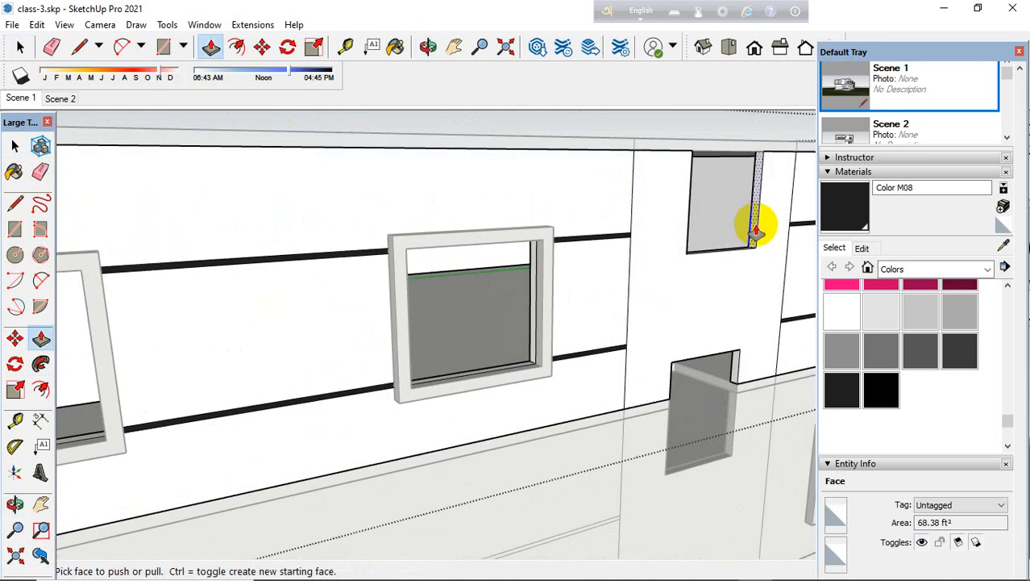
left_click(755, 232)
left_click(740, 355)
middle_click_drag(740, 354, 522, 254)
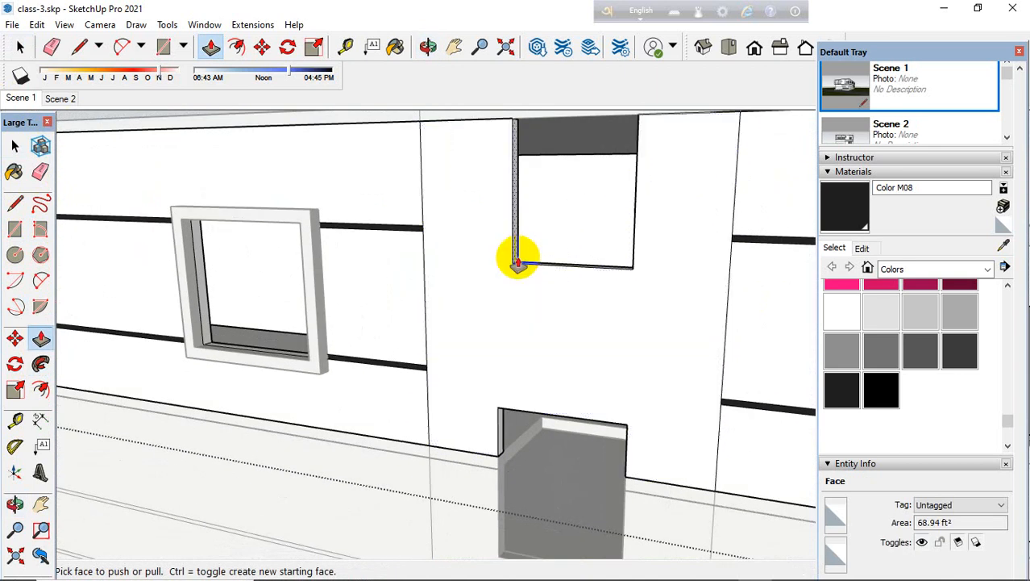
left_click(517, 256)
left_click(499, 413)
scroll(518, 346, "down", 3)
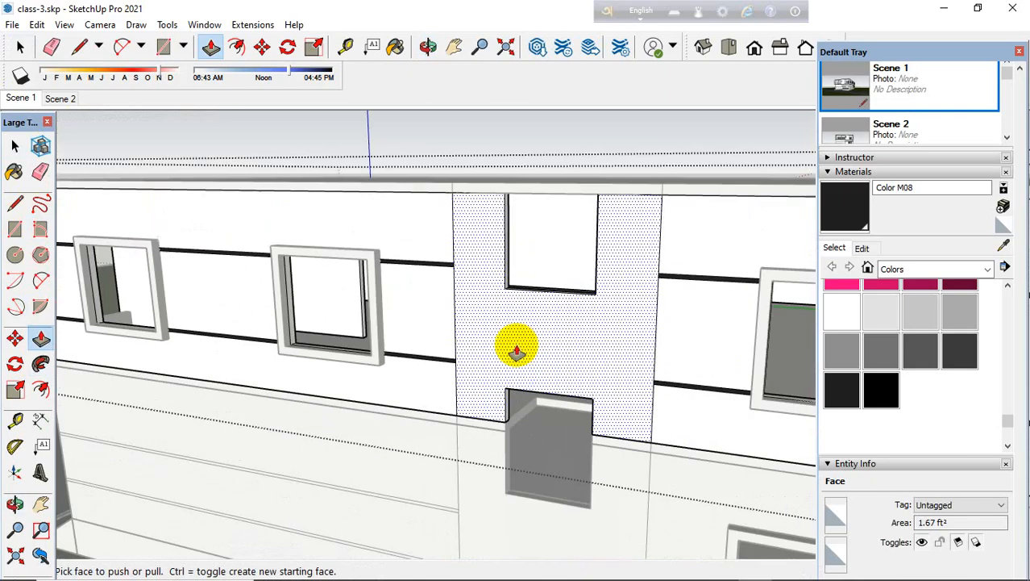
middle_click_drag(517, 345, 492, 334)
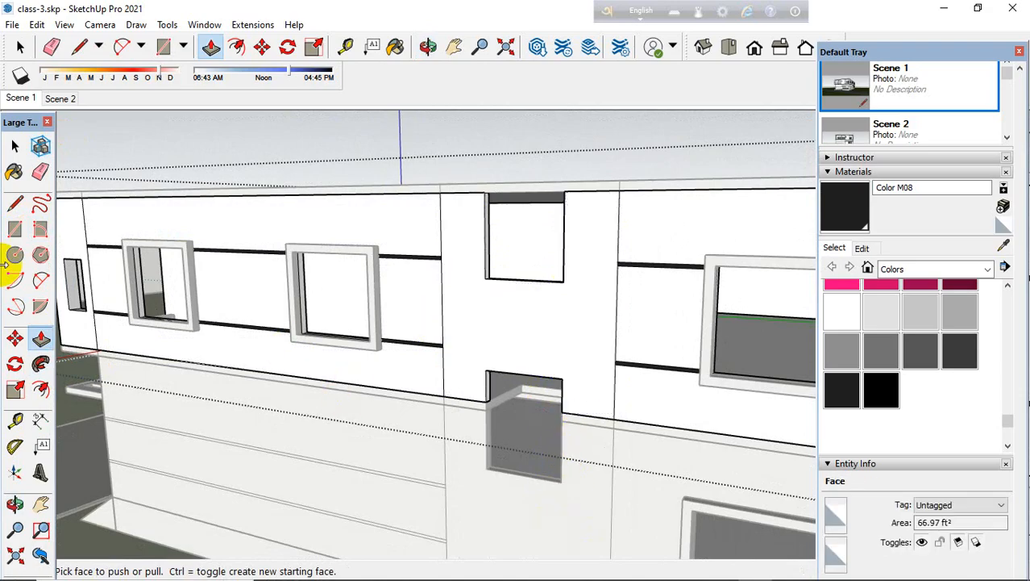
Step: Check the vertical distance between the two small openings' sills and raise the upper opening's sill slightly
left_click(41, 420)
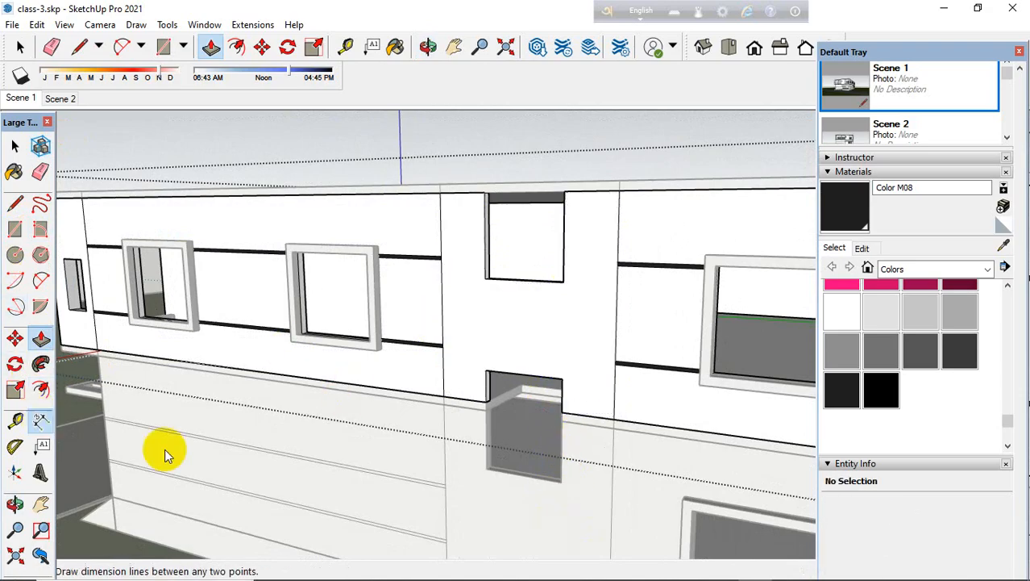
left_click(561, 484)
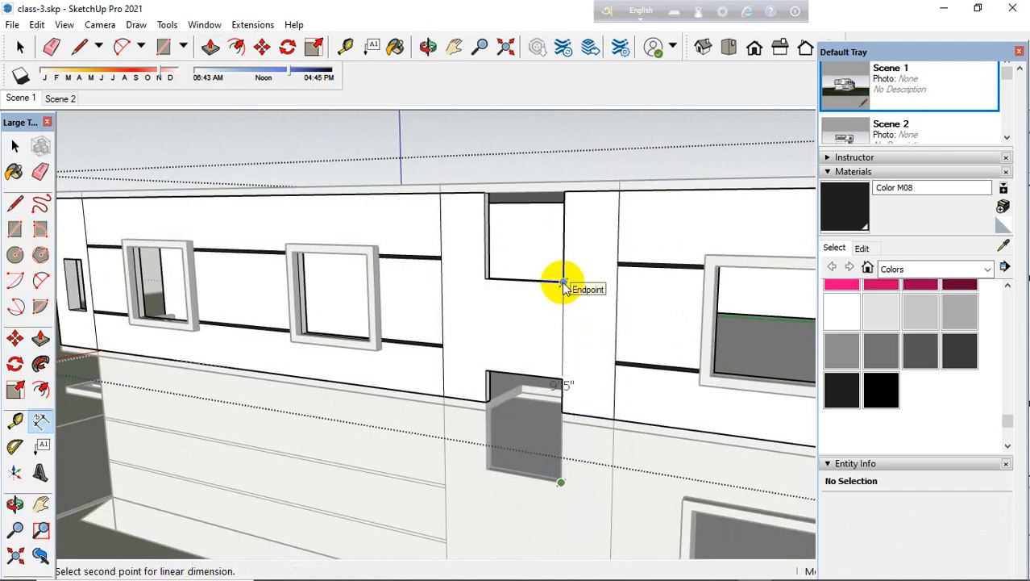
left_click(14, 145)
middle_click_drag(275, 288, 518, 400)
left_click(40, 338)
scroll(494, 386, "up", 2)
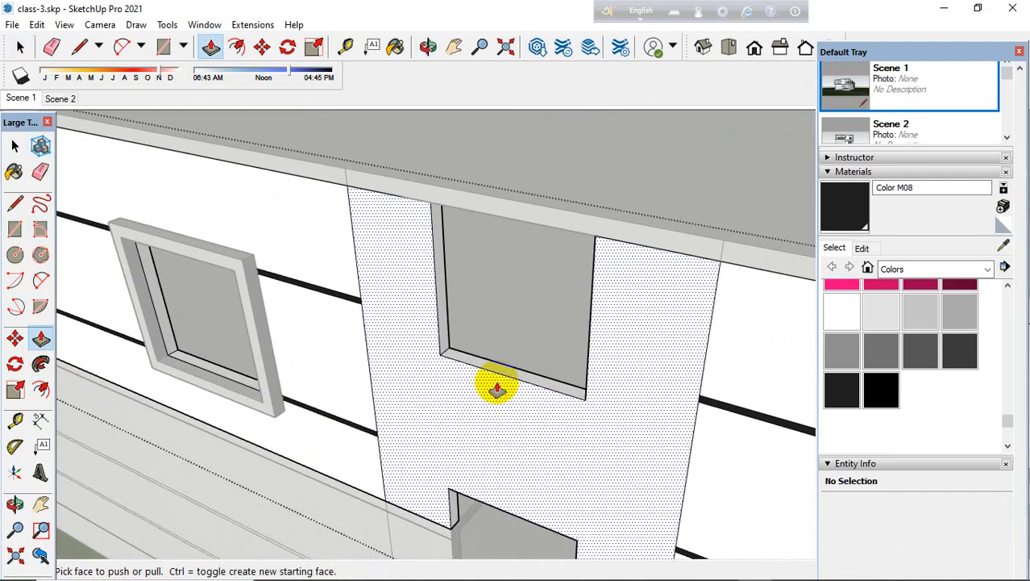
left_click_drag(510, 372, 506, 364)
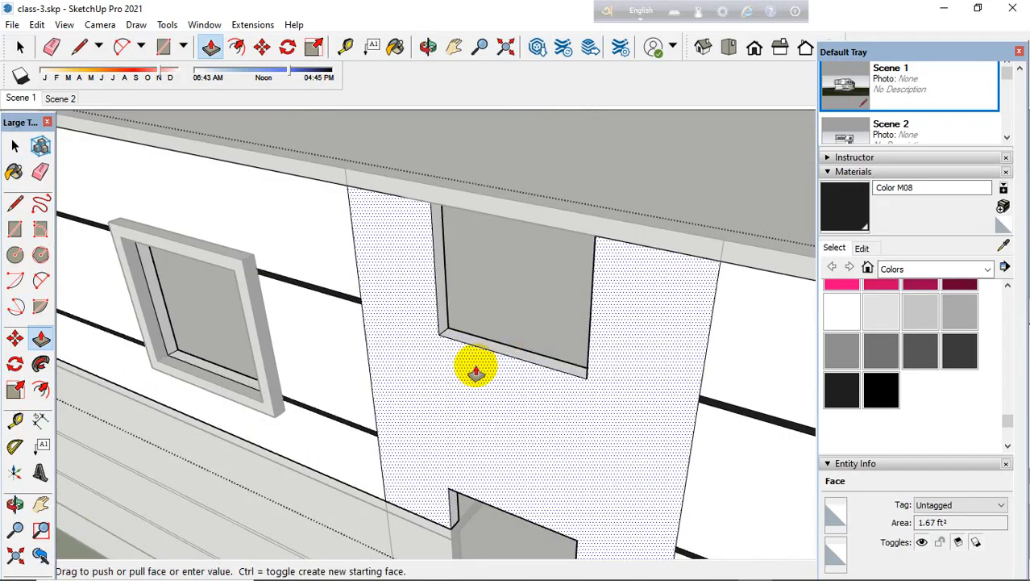
scroll(458, 395, "down", 2)
scroll(527, 382, "up", 2)
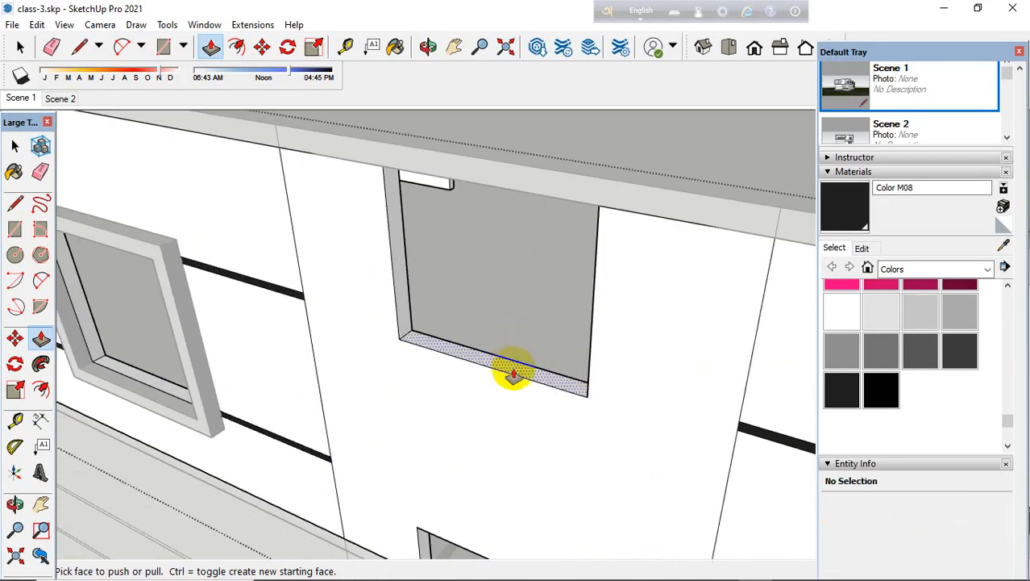
left_click(510, 368)
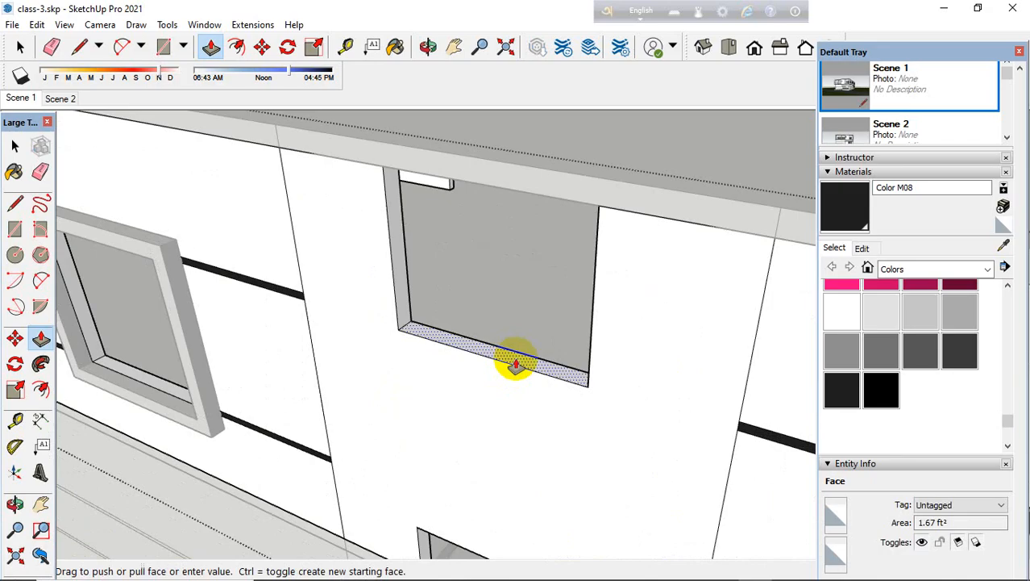
left_click(512, 361)
Step: Measure the height of the small upper opening without placing a dimension, and close the wall group
scroll(467, 405, "down", 3)
middle_click_drag(467, 404, 443, 301)
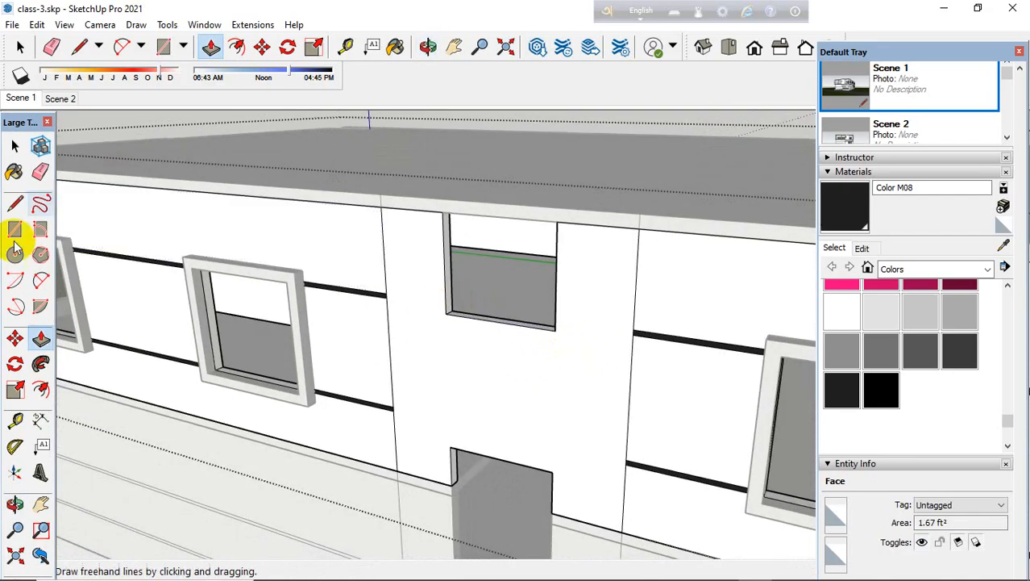
left_click(39, 419)
left_click(447, 314)
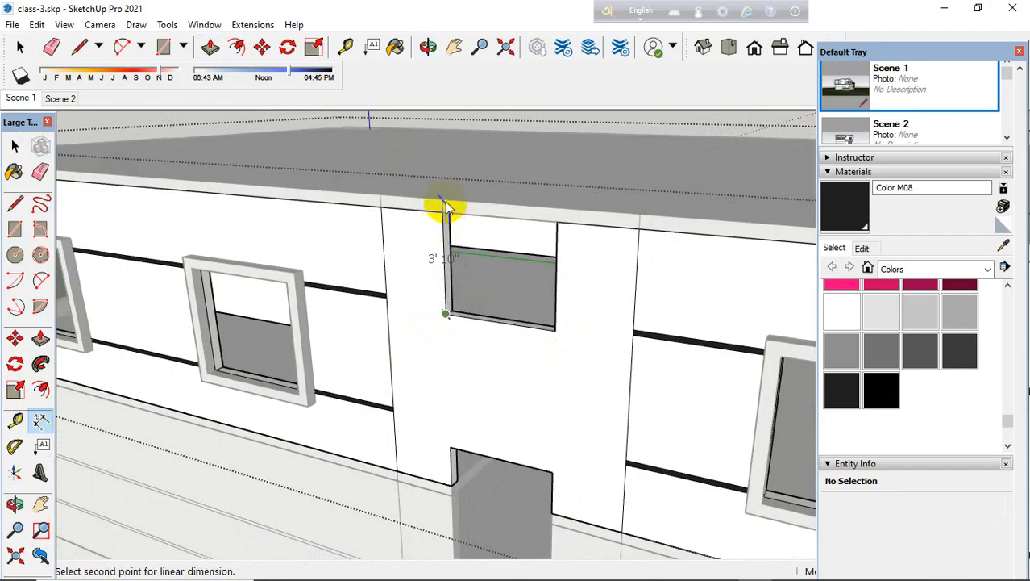
key("Escape")
left_click(16, 147)
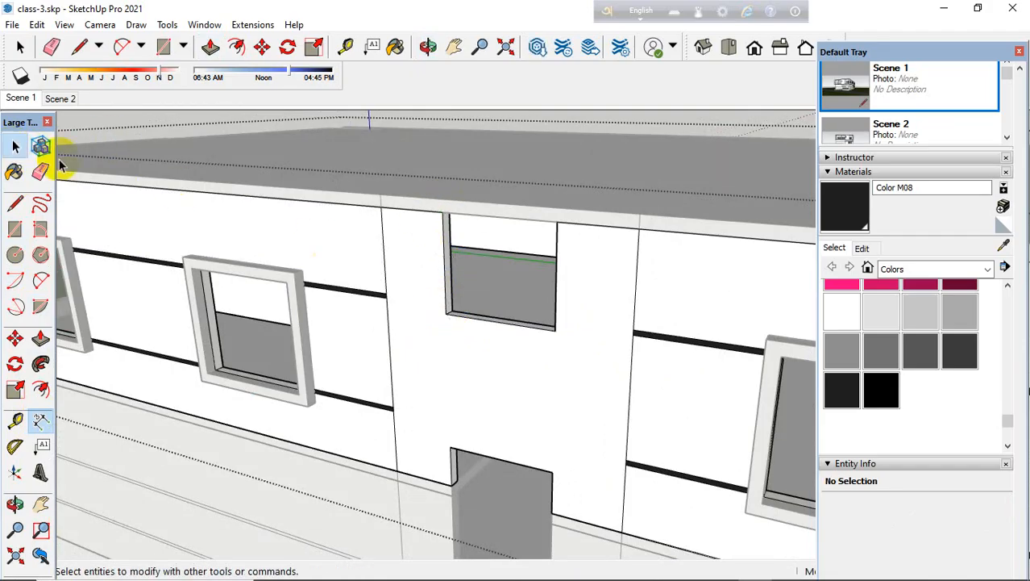
scroll(403, 230, "down", 2)
scroll(529, 213, "up", 2)
scroll(532, 176, "down", 3)
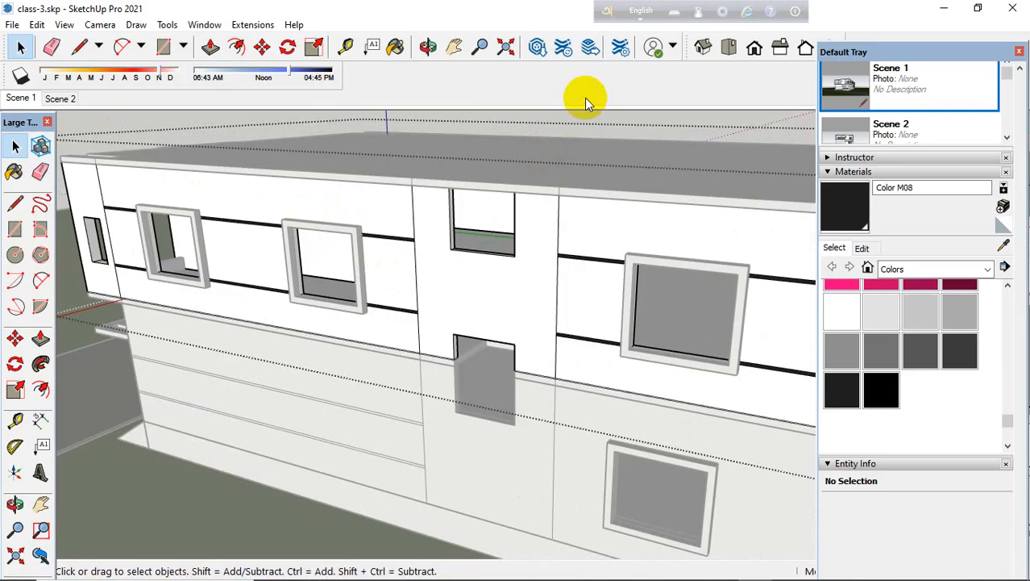
scroll(488, 145, "down", 2)
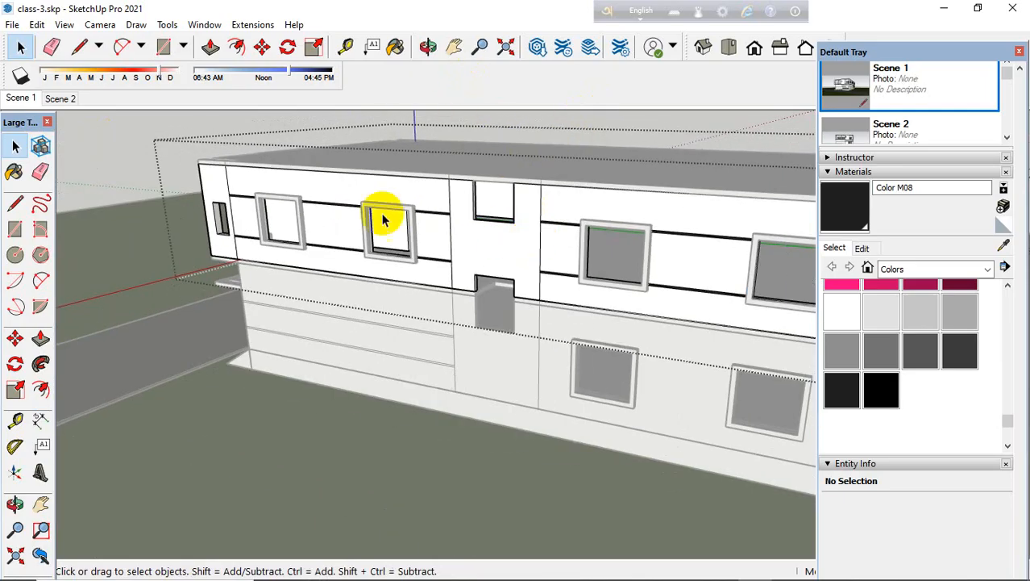
left_click(175, 129)
Step: Measure the vertical gap between the small upper opening and the top of the opening below it
mouse_move(556, 295)
middle_mouse_down()
mouse_move(588, 297)
mouse_move(551, 270)
mouse_move(558, 357)
mouse_move(545, 391)
mouse_move(560, 353)
middle_mouse_up()
scroll(561, 303, "up", 3)
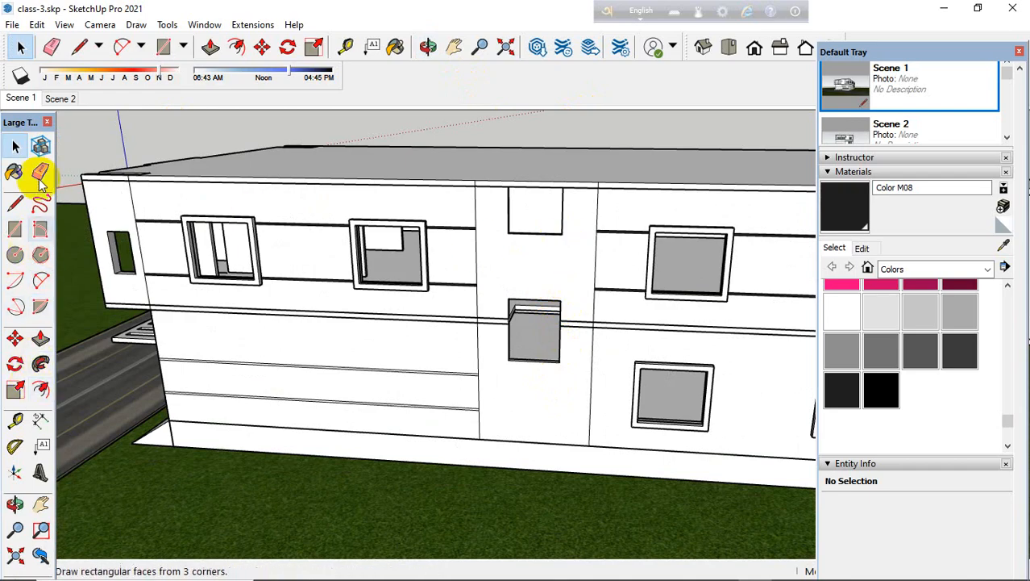
left_click(40, 420)
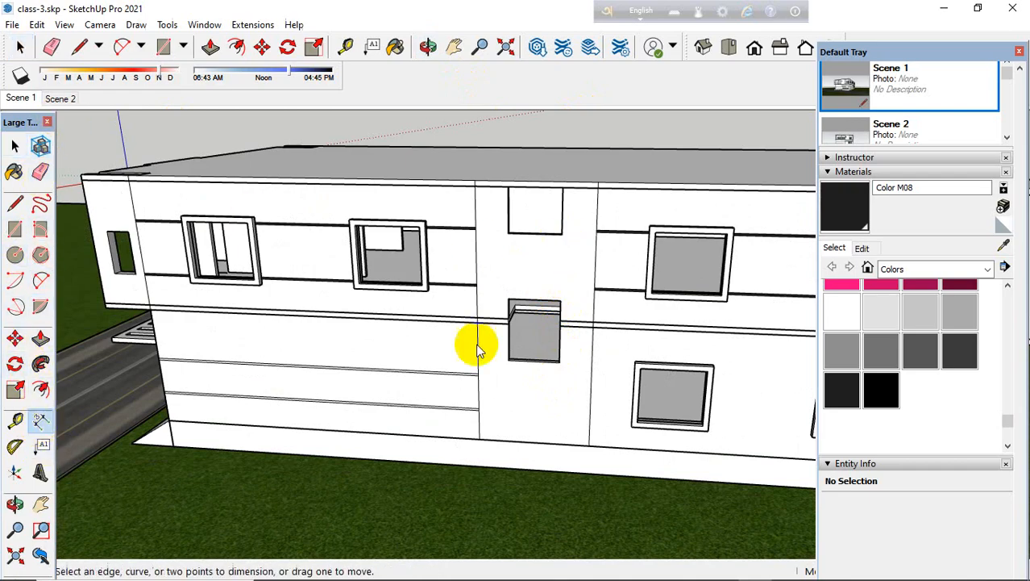
scroll(570, 300, "up", 2)
left_click(554, 304)
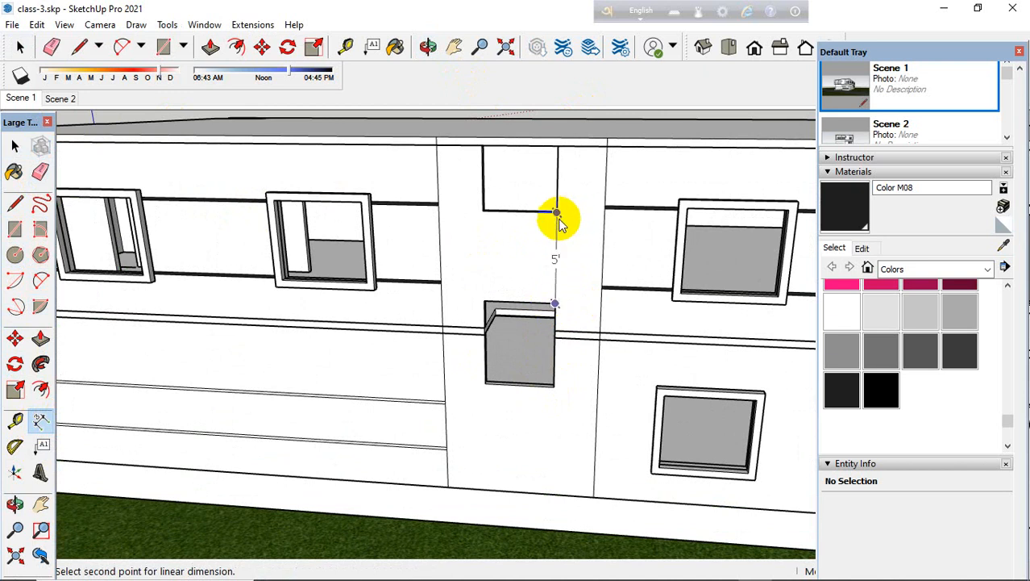
key("Escape")
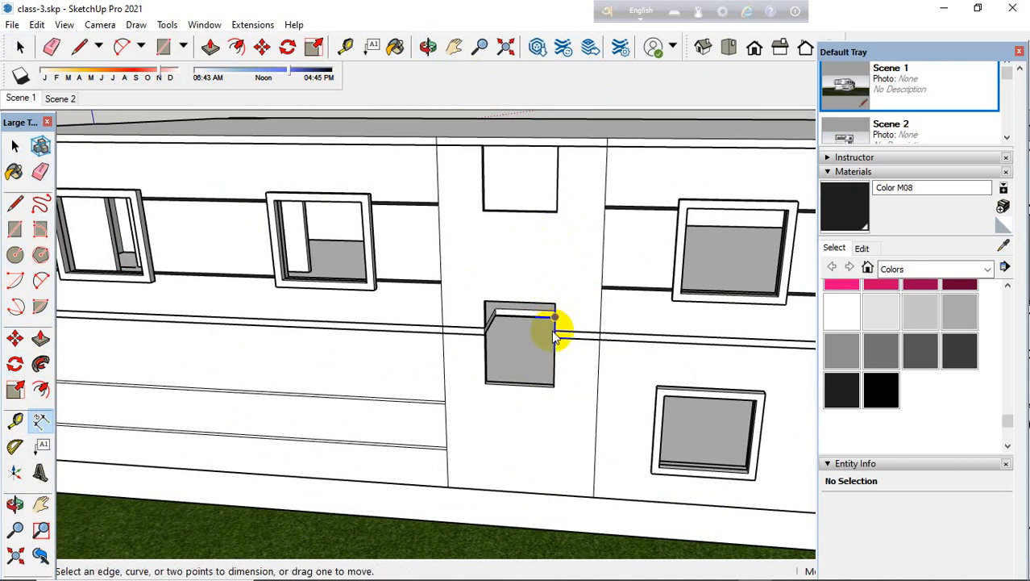
Step: Open the roof slab for editing and draw short vertical lines across its edge at both sides of the small upper opening
scroll(553, 329, "down", 3)
left_click(14, 145)
scroll(529, 173, "up", 5)
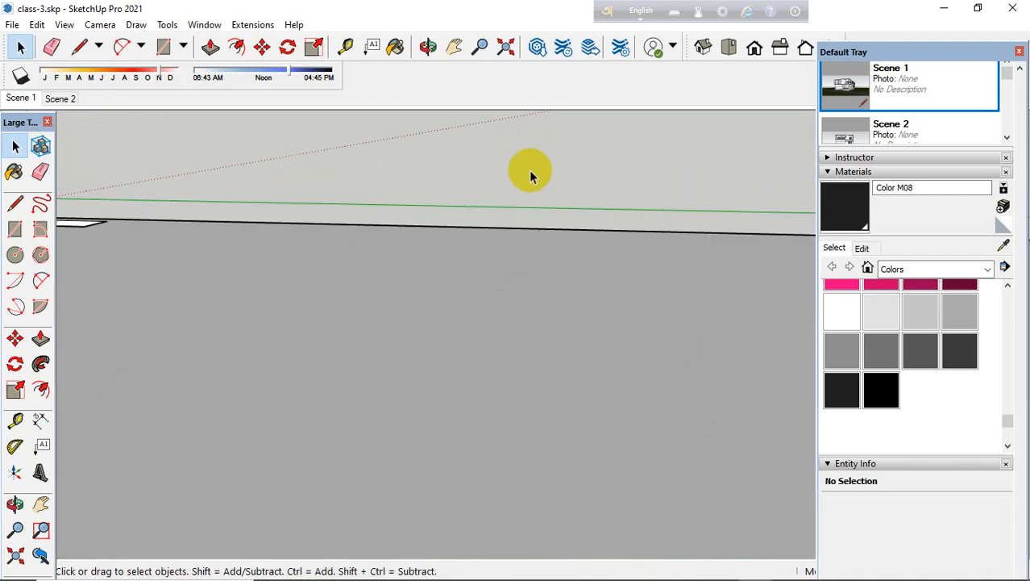
scroll(552, 196, "down", 4)
scroll(602, 280, "up", 3)
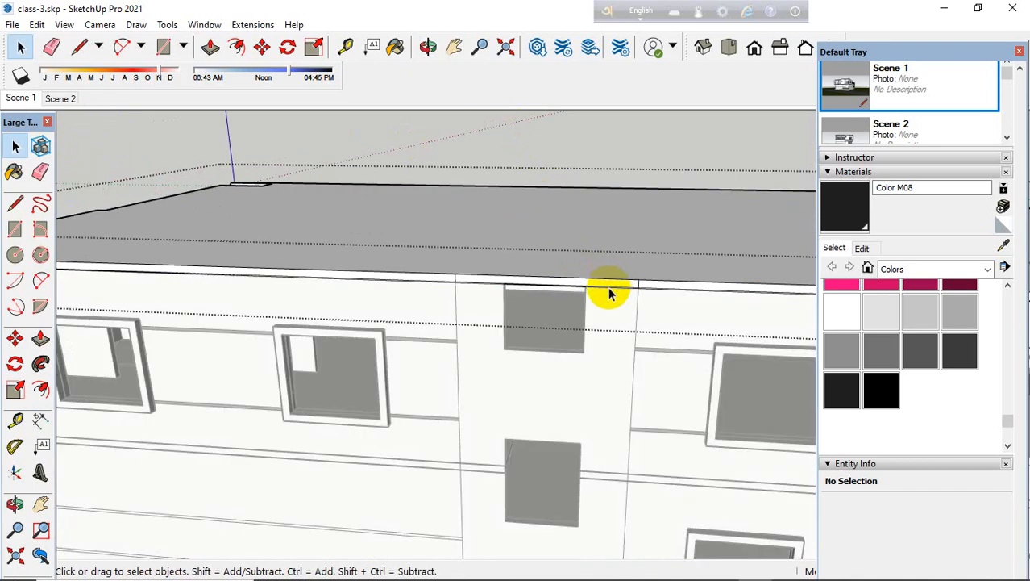
middle_click_drag(610, 288, 588, 168)
scroll(587, 173, "up", 3)
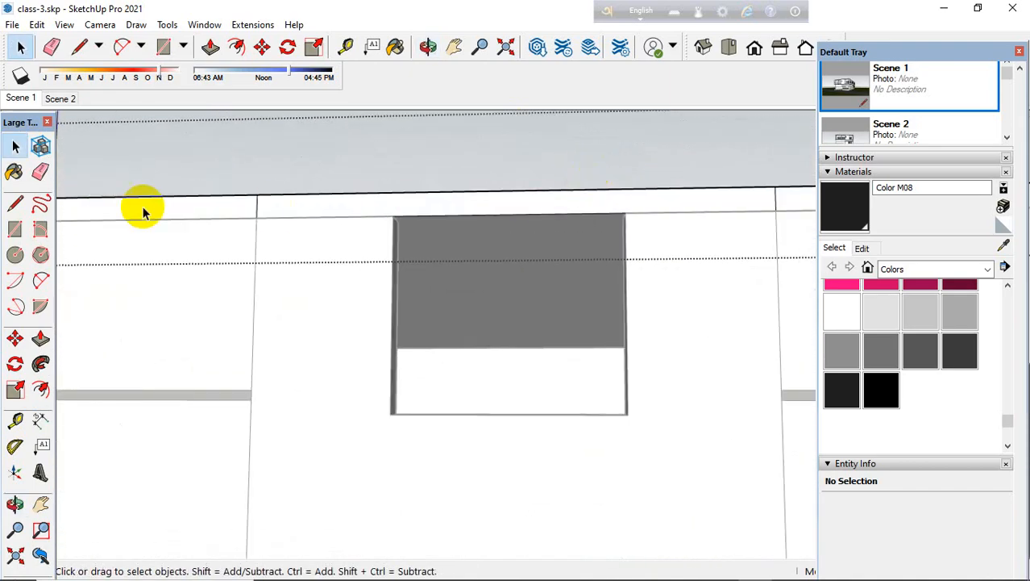
left_click(15, 203)
scroll(360, 194, "up", 1)
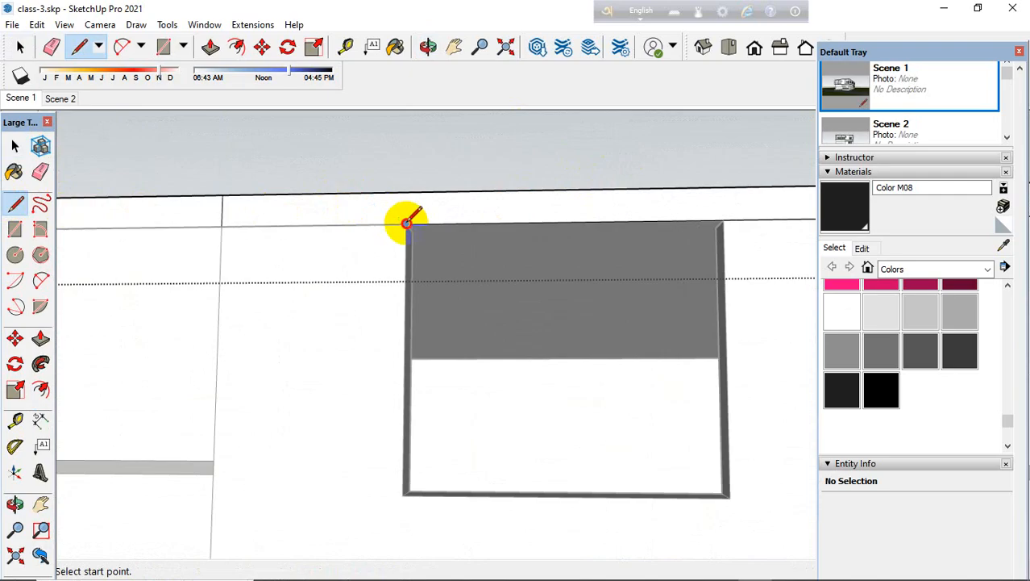
left_click(407, 224)
left_click(406, 194)
left_click(721, 221)
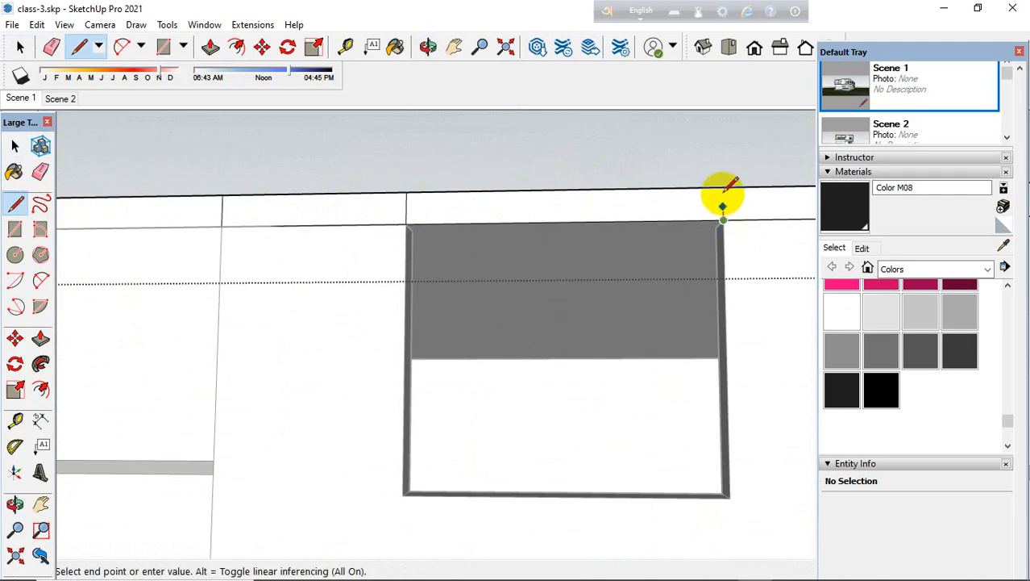
left_click(723, 188)
Step: Push the marked section of the roof slab's edge inward to form a notch above the small opening, and close the slab group
left_click(40, 338)
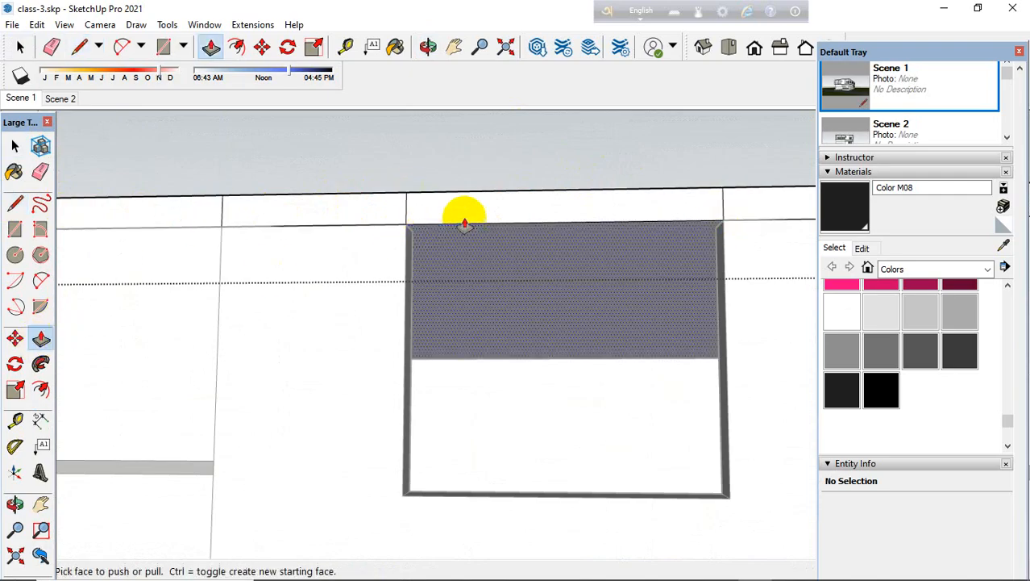
left_click_drag(484, 224, 534, 275)
middle_click_drag(534, 276, 532, 388)
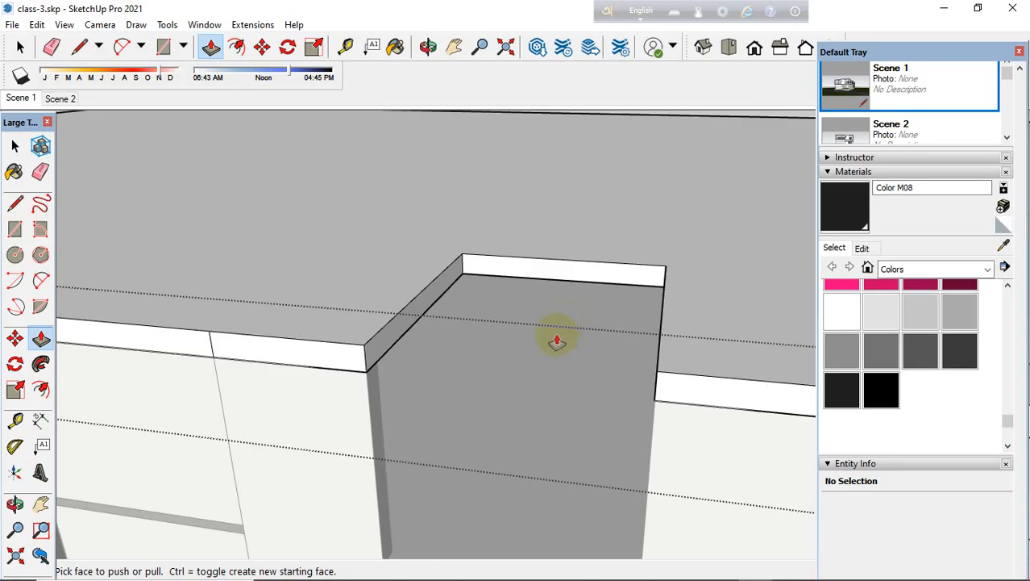
scroll(537, 321, "down", 3)
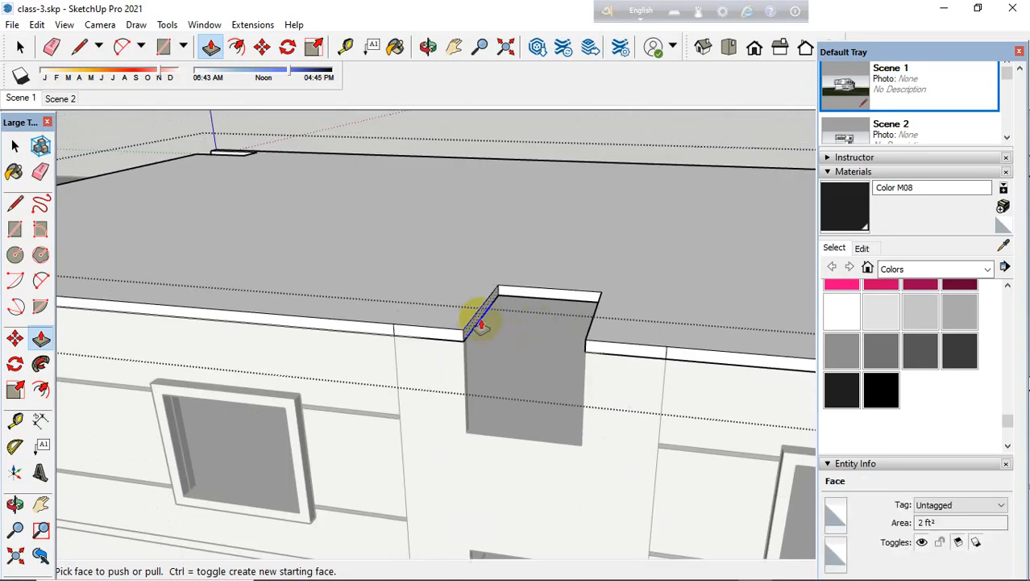
scroll(471, 345, "up", 2)
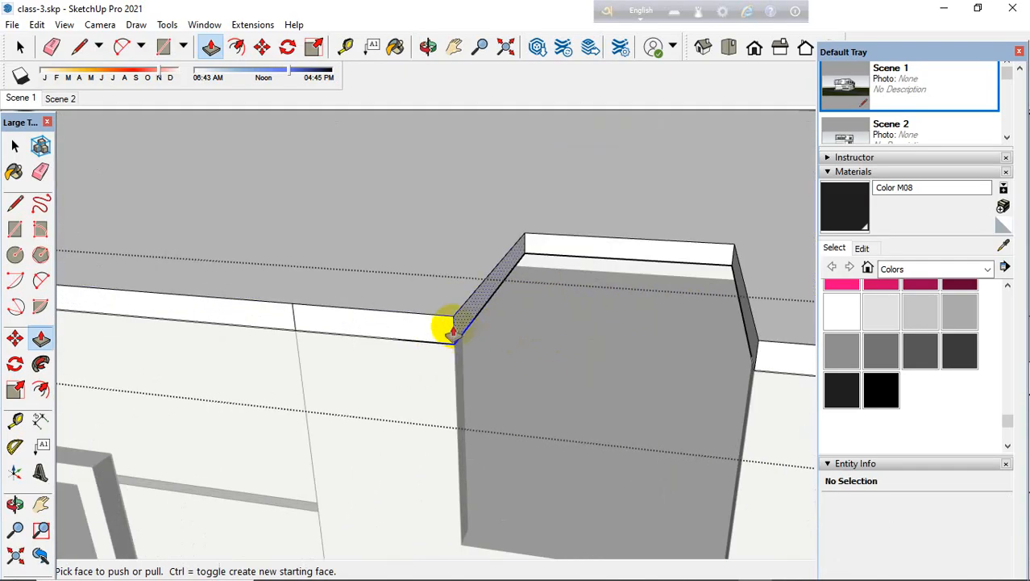
scroll(453, 331, "down", 4)
middle_click_drag(477, 294, 515, 315)
scroll(515, 318, "down", 5)
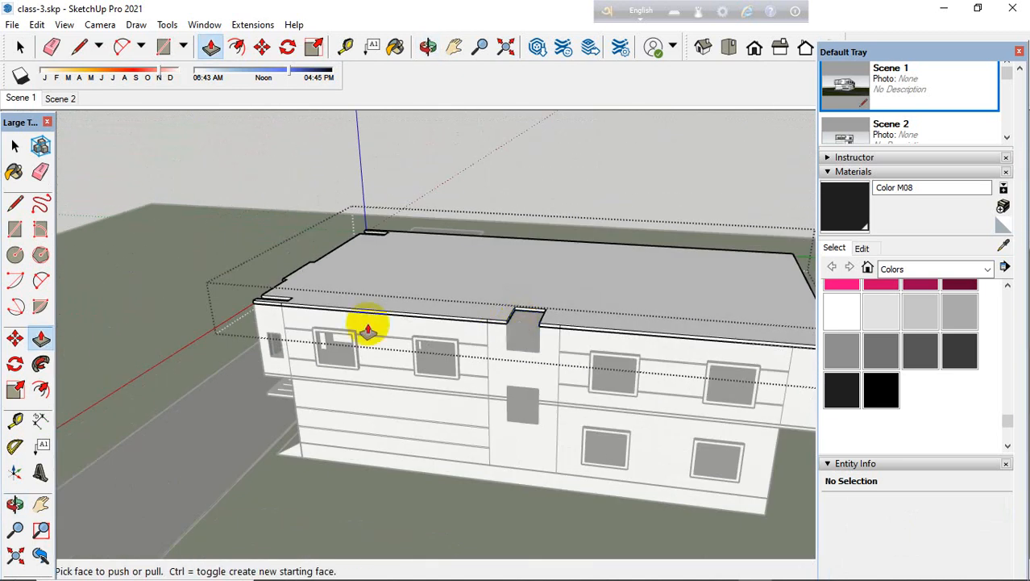
left_click(12, 154)
left_click(170, 154)
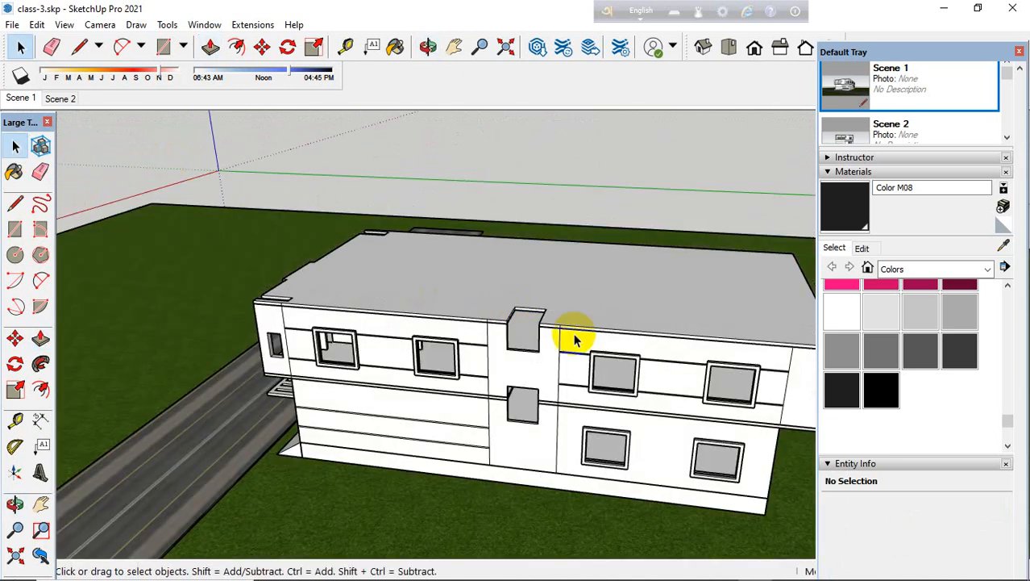
Step: Open the ground-floor wall group for editing and paint the two horizontal strips on the side wall with Color M08
scroll(572, 334, "up", 2)
scroll(565, 334, "up", 4)
middle_click_drag(556, 306, 696, 248)
scroll(628, 308, "down", 5)
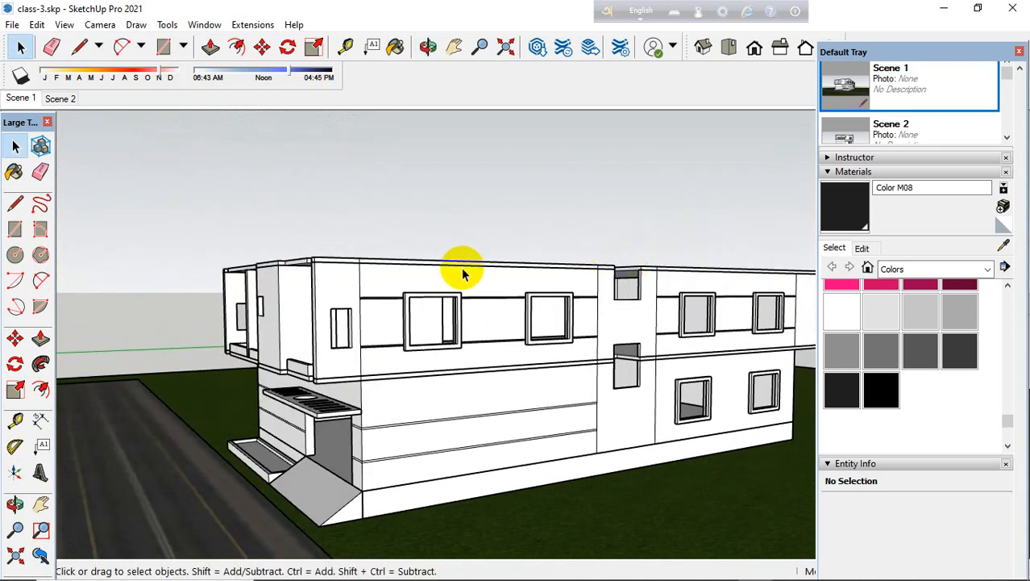
middle_click_drag(360, 340, 384, 340)
scroll(430, 400, "up", 5)
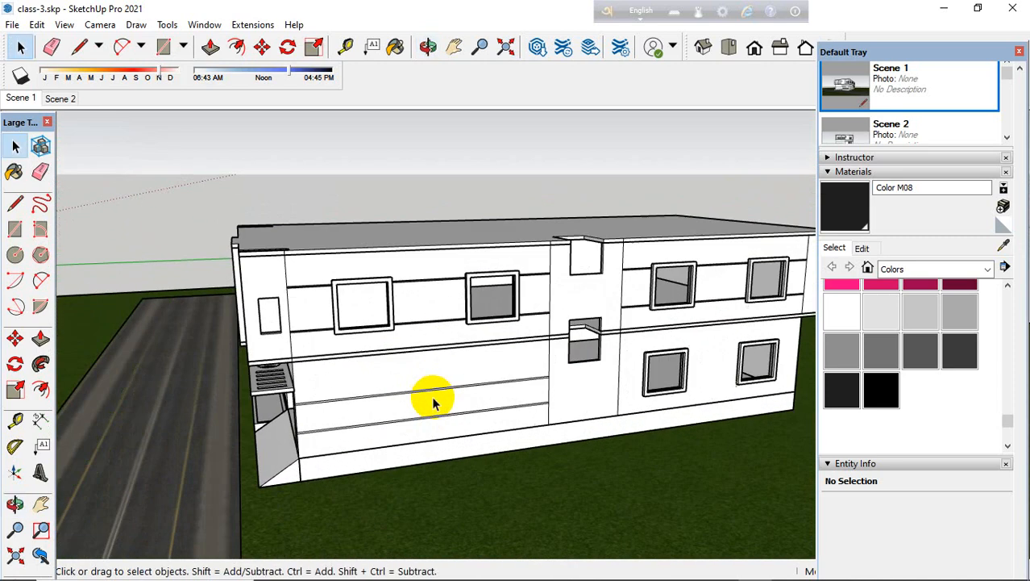
scroll(414, 375, "down", 2)
key("b")
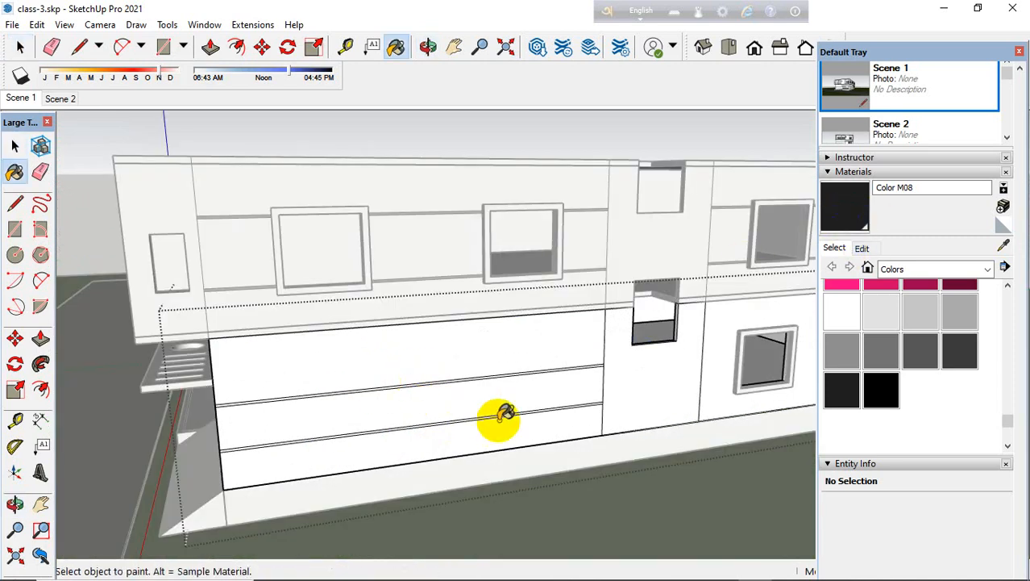
scroll(499, 416, "up", 6)
scroll(524, 403, "up", 2)
scroll(520, 256, "down", 6)
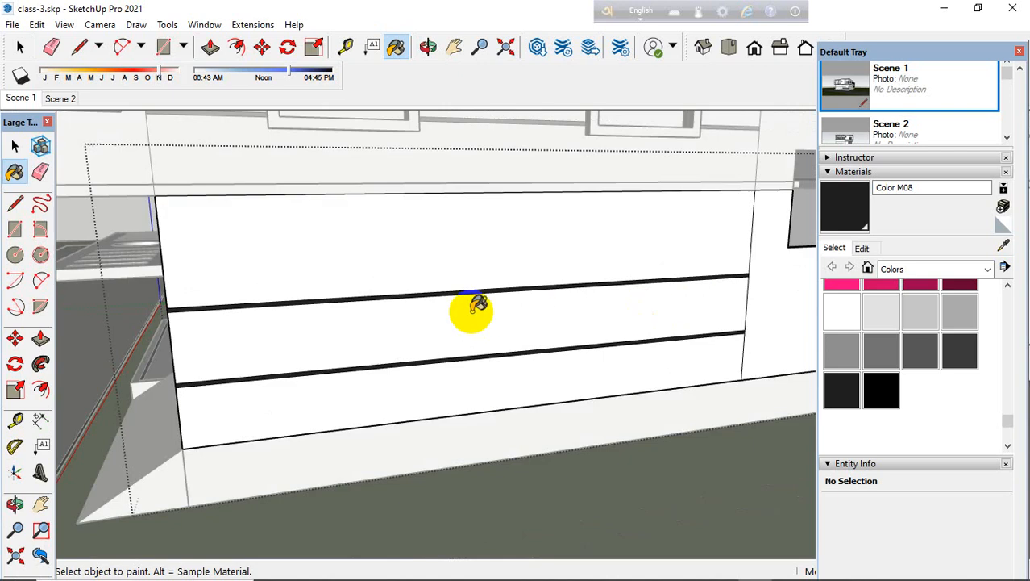
Step: Paint the two strips on the narrow front wall section between the entrance and the side wall with Color M08
mouse_move(472, 306)
middle_mouse_down()
mouse_move(652, 324)
mouse_move(539, 392)
middle_mouse_up()
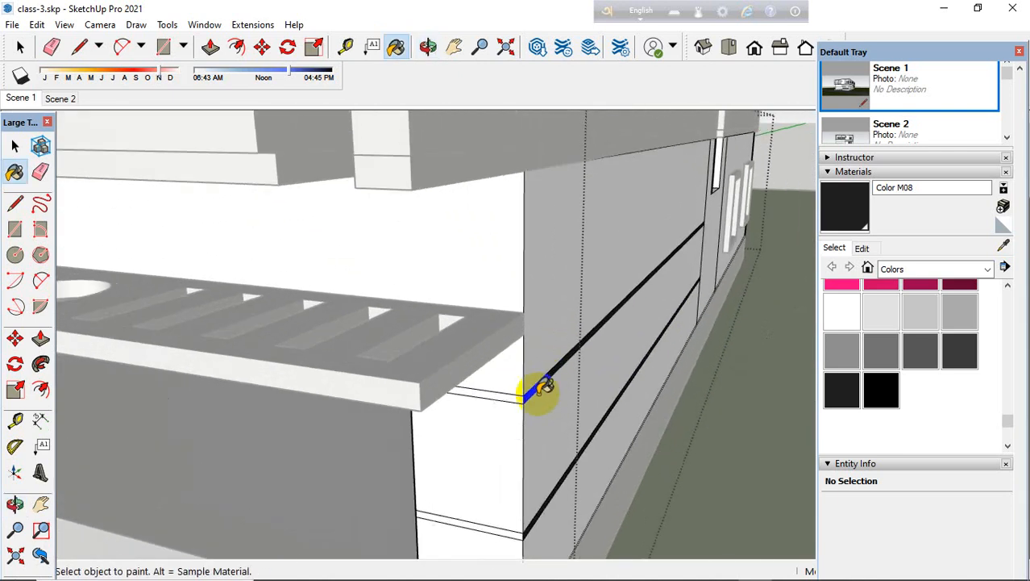
scroll(500, 390, "up", 2)
scroll(542, 343, "down", 2)
scroll(491, 485, "up", 2)
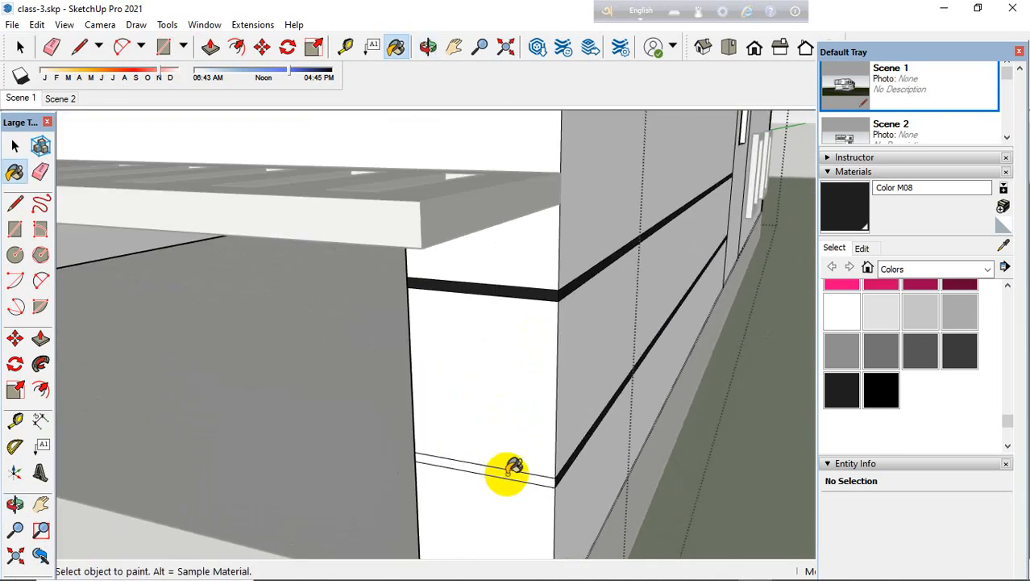
left_click(507, 473)
Step: Paint the two strips on the wide front wall on the other side of the entrance with Color M08, and close the wall group
scroll(601, 429, "down", 5)
scroll(184, 341, "up", 6)
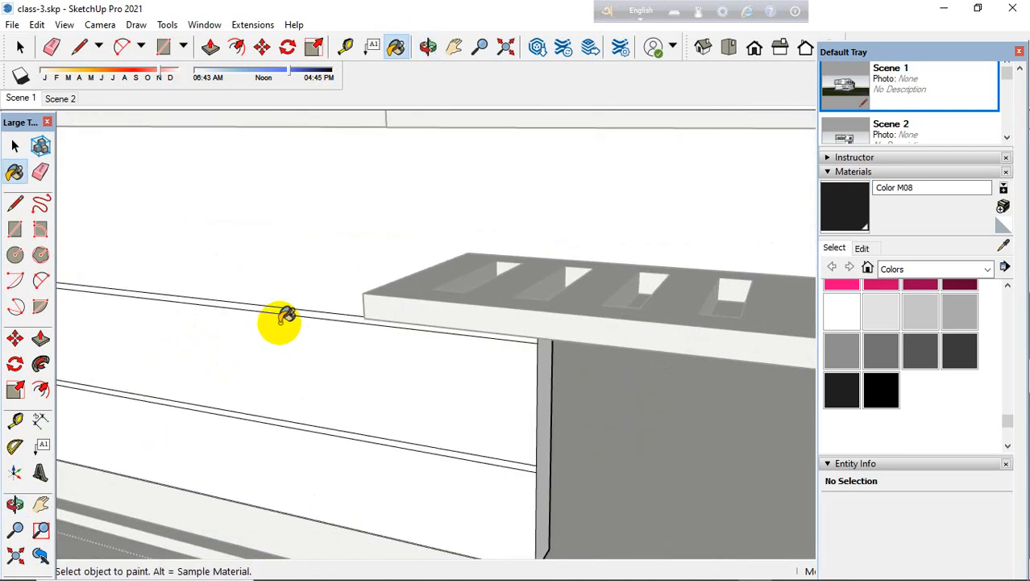
scroll(282, 467, "up", 2)
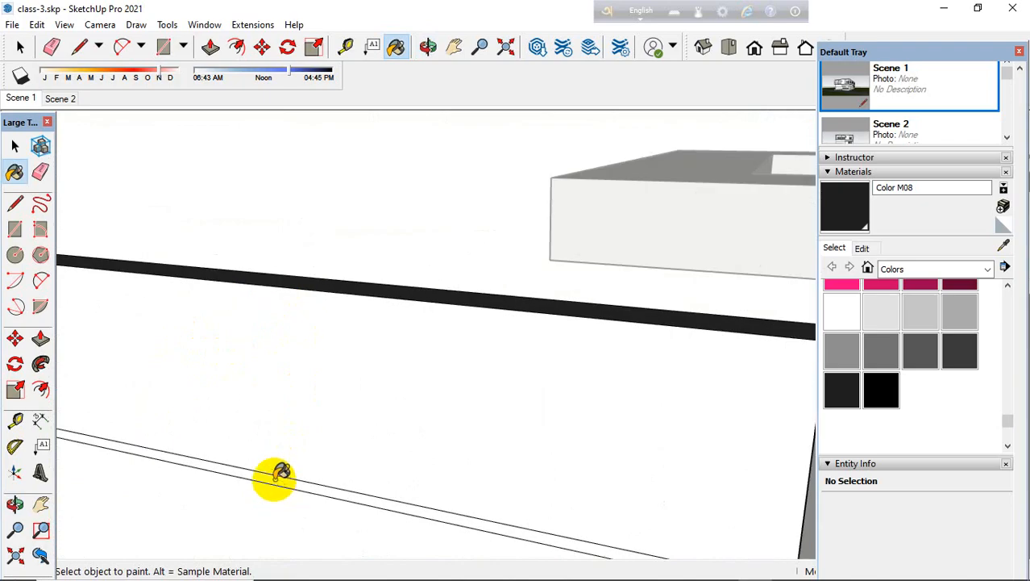
scroll(396, 398, "down", 6)
mouse_move(341, 379)
middle_mouse_down()
mouse_move(615, 353)
mouse_move(286, 352)
middle_mouse_up()
scroll(200, 327, "down", 8)
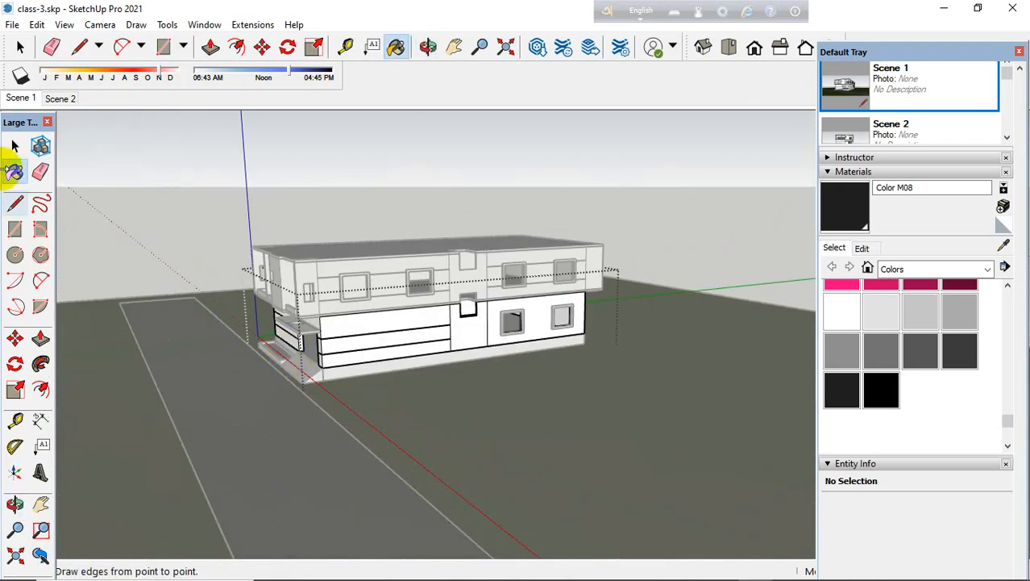
left_click(14, 148)
Step: Return to the saved Scene 1 view of the building and save the model
scroll(254, 245, "up", 3)
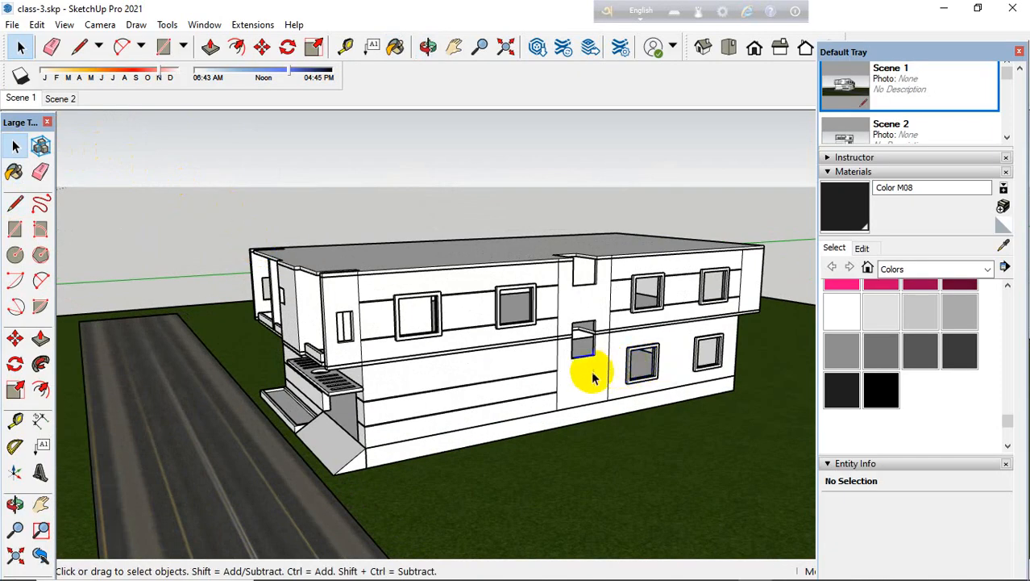
middle_click_drag(361, 395, 282, 421)
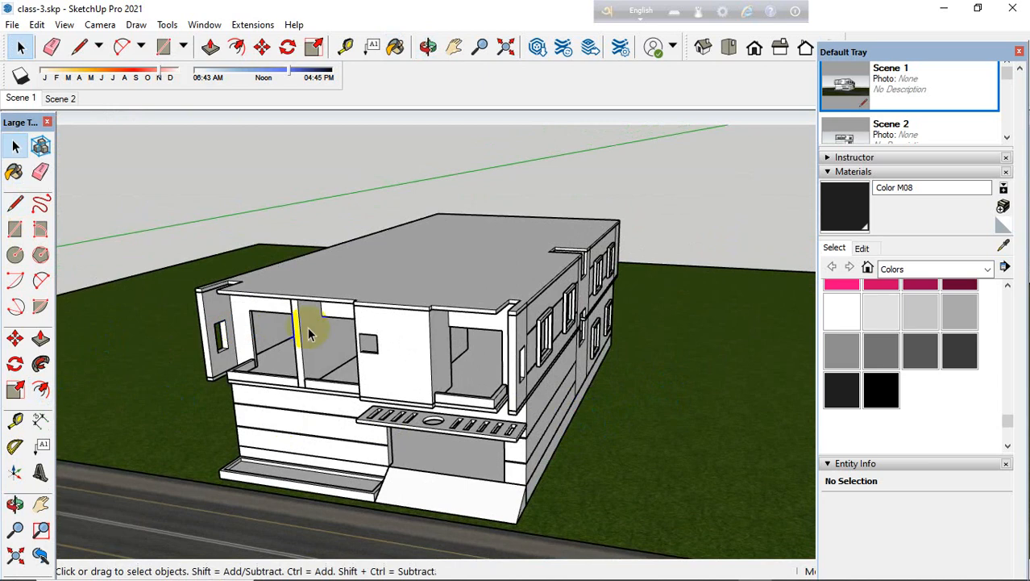
middle_click_drag(450, 339, 419, 427)
middle_click_drag(391, 377, 332, 370)
scroll(333, 367, "down", 3)
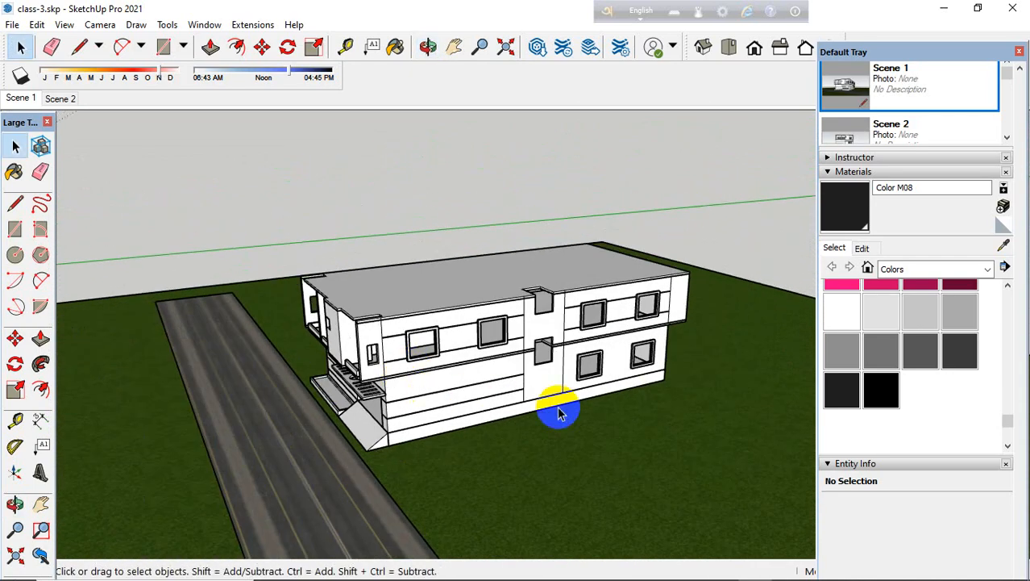
left_click(22, 98)
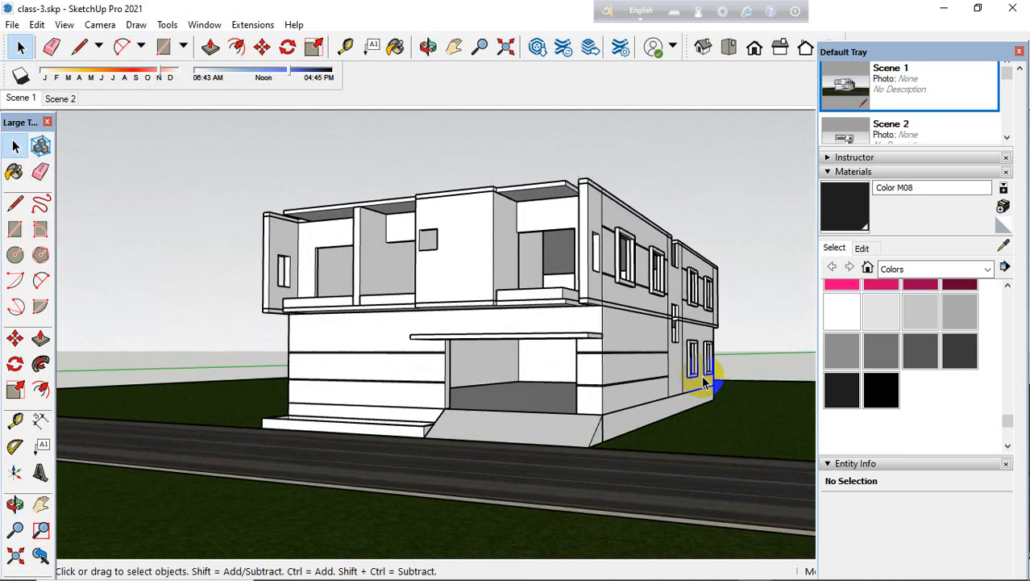
left_click(12, 24)
left_click(61, 97)
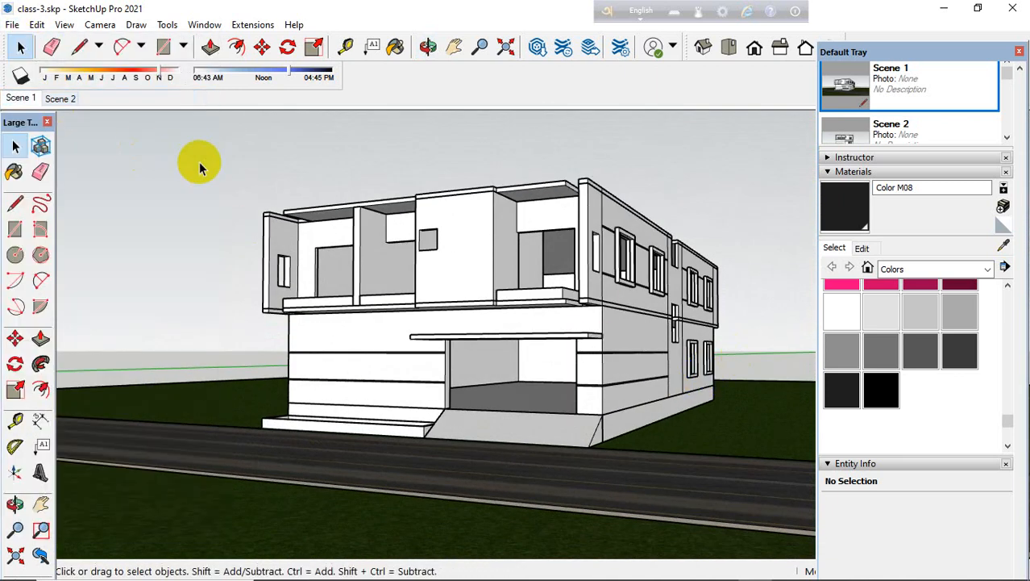